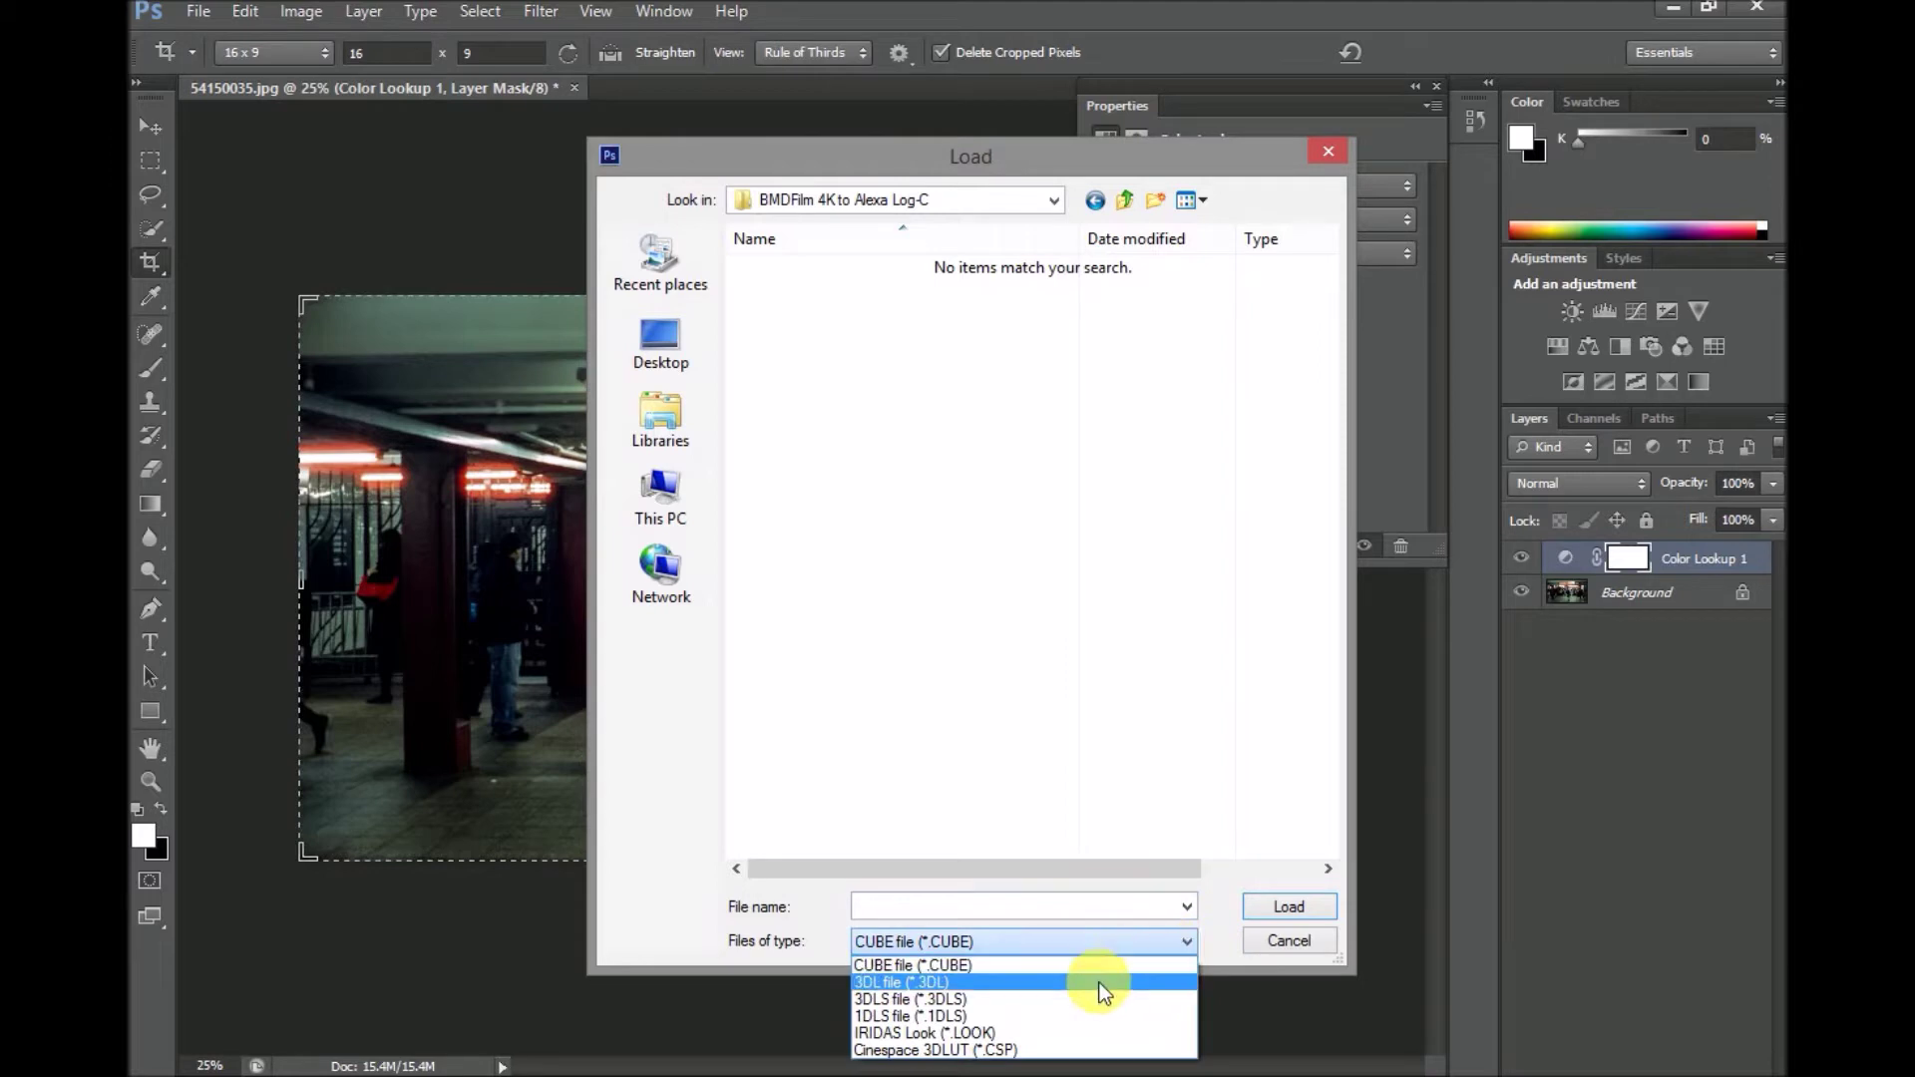
Load the 3DL file U-BMDFILM-4K-ALEXA-LOG-C-LTL.3dl as the LUT of the Color Lookup 1 layer.
{"action": "left_click", "coordinate": [1099, 983]}
{"action": "left_click", "coordinate": [1023, 279]}
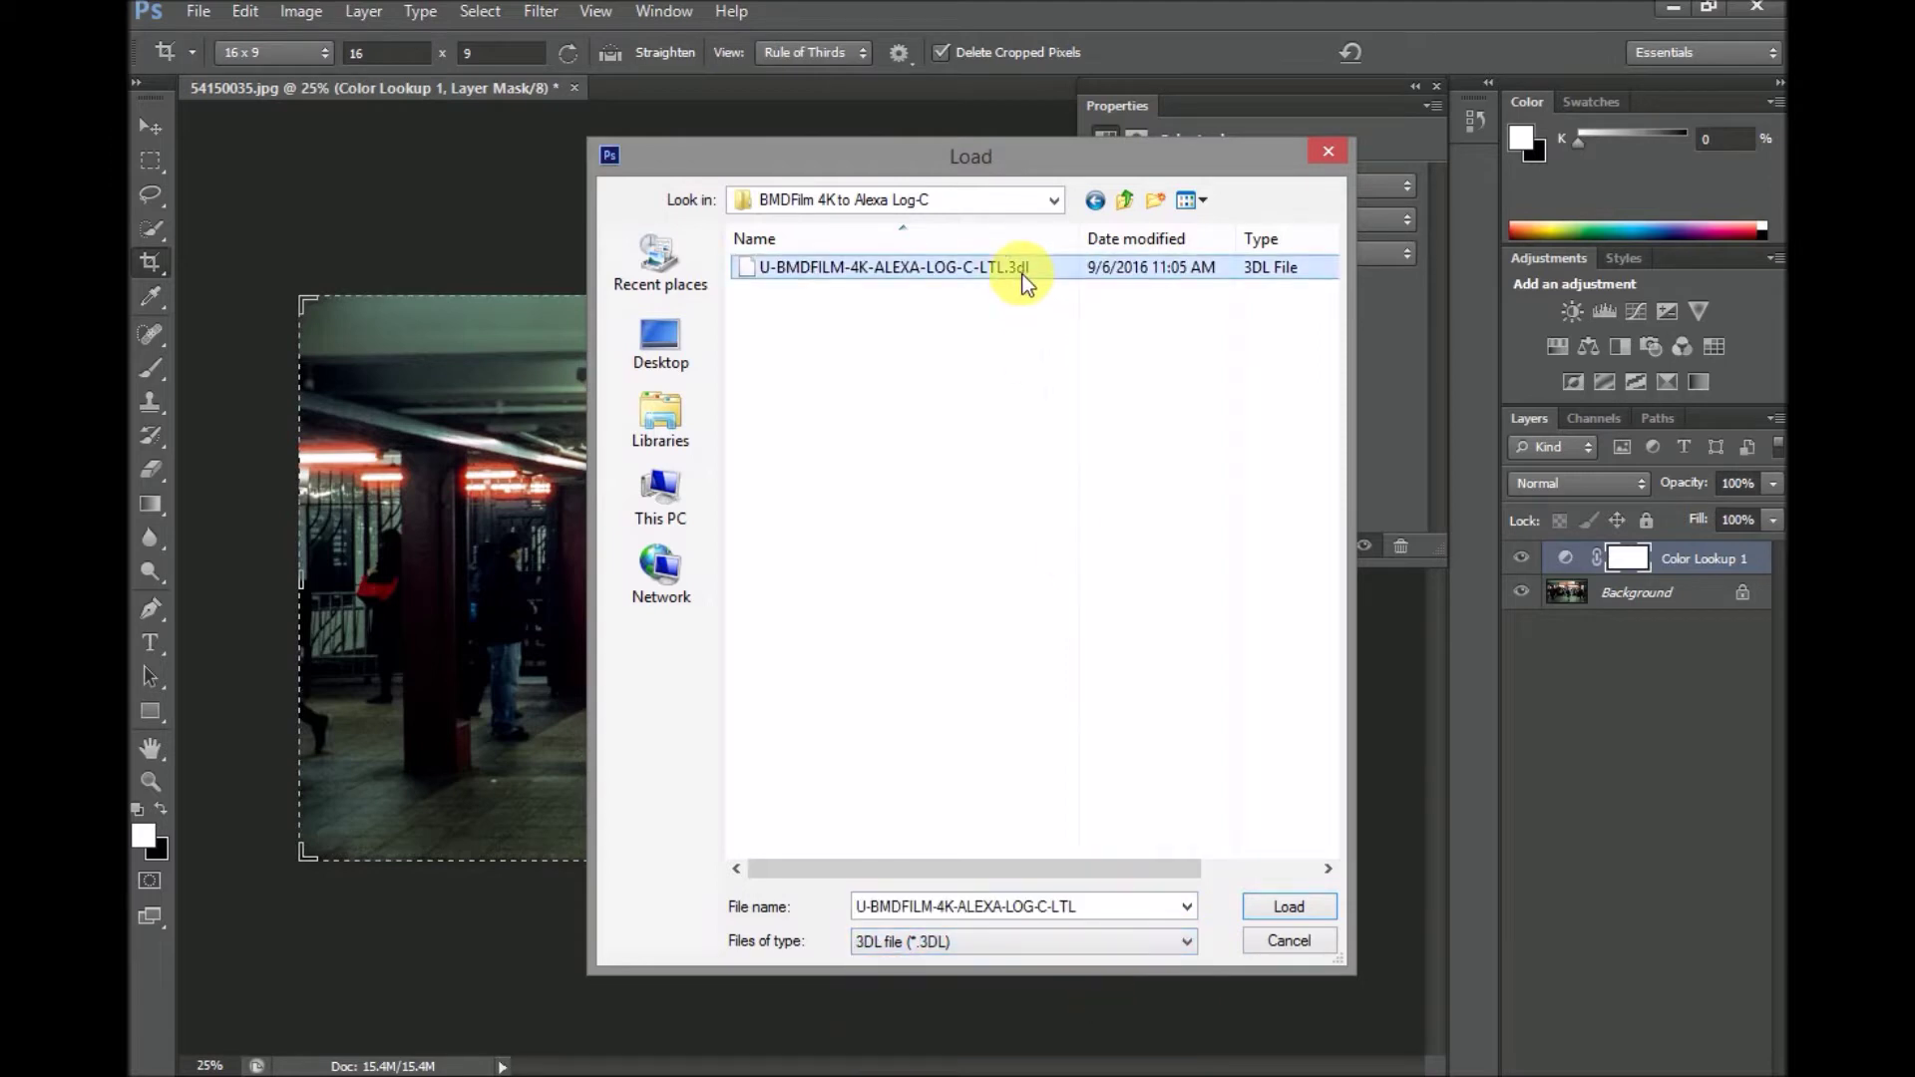
{"action": "left_click", "coordinate": [1284, 904]}
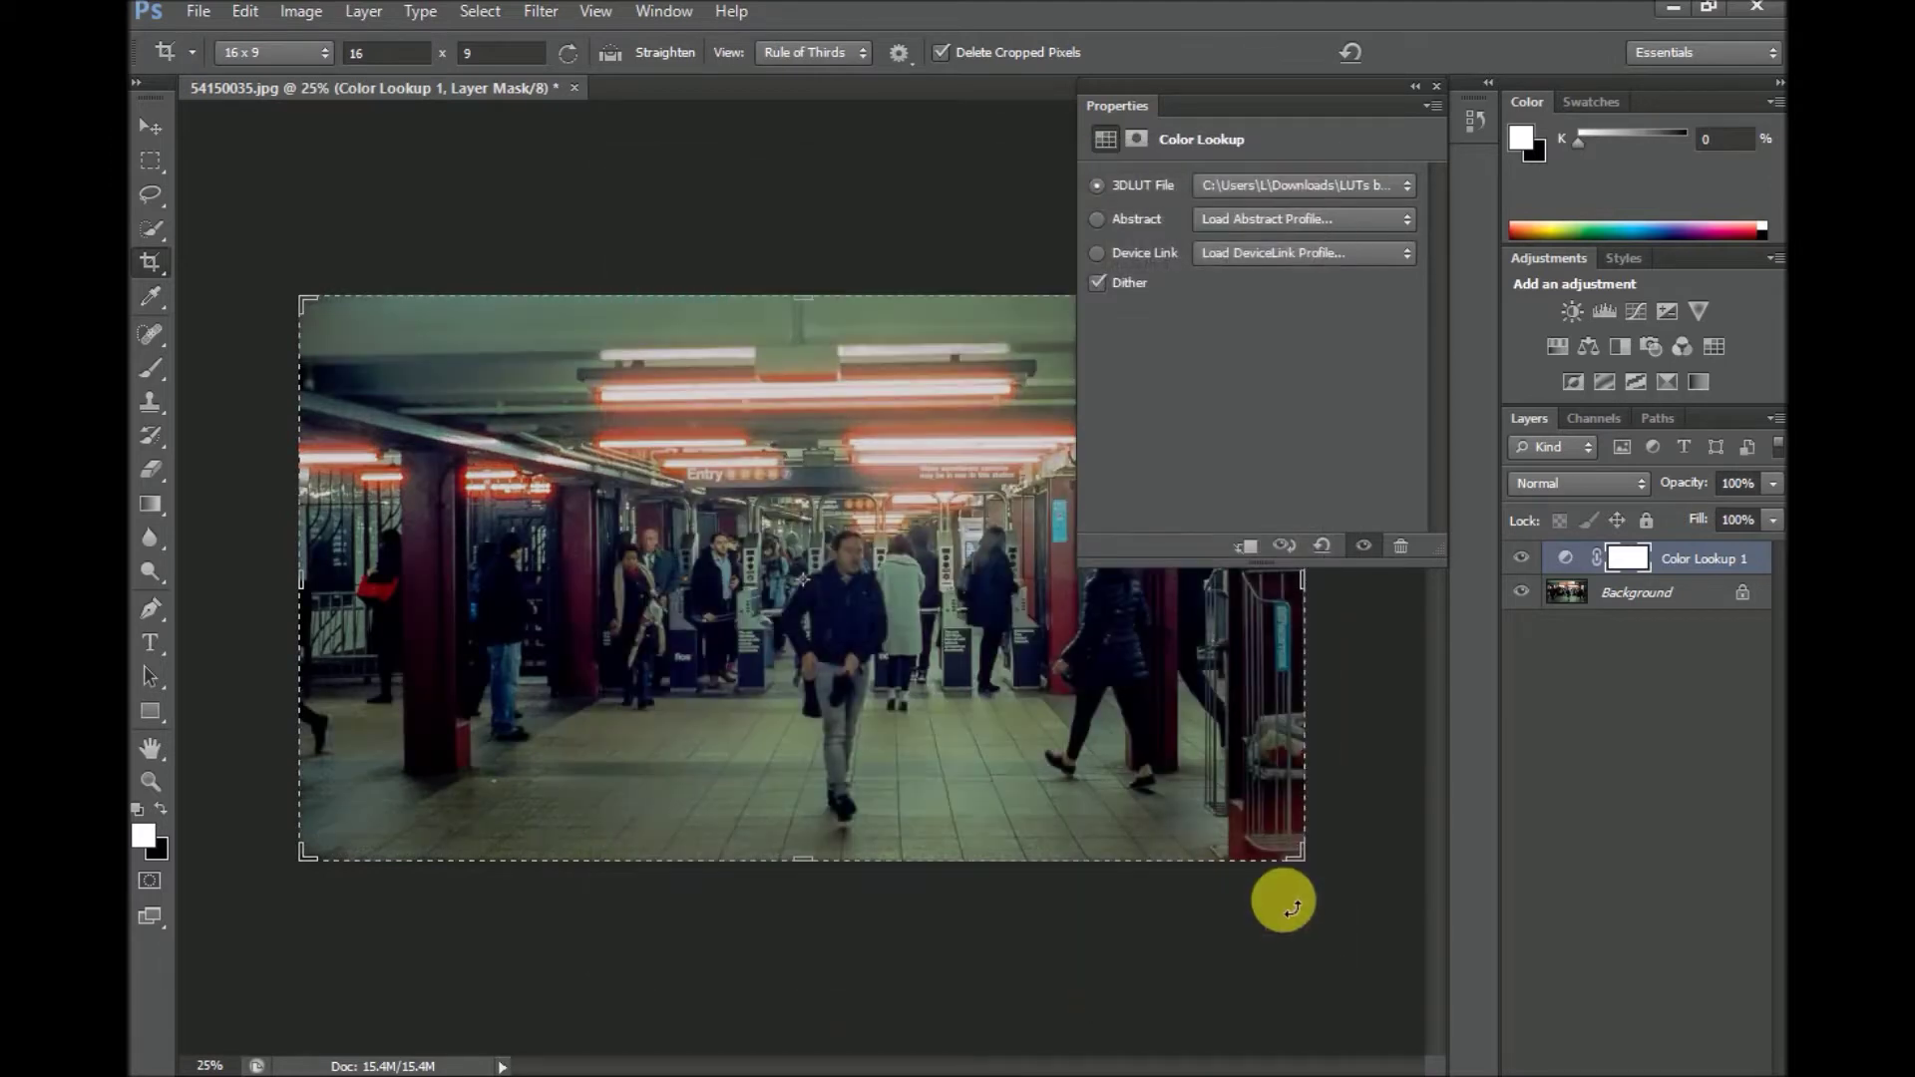
Add a second Color Lookup adjustment layer and load IWLTBAP Aspen - Standard.3dl from the BONUS/Aspen folder as its 3D LUT.
{"action": "left_click", "coordinate": [1716, 347]}
{"action": "left_click", "coordinate": [1409, 187]}
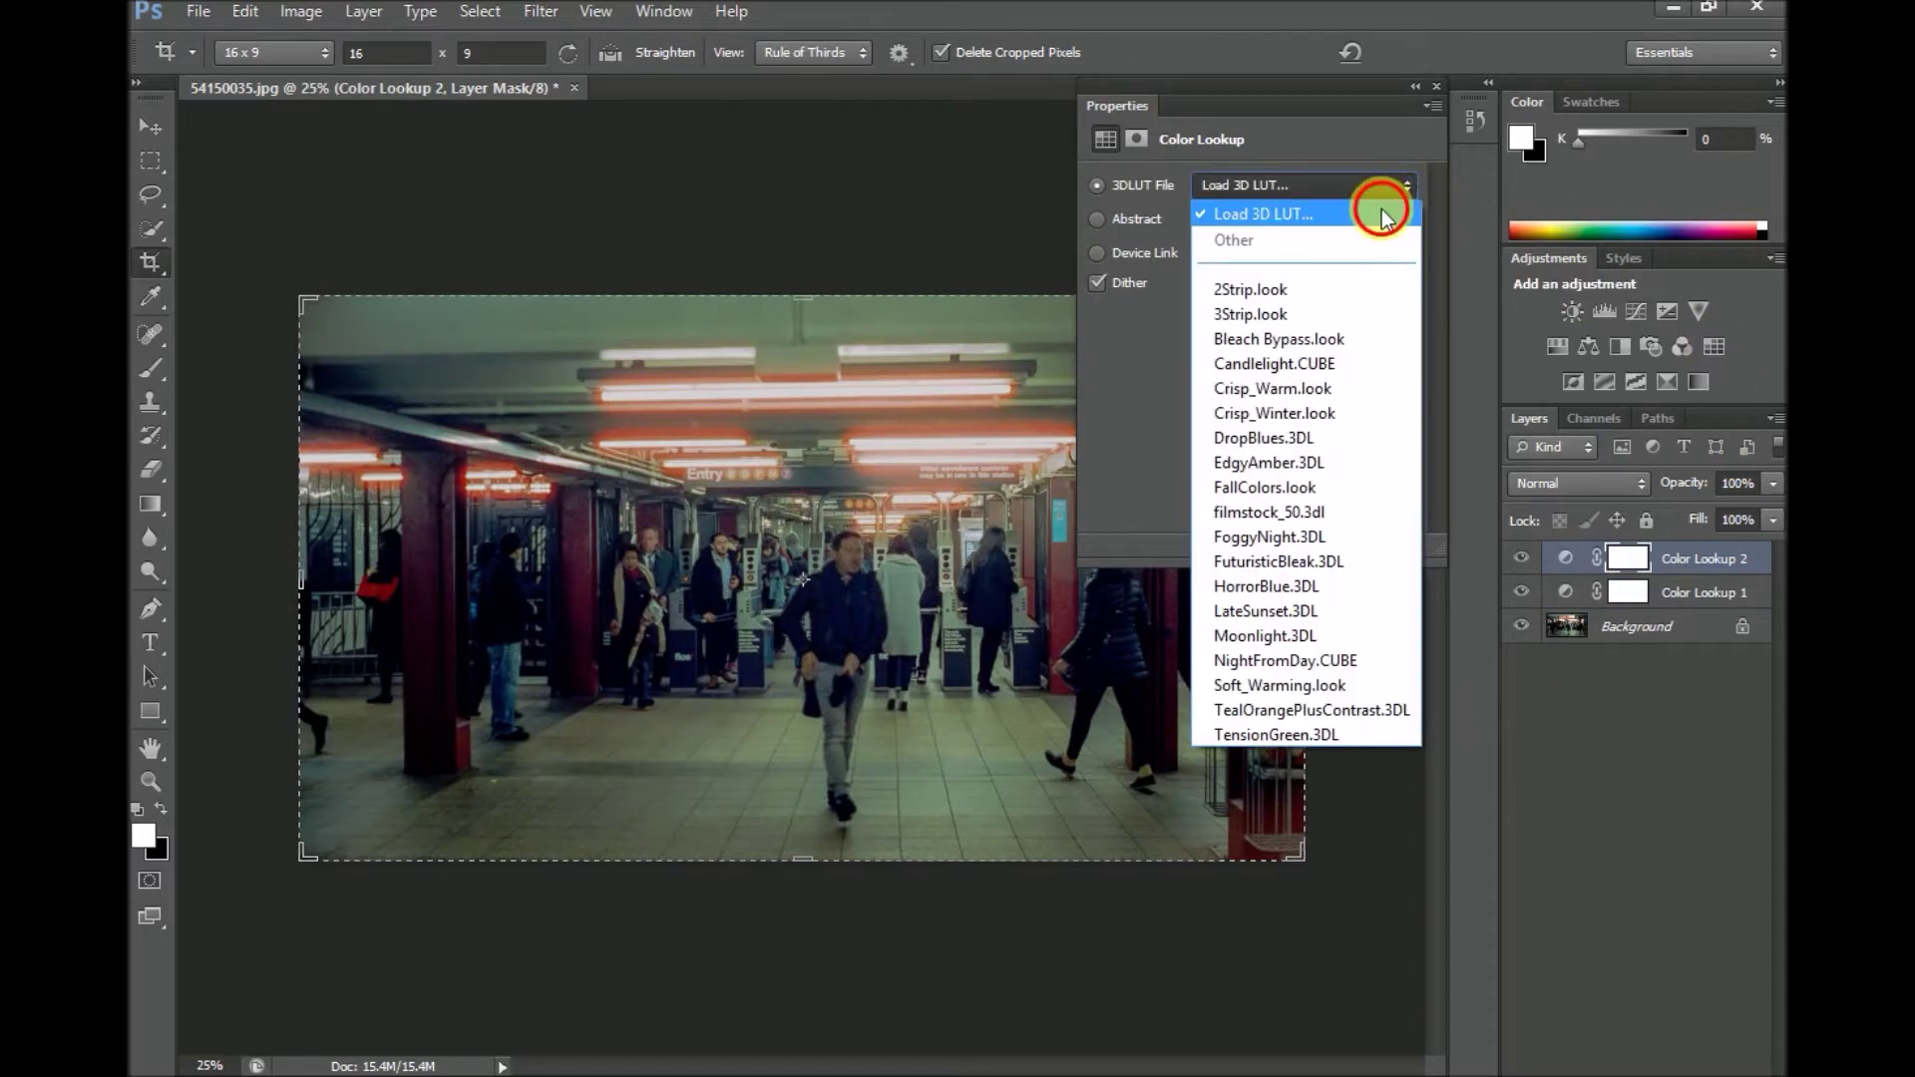
{"action": "left_click", "coordinate": [1381, 207]}
{"action": "left_click", "coordinate": [1126, 201]}
{"action": "left_click", "coordinate": [1125, 201]}
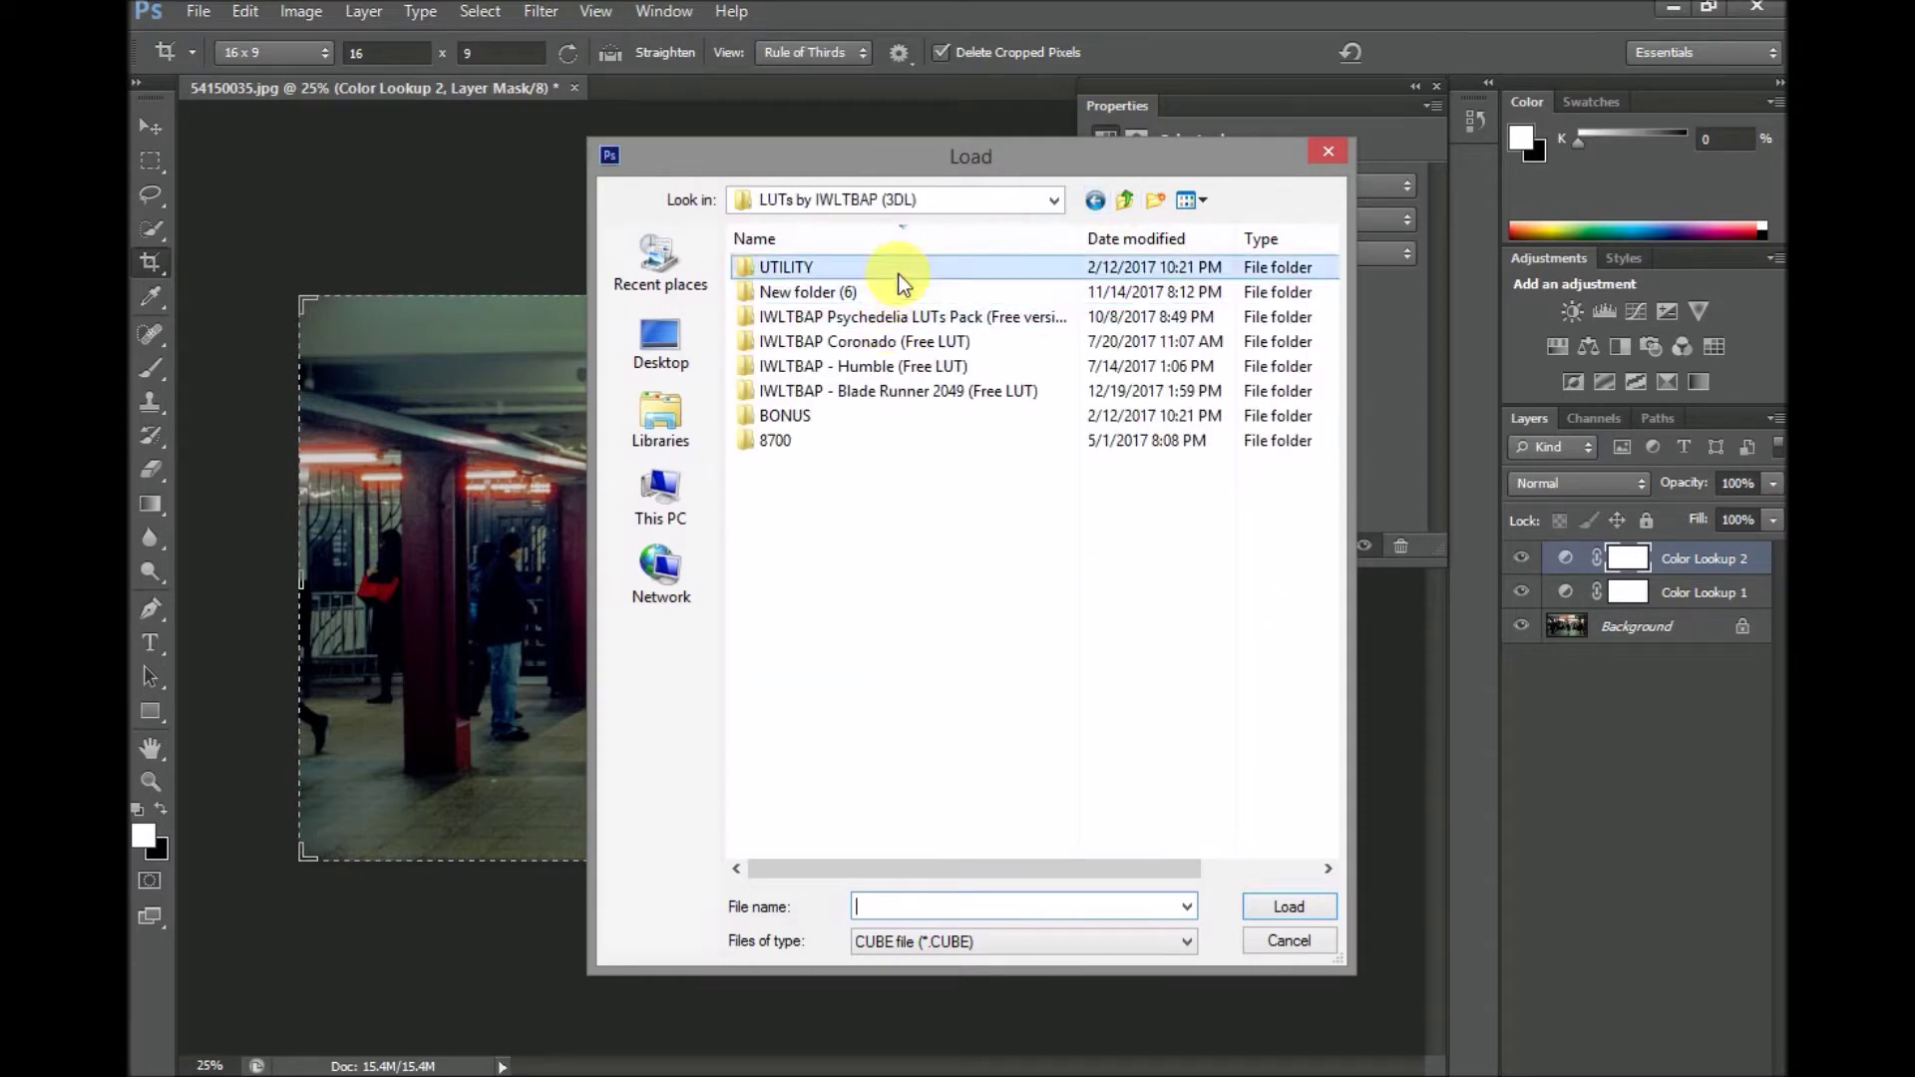
{"action": "double_click", "coordinate": [880, 413]}
{"action": "double_click", "coordinate": [793, 291]}
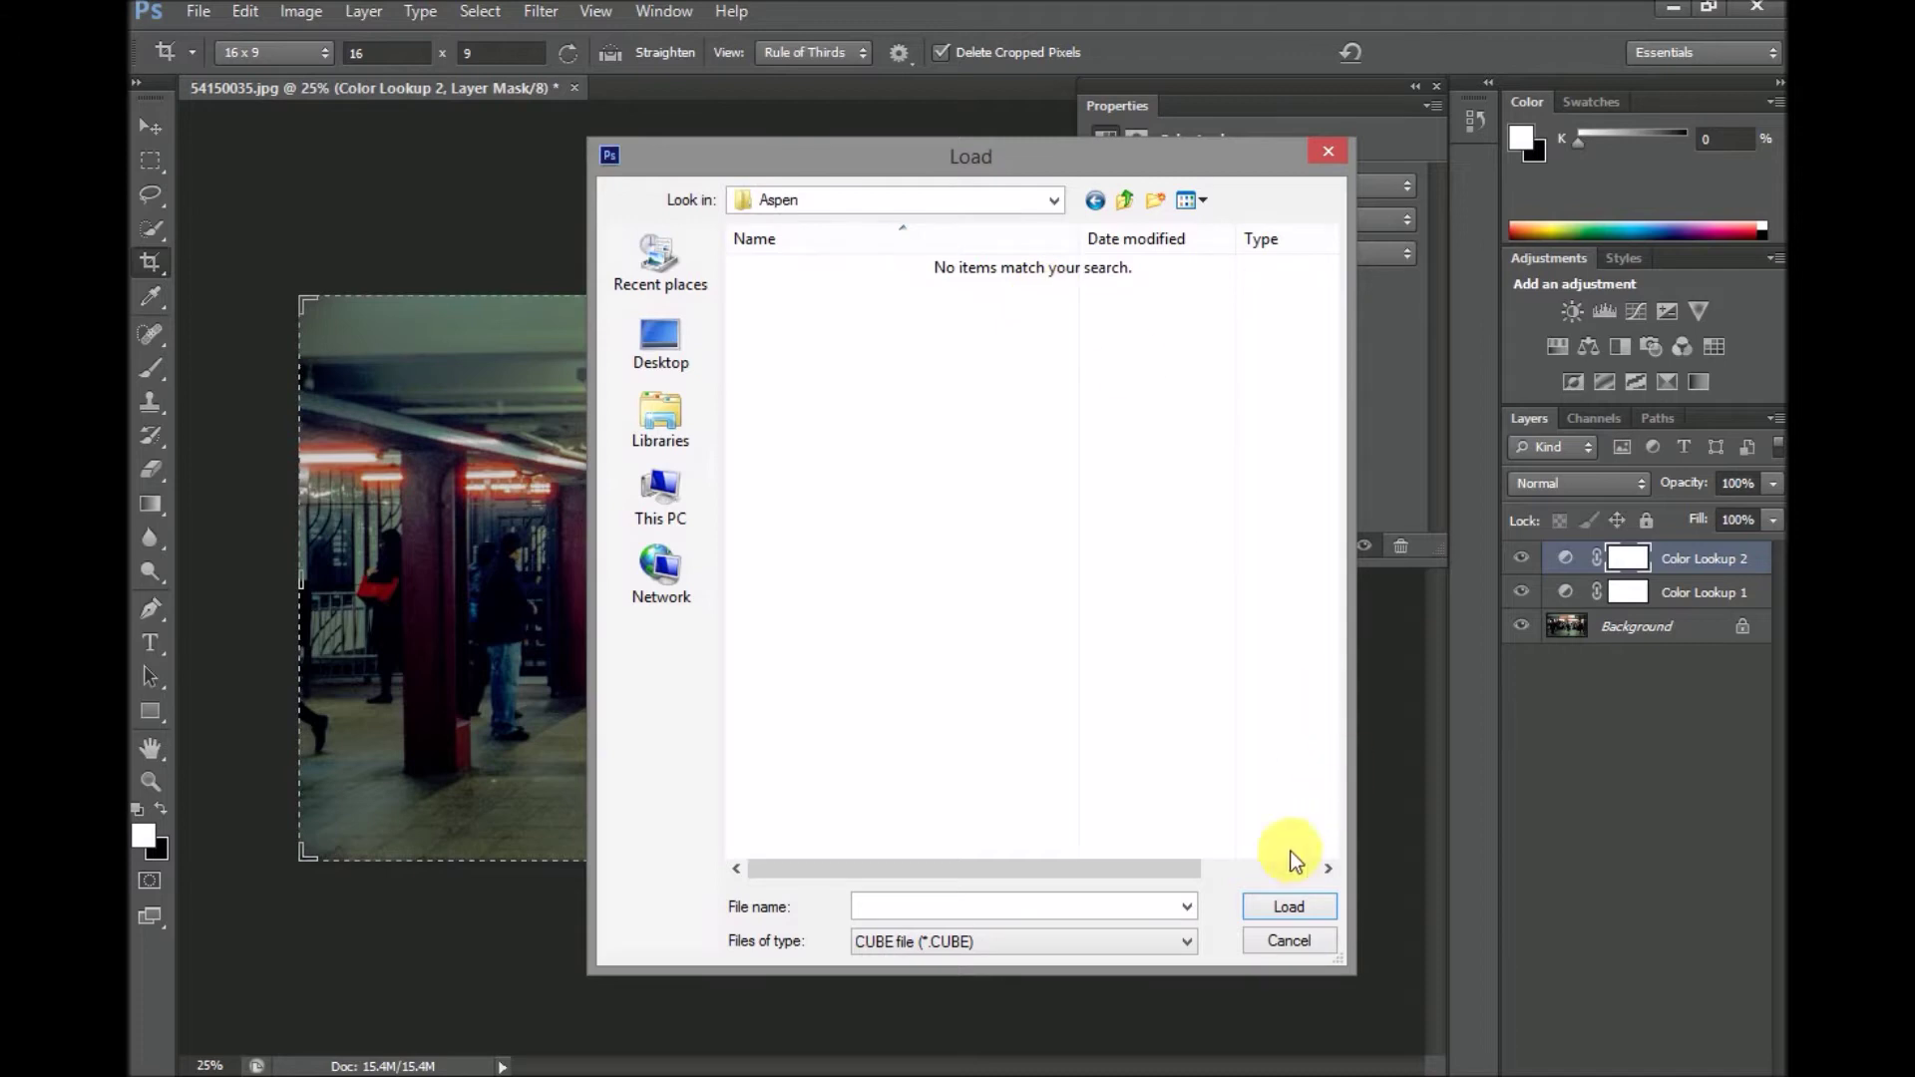
{"action": "left_click", "coordinate": [1188, 940]}
{"action": "left_click", "coordinate": [1119, 983]}
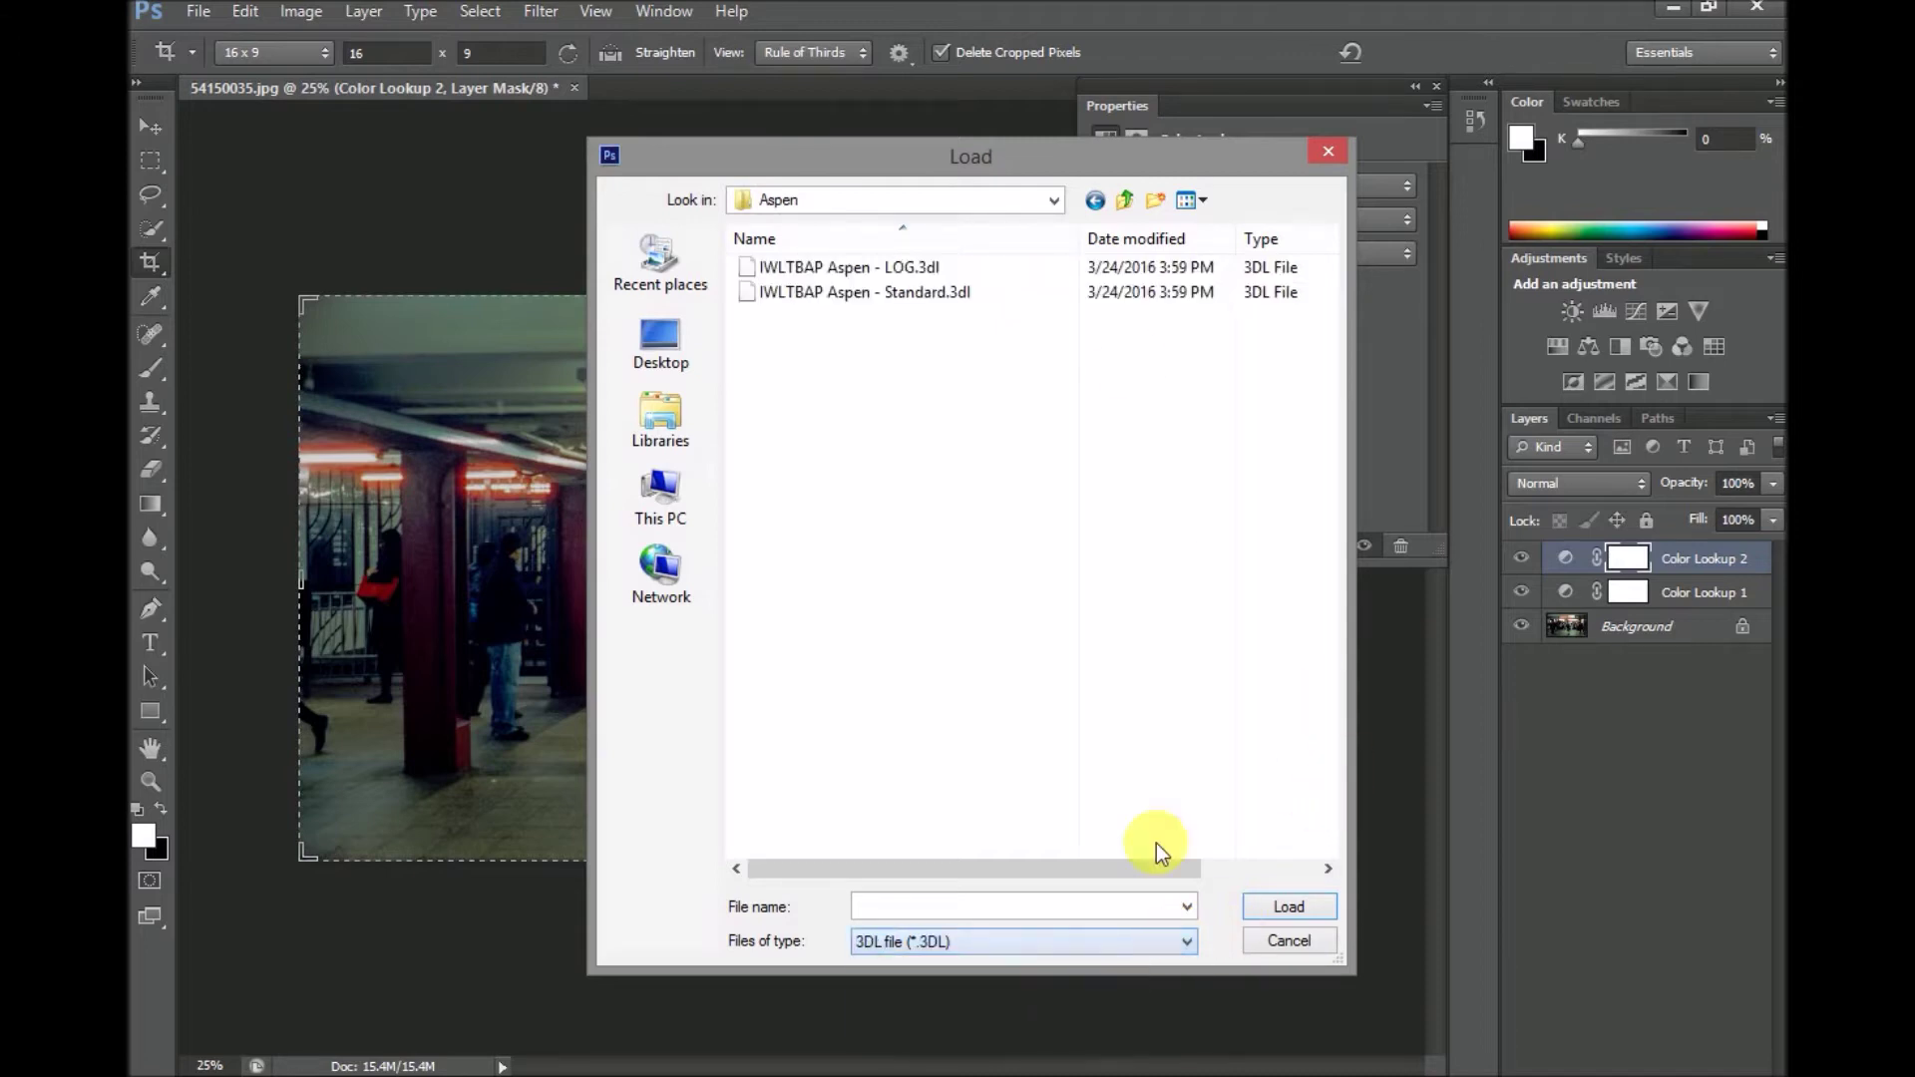
{"action": "left_click", "coordinate": [930, 297]}
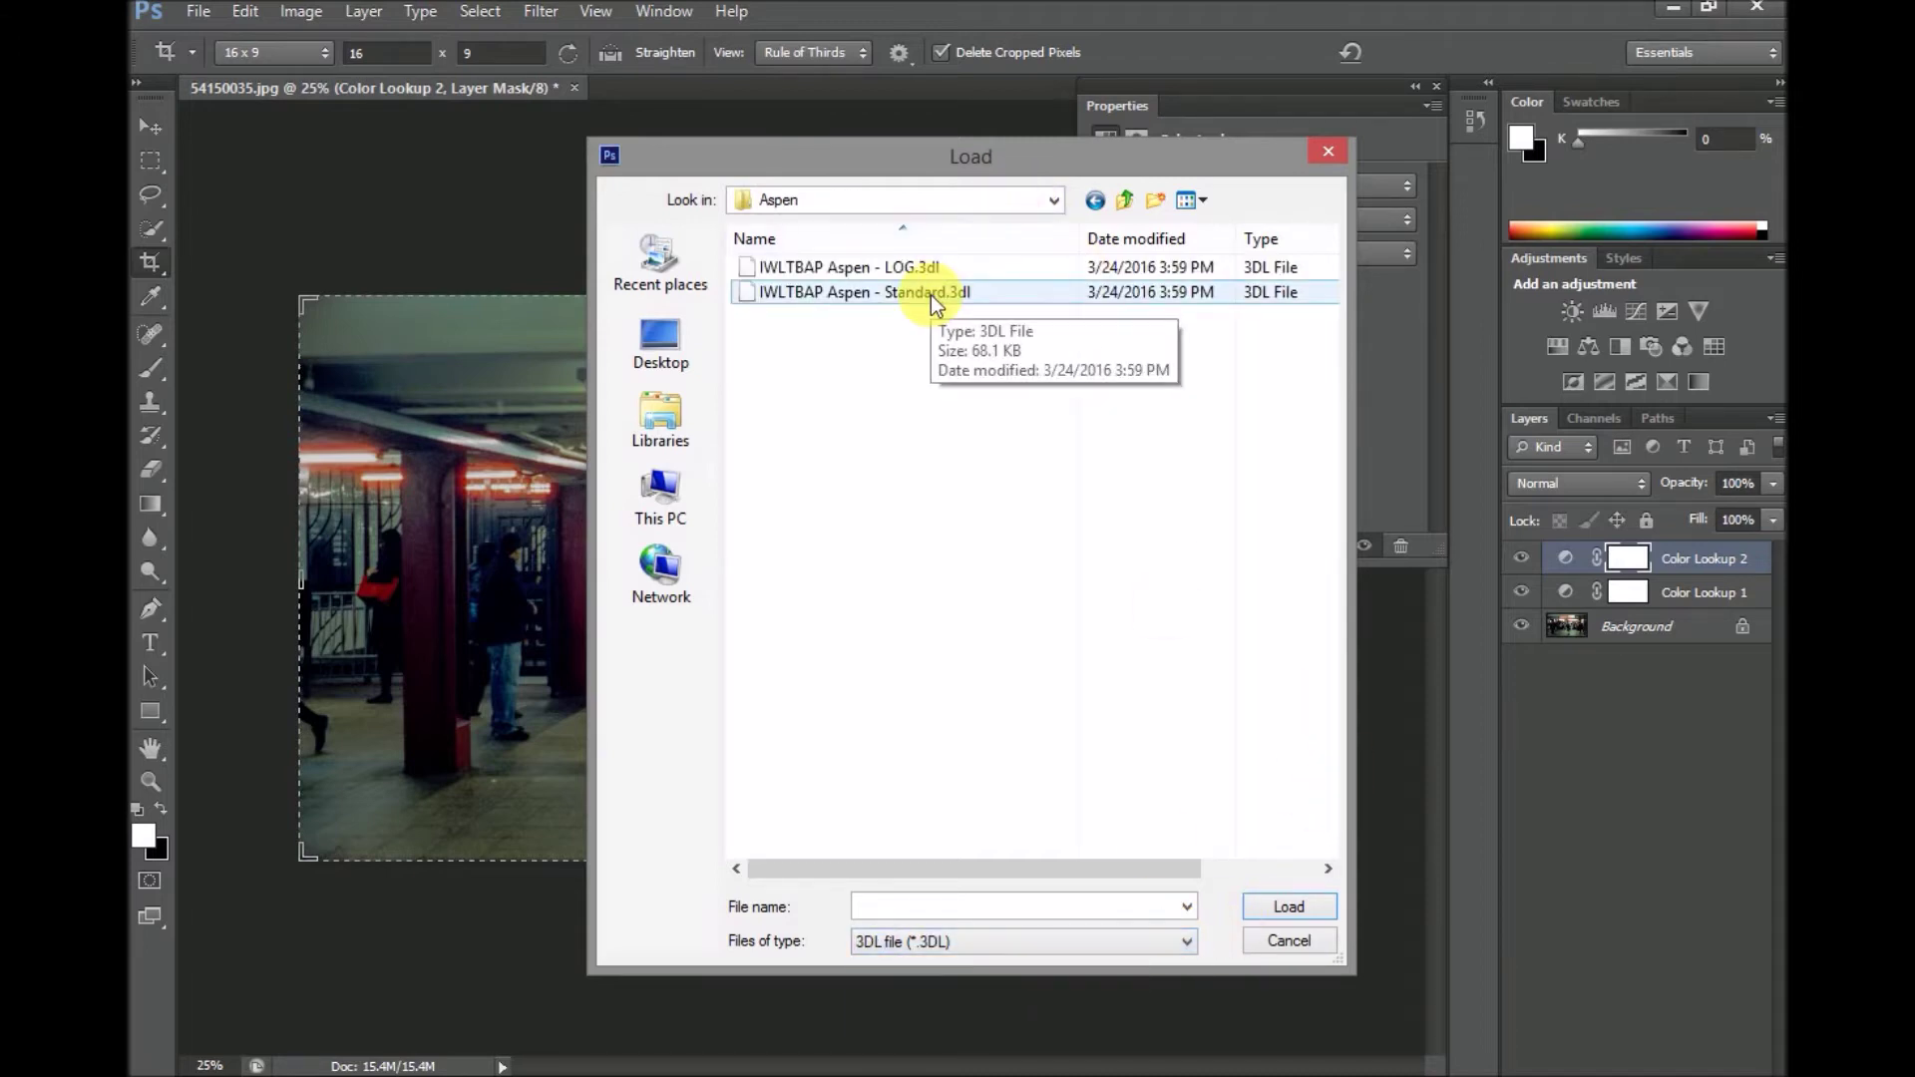
{"action": "left_click", "coordinate": [1298, 906]}
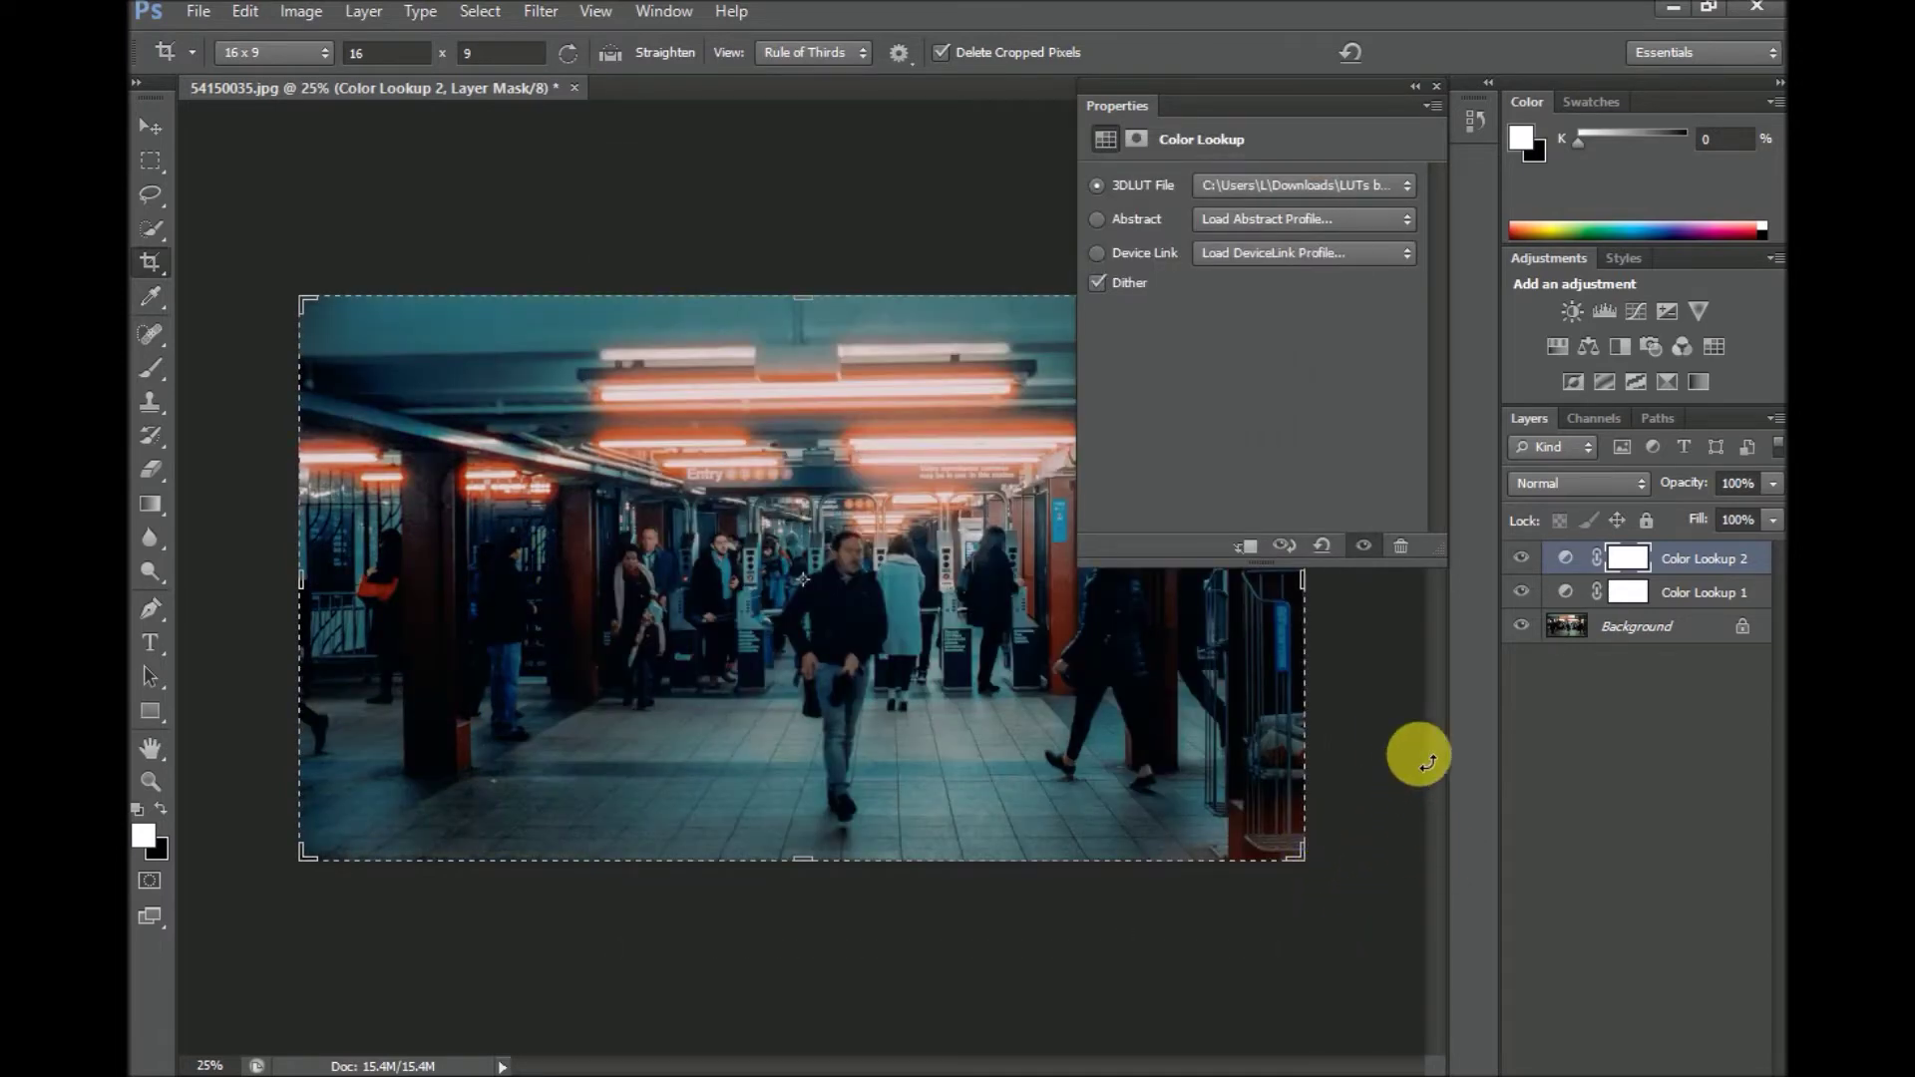
Set the opacity of the Color Lookup 1 layer to 34%.
{"action": "left_click", "coordinate": [1702, 588]}
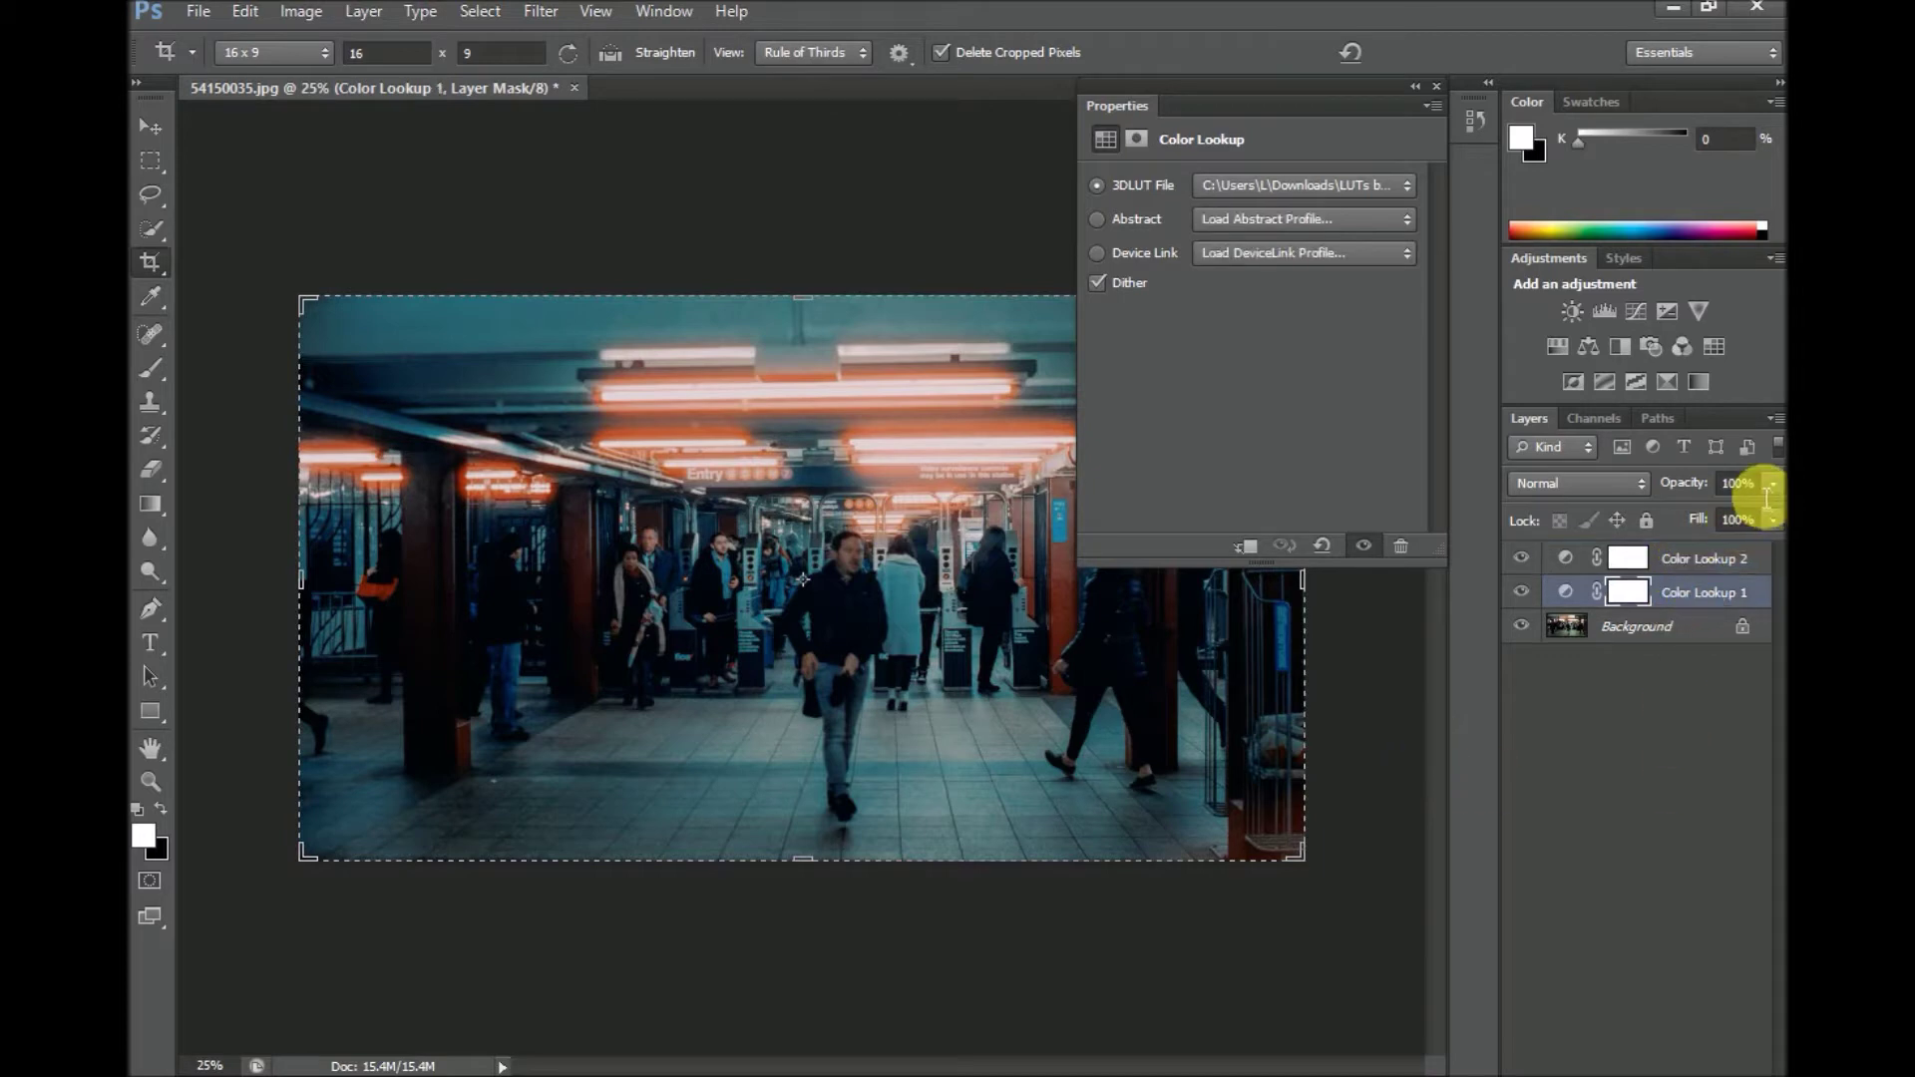
{"action": "left_click", "coordinate": [1754, 485]}
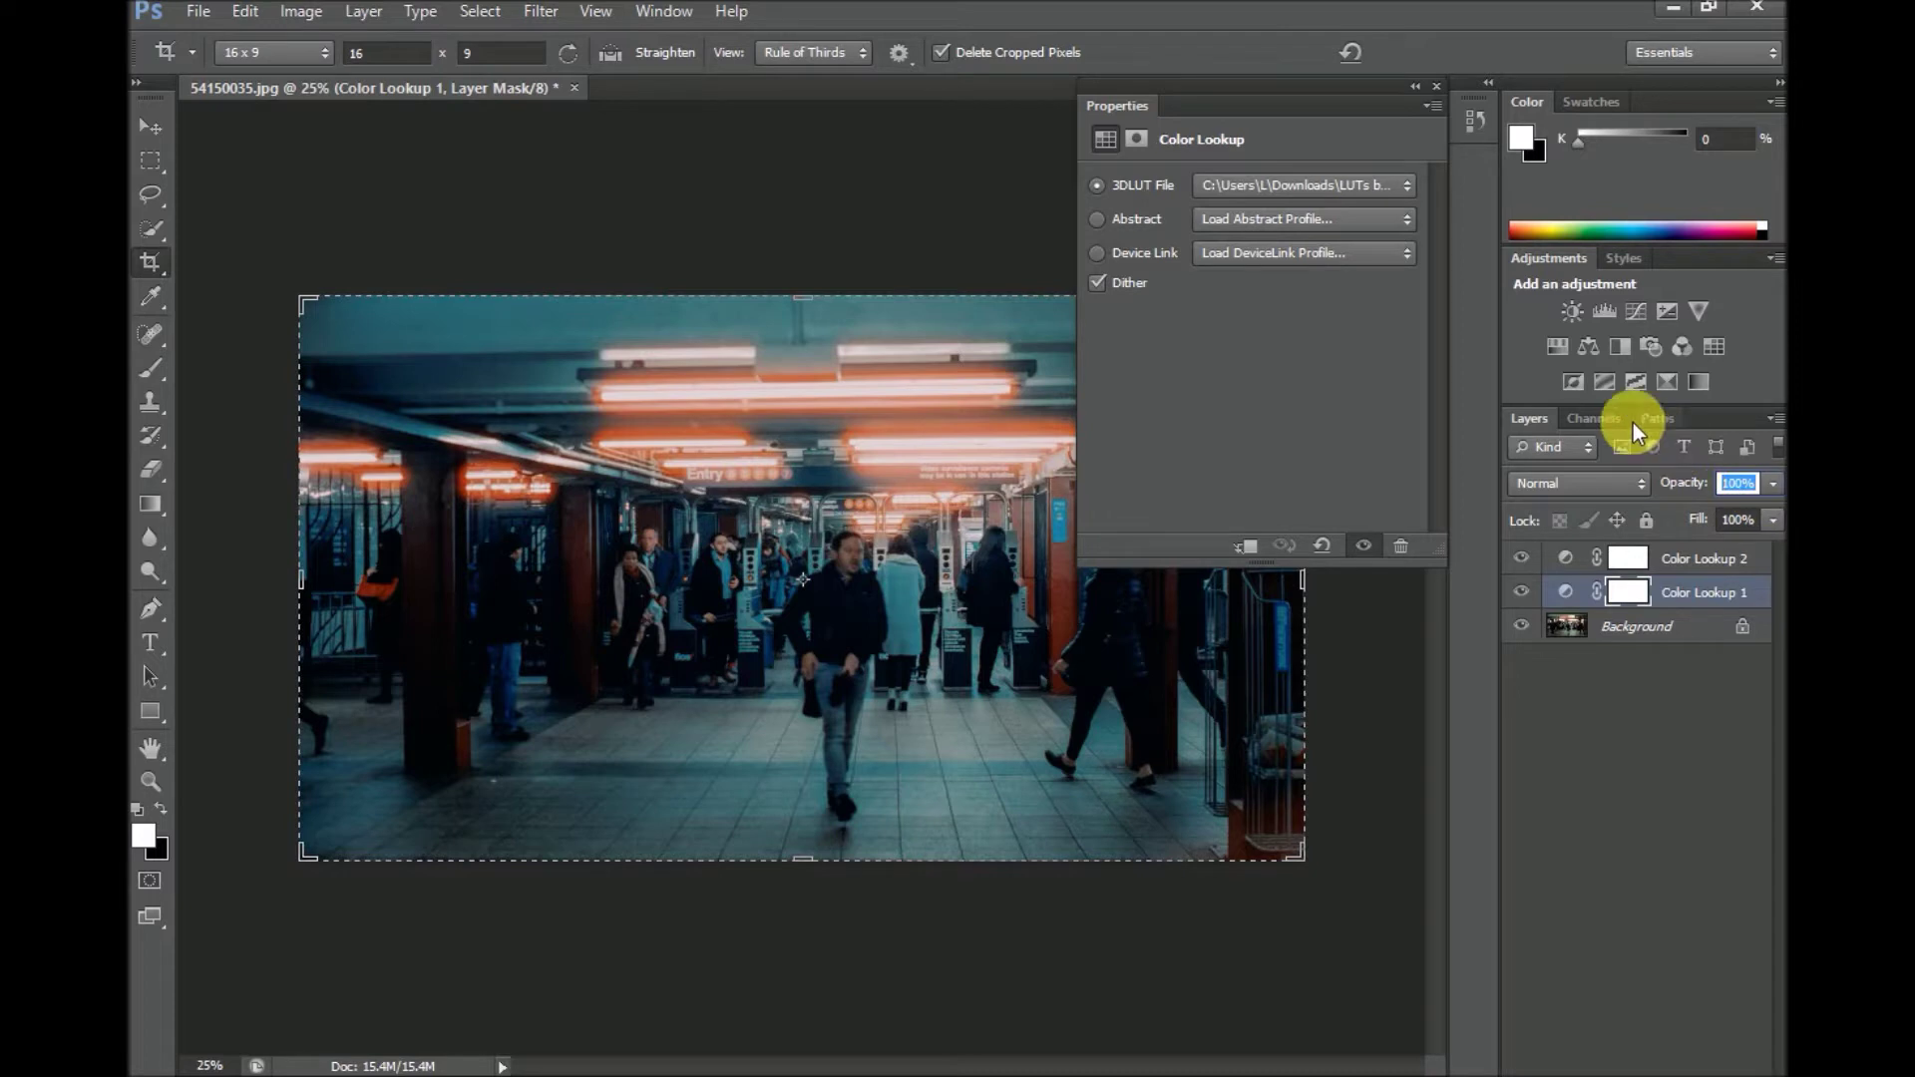
{"action": "type", "text": "34"}
{"action": "key", "text": "Return"}
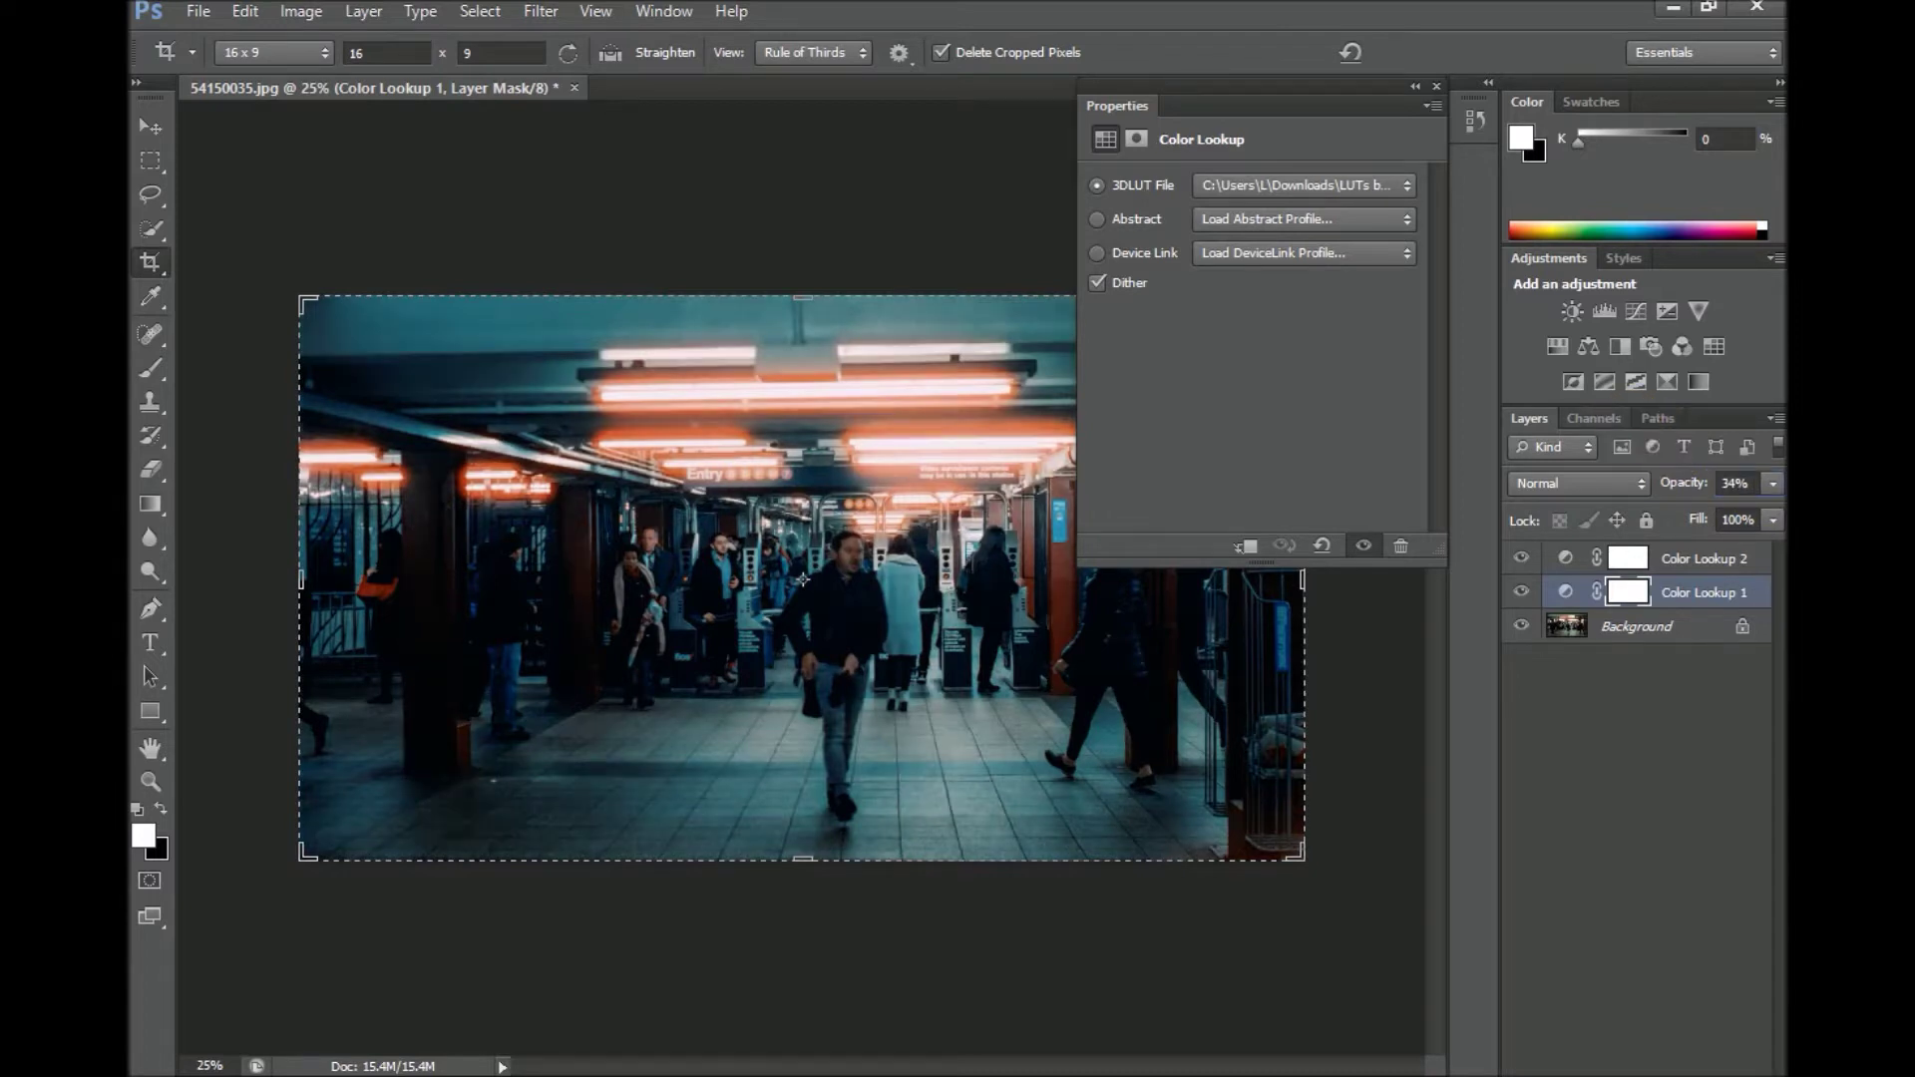
Try 55% opacity on the Color Lookup 2 layer and settle on 89%.
{"action": "left_click", "coordinate": [1710, 557]}
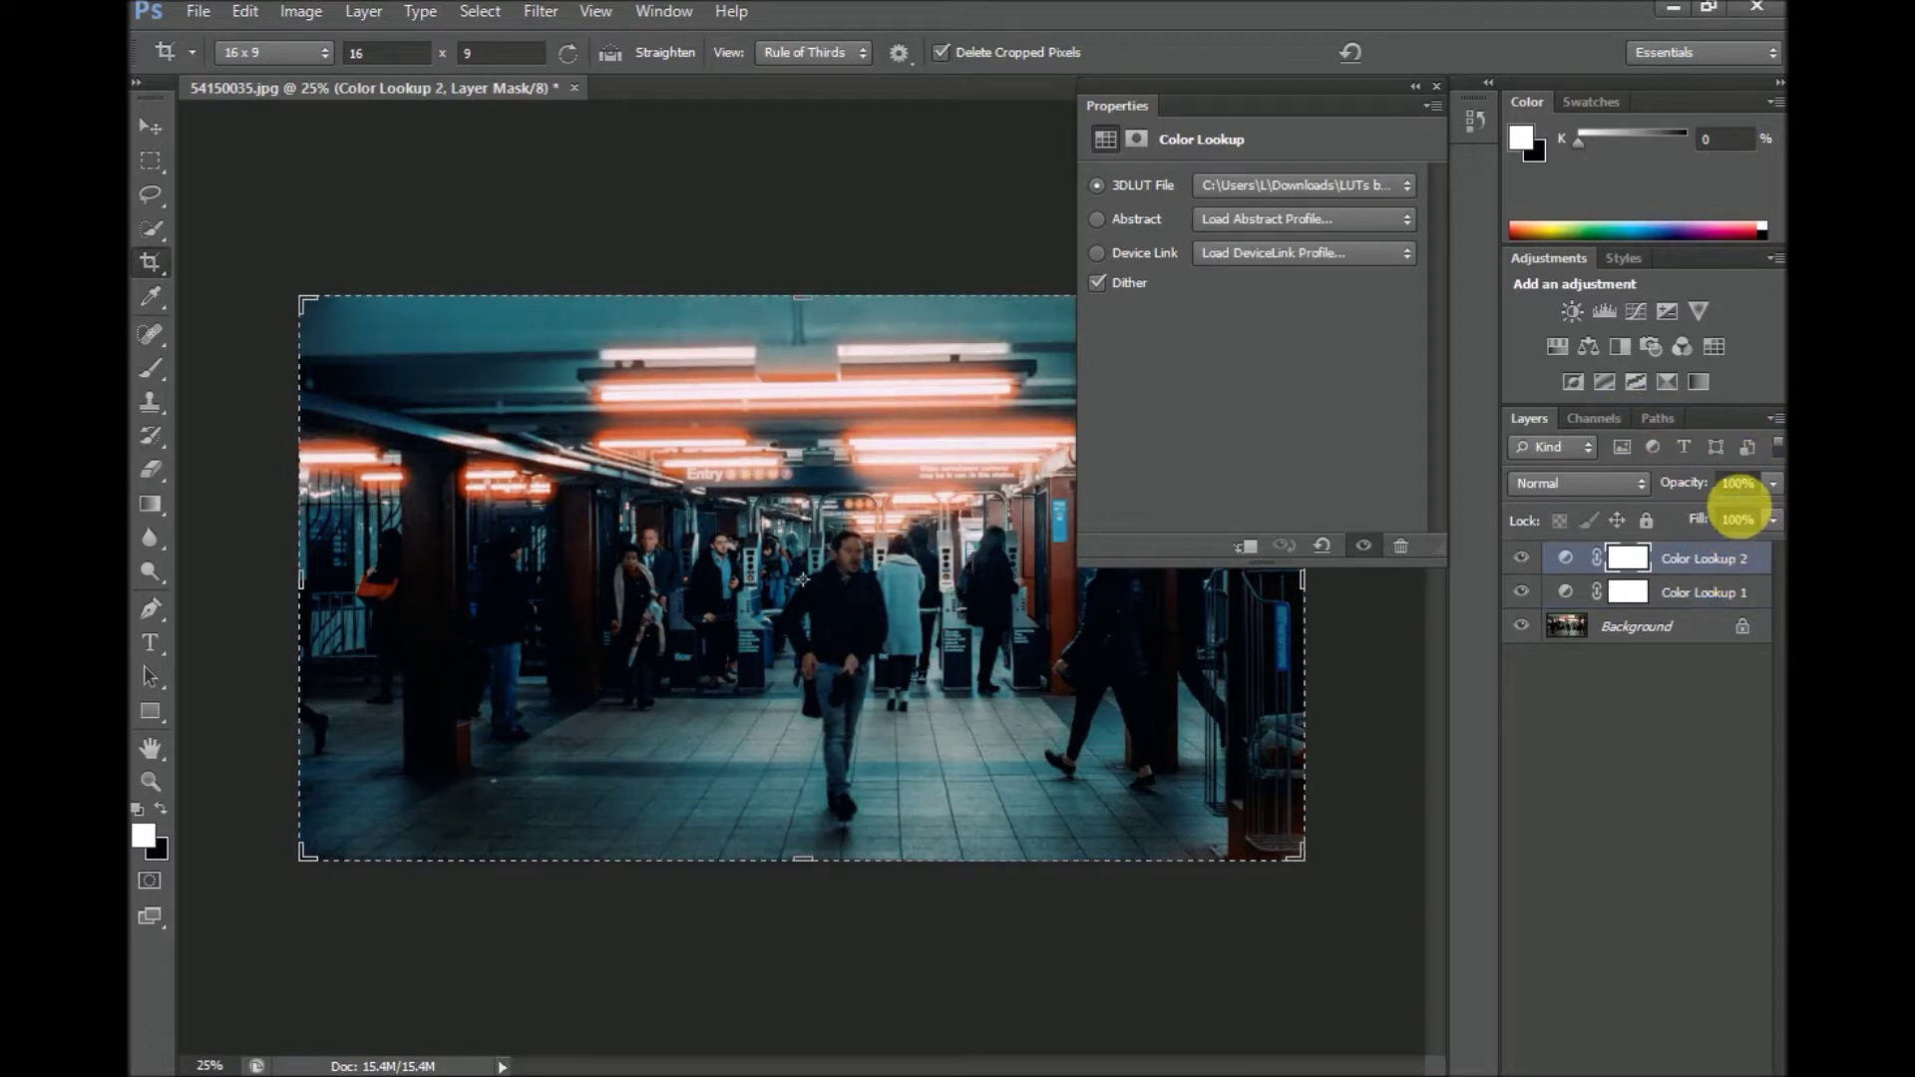
{"action": "left_click", "coordinate": [1744, 482]}
{"action": "type", "text": "55"}
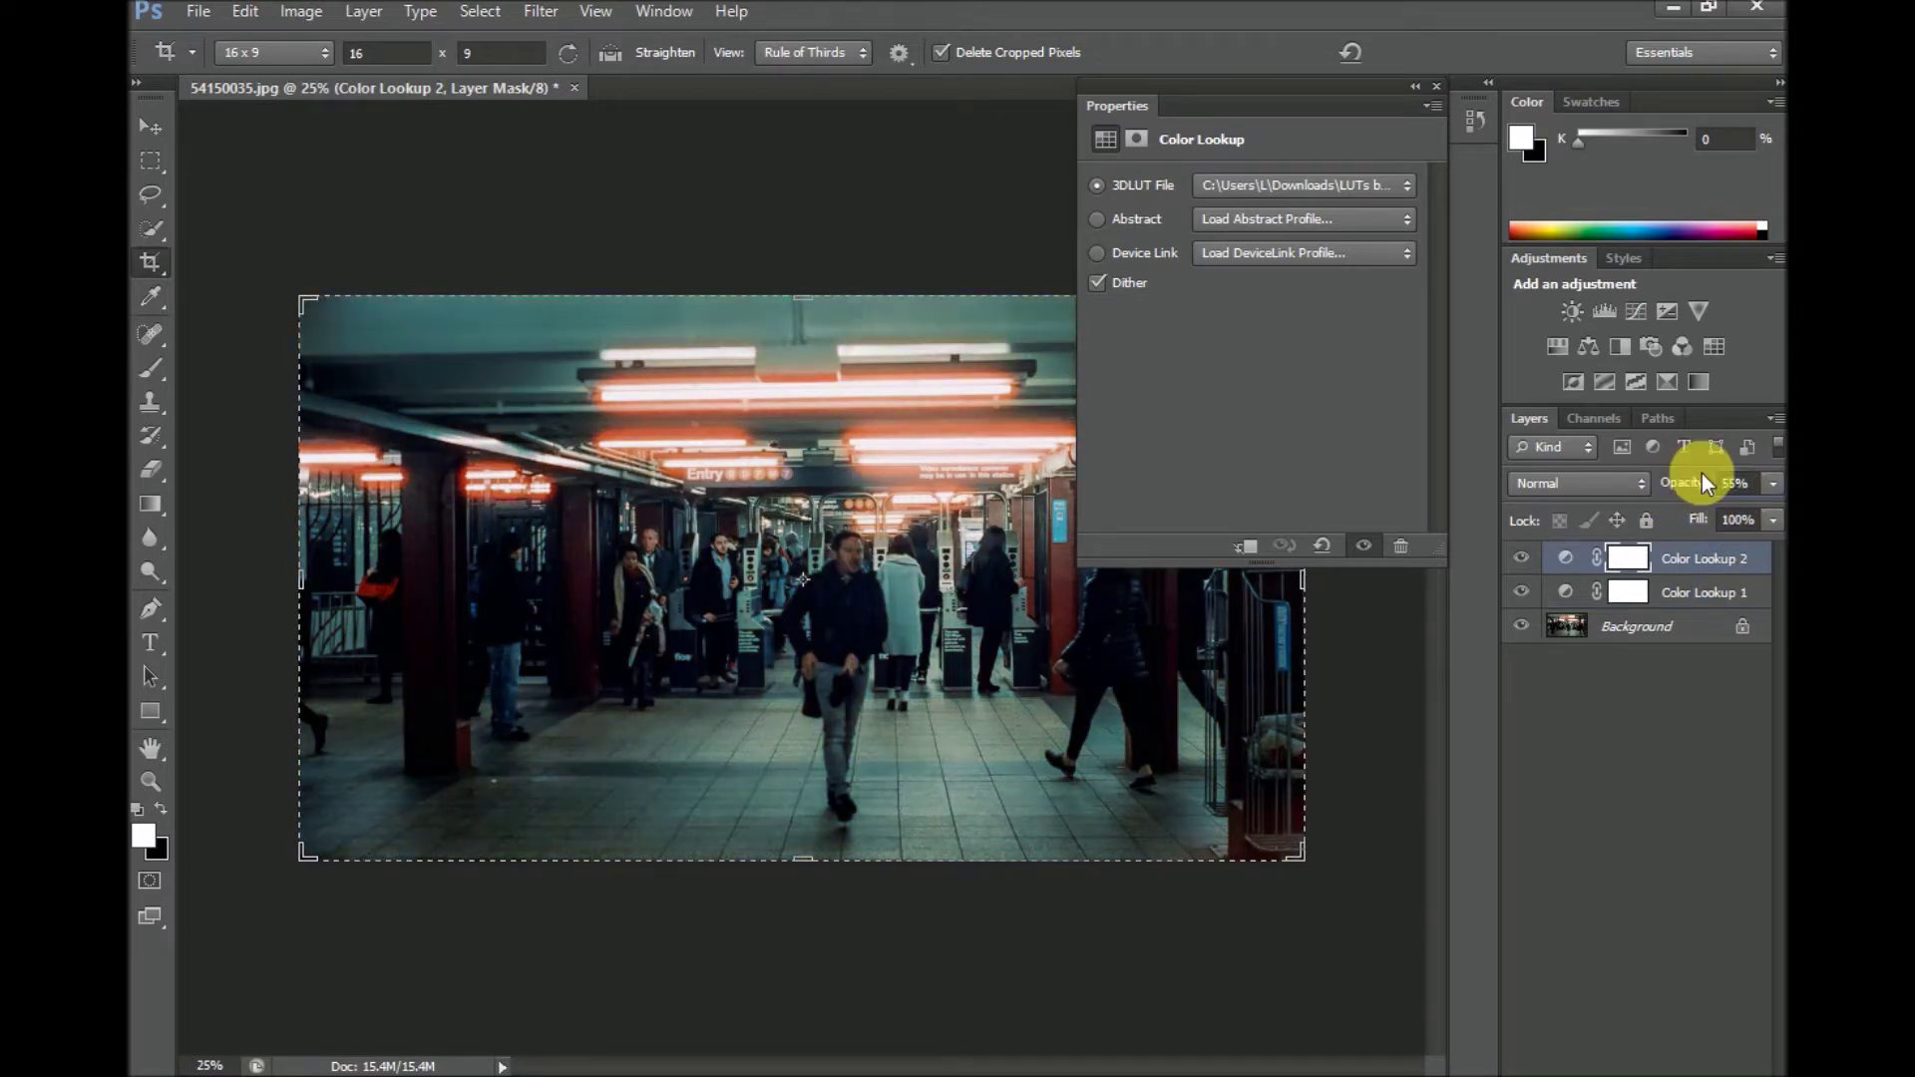
{"action": "left_click", "coordinate": [1751, 482]}
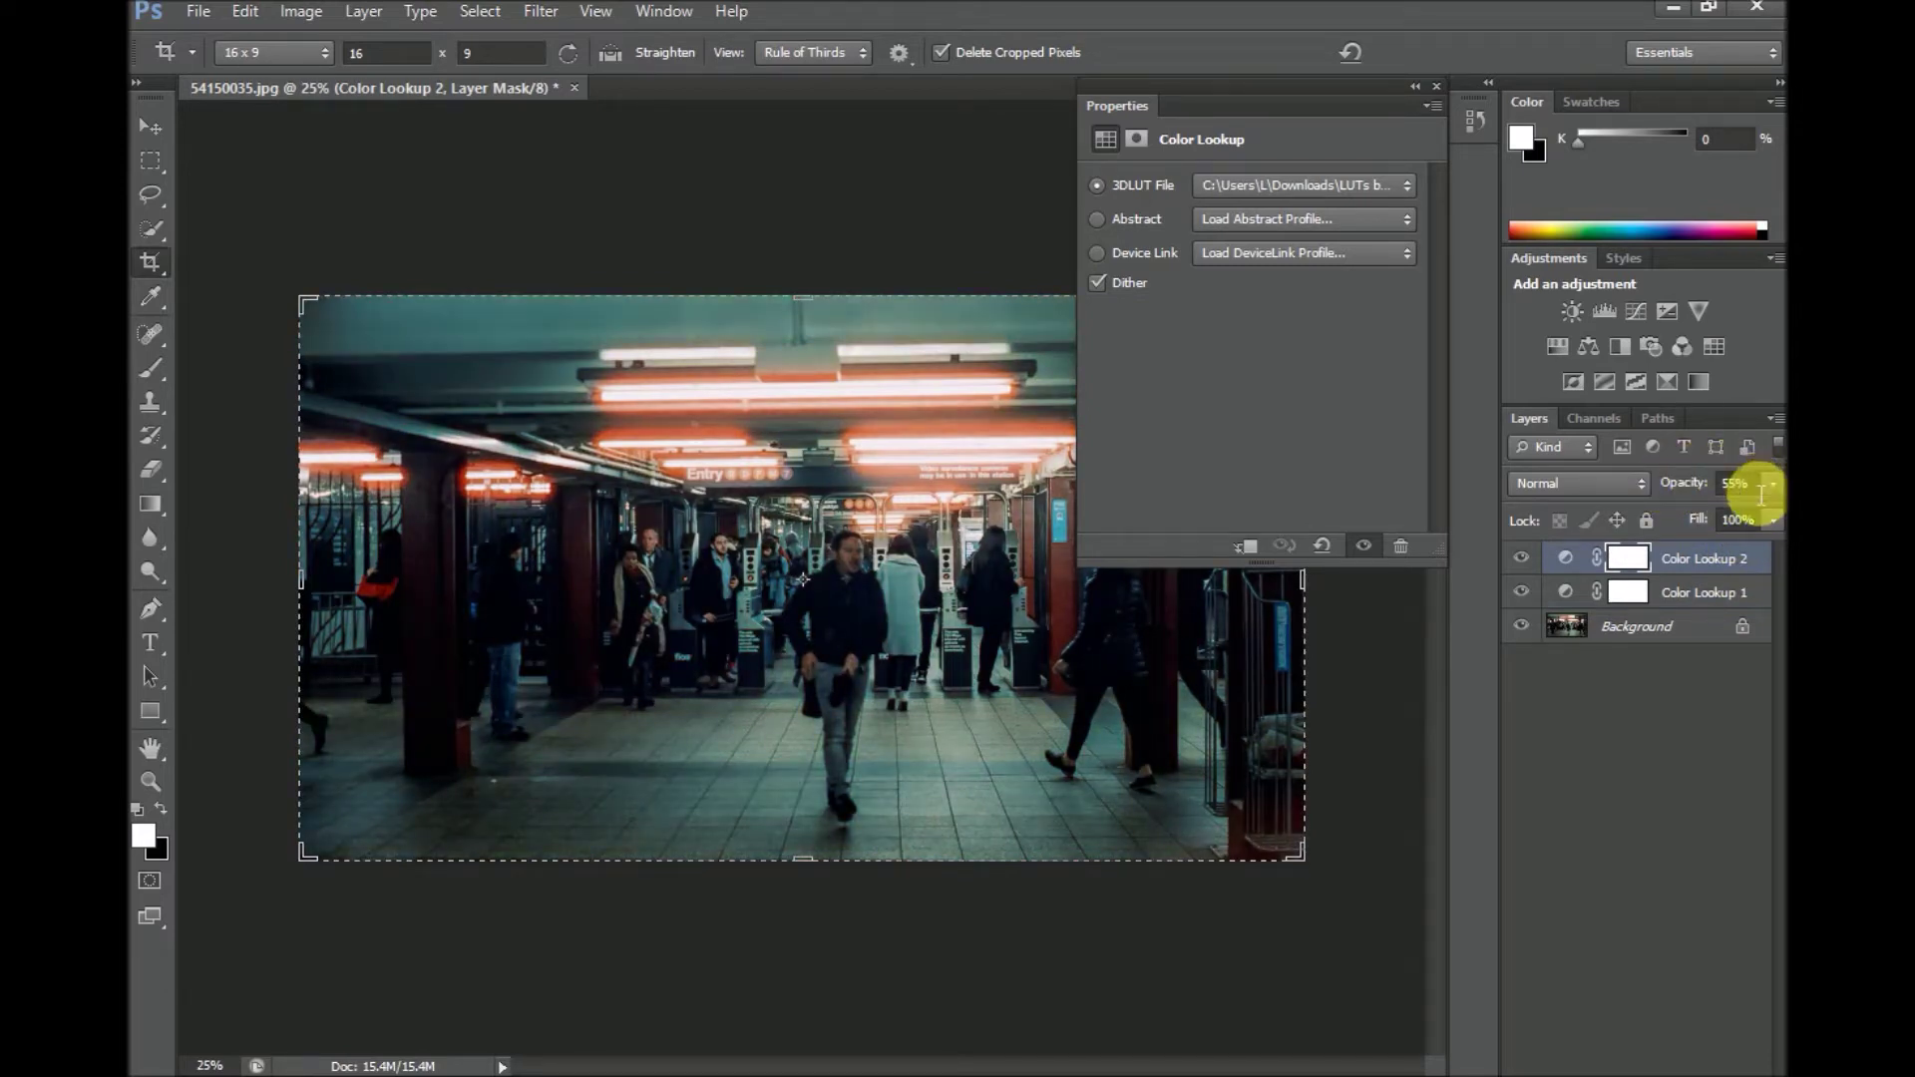
{"action": "type", "text": "89"}
{"action": "left_click", "coordinate": [1693, 493]}
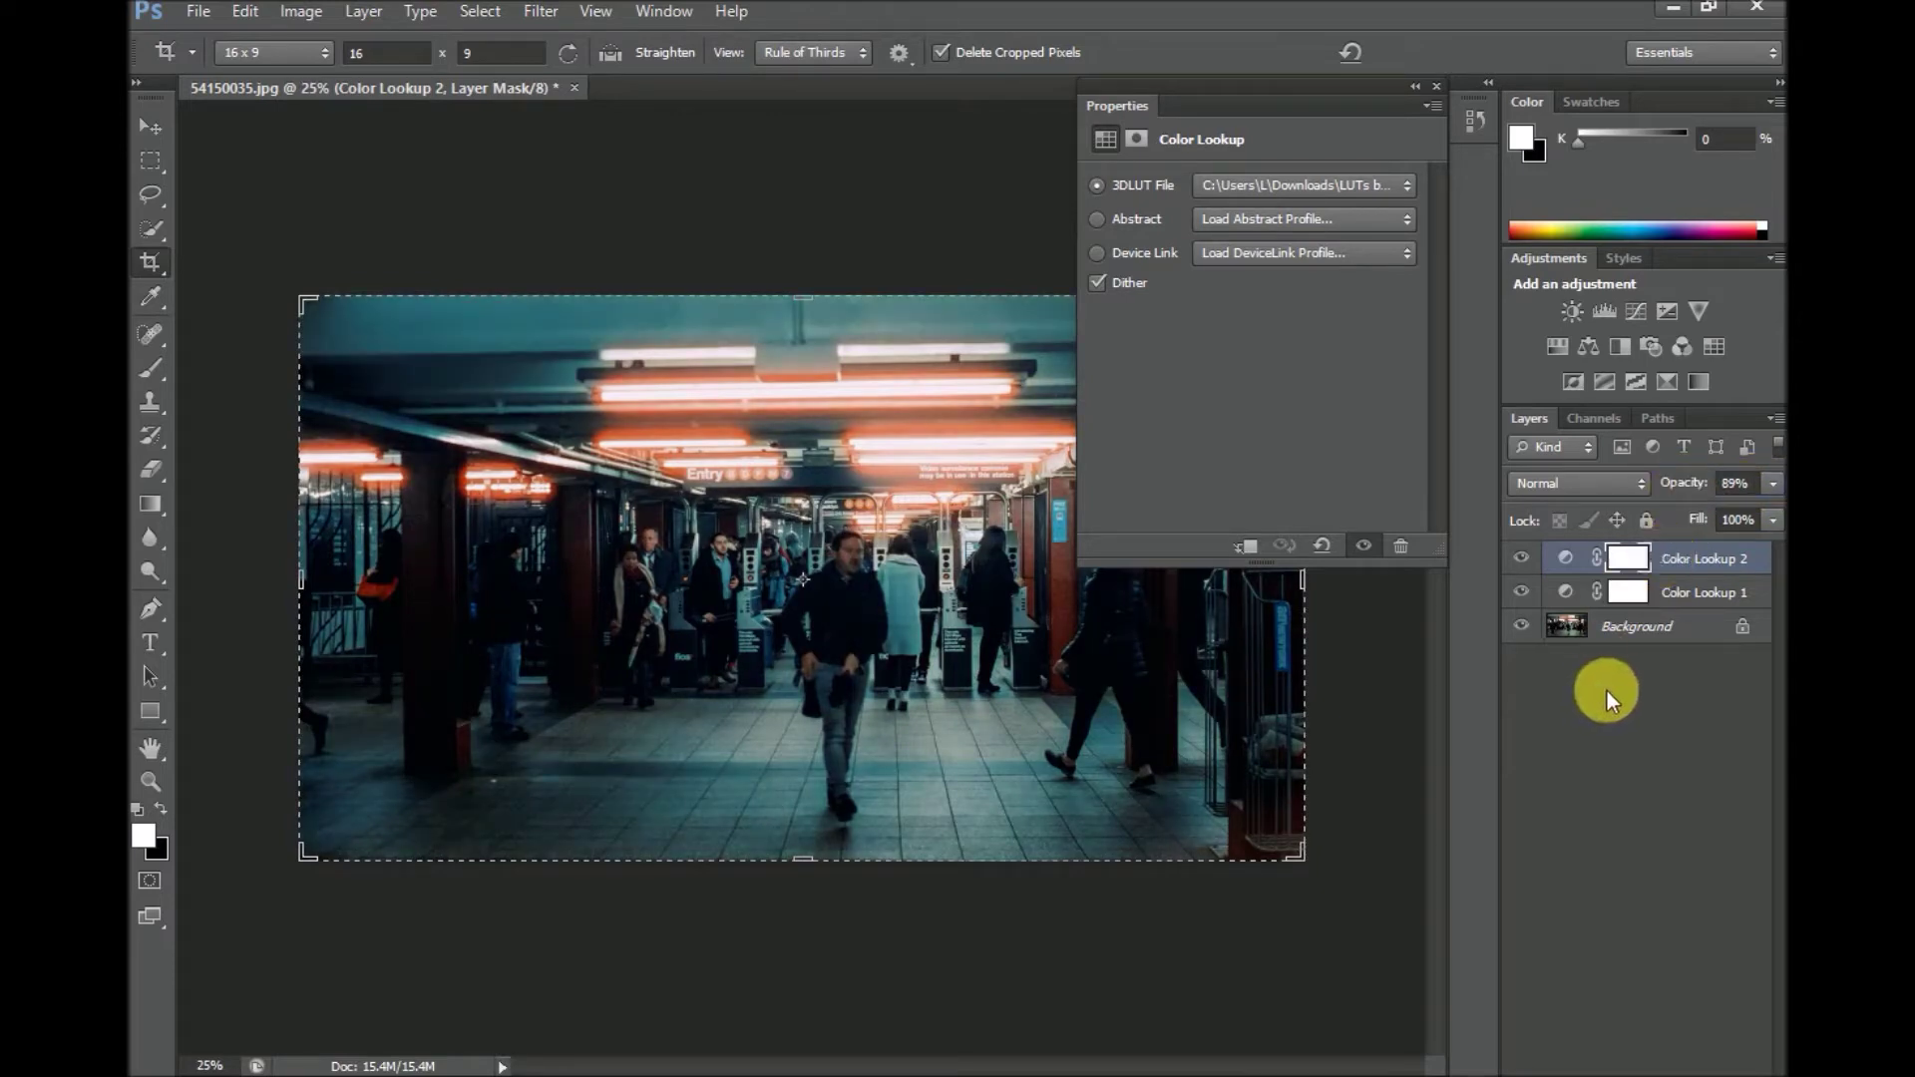
Compare the image with and without each Color Lookup layer by toggling Color Lookup 1 and Color Lookup 2 off and on.
{"action": "left_click", "coordinate": [1522, 591]}
{"action": "left_click", "coordinate": [1522, 592]}
{"action": "left_click", "coordinate": [1536, 591]}
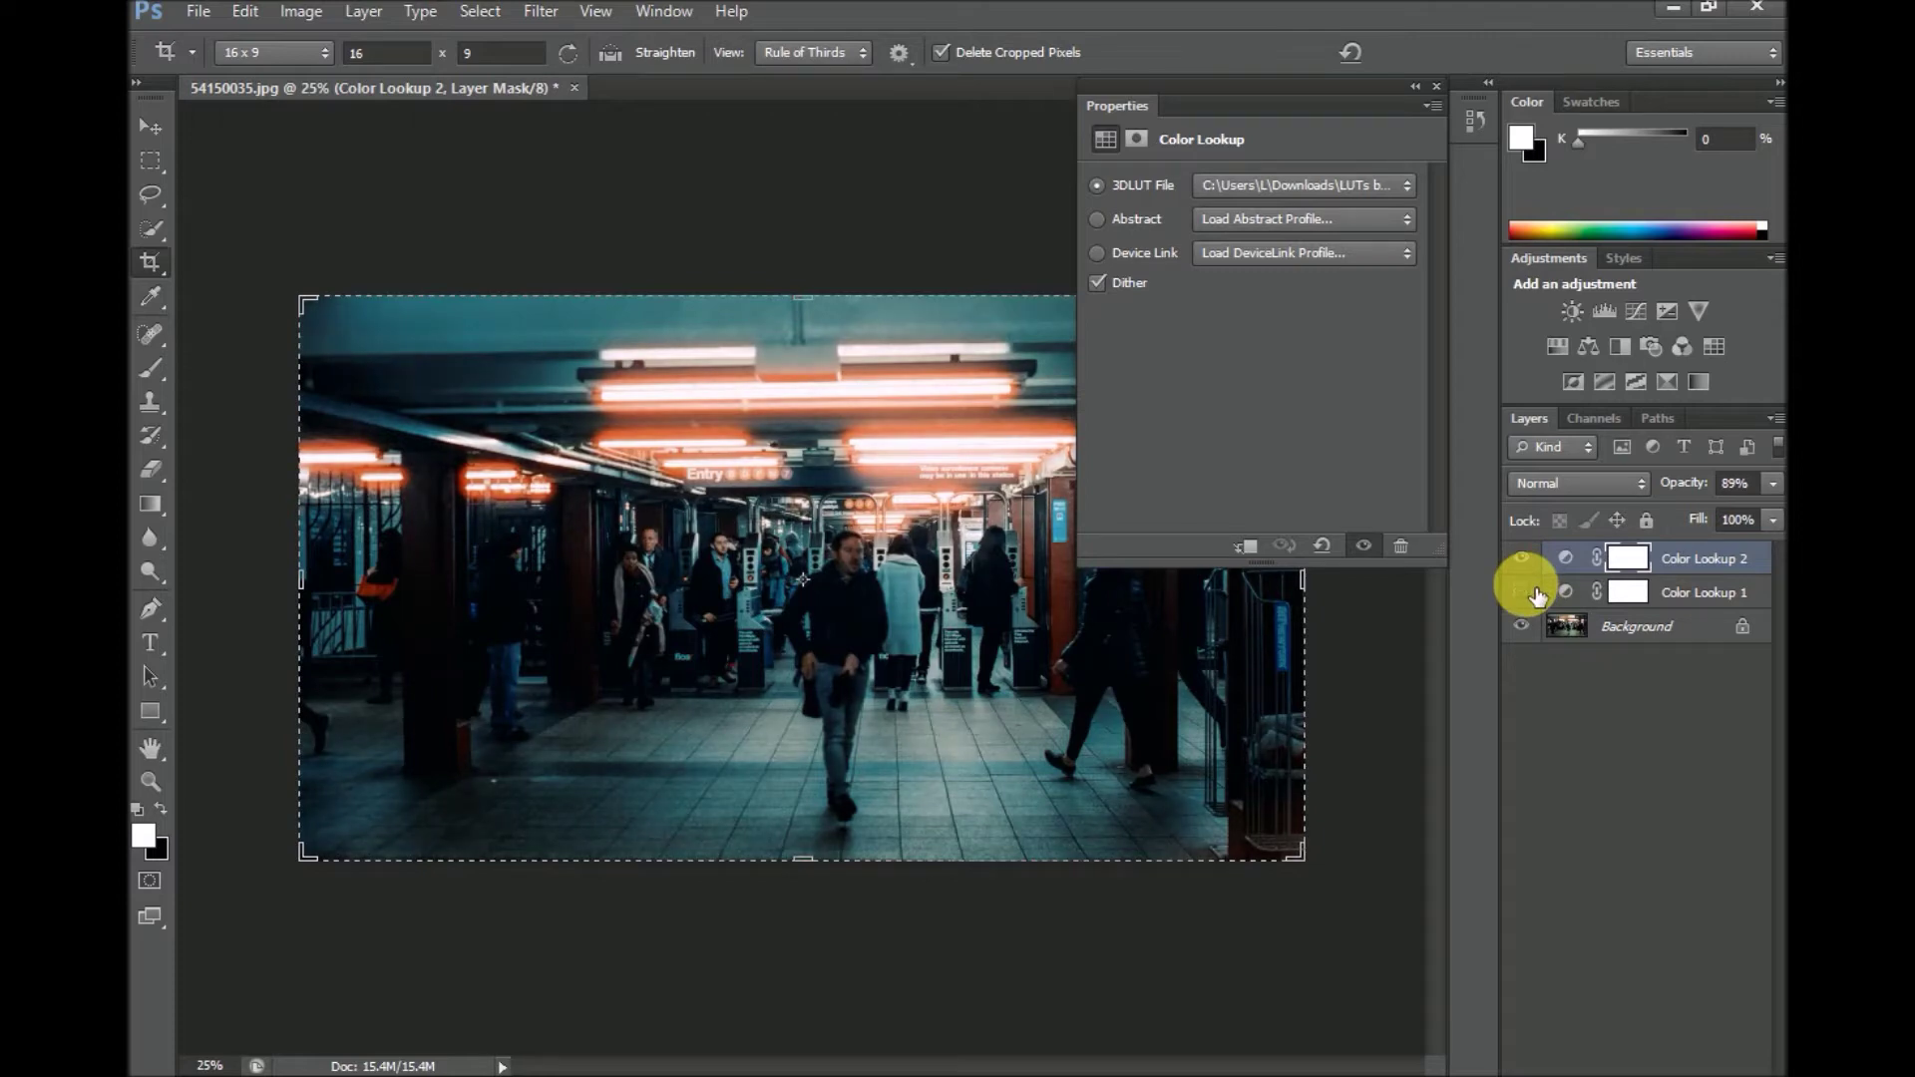
{"action": "left_click", "coordinate": [1537, 593]}
{"action": "left_click", "coordinate": [1537, 594]}
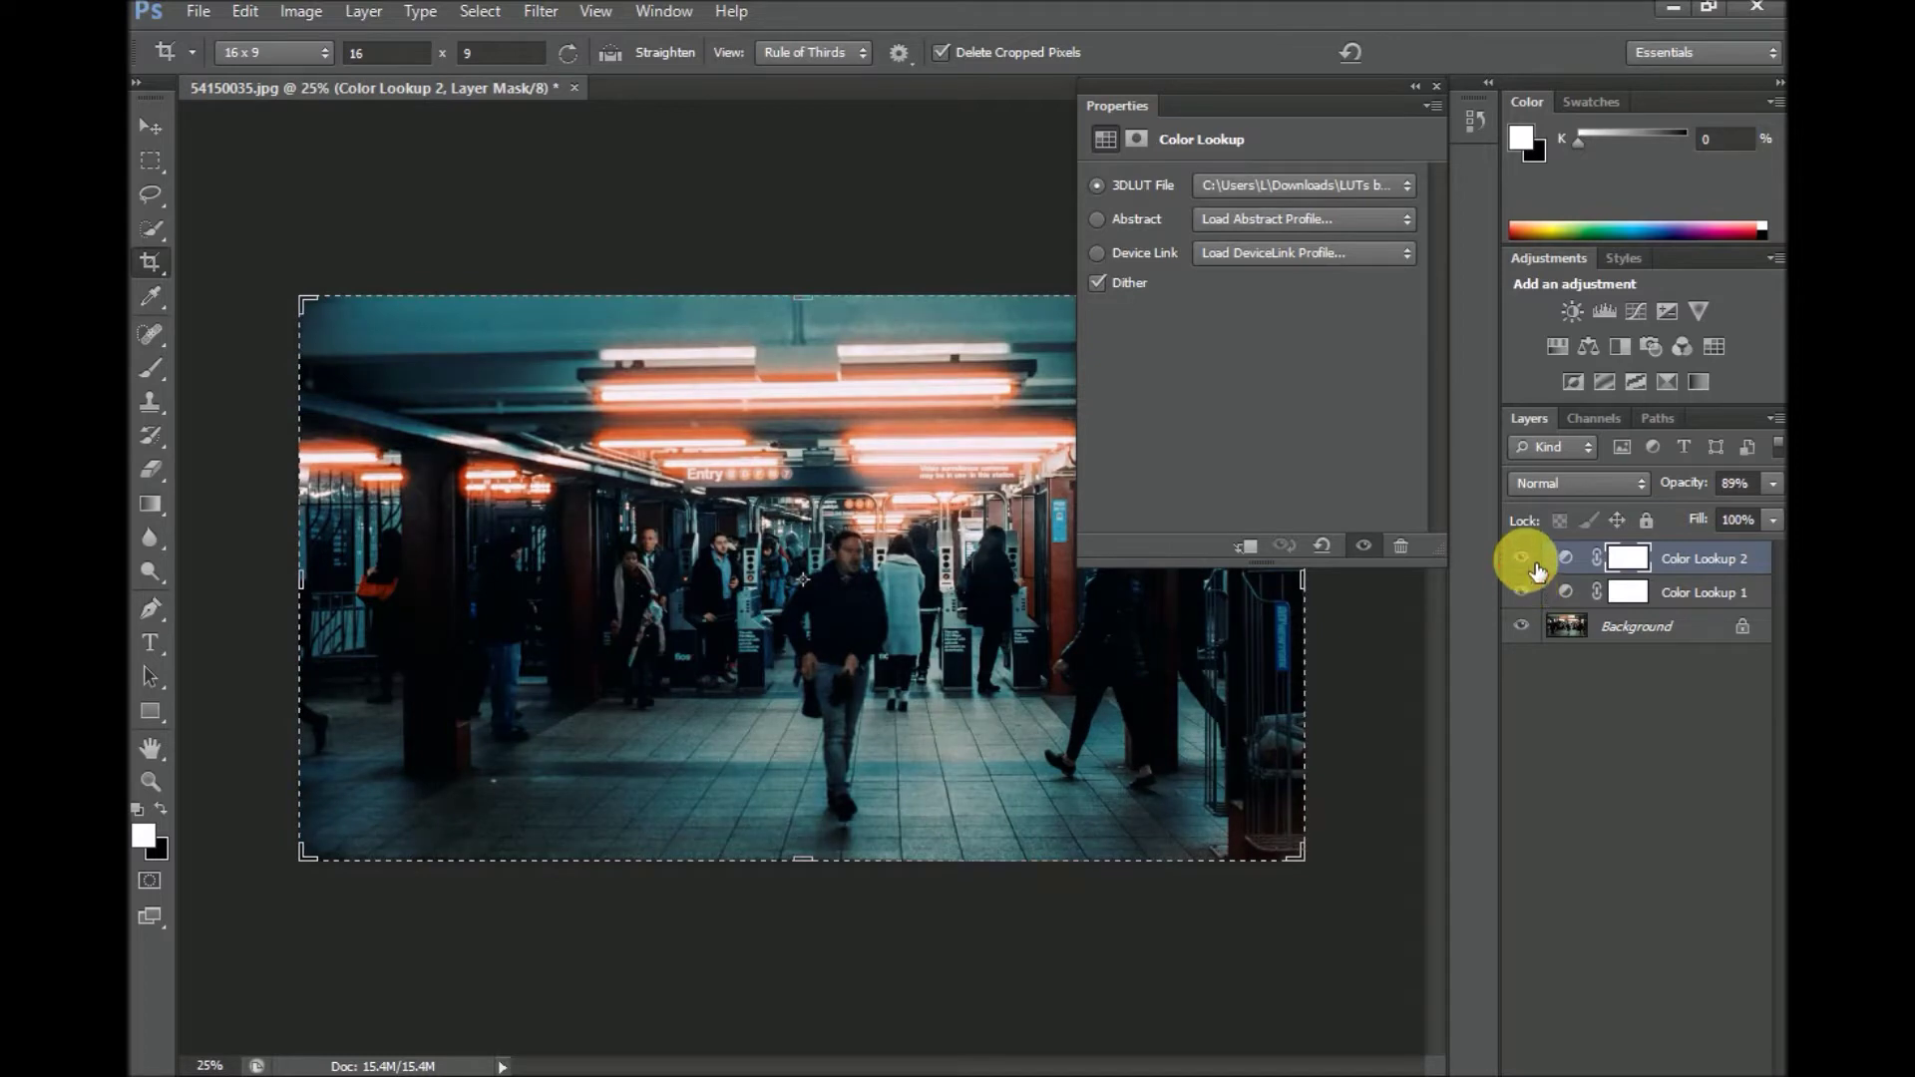
{"action": "left_click", "coordinate": [1536, 564]}
{"action": "left_click", "coordinate": [1520, 561]}
{"action": "left_click", "coordinate": [1524, 561]}
{"action": "left_click", "coordinate": [1524, 560]}
{"action": "left_click", "coordinate": [1523, 561]}
{"action": "left_click", "coordinate": [1523, 561]}
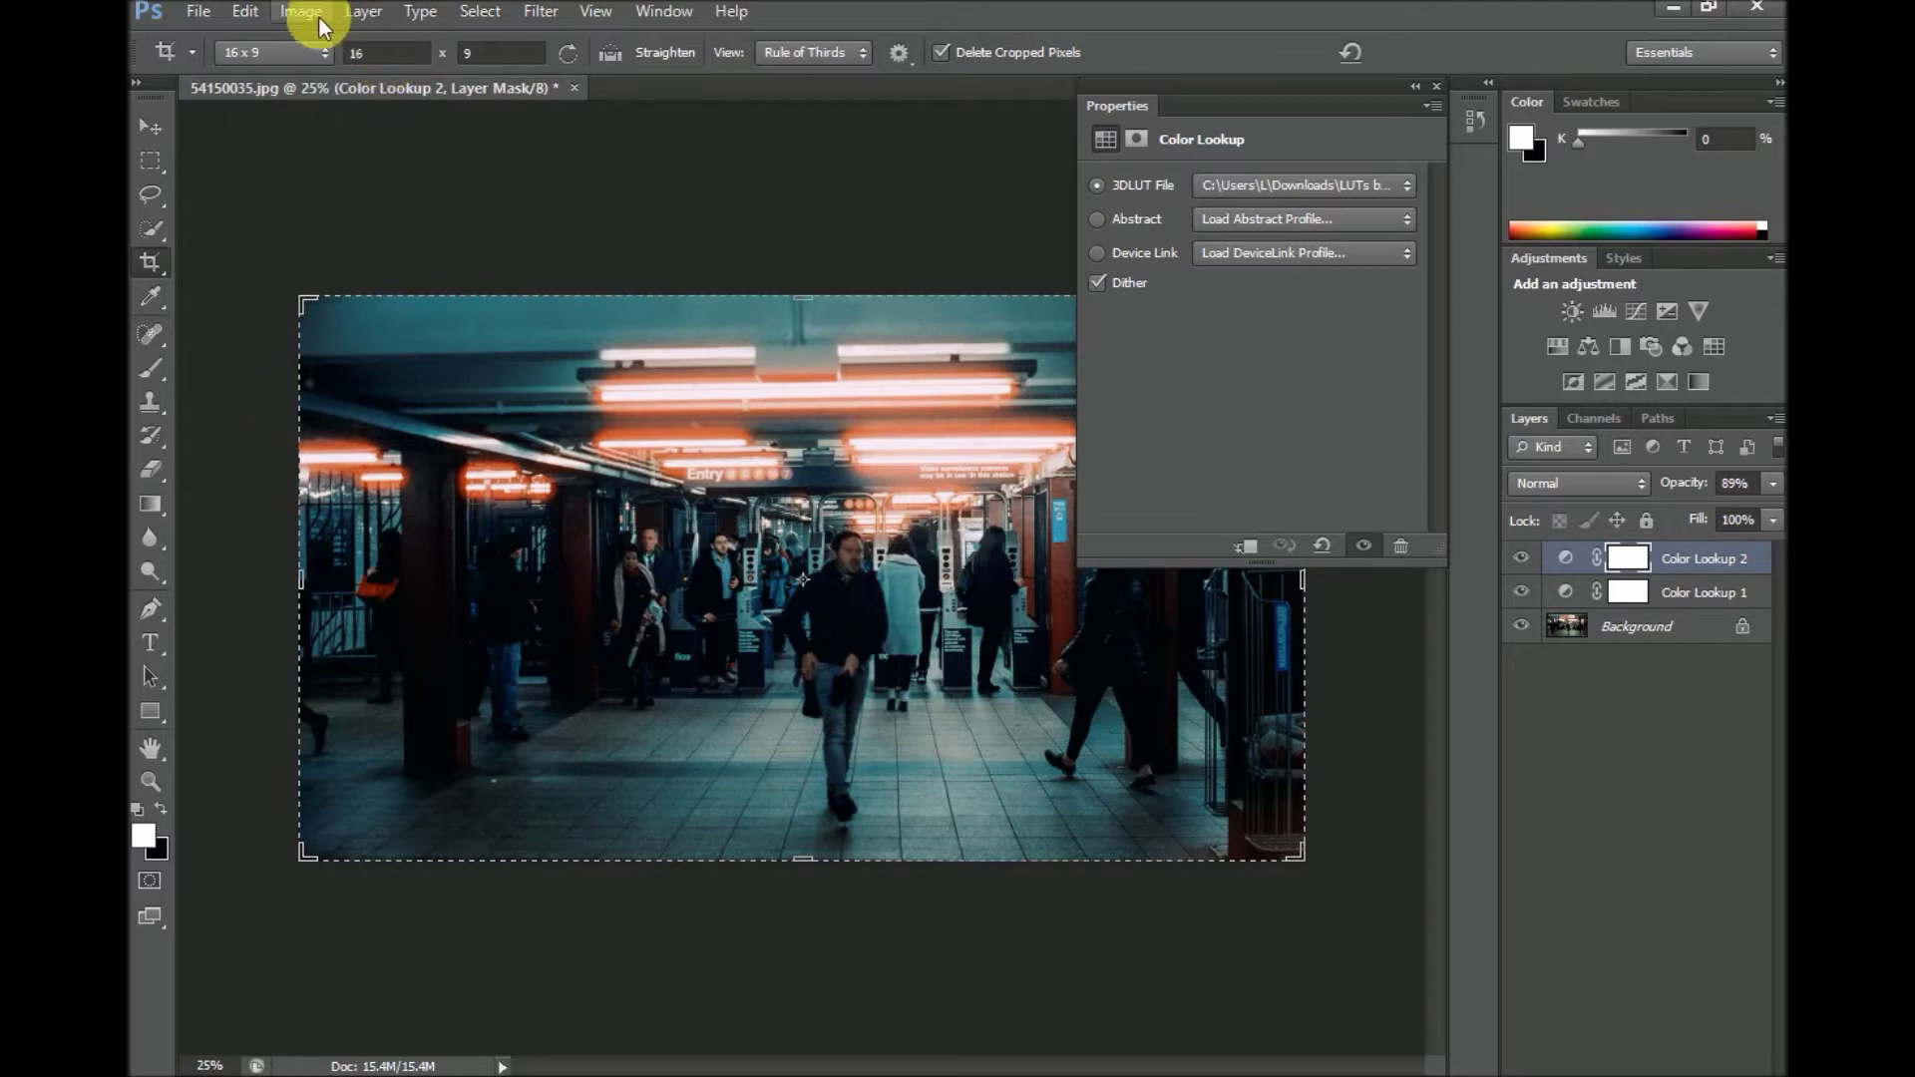
Flatten the image and save it as JPEG 54150035 in New folder (2) at maximum quality 12, Baseline ("Standard").
{"action": "left_click", "coordinate": [368, 12]}
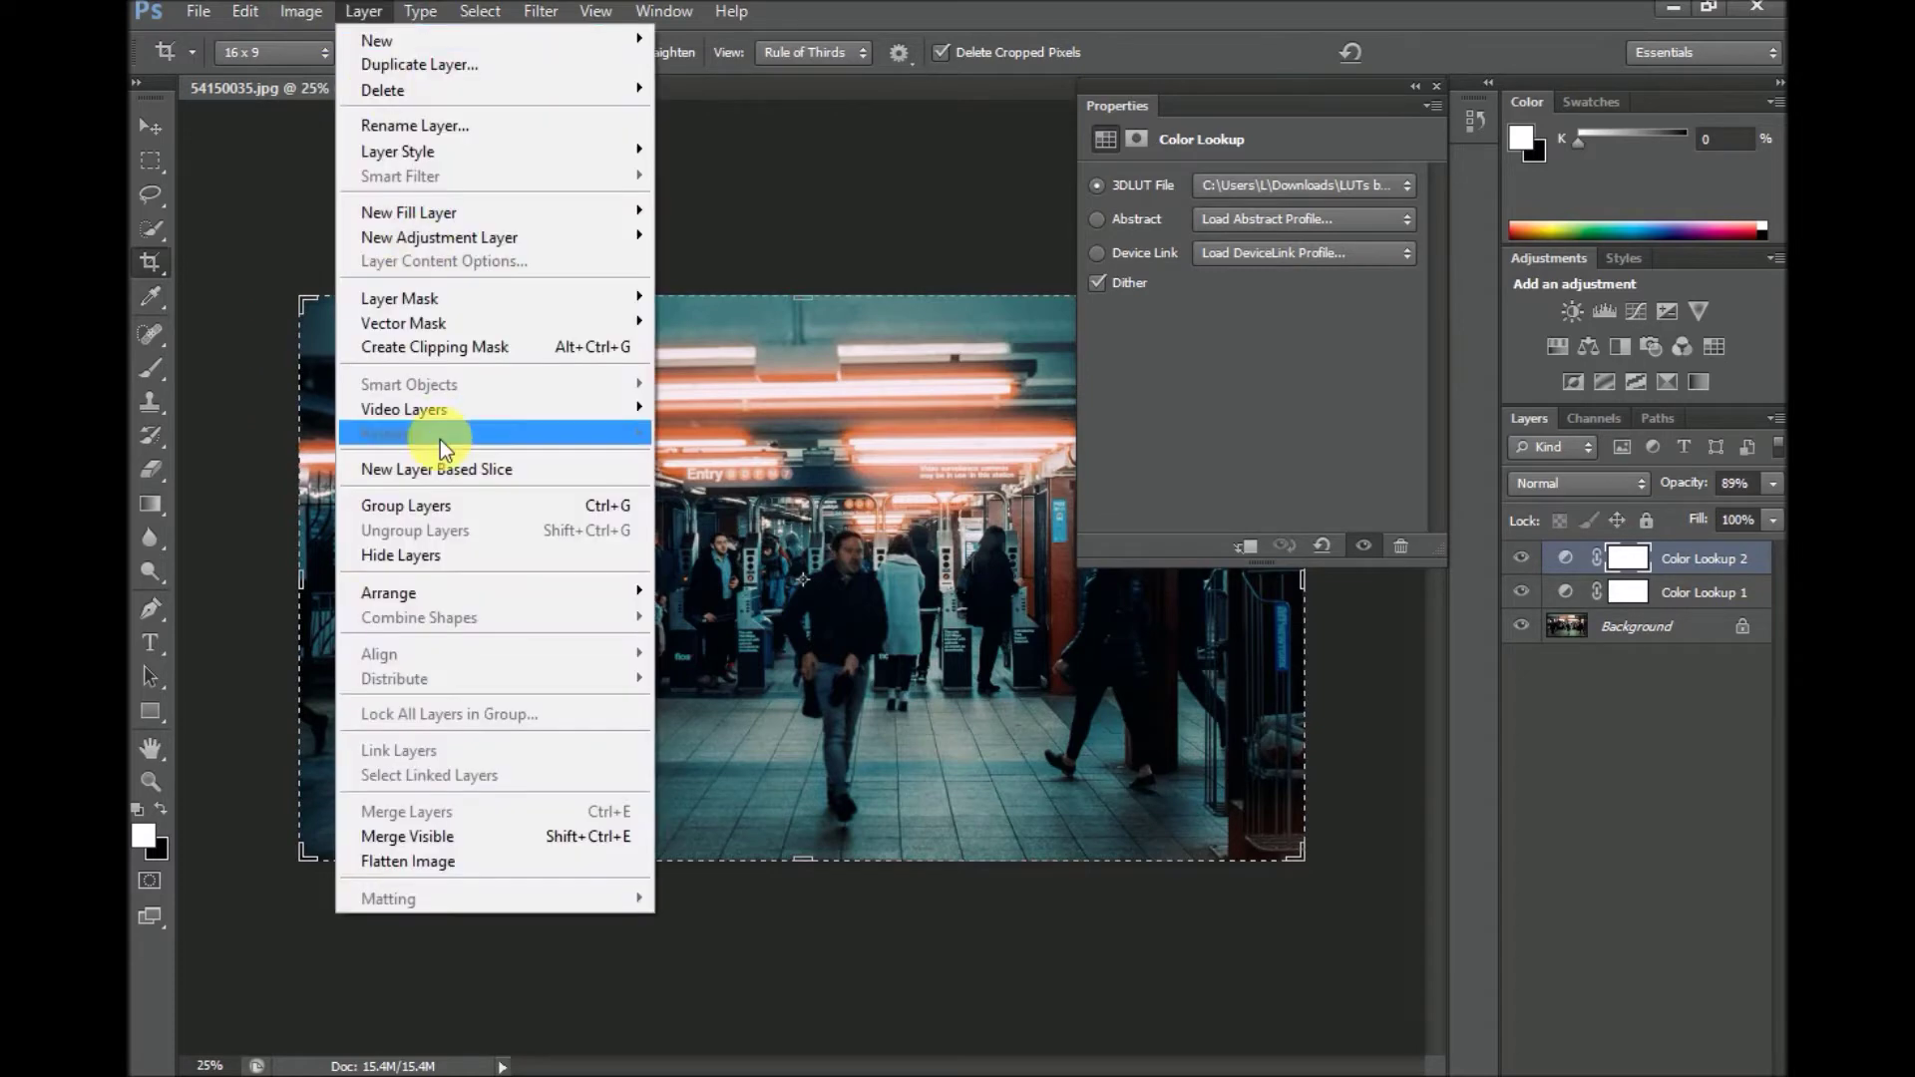
{"action": "left_click", "coordinate": [412, 858]}
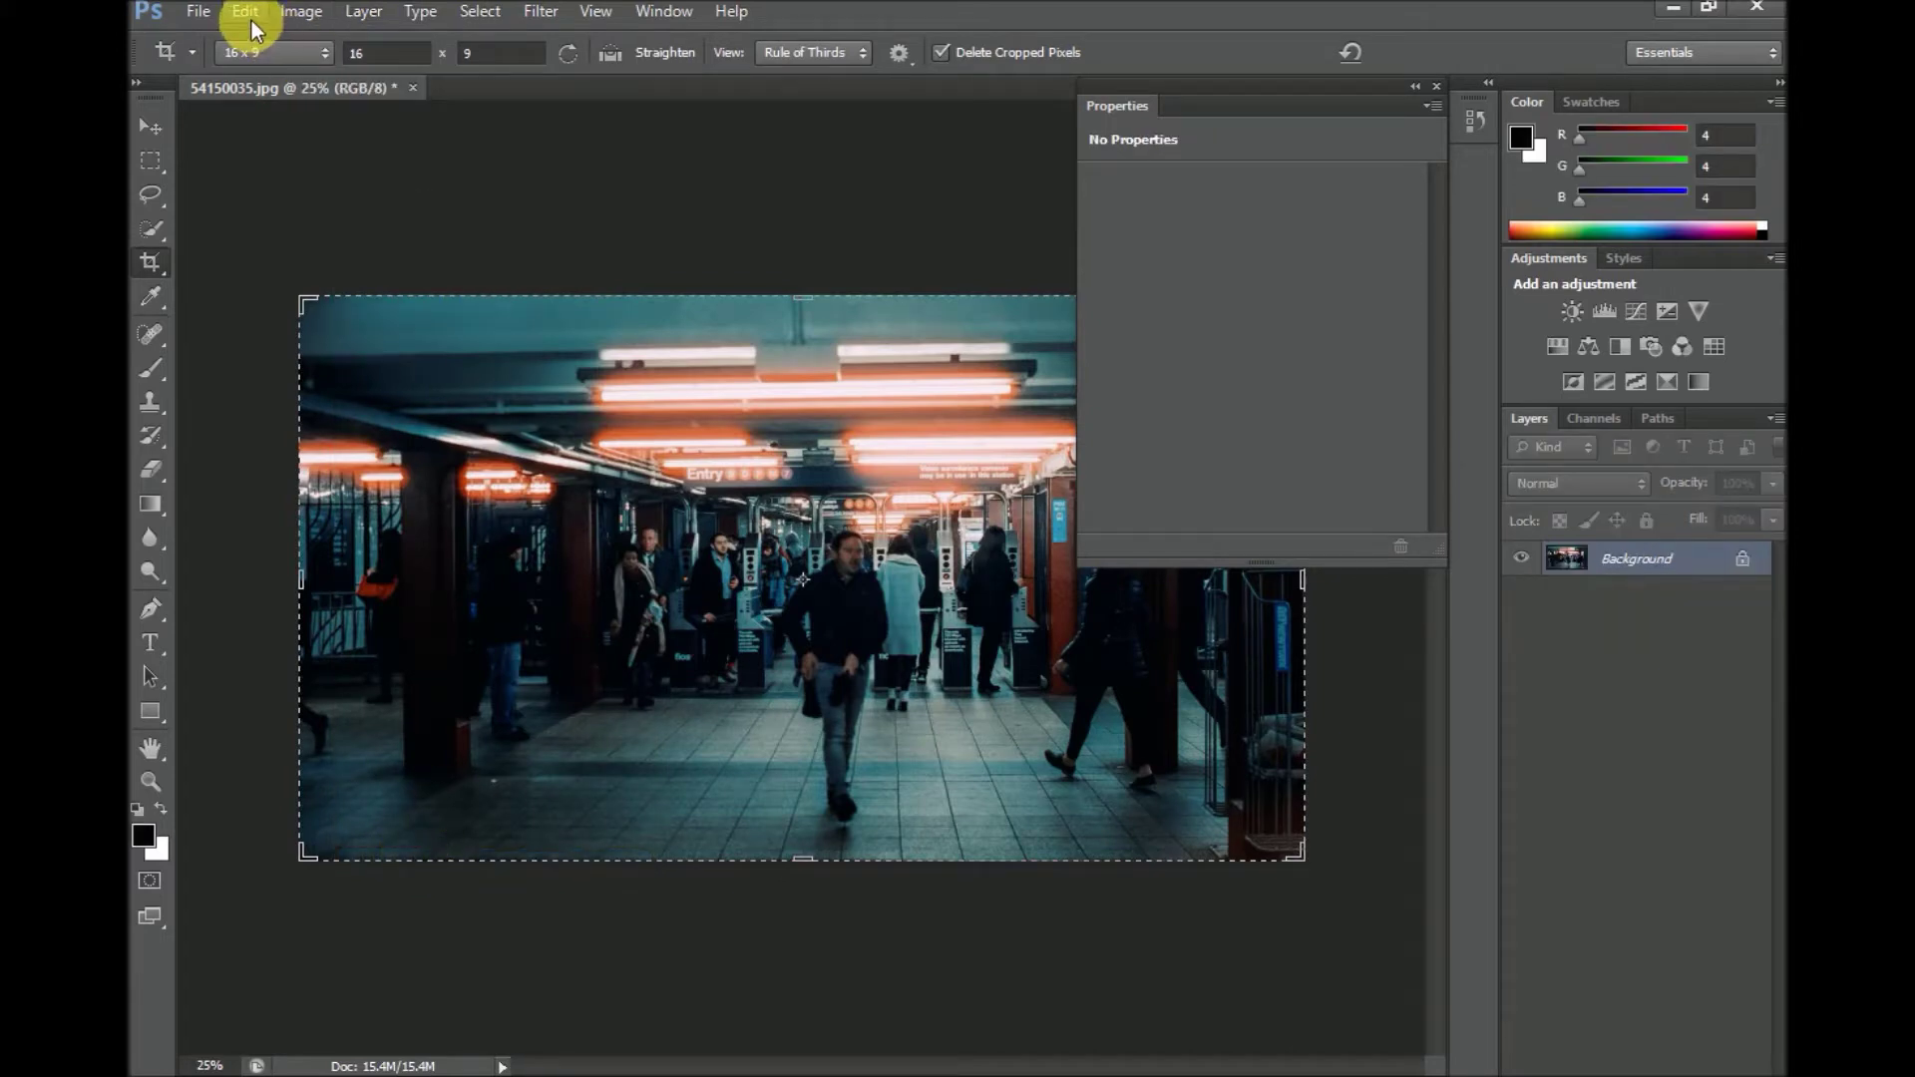
{"action": "left_click", "coordinate": [218, 16]}
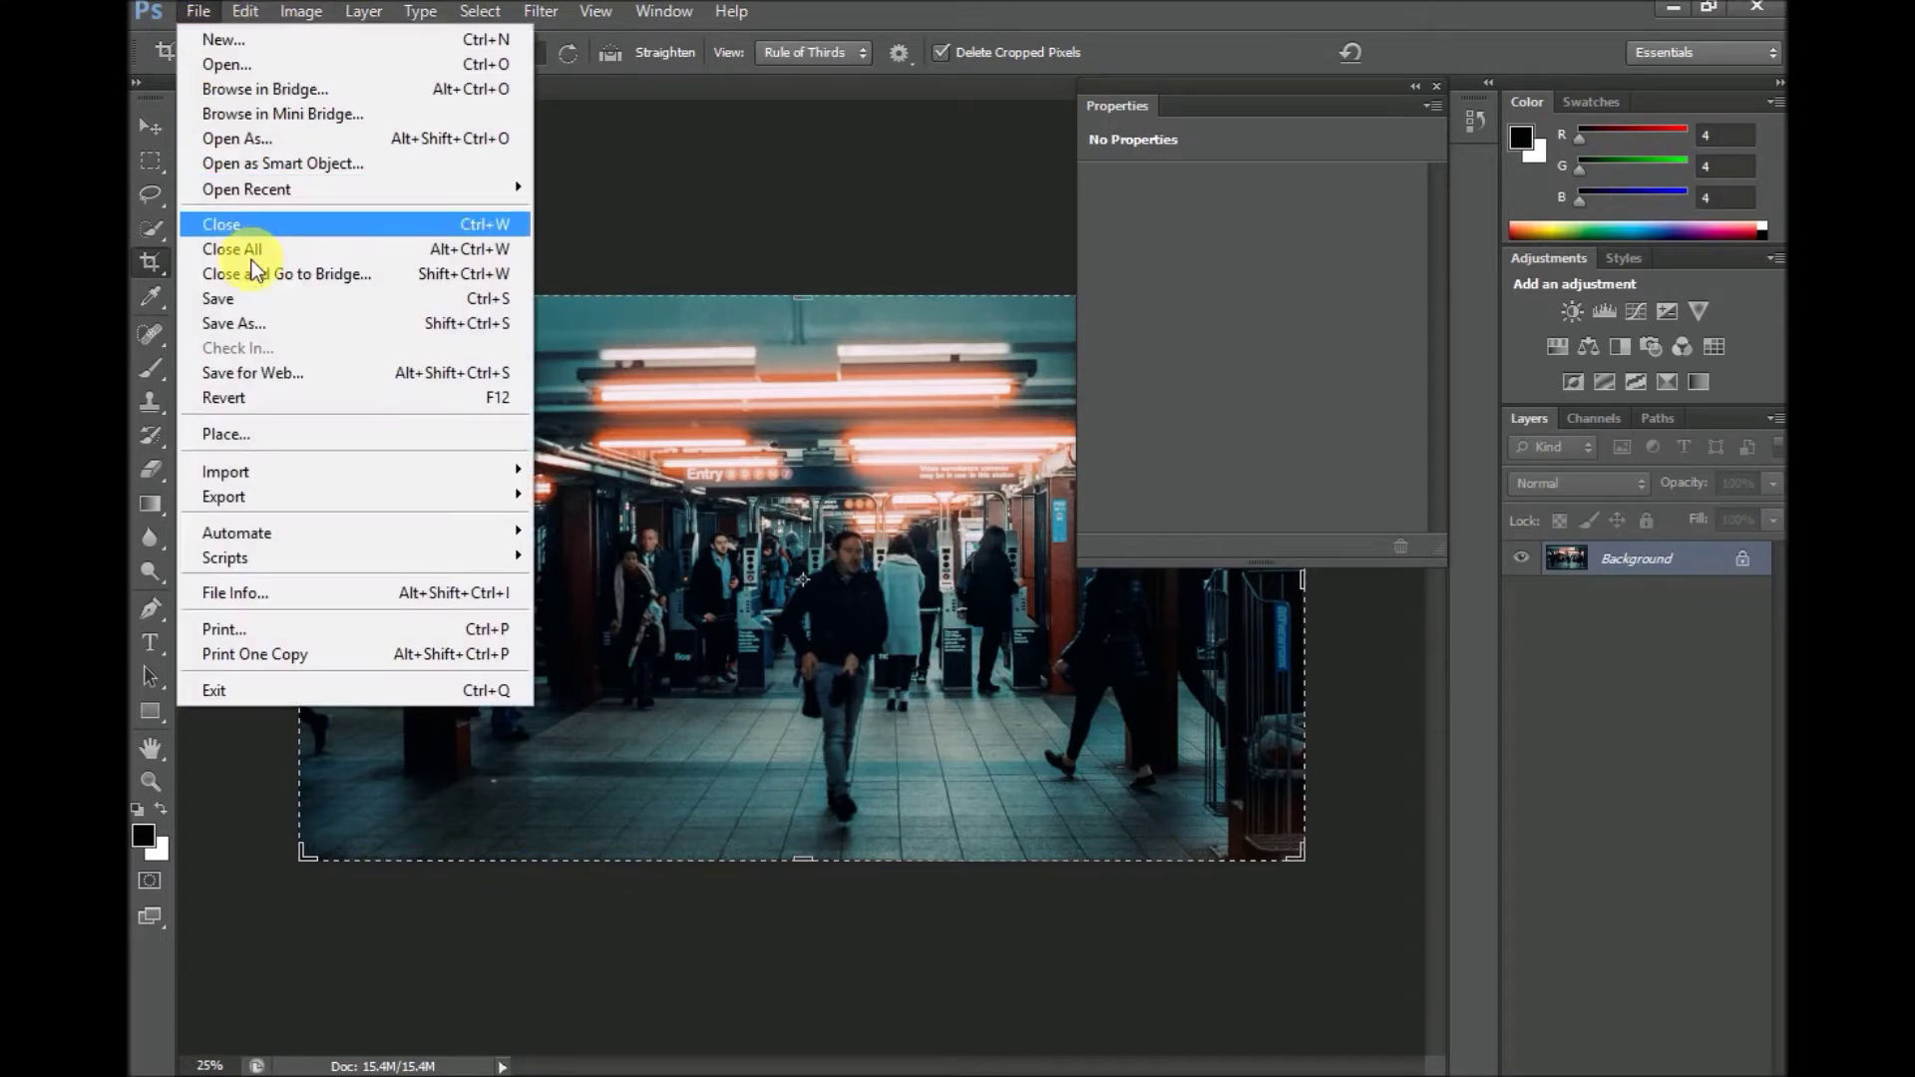
{"action": "left_click", "coordinate": [261, 322]}
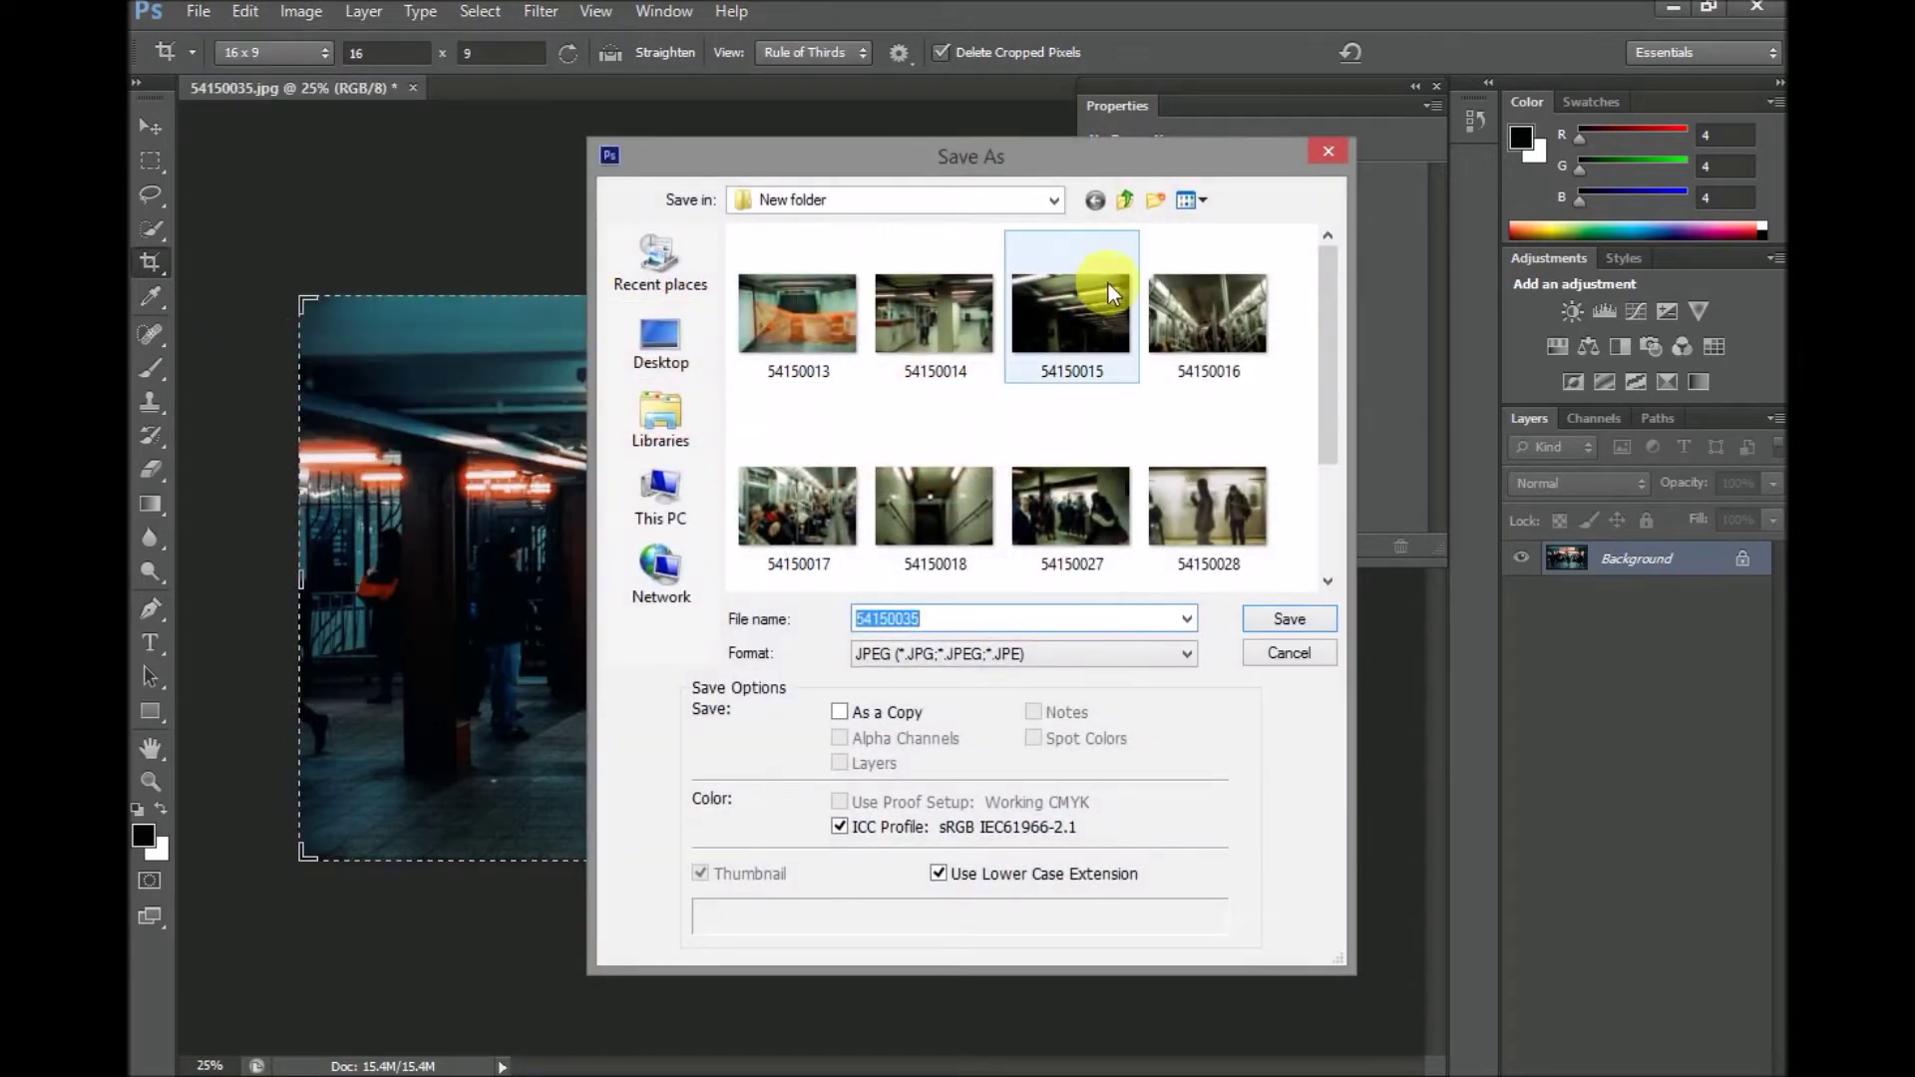
{"action": "left_click", "coordinate": [1133, 197]}
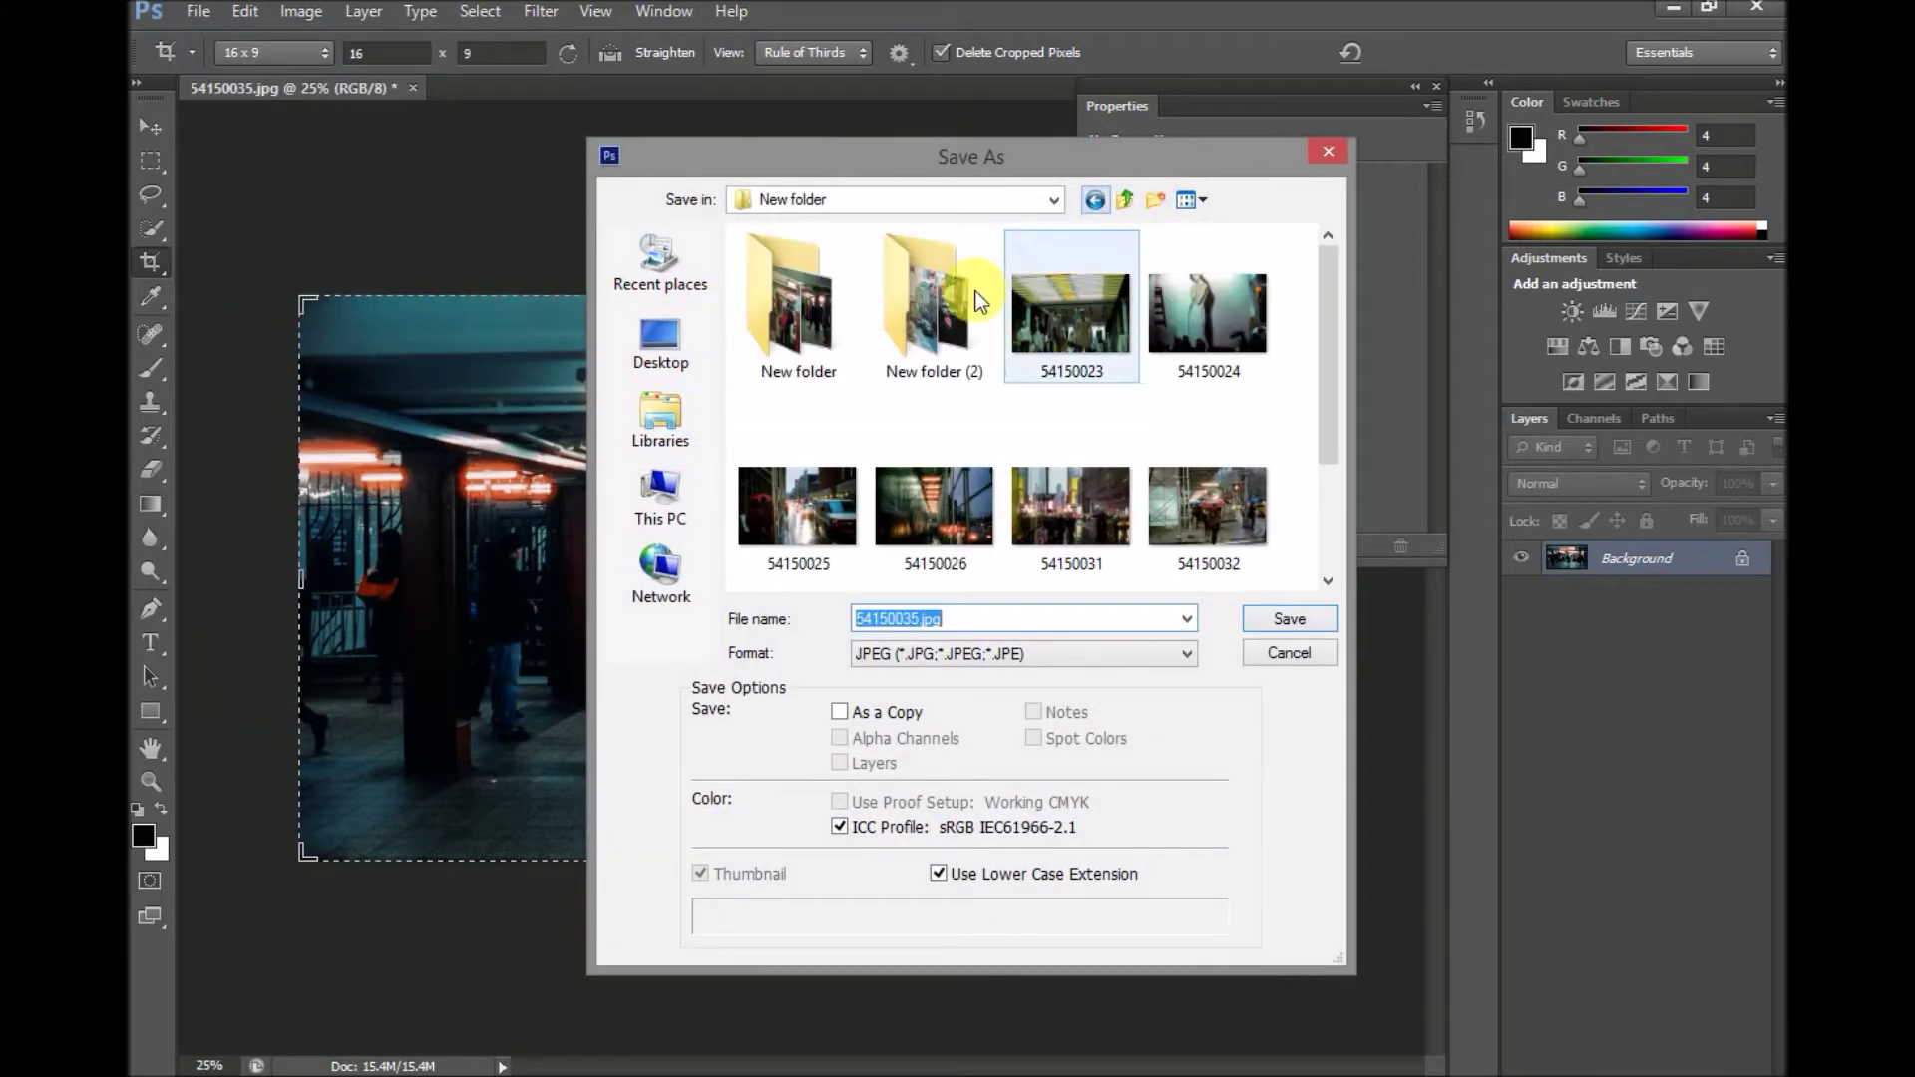
{"action": "left_click", "coordinate": [896, 321]}
{"action": "double_click", "coordinate": [896, 321]}
{"action": "left_click", "coordinate": [1287, 619]}
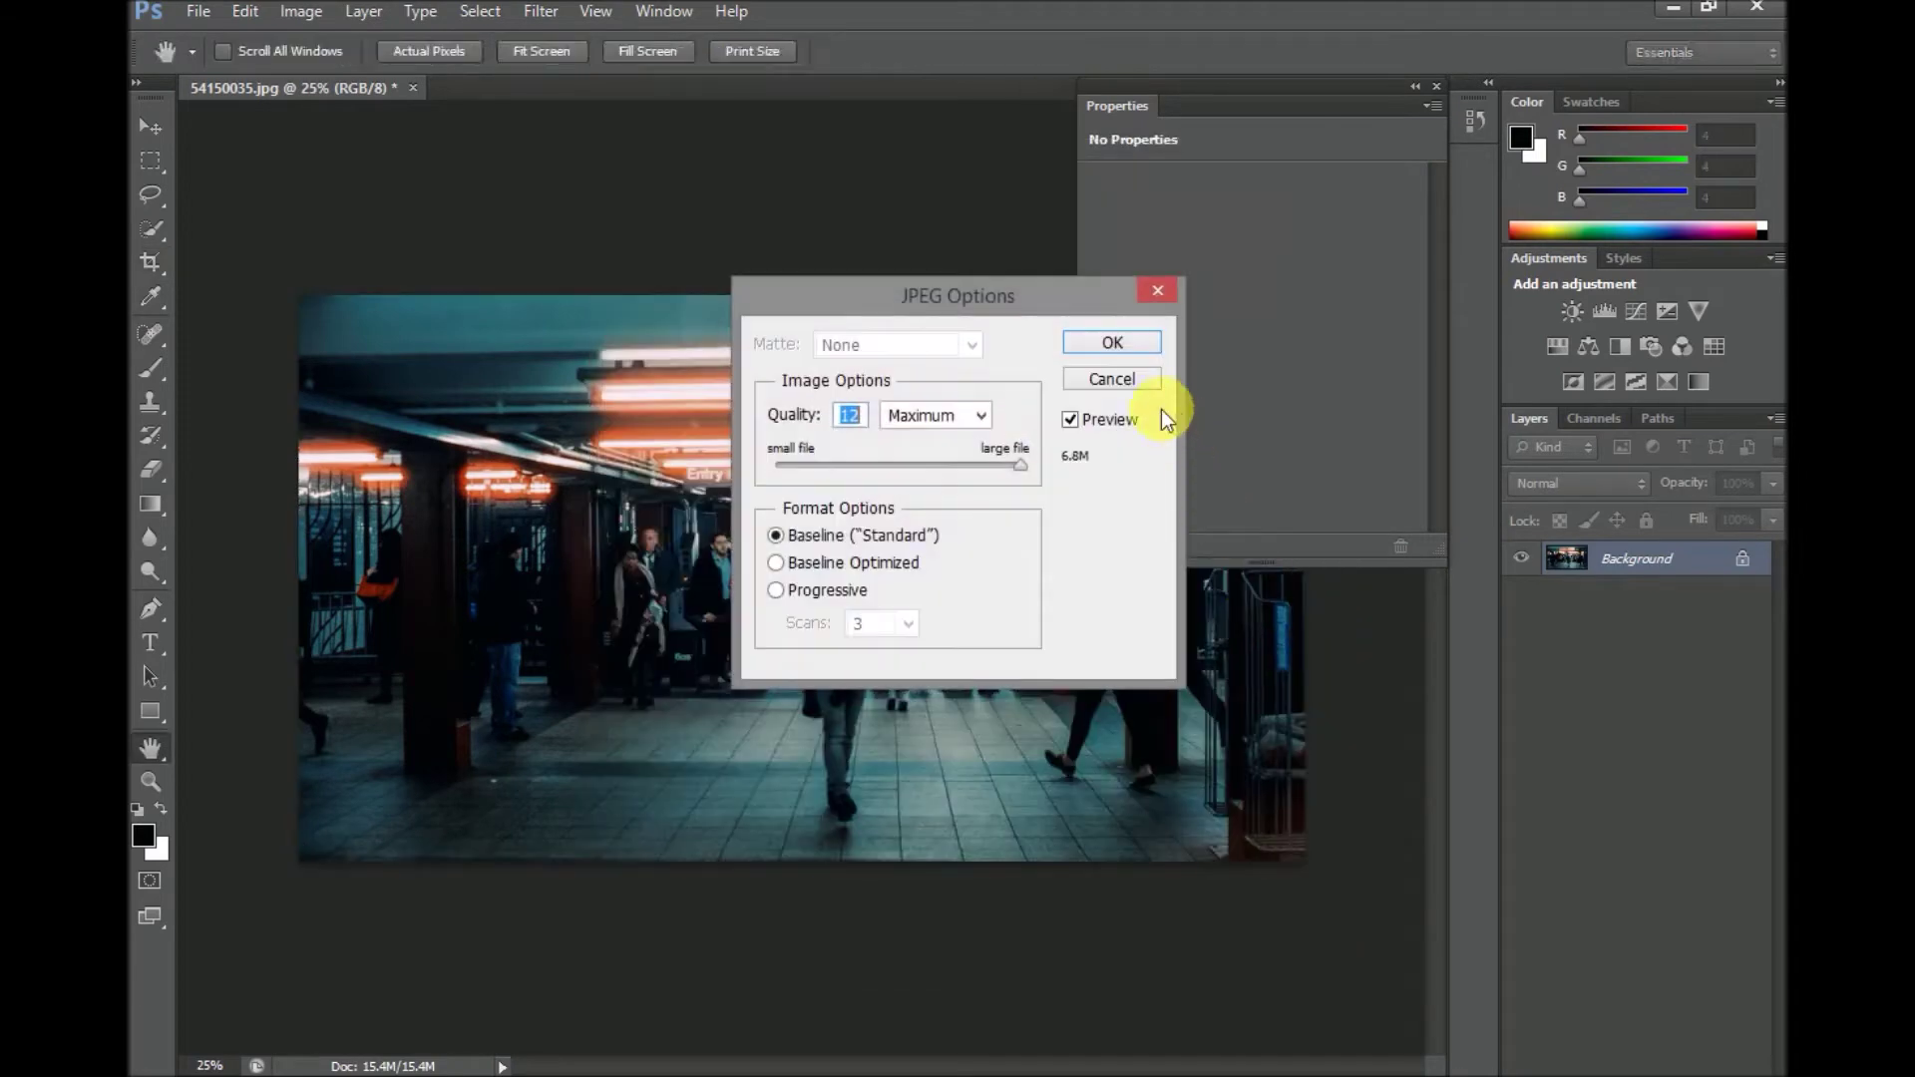
{"action": "left_click", "coordinate": [1135, 347]}
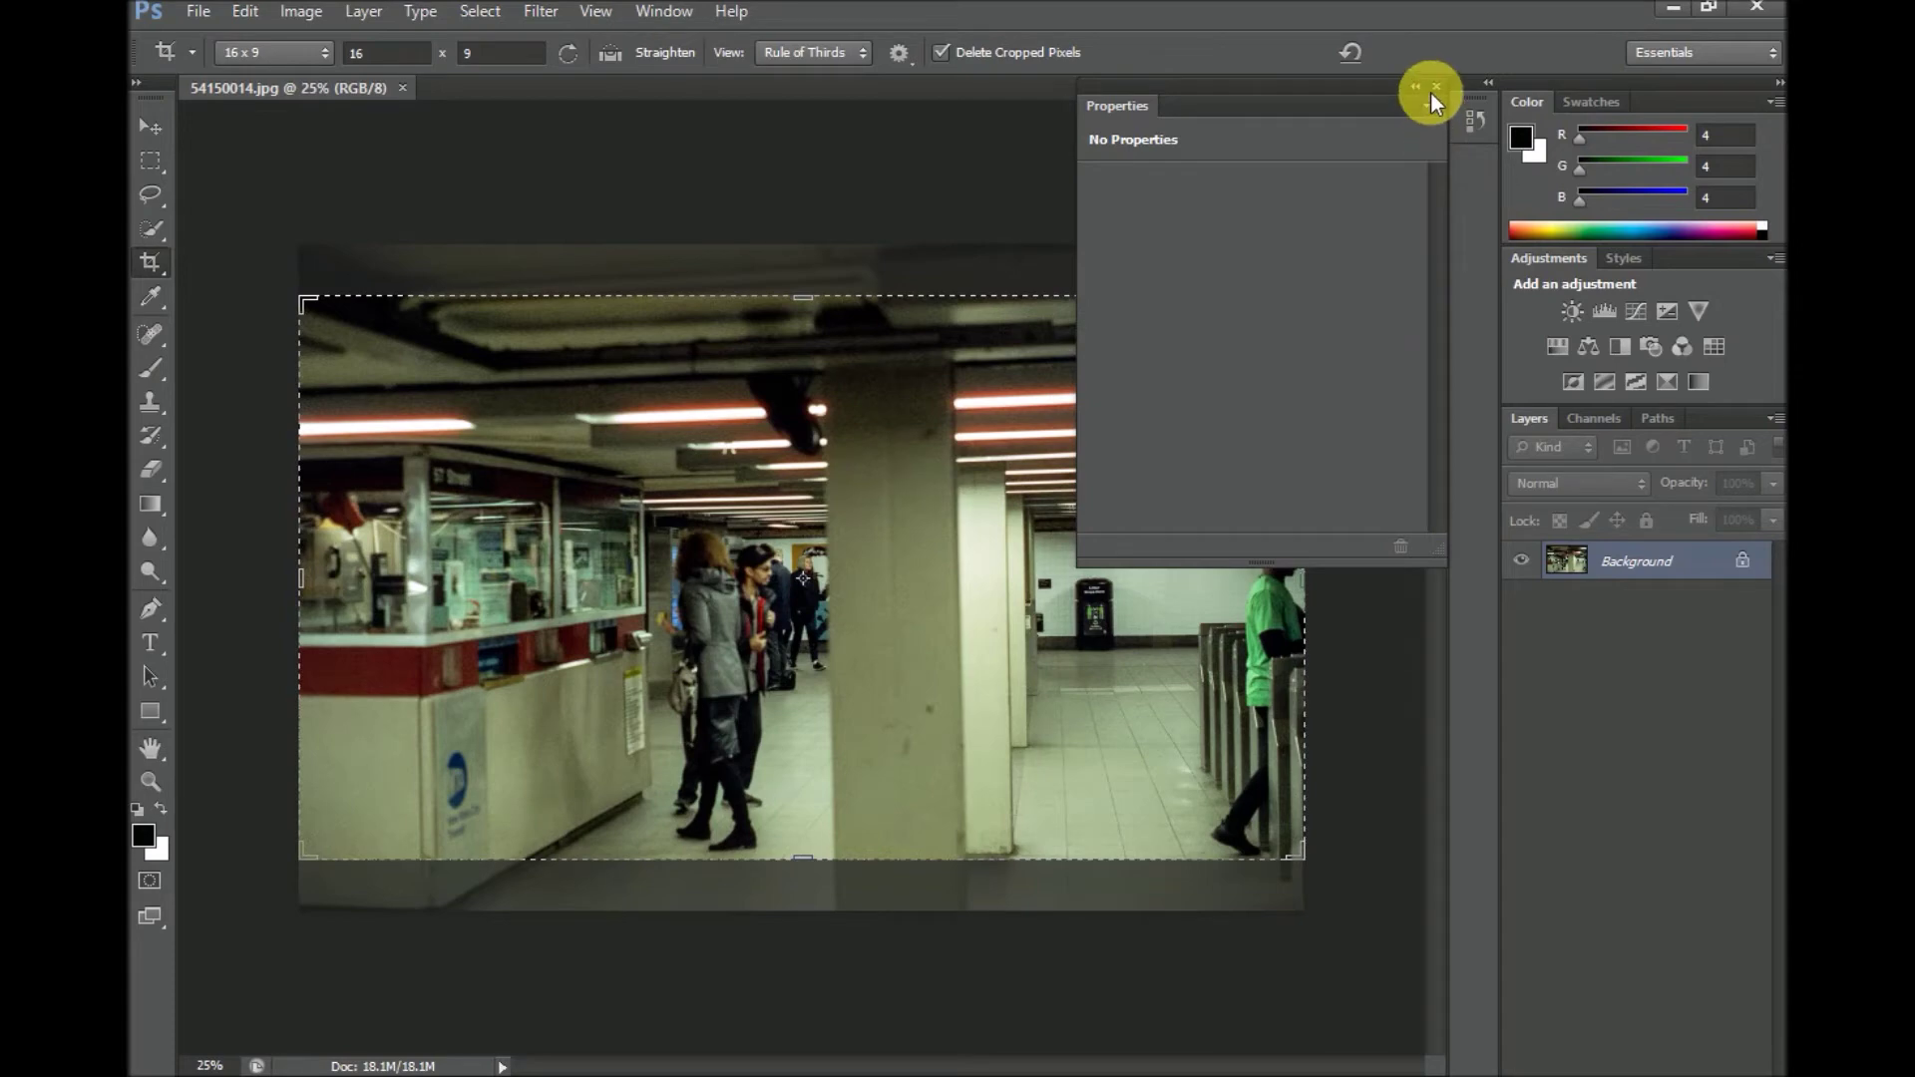
Close the Properties panel covering the photo 54150014.jpg and crop the photo to the 16 x 9 ratio.
{"action": "left_click", "coordinate": [1434, 89]}
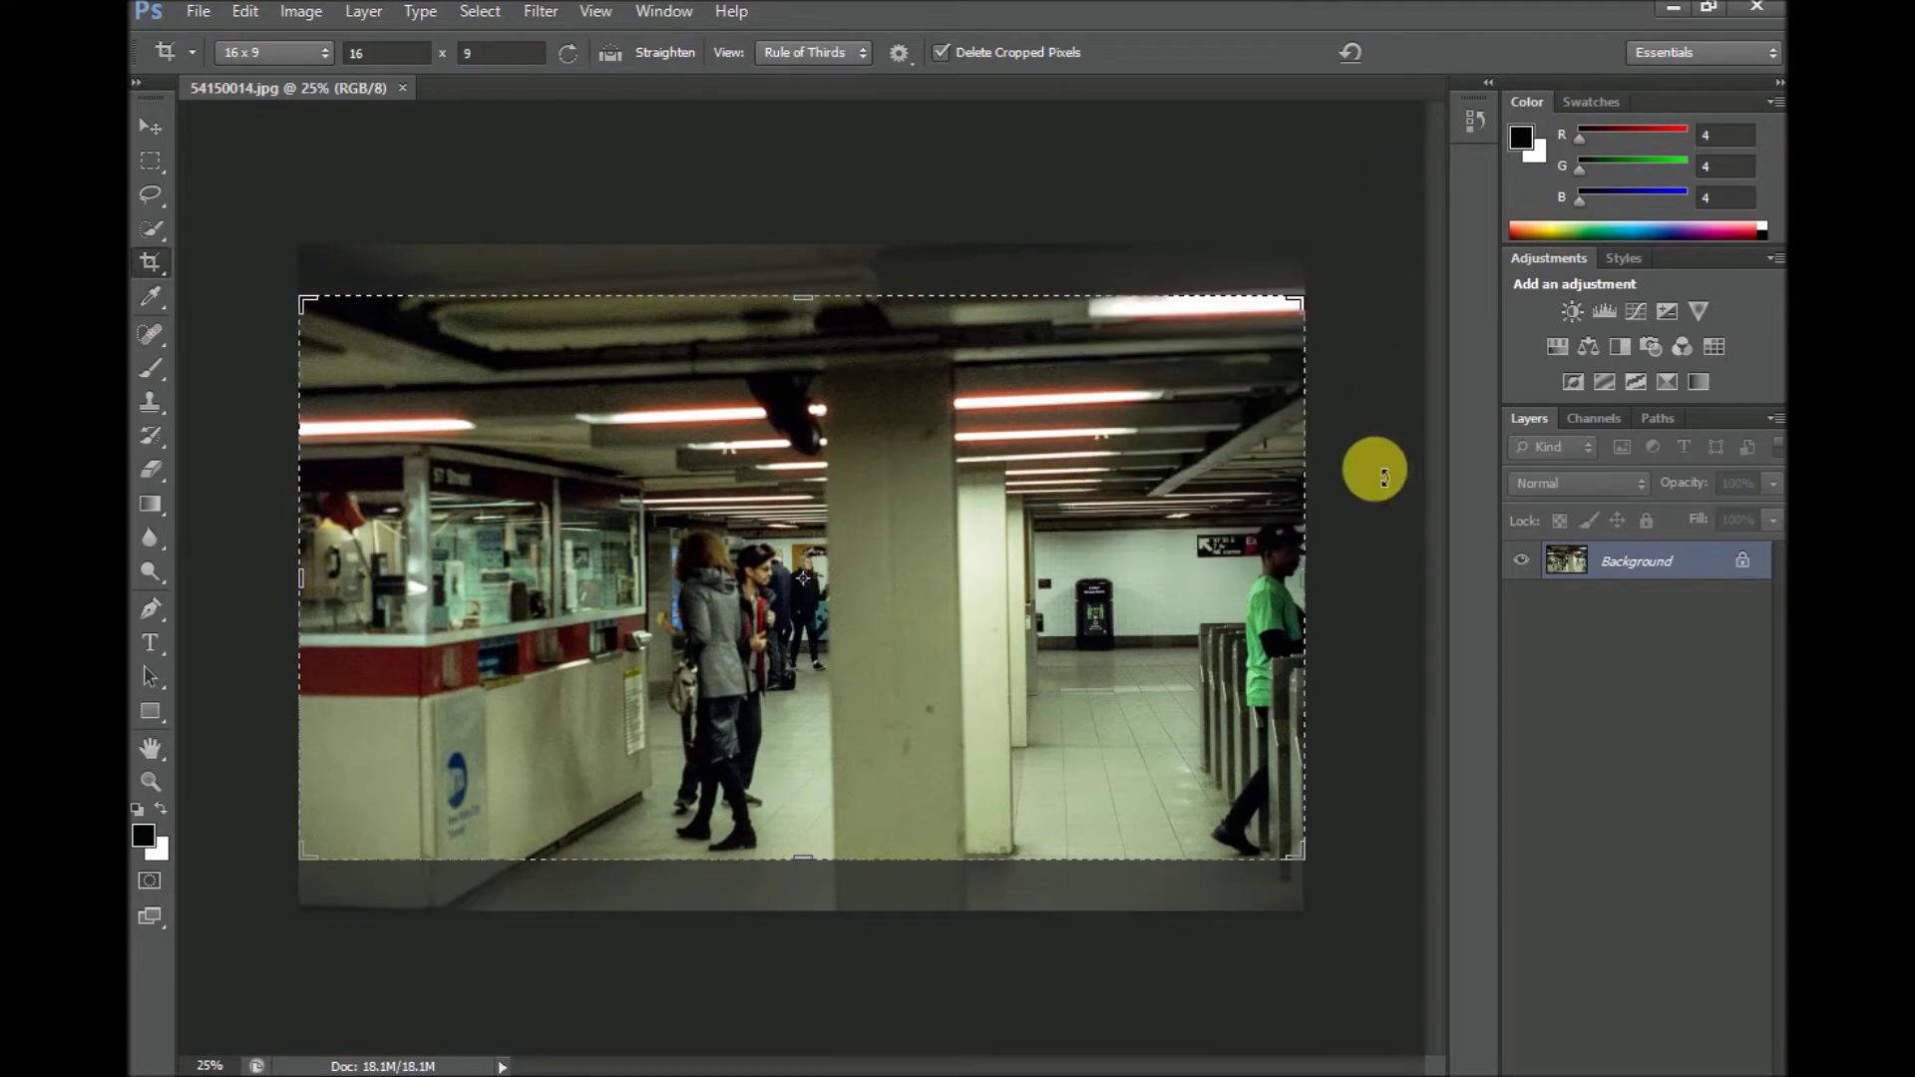
{"action": "left_click", "coordinate": [1385, 476]}
{"action": "key", "text": "Return"}
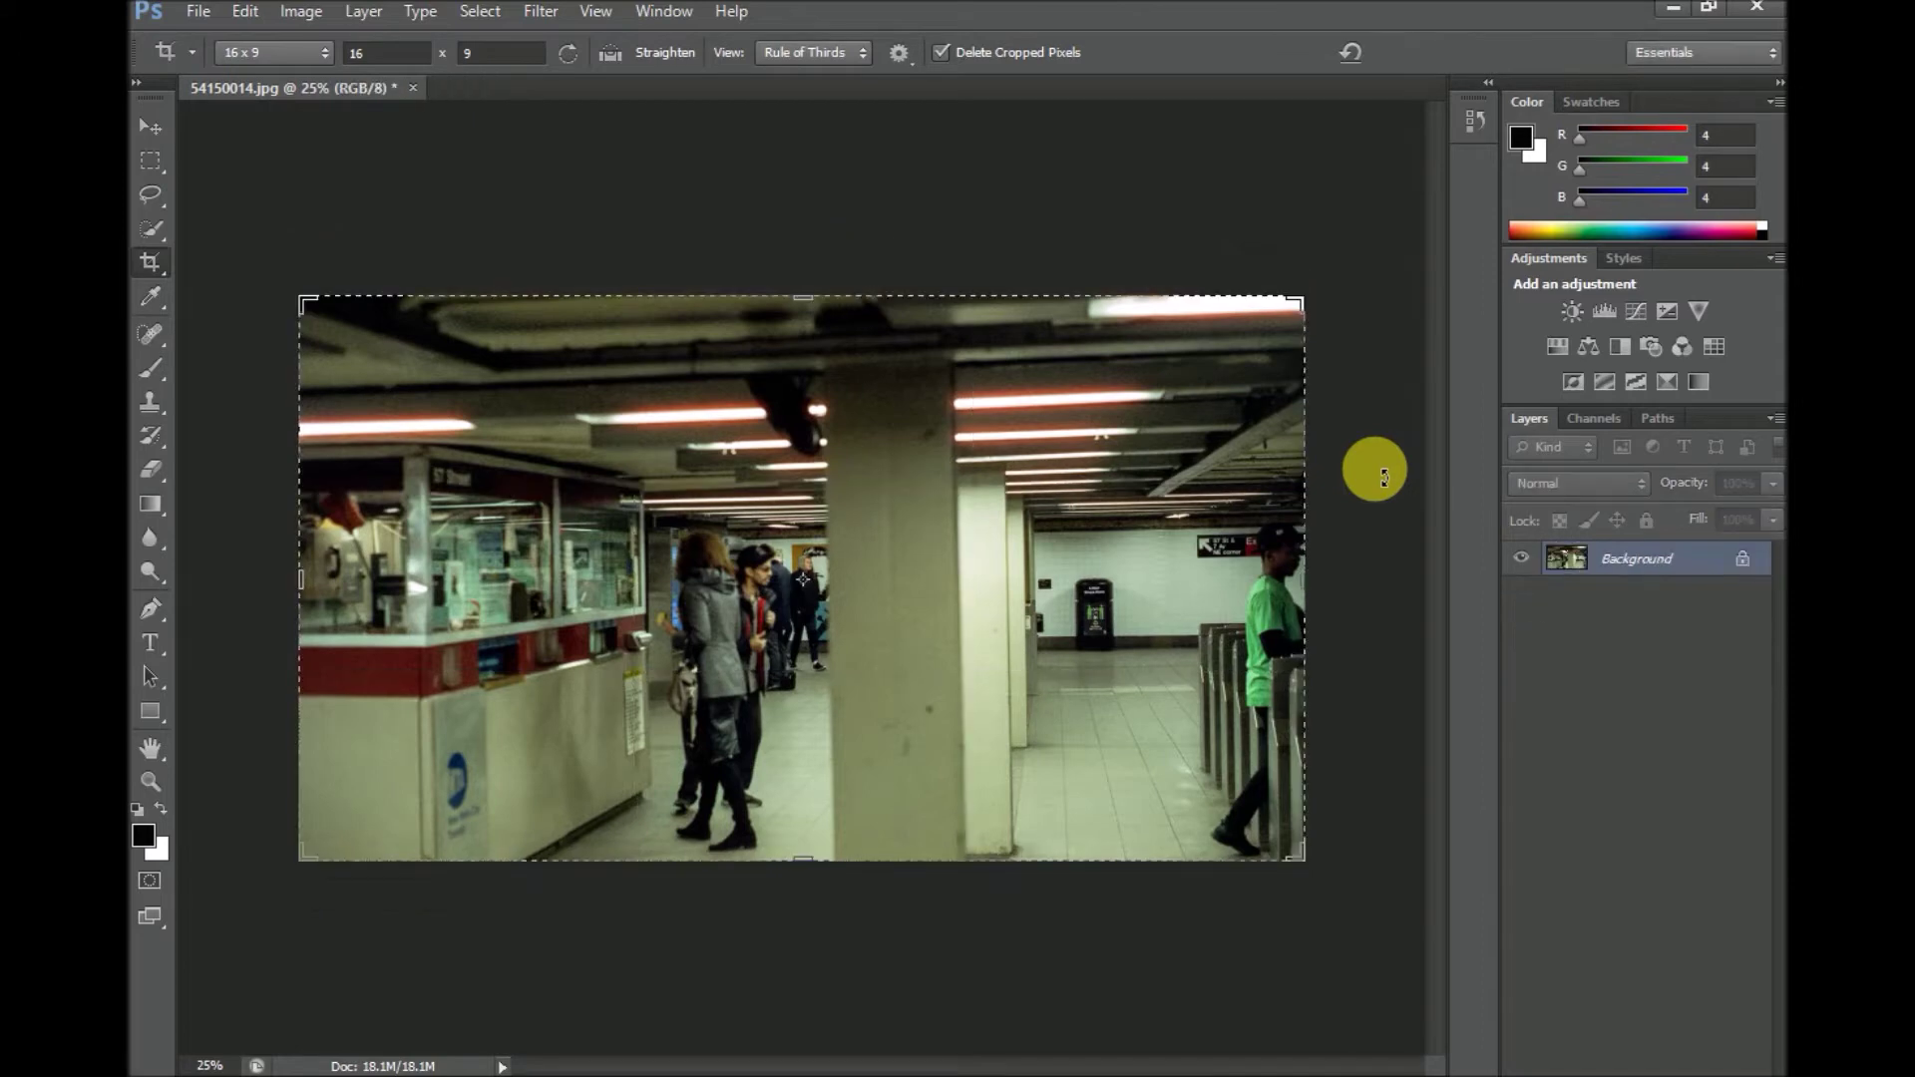
Add a Color Lookup adjustment layer and load U-BMDFILM-4K-ALEXA-LOG-C-LTL.3dl from the UTILITY folder's BMDFilm 4K to Alexa Log-C subfolder as its 3D LUT.
{"action": "left_click", "coordinate": [1715, 346]}
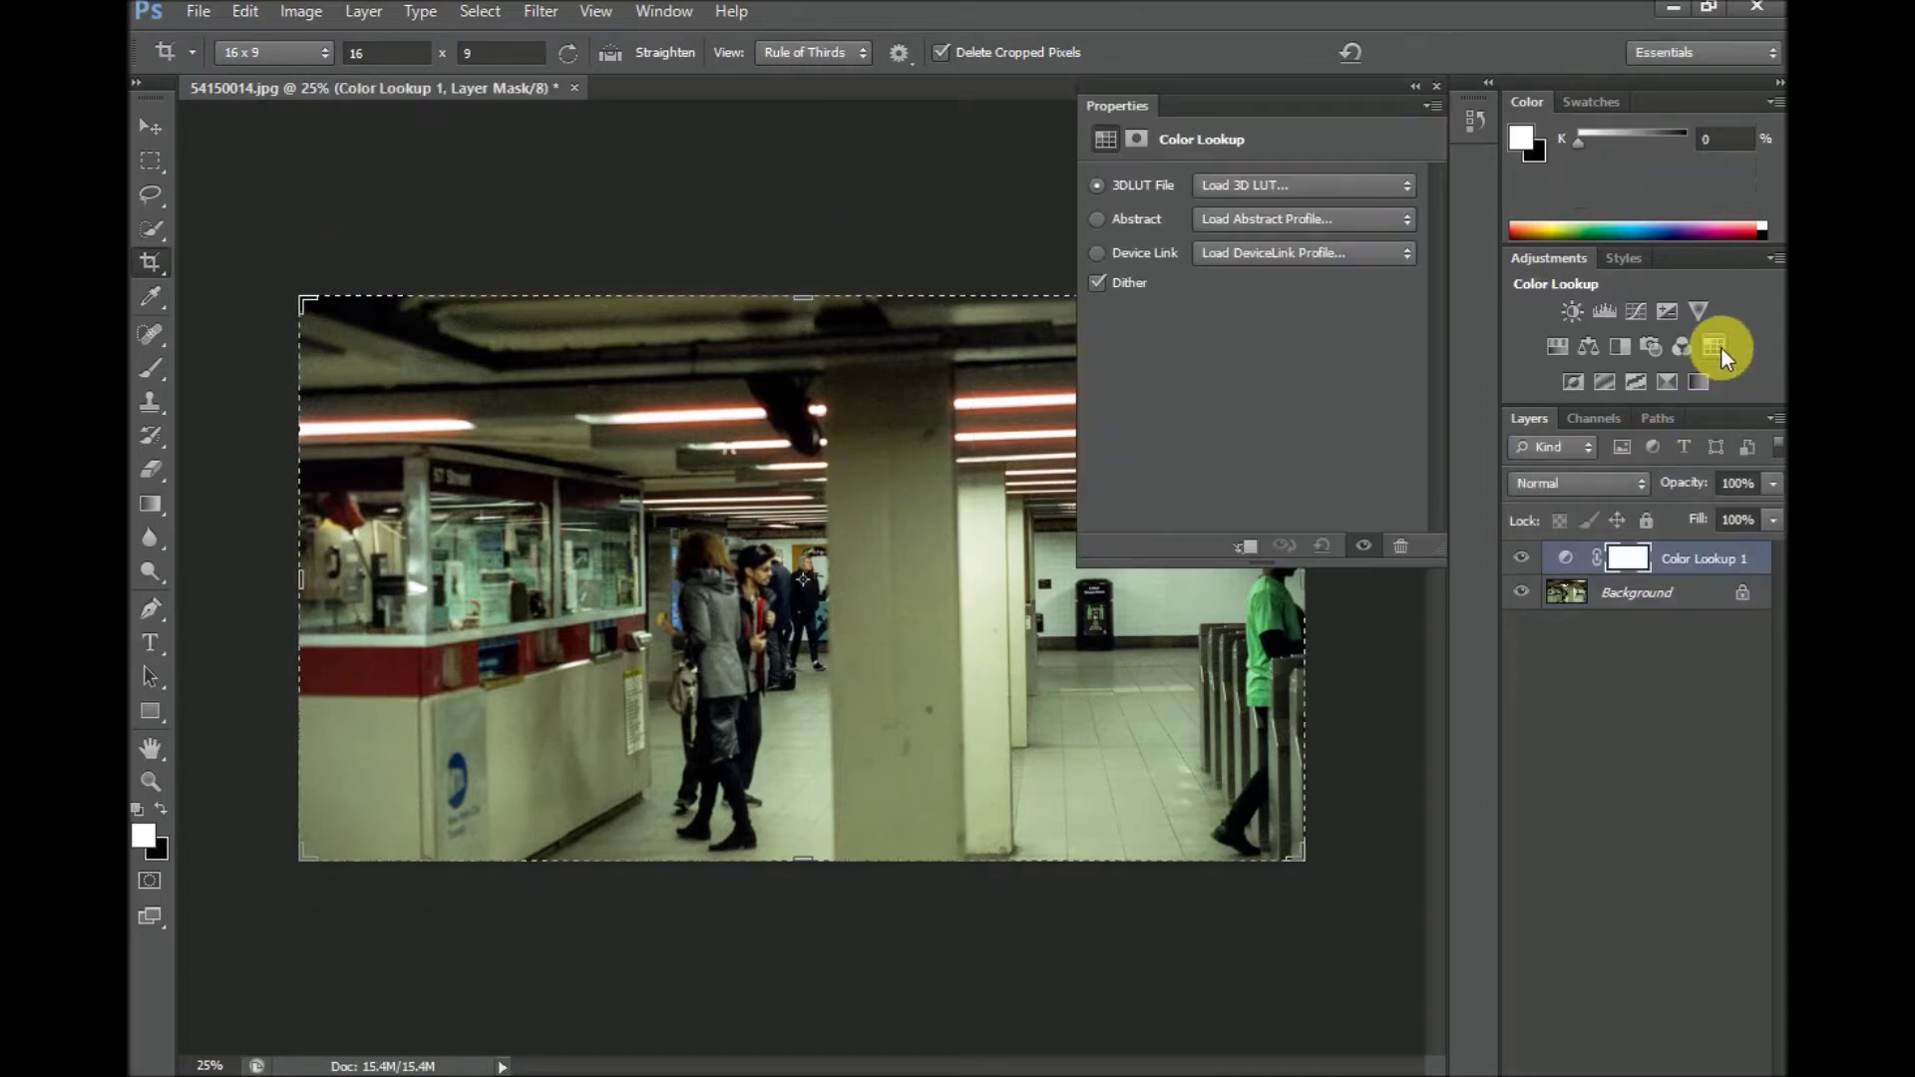
{"action": "left_click", "coordinate": [1408, 189]}
{"action": "left_click", "coordinate": [1390, 210]}
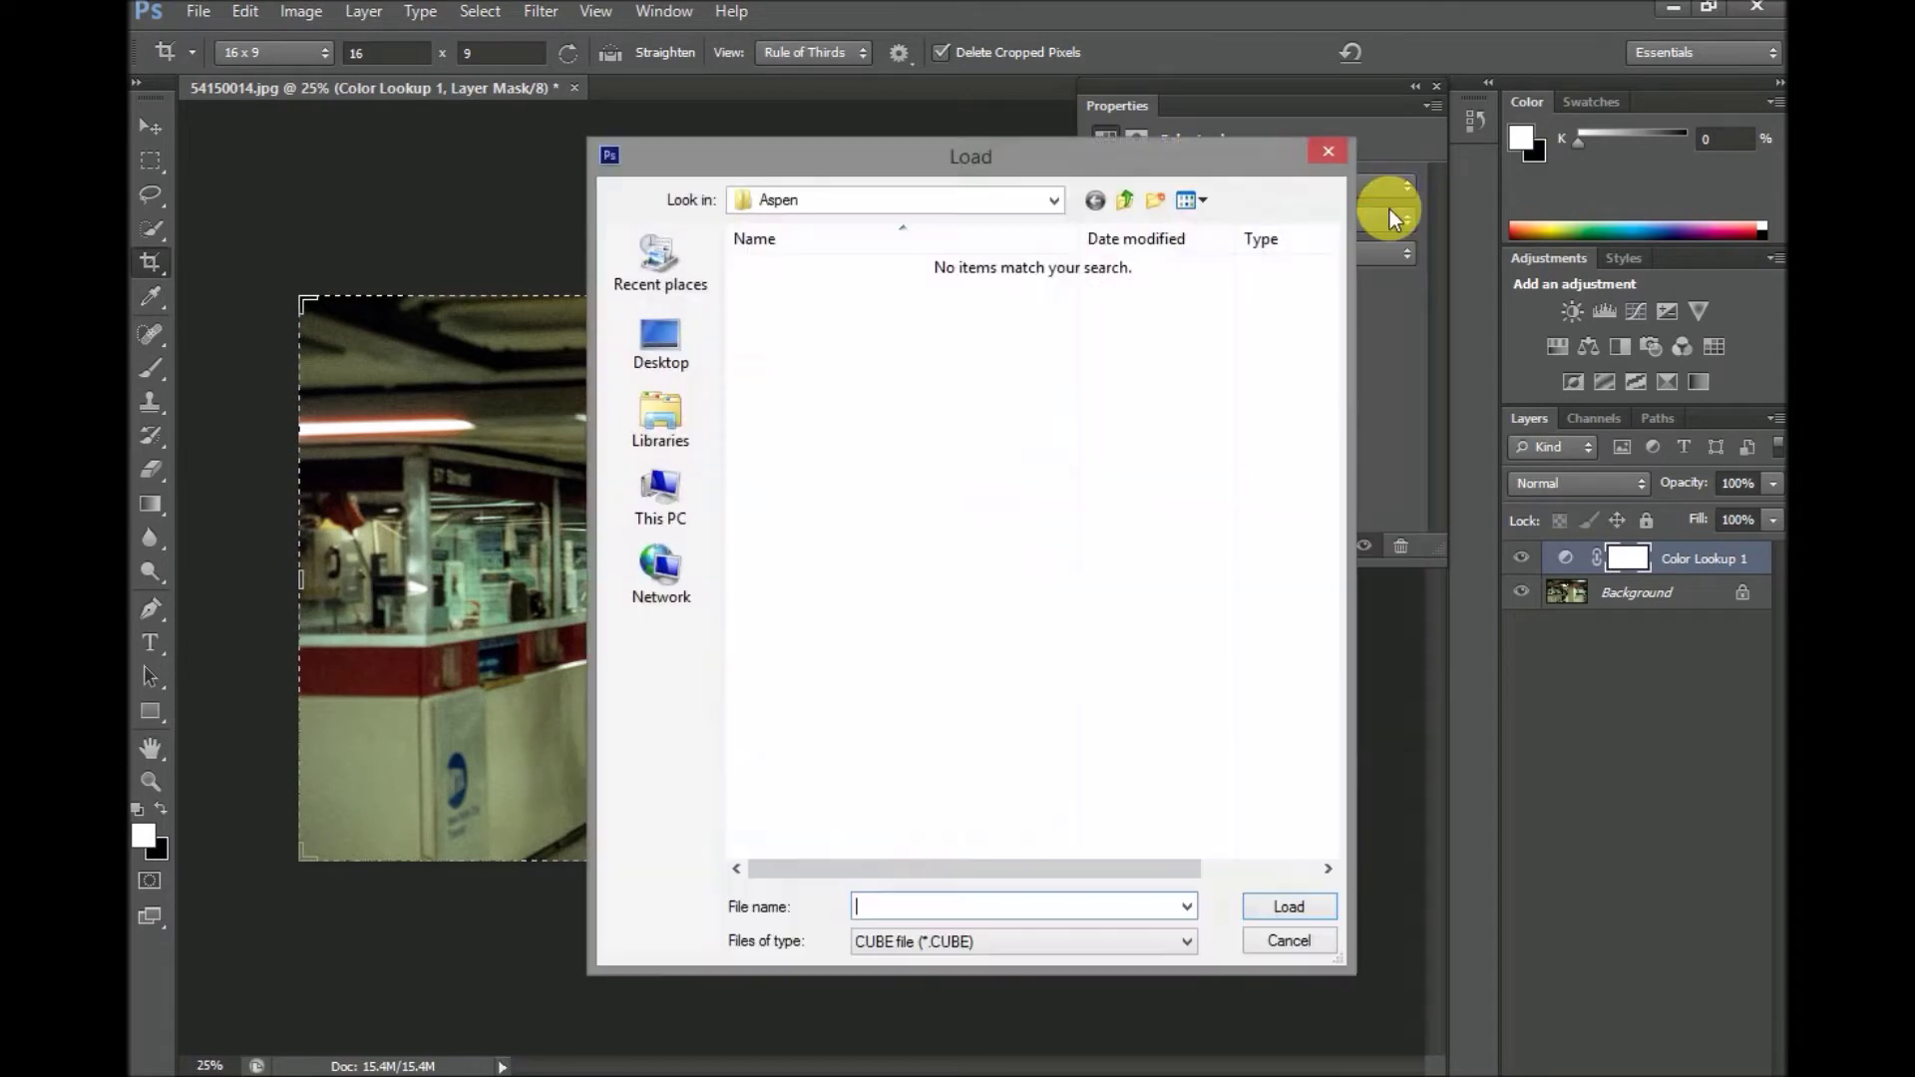
{"action": "left_click", "coordinate": [1131, 194]}
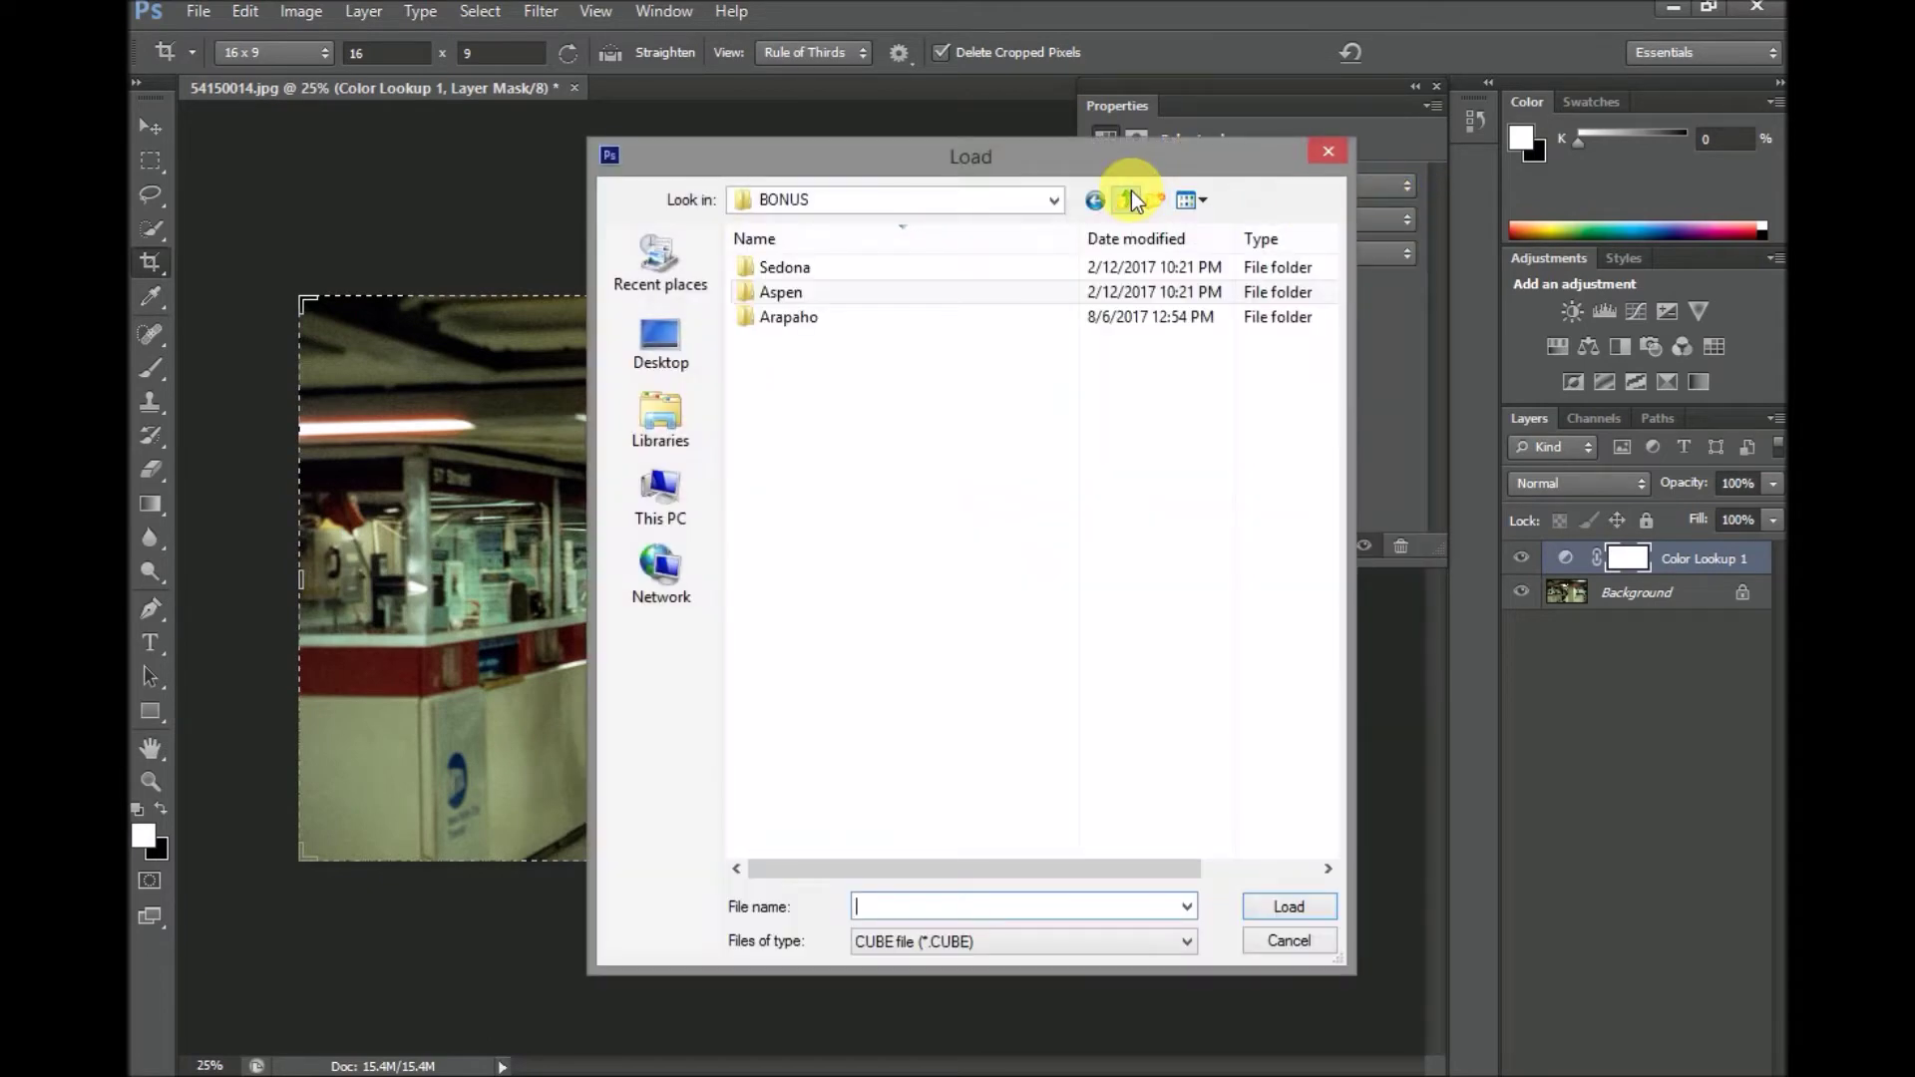
{"action": "left_click", "coordinate": [1130, 195]}
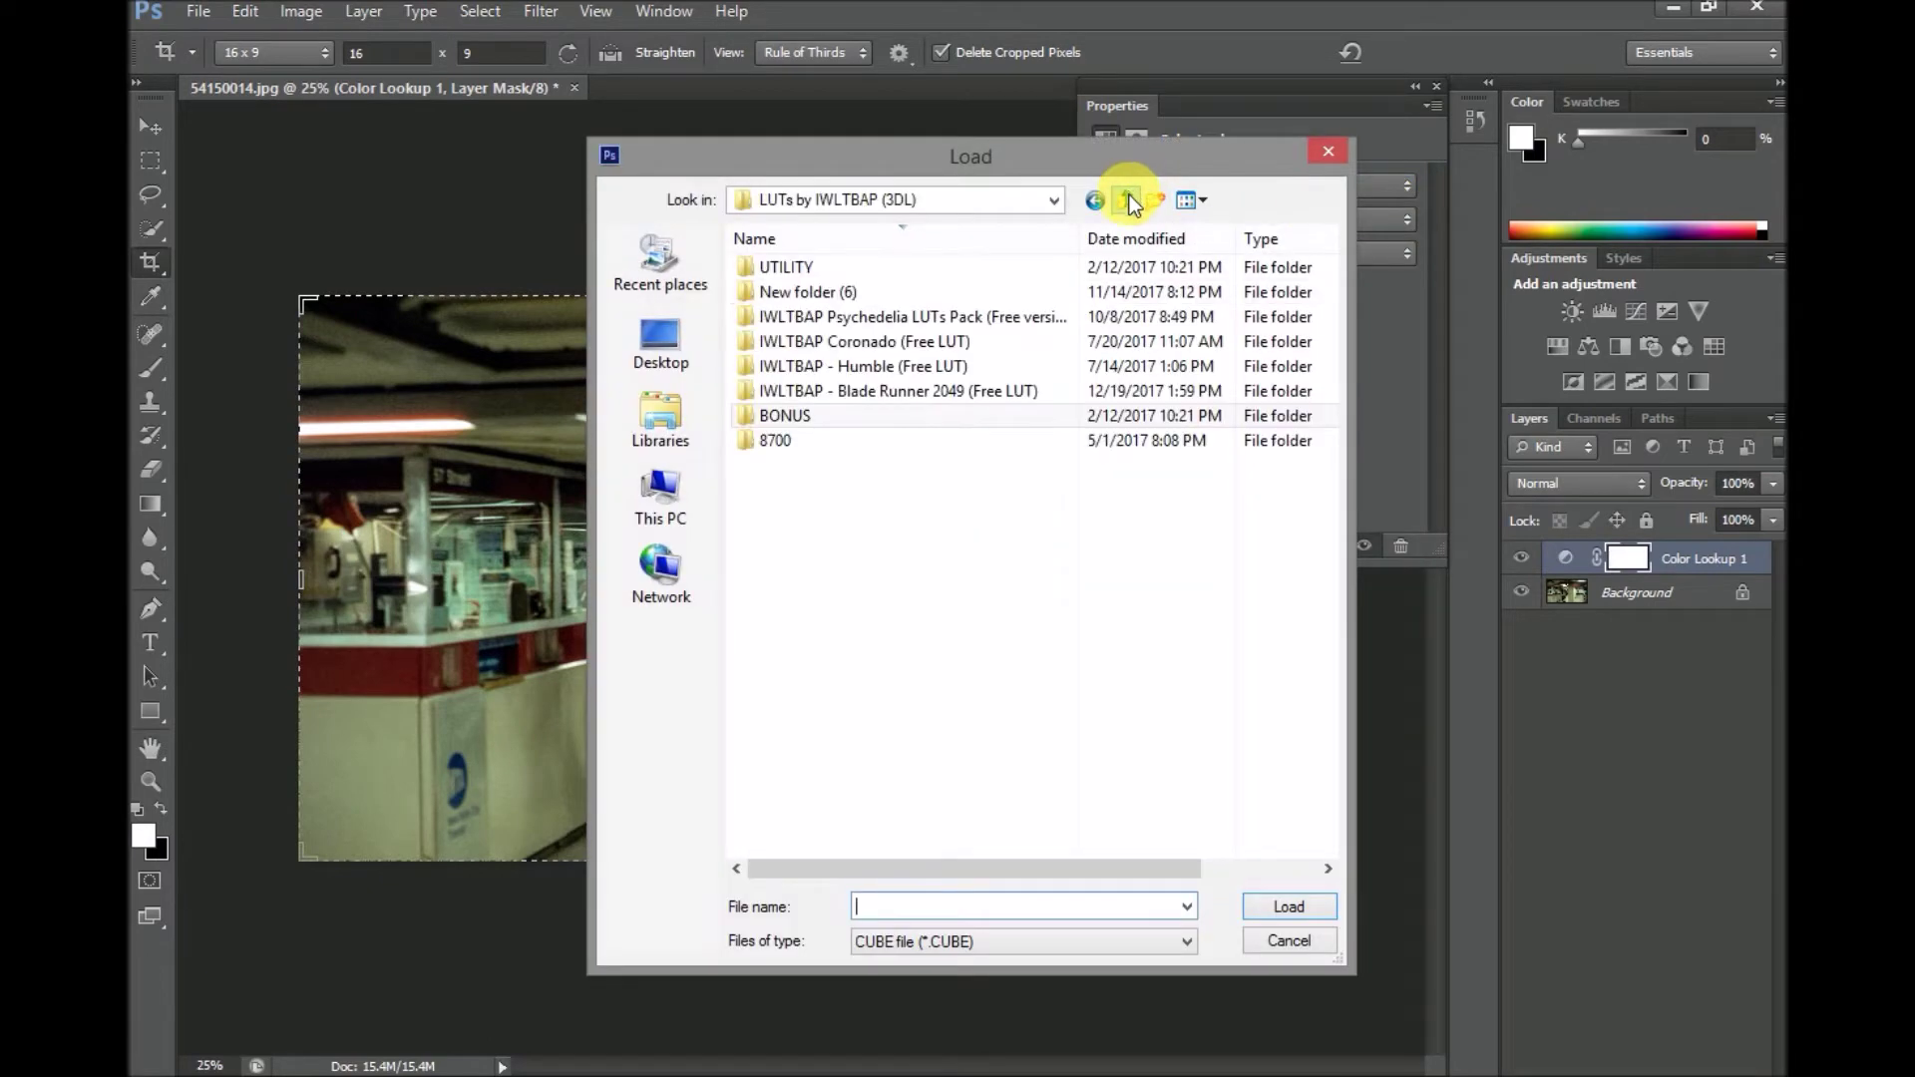
{"action": "double_click", "coordinate": [888, 269]}
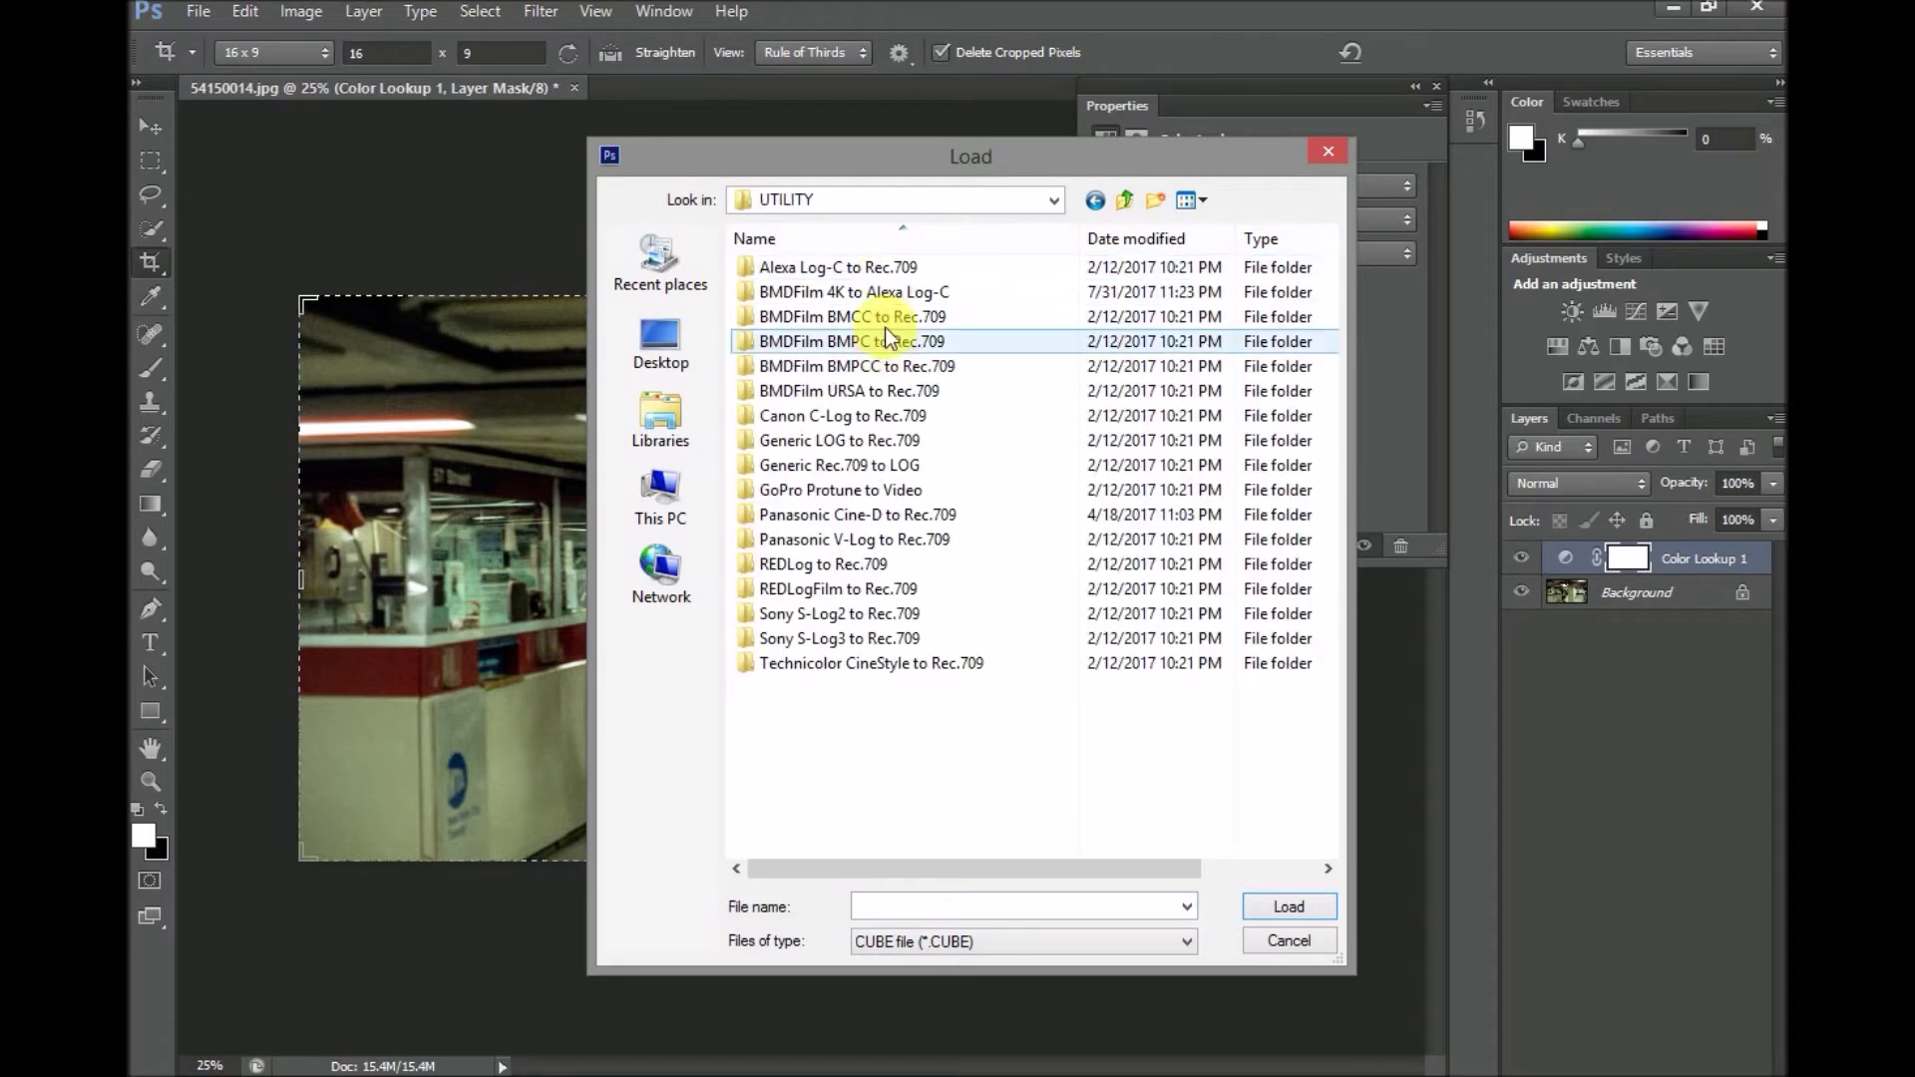
{"action": "double_click", "coordinate": [887, 296]}
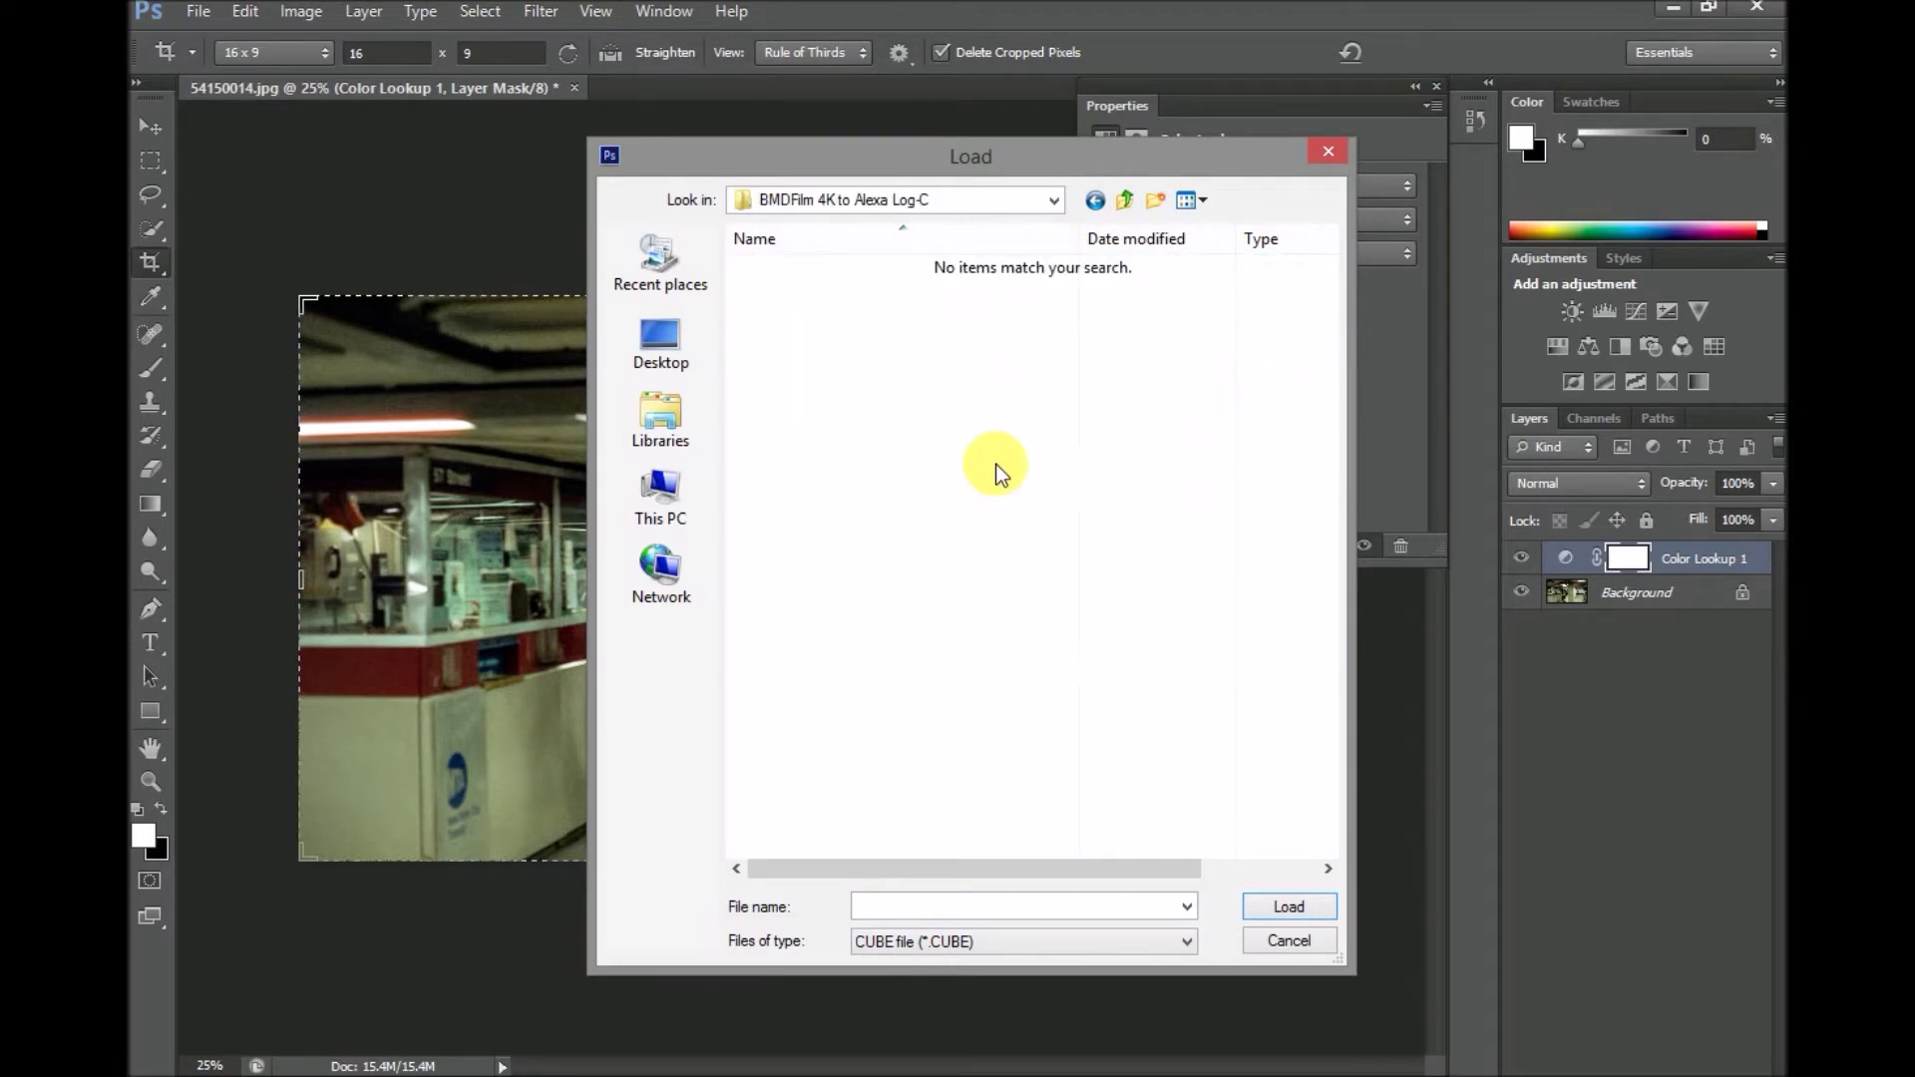
{"action": "left_click", "coordinate": [1183, 942]}
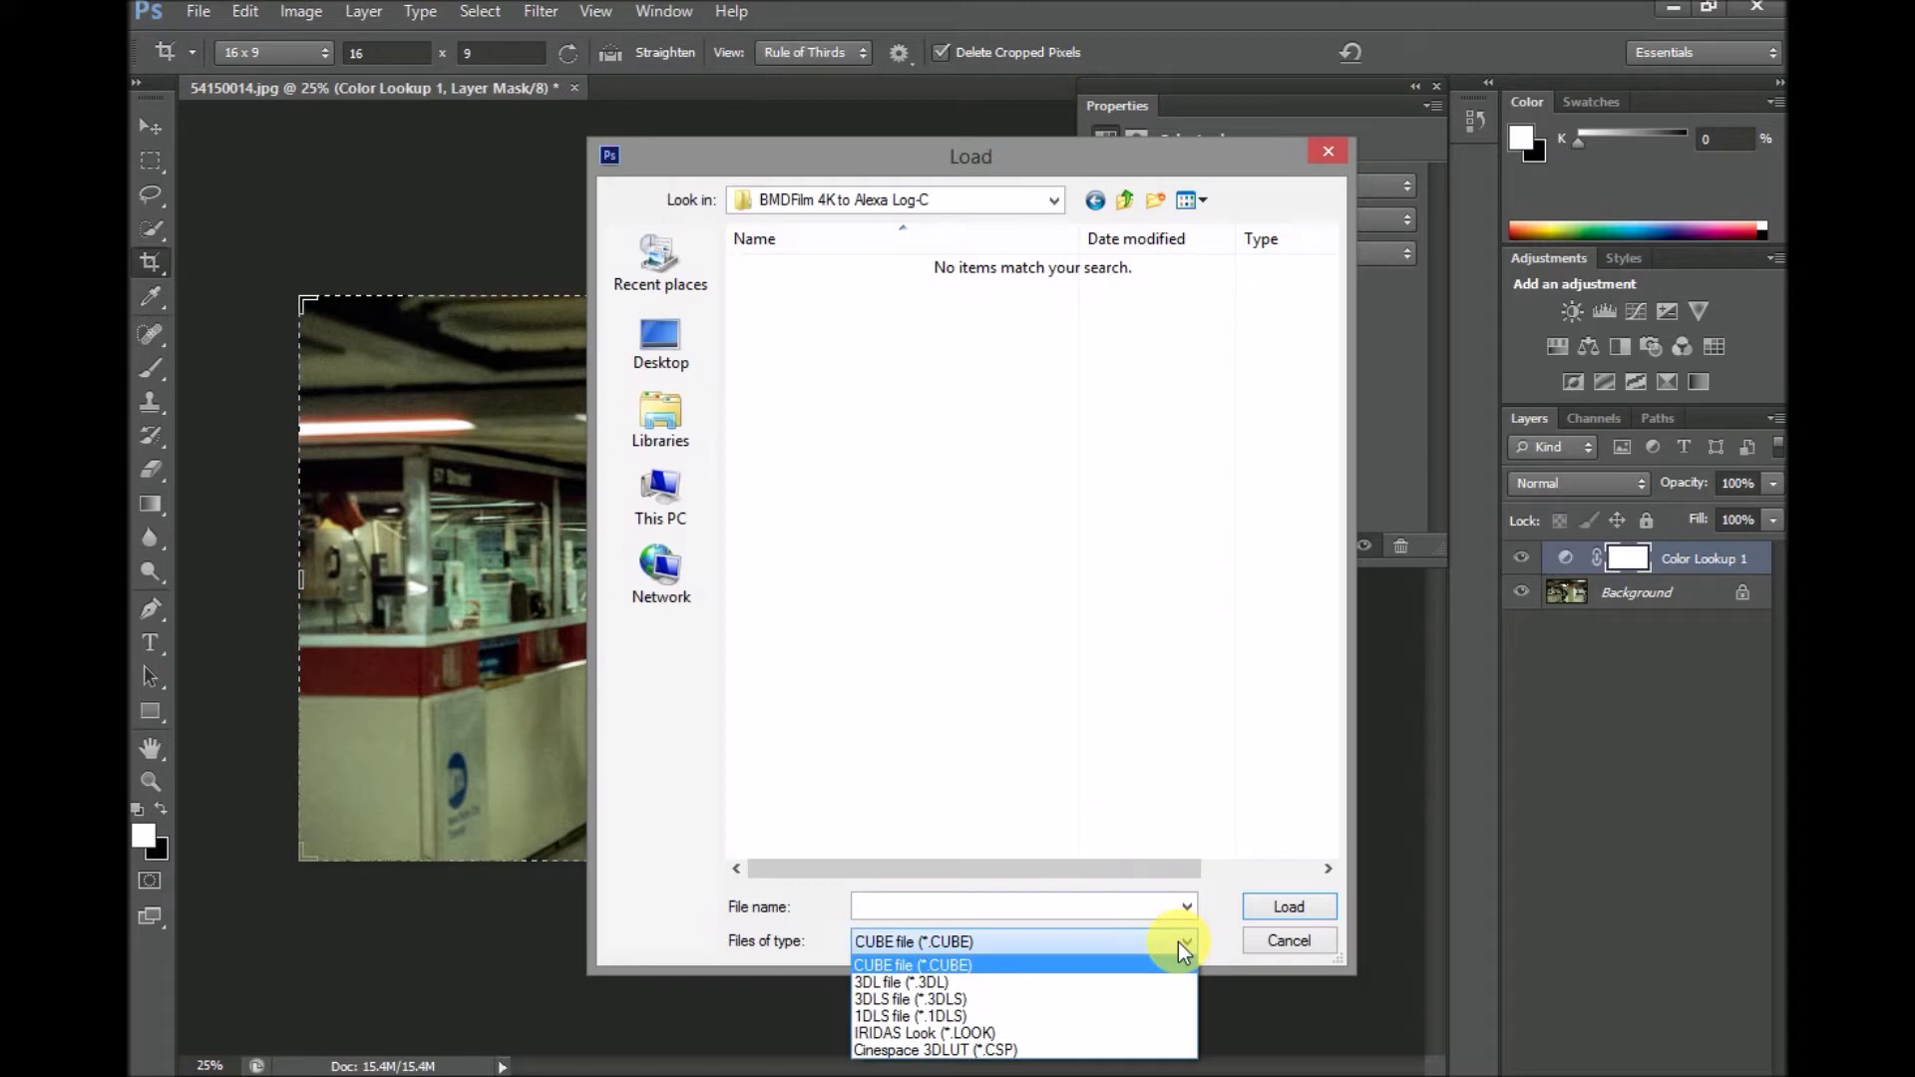
{"action": "left_click", "coordinate": [1097, 982]}
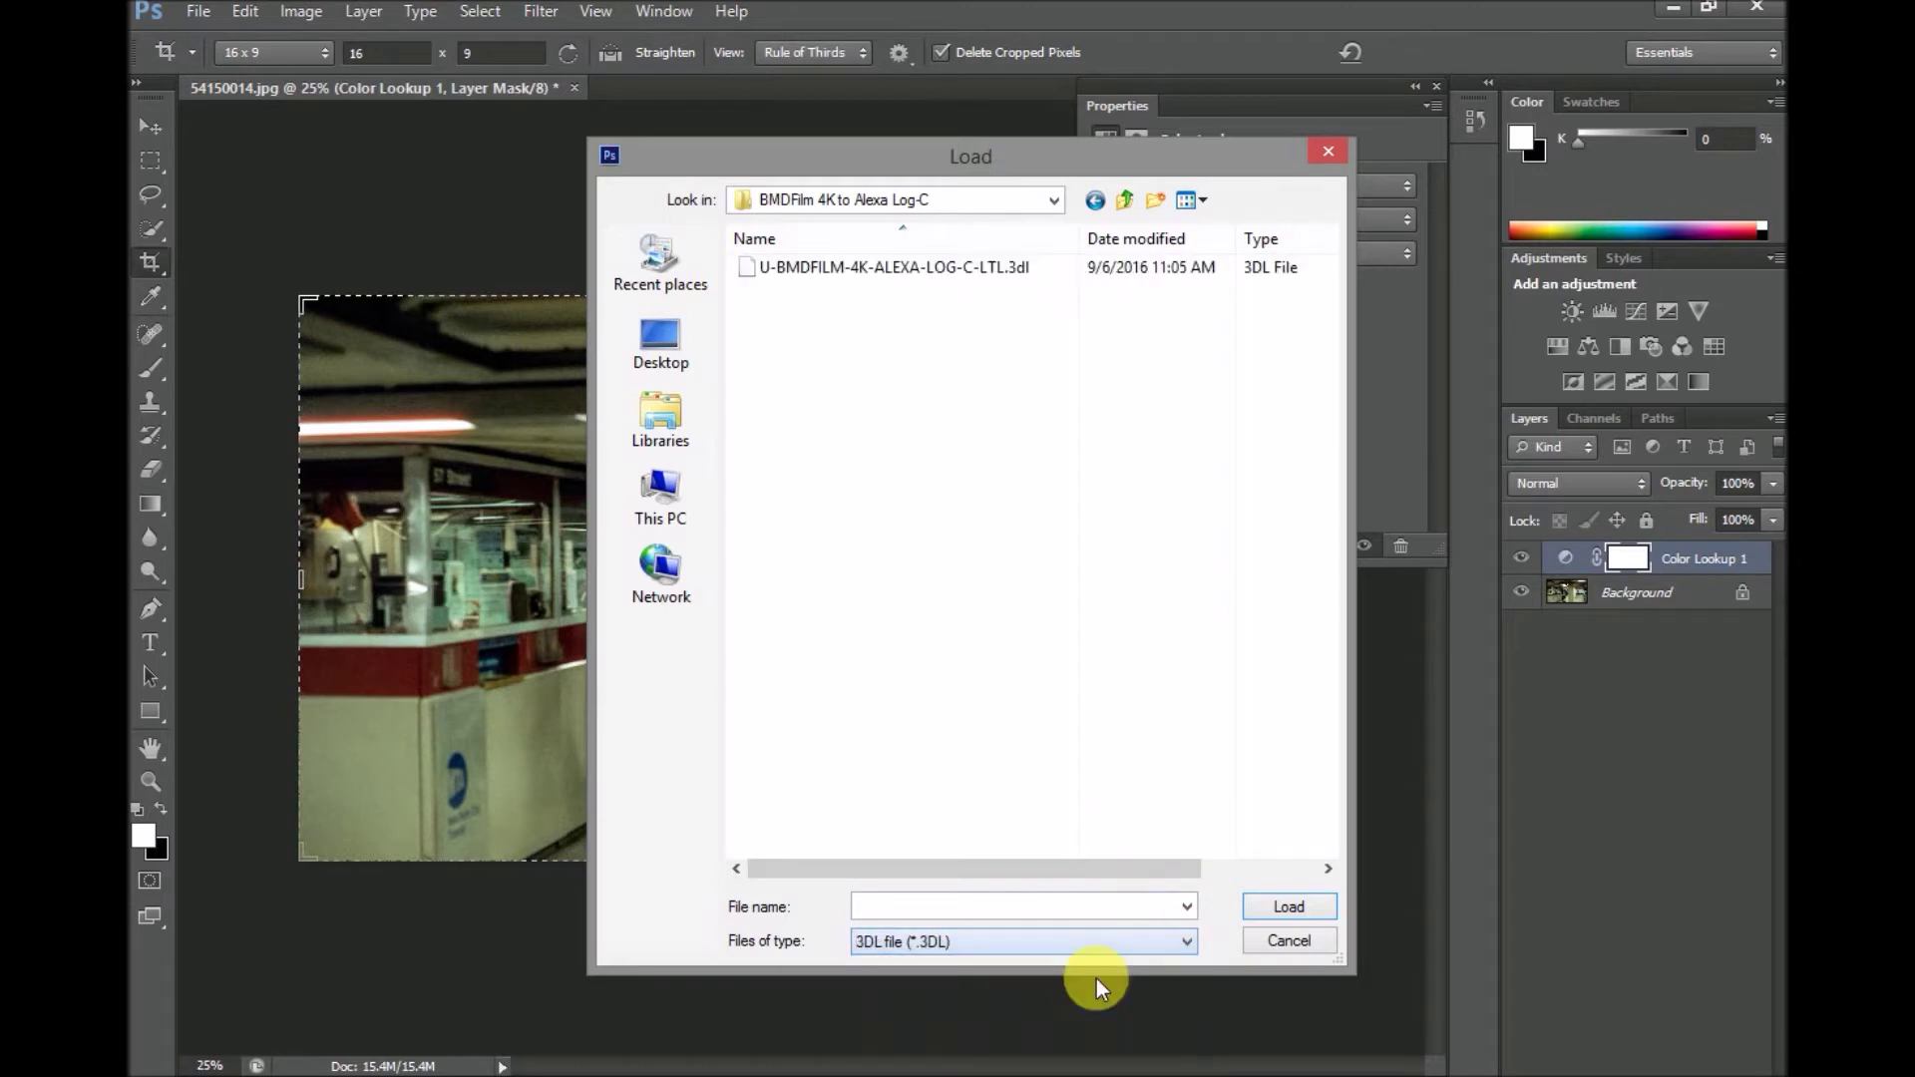
{"action": "left_click", "coordinate": [931, 279]}
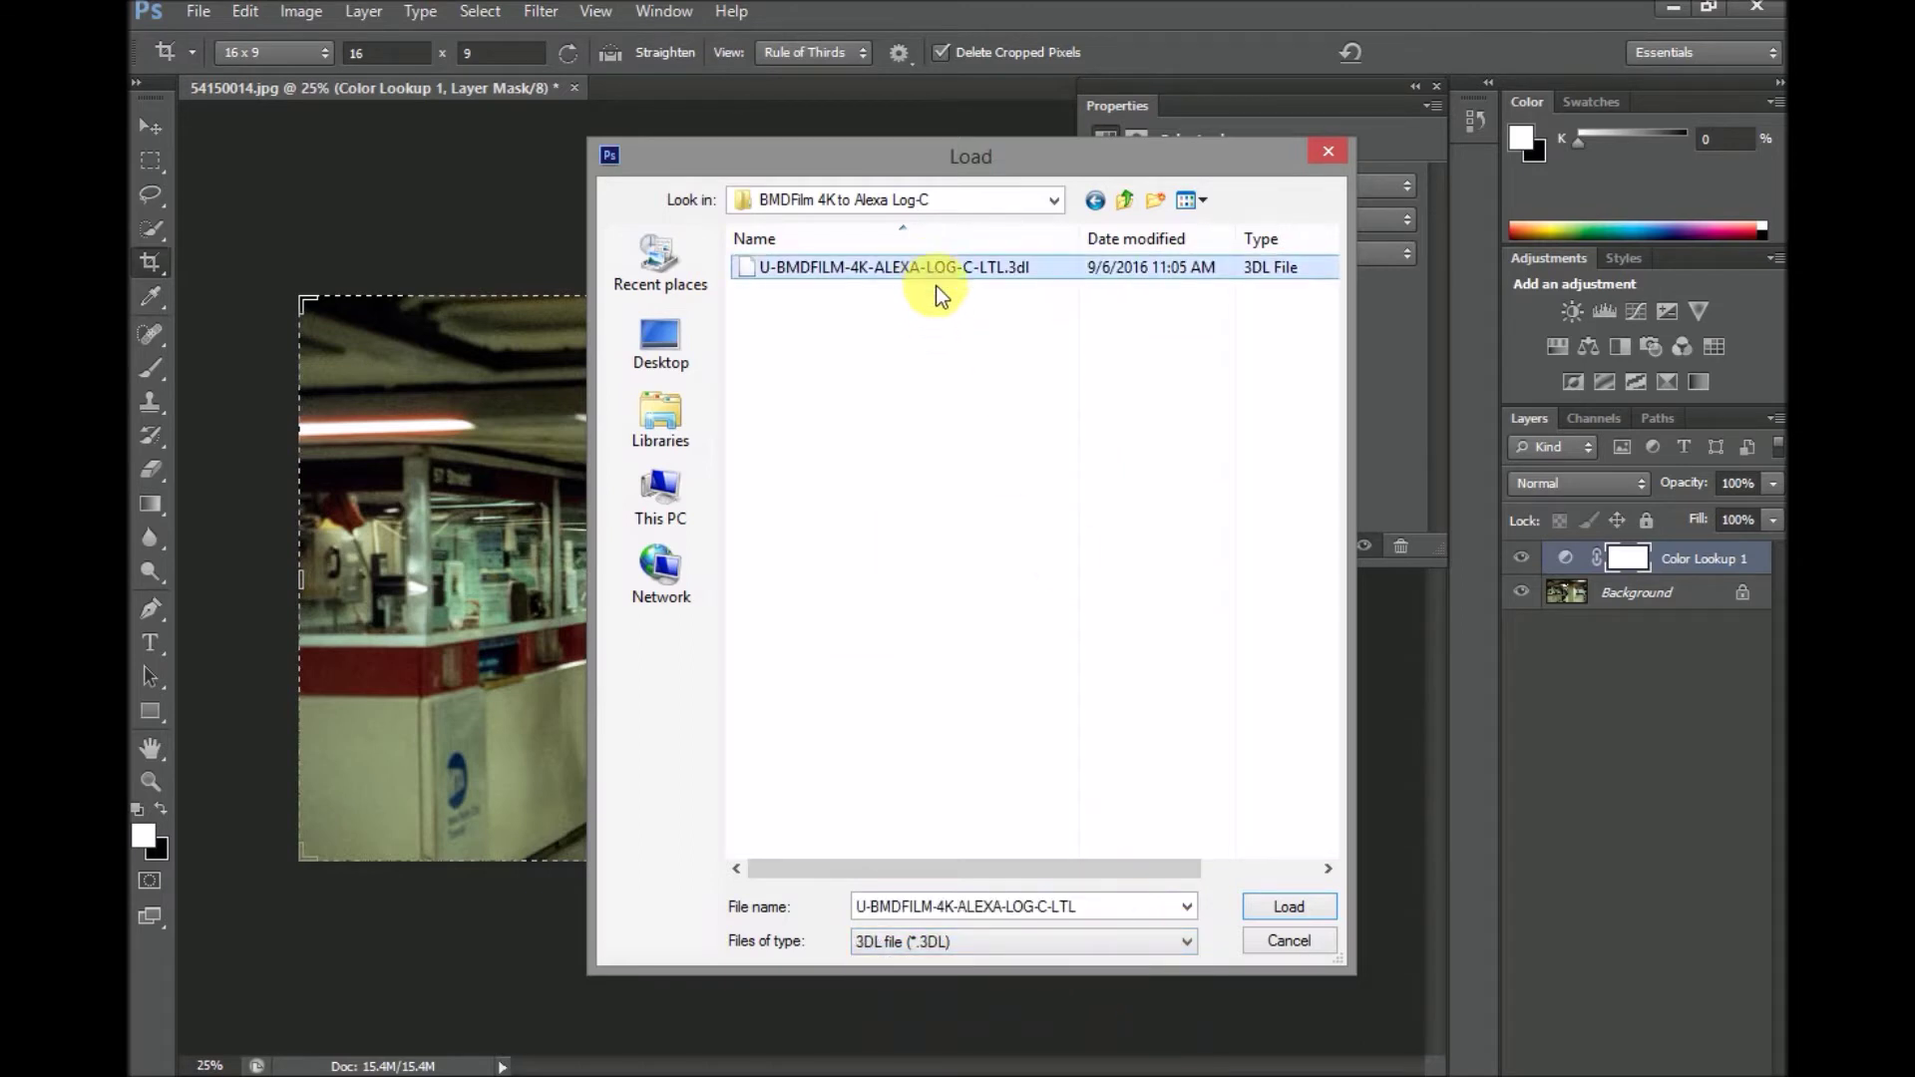
{"action": "left_click", "coordinate": [1284, 908]}
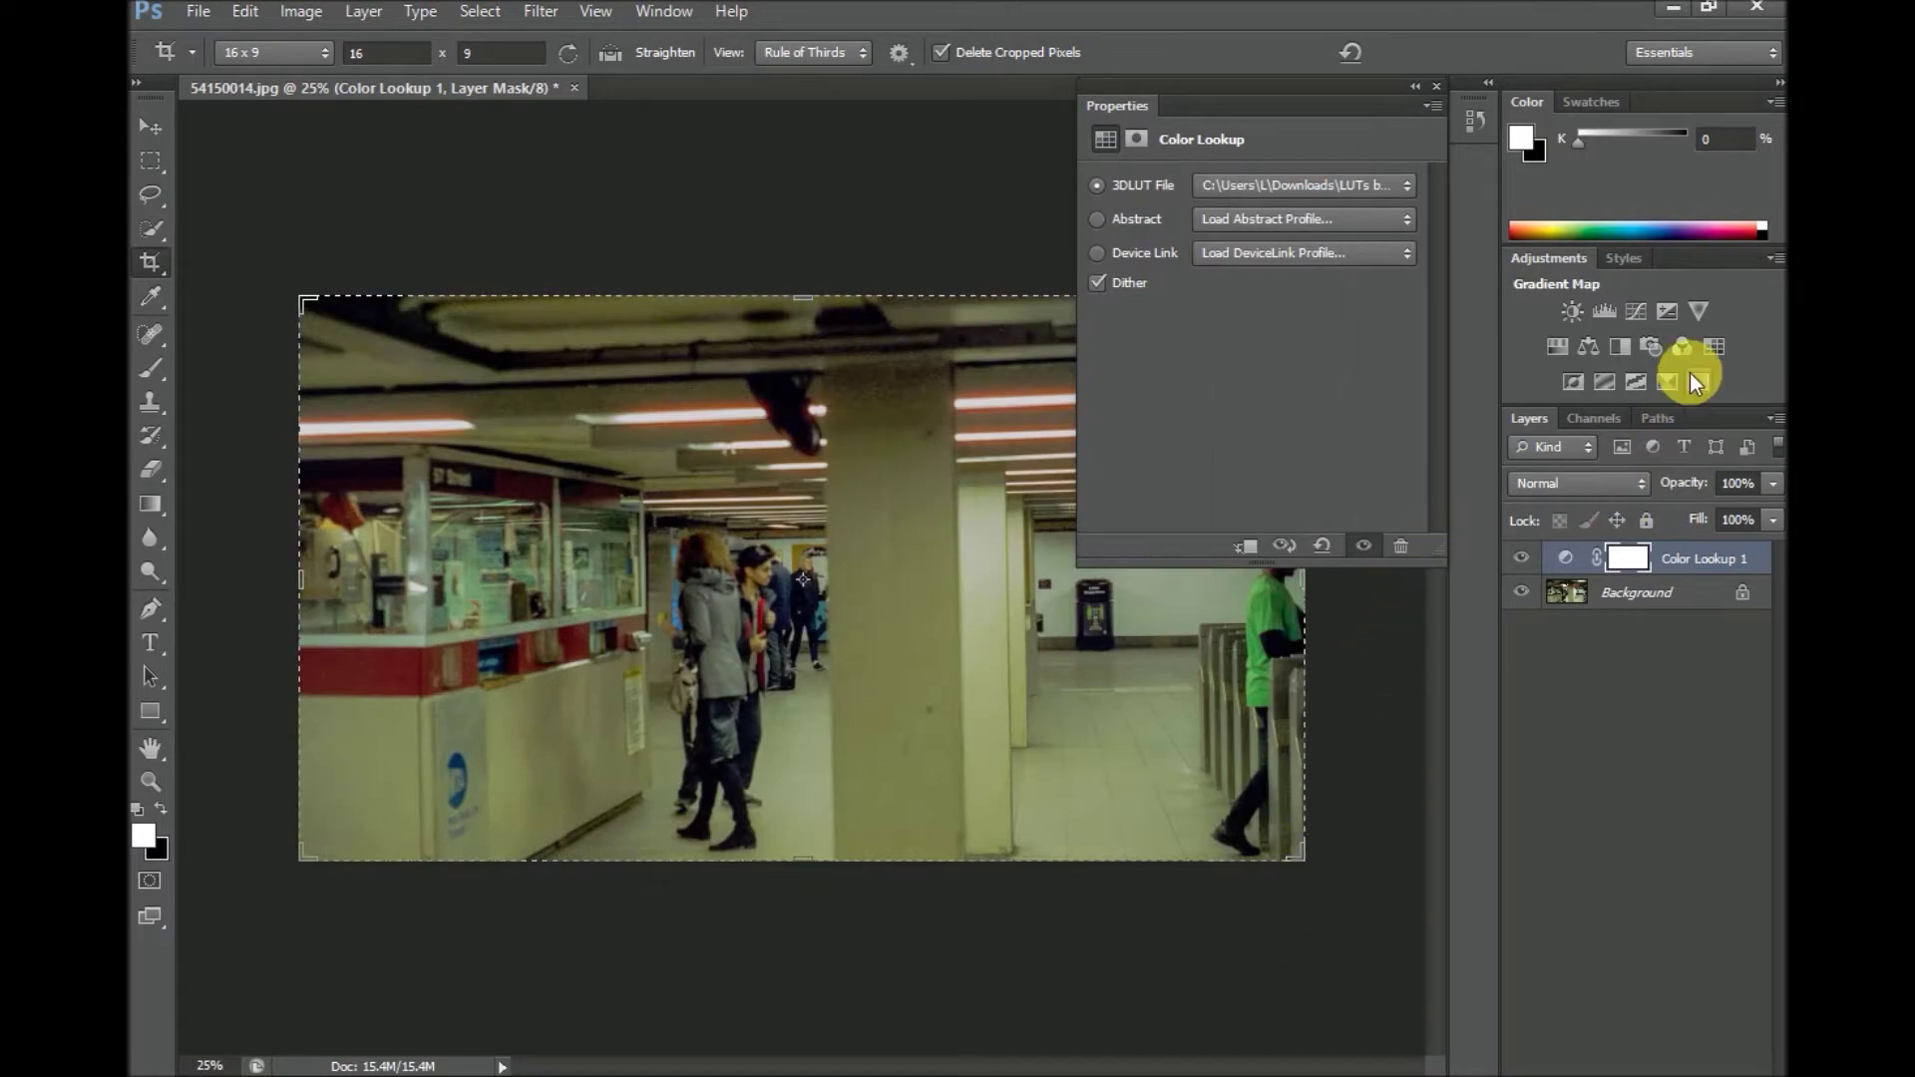
Add a second Color Lookup adjustment layer and load IWLTBAP Aspen - Standard.3dl from the BONUS folder's Aspen subfolder as its 3D LUT.
{"action": "left_click", "coordinate": [1706, 351]}
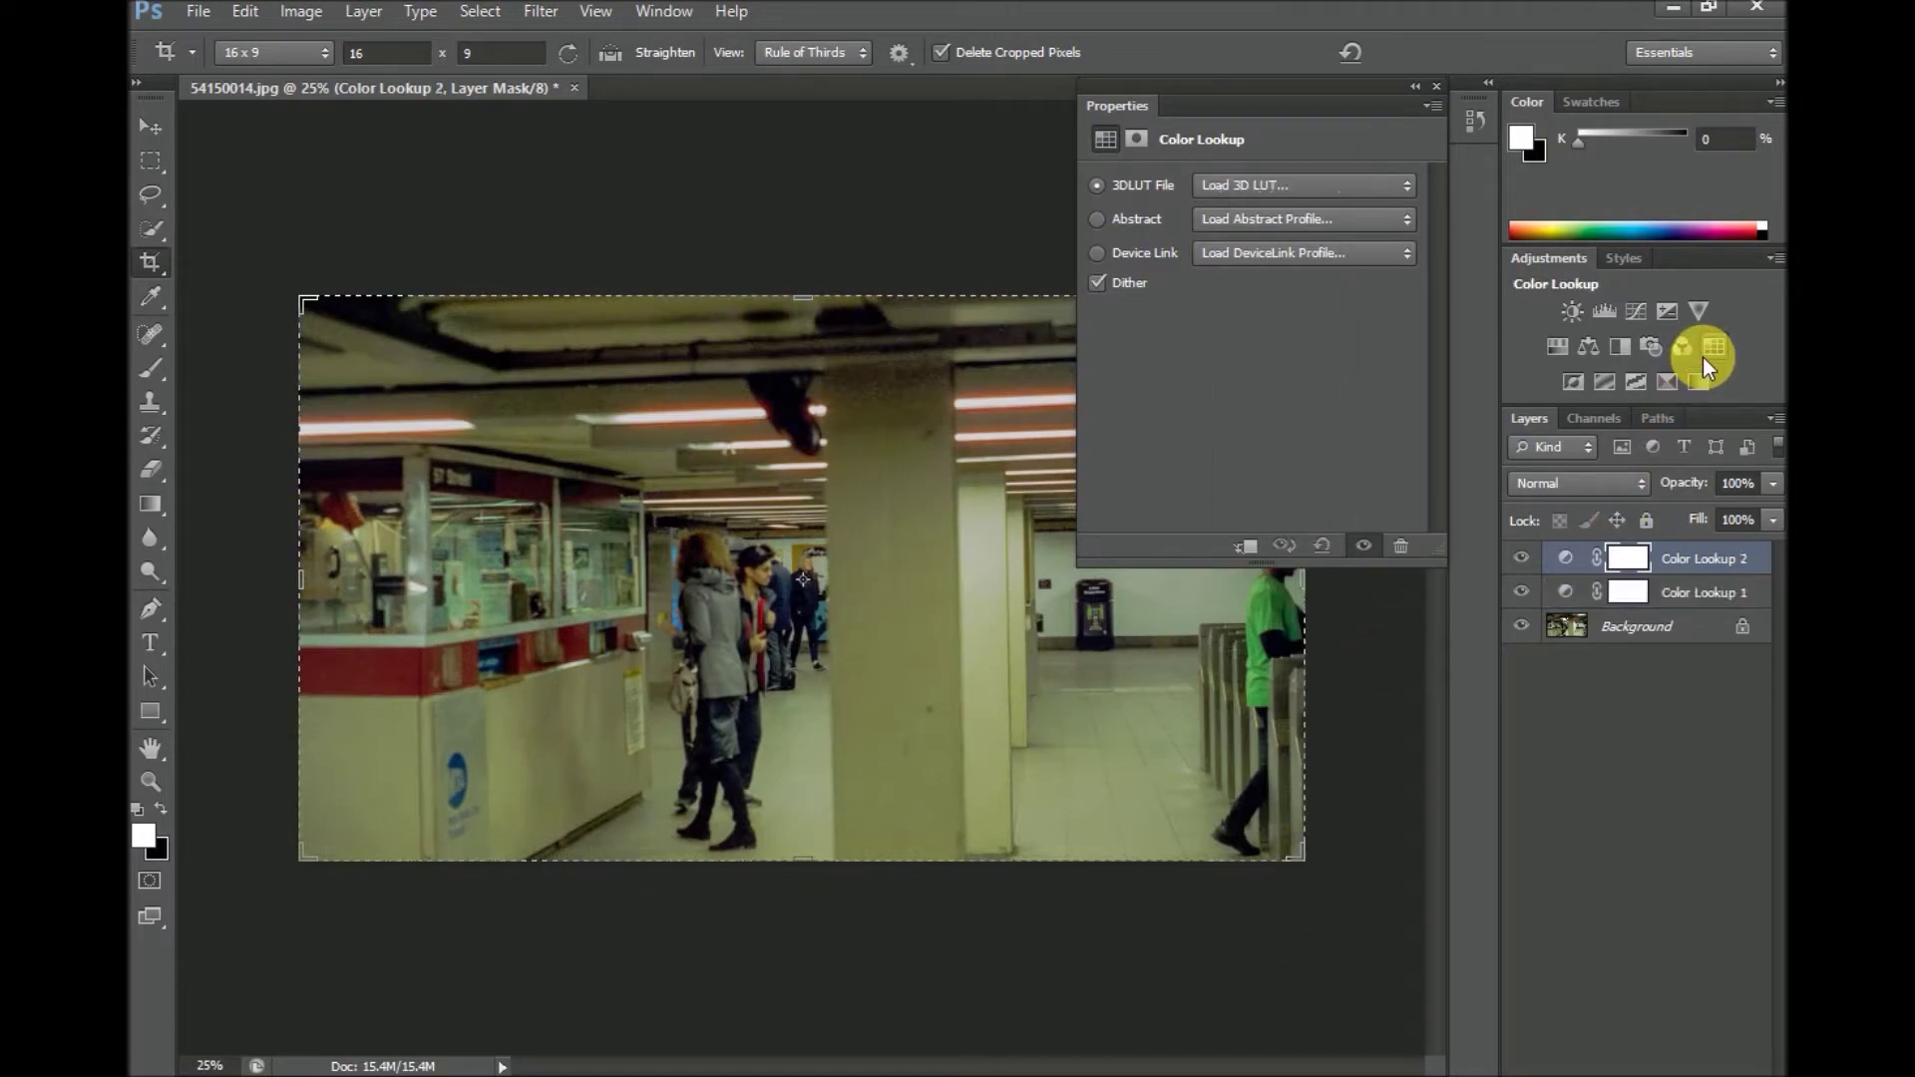
{"action": "left_click", "coordinate": [1410, 183]}
{"action": "left_click", "coordinate": [1397, 206]}
{"action": "left_click", "coordinate": [1128, 202]}
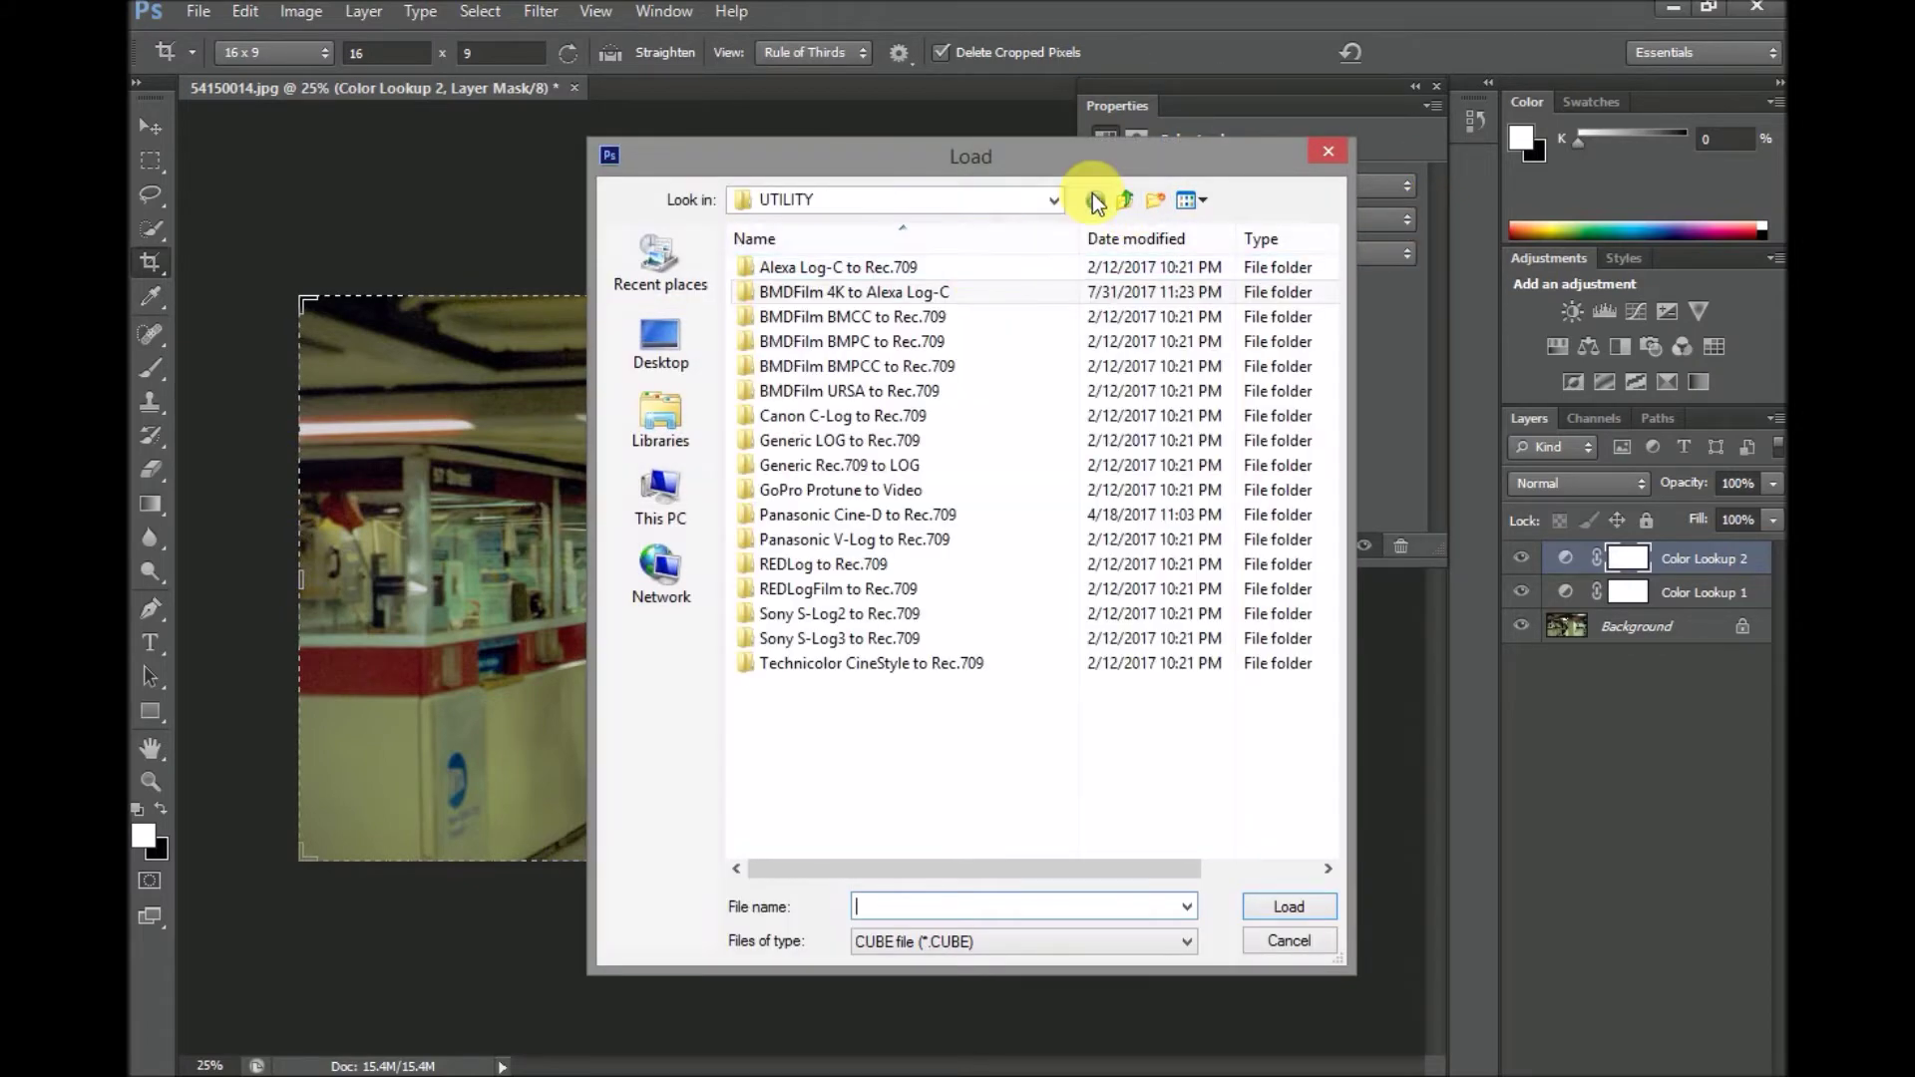
{"action": "left_click", "coordinate": [1125, 201]}
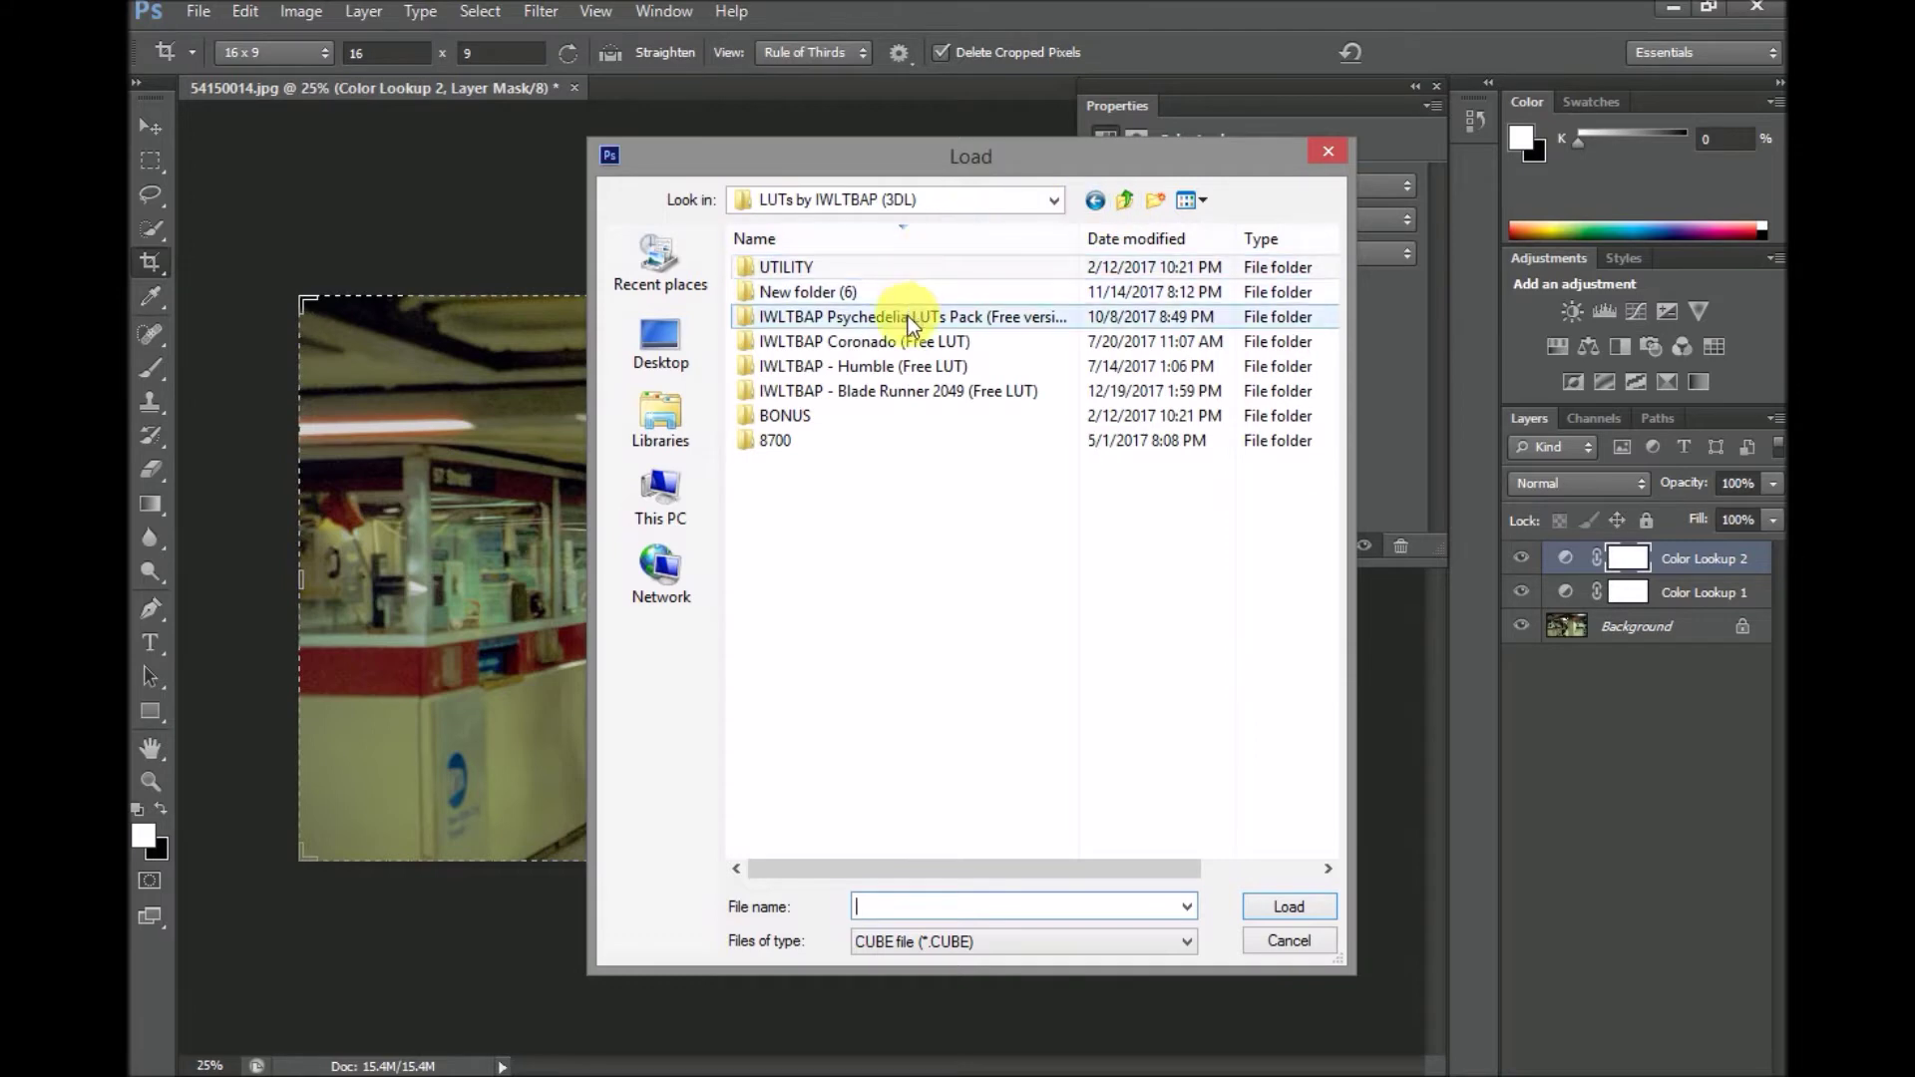
{"action": "double_click", "coordinate": [828, 415]}
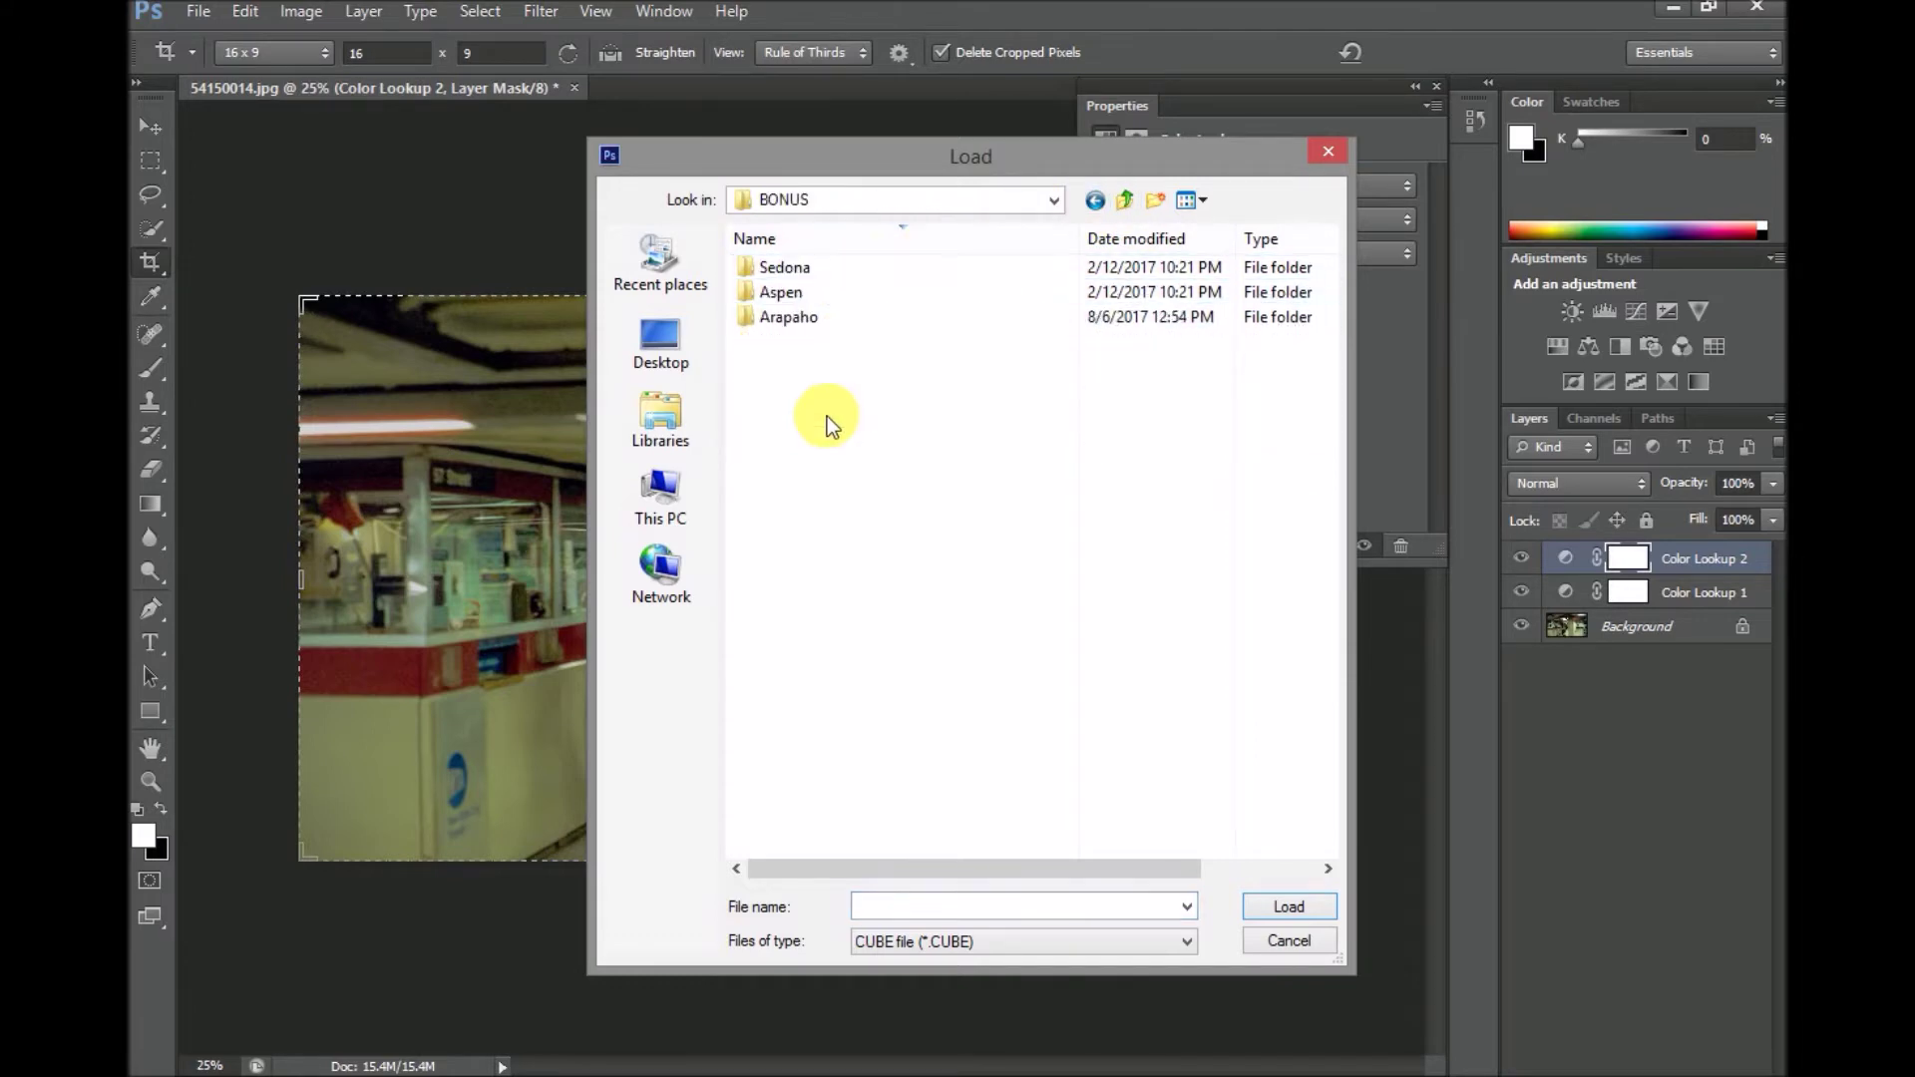
{"action": "double_click", "coordinate": [840, 292]}
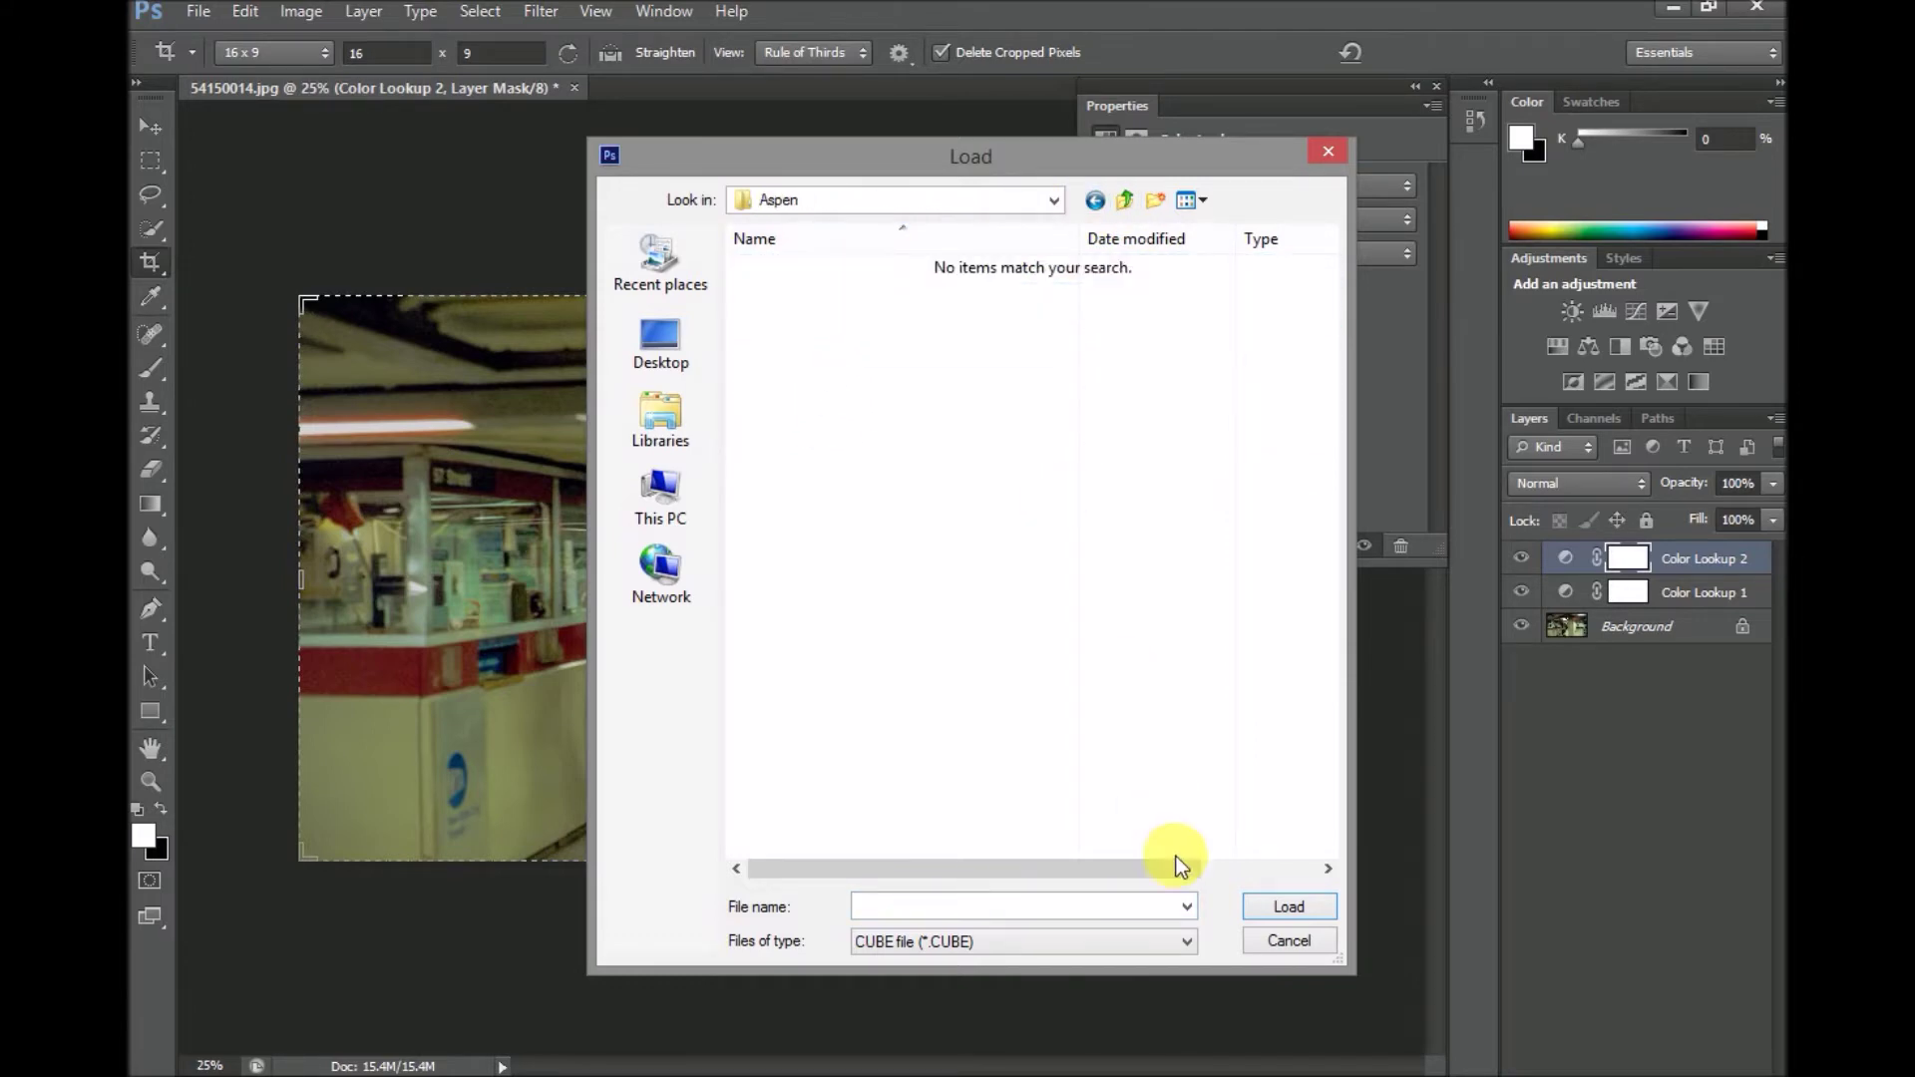
{"action": "left_click", "coordinate": [1186, 942]}
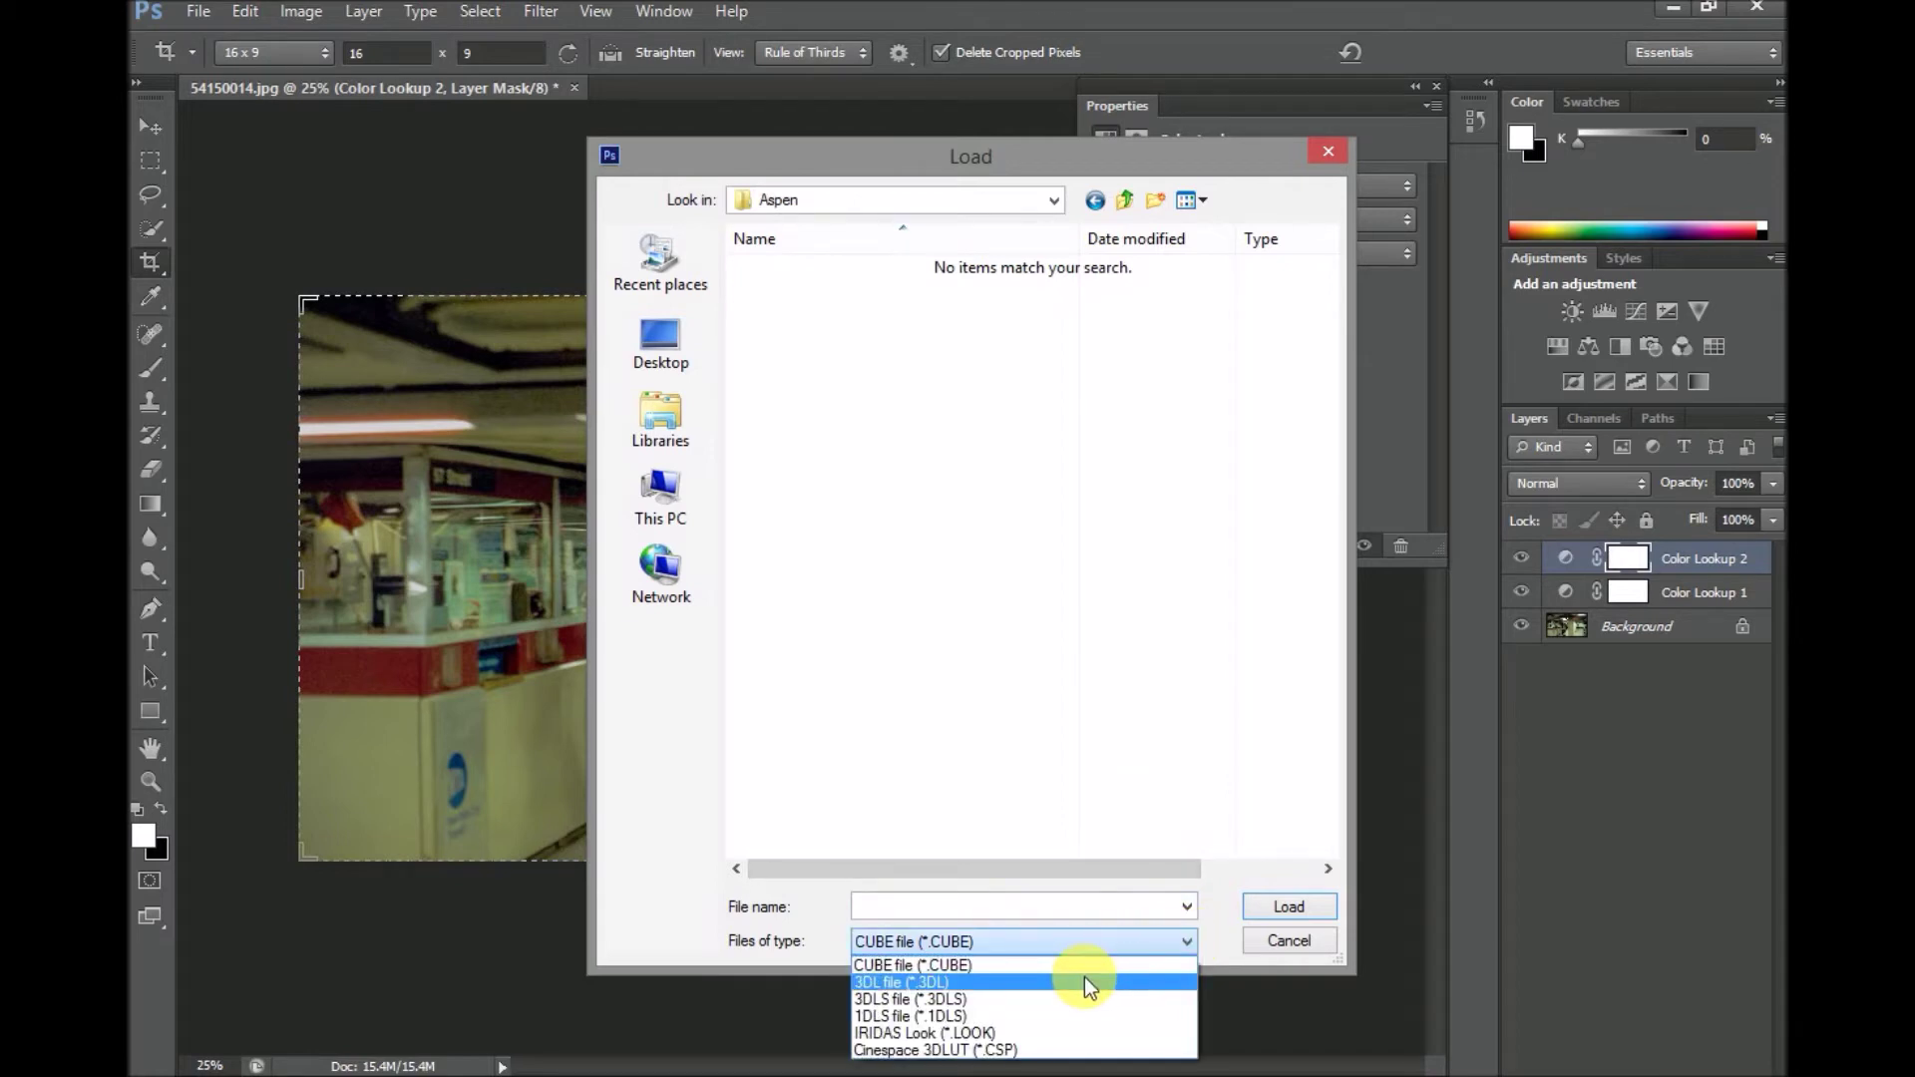
{"action": "left_click", "coordinate": [1086, 981]}
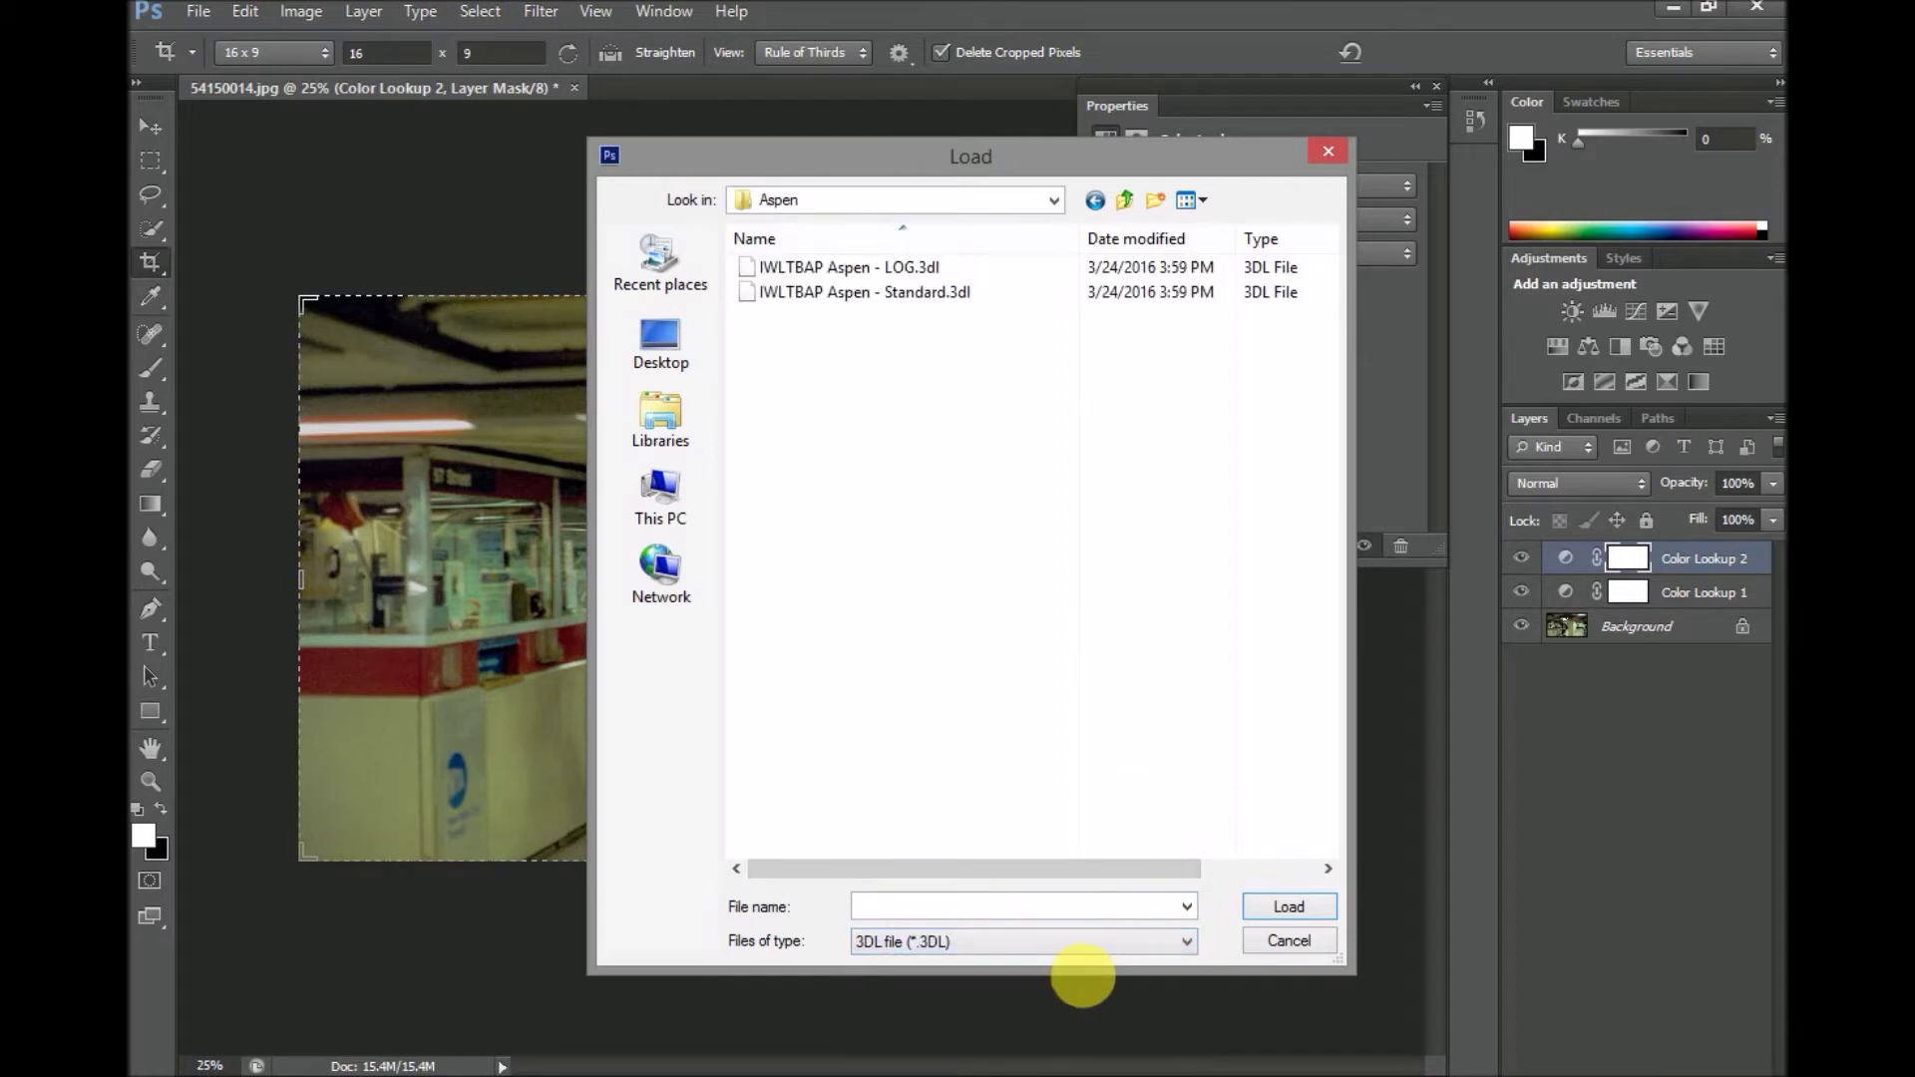
{"action": "left_click", "coordinate": [944, 292]}
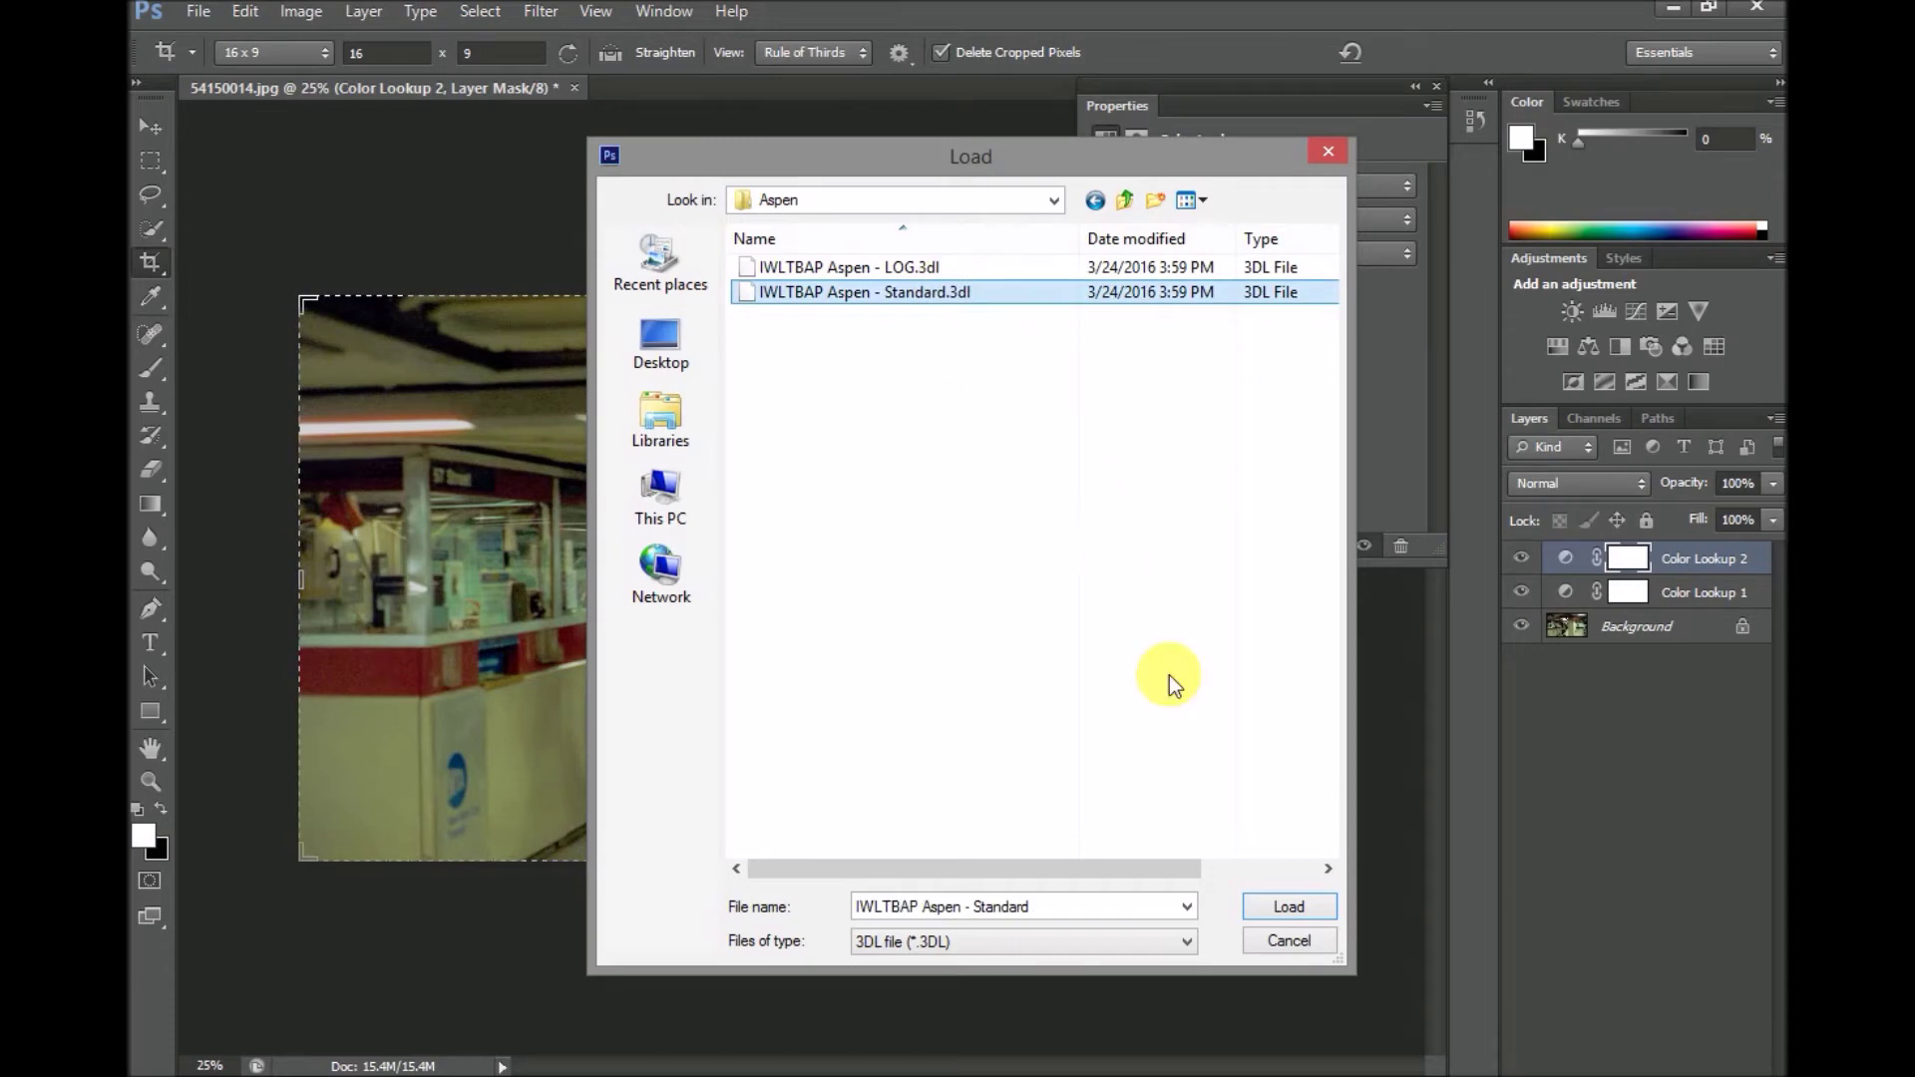
{"action": "left_click", "coordinate": [1287, 907]}
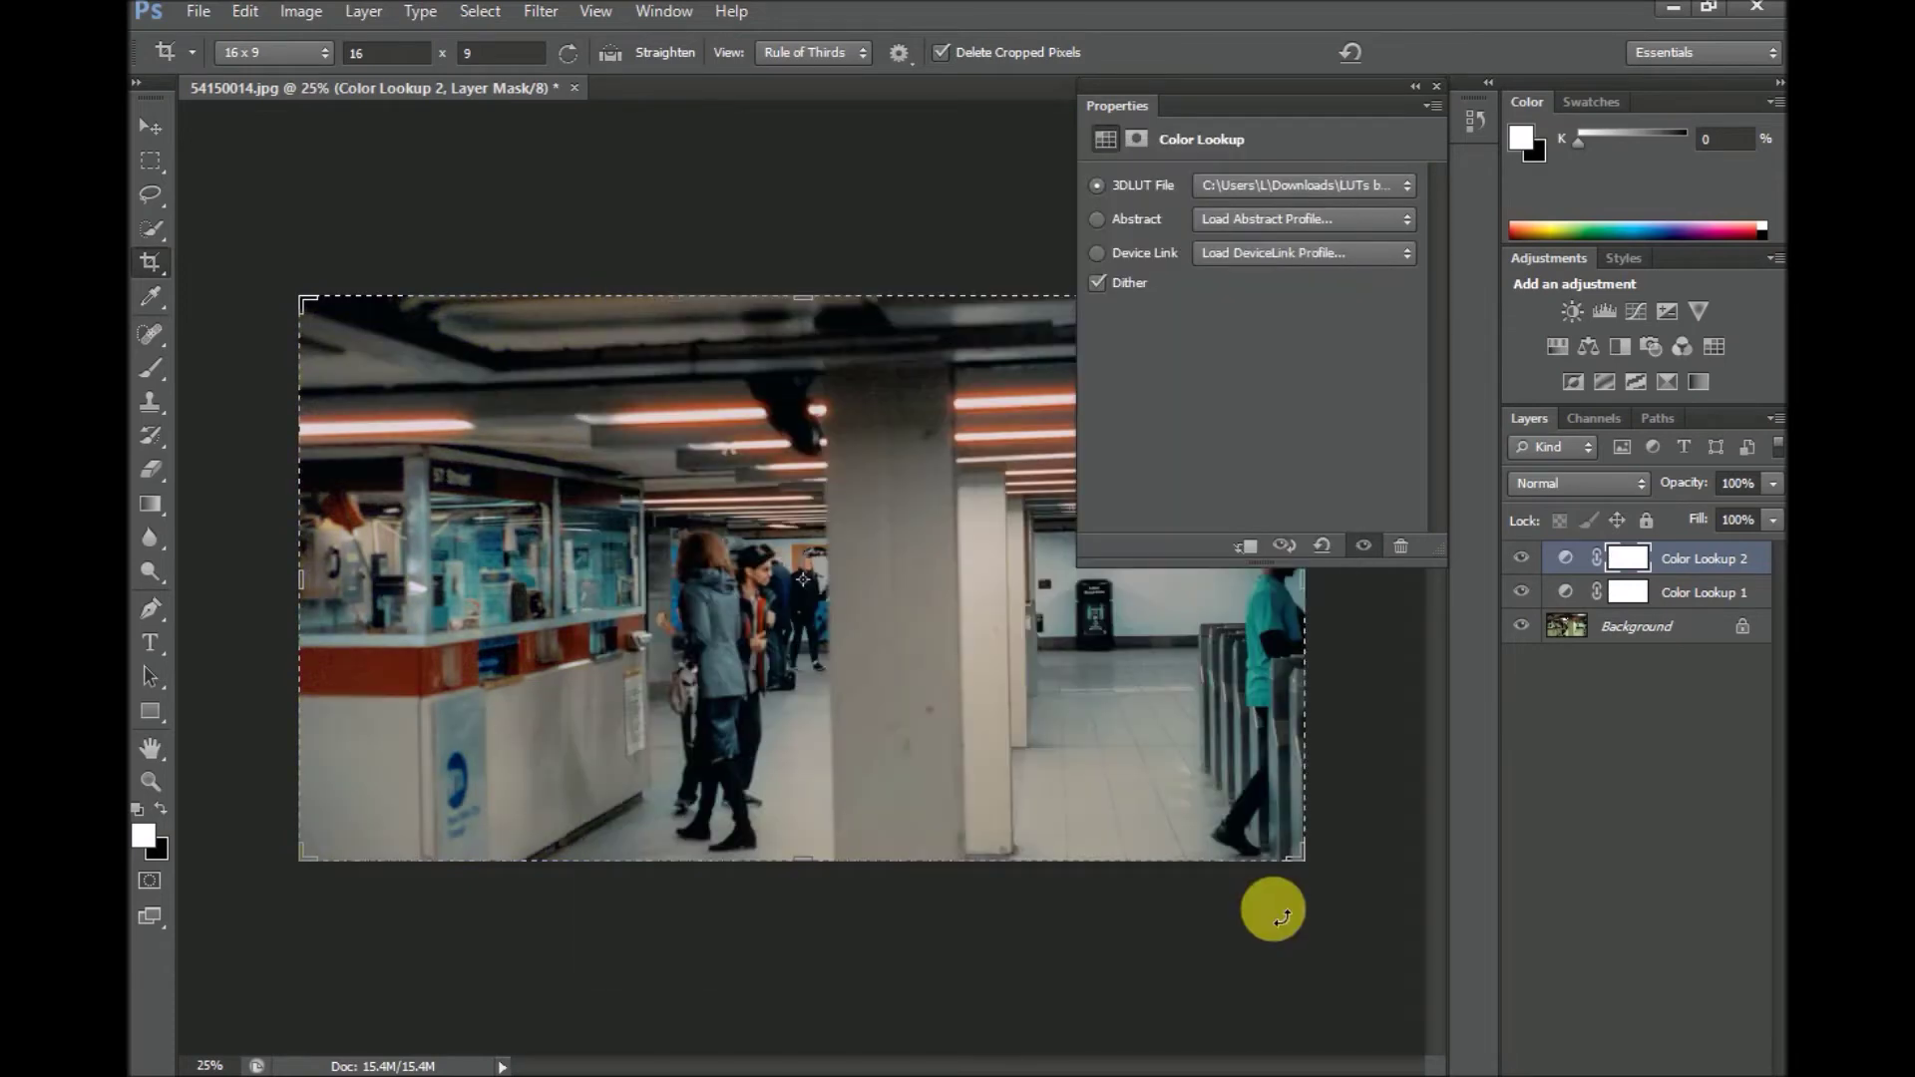
Set the Color Lookup 1 layer's opacity to 34% and the Color Lookup 2 layer's opacity to 89%.
{"action": "left_click", "coordinate": [1741, 599]}
{"action": "left_click", "coordinate": [1737, 483]}
{"action": "type", "text": "34"}
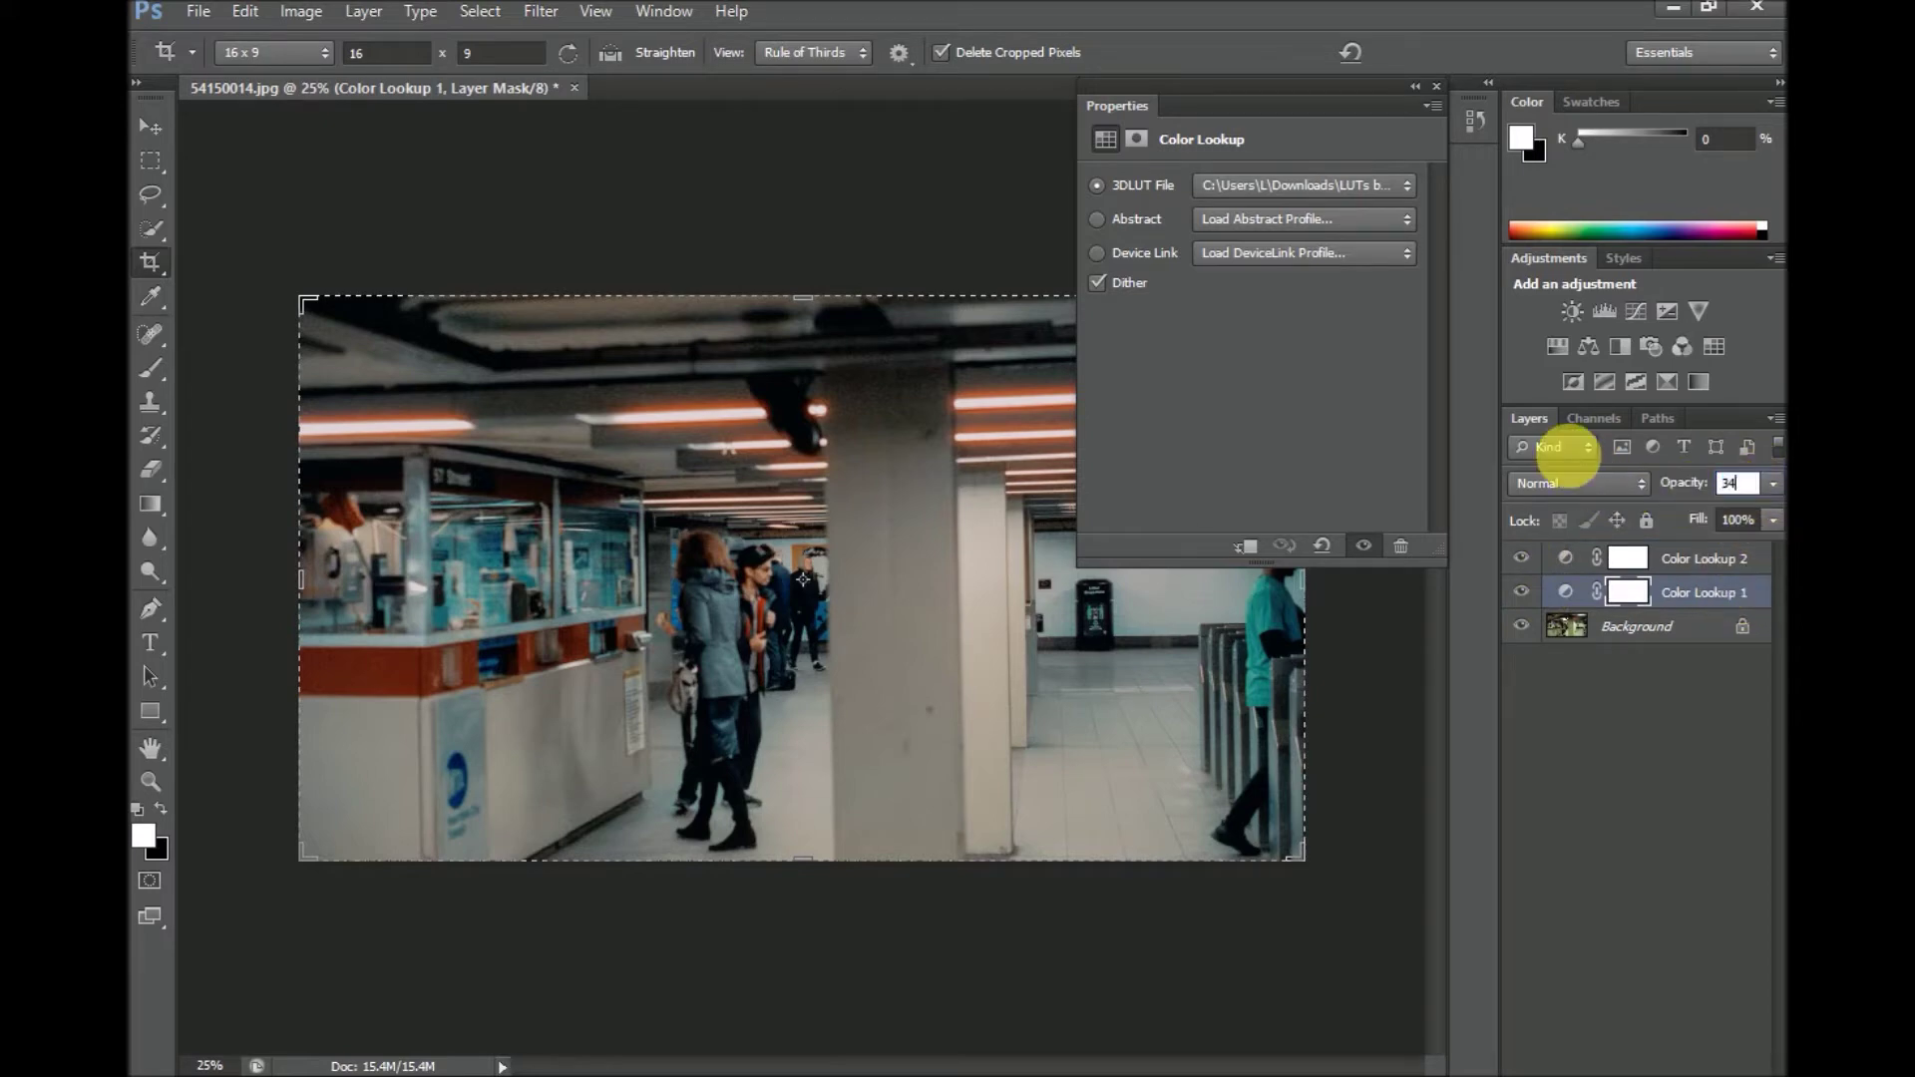
{"action": "key", "text": "Return"}
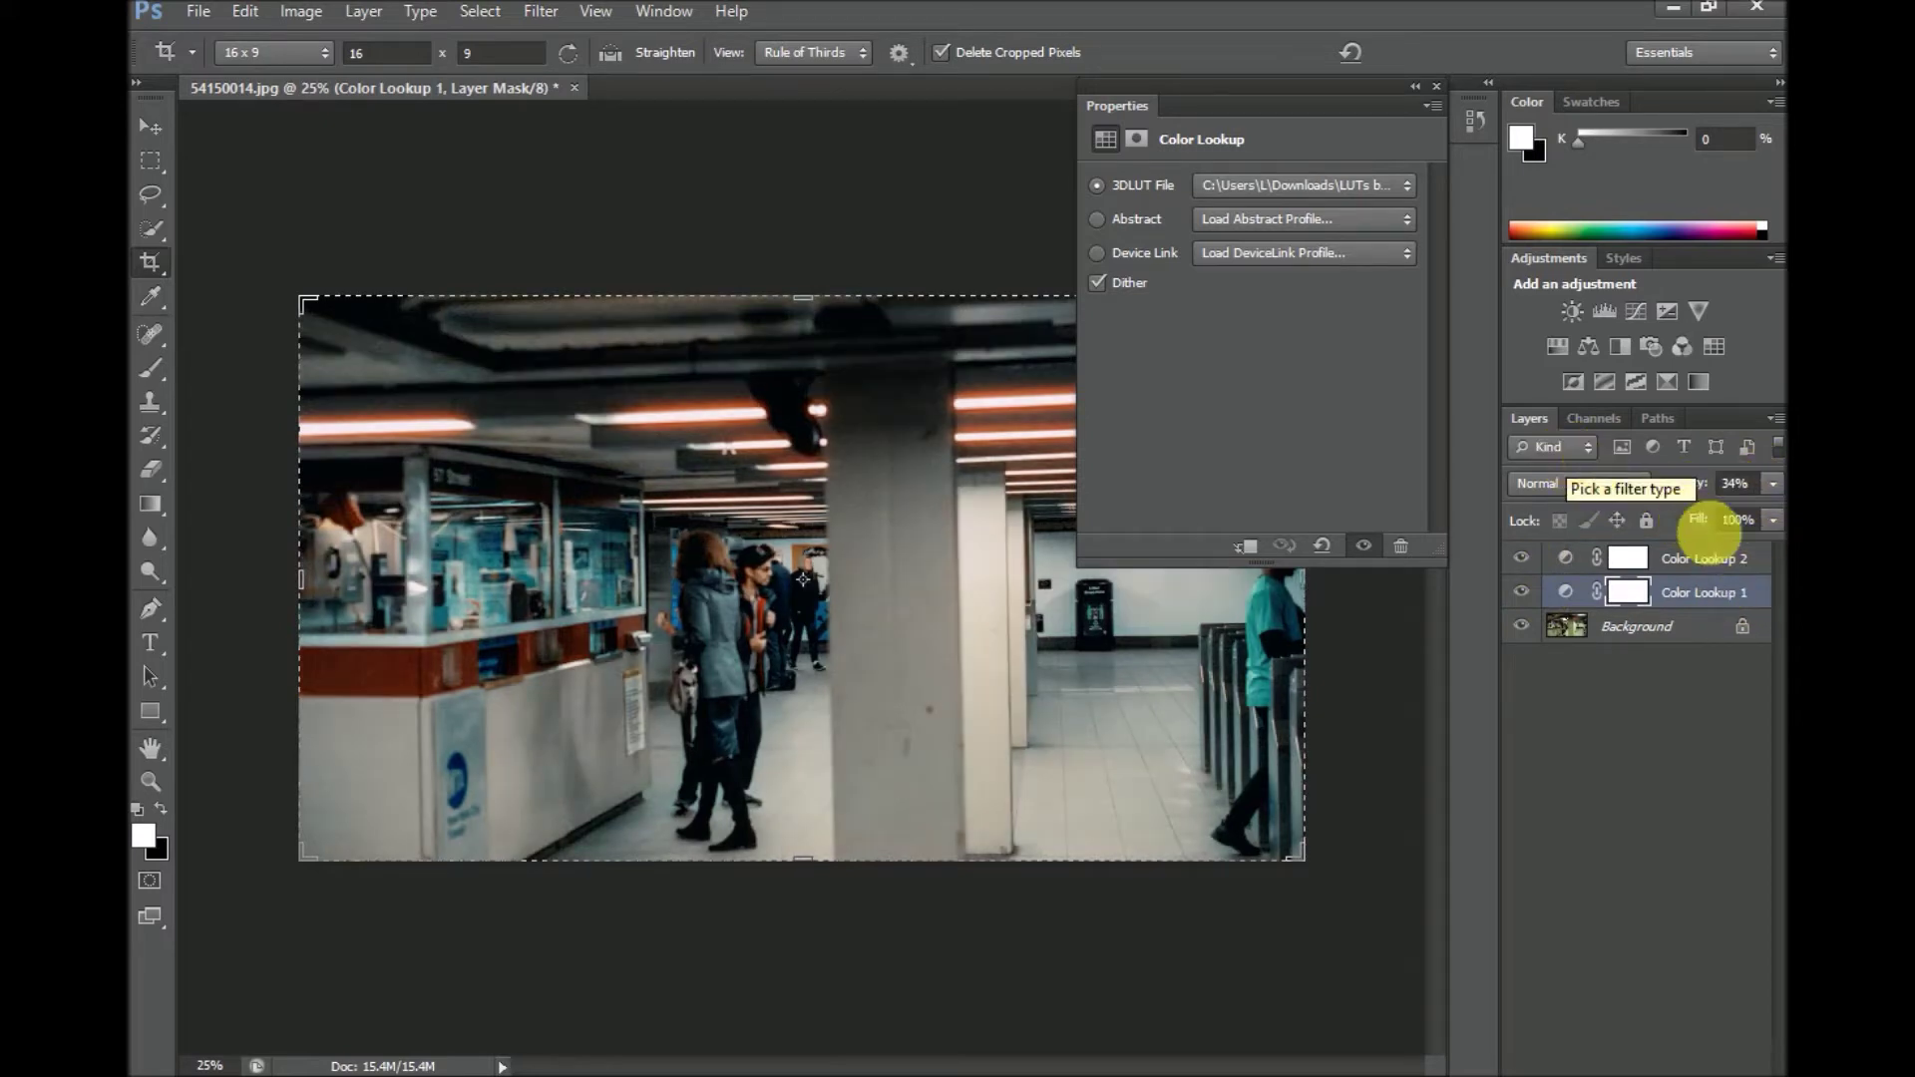
{"action": "left_click", "coordinate": [1721, 557]}
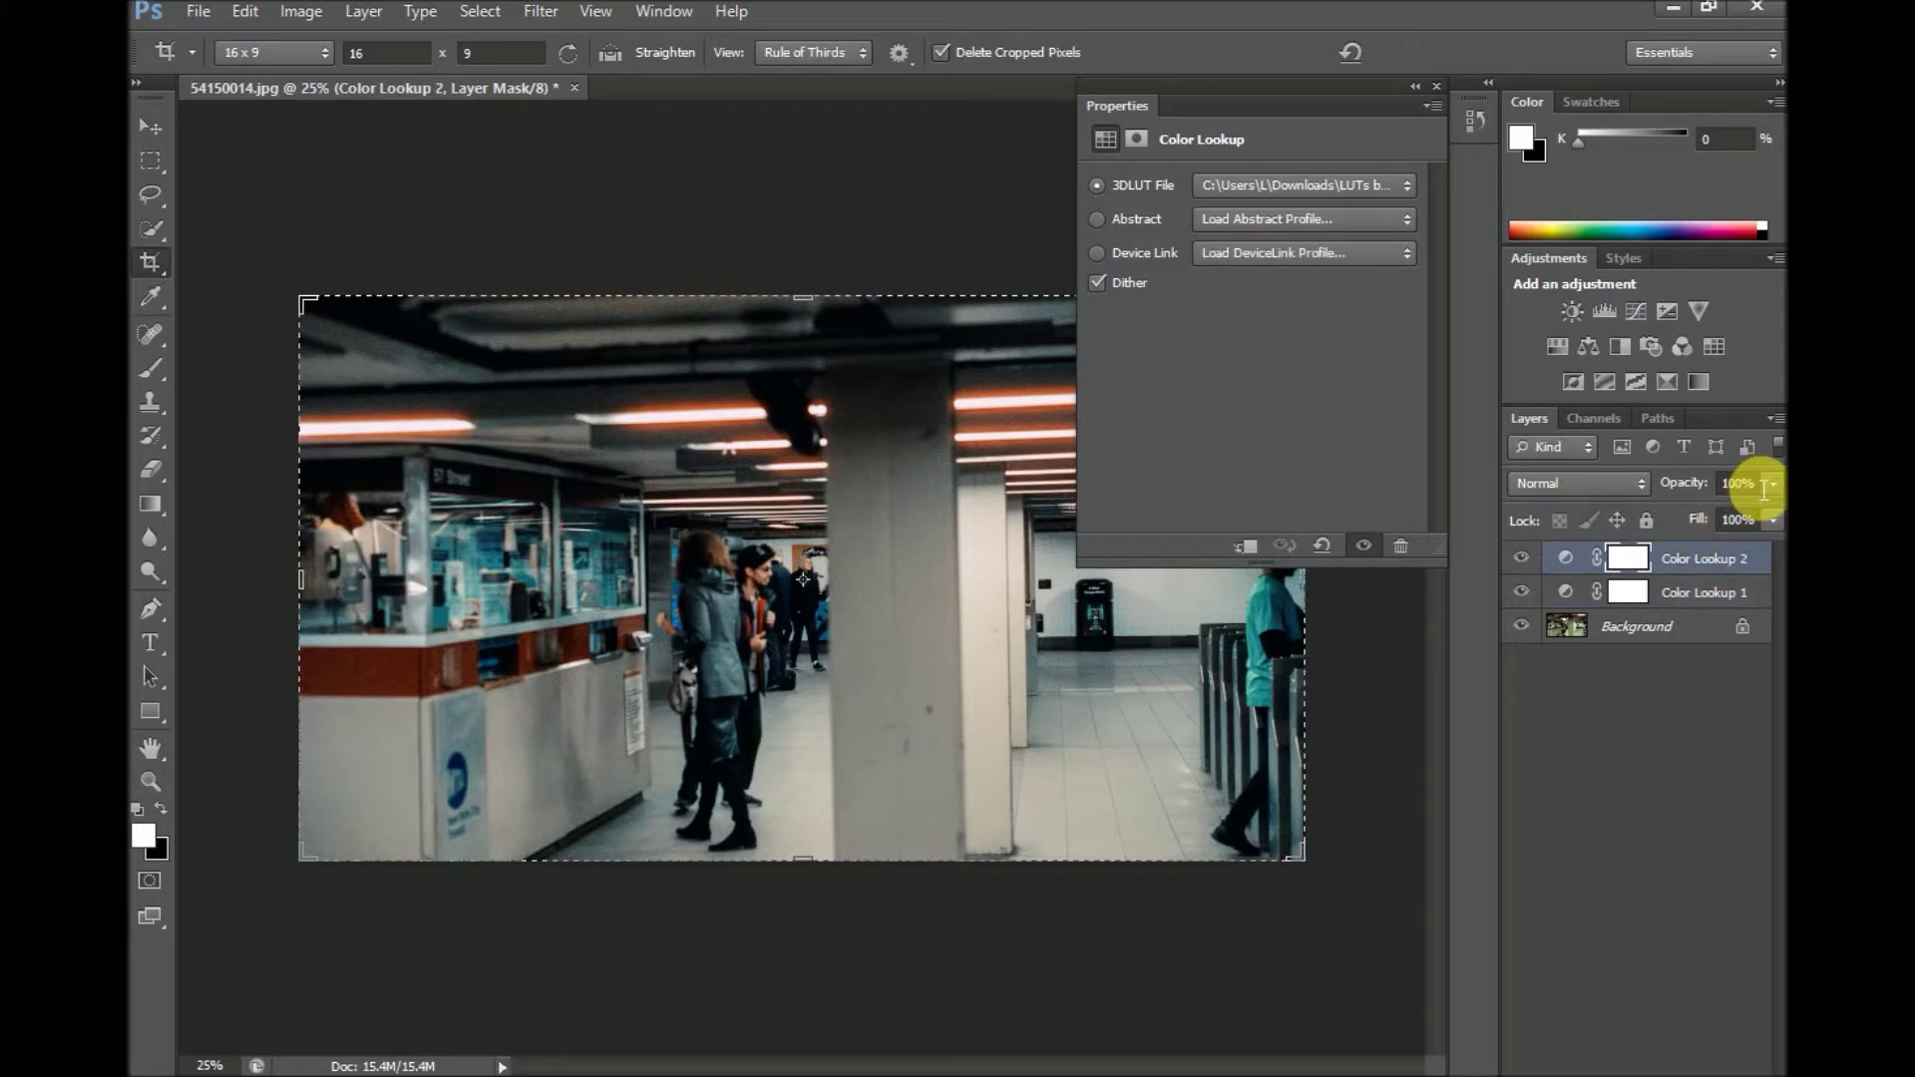
{"action": "left_click", "coordinate": [1748, 484]}
{"action": "type", "text": "89"}
{"action": "key", "text": "Return"}
Compare the photo with and without the Color Lookup 1 layer, closing the Properties panel that covers part of the image.
{"action": "left_click", "coordinate": [1521, 593]}
{"action": "left_click", "coordinate": [1523, 593]}
{"action": "left_click", "coordinate": [1523, 592]}
{"action": "left_click", "coordinate": [1524, 592]}
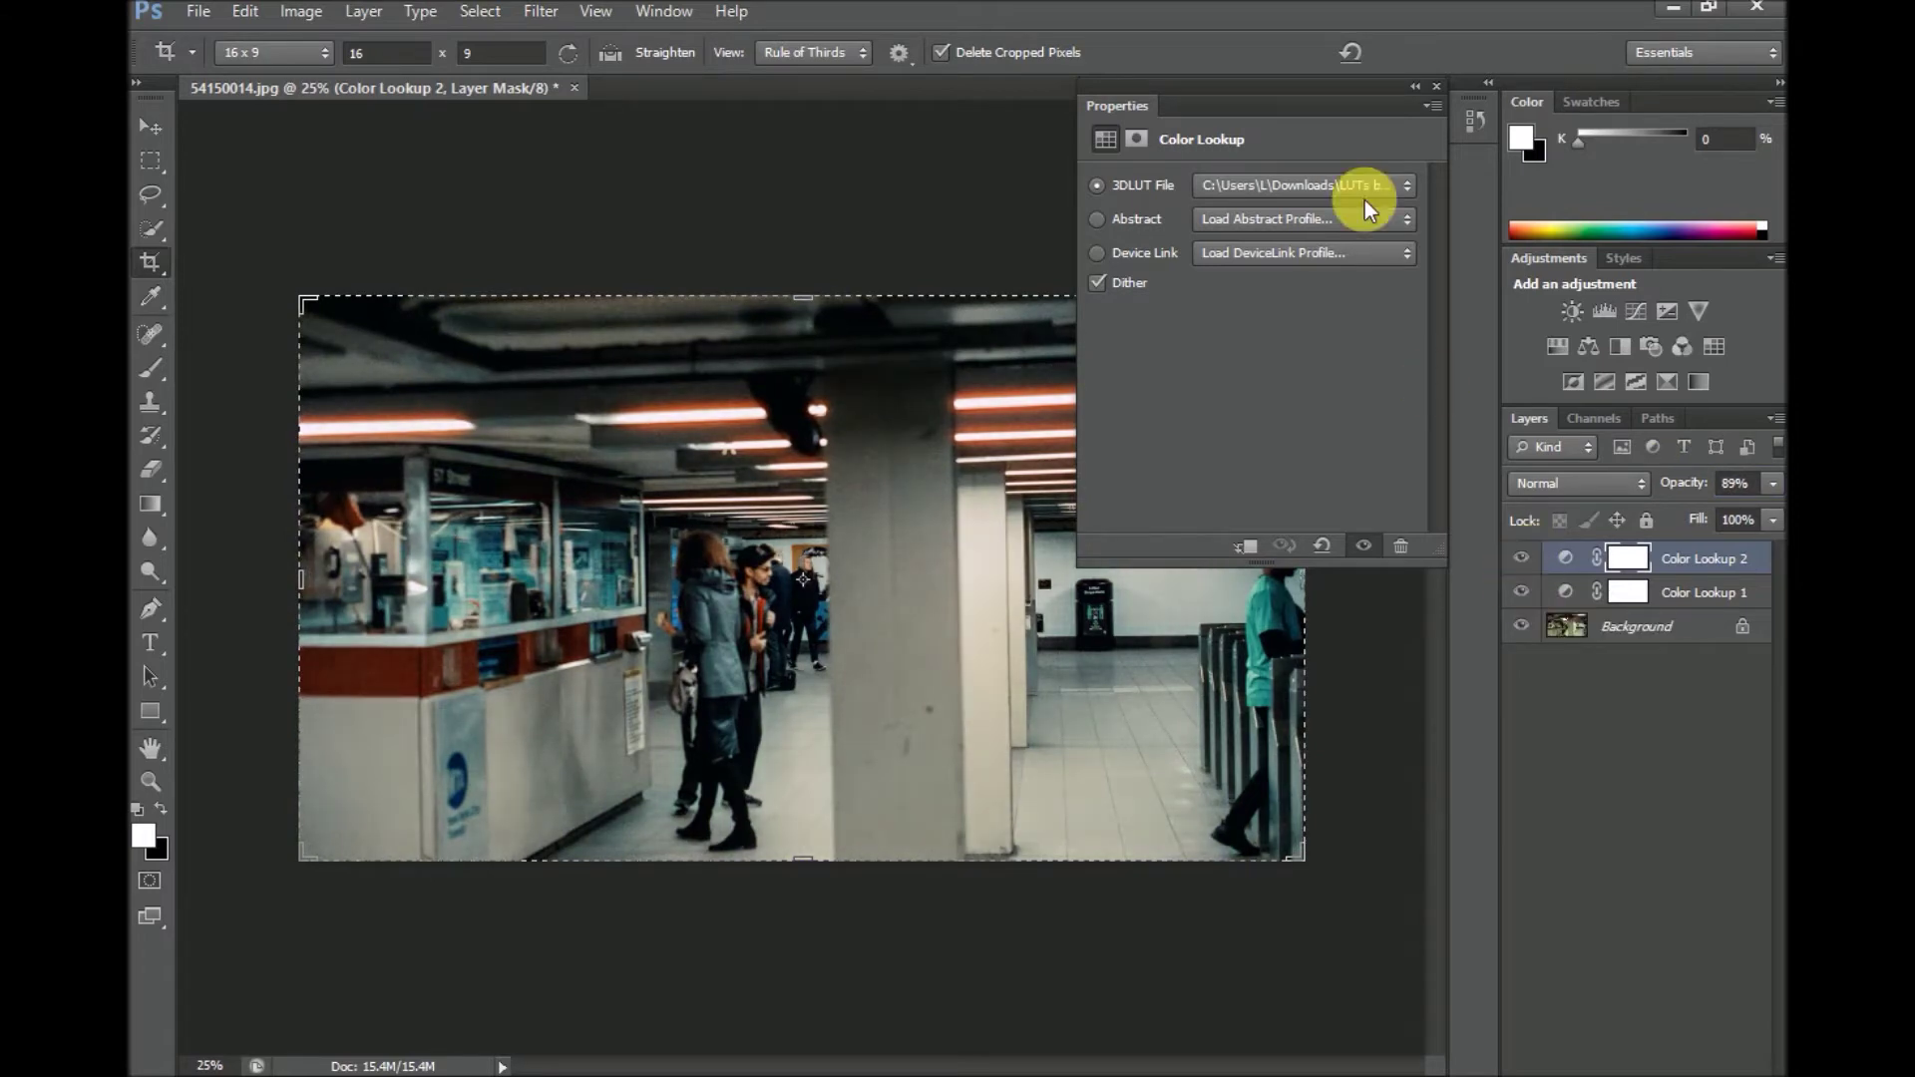
{"action": "left_click", "coordinate": [1436, 92]}
{"action": "left_click", "coordinate": [1525, 592]}
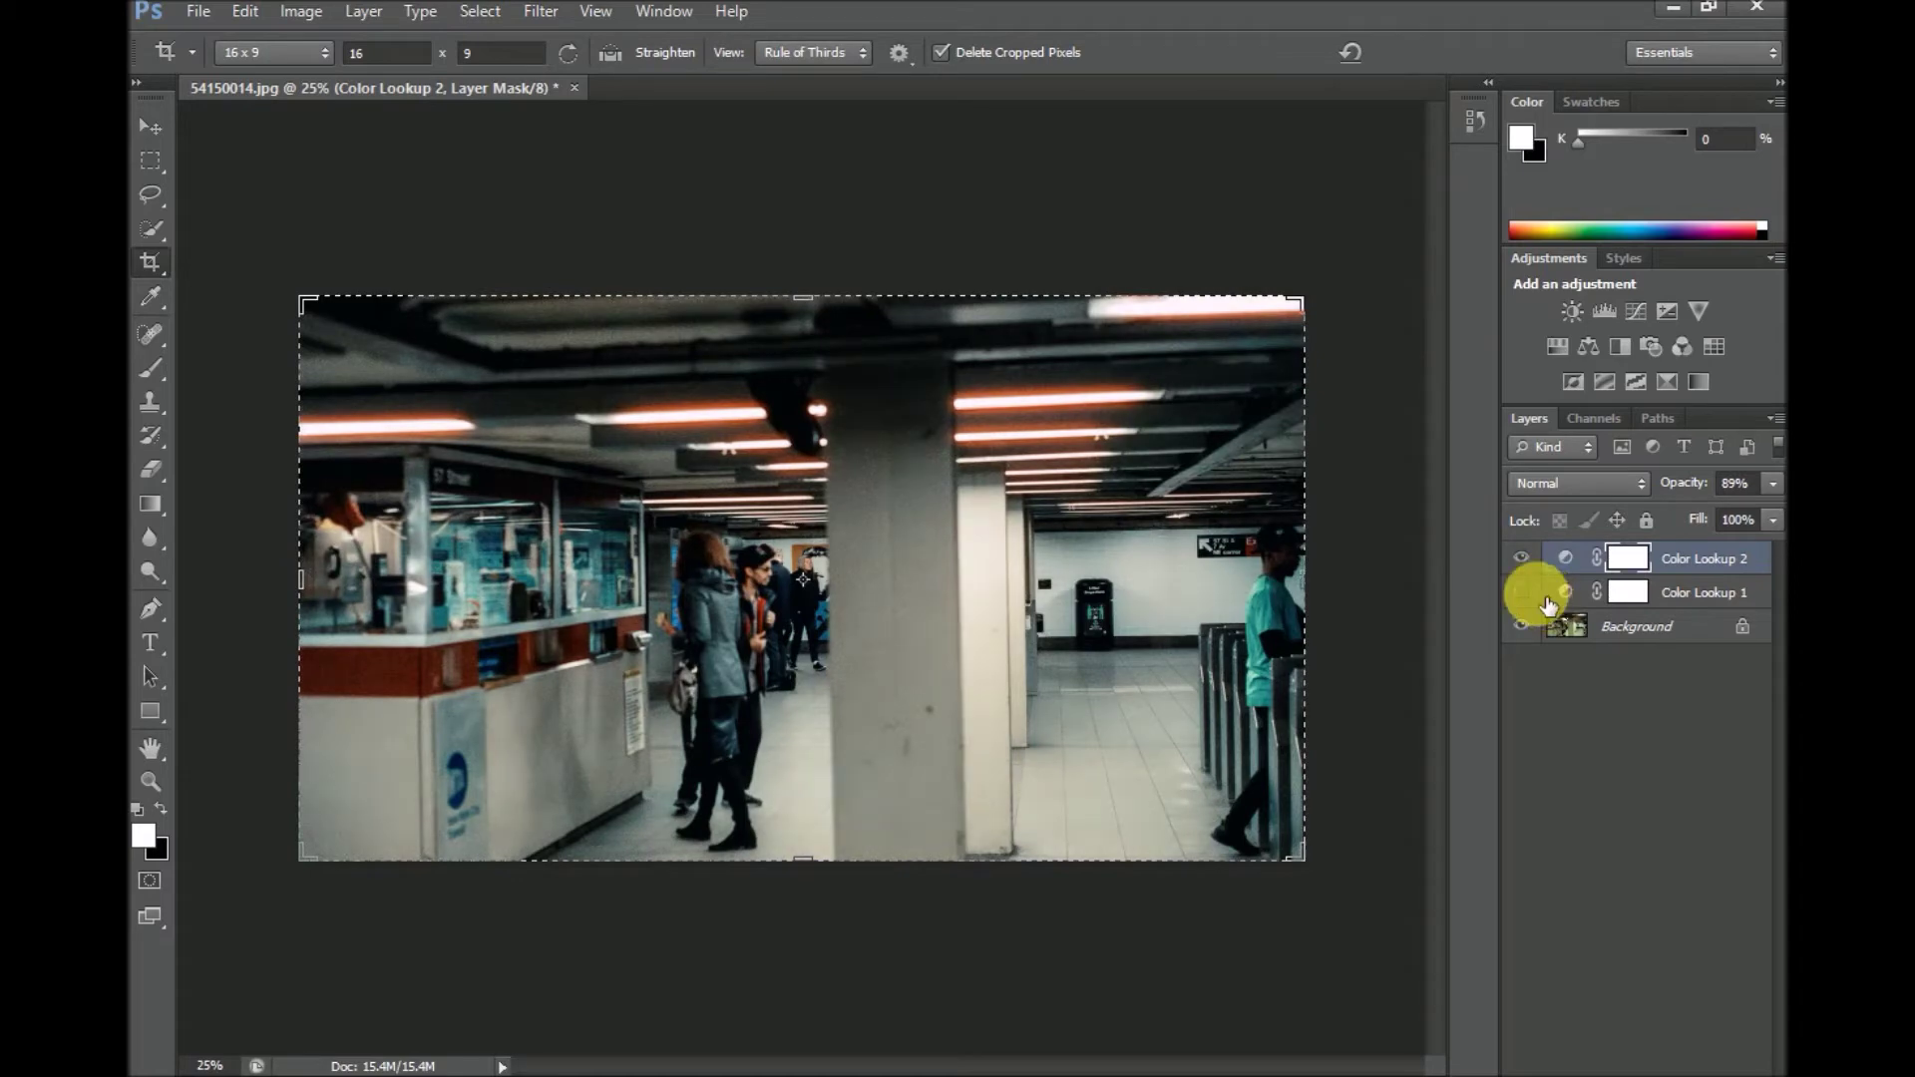
{"action": "left_click", "coordinate": [1545, 598]}
{"action": "left_click", "coordinate": [1547, 601]}
{"action": "left_click", "coordinate": [1546, 600]}
Compare the photo with and without the Color Lookup 2 layer by toggling its visibility, leaving it visible.
{"action": "left_click", "coordinate": [1541, 565]}
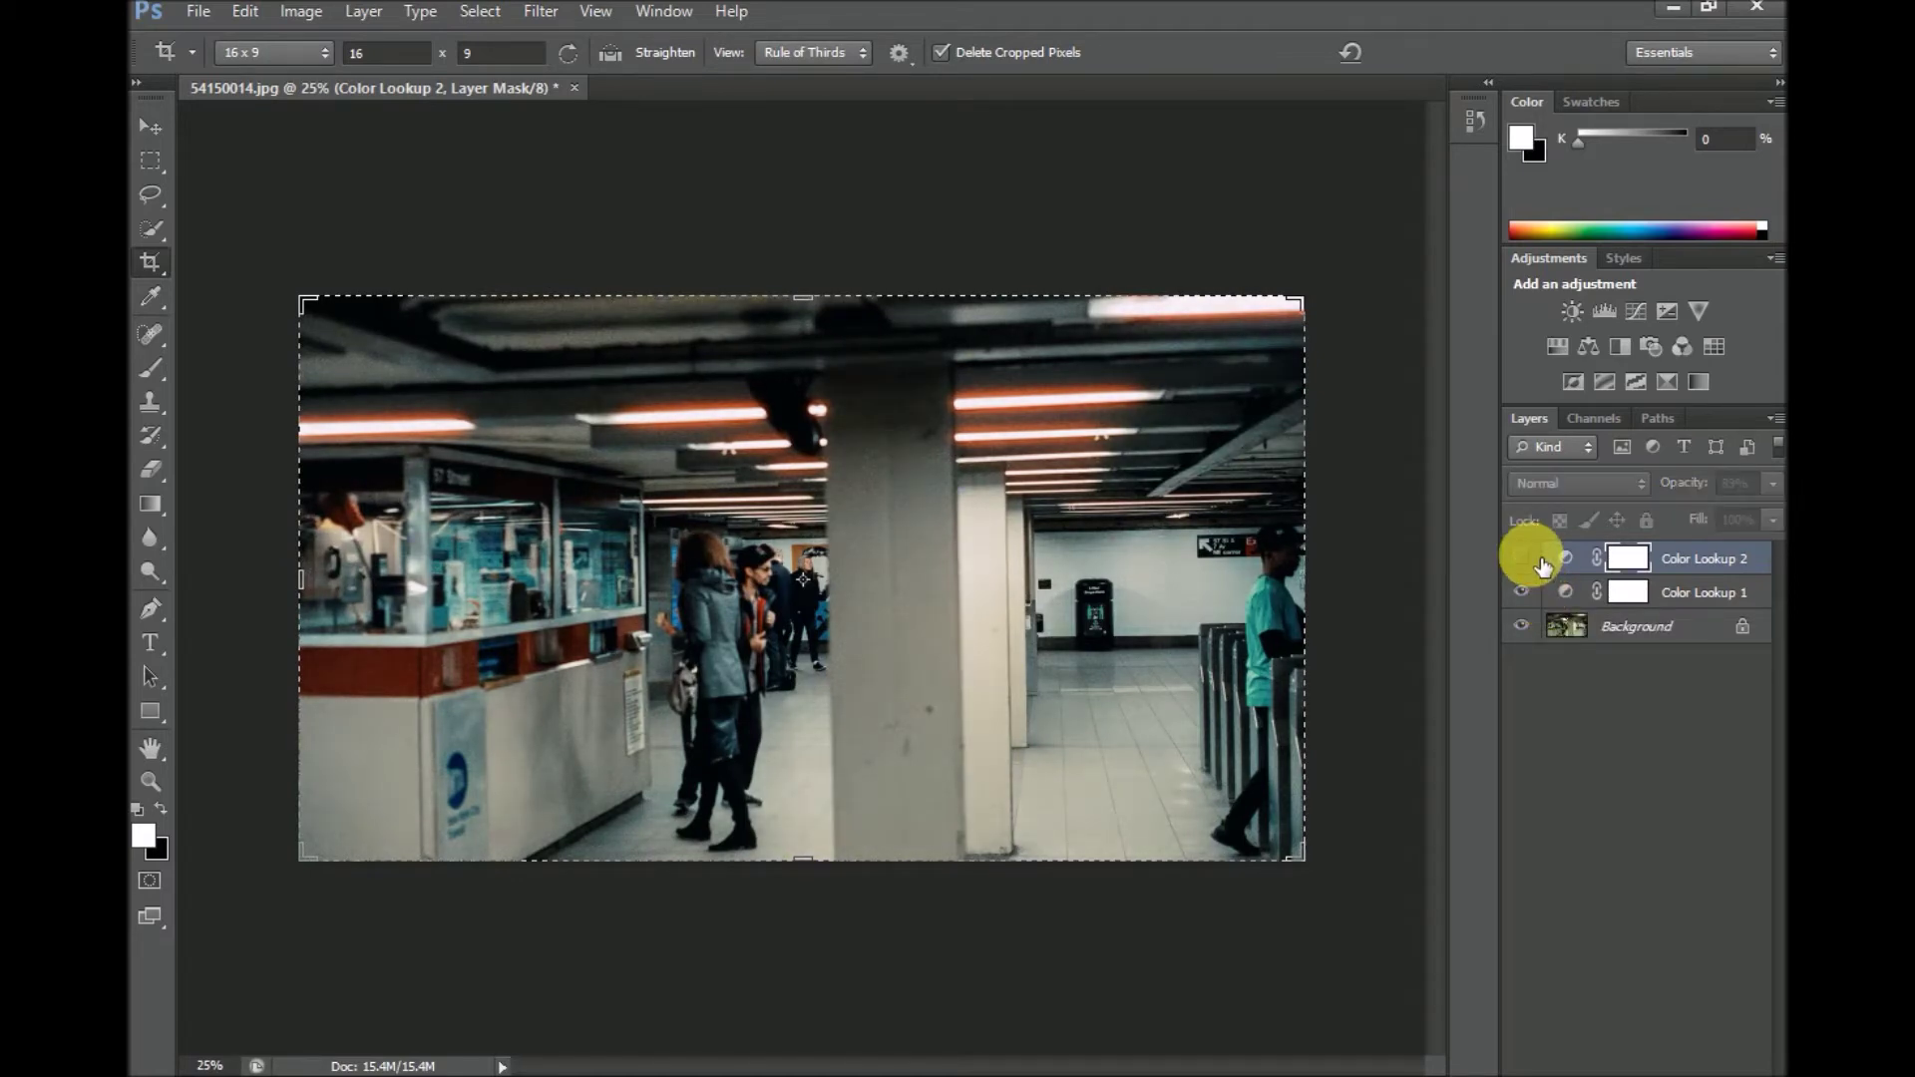
{"action": "left_click", "coordinate": [1544, 564]}
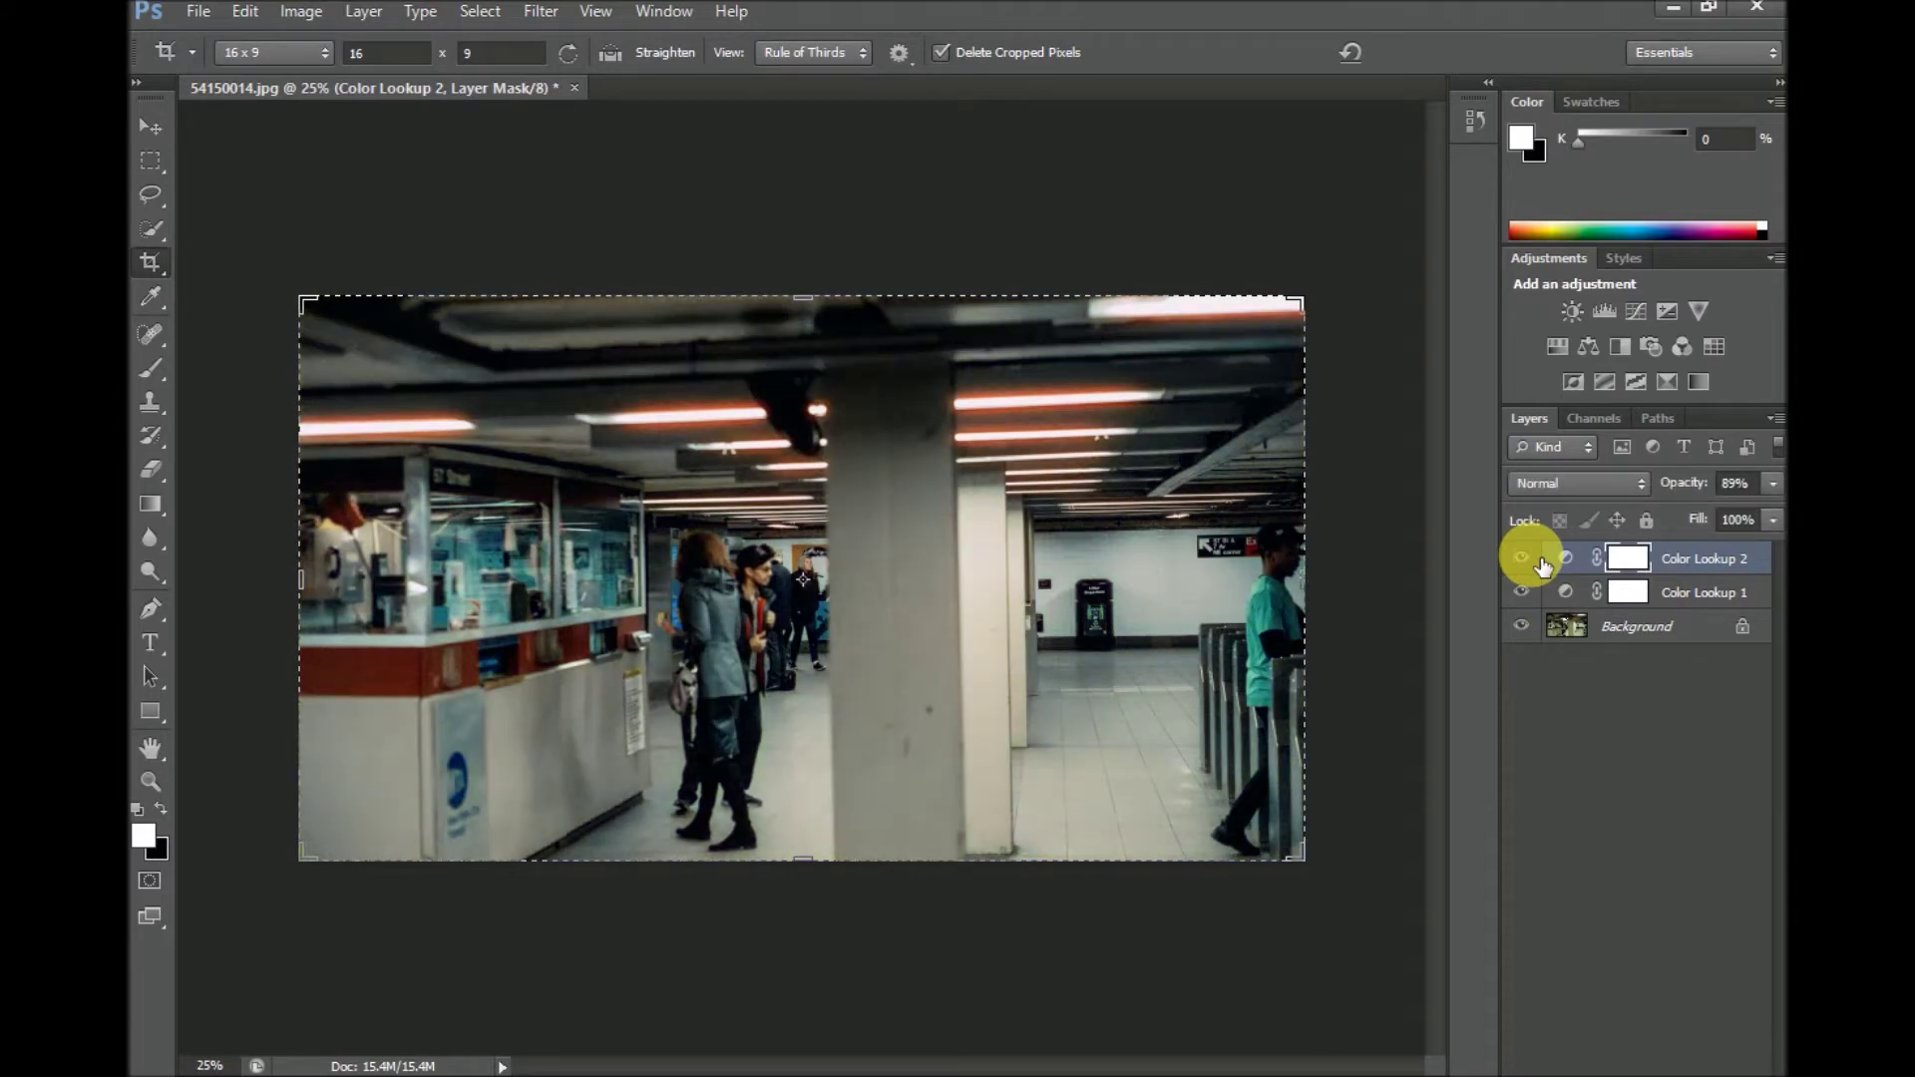
{"action": "left_click", "coordinate": [1543, 564]}
{"action": "left_click", "coordinate": [1543, 564]}
{"action": "left_click", "coordinate": [1544, 564]}
{"action": "left_click", "coordinate": [1543, 565]}
{"action": "left_click", "coordinate": [1543, 565]}
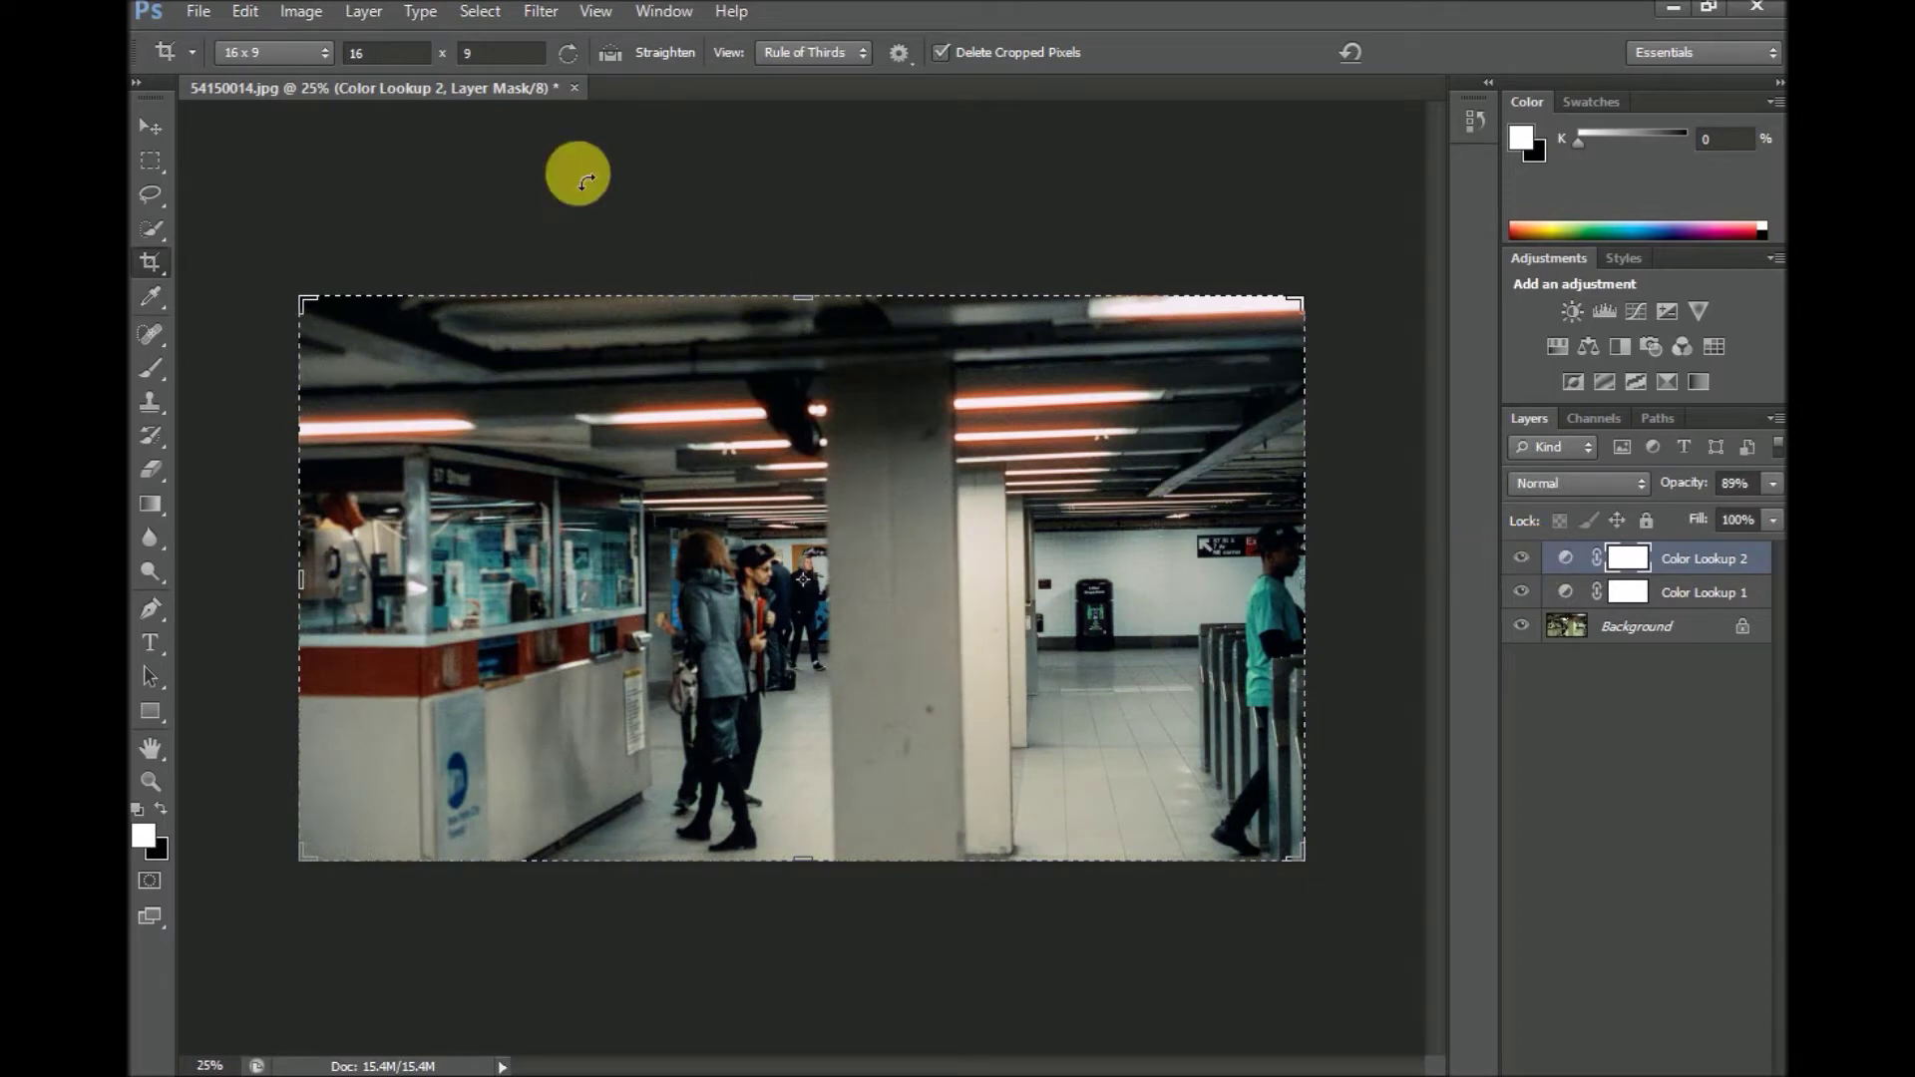
Flatten the image and save it as JPEG 54150014 in New folder (2).
{"action": "left_click", "coordinate": [363, 10]}
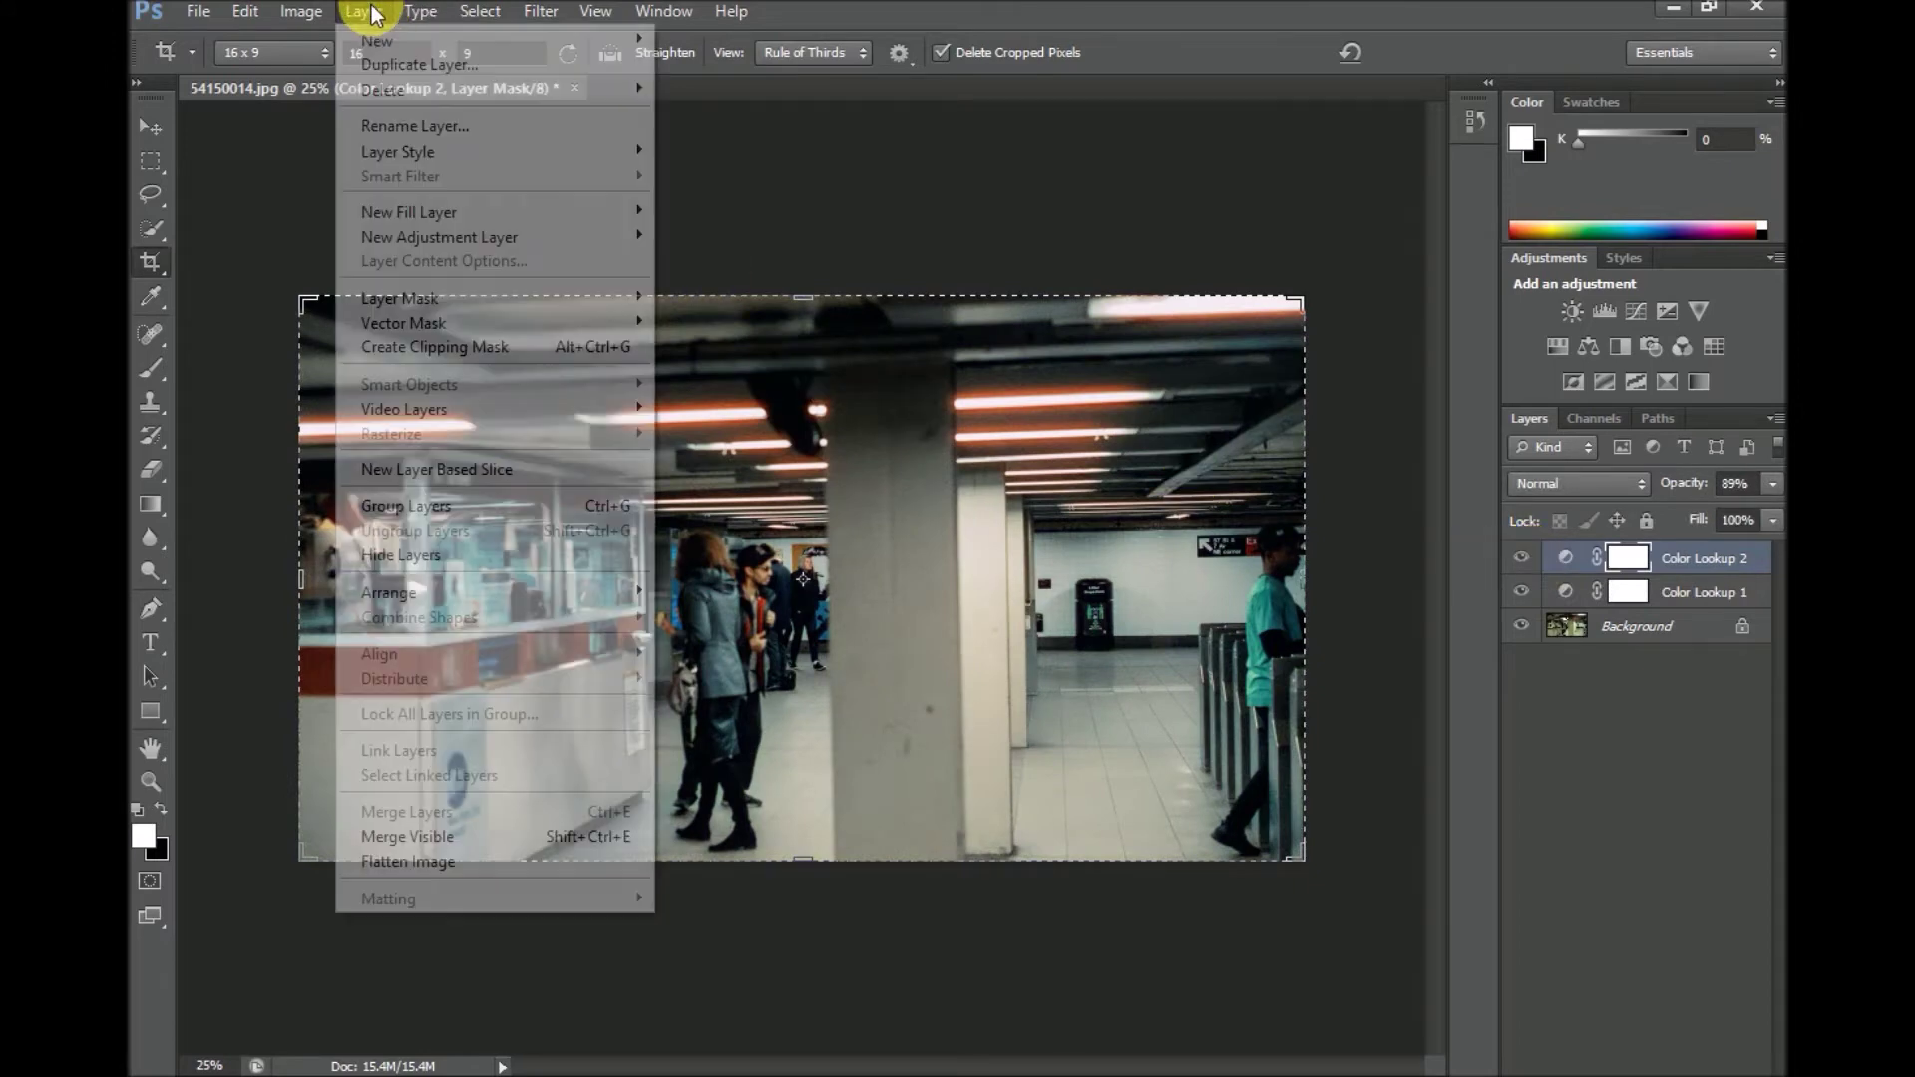
{"action": "left_click", "coordinate": [419, 860]}
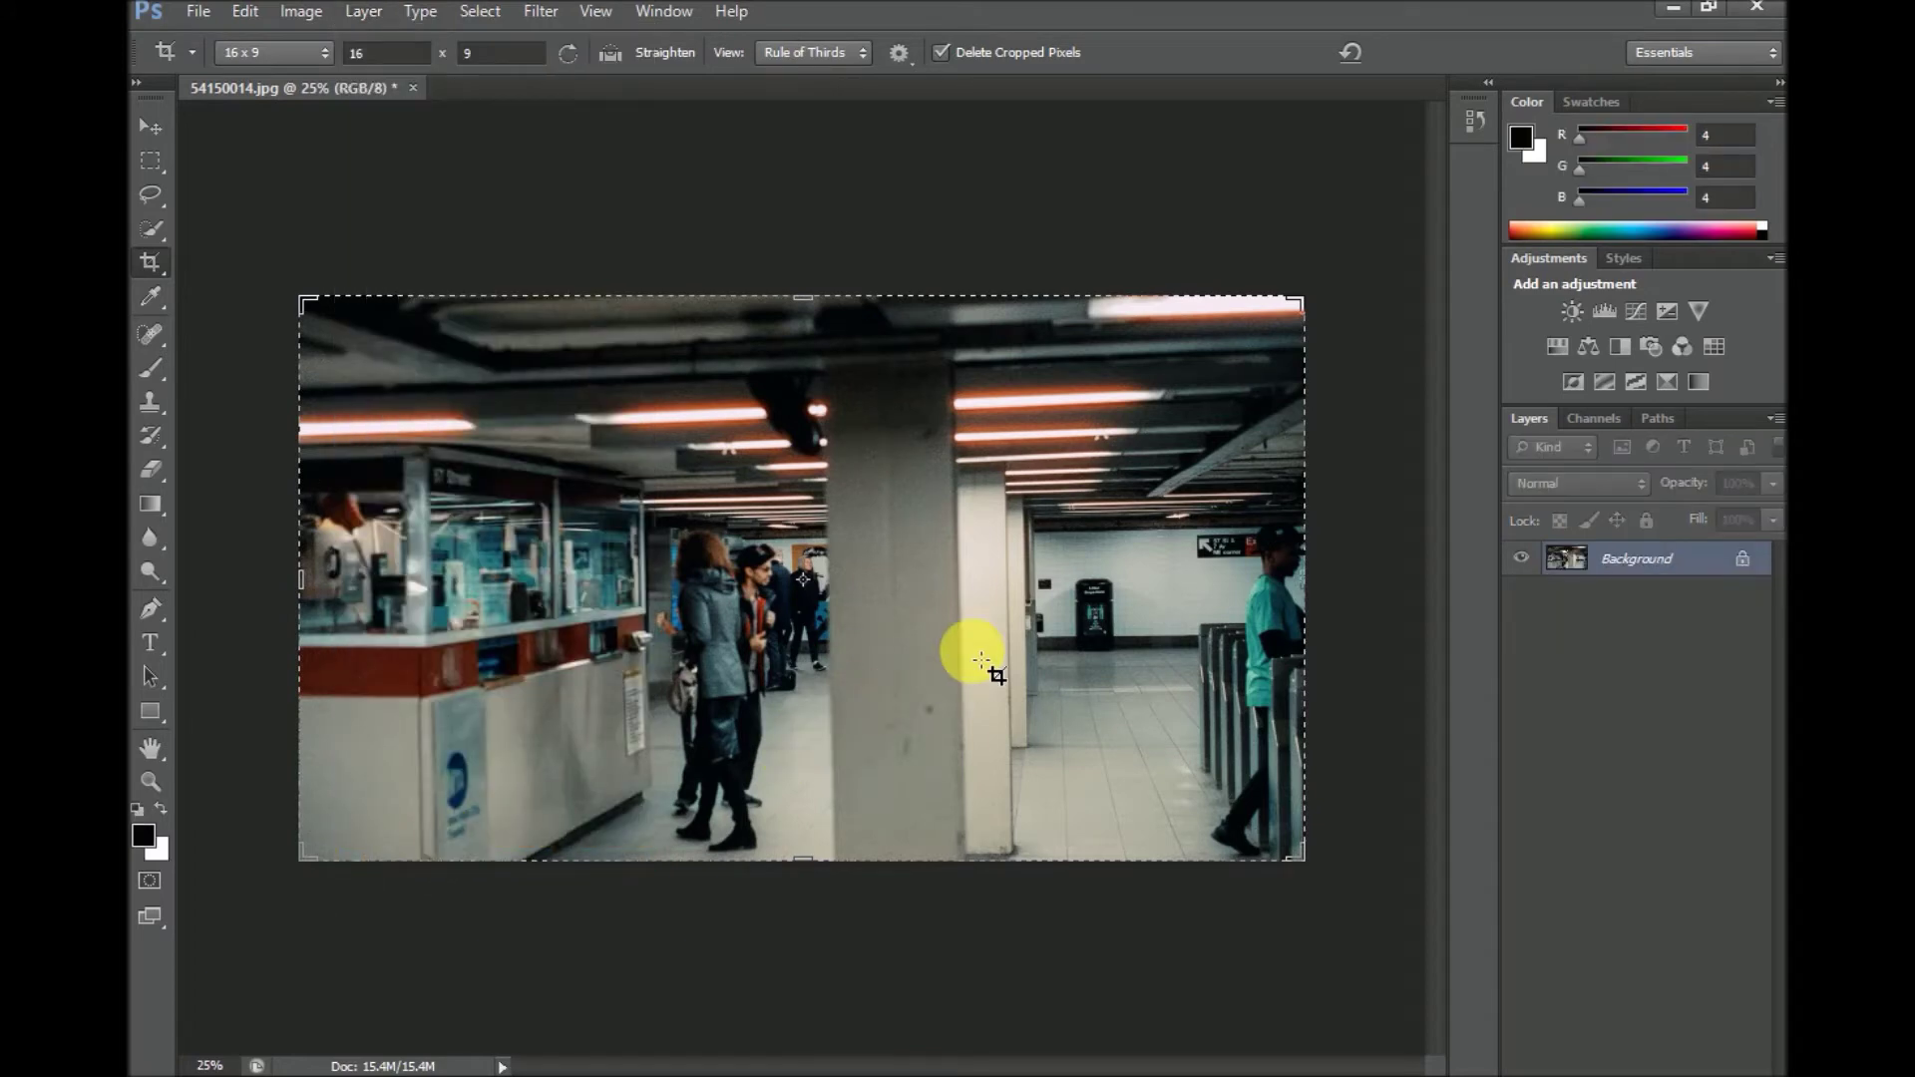
{"action": "left_click", "coordinate": [202, 20]}
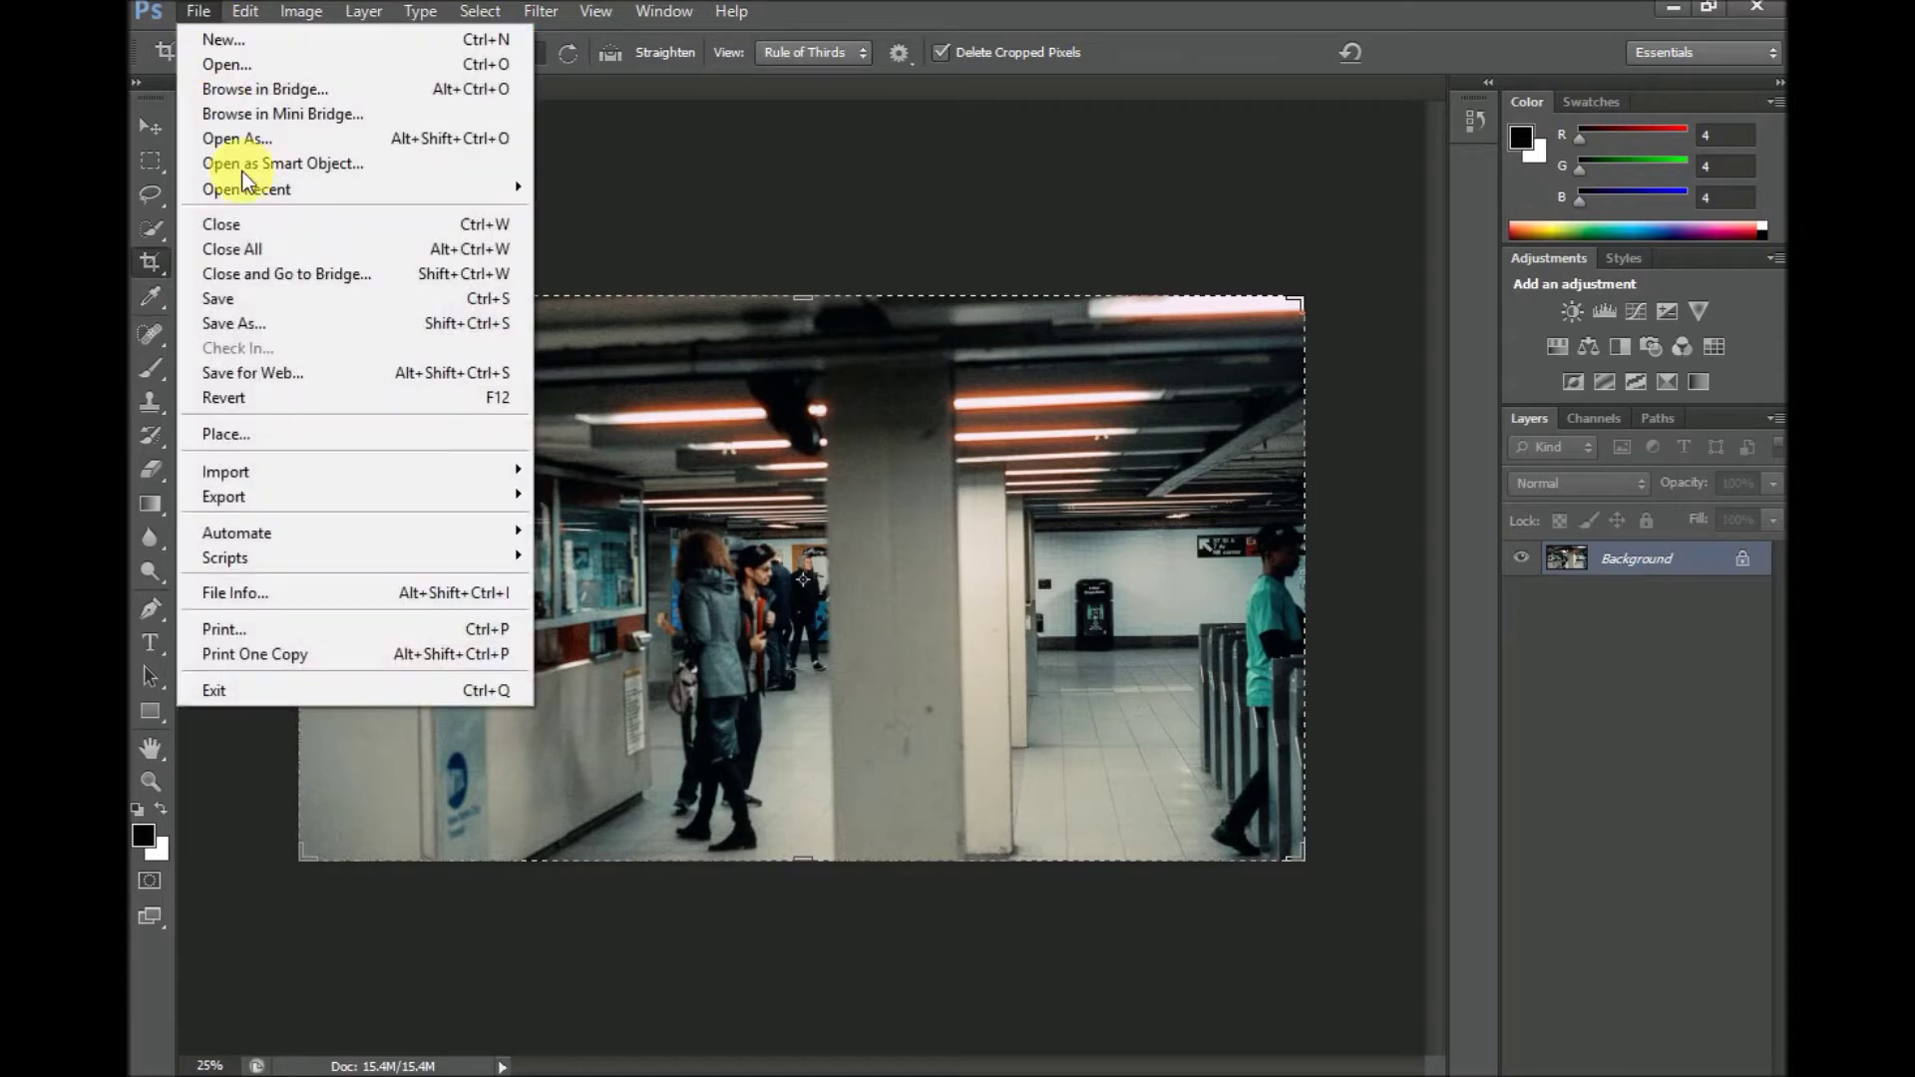
{"action": "left_click", "coordinate": [253, 320]}
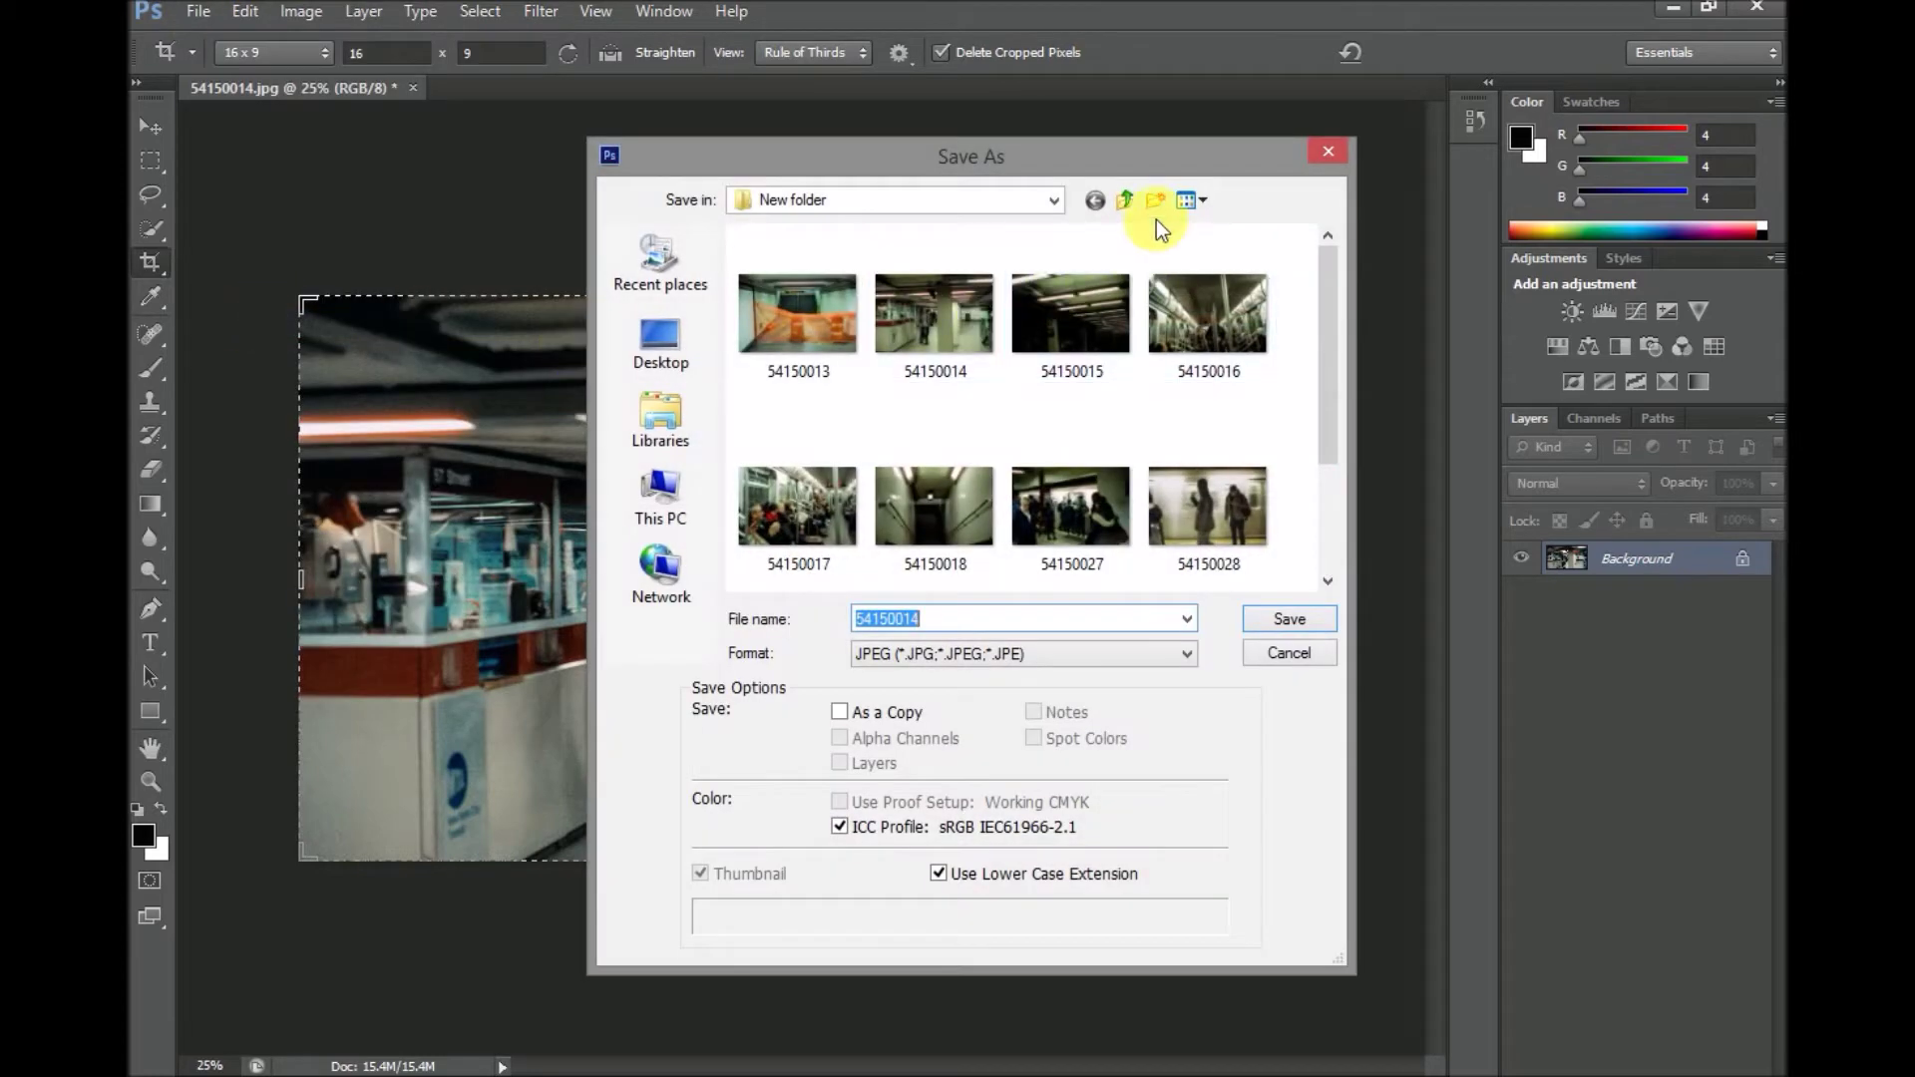
{"action": "left_click", "coordinate": [1127, 201]}
{"action": "double_click", "coordinate": [910, 297]}
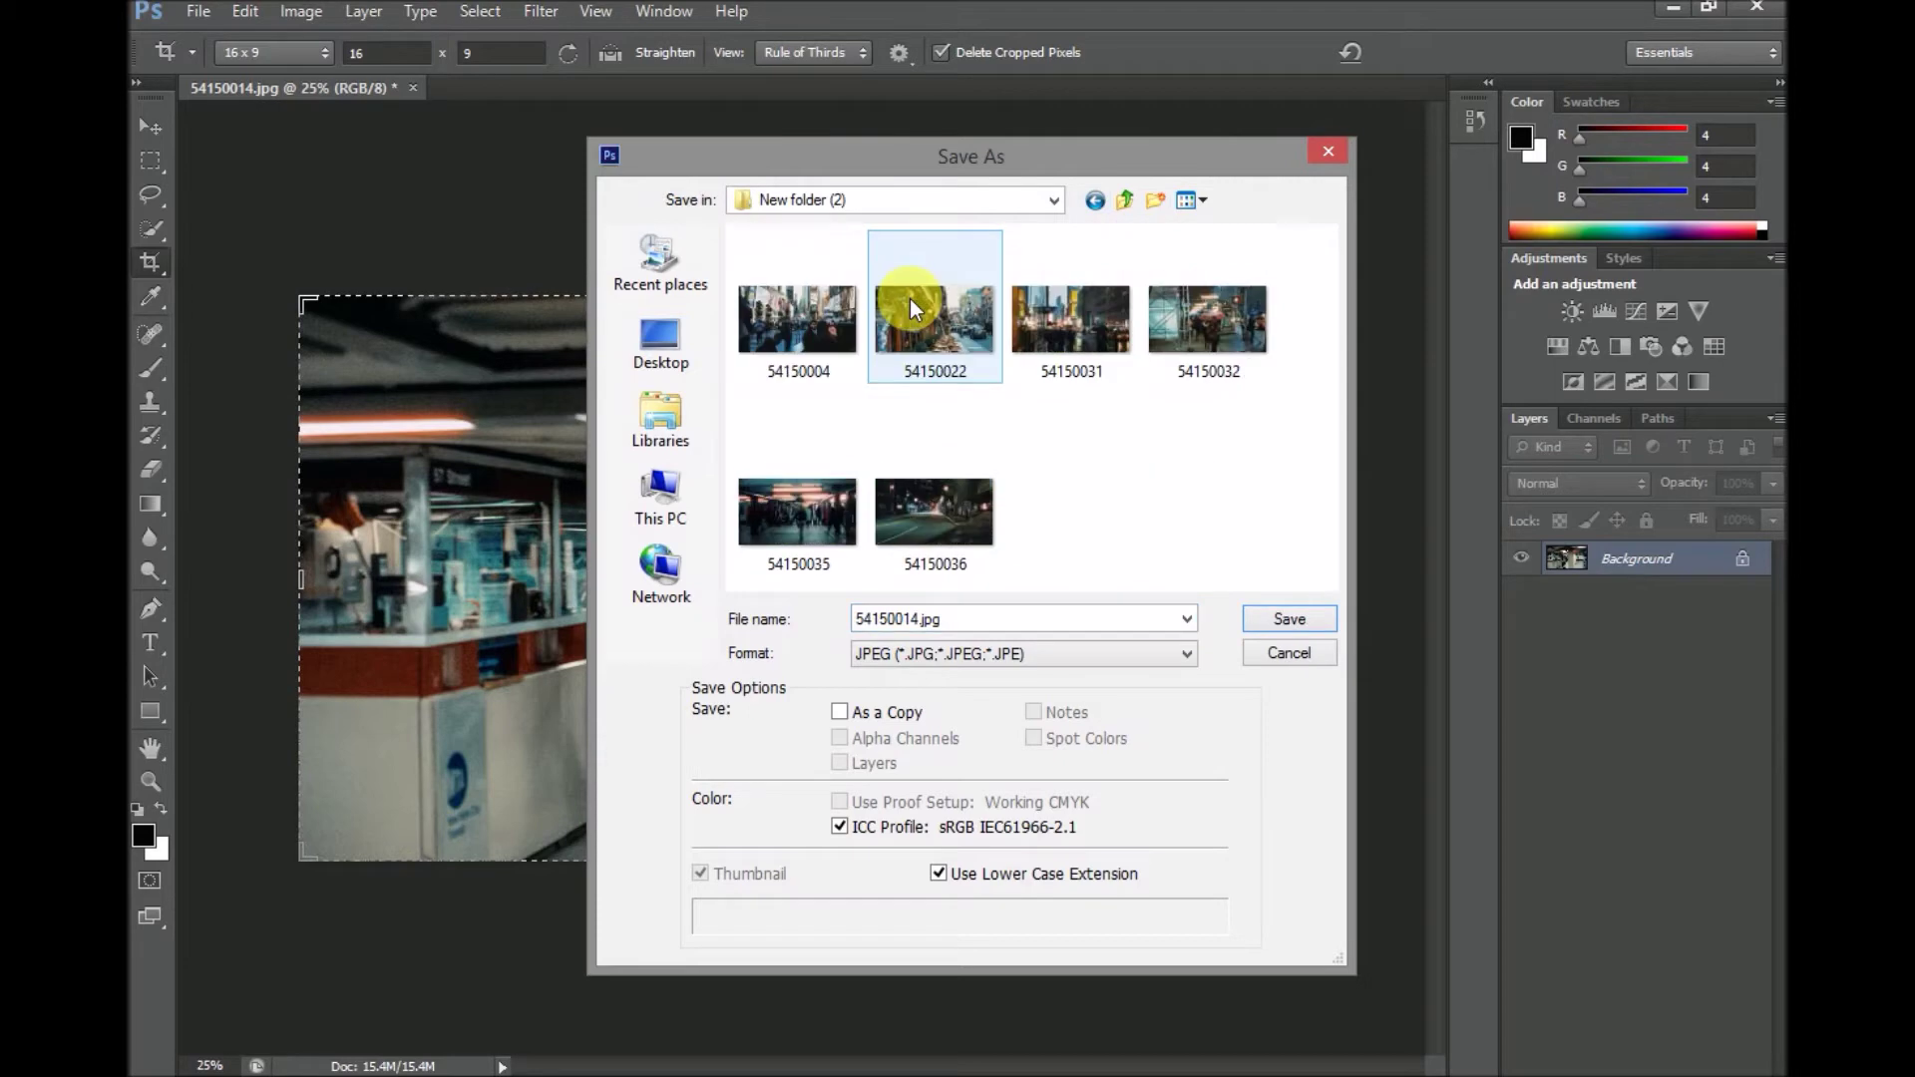
{"action": "left_click", "coordinate": [1291, 620]}
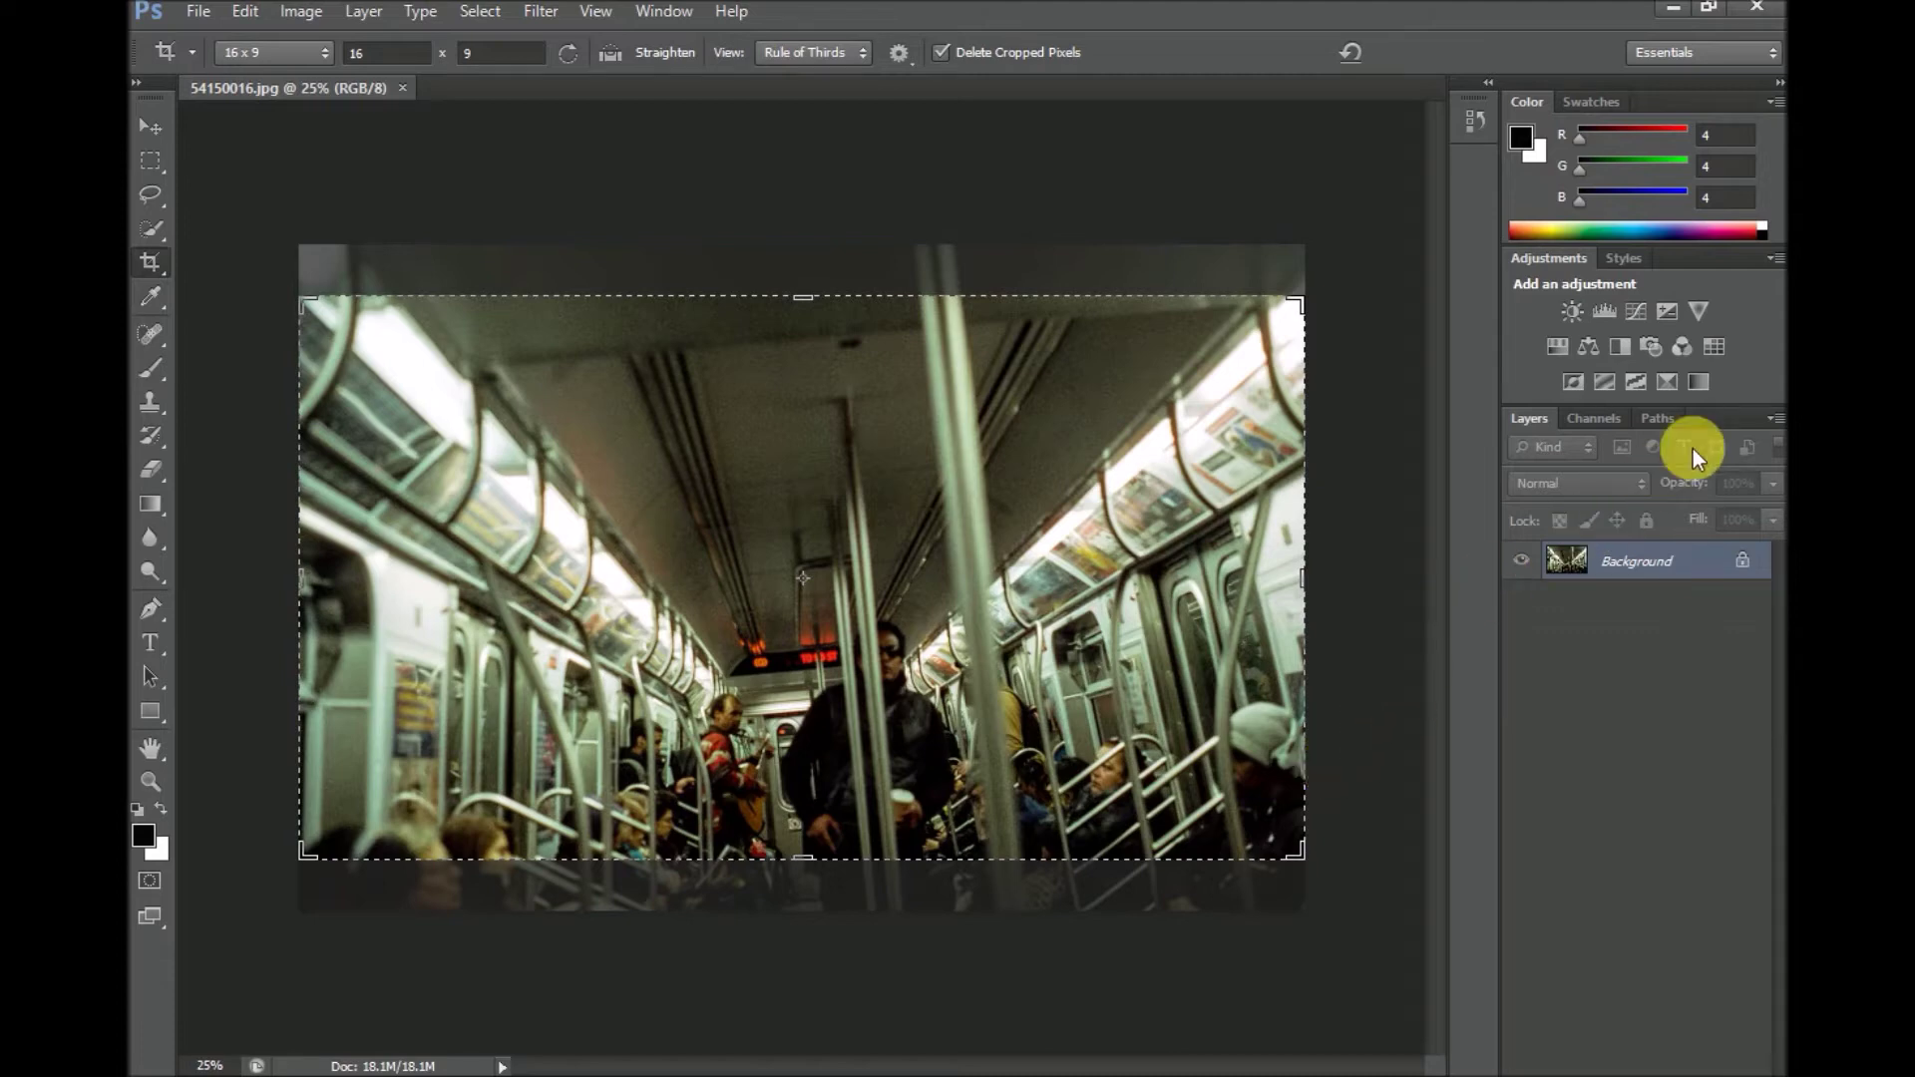
Add a Color Lookup layer and load the 3DL LUT U-BMDFILM-4K-ALEXA-LOG-C-LTL from the UTILITY folder's BMDFilm 4K to Alexa Log-C subfolder.
{"action": "left_click", "coordinate": [1716, 349]}
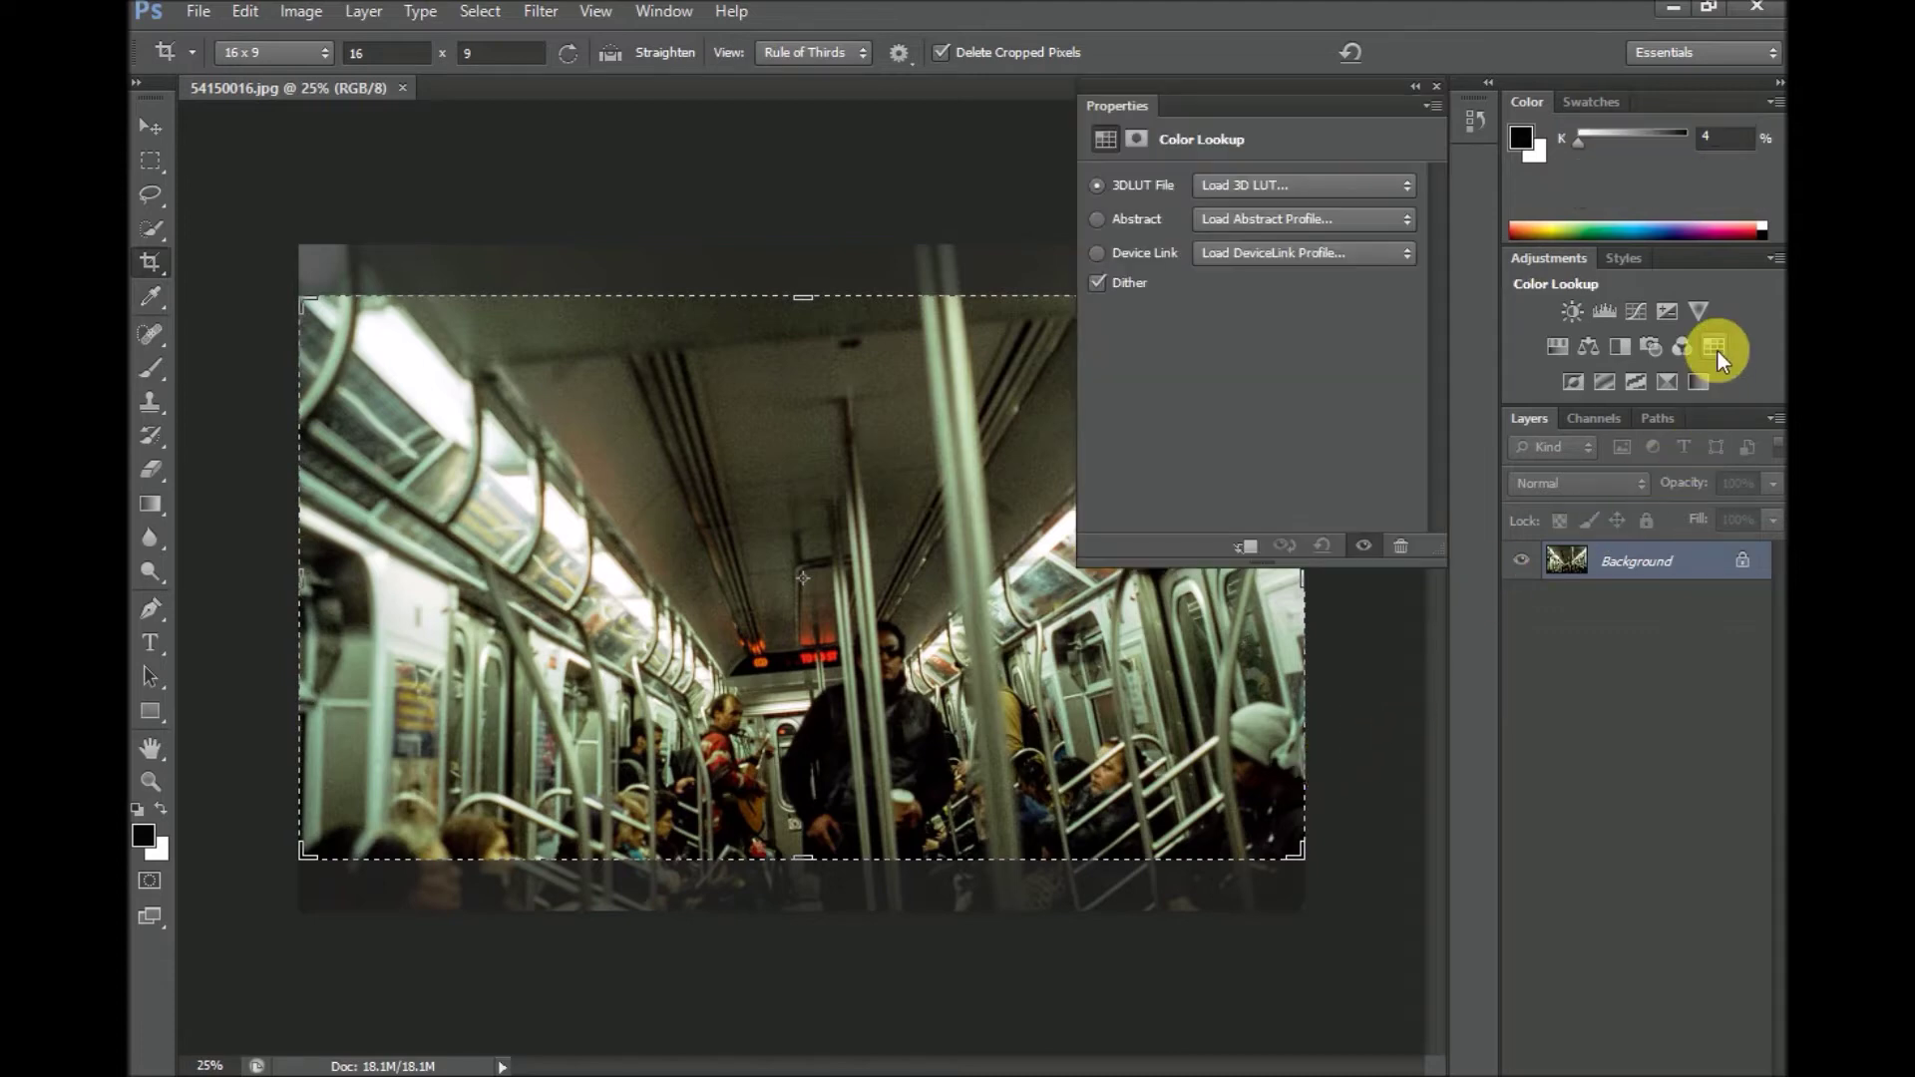
{"action": "left_click", "coordinate": [1416, 189]}
{"action": "left_click", "coordinate": [1399, 213]}
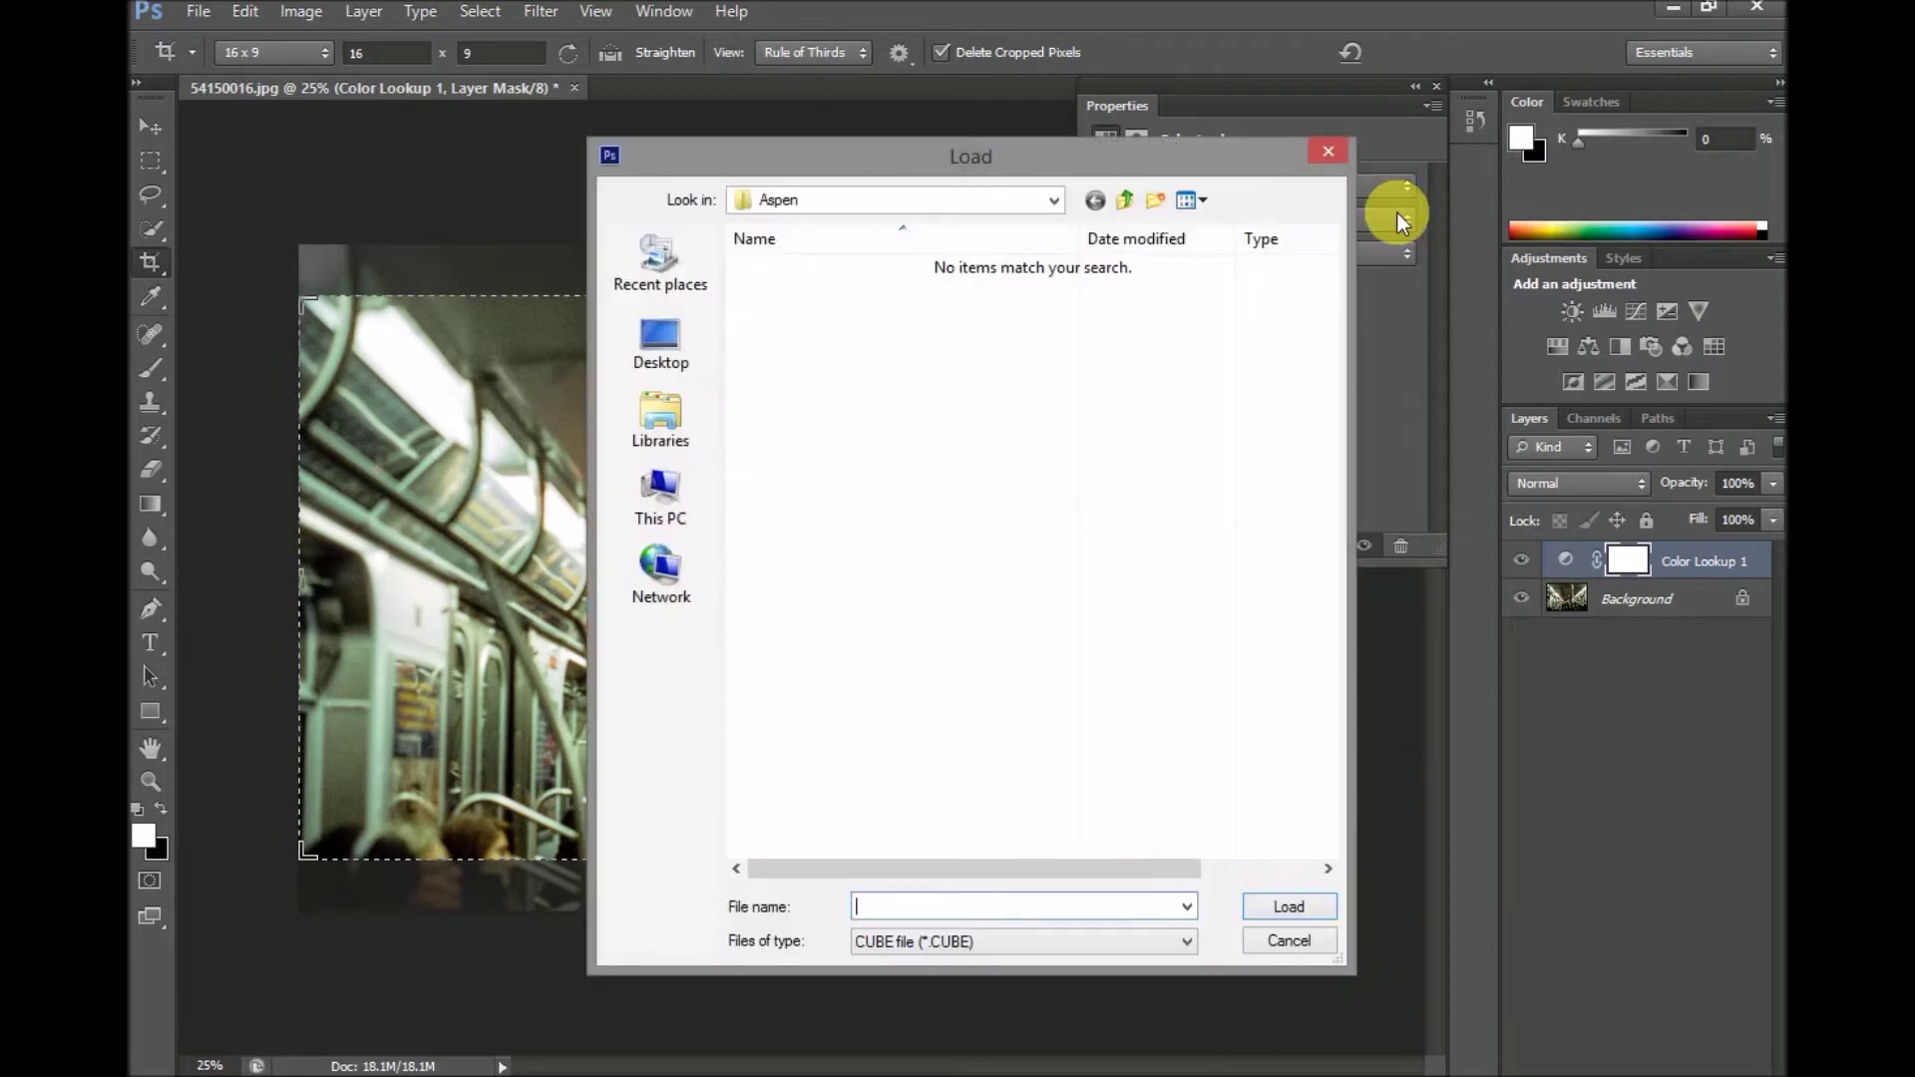
{"action": "left_click", "coordinate": [1128, 202]}
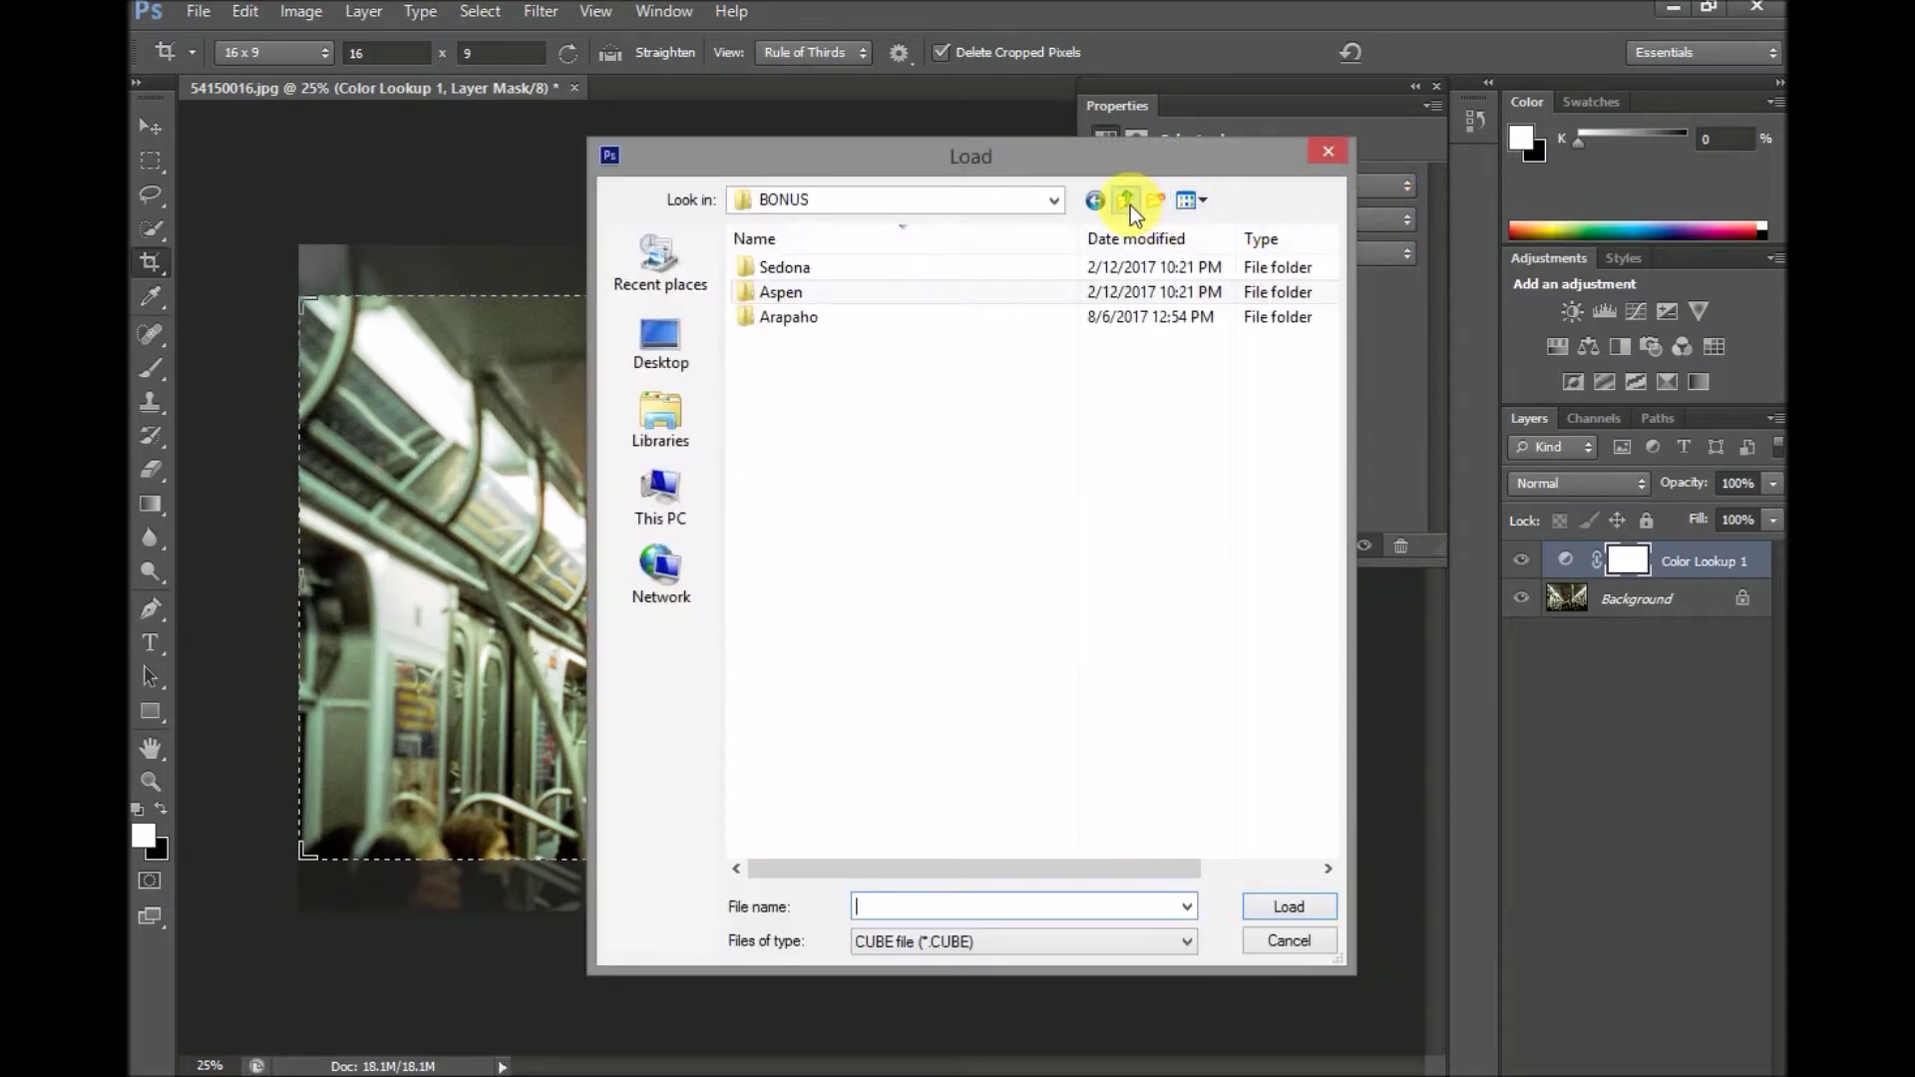
{"action": "left_click", "coordinate": [1127, 203]}
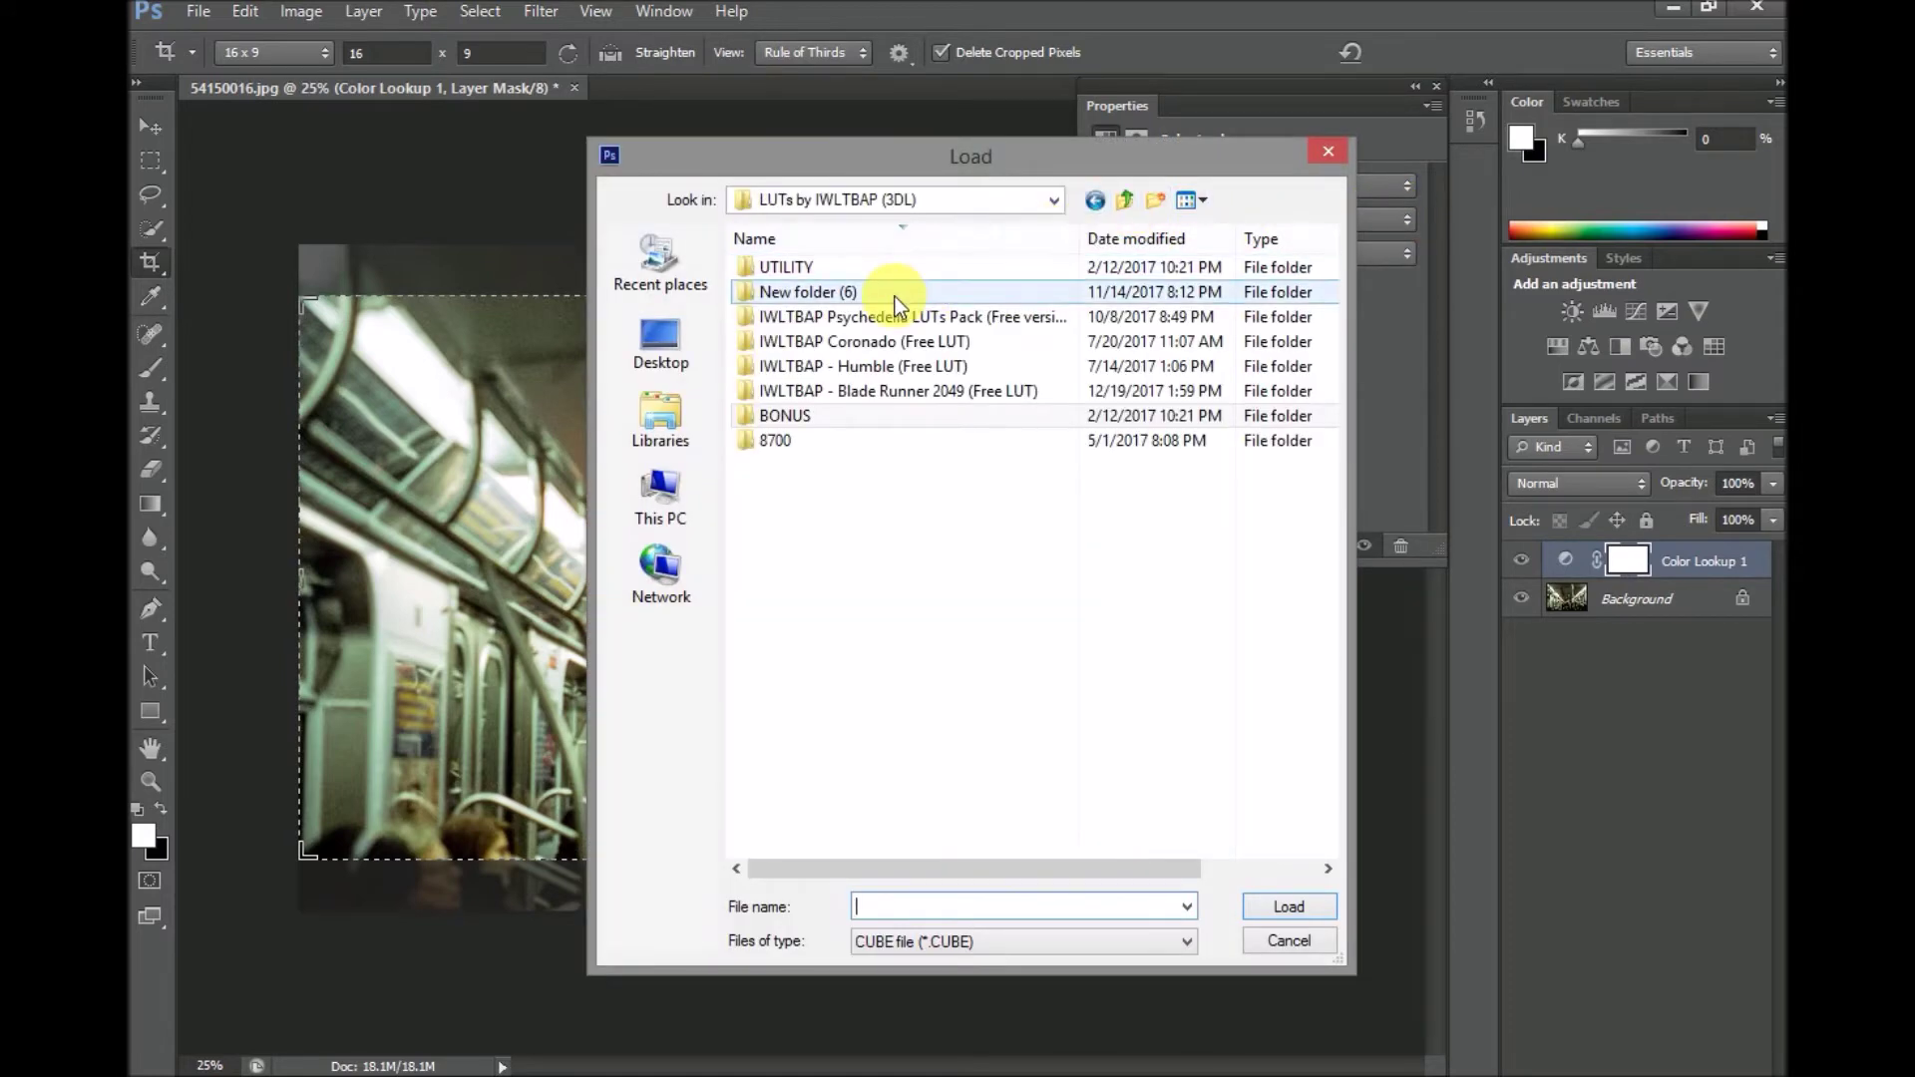
{"action": "double_click", "coordinate": [890, 266]}
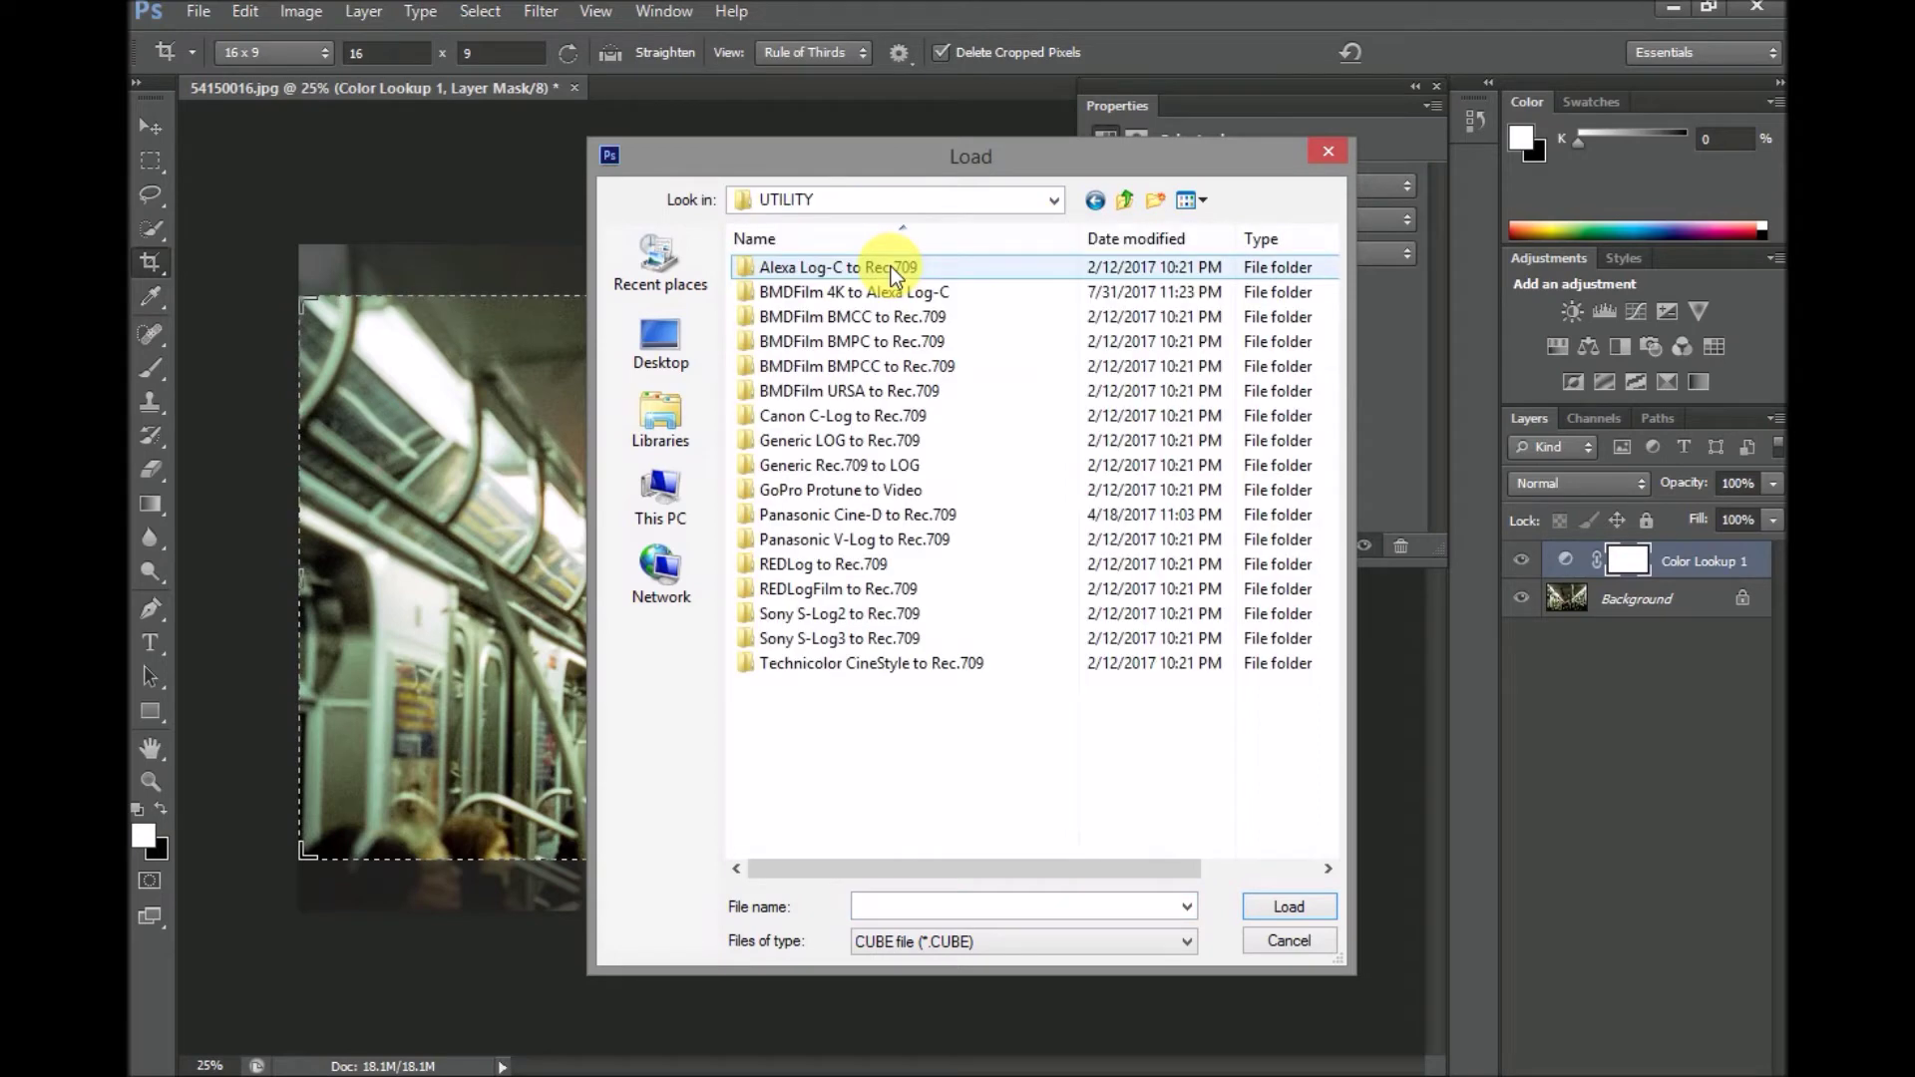
{"action": "double_click", "coordinate": [890, 288]}
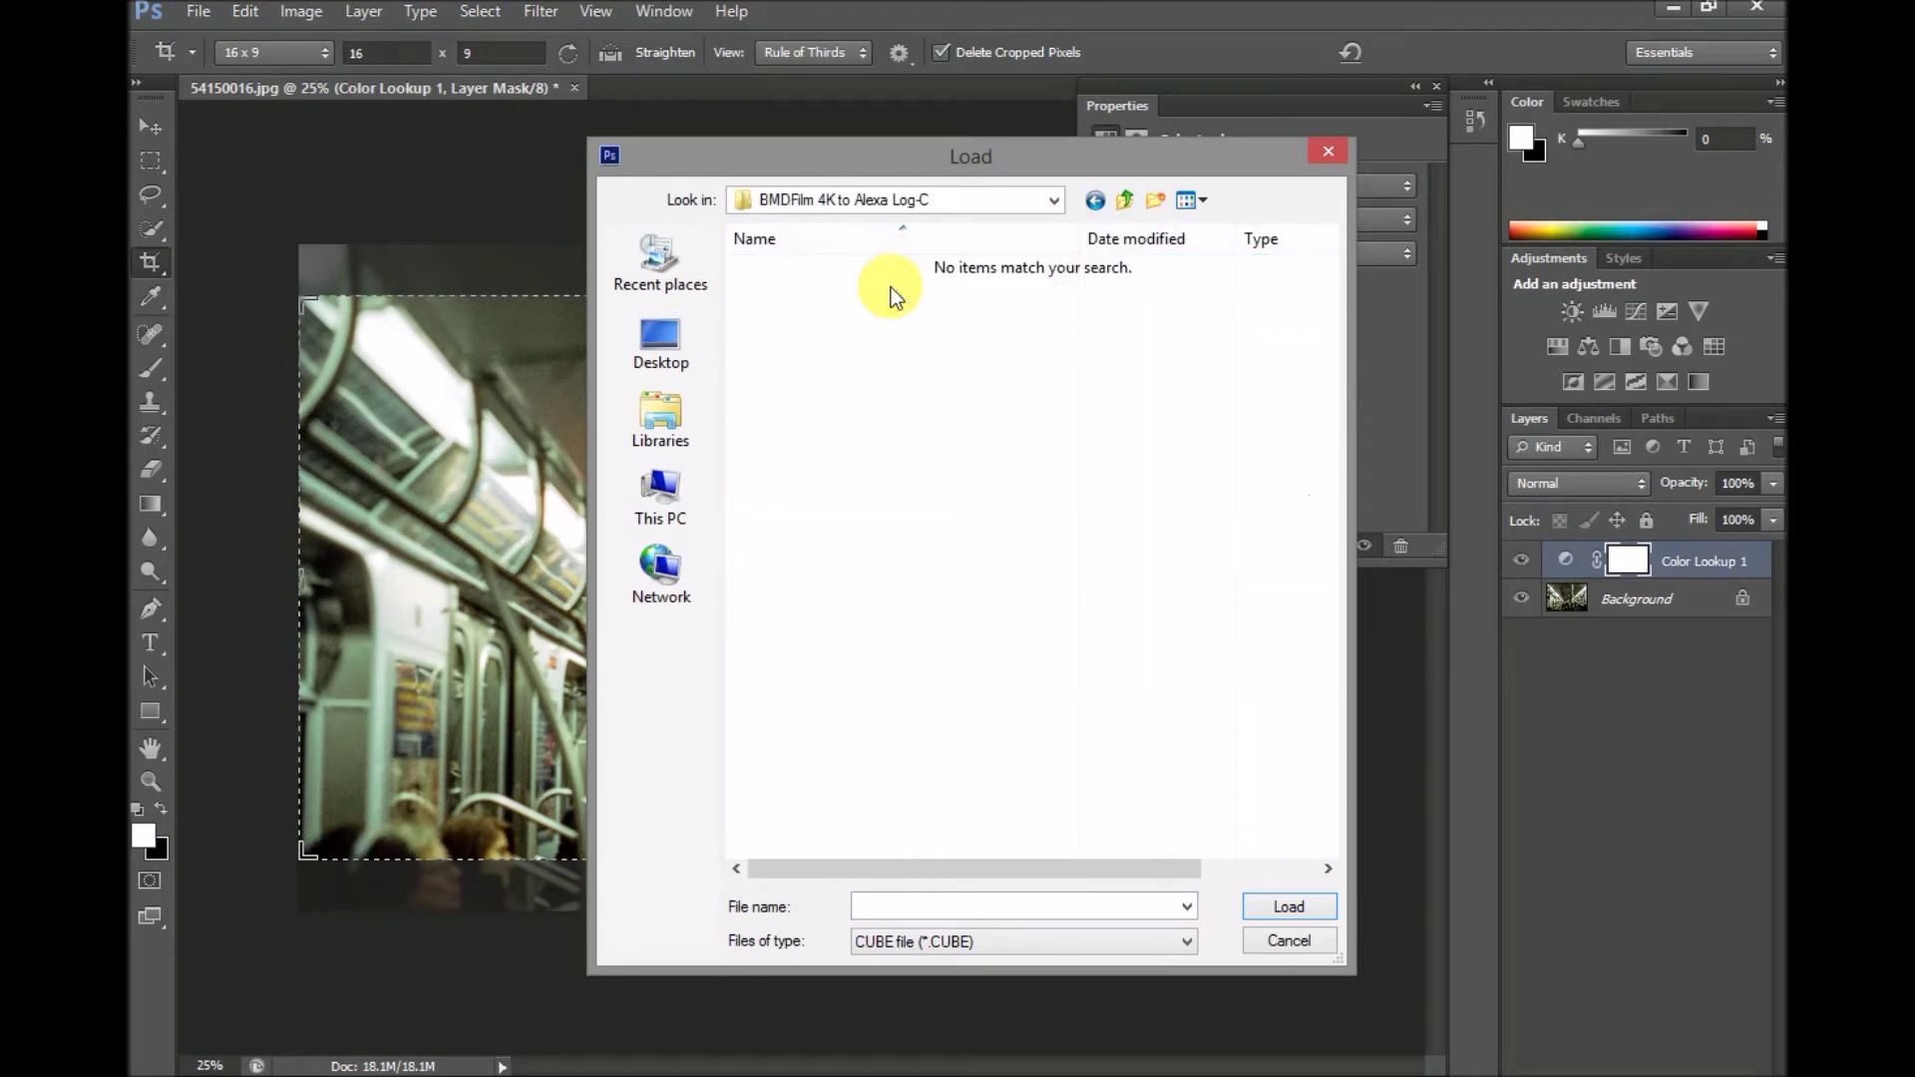
{"action": "left_click", "coordinate": [1176, 943]}
{"action": "left_click", "coordinate": [1099, 982]}
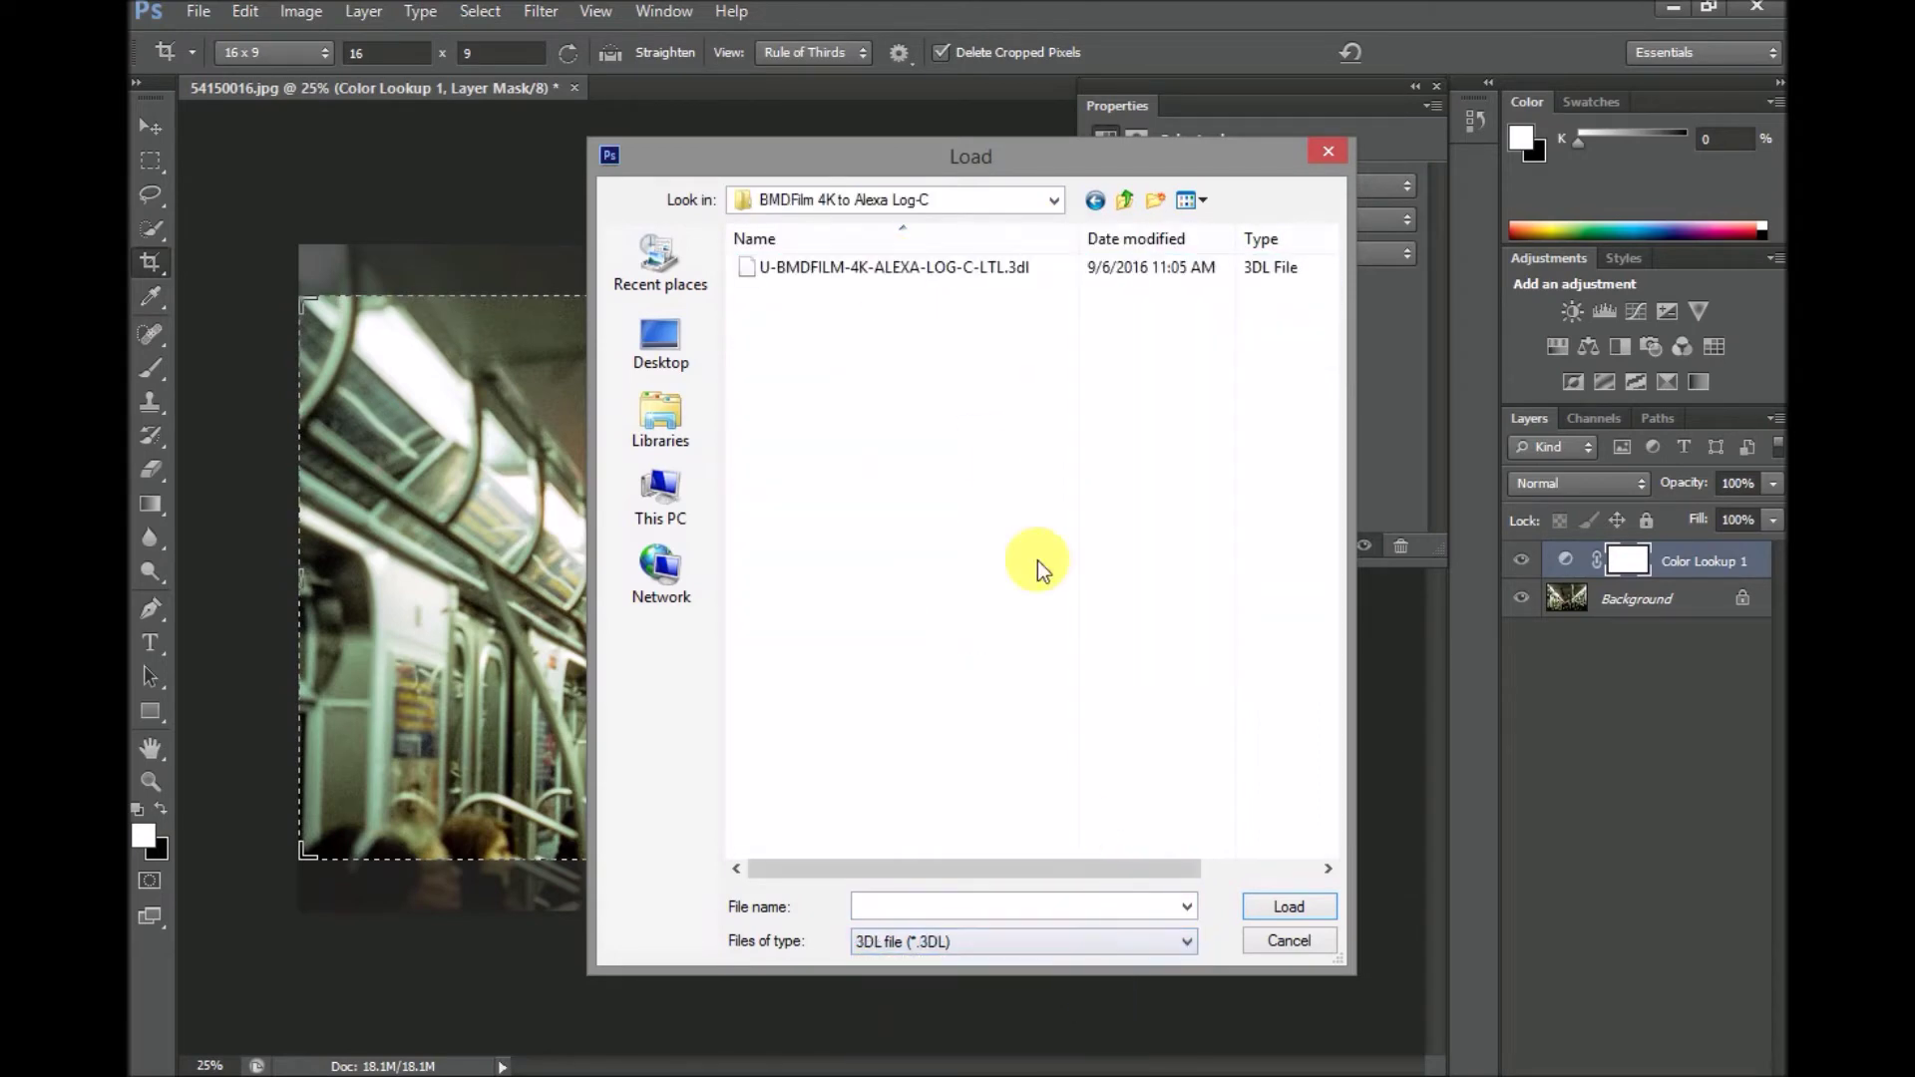
{"action": "left_click", "coordinate": [938, 270]}
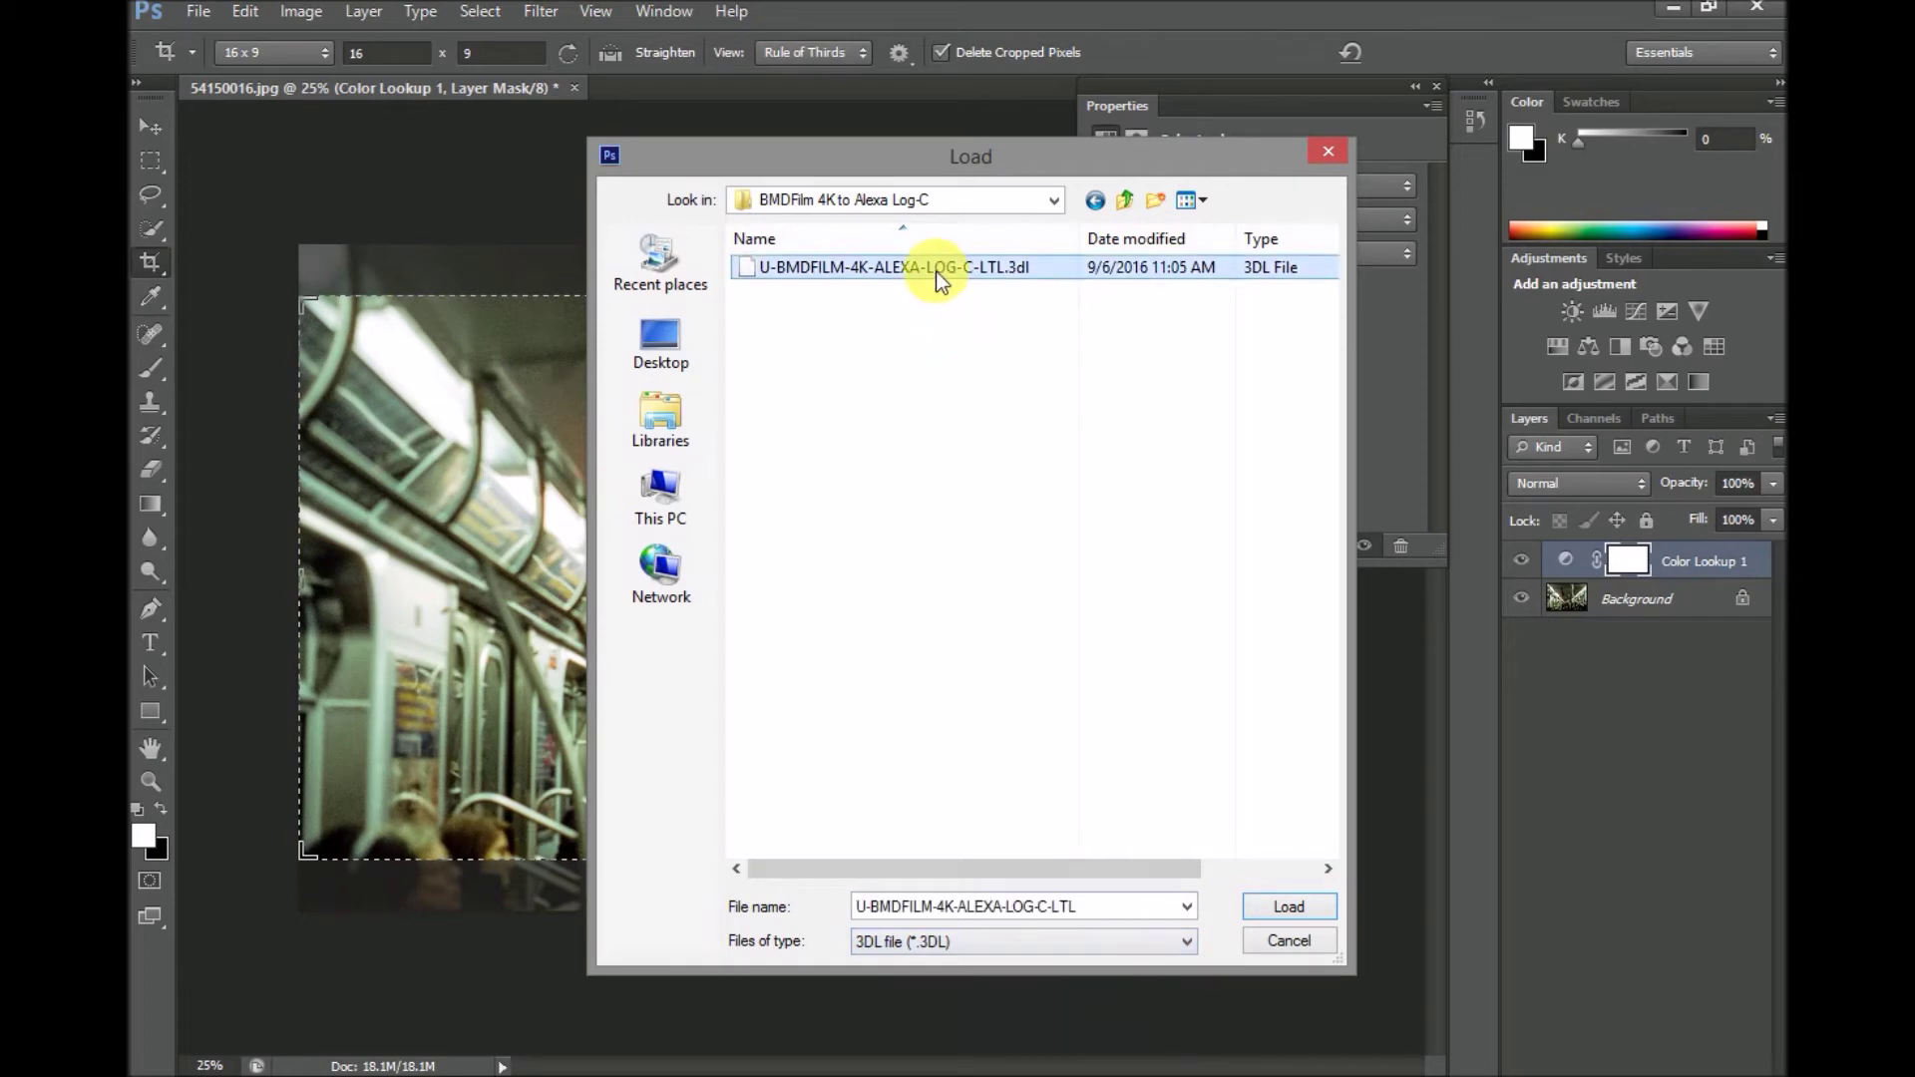
{"action": "left_click", "coordinate": [1272, 912]}
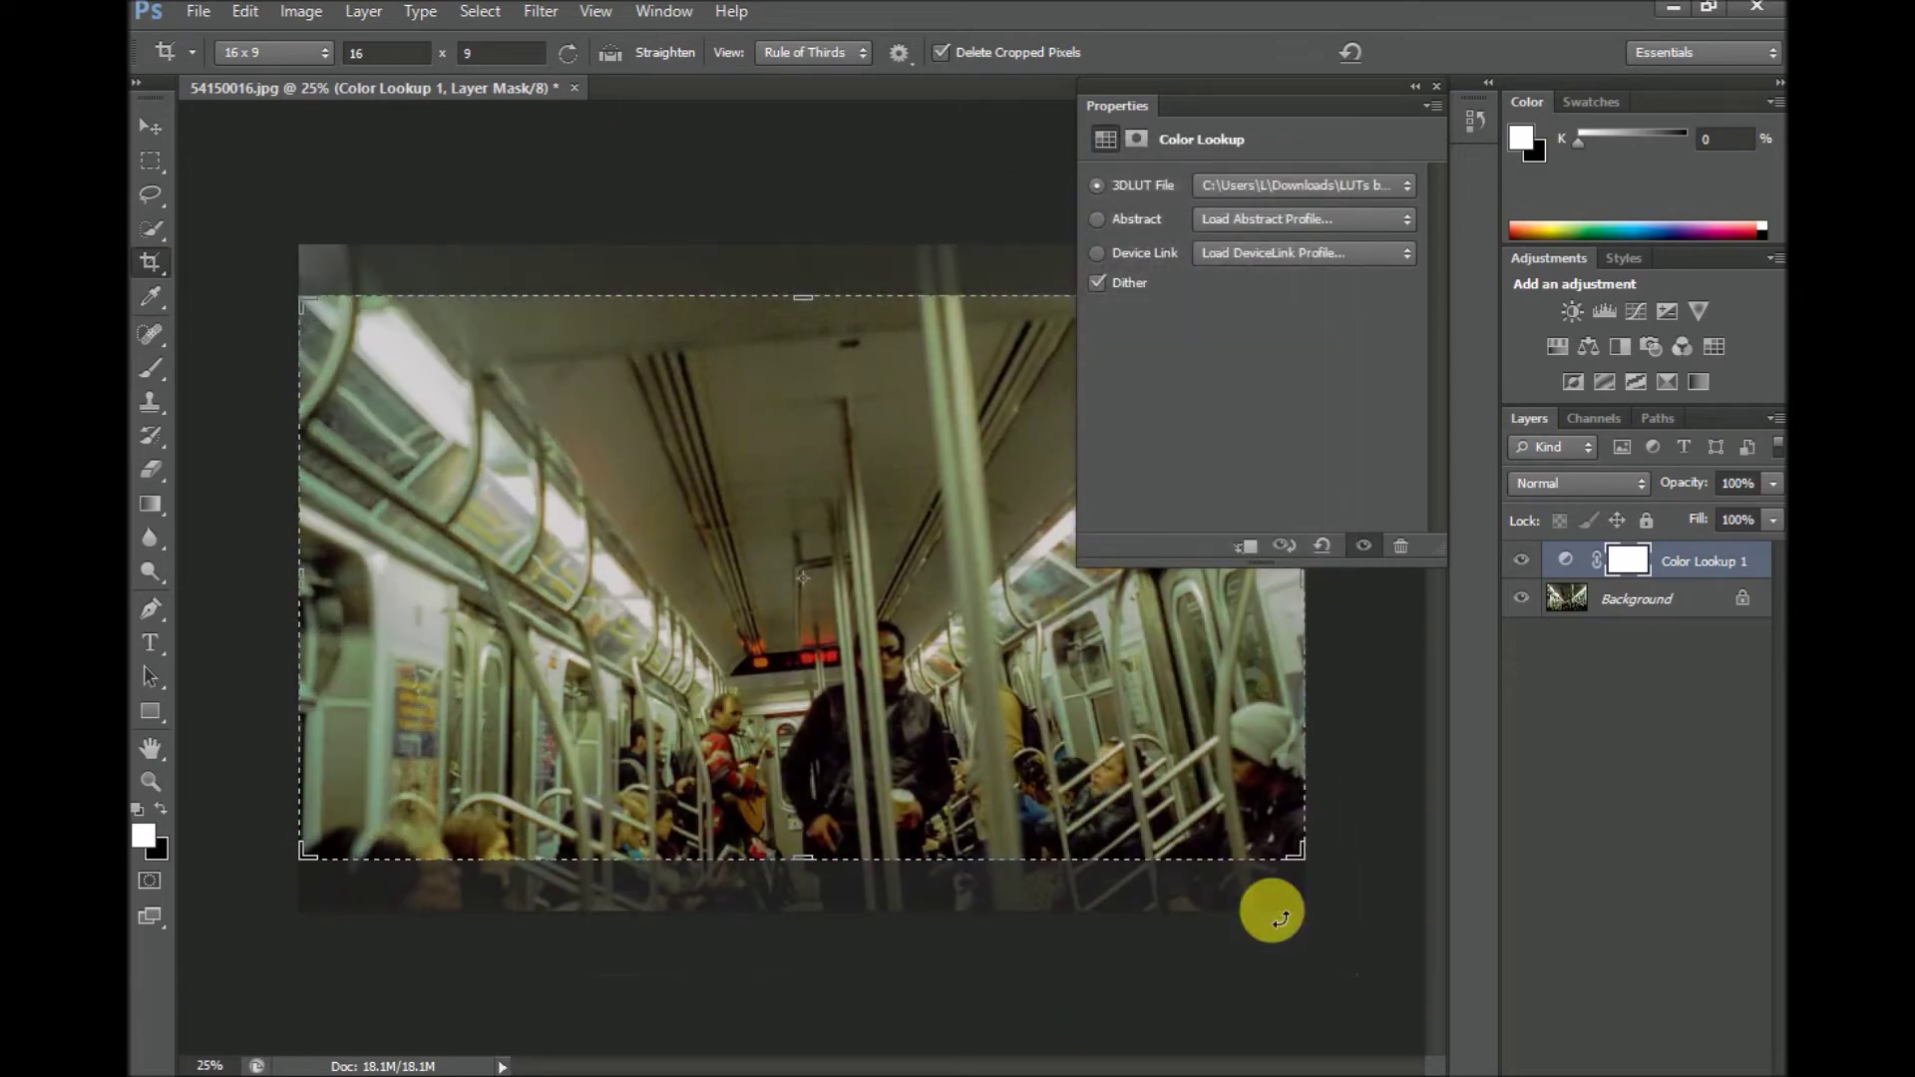
Compare the photo with and without the Color Lookup 1 layer, leaving the layer visible.
{"action": "left_click", "coordinate": [1521, 561]}
{"action": "left_click", "coordinate": [1523, 561]}
{"action": "left_click", "coordinate": [1523, 562]}
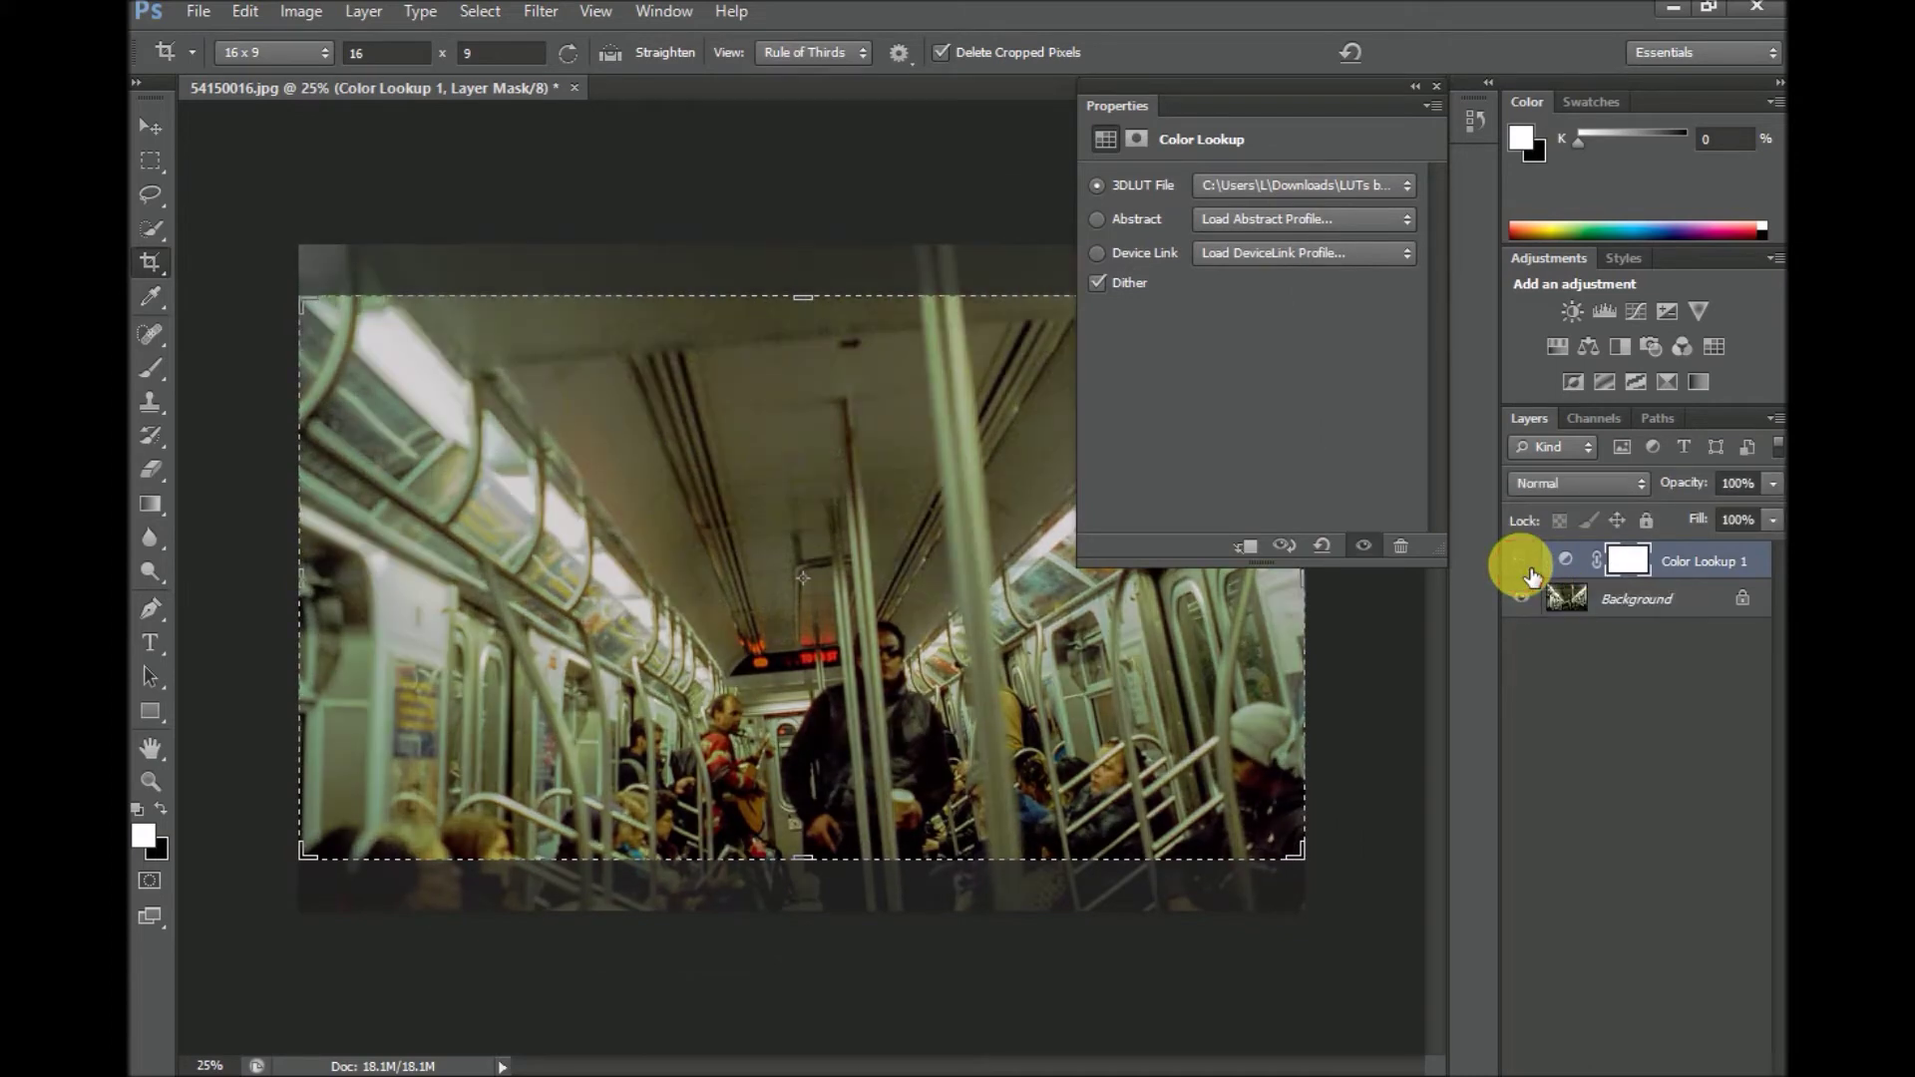
{"action": "left_click", "coordinate": [1524, 562]}
{"action": "left_click", "coordinate": [1524, 562]}
Add a second Color Lookup layer and load a 3DL LUT from the Aspen subfolder of the BONUS folder.
{"action": "left_click", "coordinate": [1706, 349]}
{"action": "left_click", "coordinate": [1412, 184]}
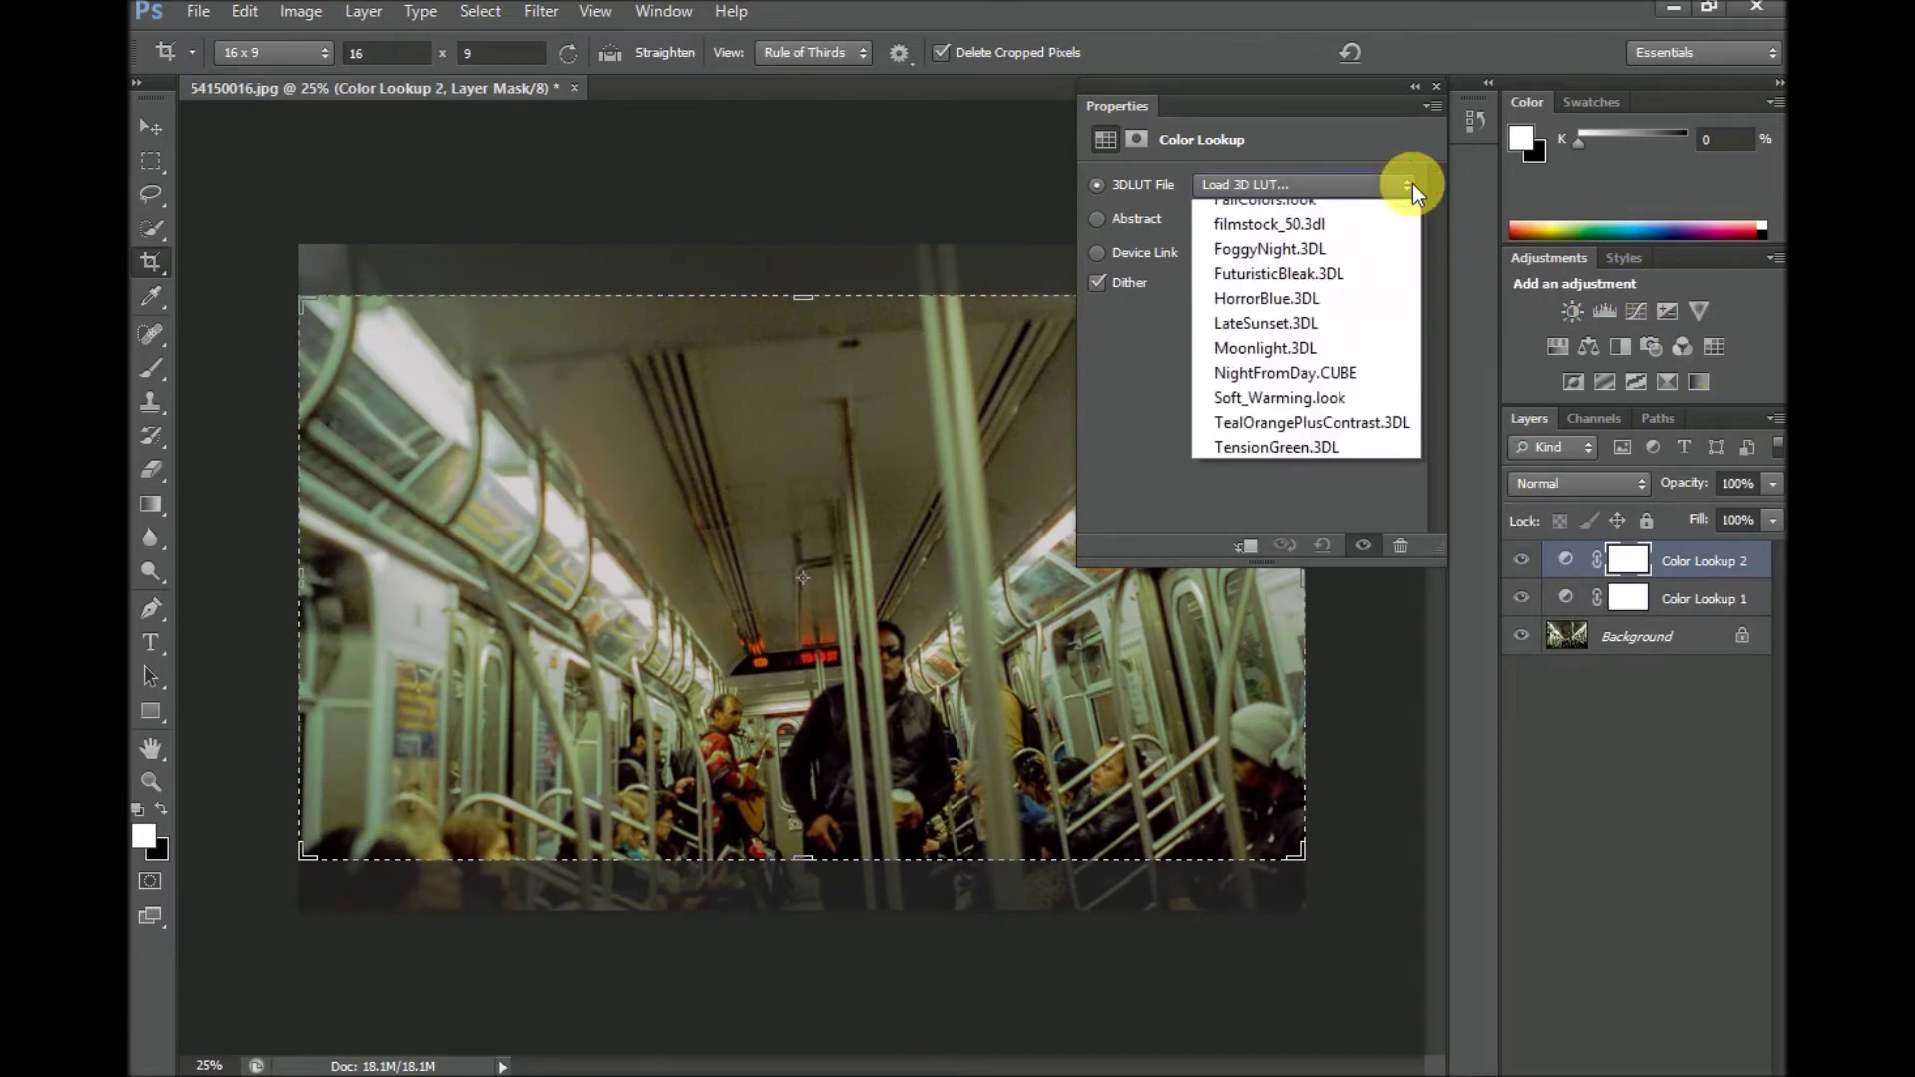
{"action": "left_click", "coordinate": [1392, 205]}
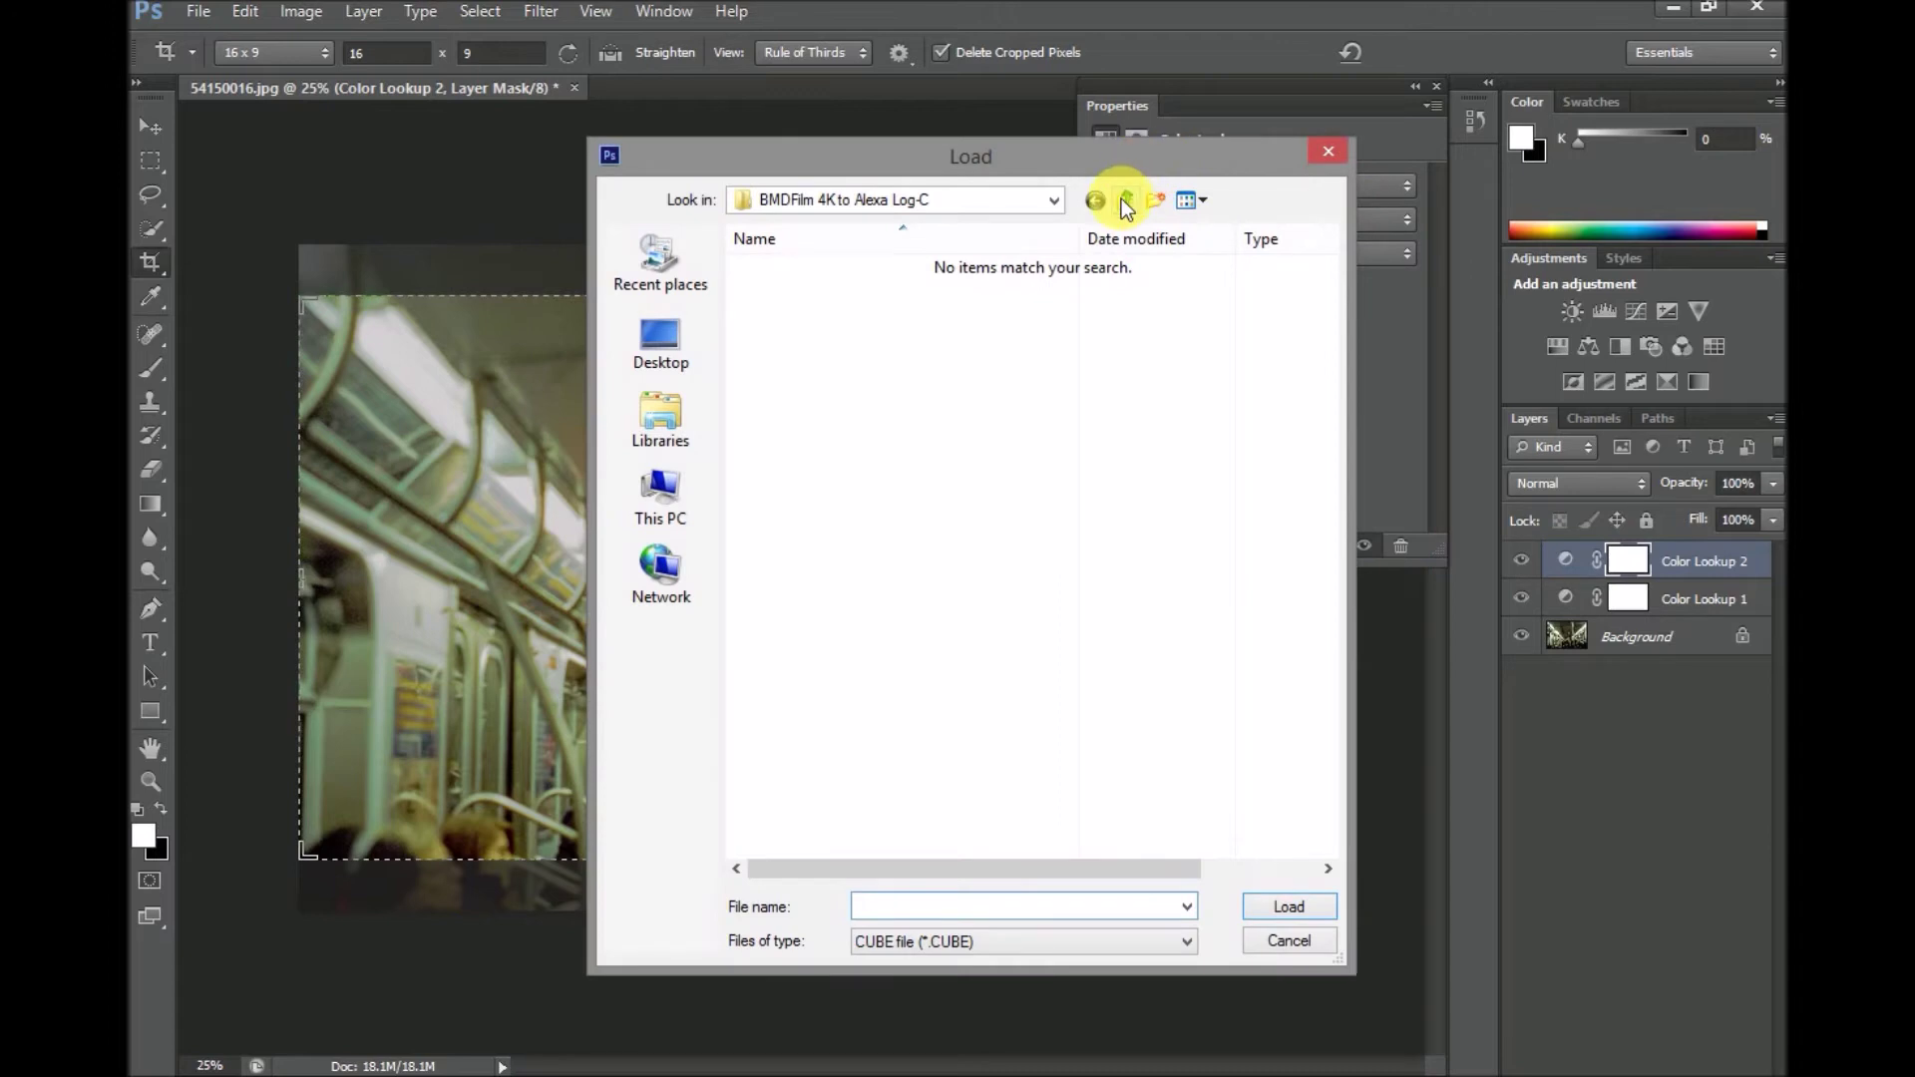
{"action": "left_click", "coordinate": [1128, 199]}
{"action": "left_click", "coordinate": [1126, 202]}
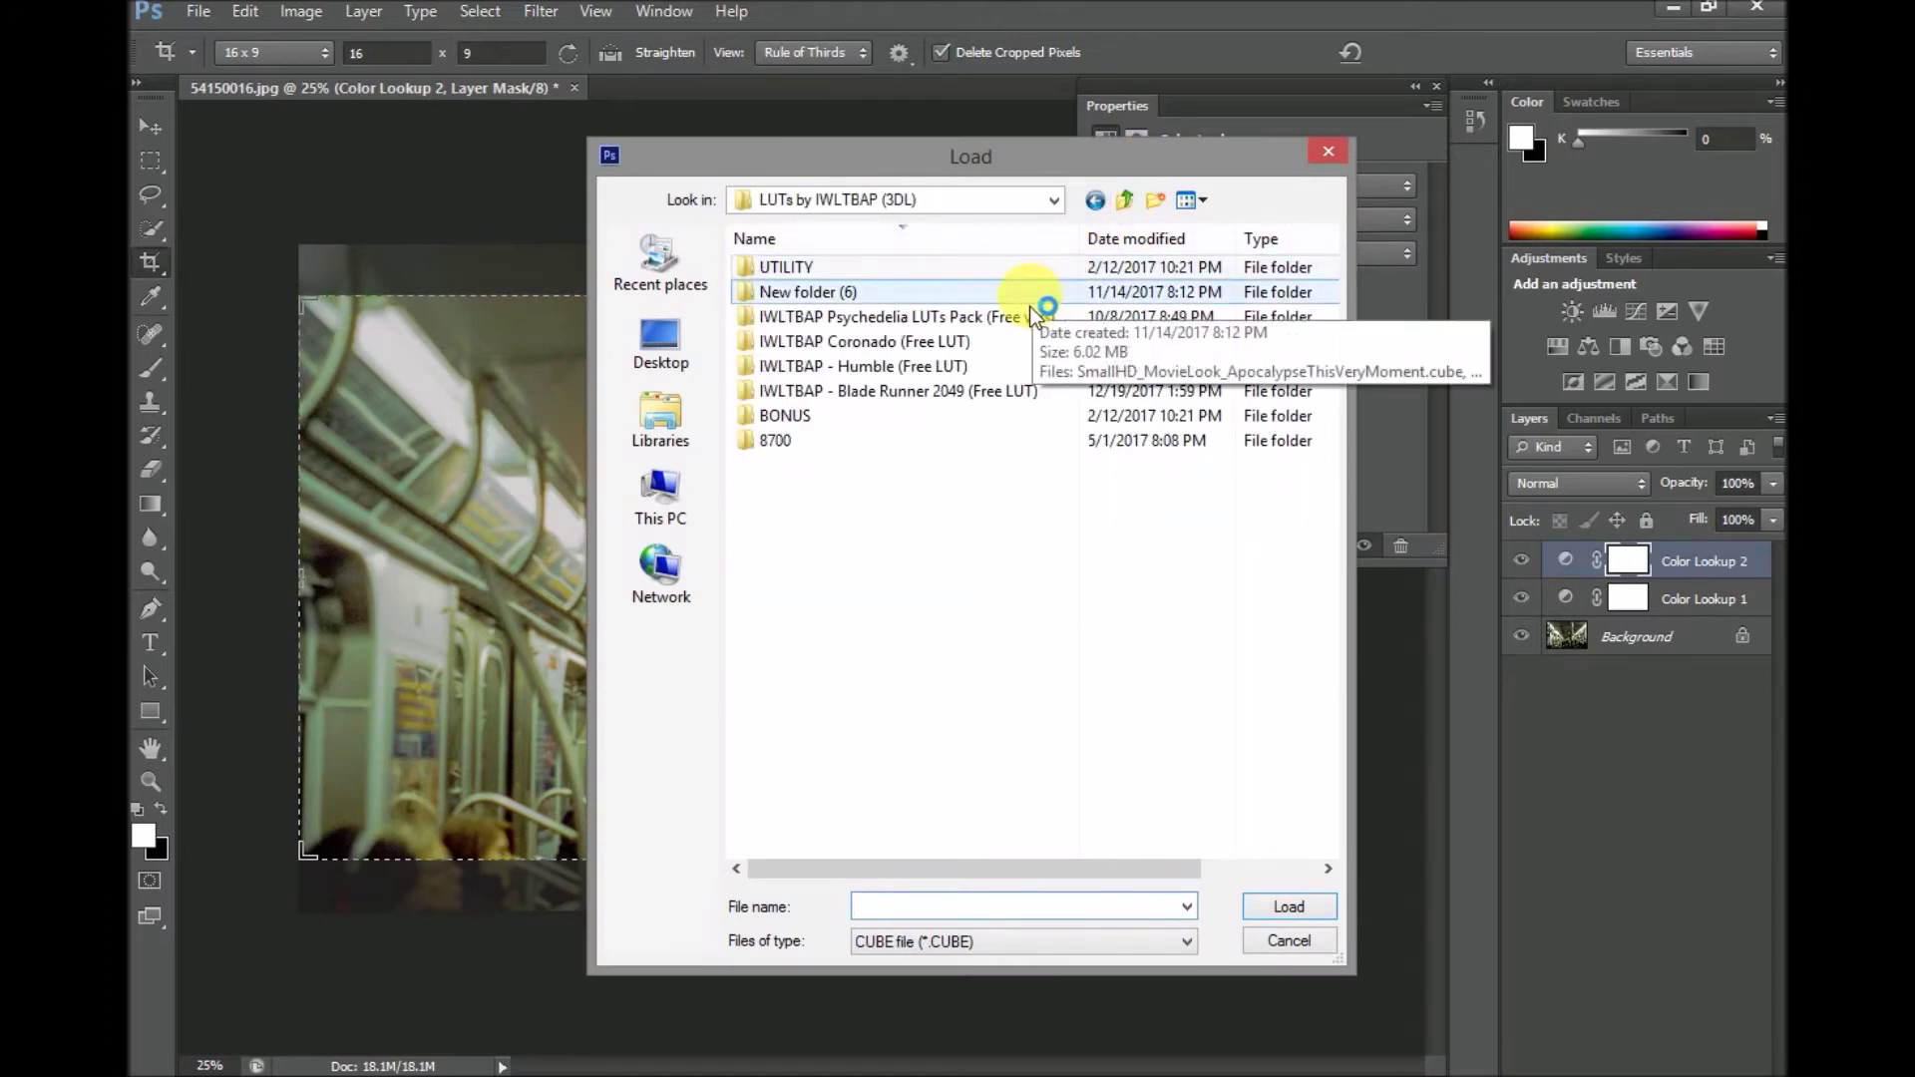
{"action": "double_click", "coordinate": [955, 414]}
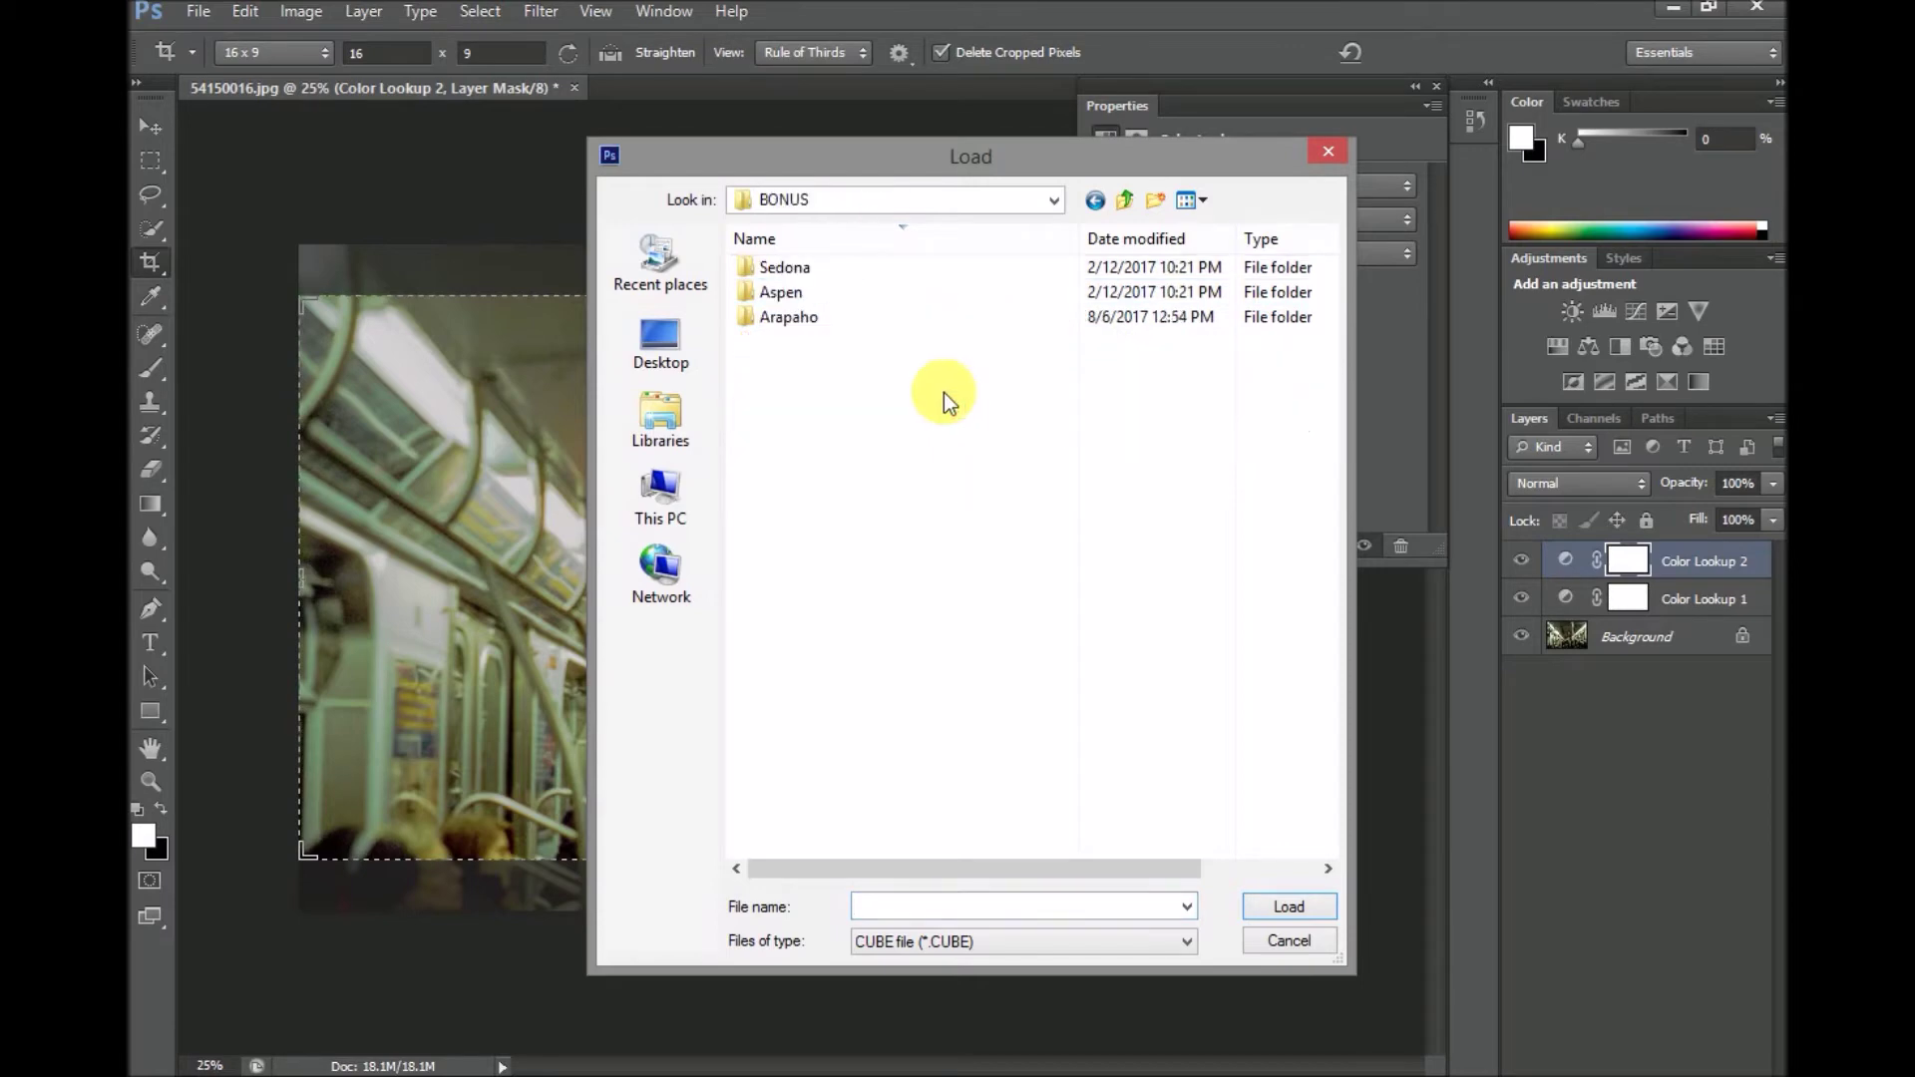
{"action": "double_click", "coordinate": [871, 292]}
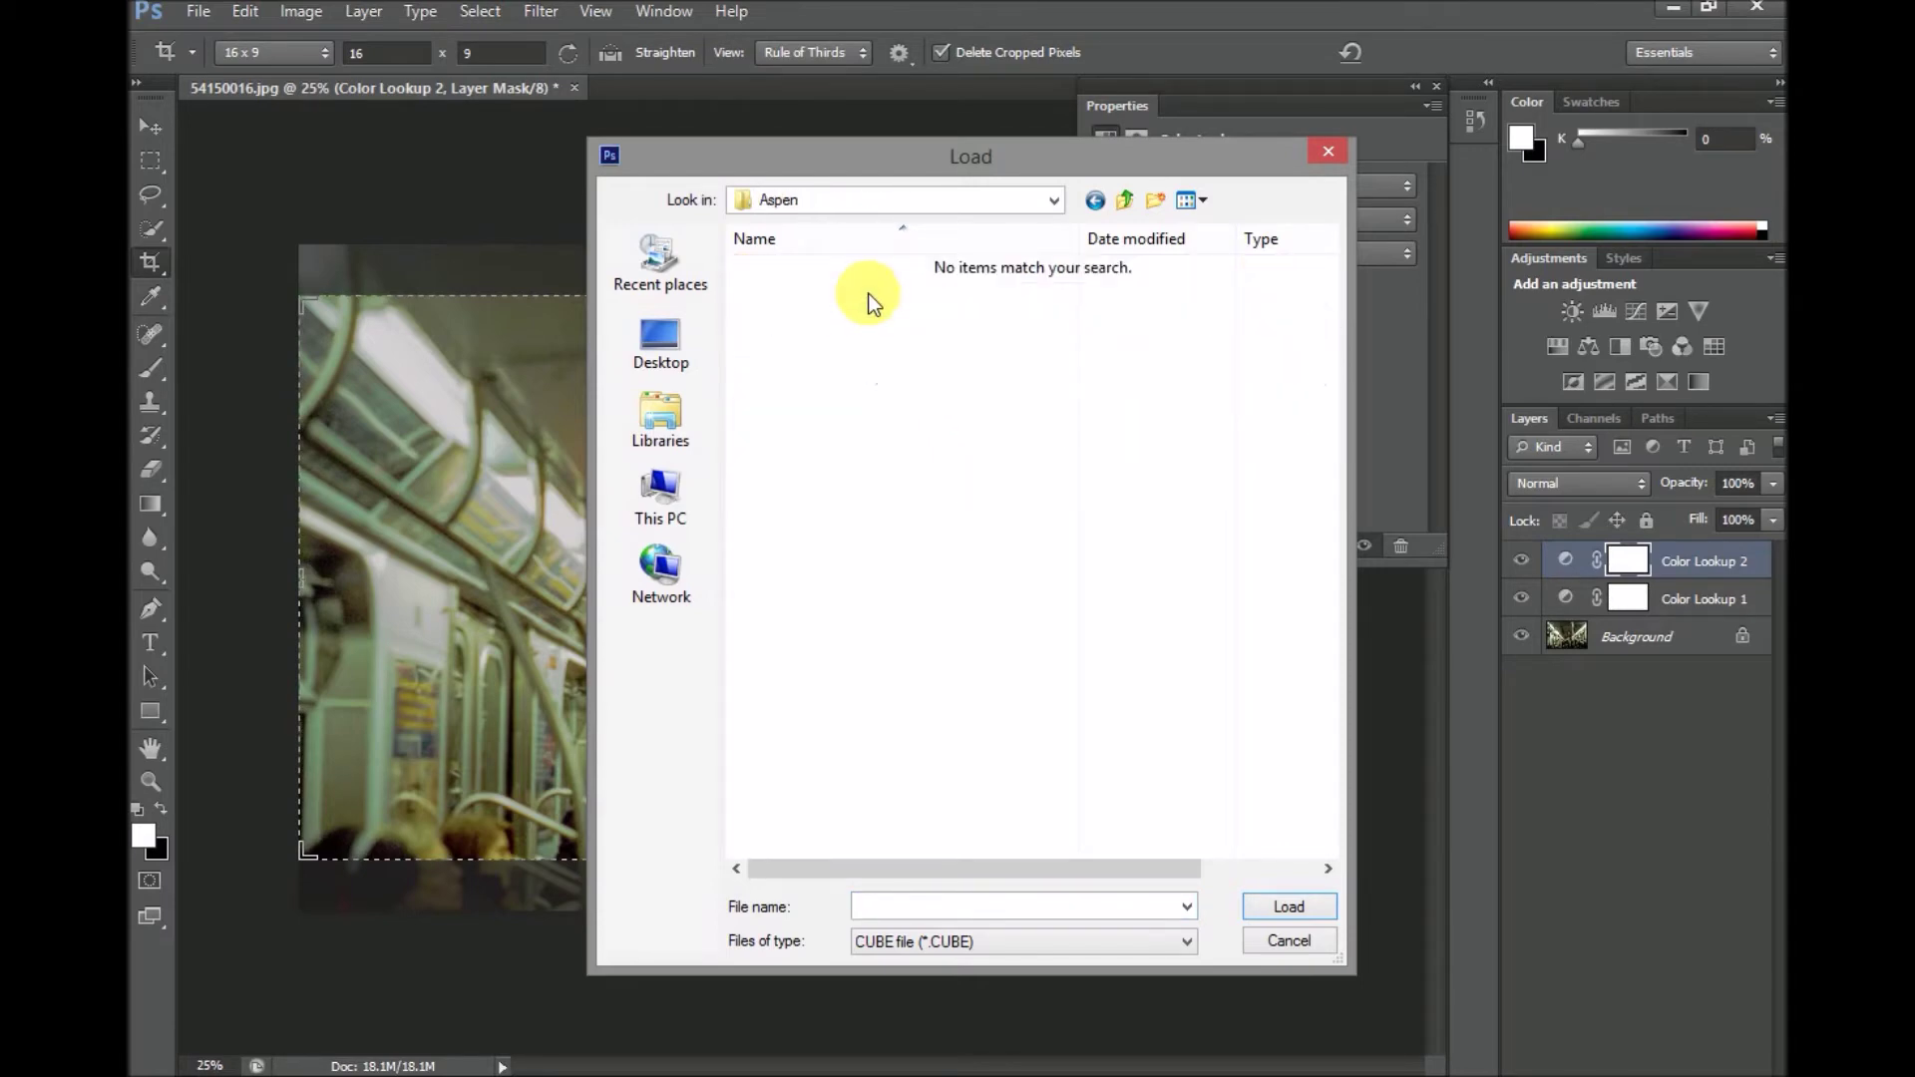
{"action": "left_click", "coordinate": [1187, 942]}
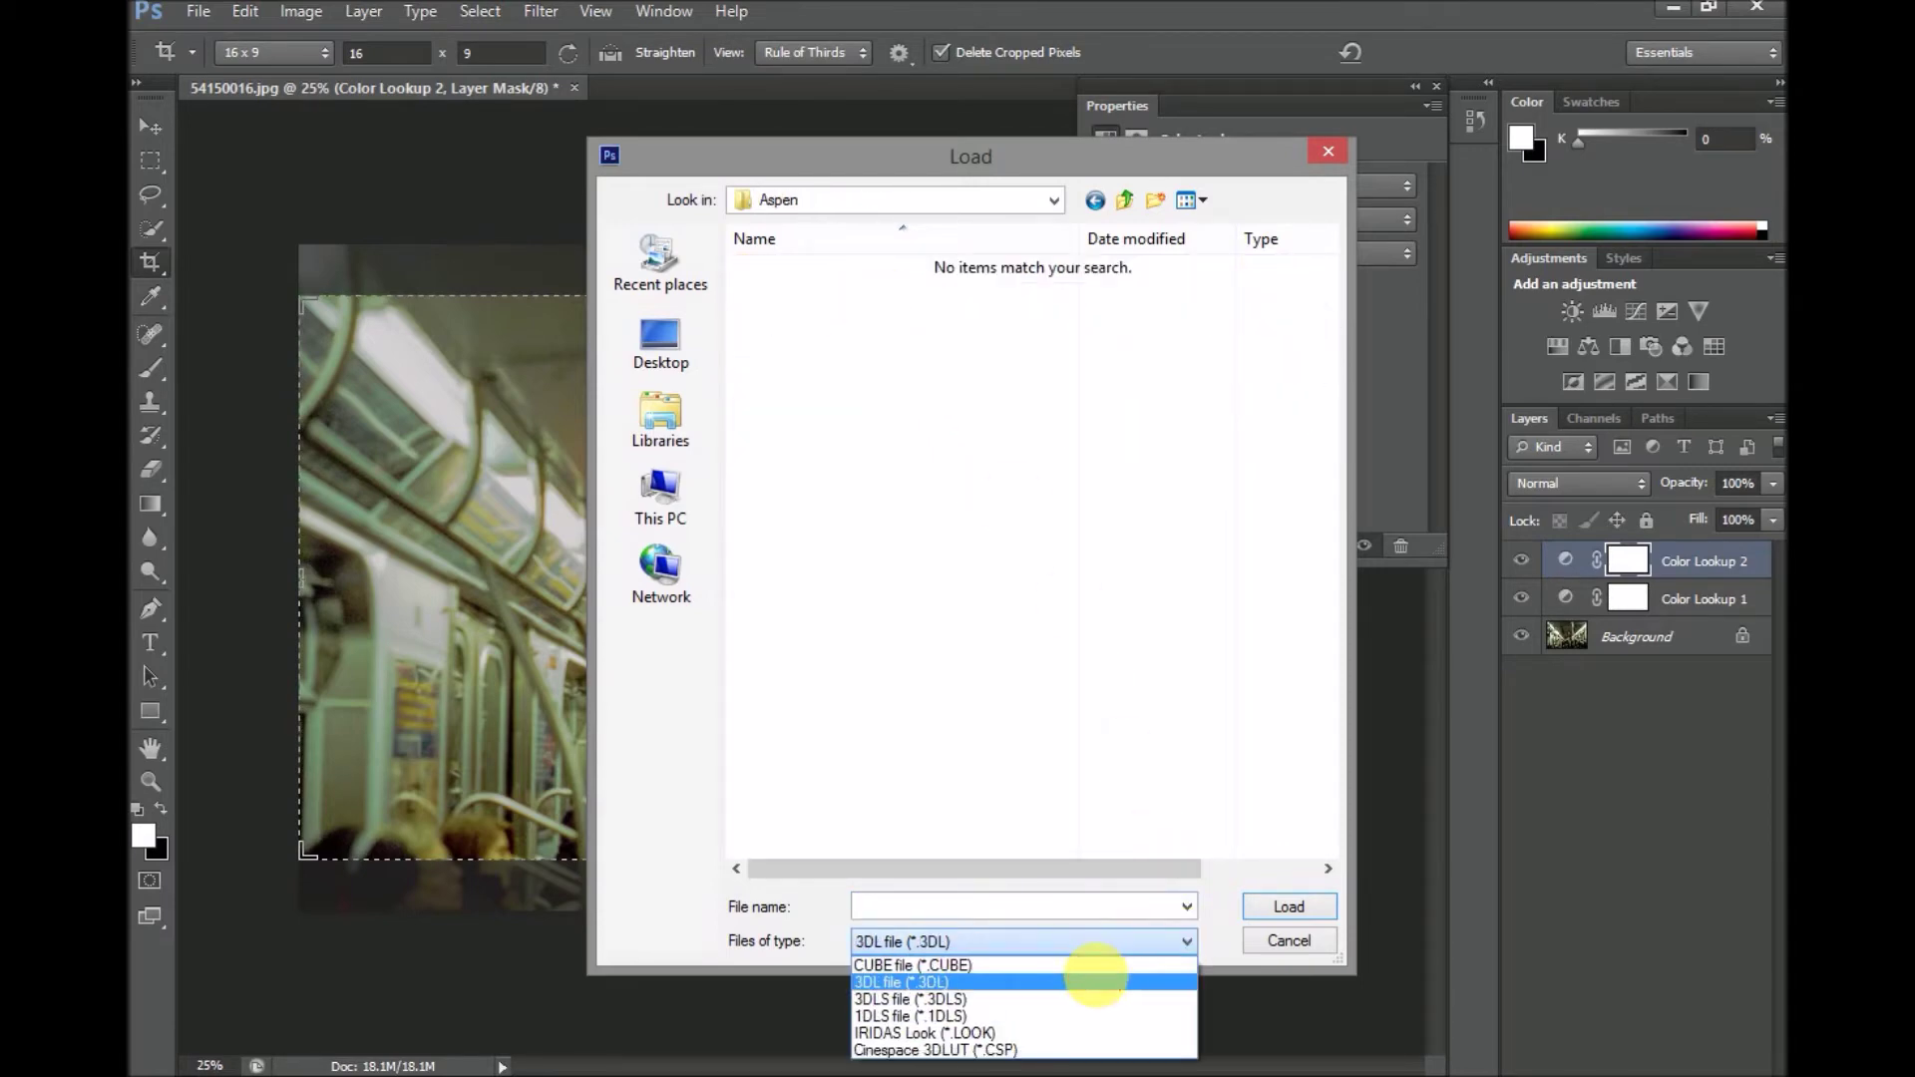
{"action": "left_click", "coordinate": [1097, 982]}
{"action": "double_click", "coordinate": [922, 298]}
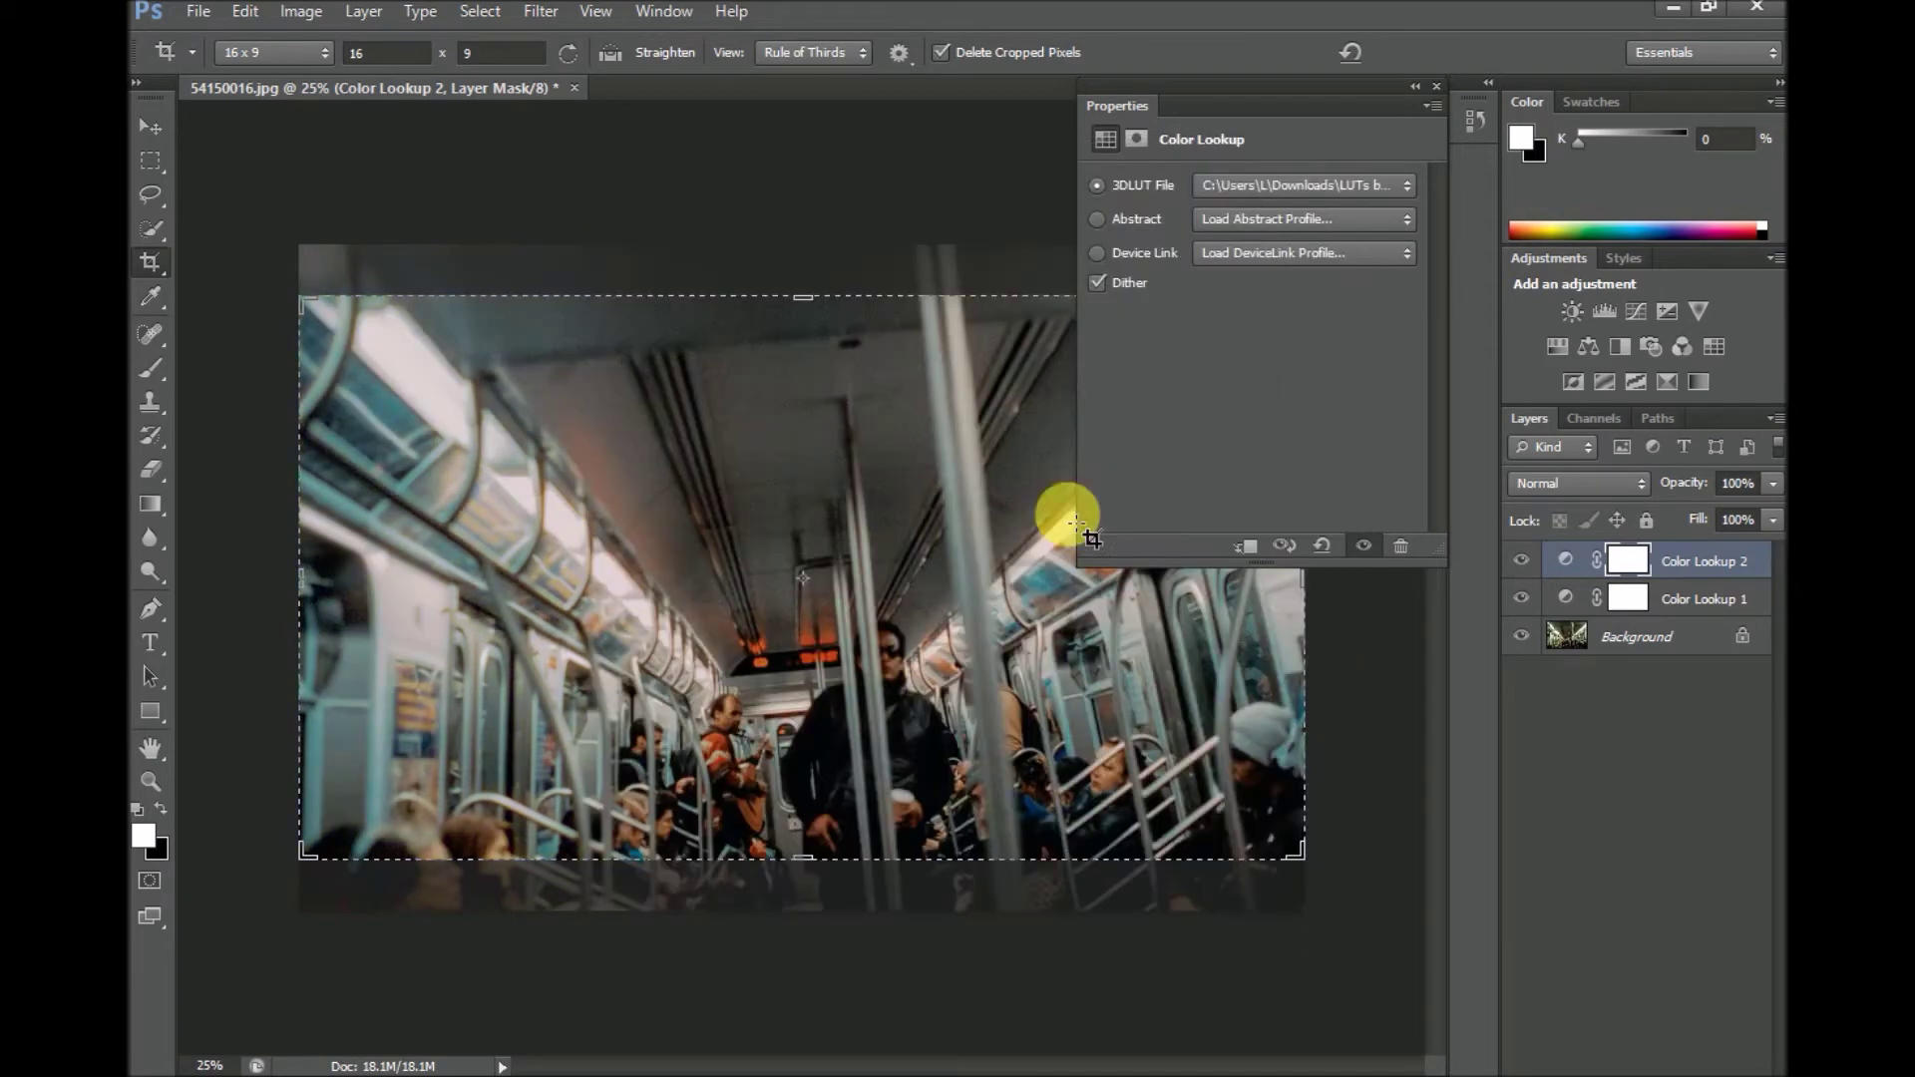
Compare the photo with and without the Color Lookup 2 layer, leaving the layer visible.
{"action": "left_click", "coordinate": [1521, 561]}
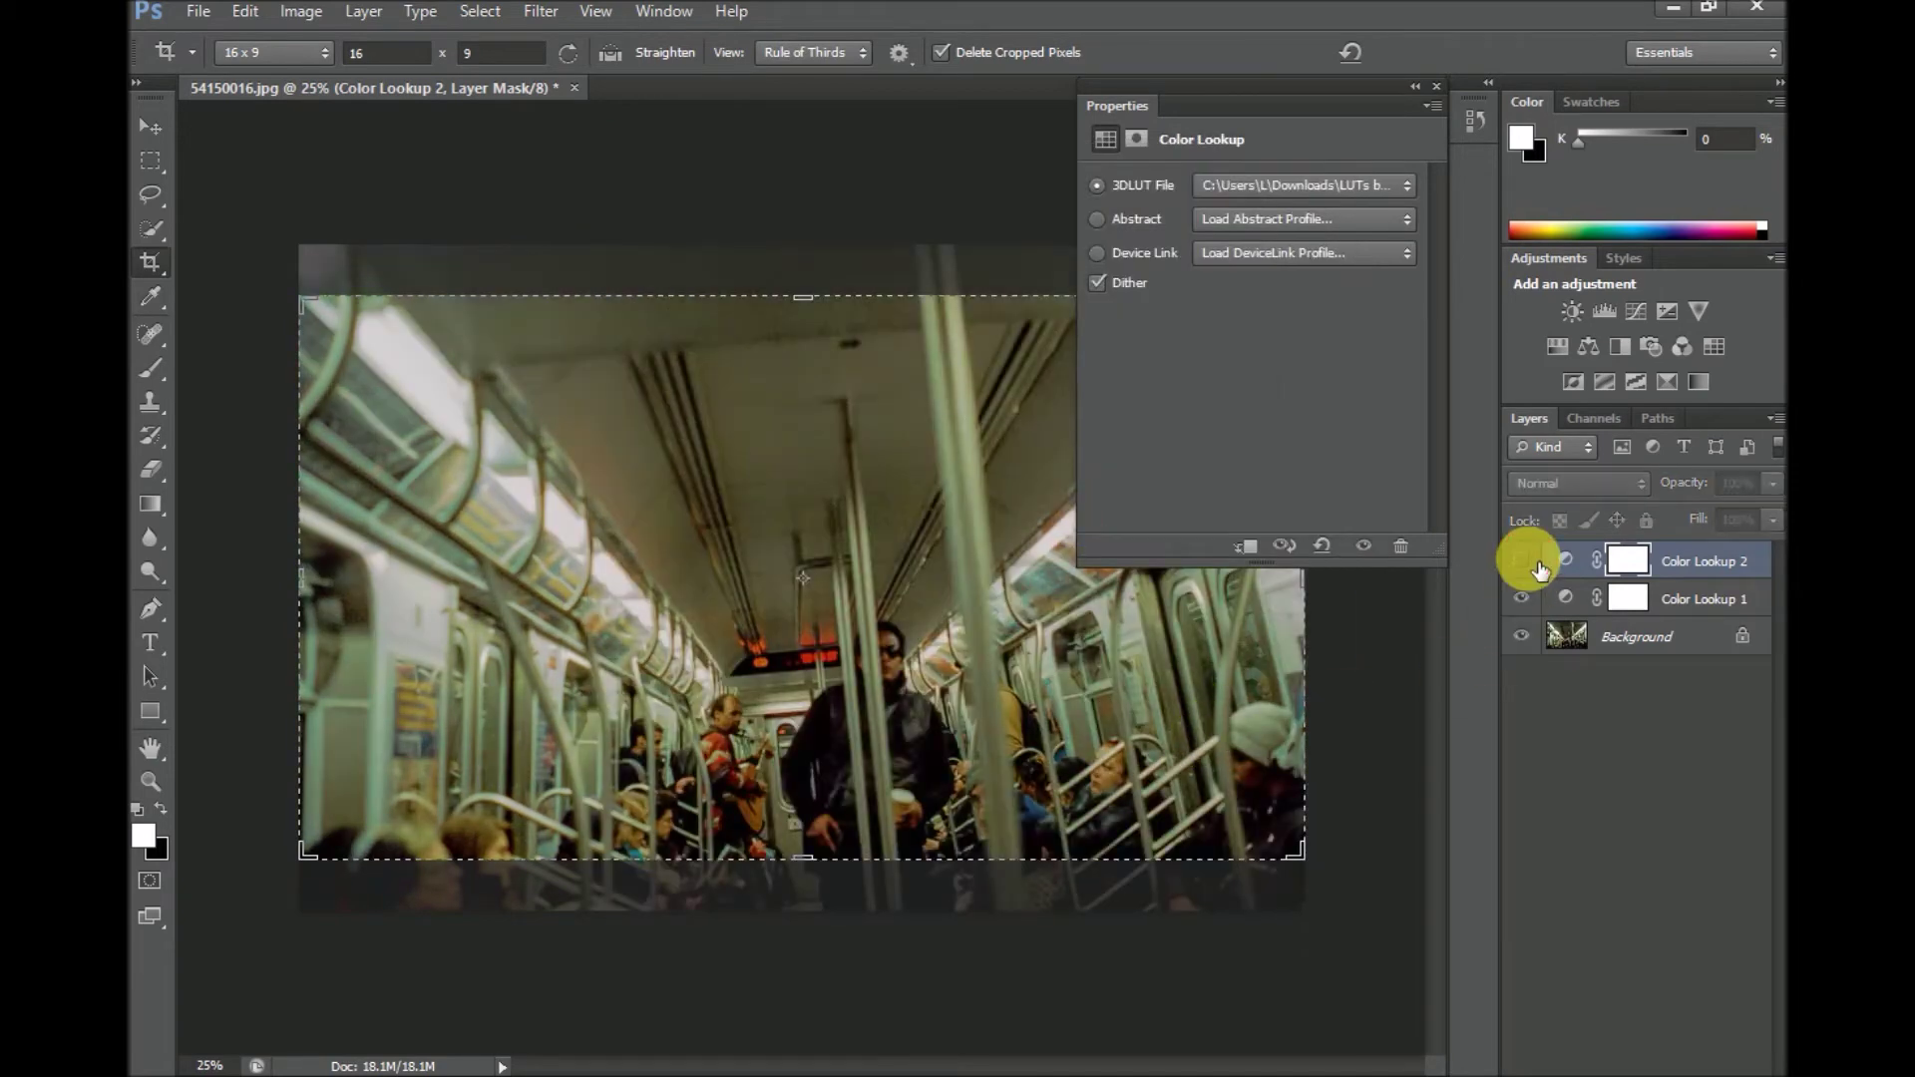
{"action": "left_click", "coordinate": [1521, 560]}
{"action": "left_click", "coordinate": [1539, 564]}
{"action": "left_click", "coordinate": [1540, 565]}
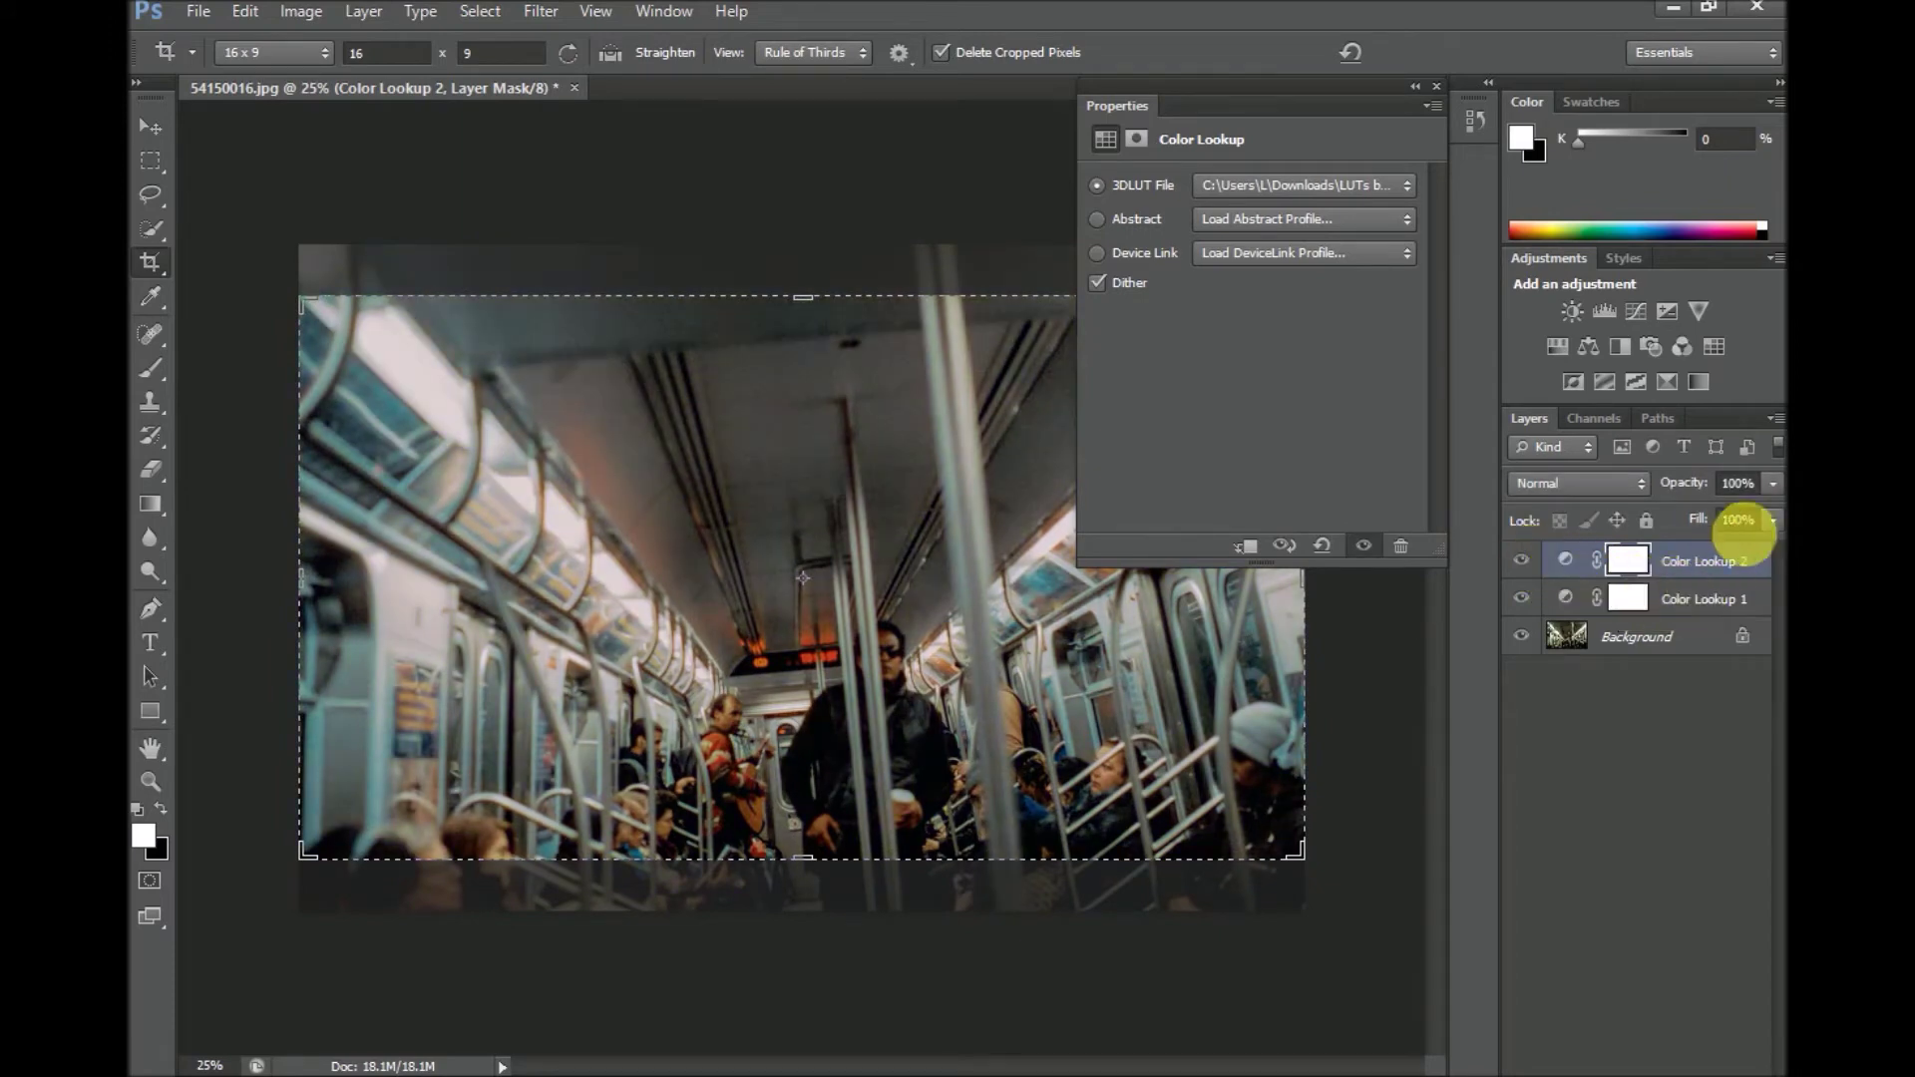
Set the Color Lookup 1 layer's opacity to 34%.
{"action": "left_click", "coordinate": [1738, 483]}
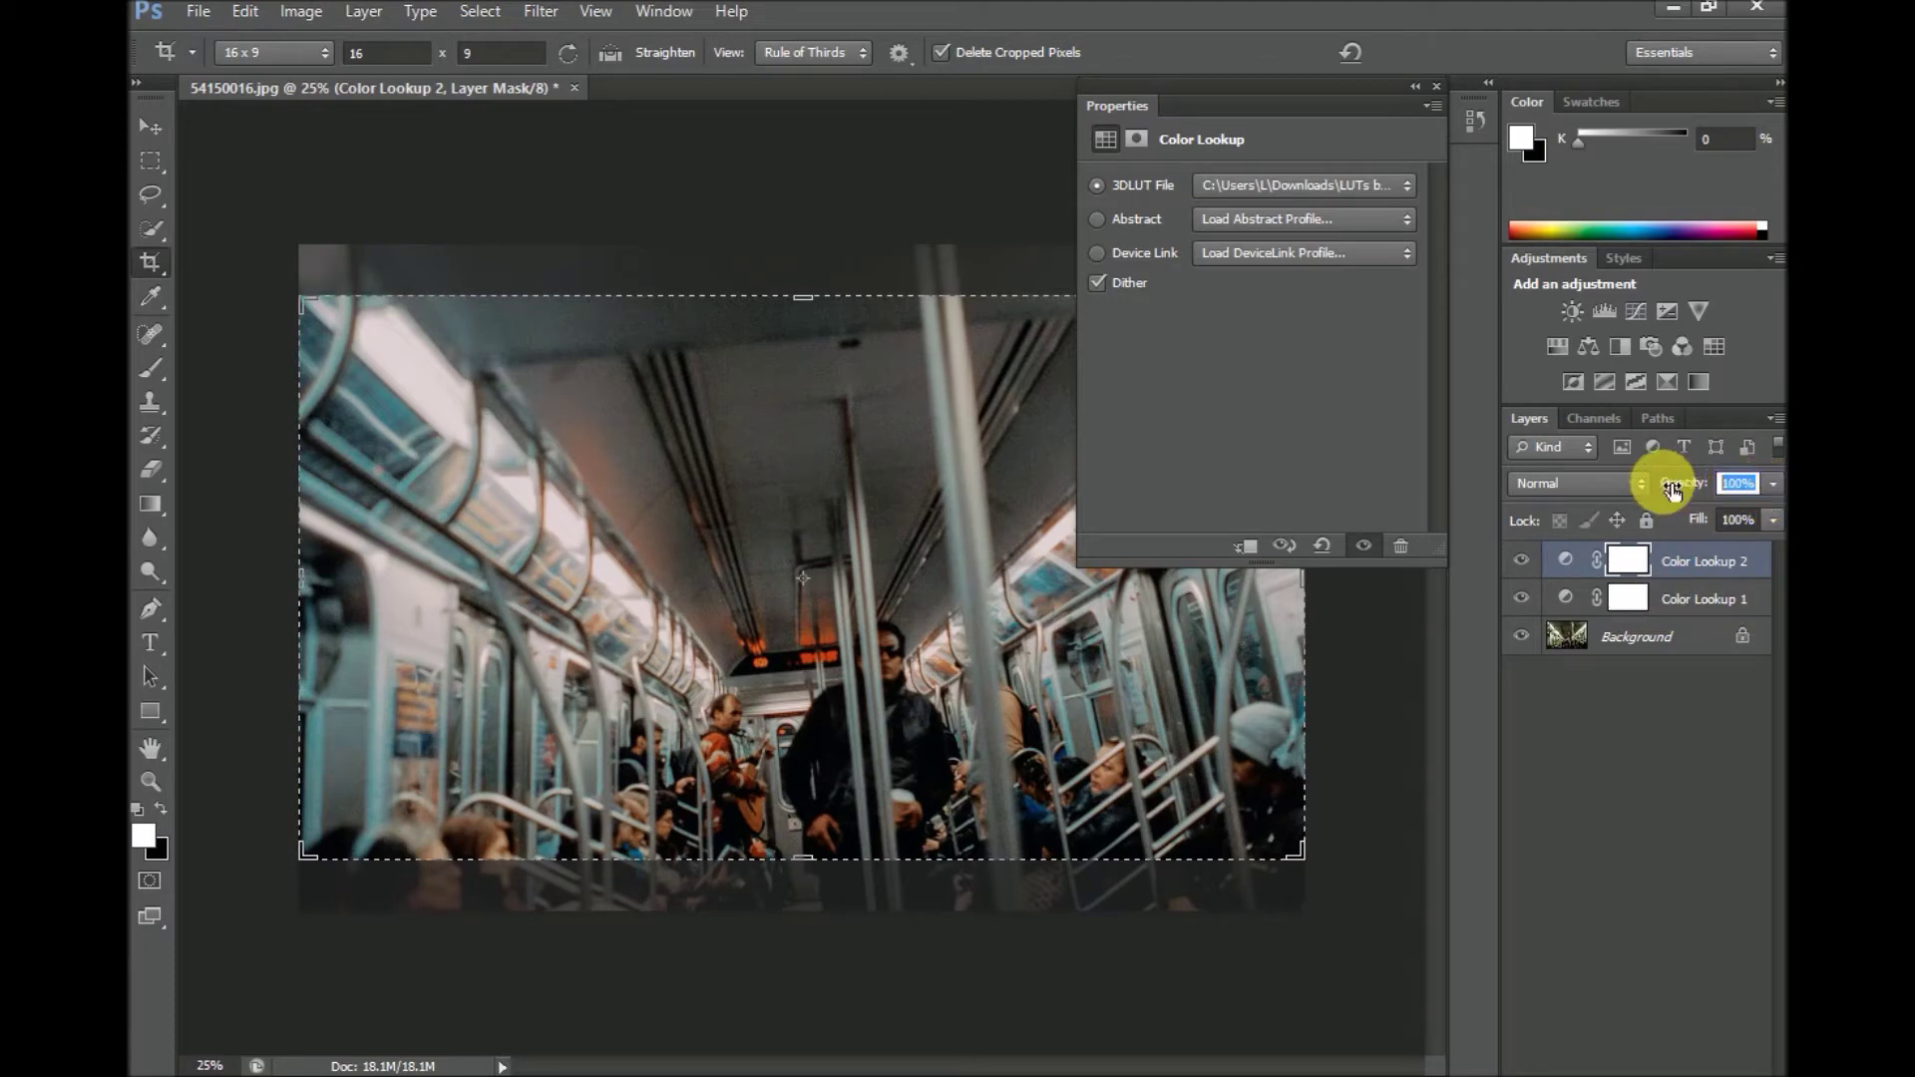
{"action": "left_click", "coordinate": [1701, 598]}
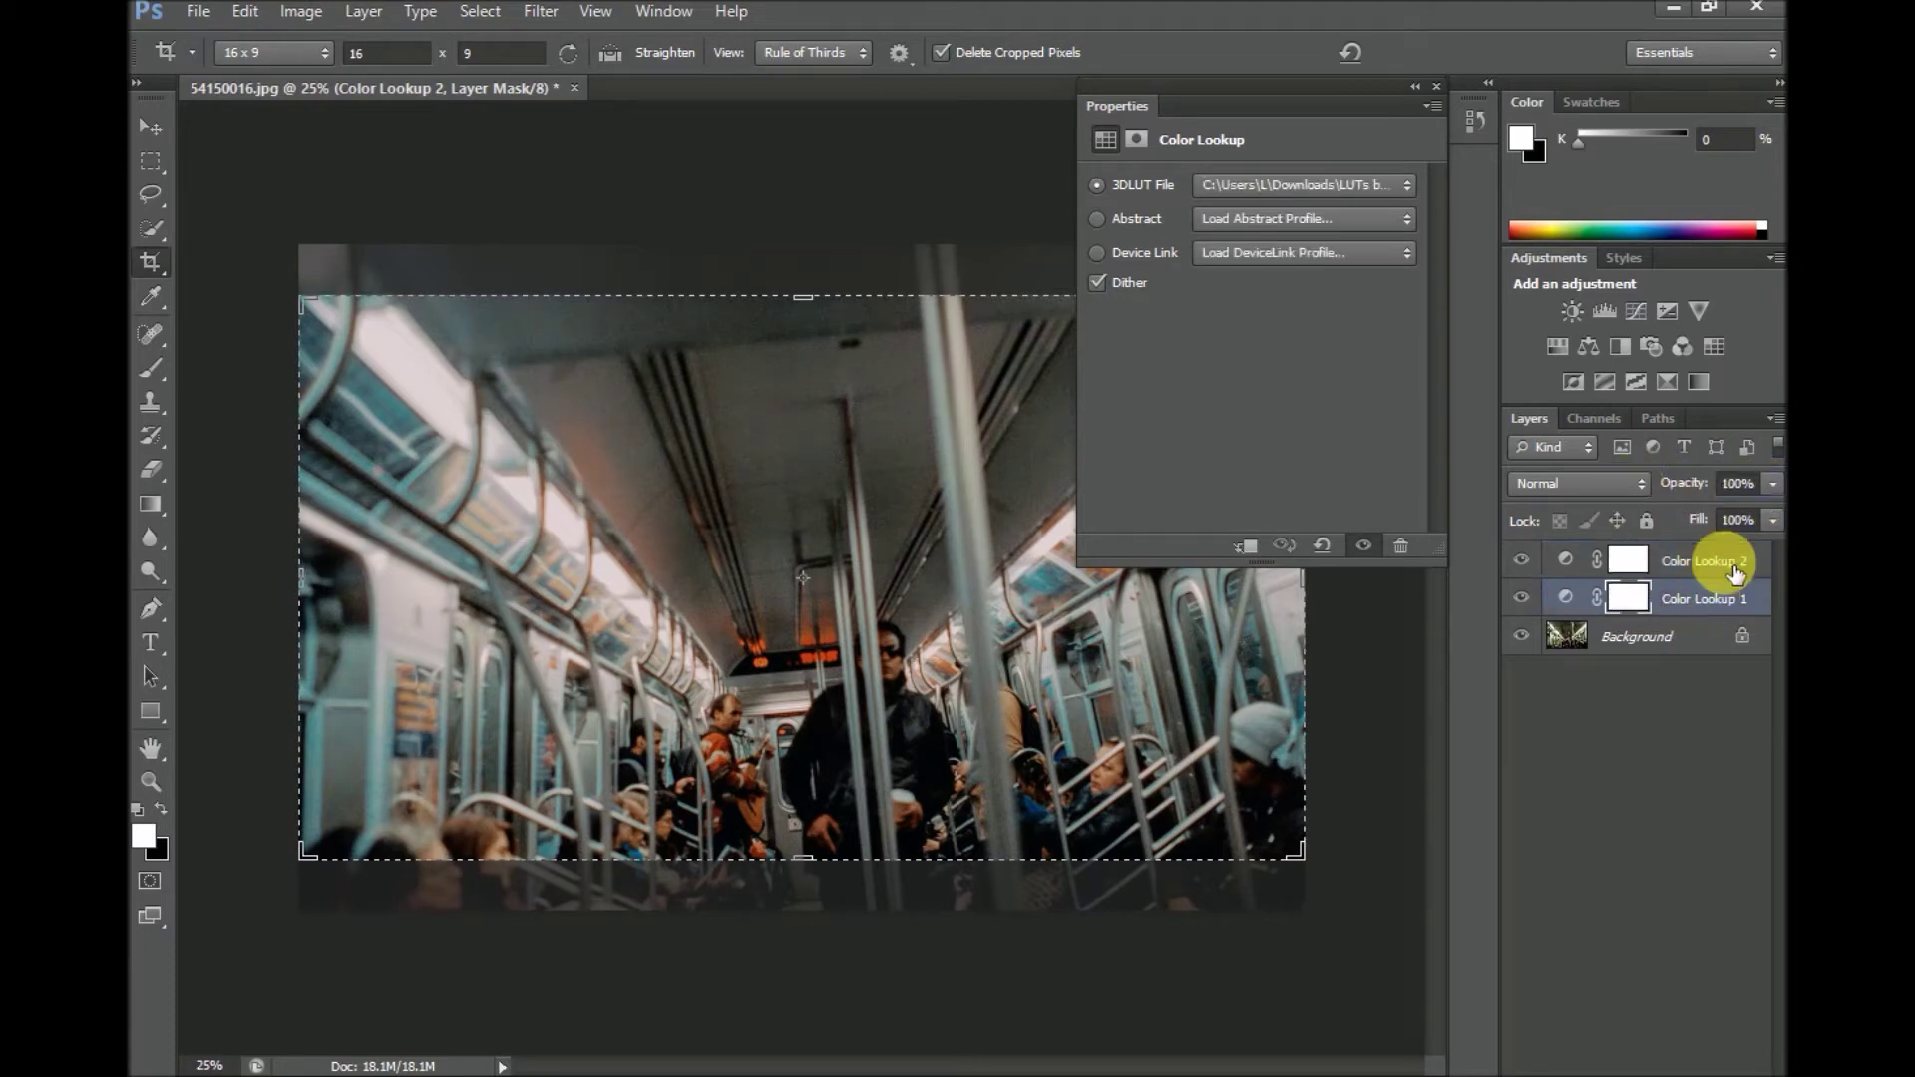
{"action": "left_click", "coordinate": [1762, 487]}
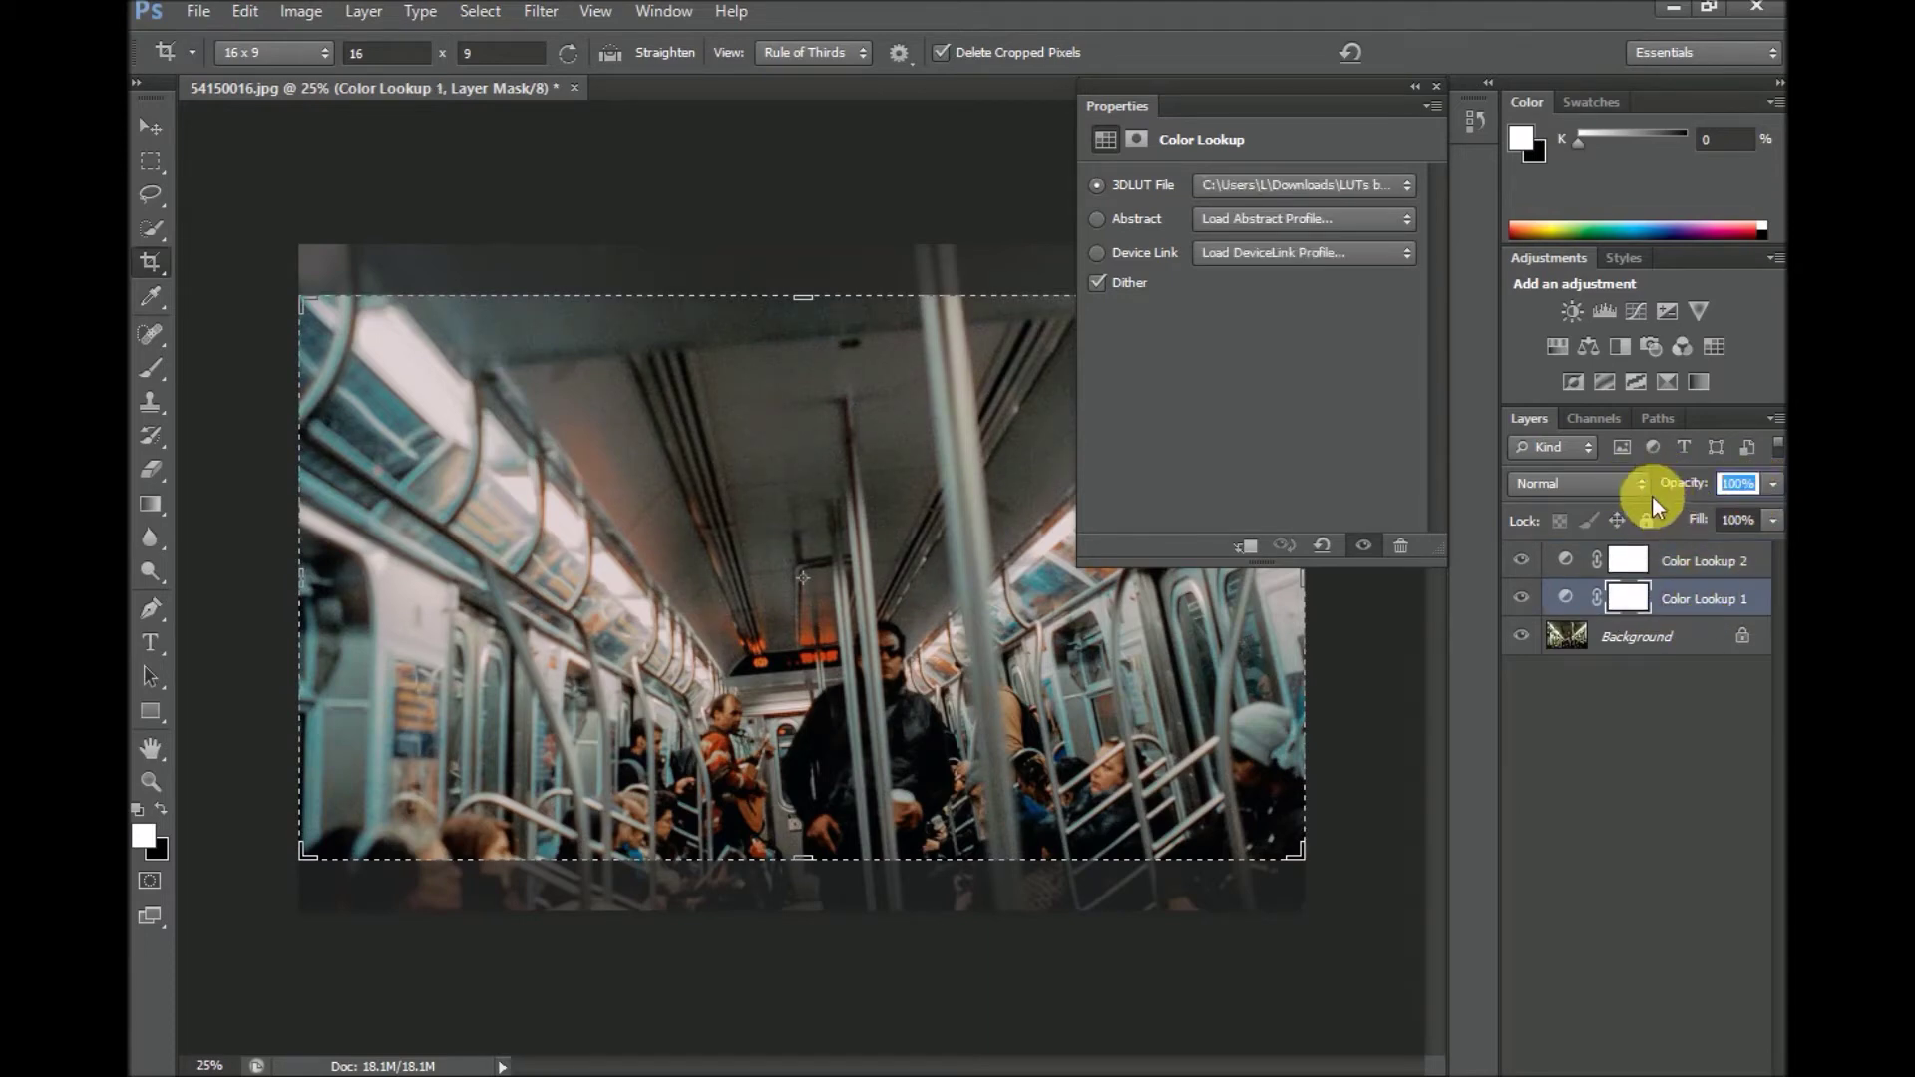
{"action": "type", "text": "34"}
{"action": "key", "text": "Return"}
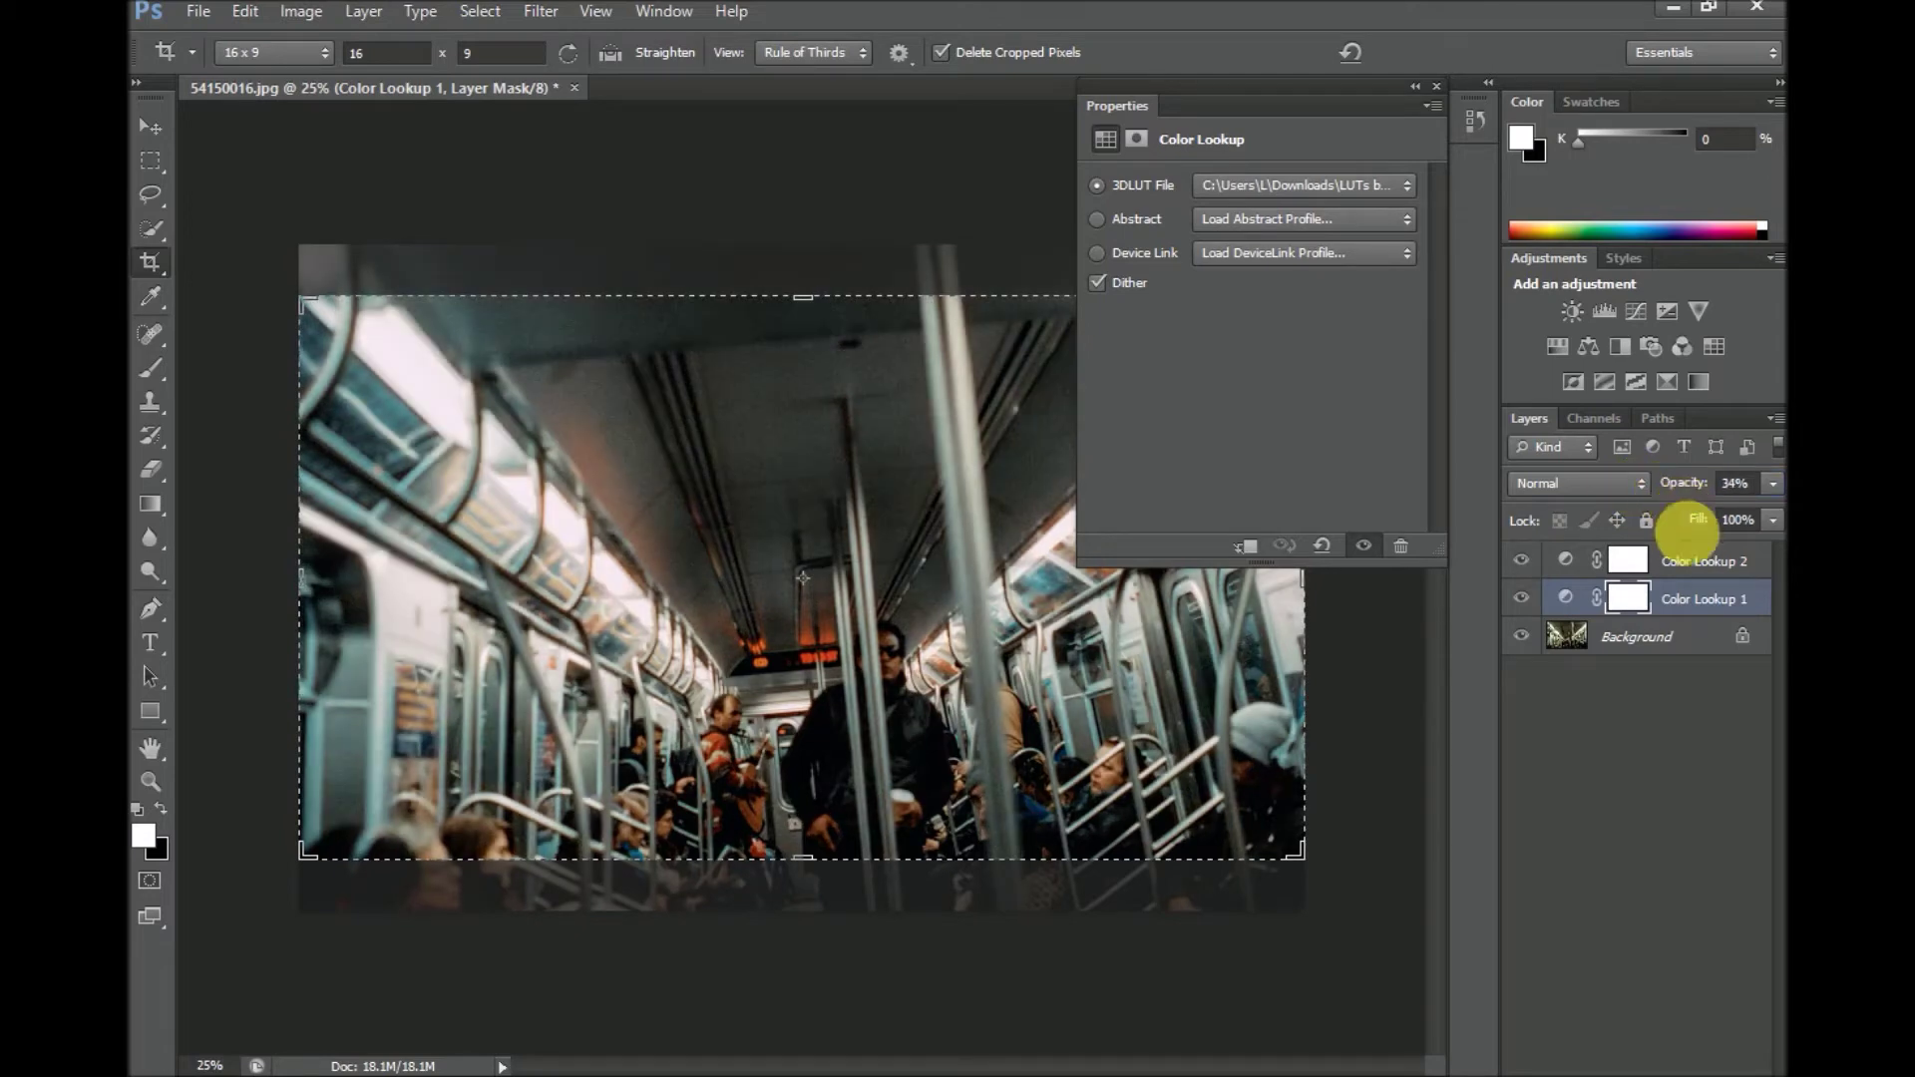
Check each Color Lookup layer's contribution by toggling the visibility of Color Lookup 1 and Color Lookup 2, leaving both visible.
{"action": "left_click", "coordinate": [1526, 599]}
{"action": "left_click", "coordinate": [1535, 601]}
{"action": "left_click", "coordinate": [1534, 601]}
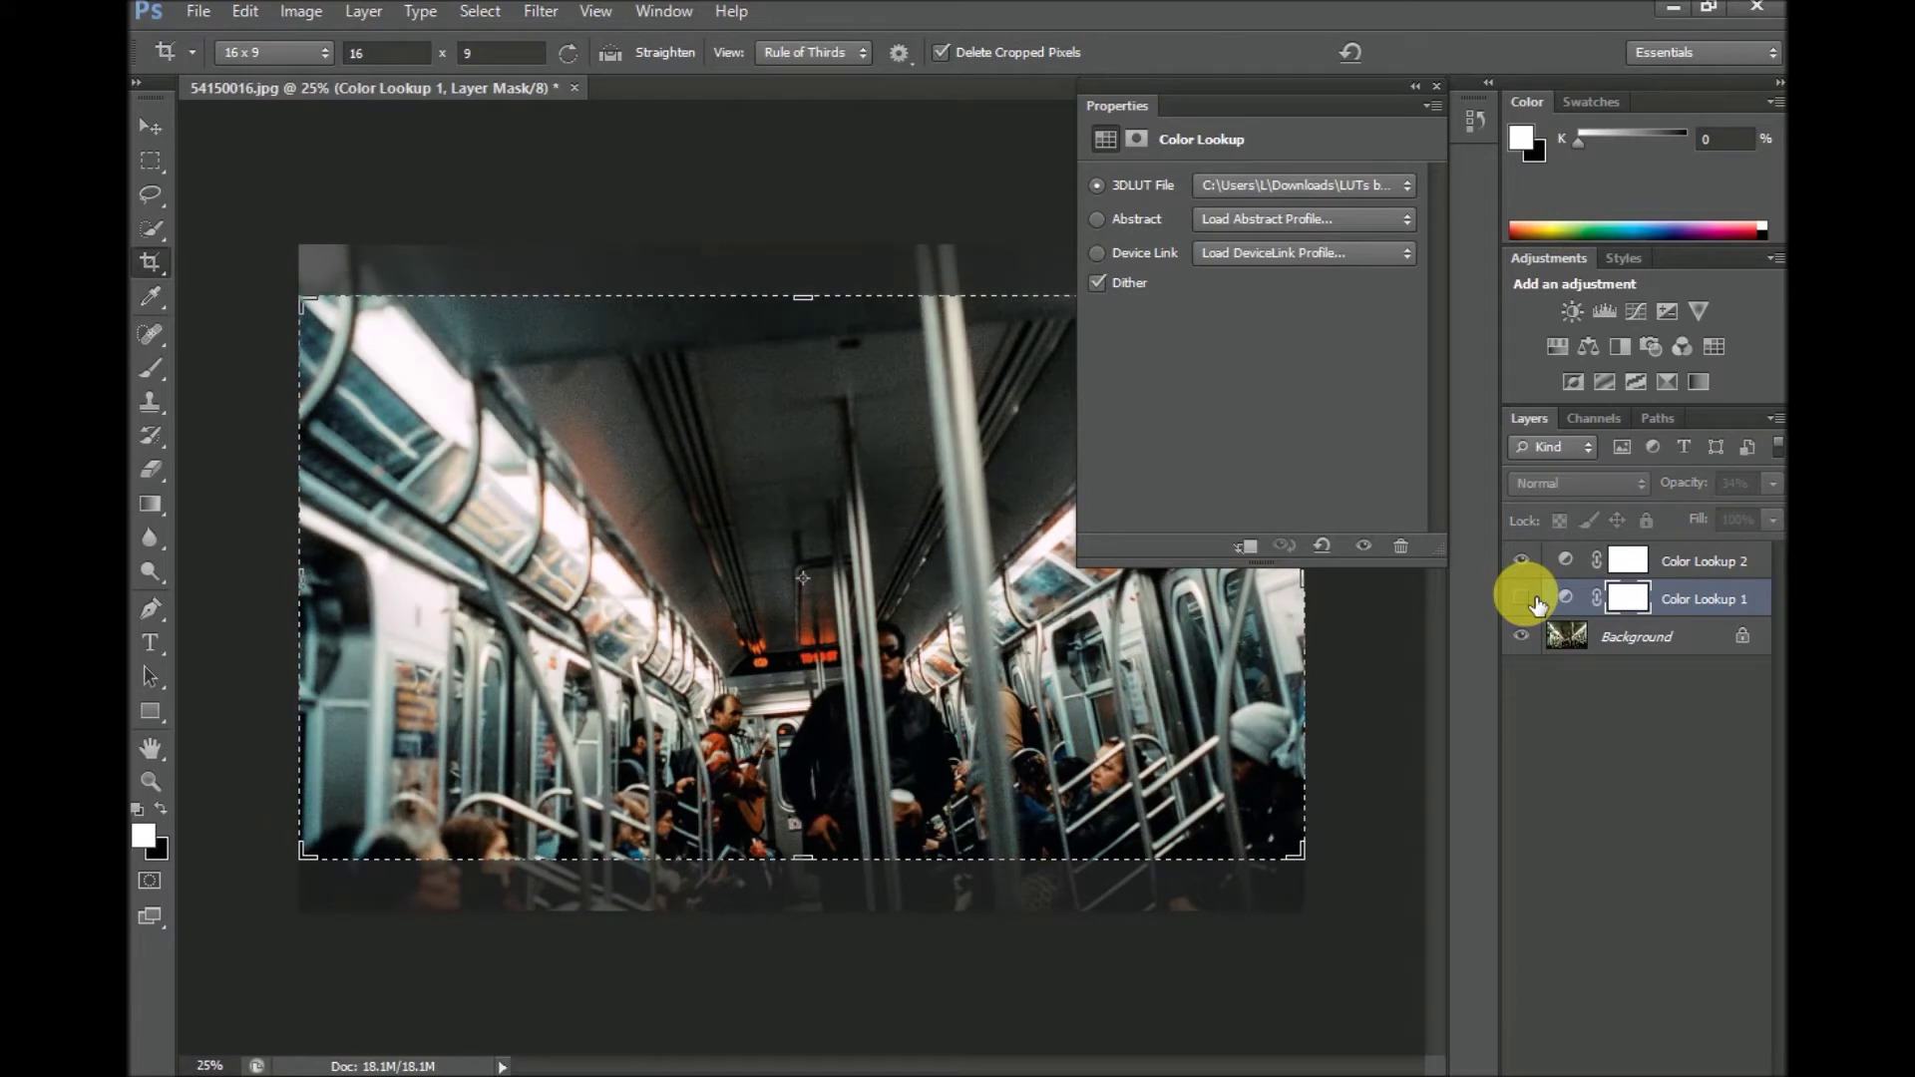
{"action": "left_click", "coordinate": [1534, 602]}
{"action": "left_click", "coordinate": [1534, 561]}
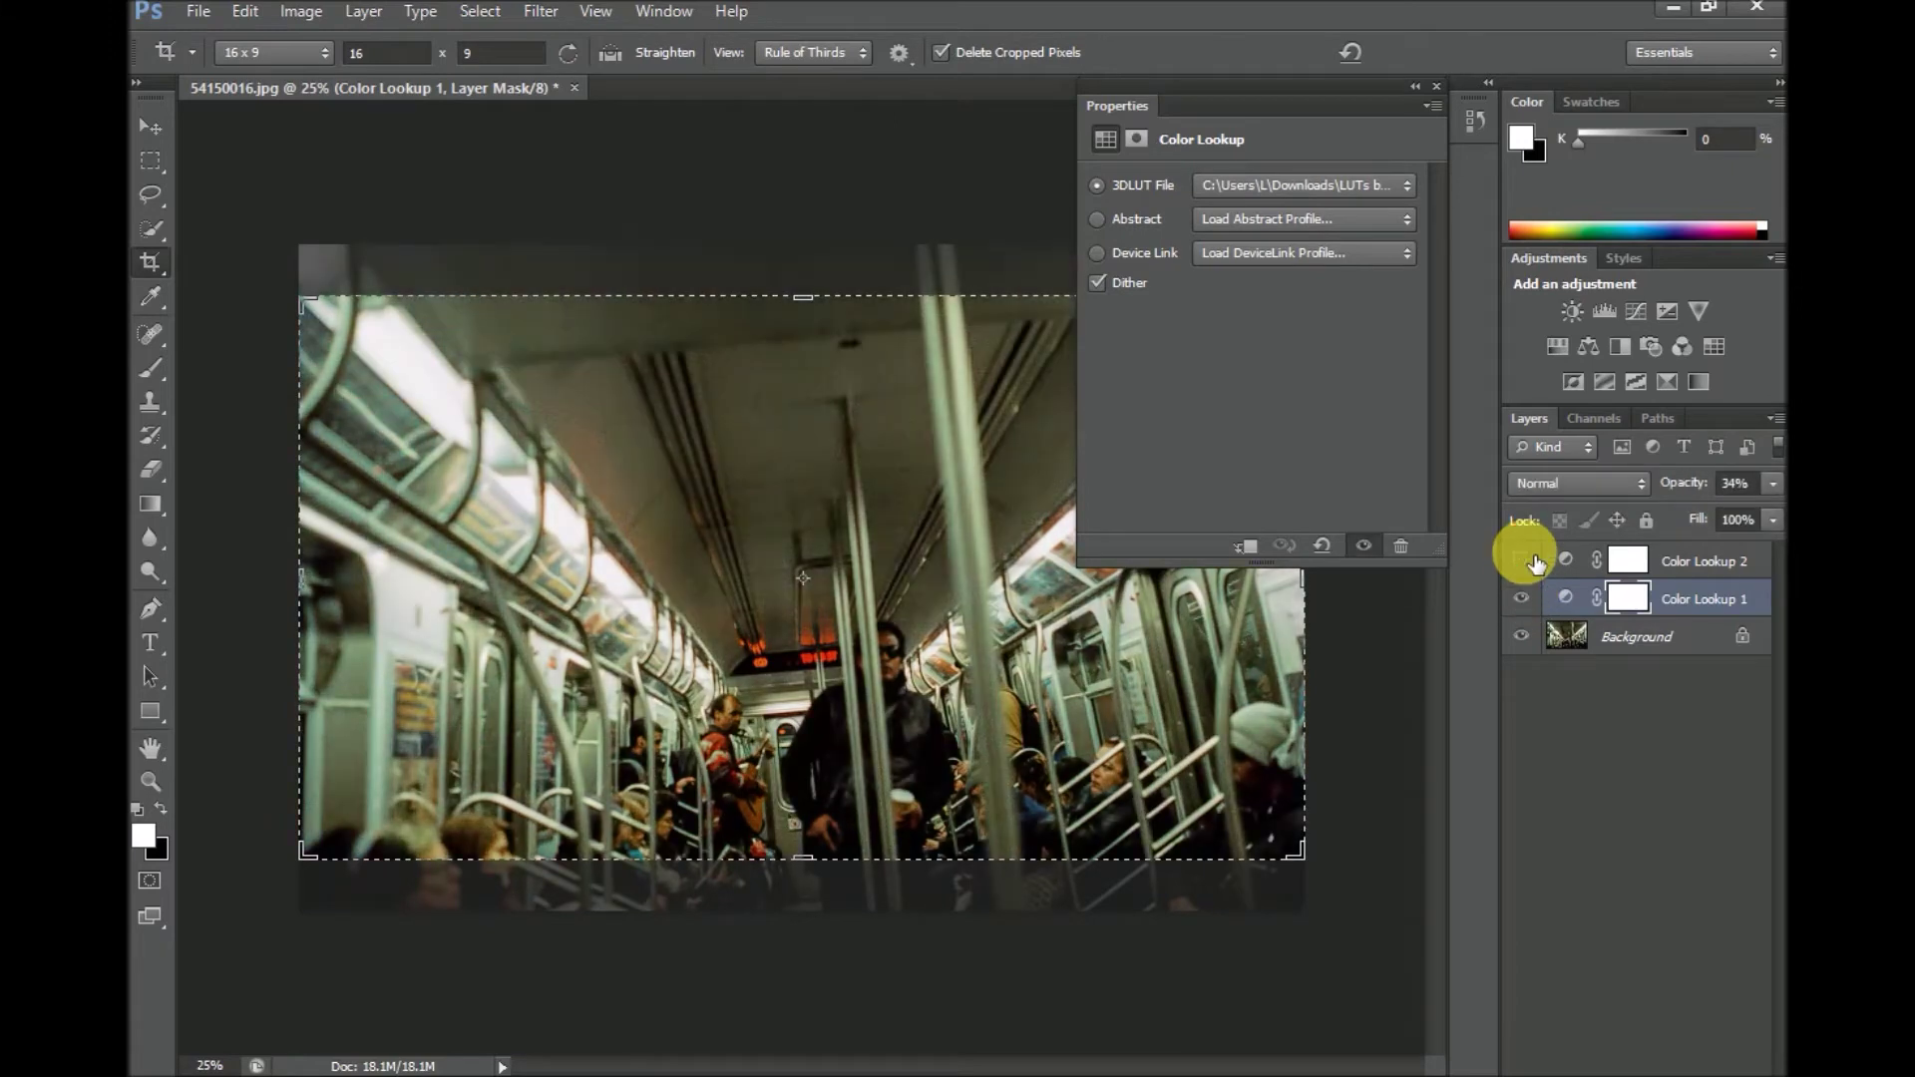
{"action": "left_click", "coordinate": [1534, 562]}
{"action": "left_click", "coordinate": [1535, 561]}
{"action": "left_click", "coordinate": [1534, 561]}
Apply the 16:9 crop to the photo and flatten the image.
{"action": "double_click", "coordinate": [1169, 666]}
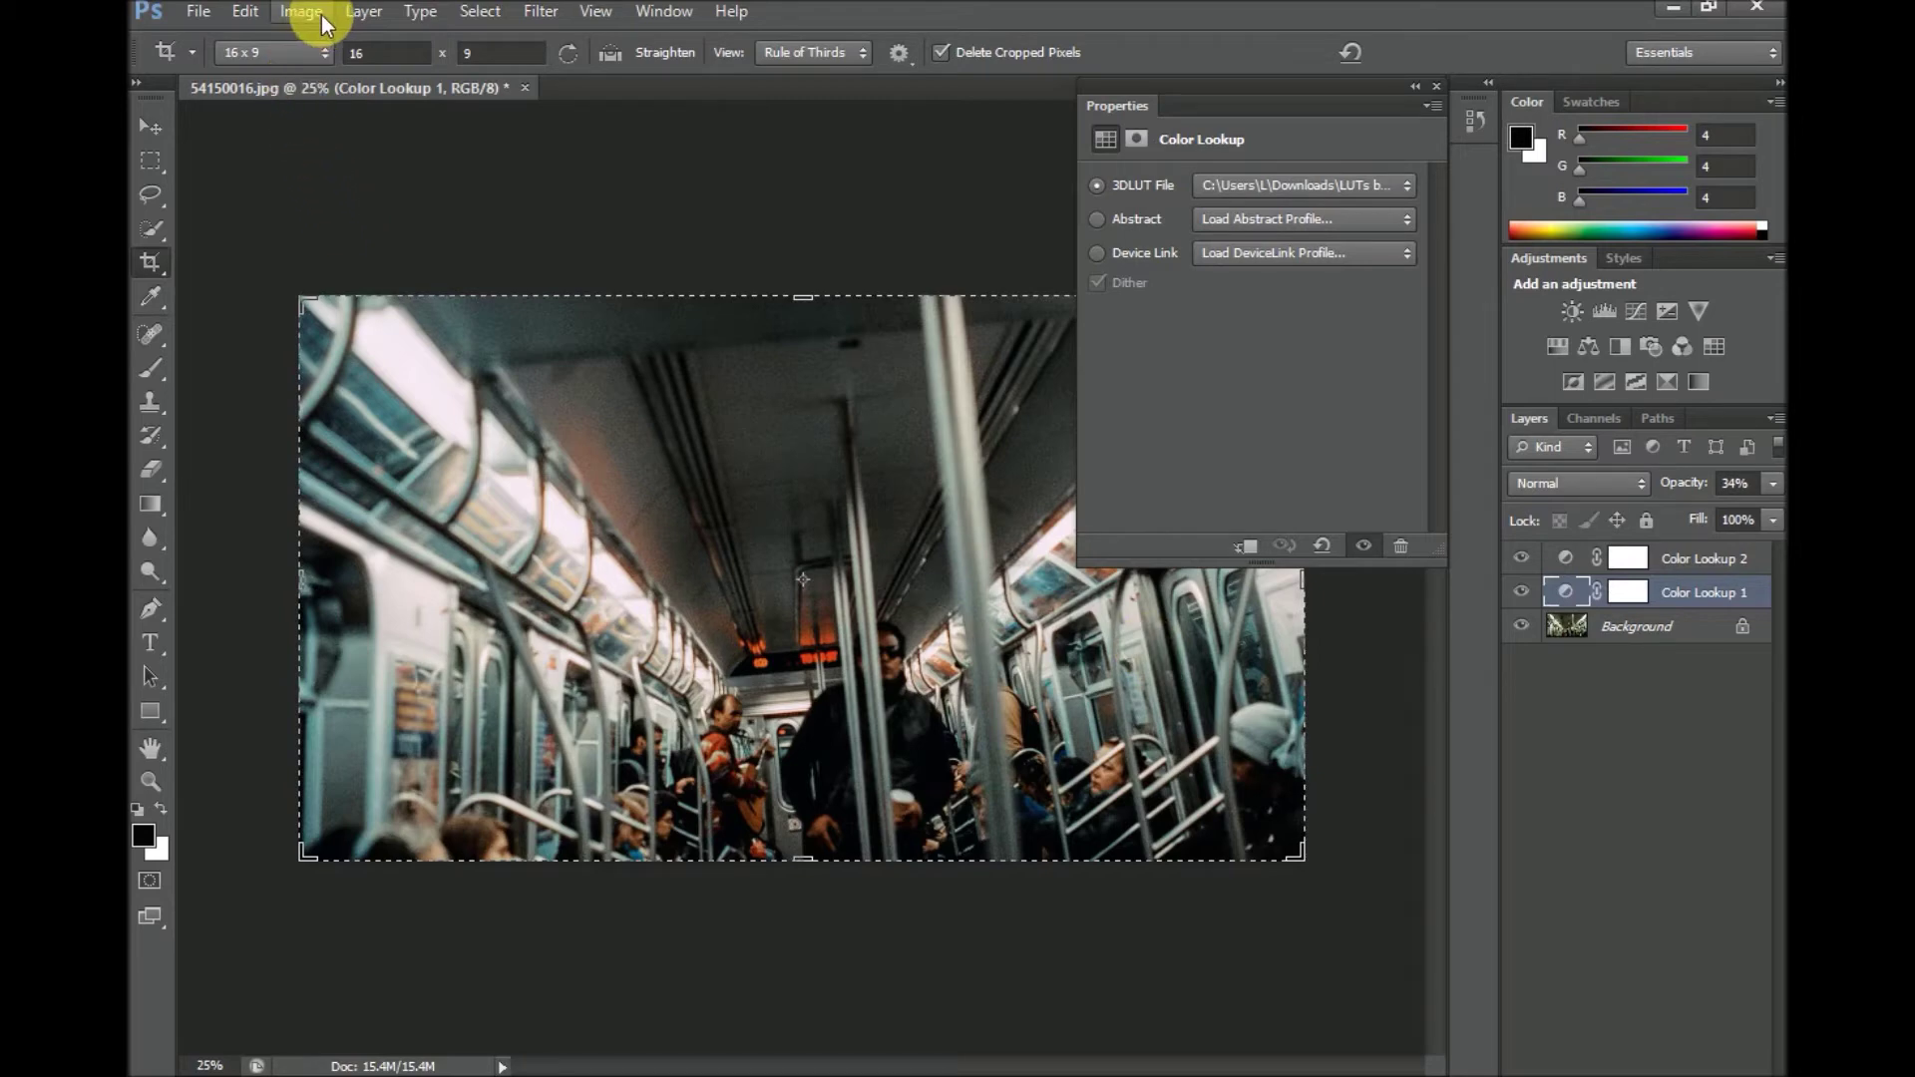
{"action": "left_click", "coordinate": [359, 12]}
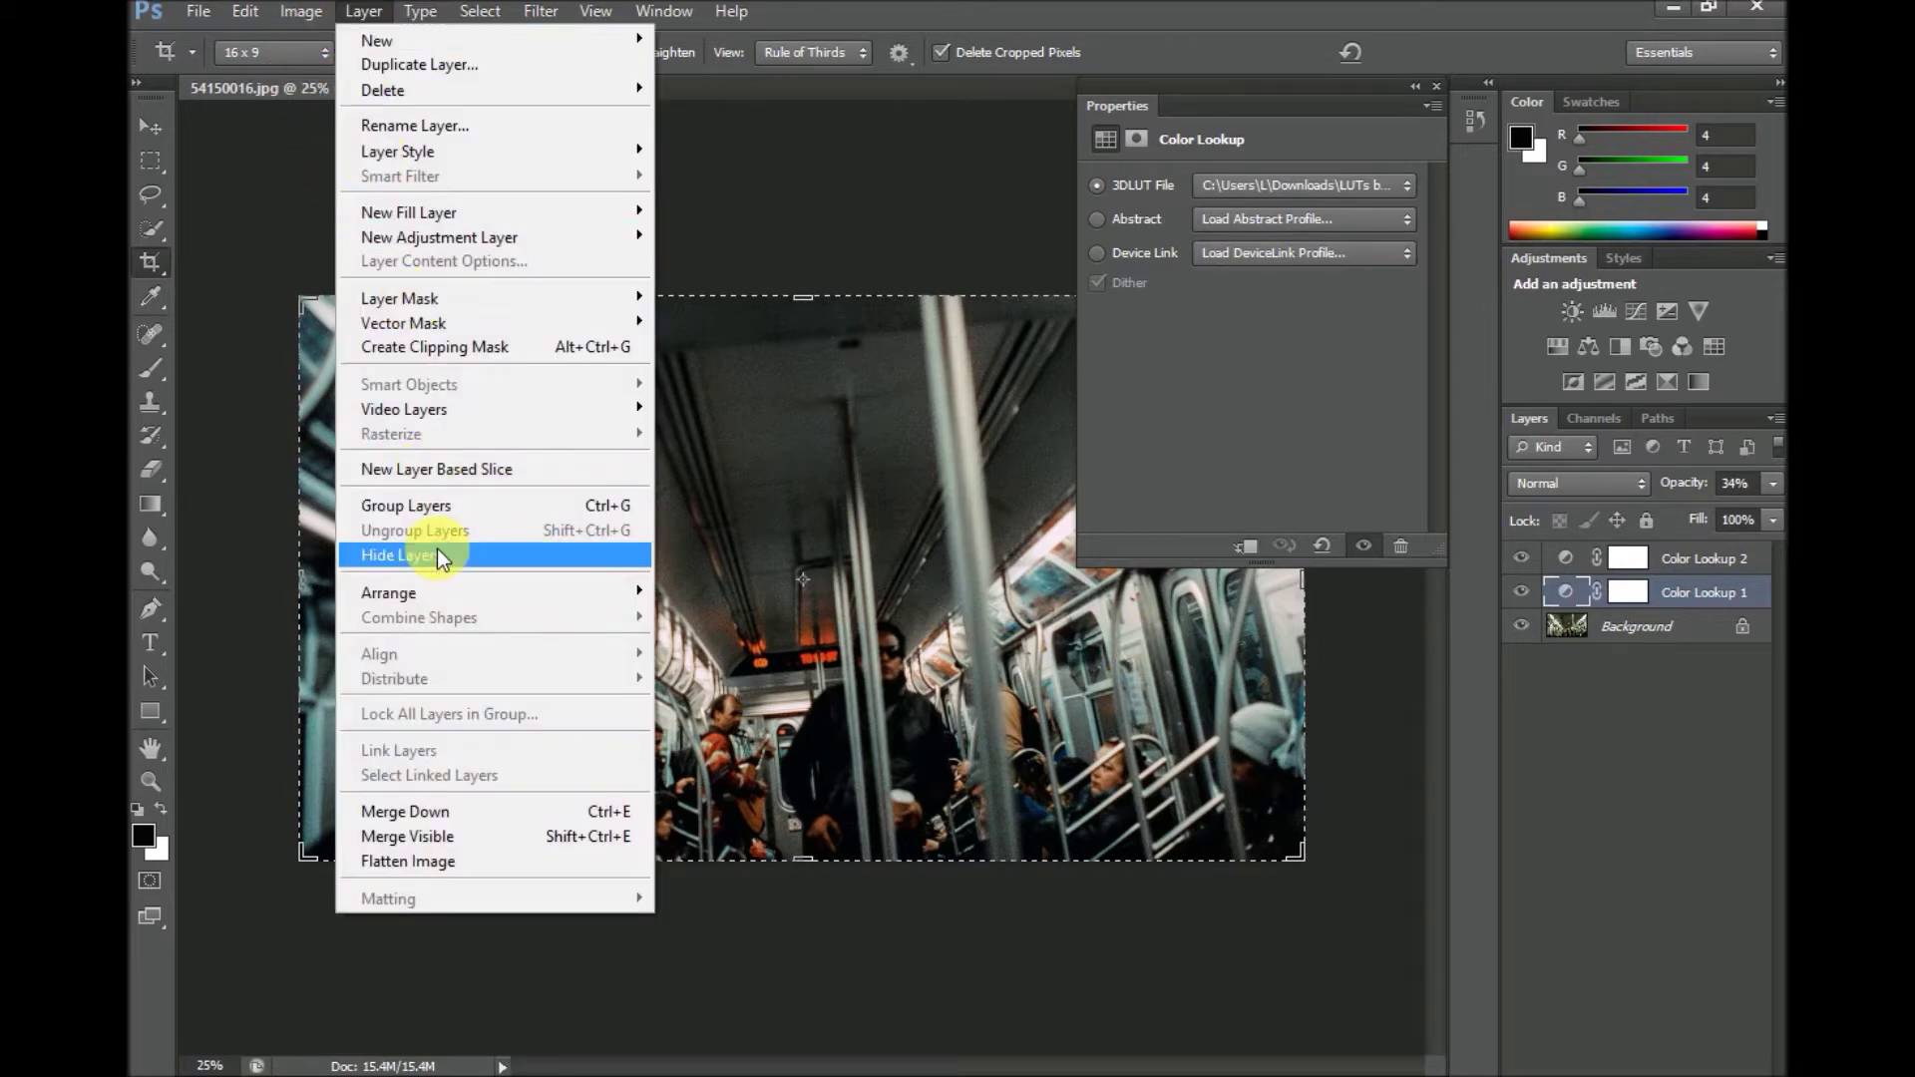
{"action": "left_click", "coordinate": [431, 860]}
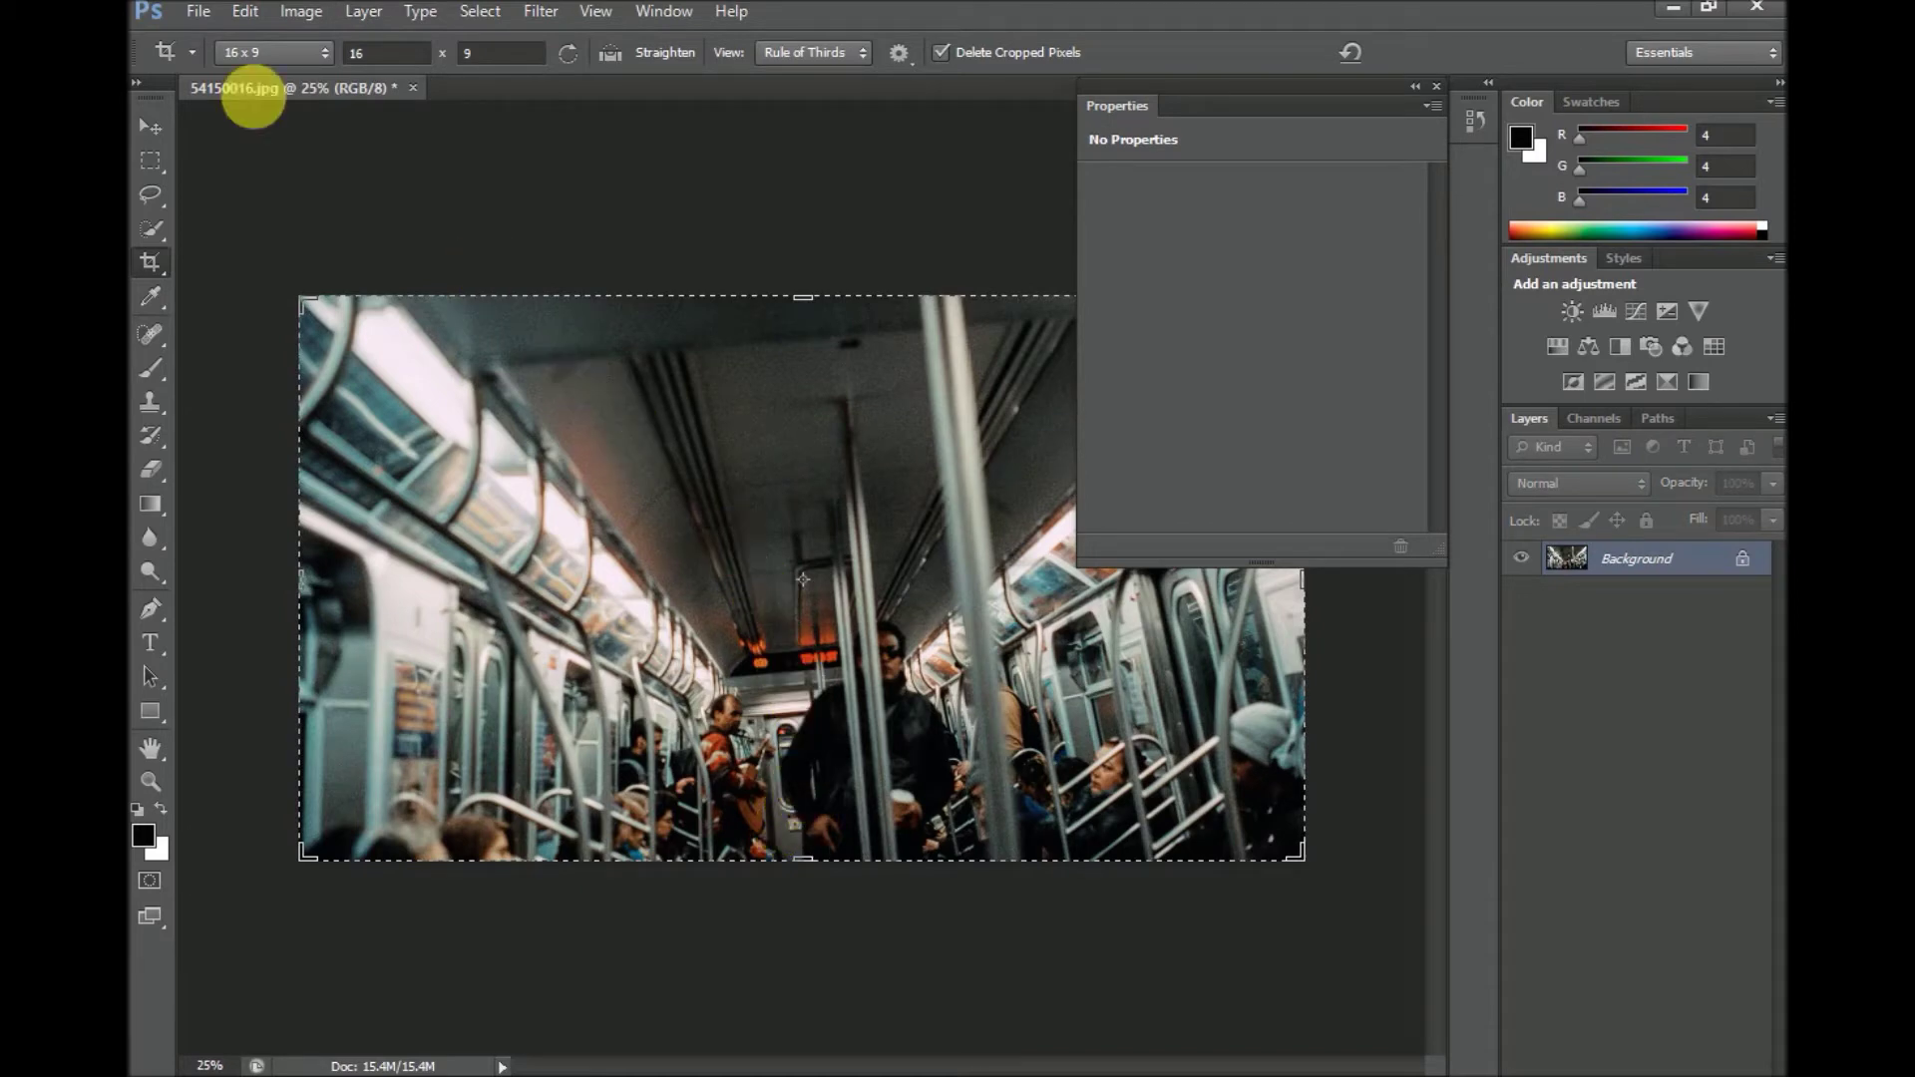
Save the flattened photo as JPEG 54150016 in New folder (2).
{"action": "left_click", "coordinate": [200, 12]}
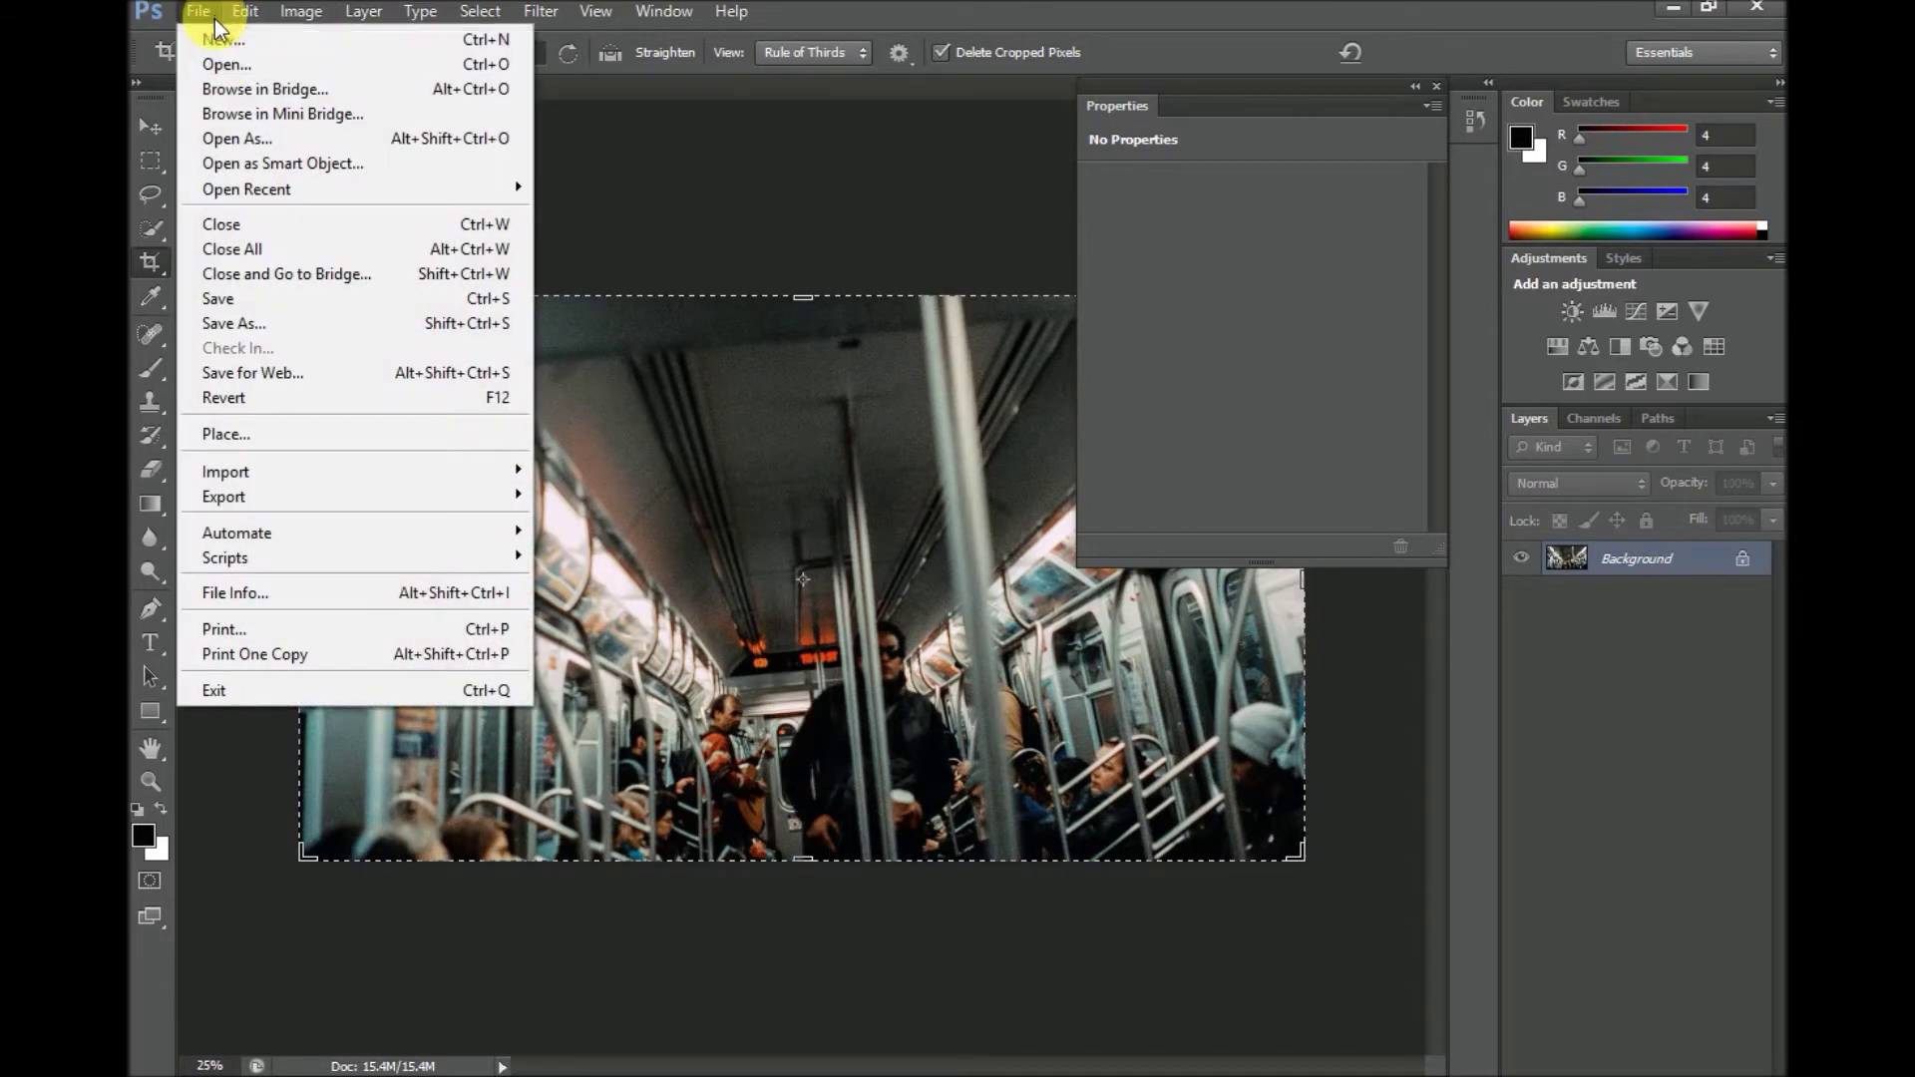
{"action": "left_click", "coordinate": [260, 319]}
{"action": "left_click", "coordinate": [1121, 199]}
{"action": "double_click", "coordinate": [935, 266]}
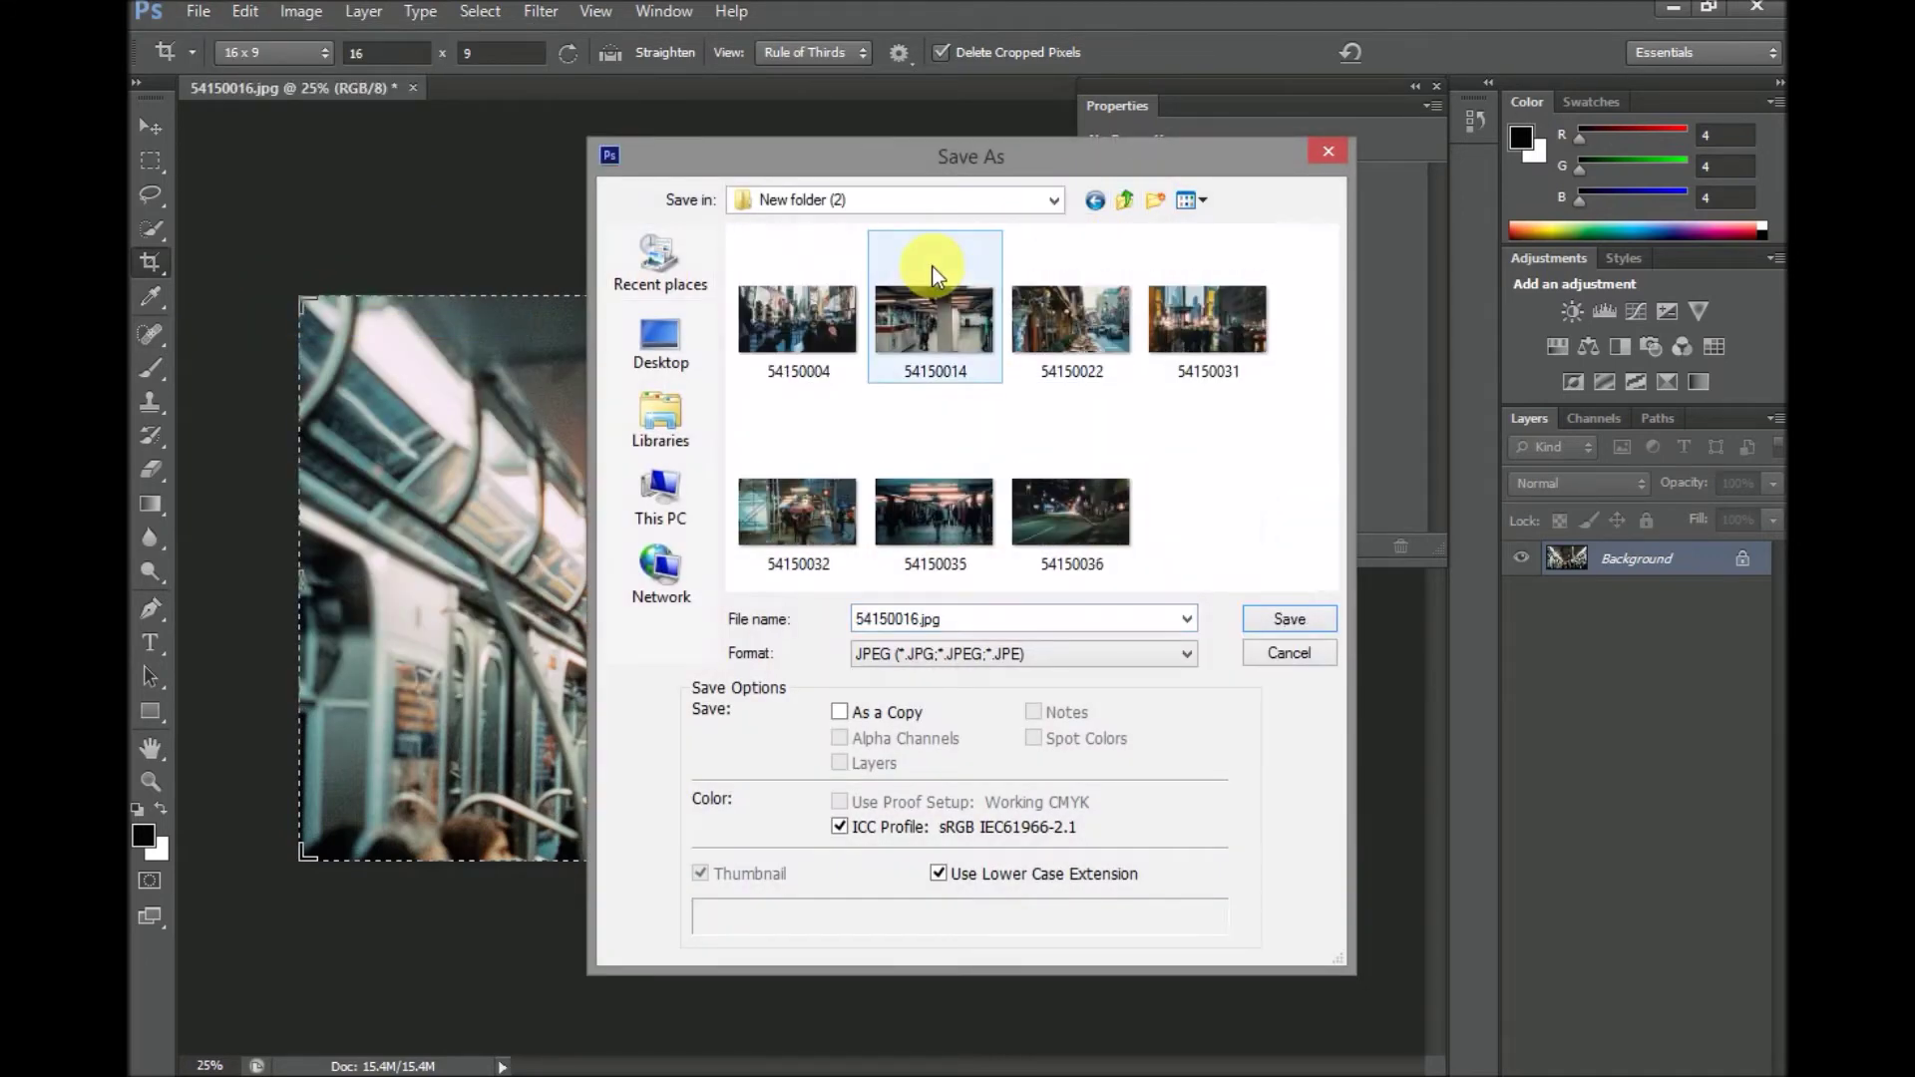
{"action": "left_click", "coordinate": [1289, 620]}
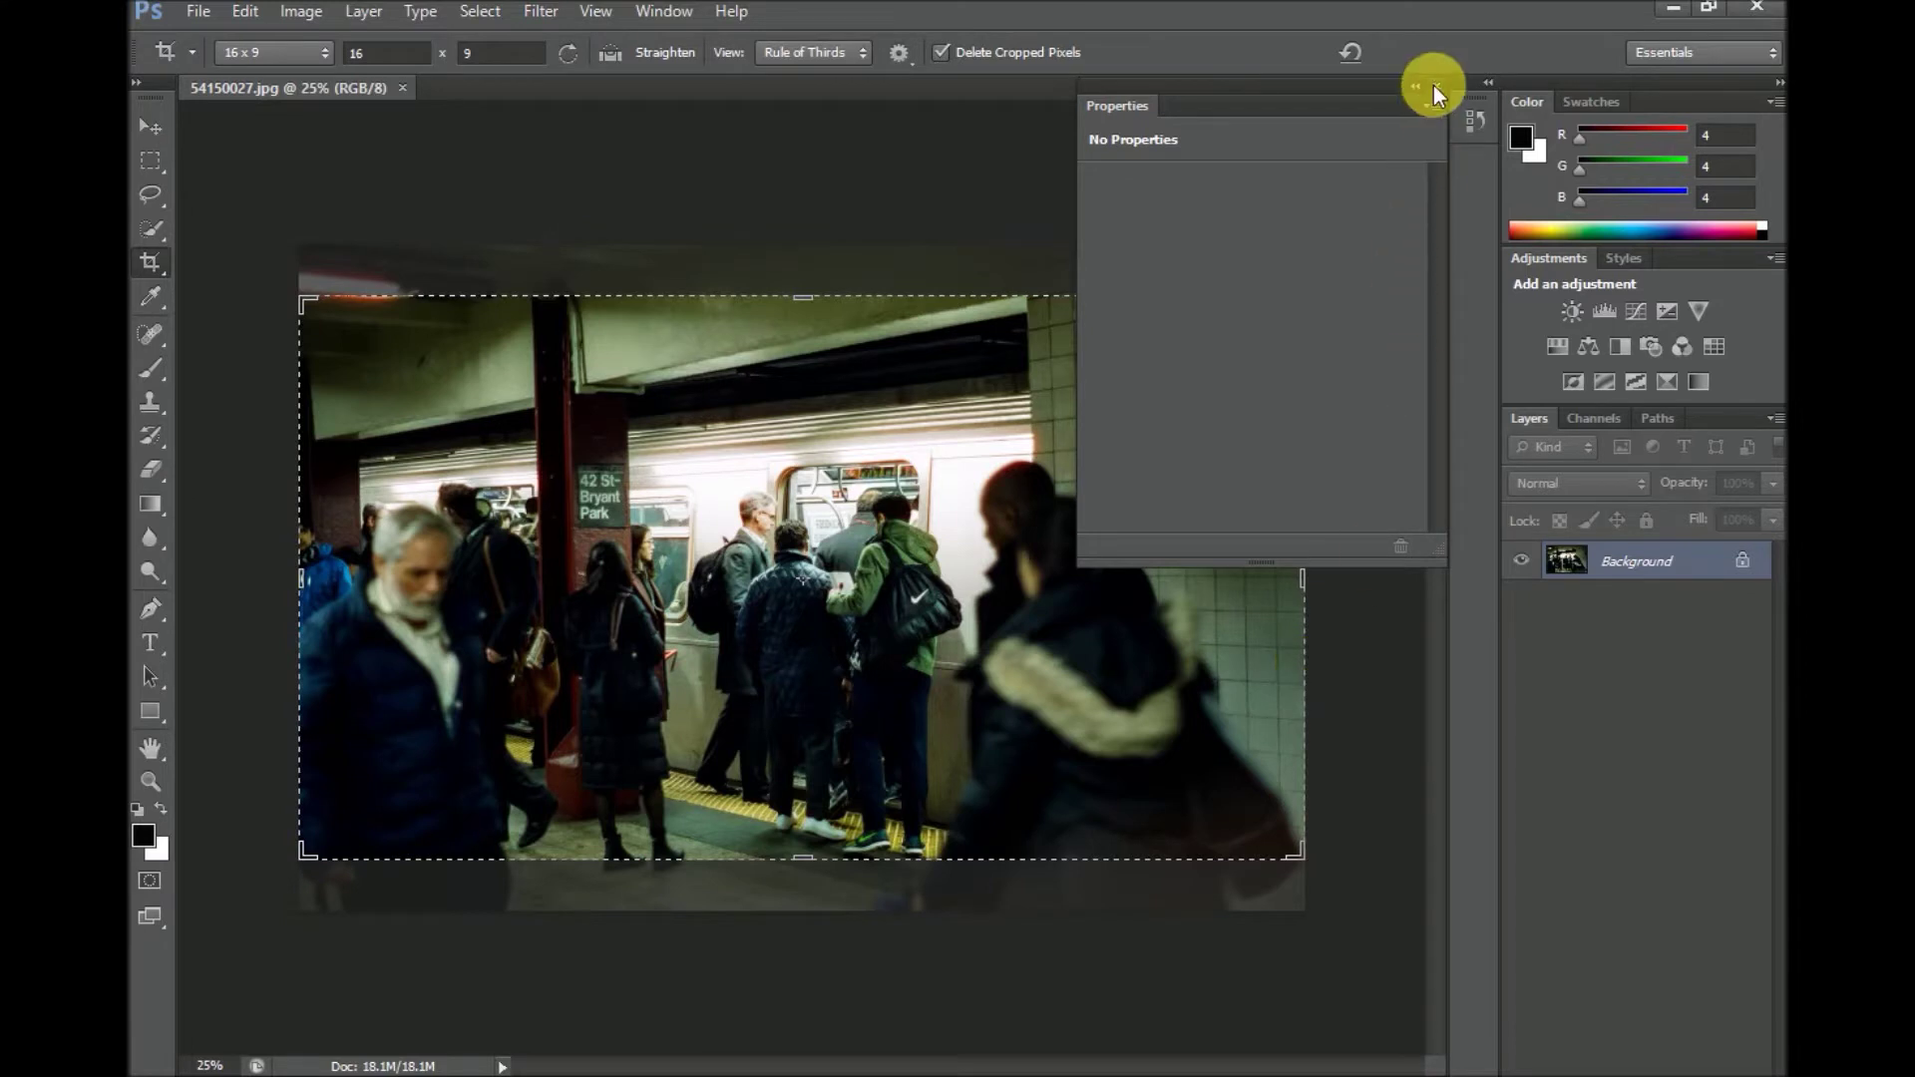
Close the Properties panel covering photo 54150027 and apply the 16:9 crop.
{"action": "left_click", "coordinate": [1433, 86]}
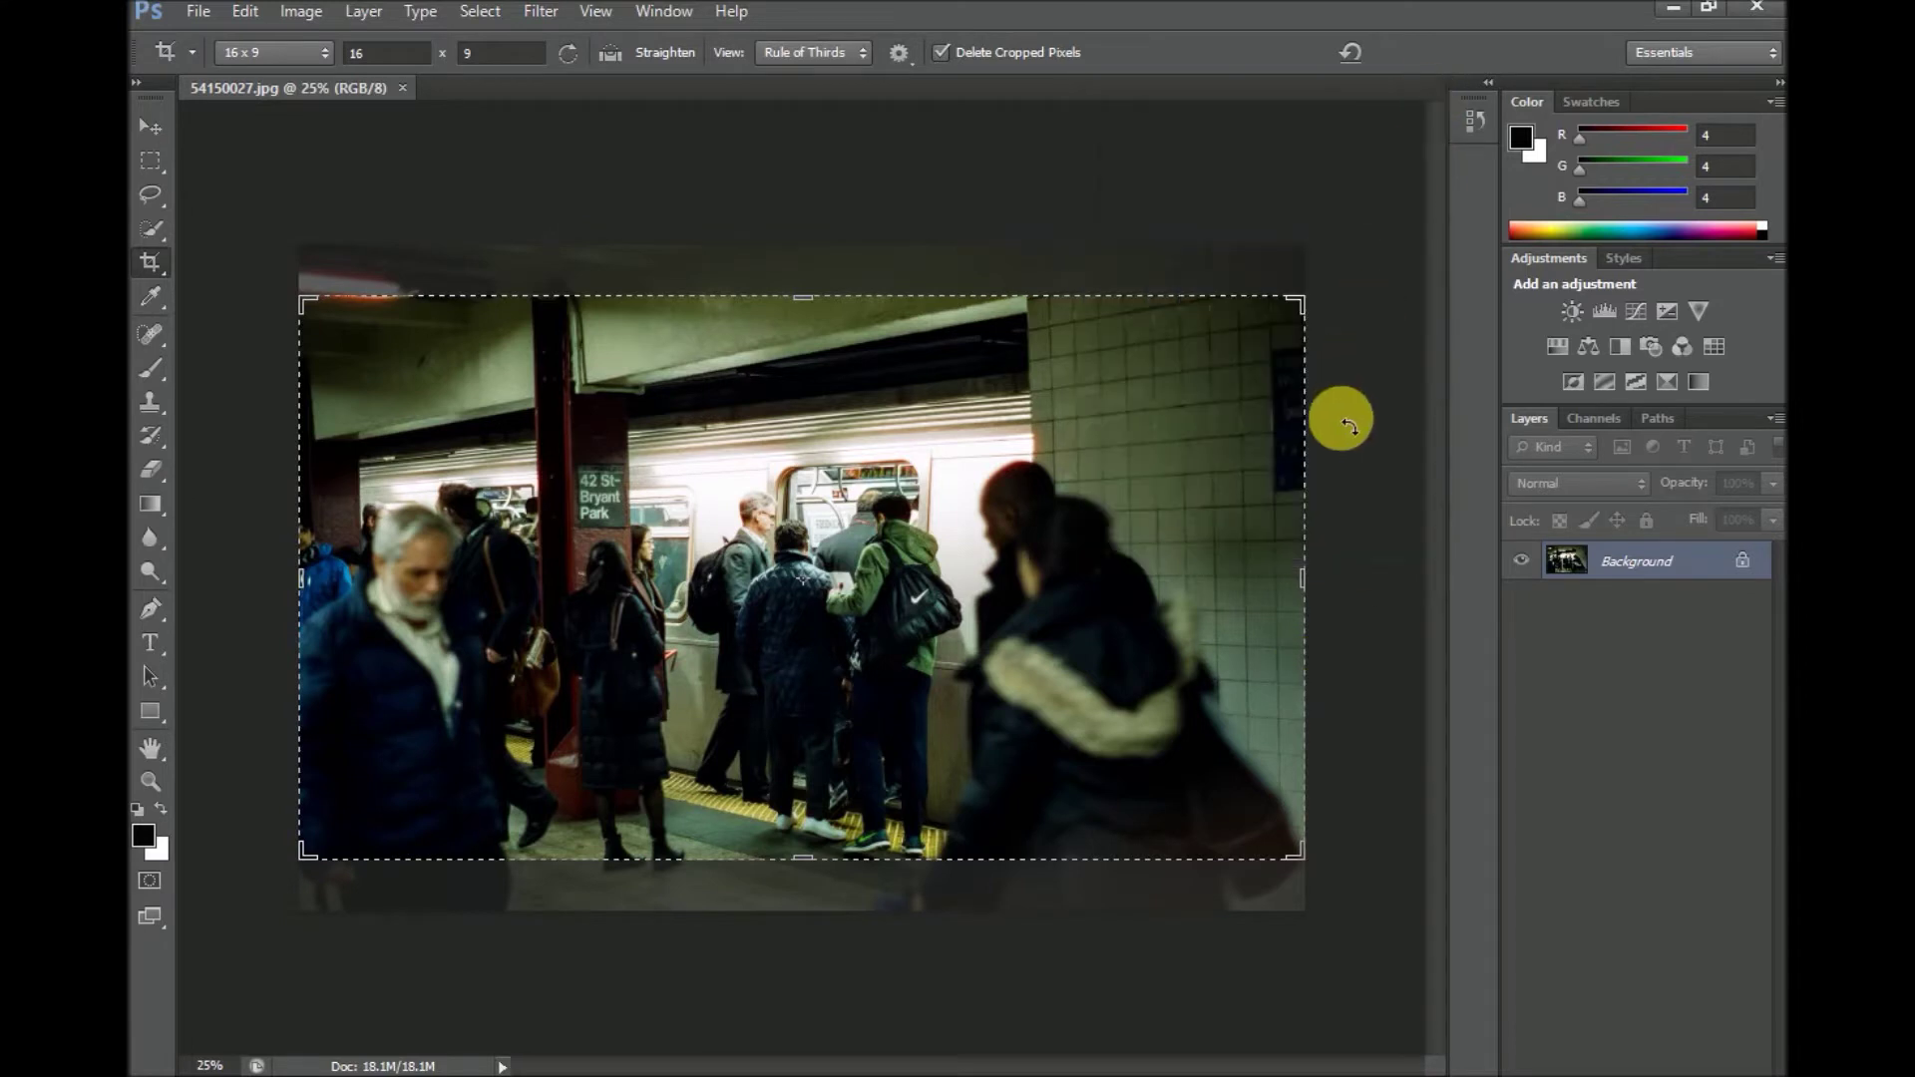
{"action": "left_click", "coordinate": [1383, 467]}
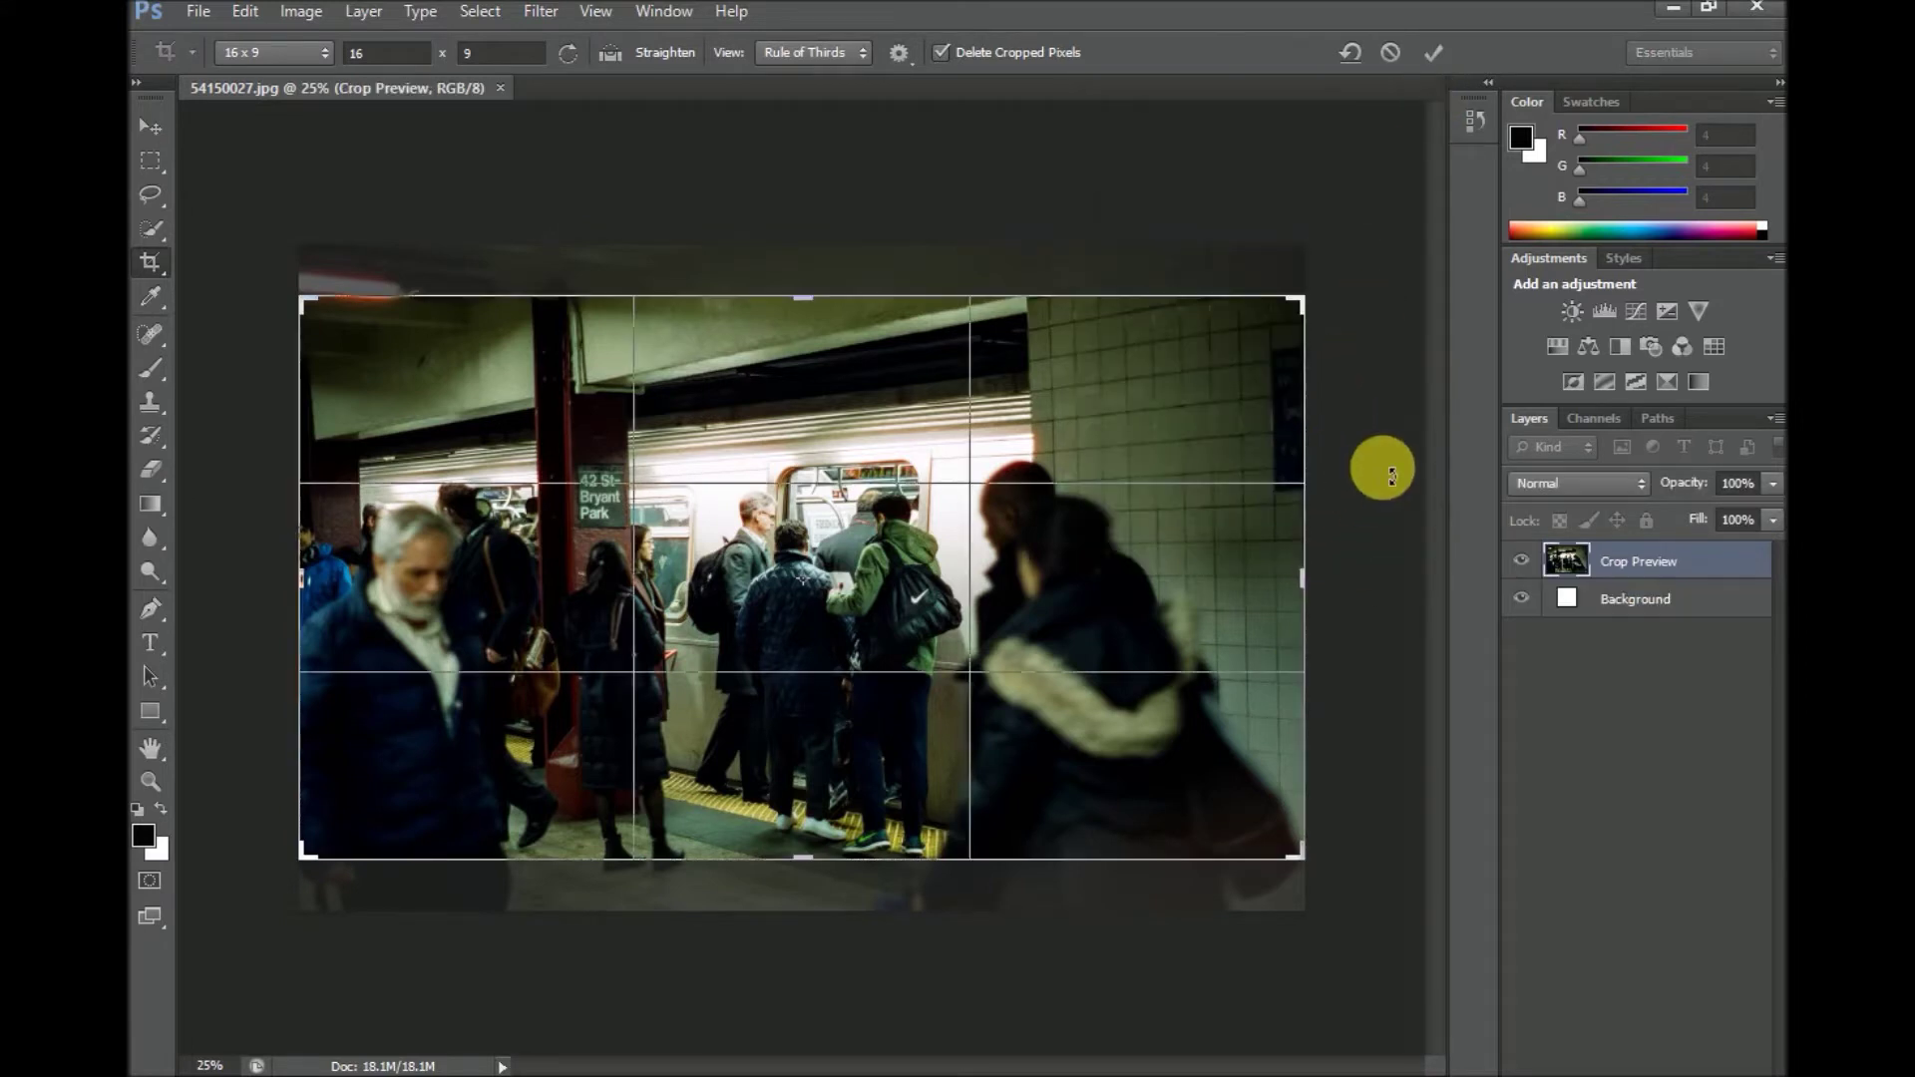
{"action": "key", "text": "Return"}
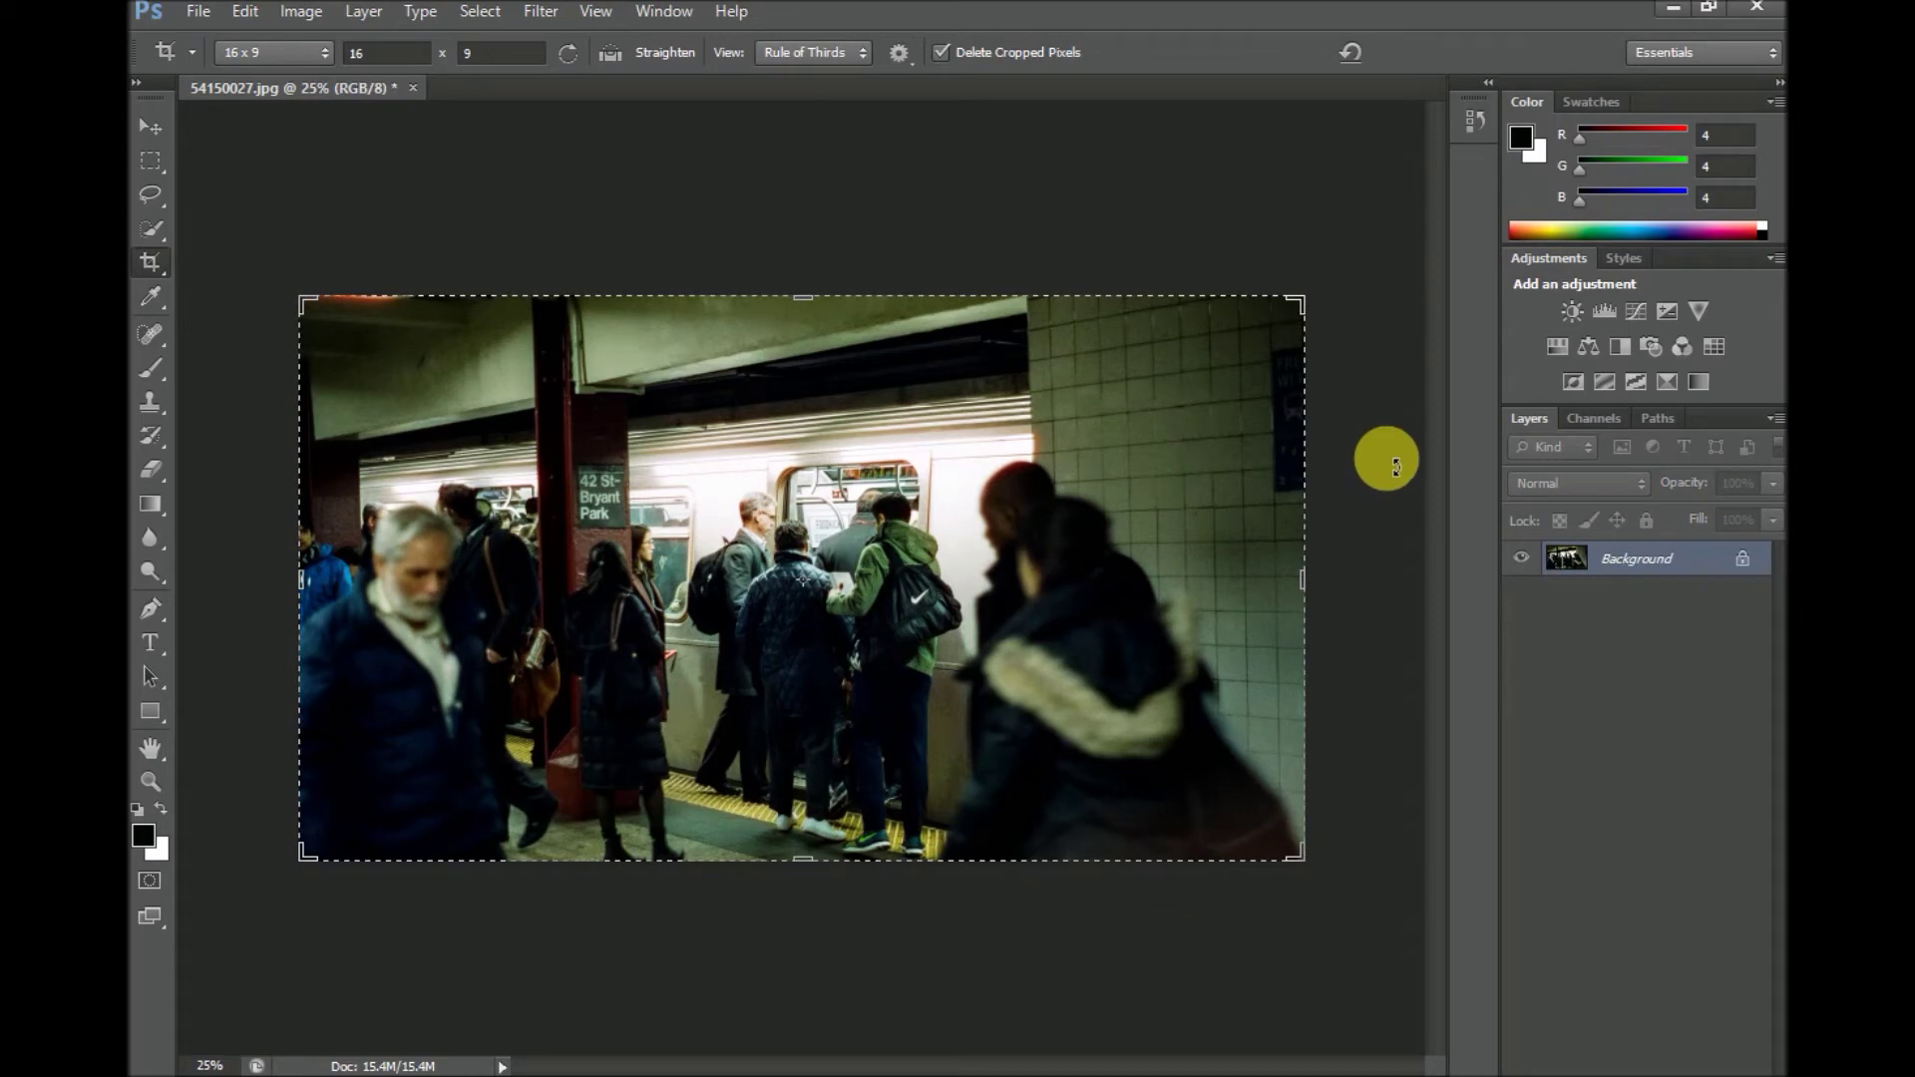
Add a Color Lookup layer and load U-BMDFILM-4K-ALEXA-LOG-C-LTL.3dl from UTILITY's BMDFilm 4K to Alexa Log-C folder.
{"action": "left_click", "coordinate": [1714, 347]}
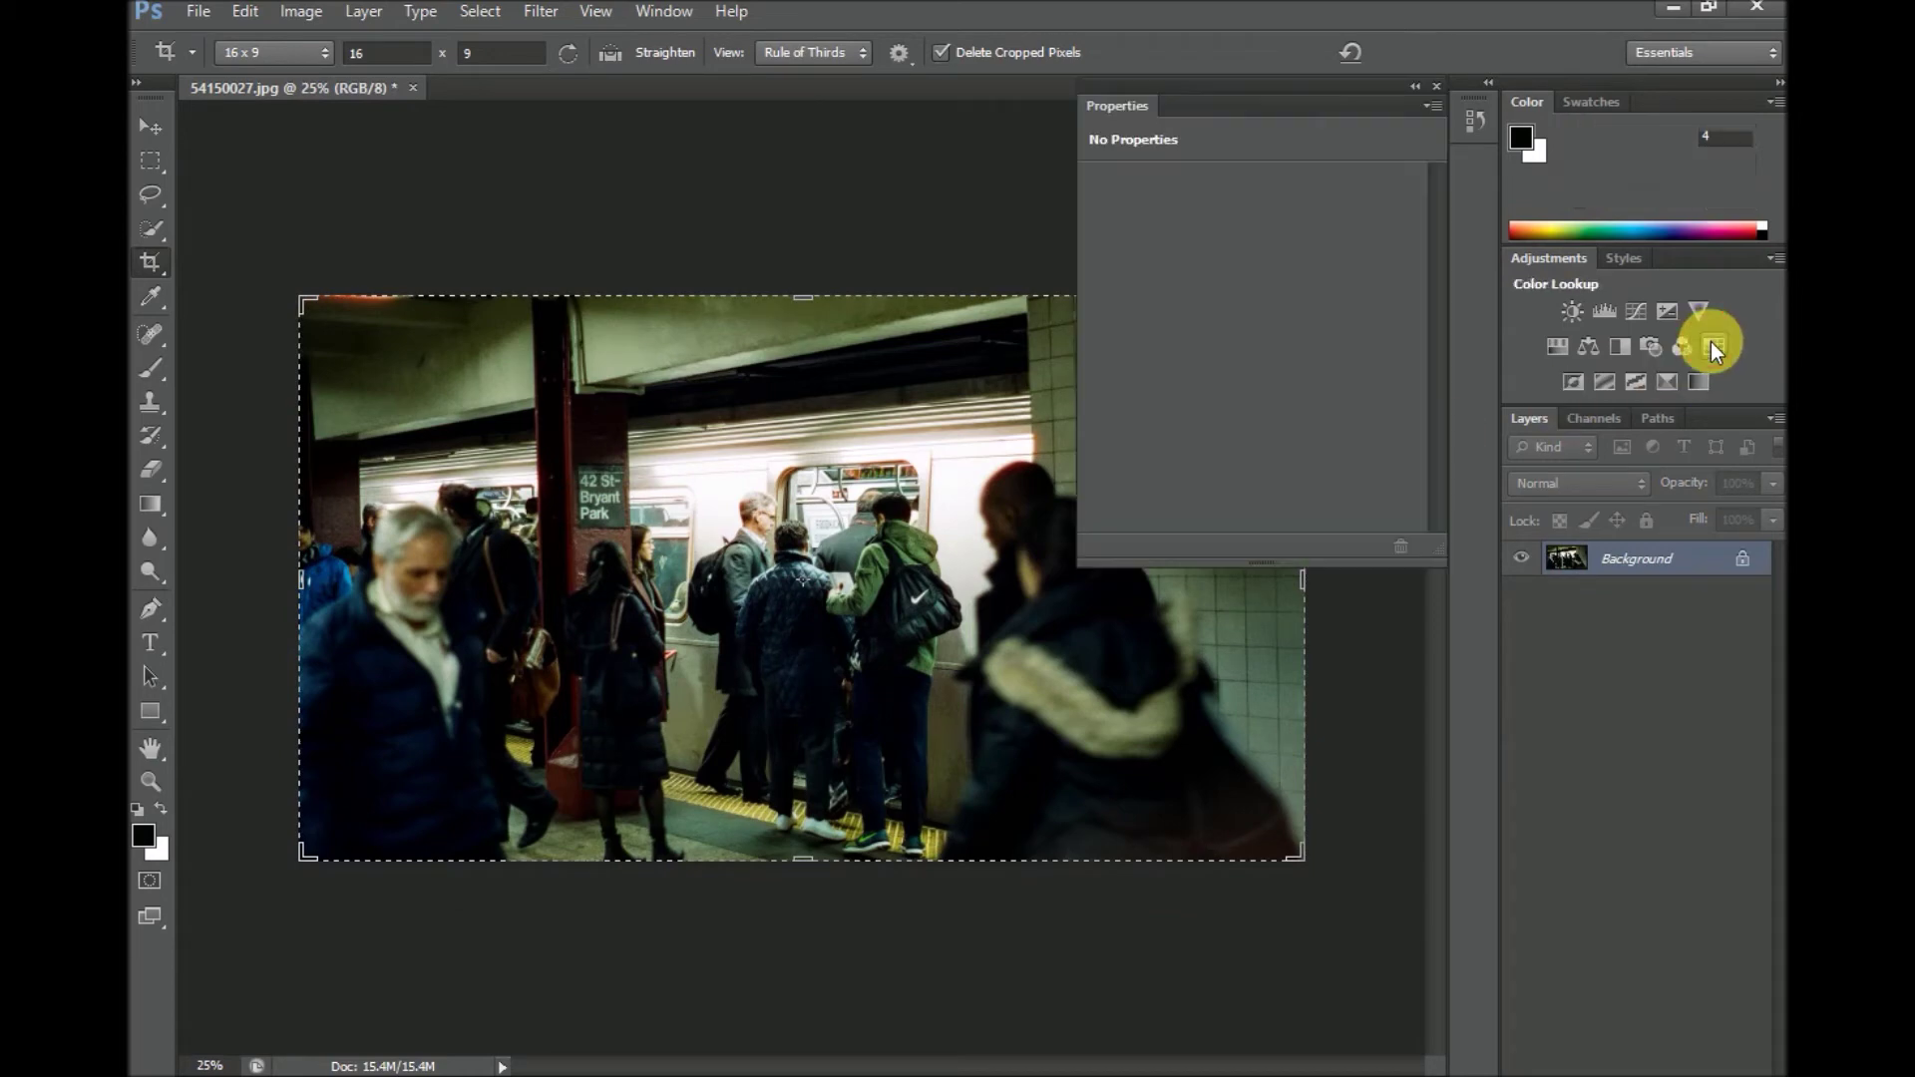
{"action": "left_click", "coordinate": [1401, 183]}
{"action": "left_click", "coordinate": [1383, 201]}
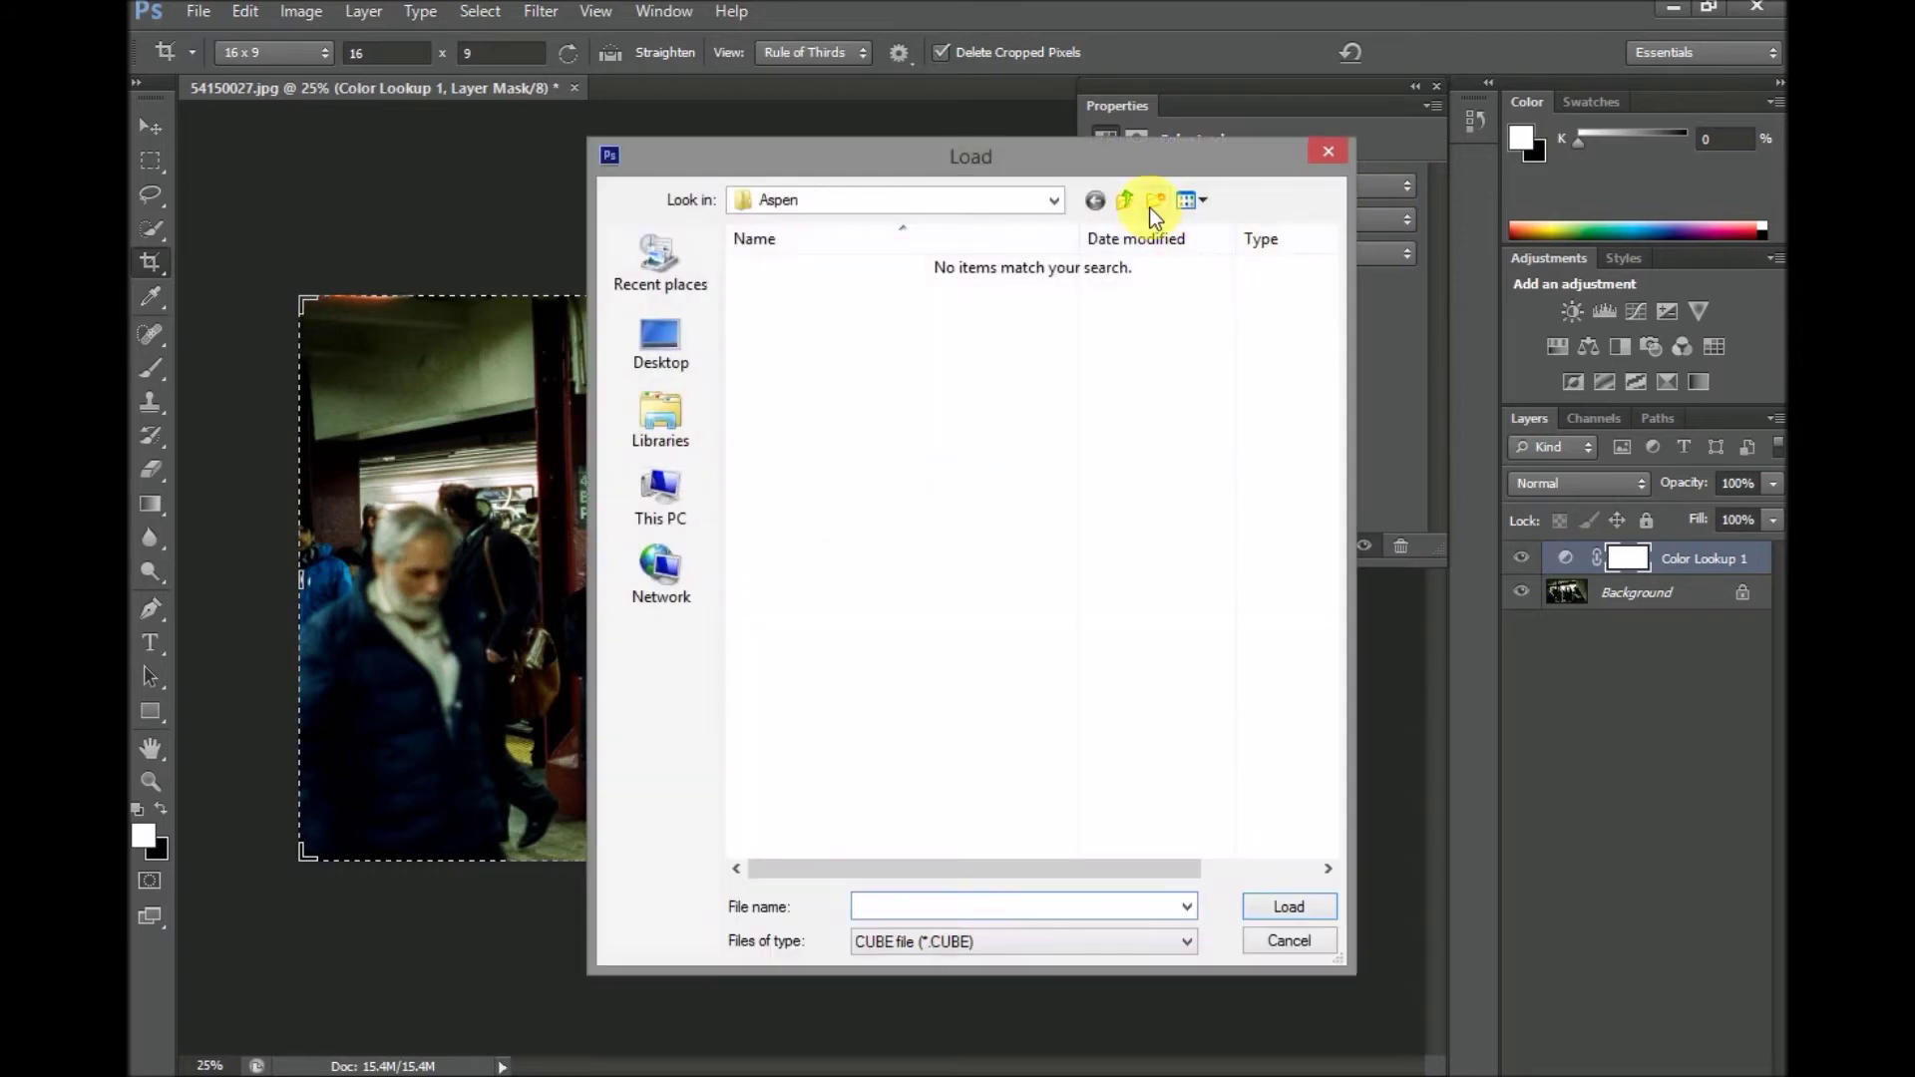
{"action": "left_click", "coordinate": [1133, 200]}
{"action": "left_click", "coordinate": [1131, 200]}
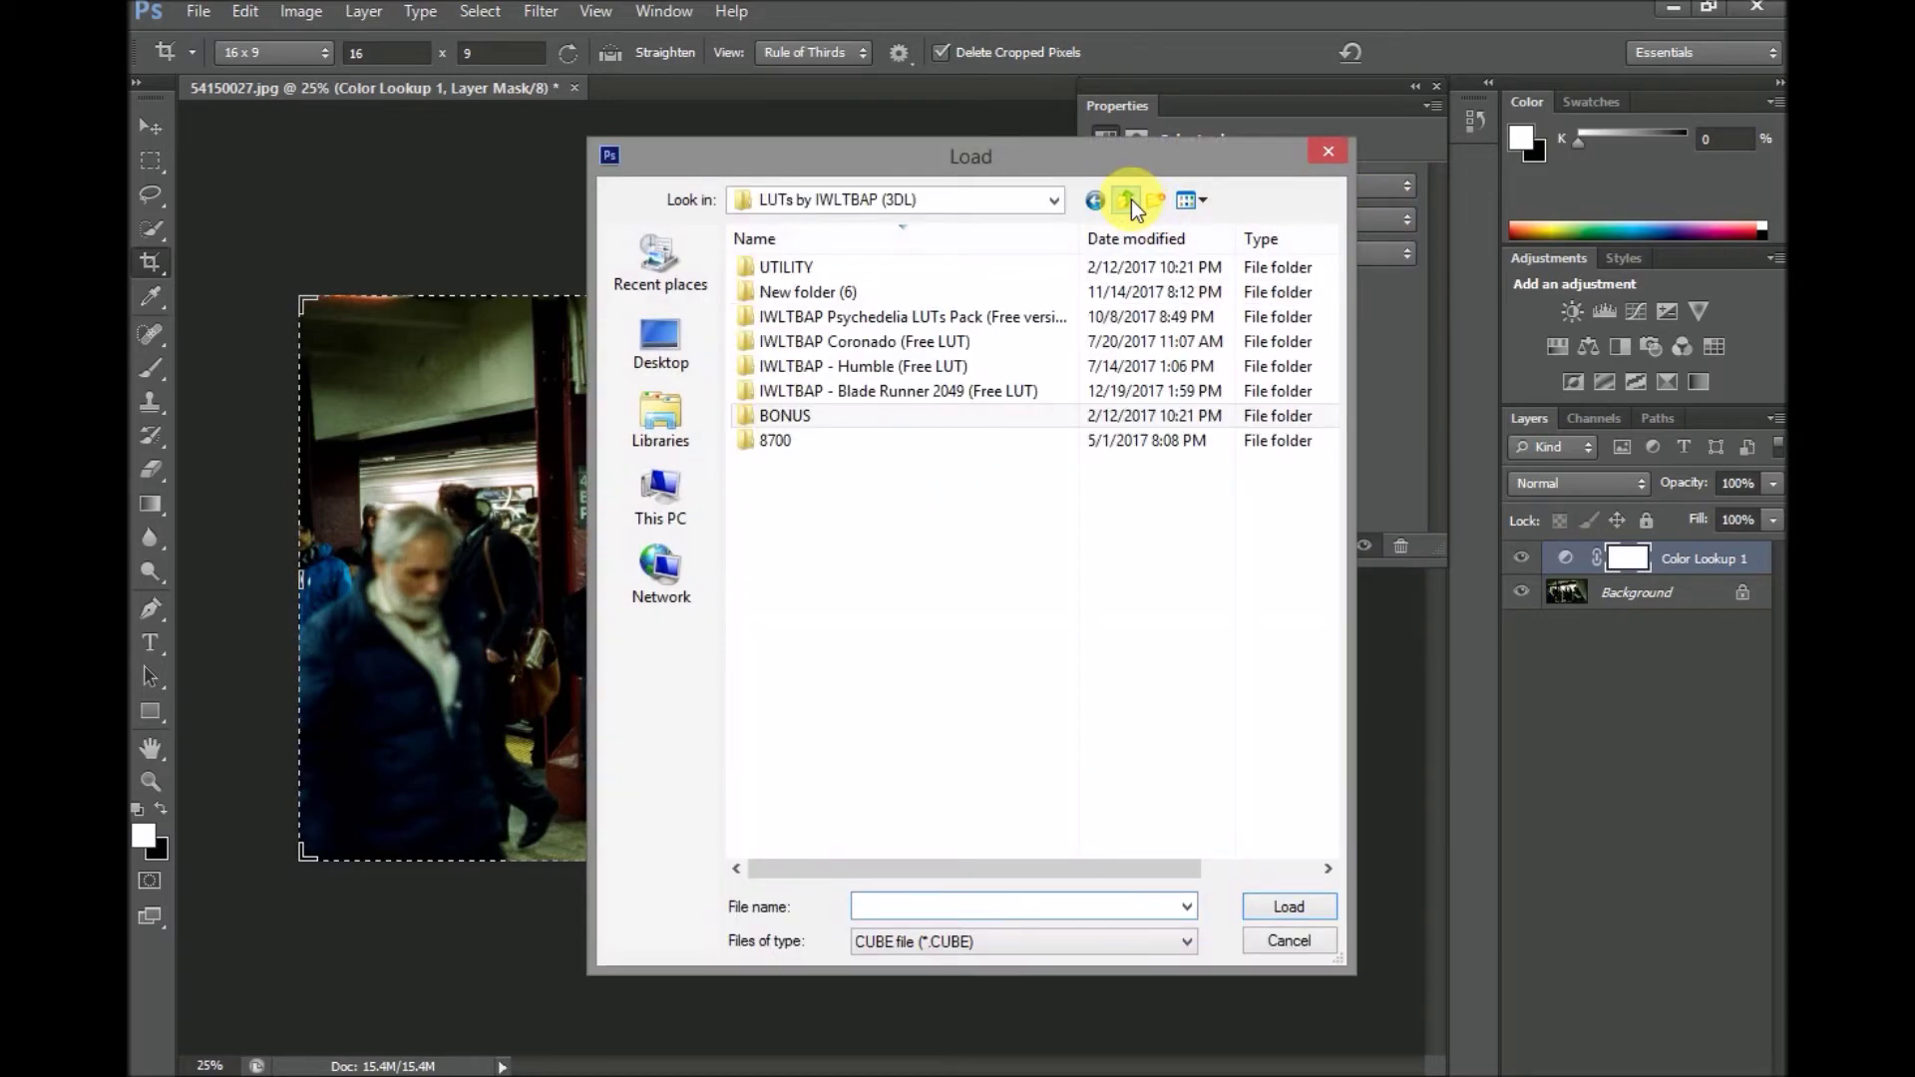
{"action": "double_click", "coordinate": [912, 271]}
{"action": "double_click", "coordinate": [910, 292]}
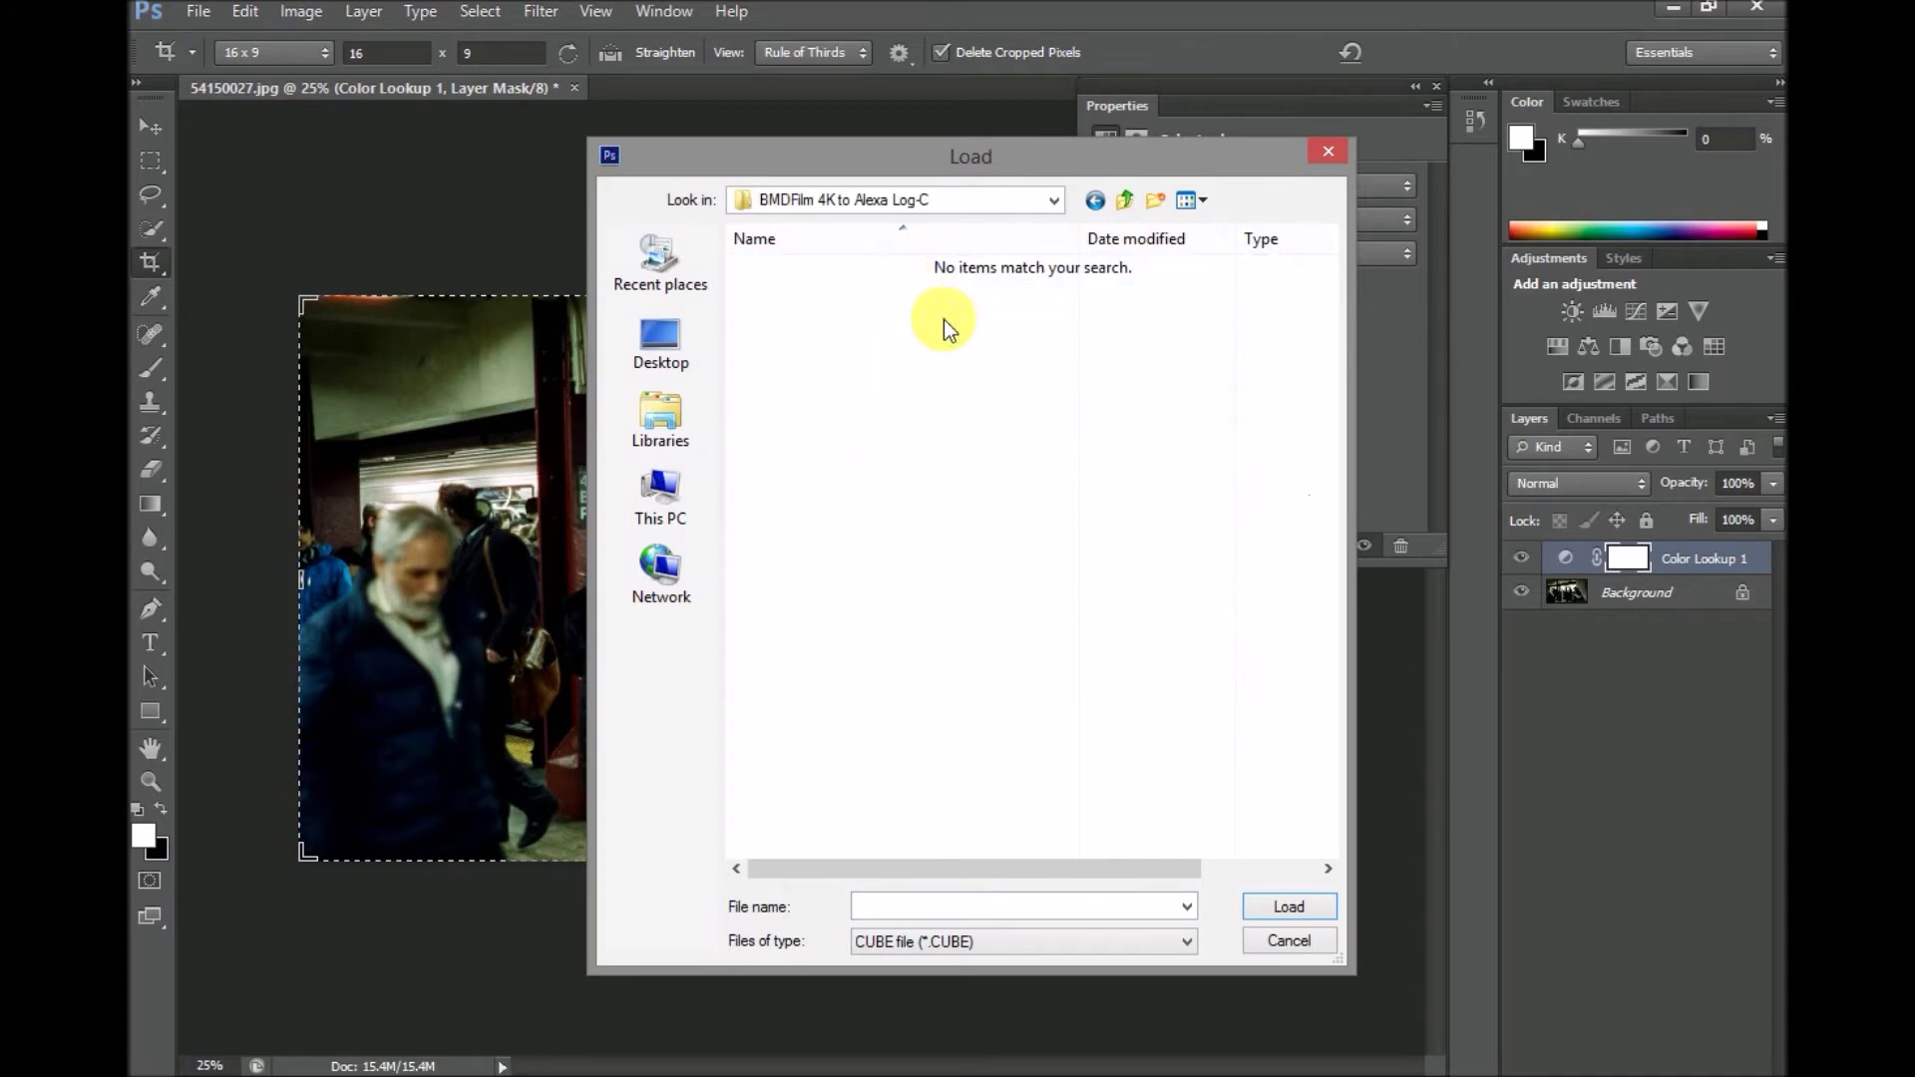
{"action": "left_click", "coordinate": [1198, 939]}
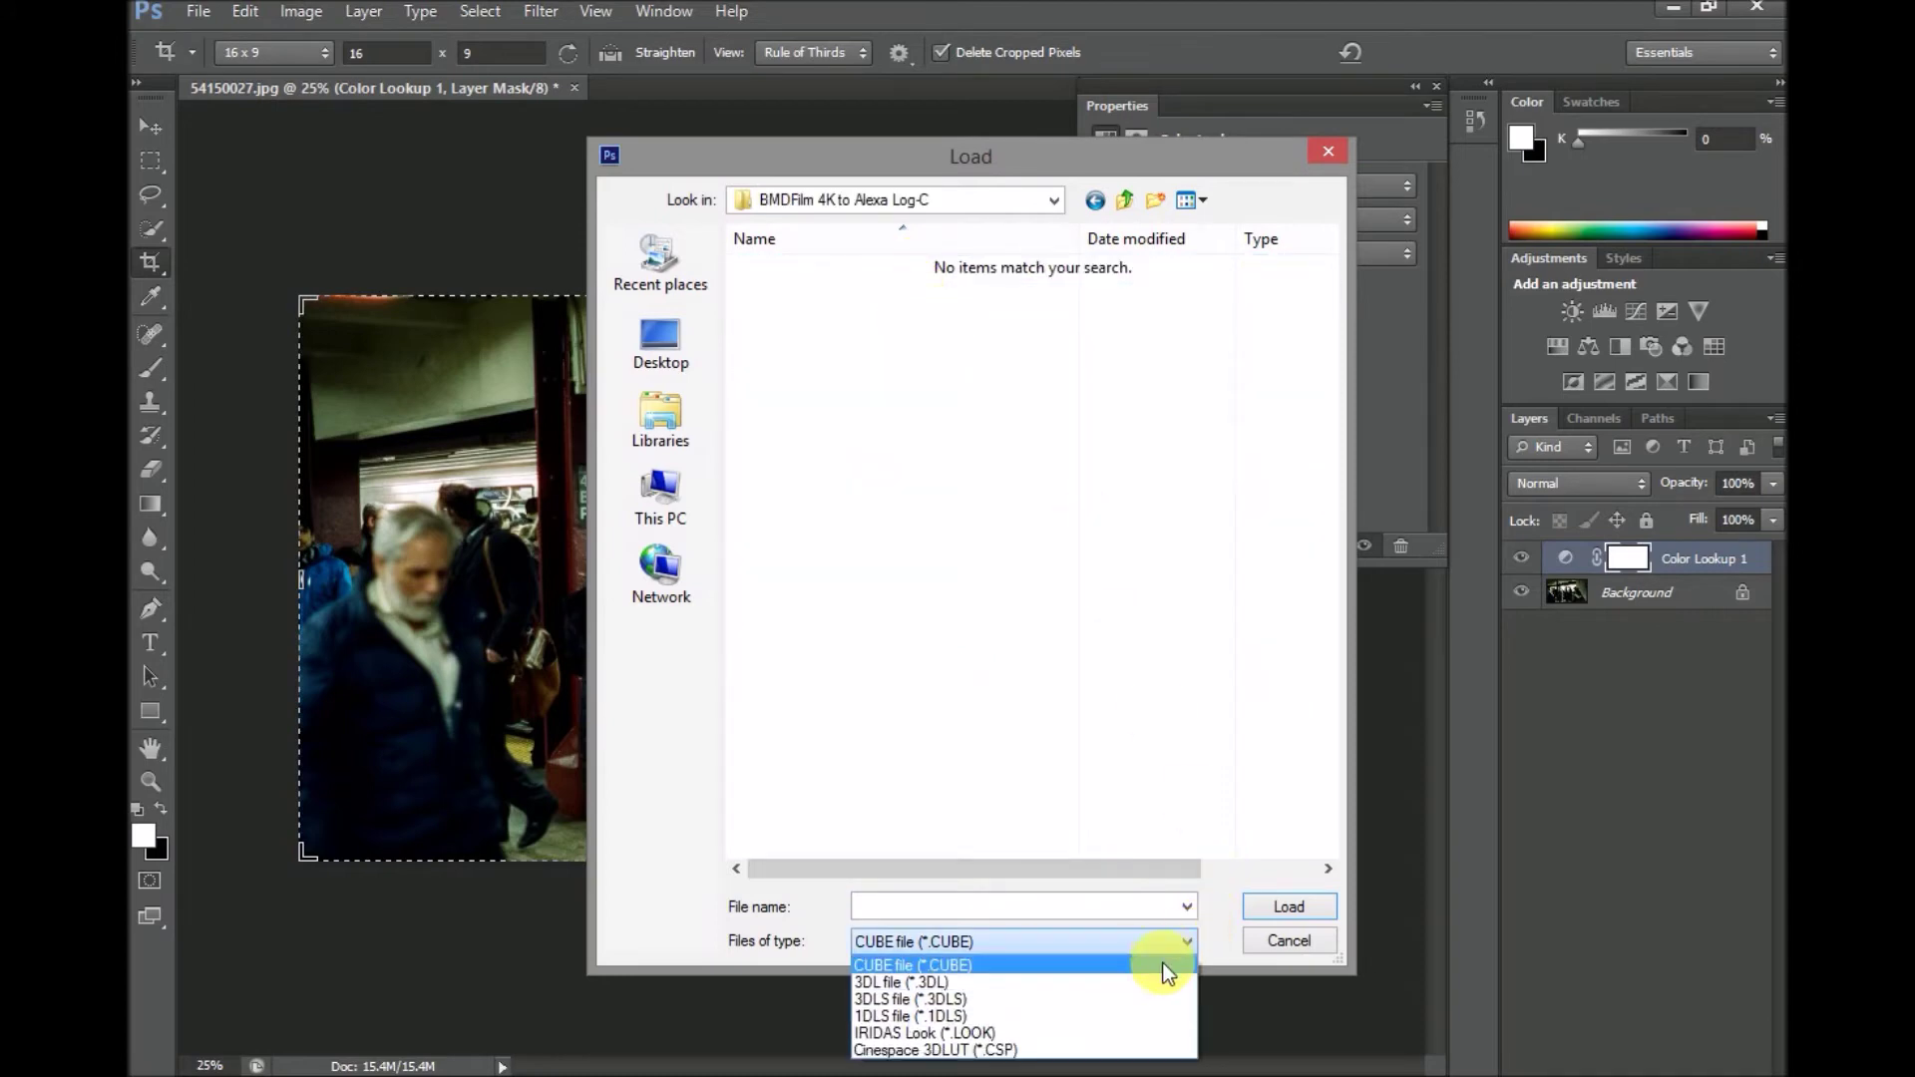
{"action": "left_click", "coordinate": [1135, 981]}
{"action": "left_click", "coordinate": [948, 266]}
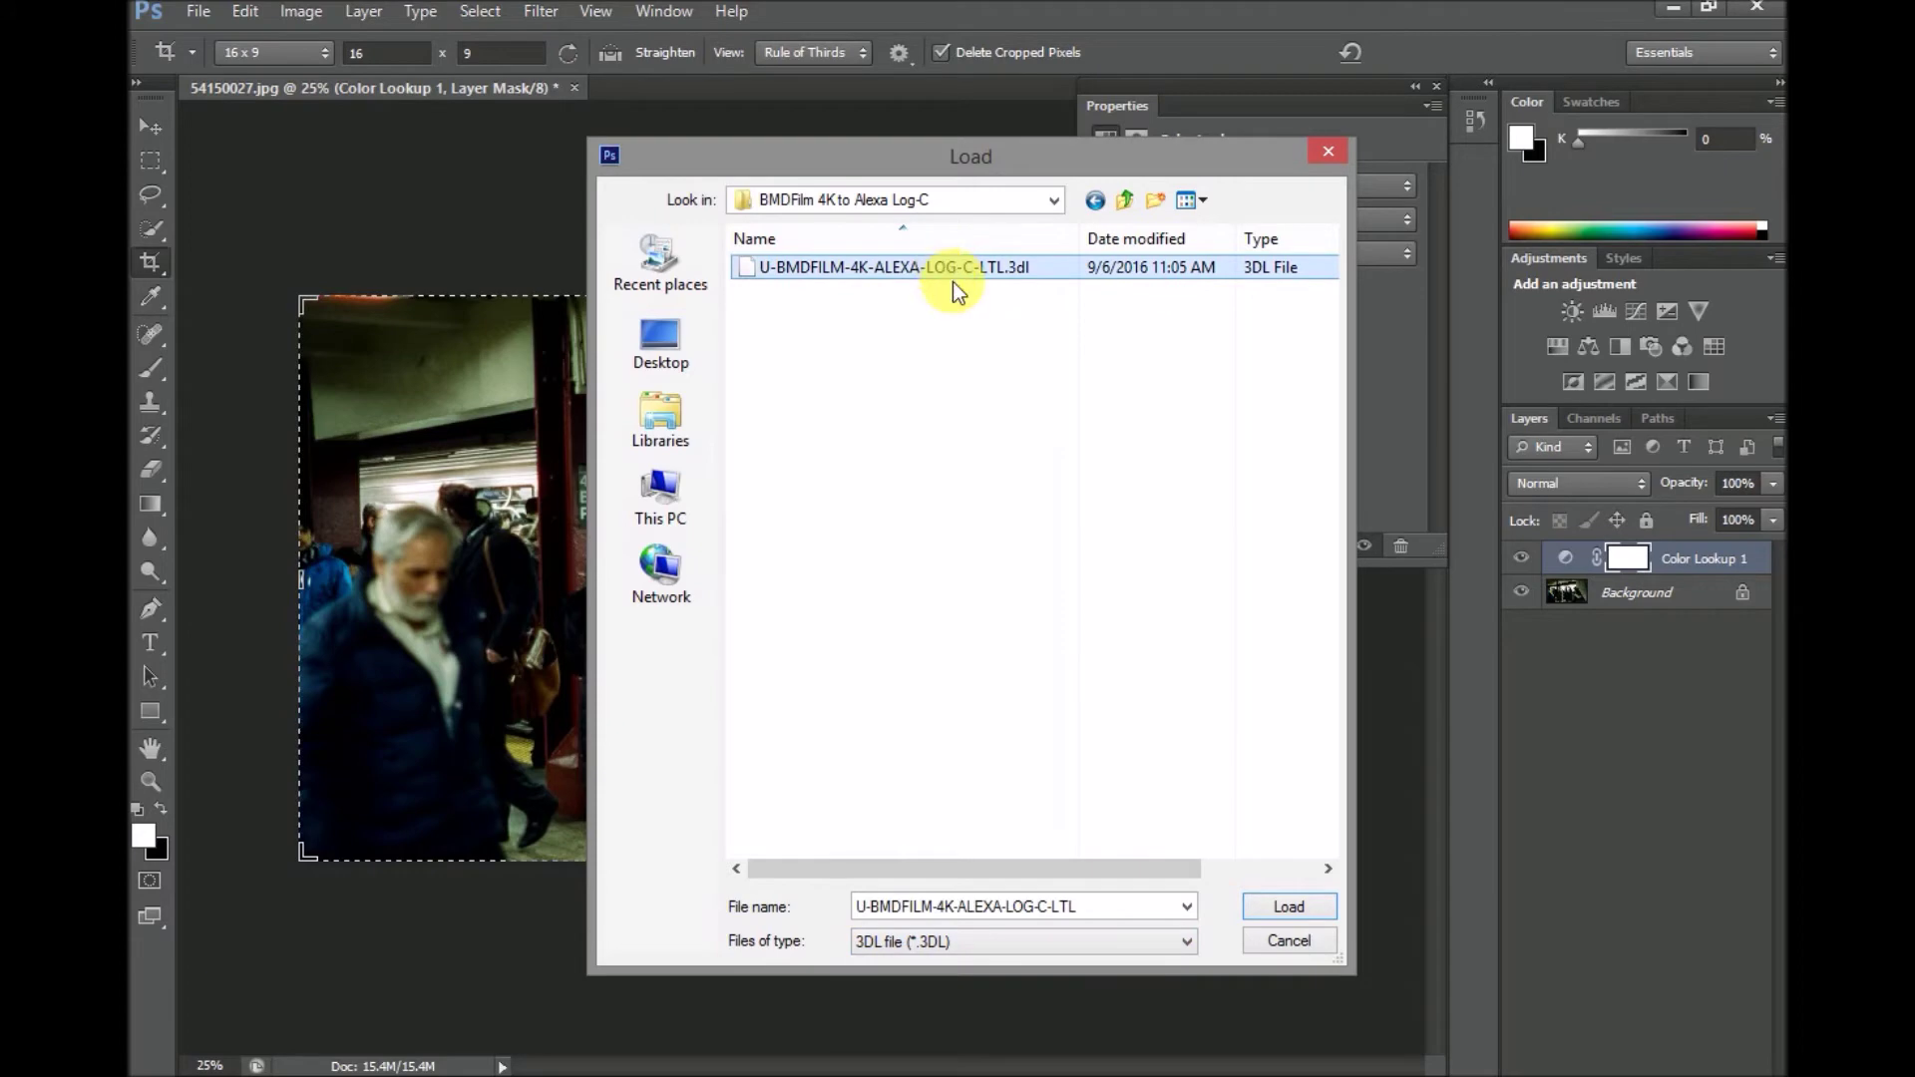
{"action": "left_click", "coordinate": [1291, 906]}
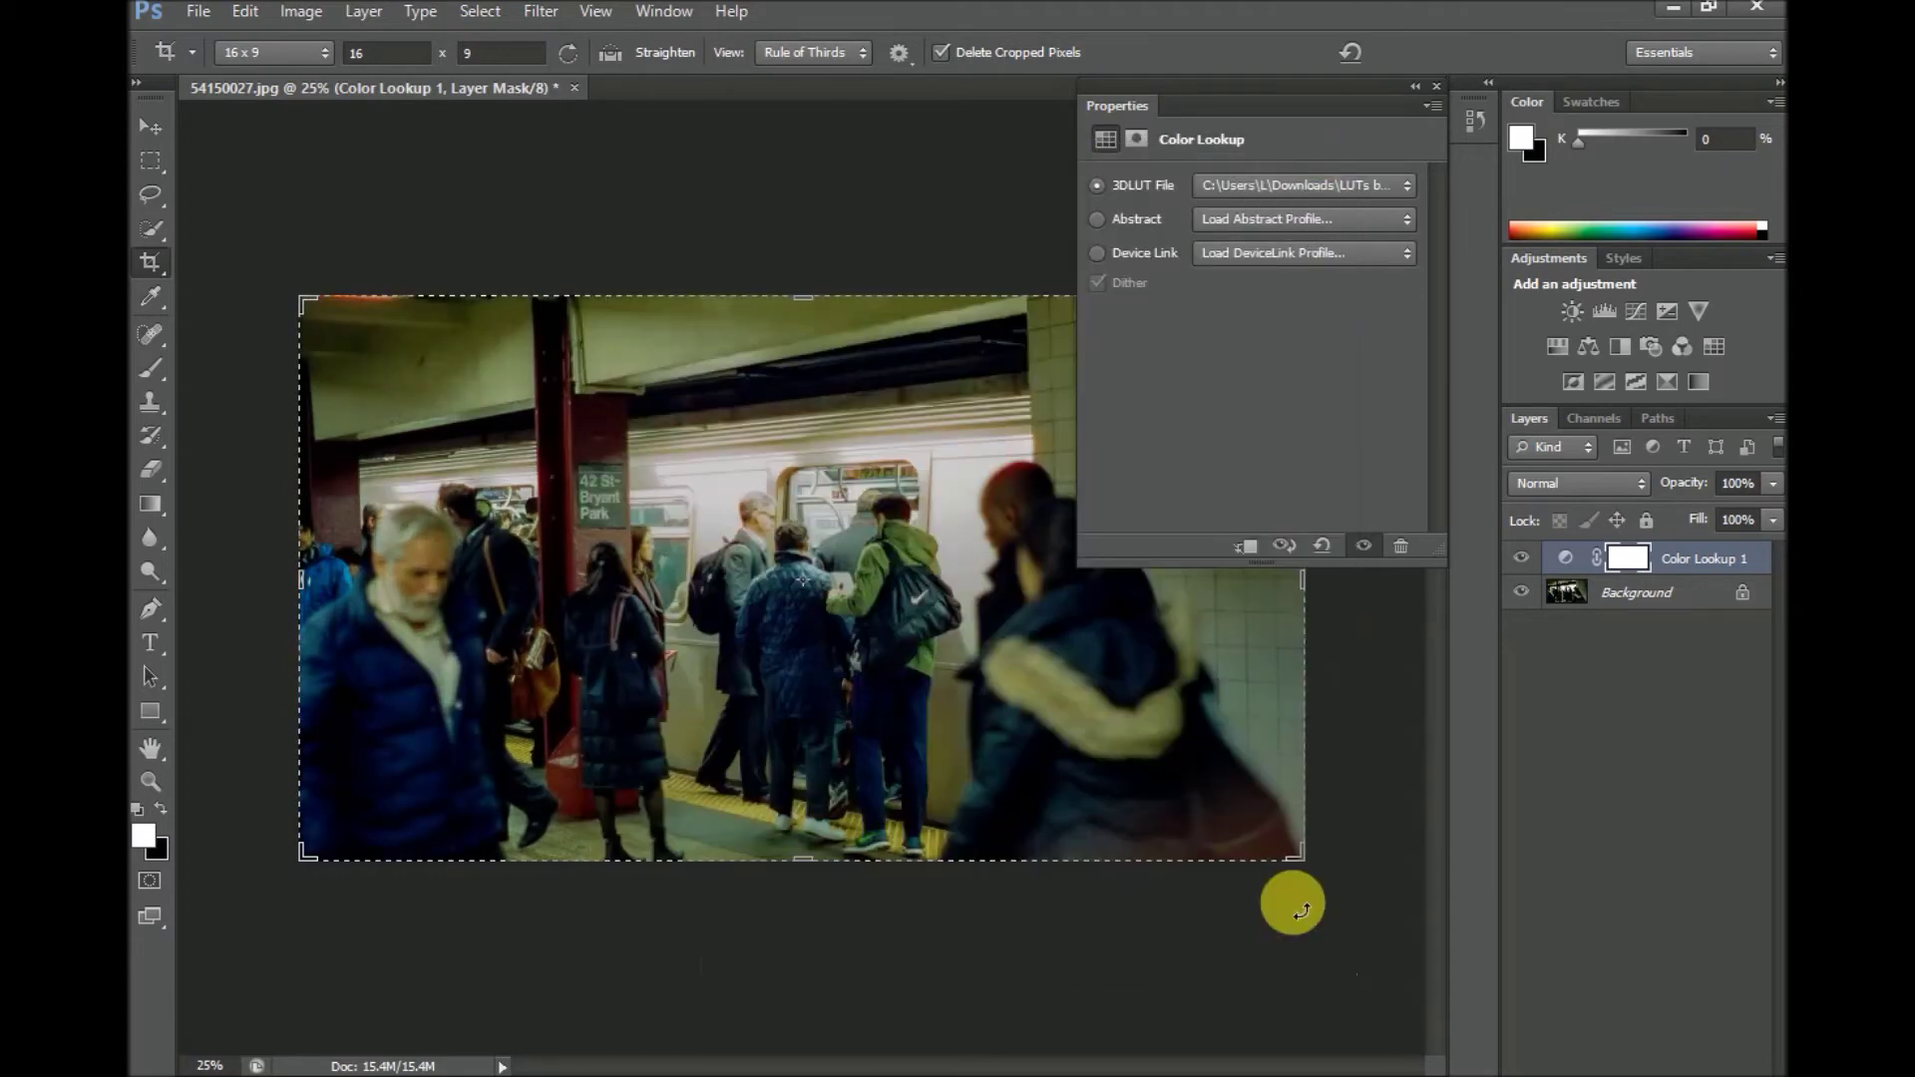
Add a second Color Lookup layer with IWLTBAP Aspen - Standard.3dl from the BONUS Aspen folder, and close the Properties panel.
{"action": "left_click", "coordinate": [1709, 351]}
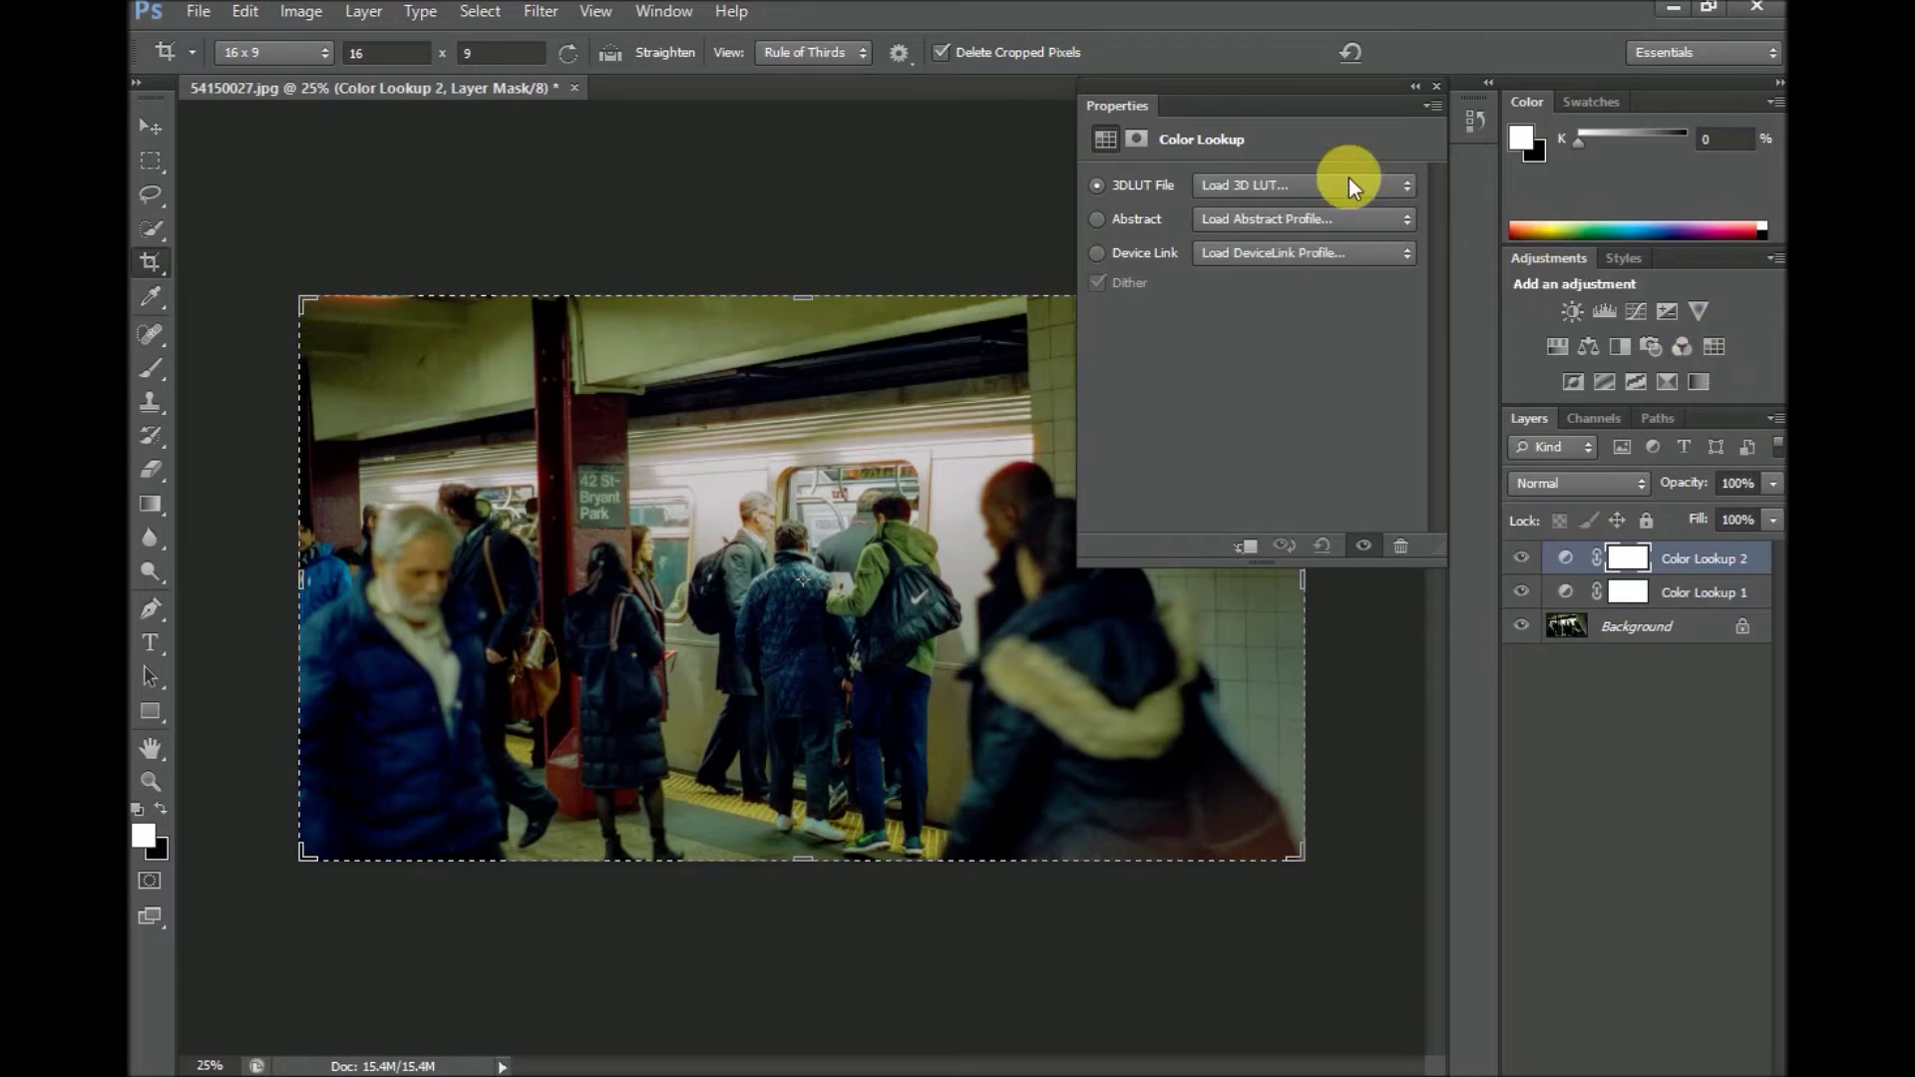
{"action": "left_click", "coordinate": [1407, 186]}
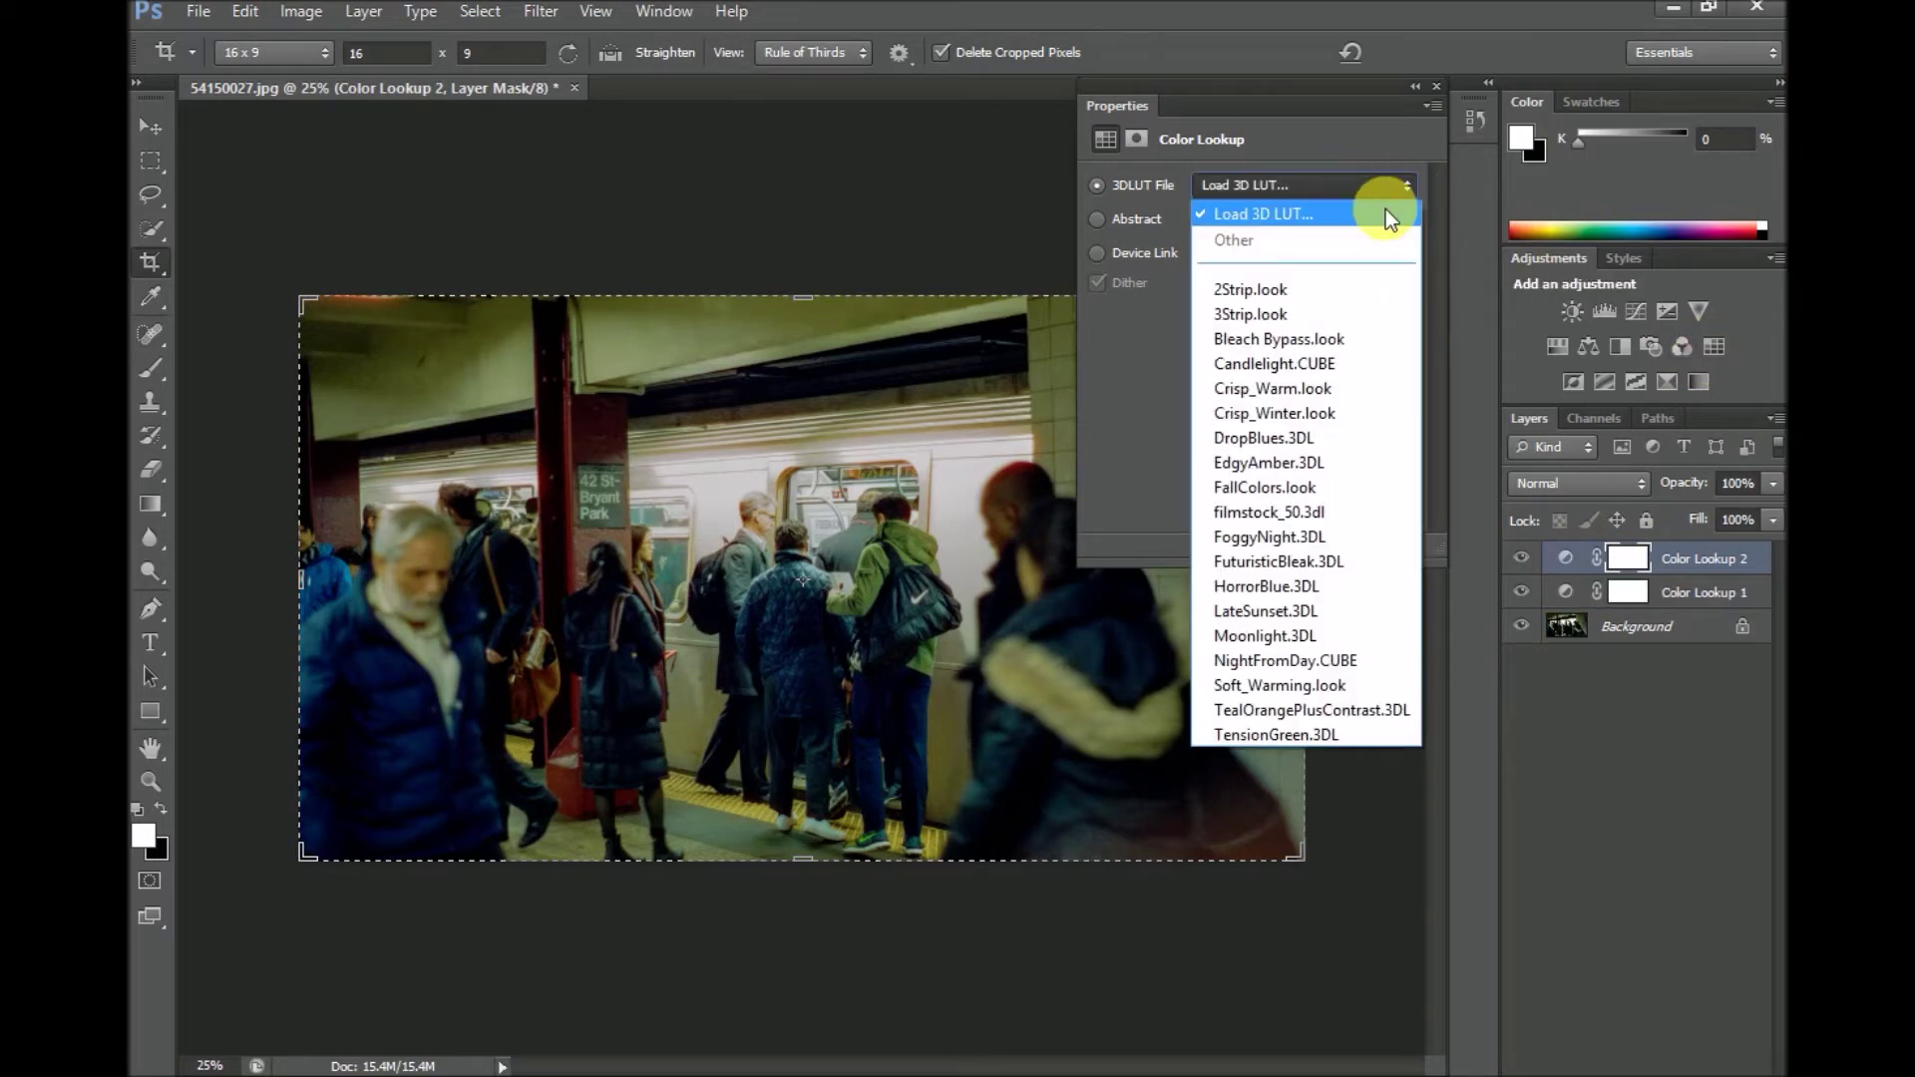
{"action": "left_click", "coordinate": [1385, 212]}
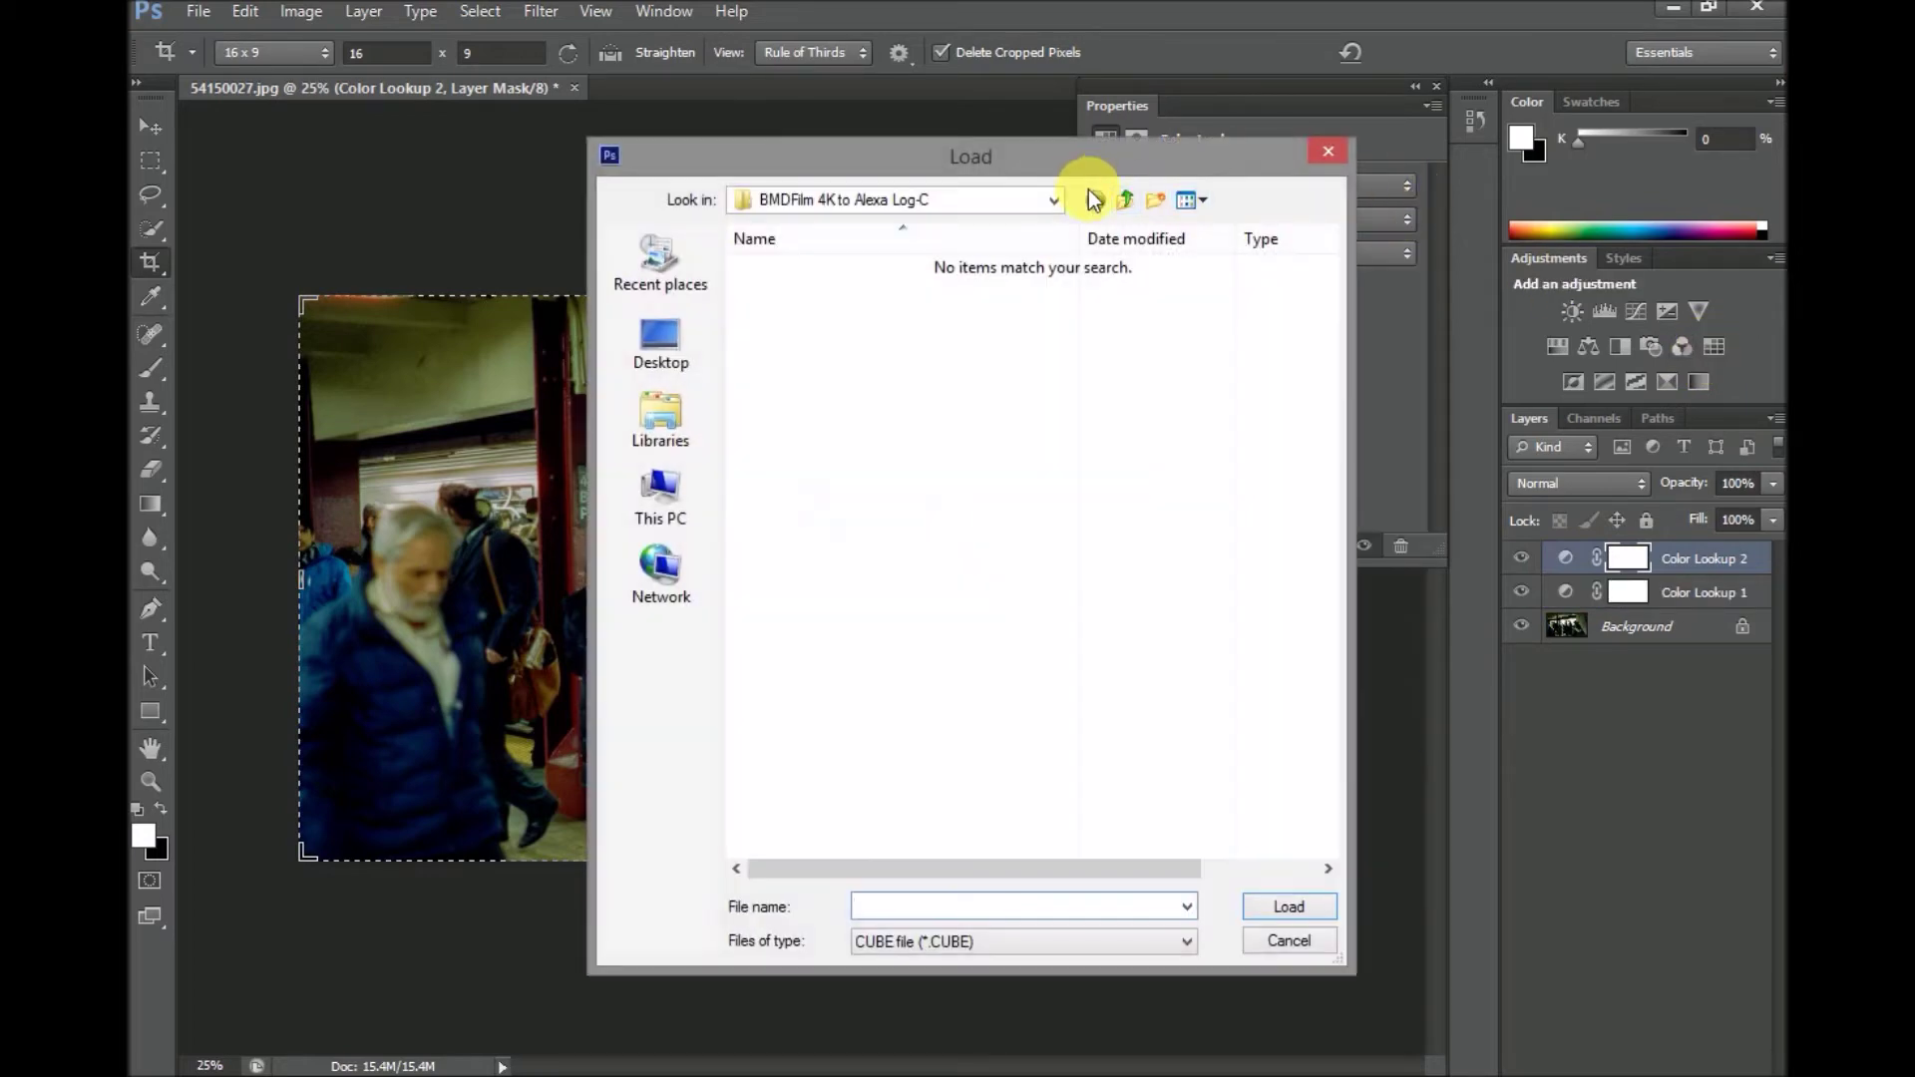
{"action": "left_click", "coordinate": [1123, 199]}
{"action": "left_click", "coordinate": [1123, 200]}
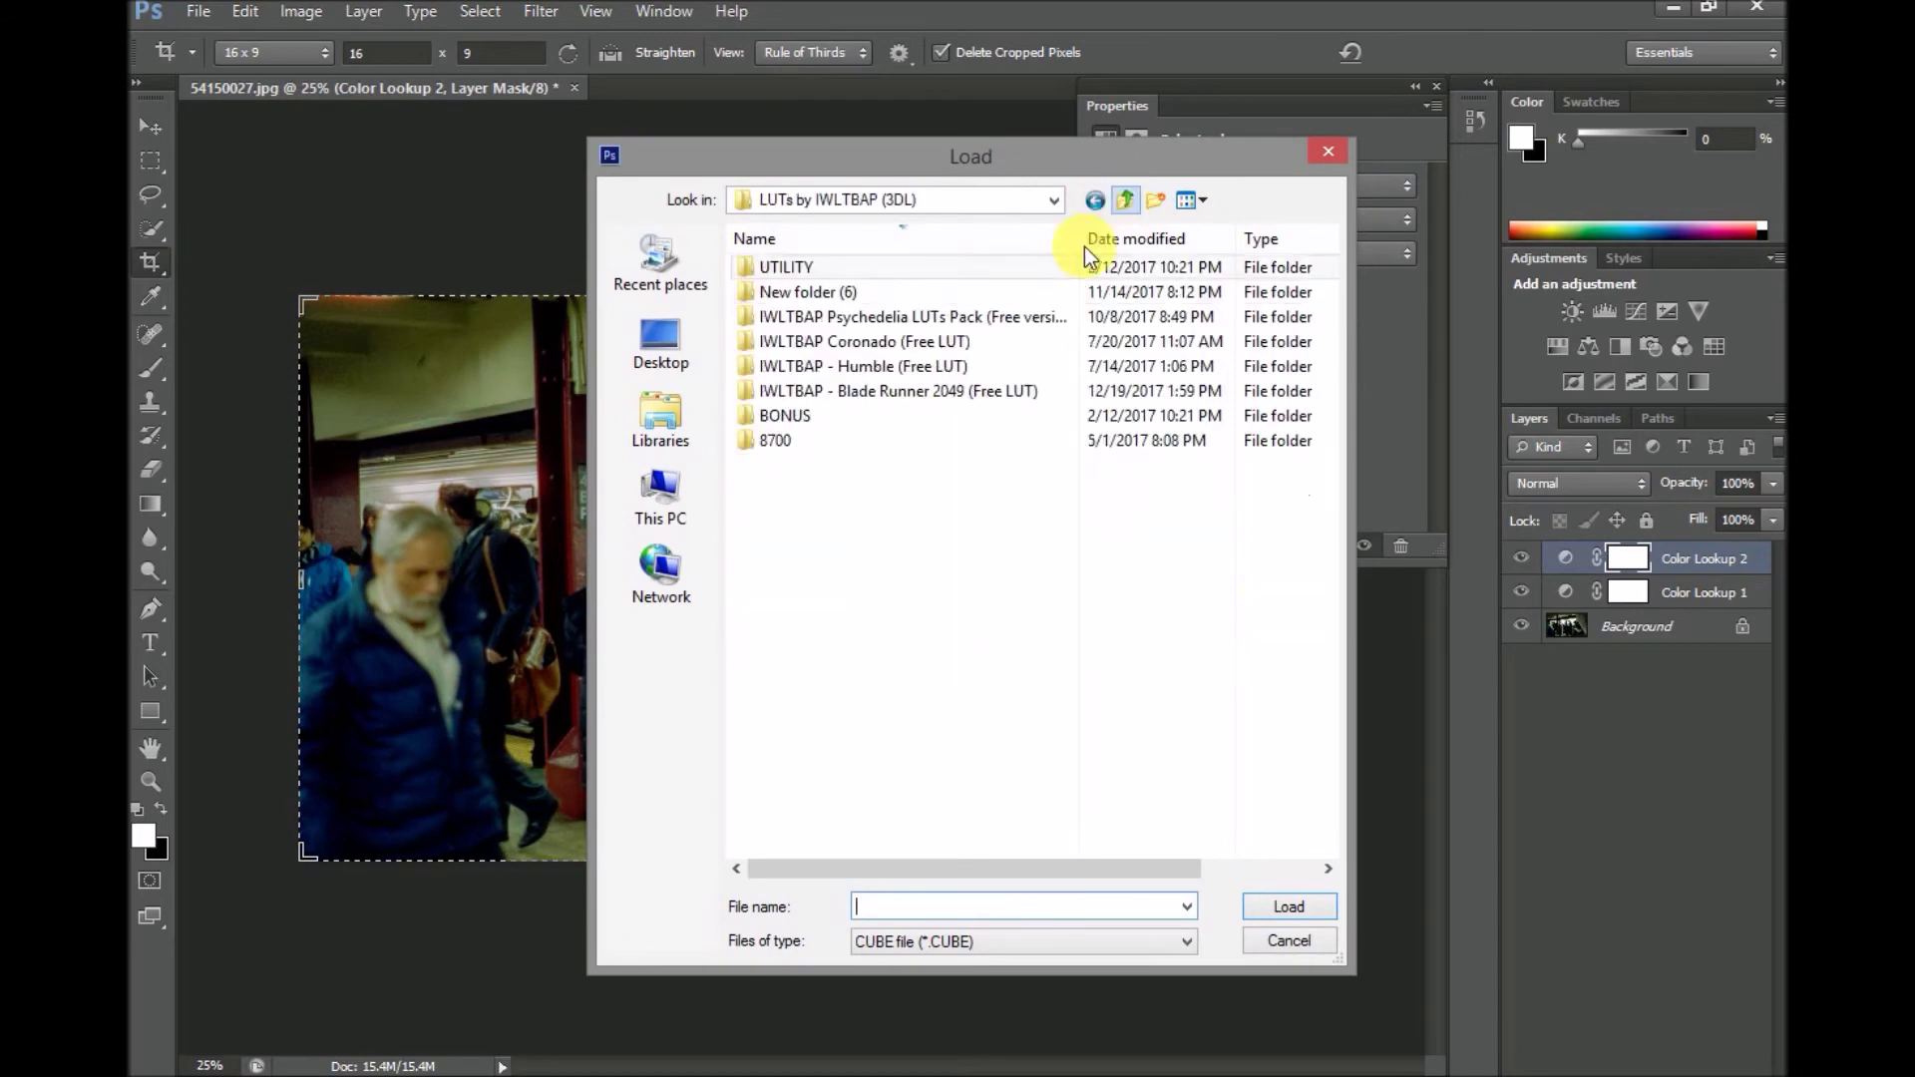
{"action": "double_click", "coordinate": [846, 411]}
{"action": "double_click", "coordinate": [840, 293]}
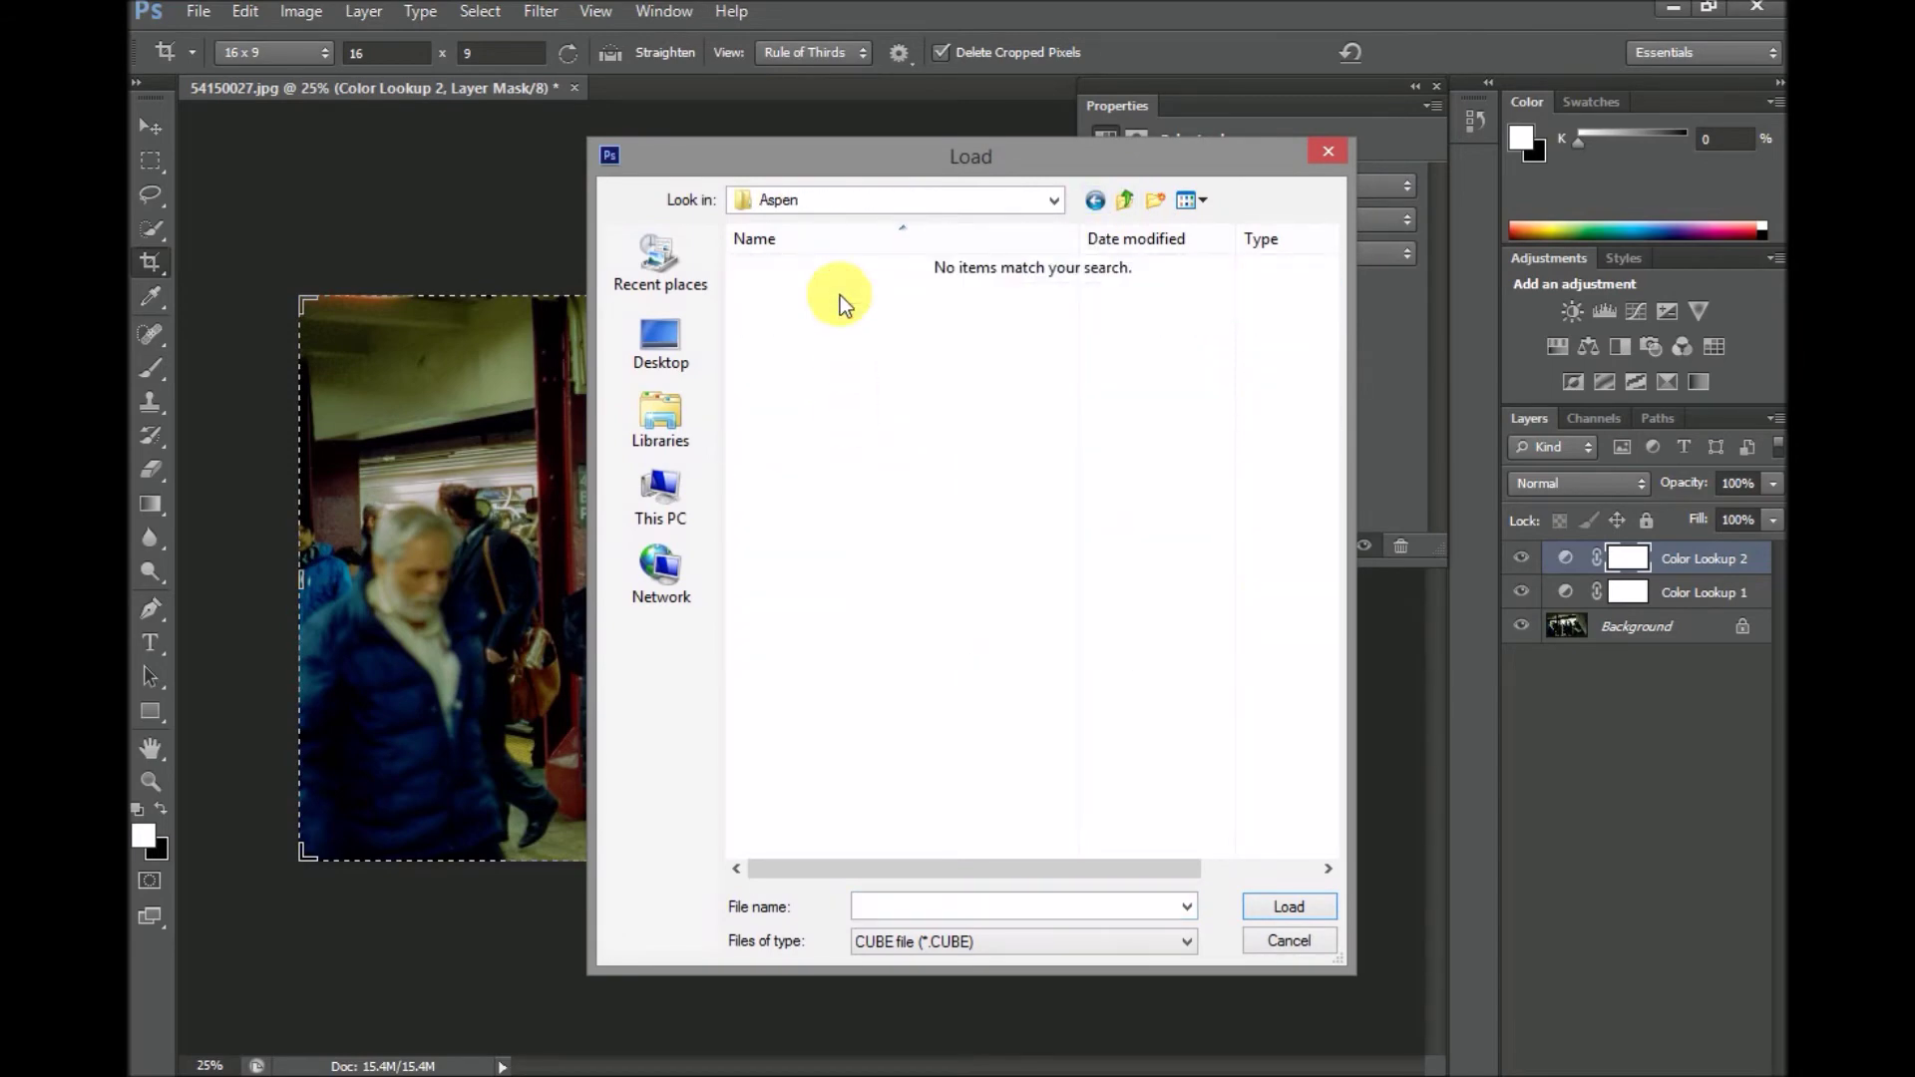
{"action": "left_click", "coordinate": [1189, 941]}
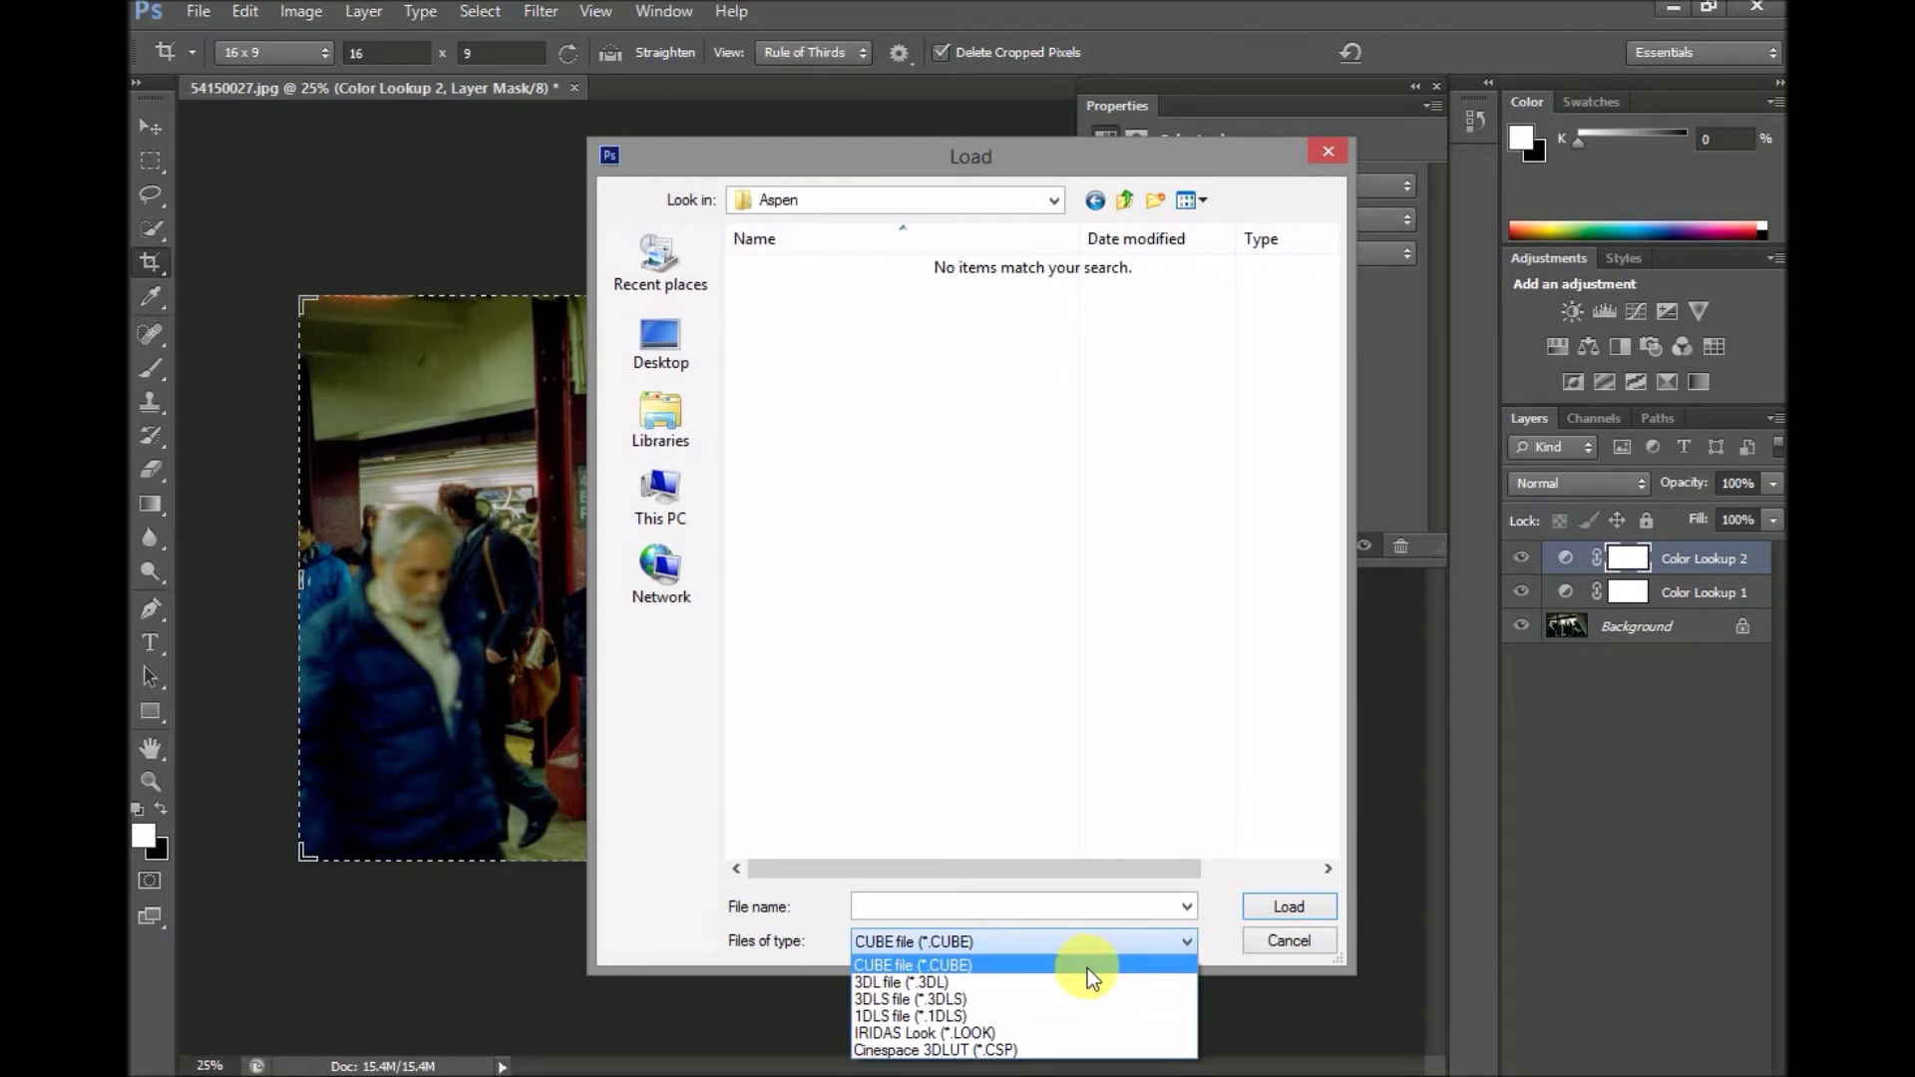
{"action": "left_click", "coordinate": [1079, 984]}
{"action": "left_click", "coordinate": [938, 297]}
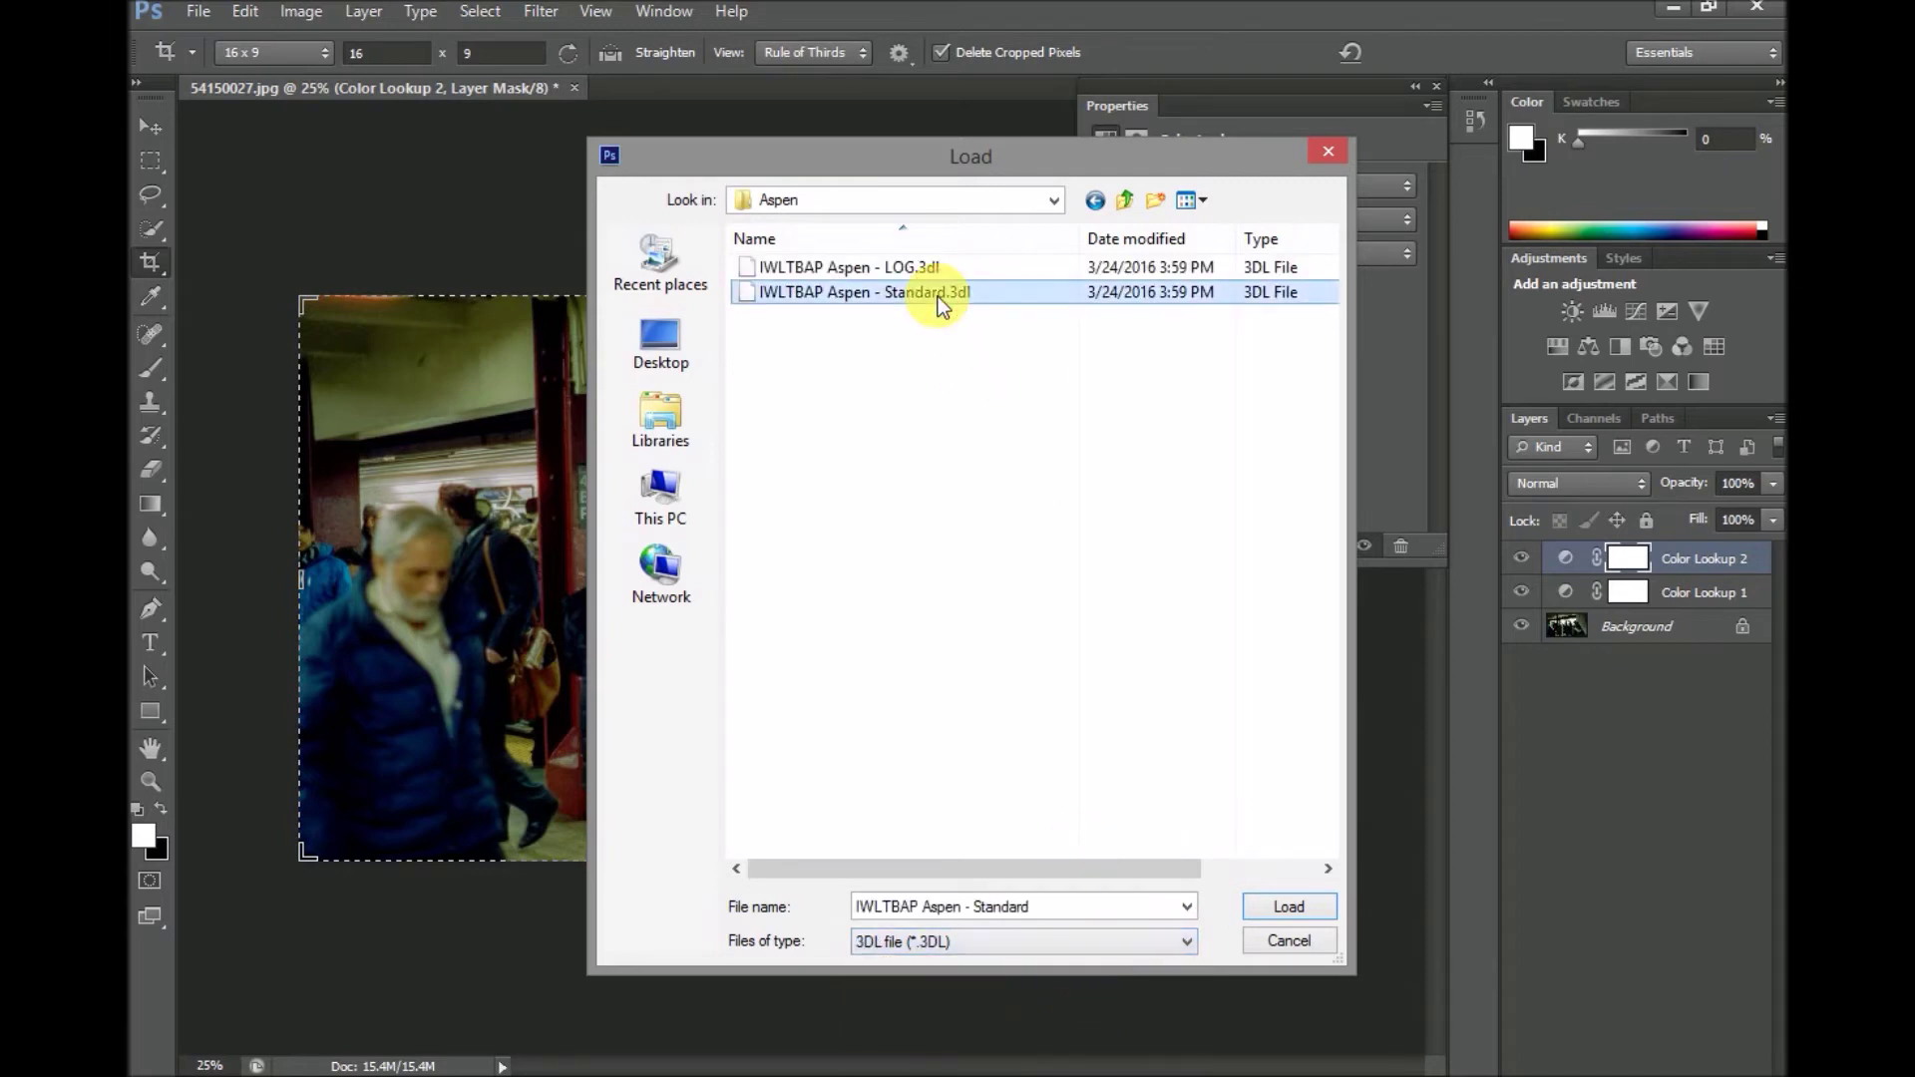
{"action": "left_click", "coordinate": [1307, 907]}
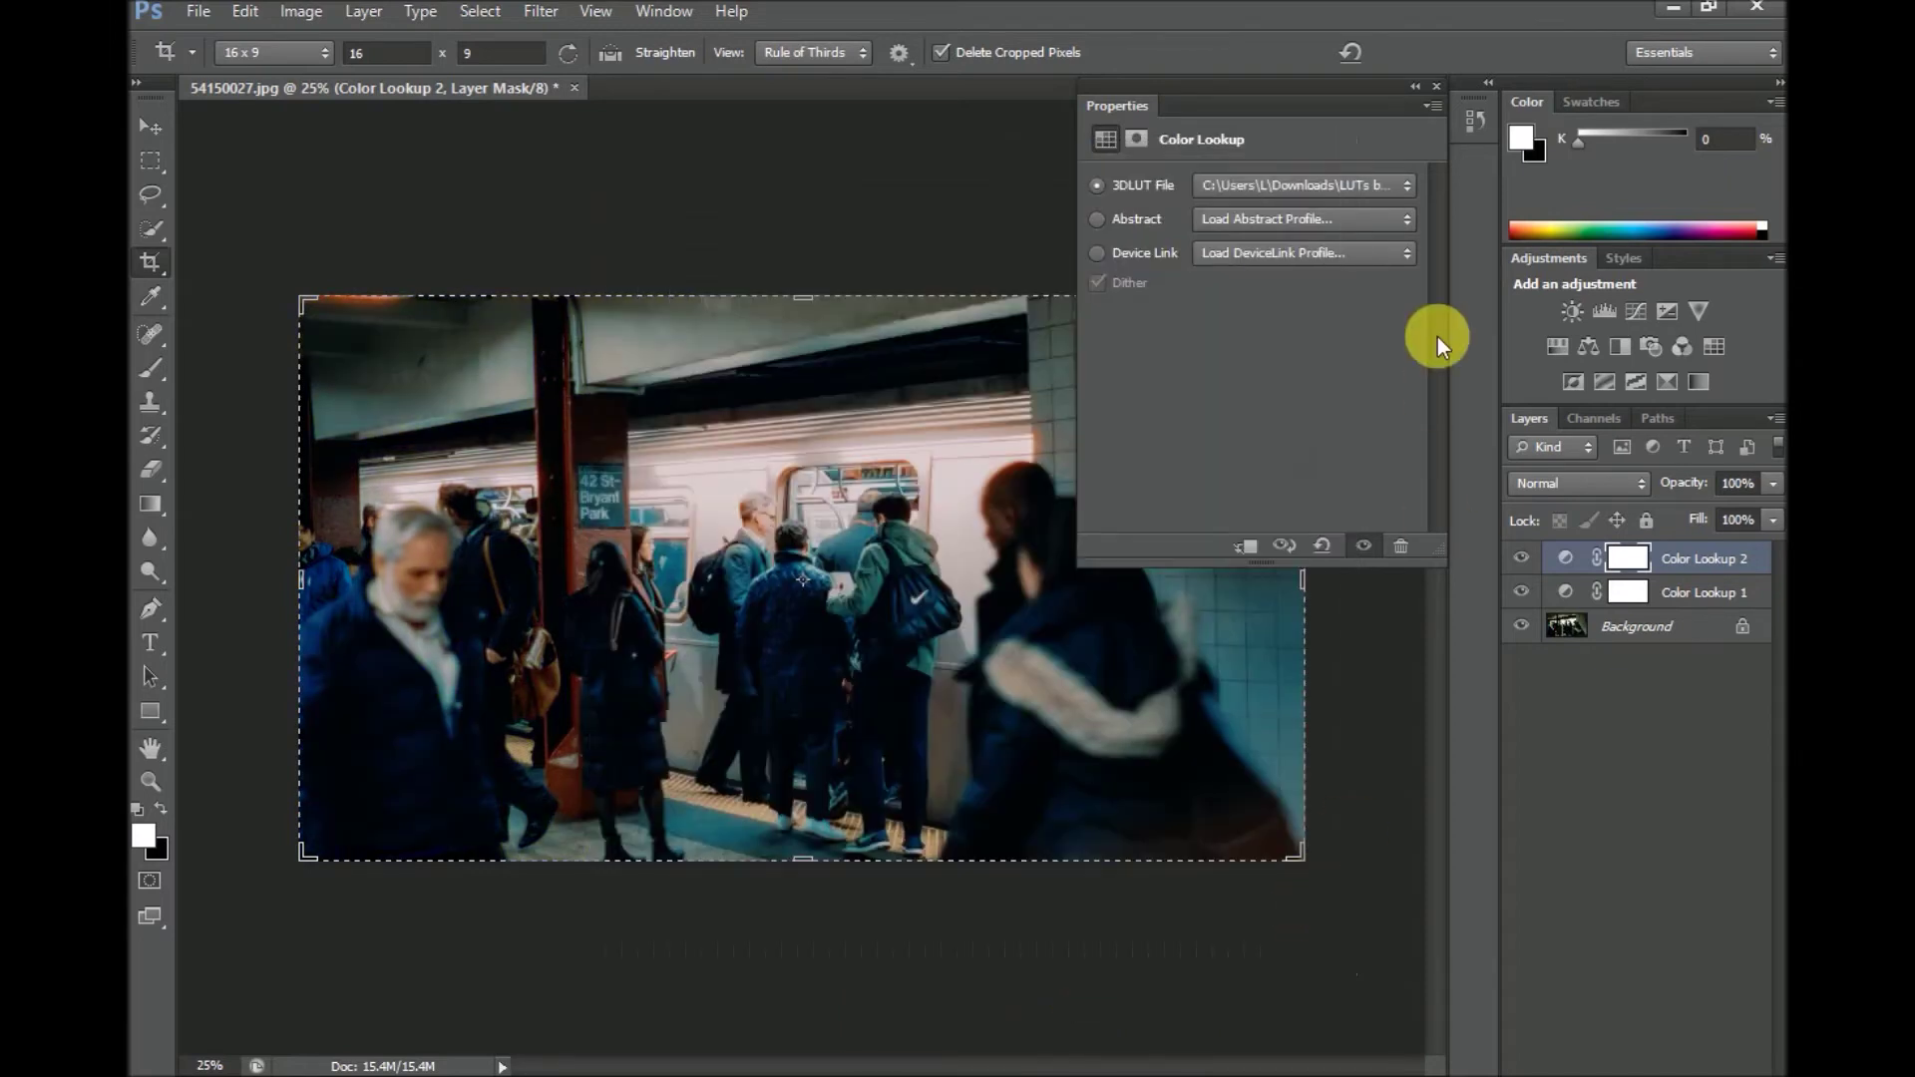
{"action": "left_click", "coordinate": [1437, 87]}
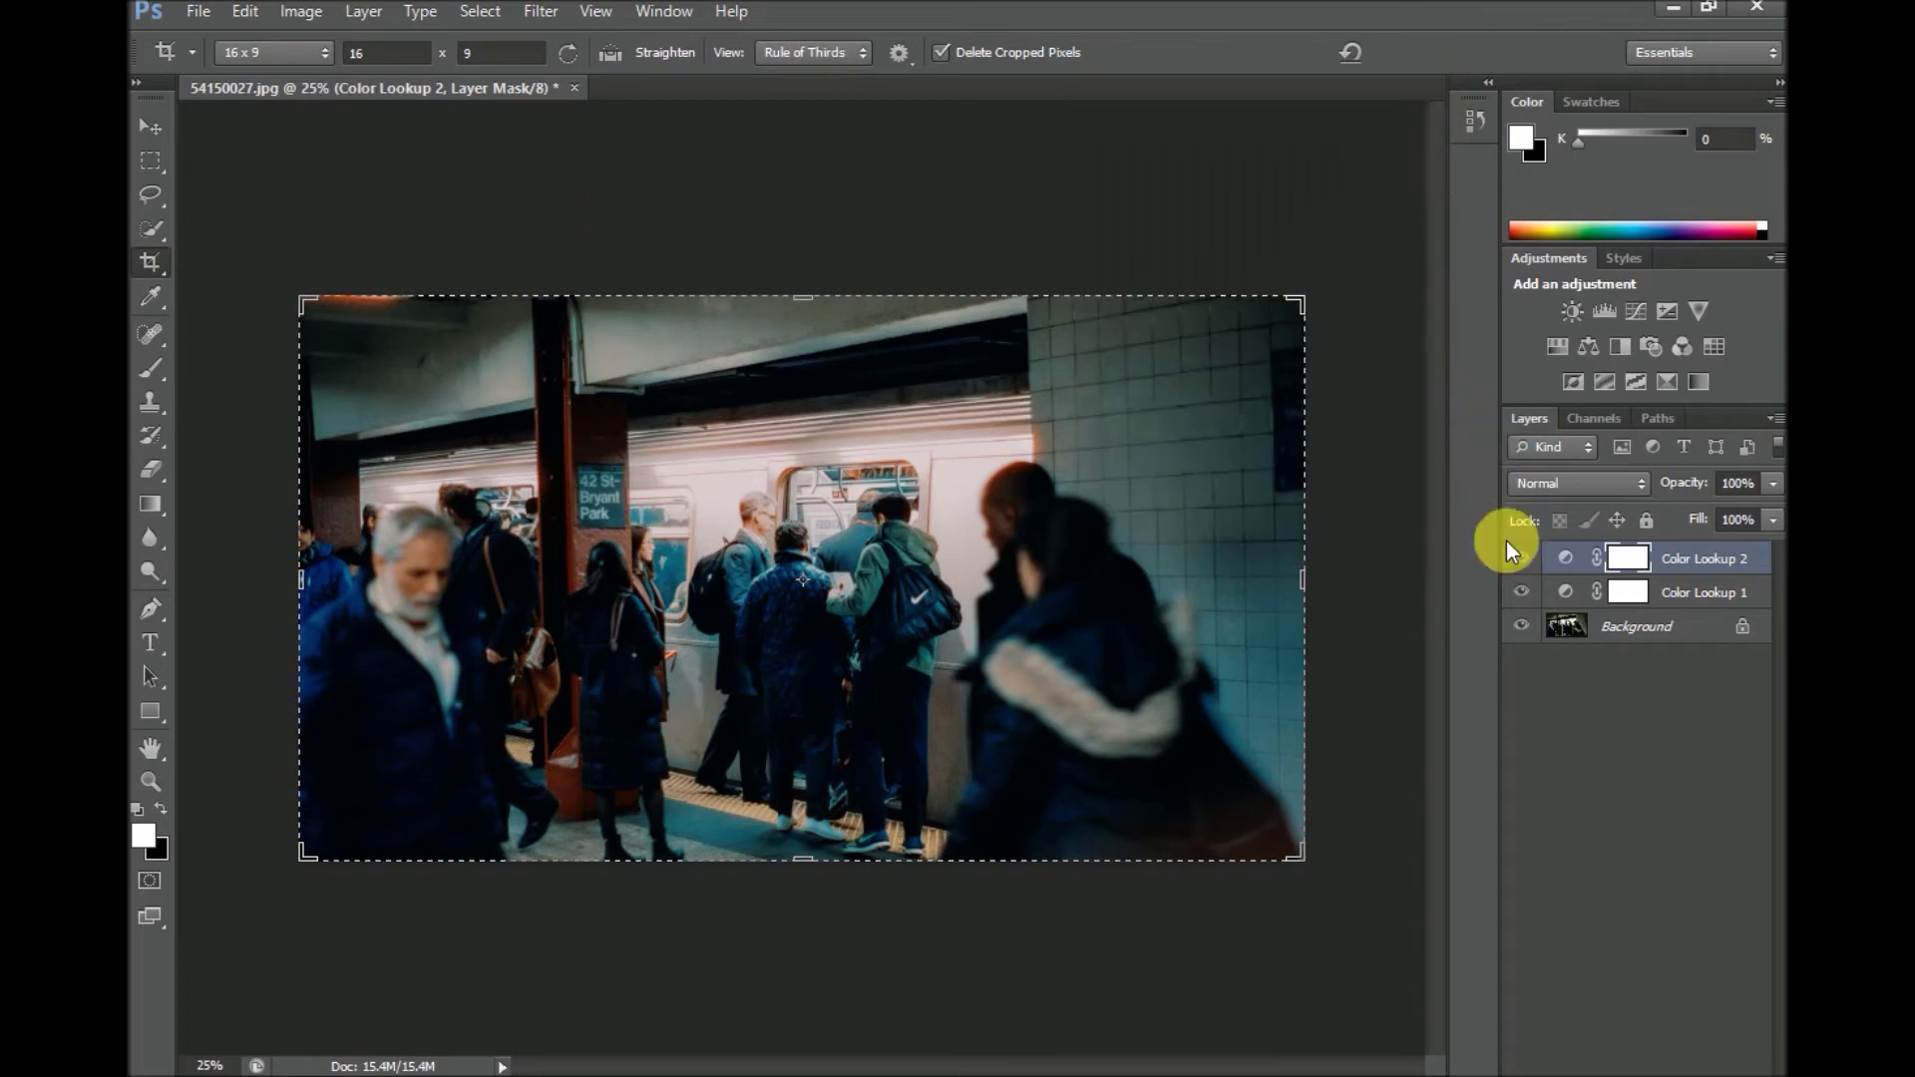
Compare the effect of Color Lookup 1 and Color Lookup 2 by toggling each layer's visibility, leaving both visible.
{"action": "left_click", "coordinate": [1525, 597]}
{"action": "left_click", "coordinate": [1529, 603]}
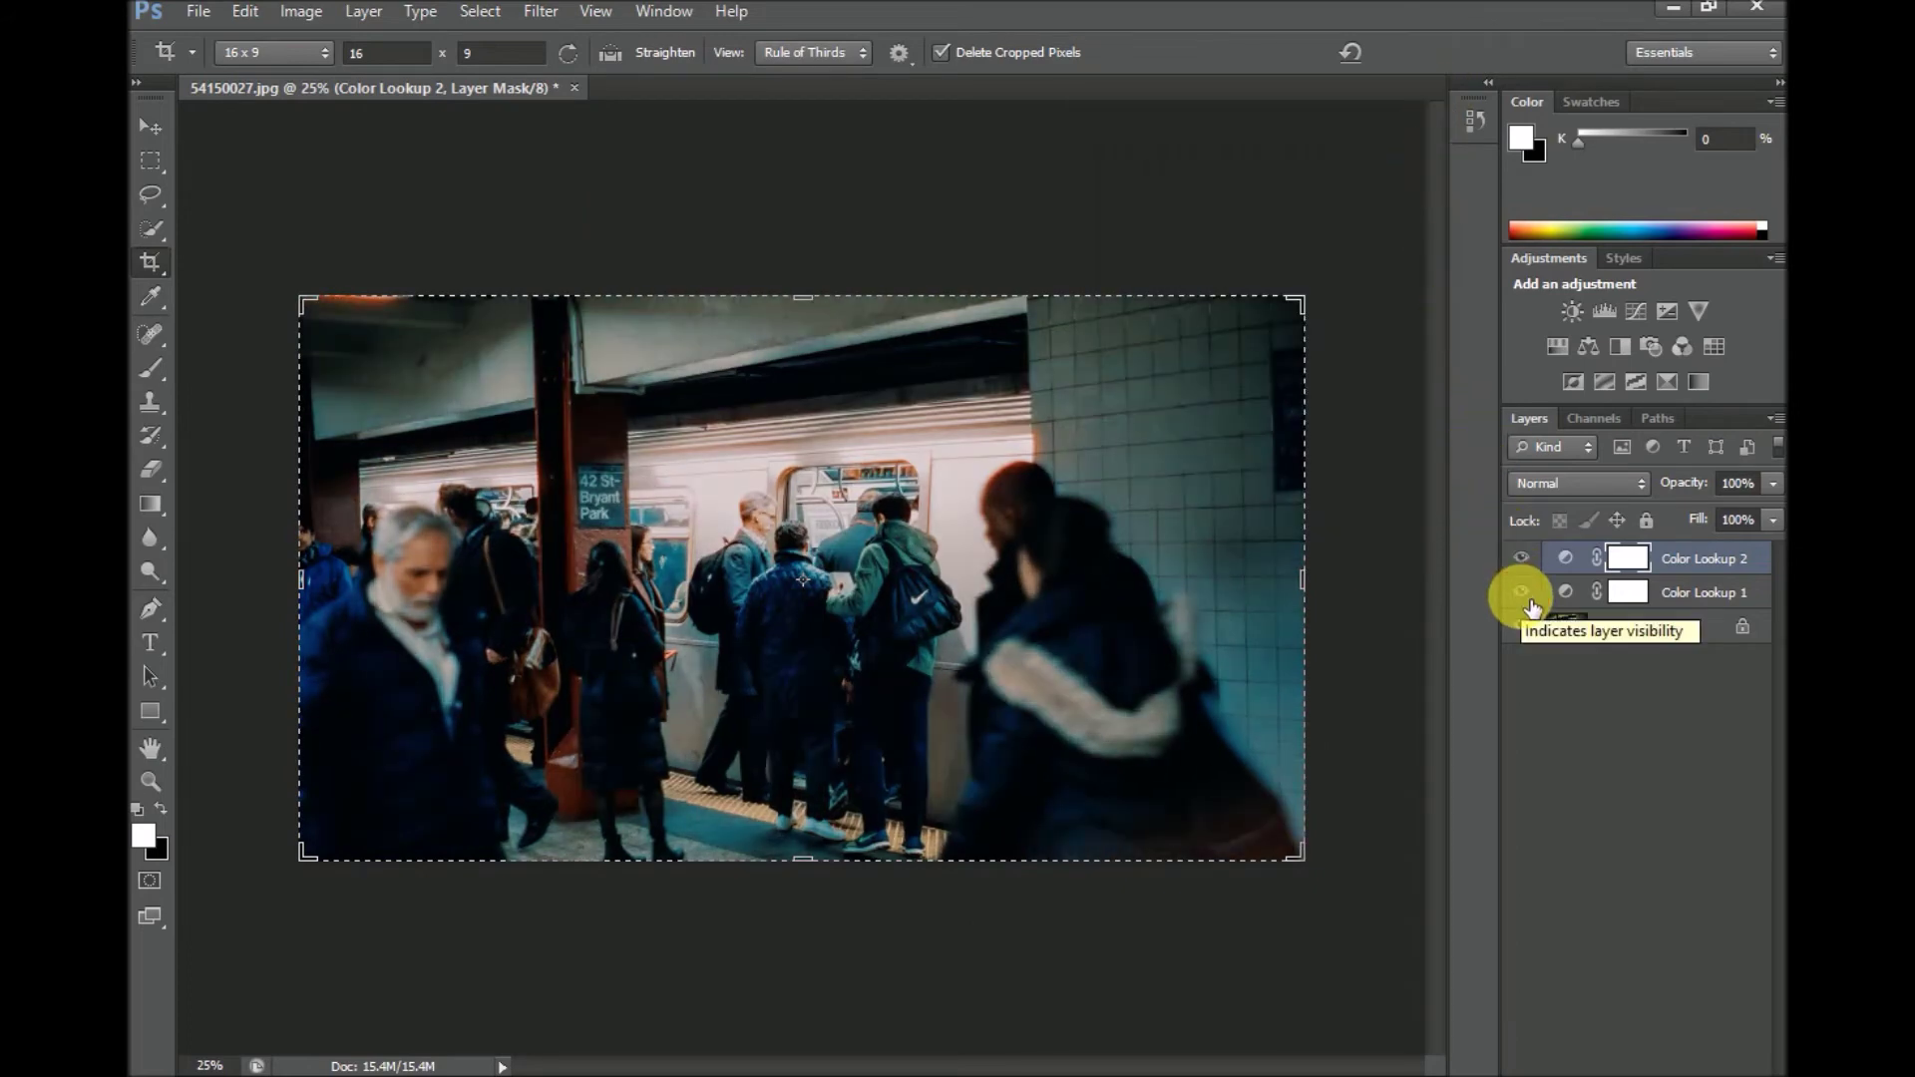
{"action": "left_click", "coordinate": [1529, 602]}
{"action": "left_click", "coordinate": [1532, 607]}
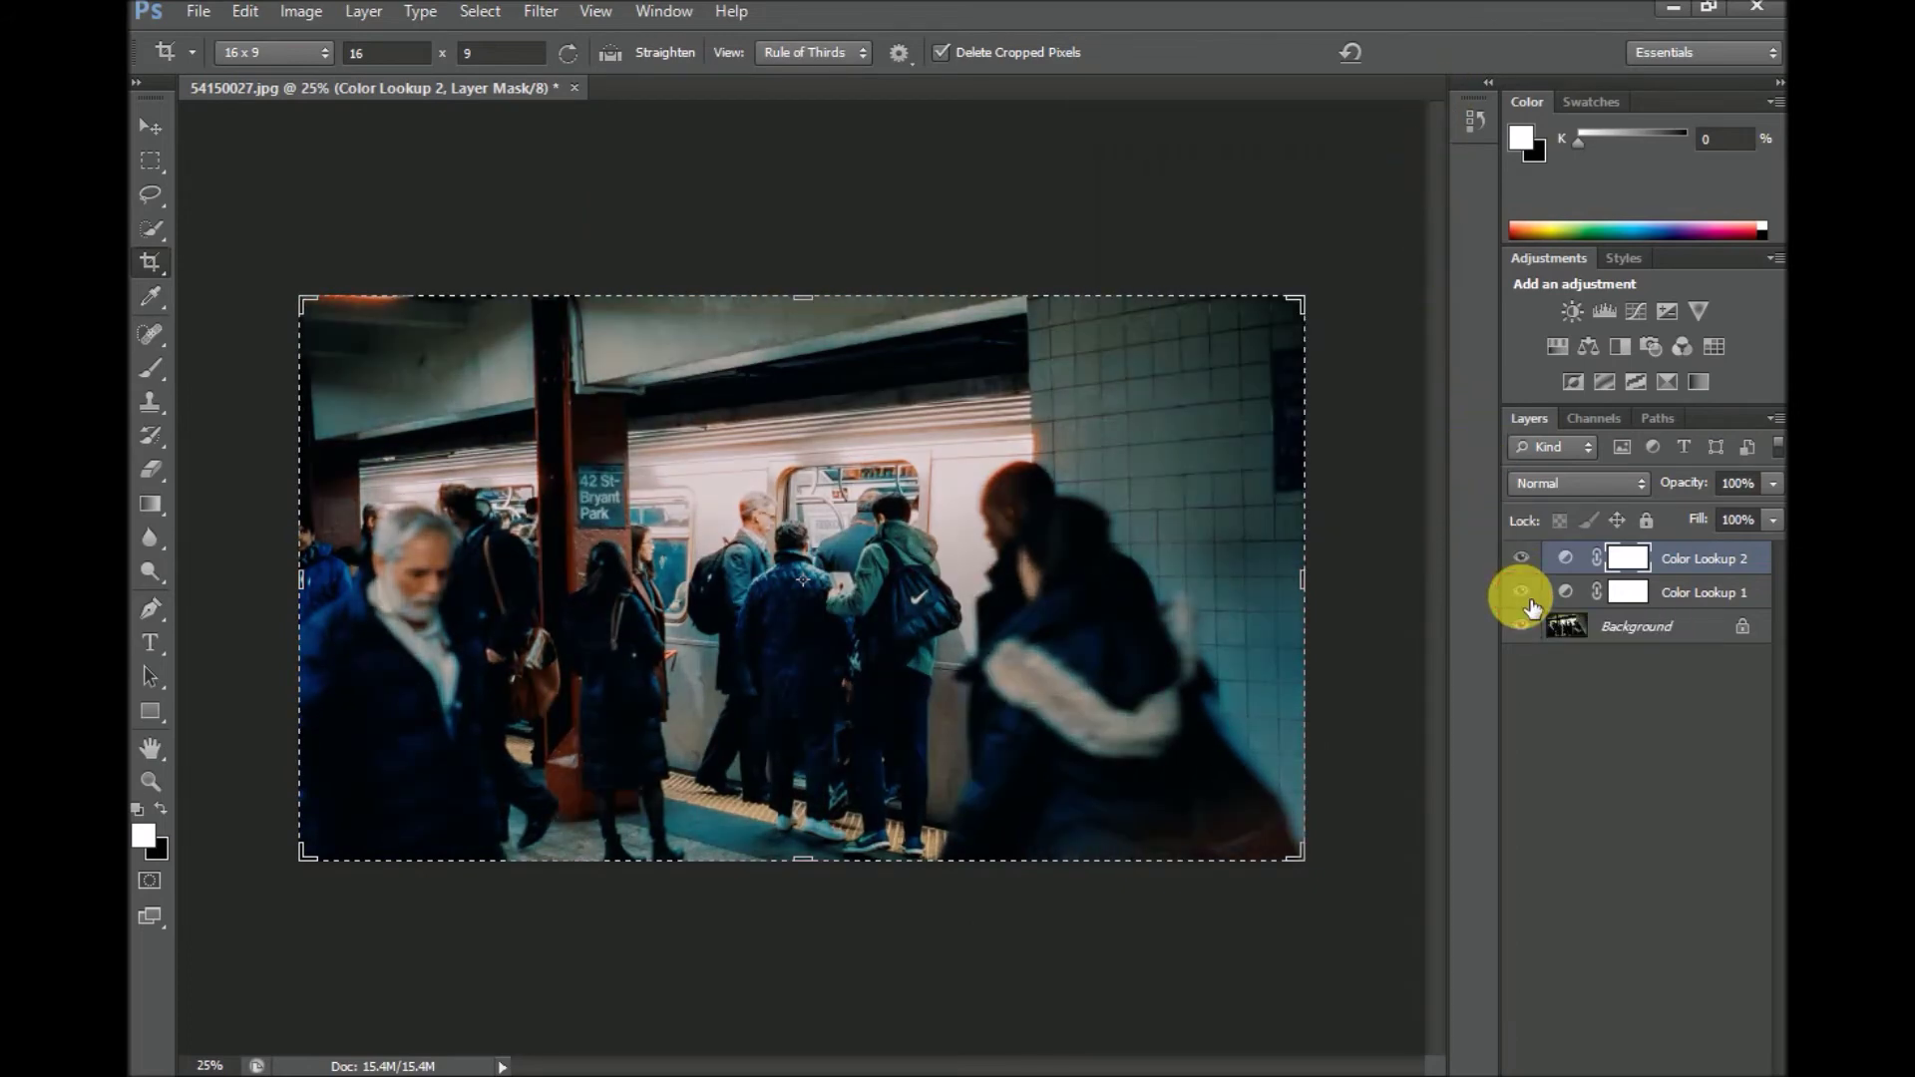
{"action": "left_click", "coordinate": [1532, 605]}
{"action": "left_click", "coordinate": [1532, 606]}
{"action": "left_click", "coordinate": [1527, 561]}
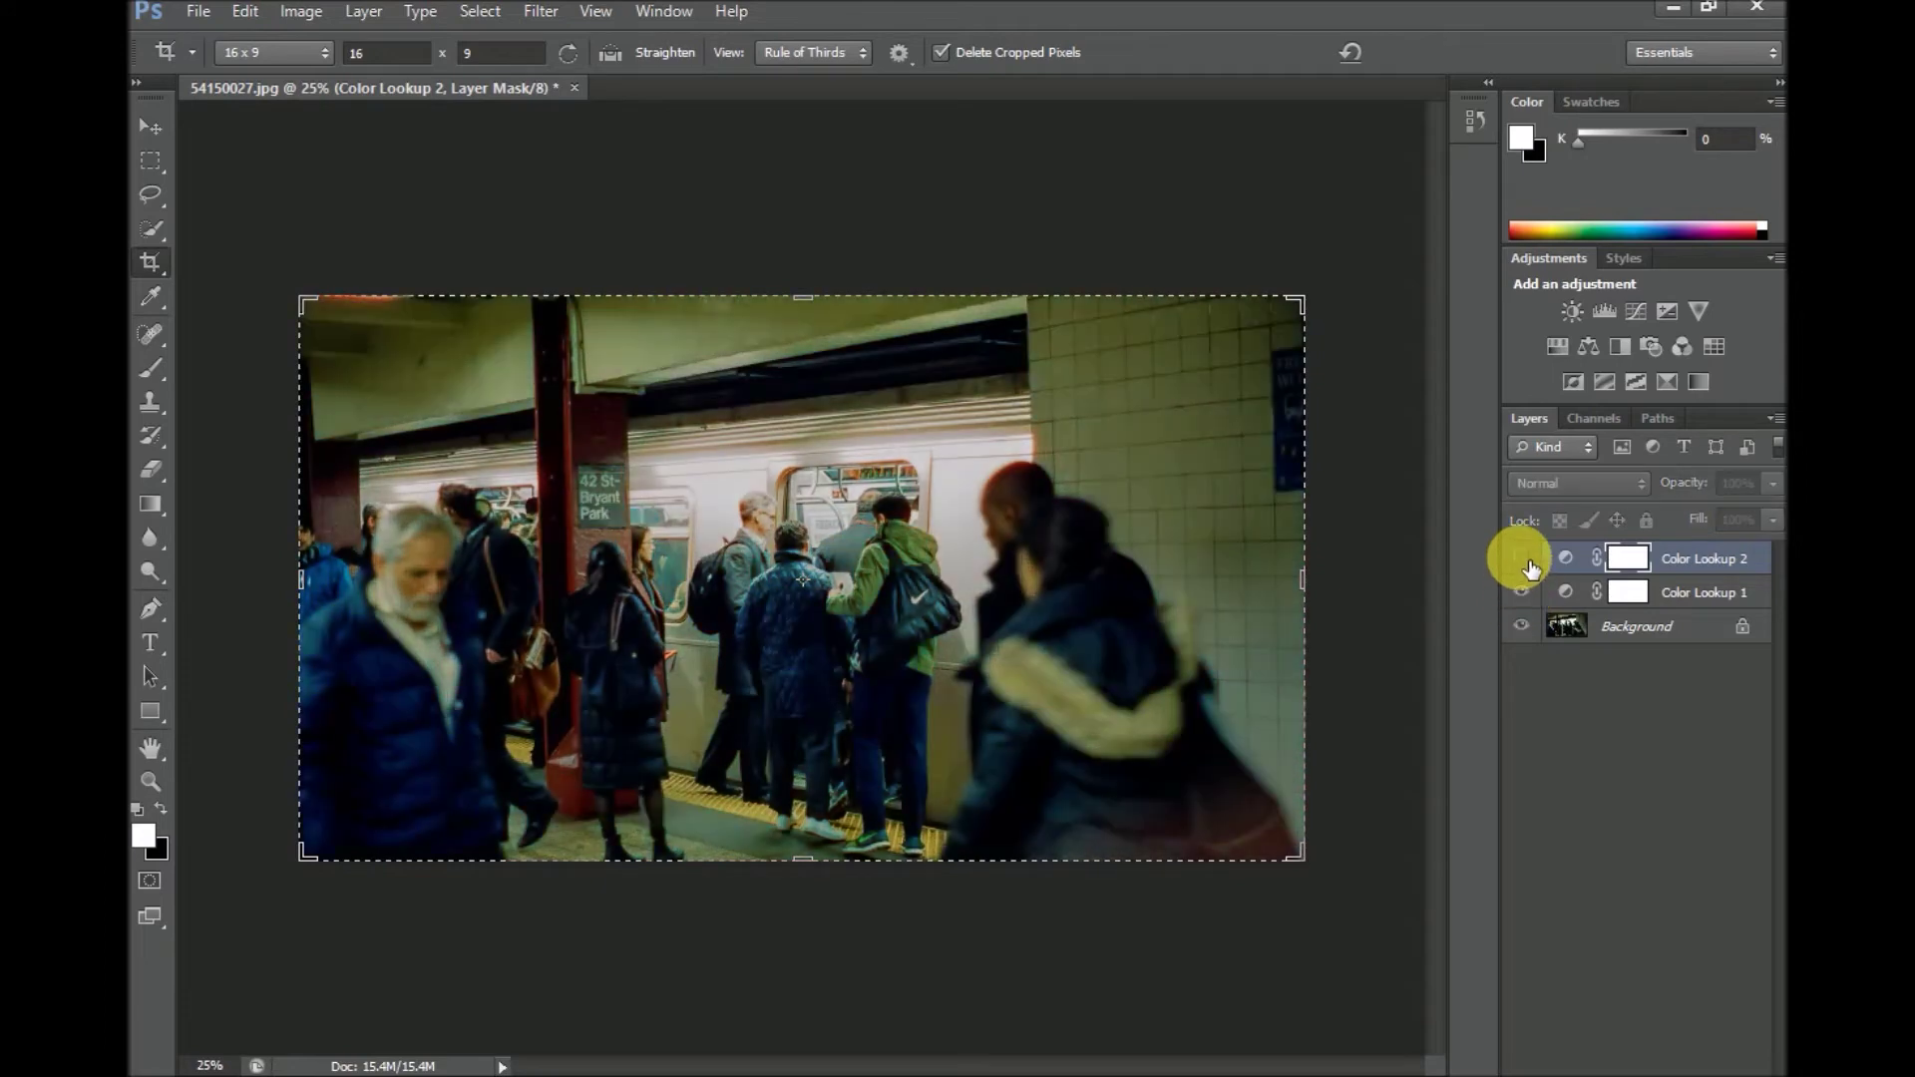
{"action": "left_click", "coordinate": [1530, 564]}
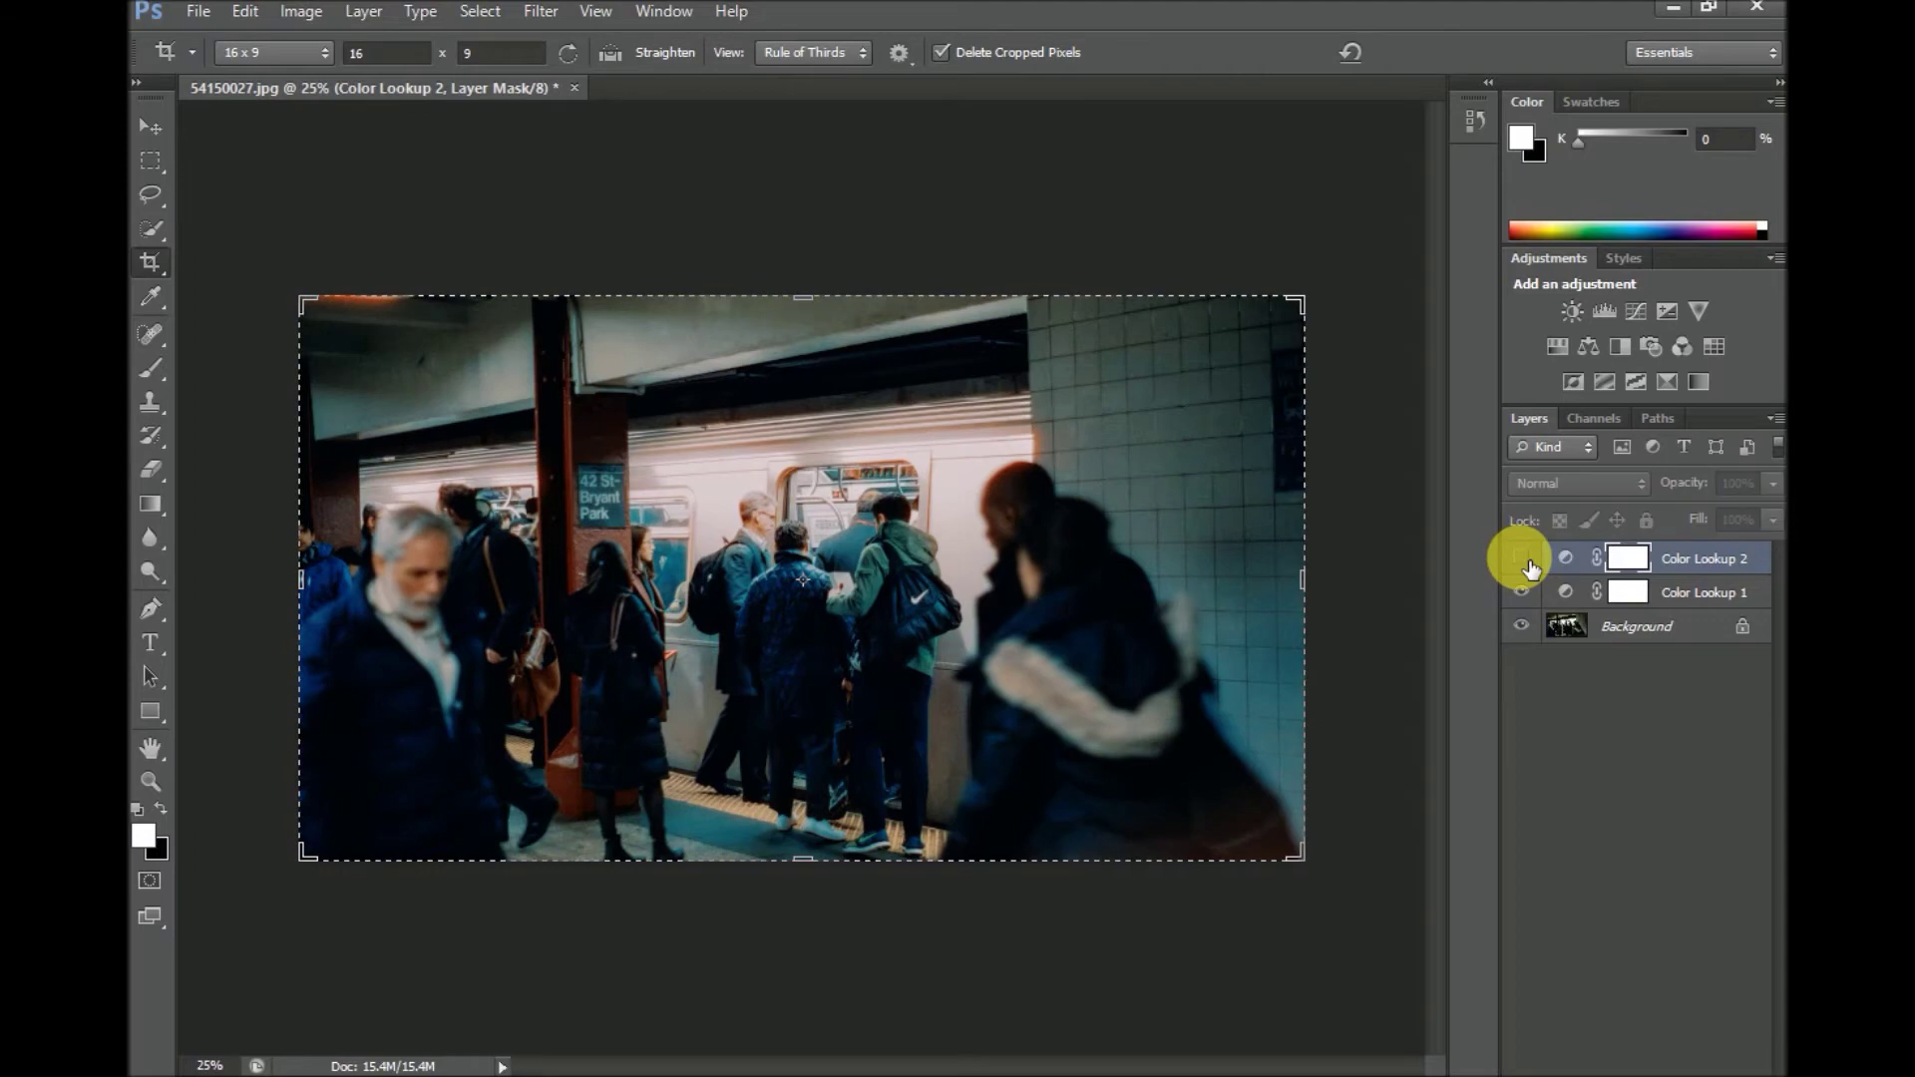
{"action": "left_click", "coordinate": [1530, 564]}
{"action": "left_click", "coordinate": [1529, 563]}
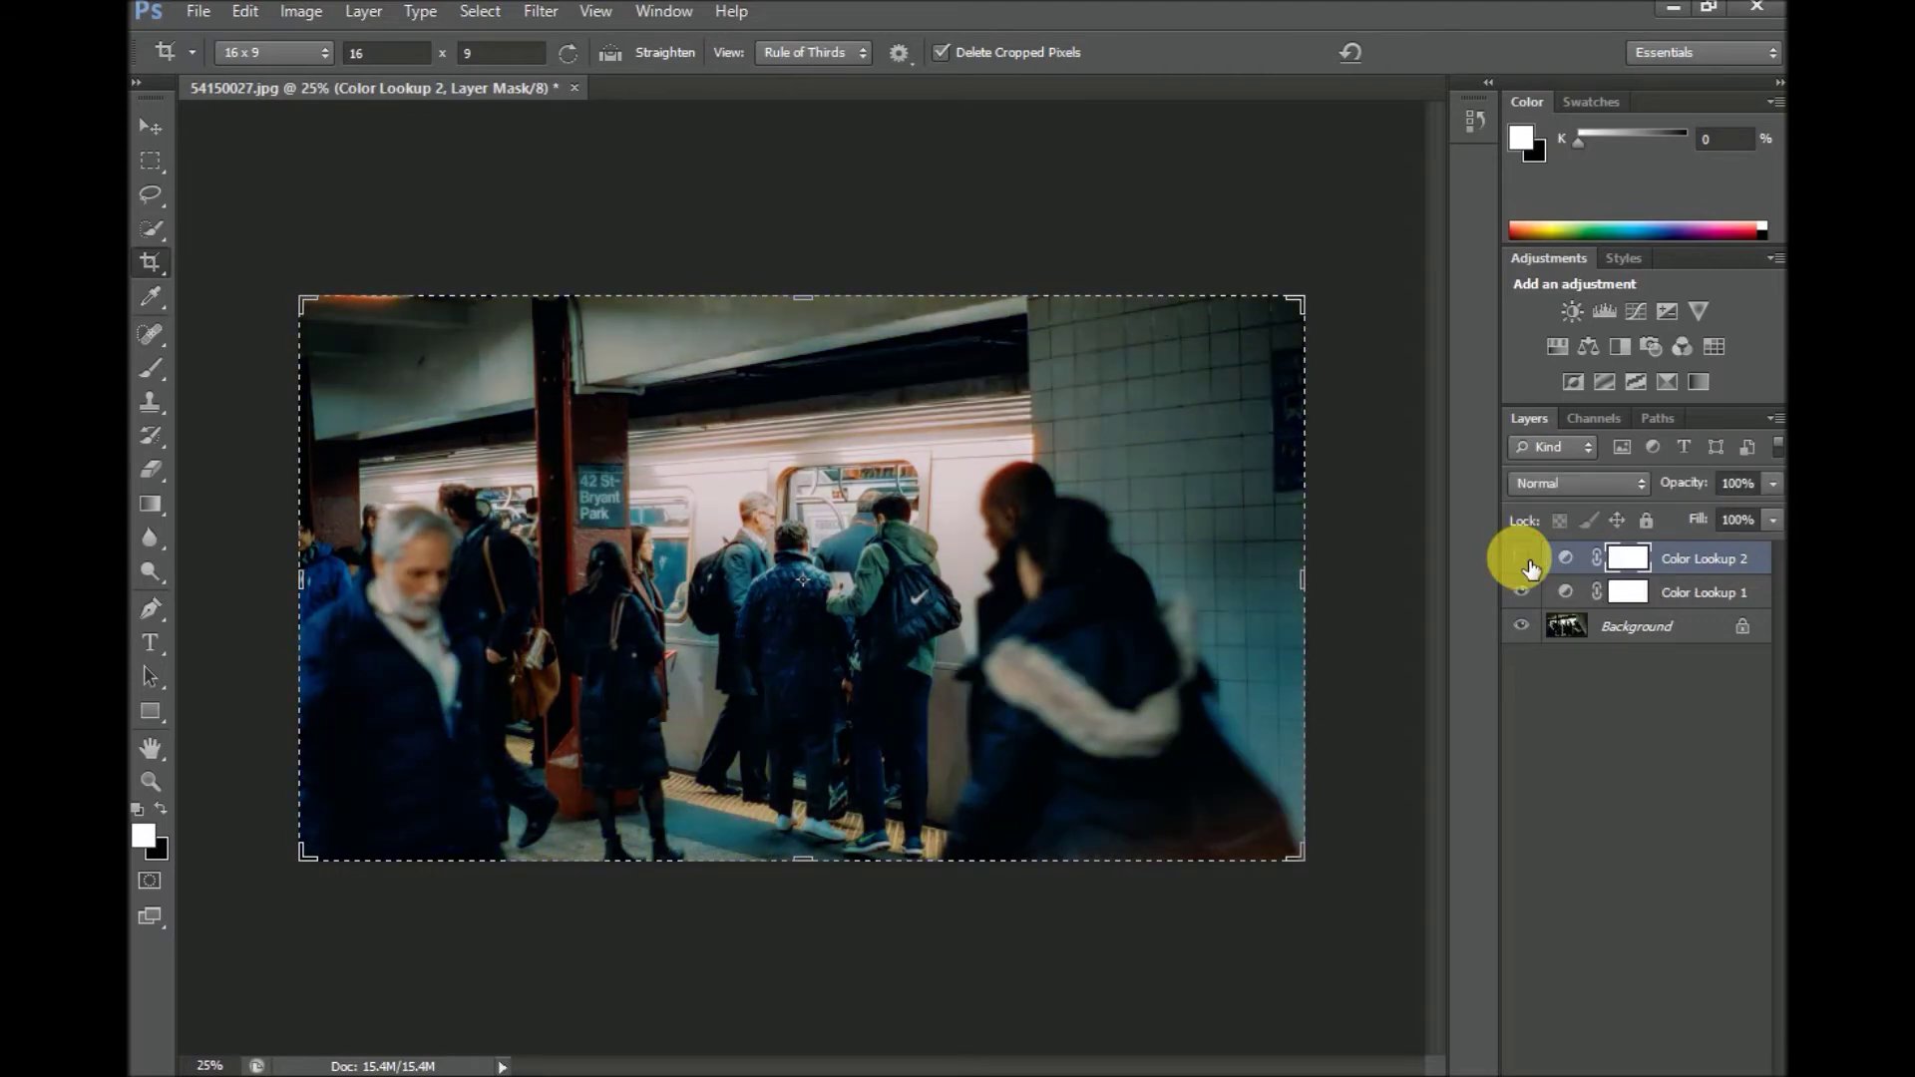
{"action": "left_click", "coordinate": [1530, 564]}
Set the opacity of the Color Lookup 1 layer to 34%.
{"action": "left_click", "coordinate": [1744, 595]}
{"action": "left_click", "coordinate": [1755, 489]}
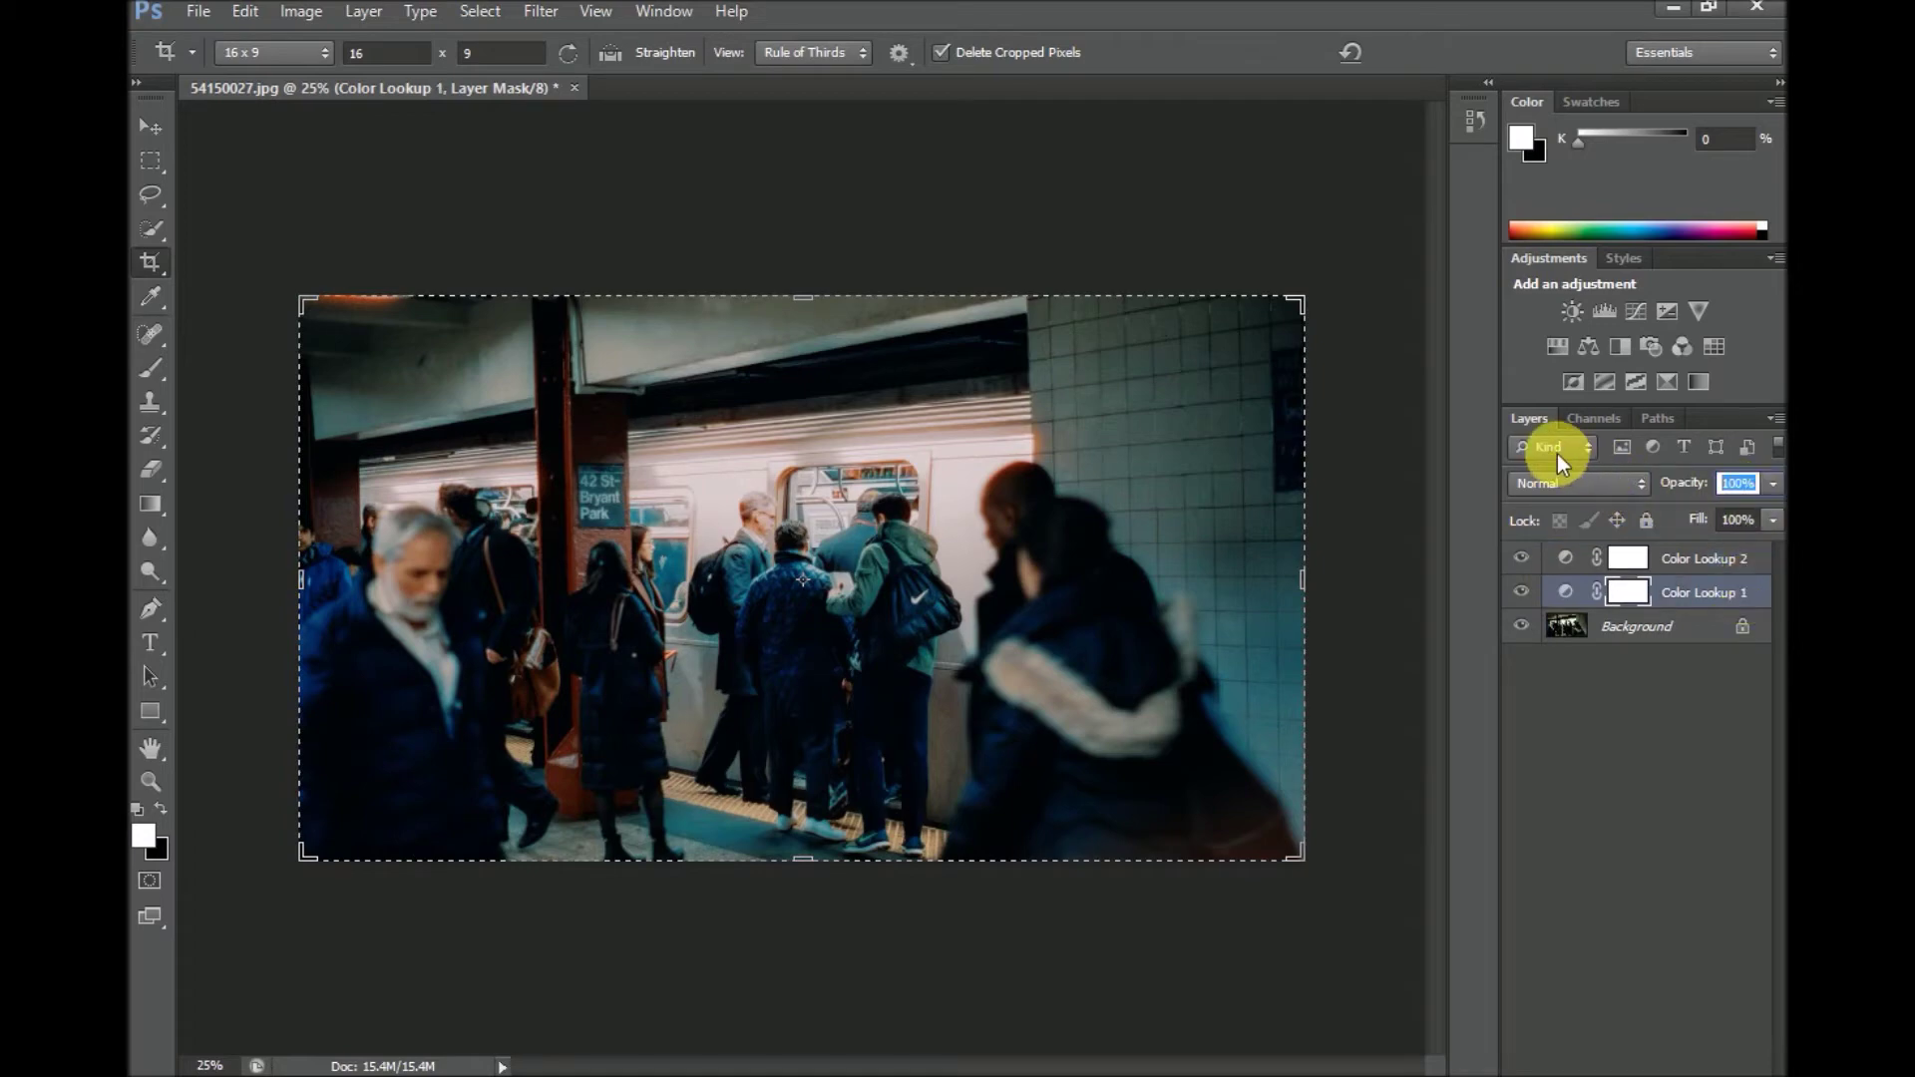
{"action": "type", "text": "34"}
{"action": "key", "text": "Return"}
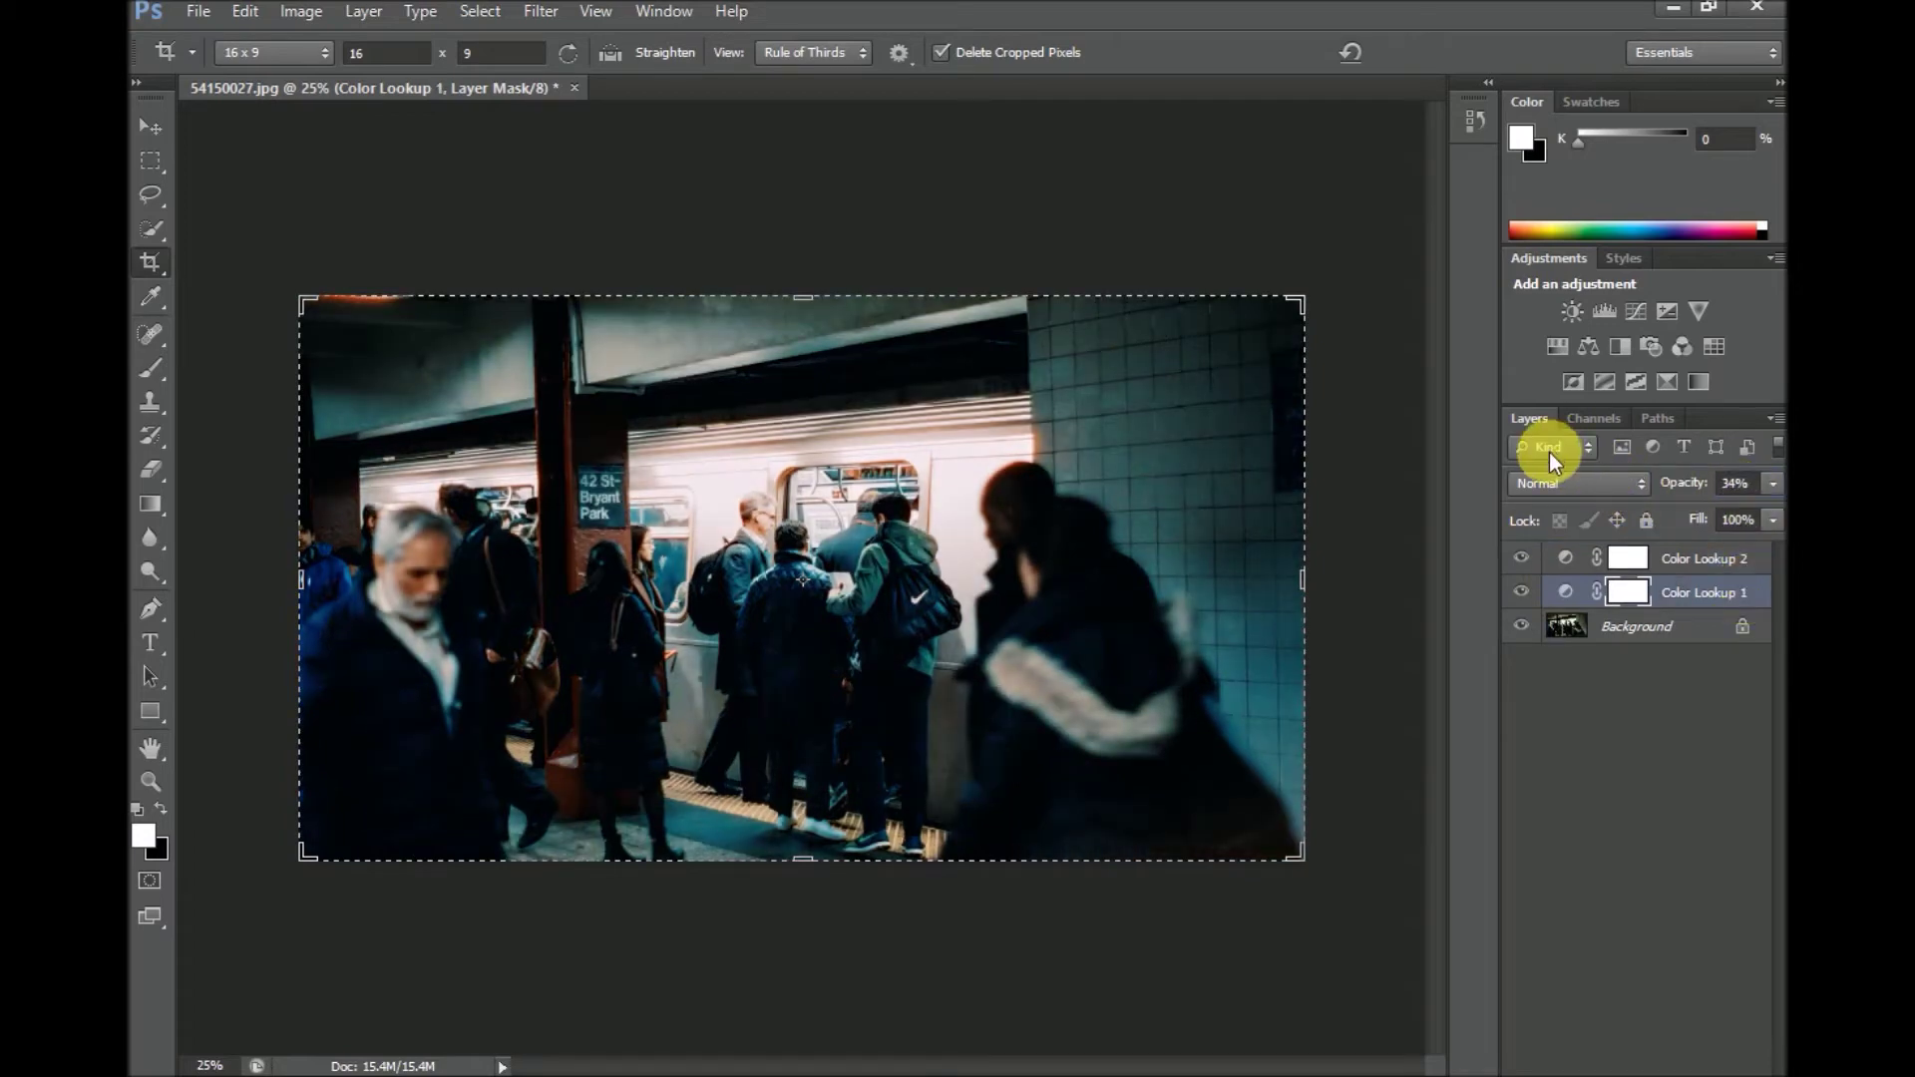
Set the opacity of the Color Lookup 2 layer to 89%.
{"action": "left_click", "coordinate": [1708, 559]}
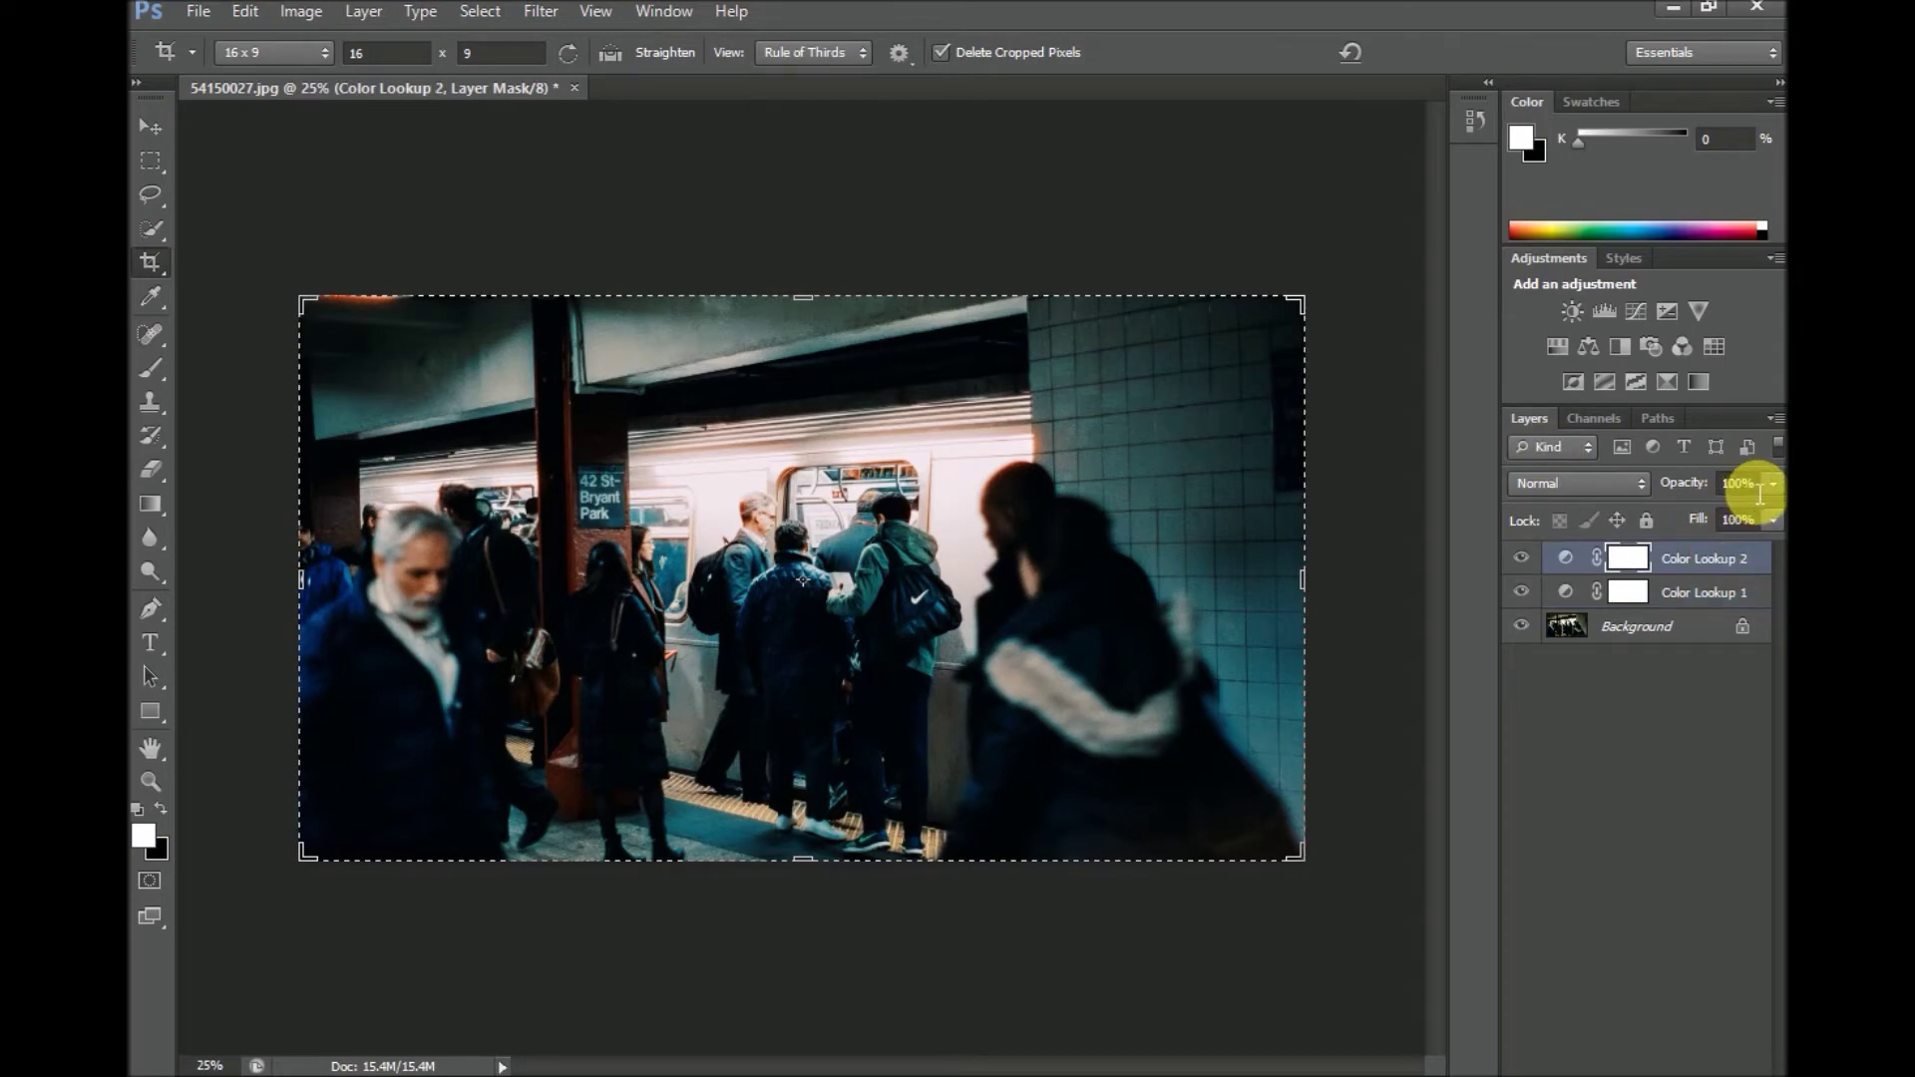
{"action": "left_click", "coordinate": [1753, 486]}
{"action": "type", "text": "89"}
{"action": "key", "text": "Return"}
Check the reduced-opacity Aspen look by toggling the visibility of Color Lookup 2, leaving it visible.
{"action": "left_click", "coordinate": [1526, 559]}
{"action": "left_click", "coordinate": [1536, 561]}
{"action": "left_click", "coordinate": [1537, 561]}
{"action": "left_click", "coordinate": [1536, 560]}
{"action": "left_click", "coordinate": [1536, 560]}
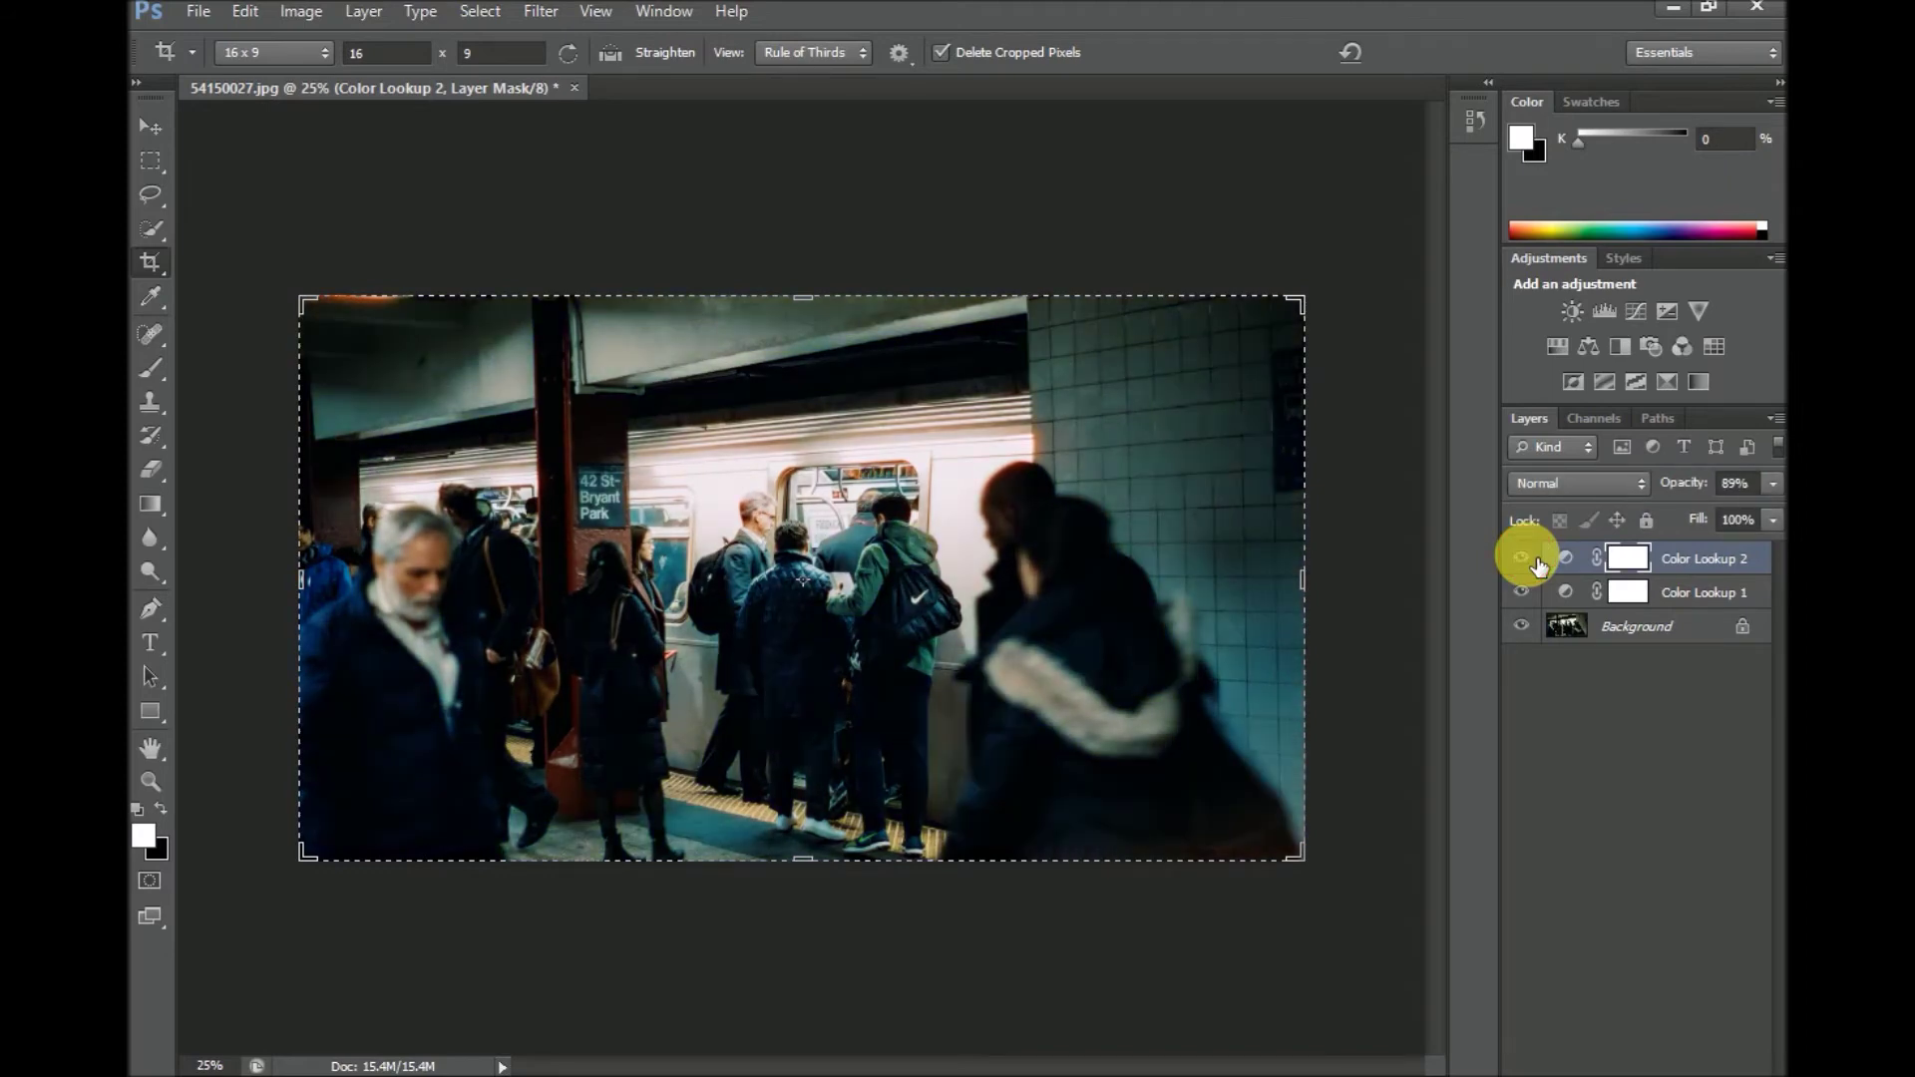
Flatten the image and save it as JPEG 54150027 in New folder (2) at Maximum quality 12.
{"action": "left_click", "coordinate": [363, 12]}
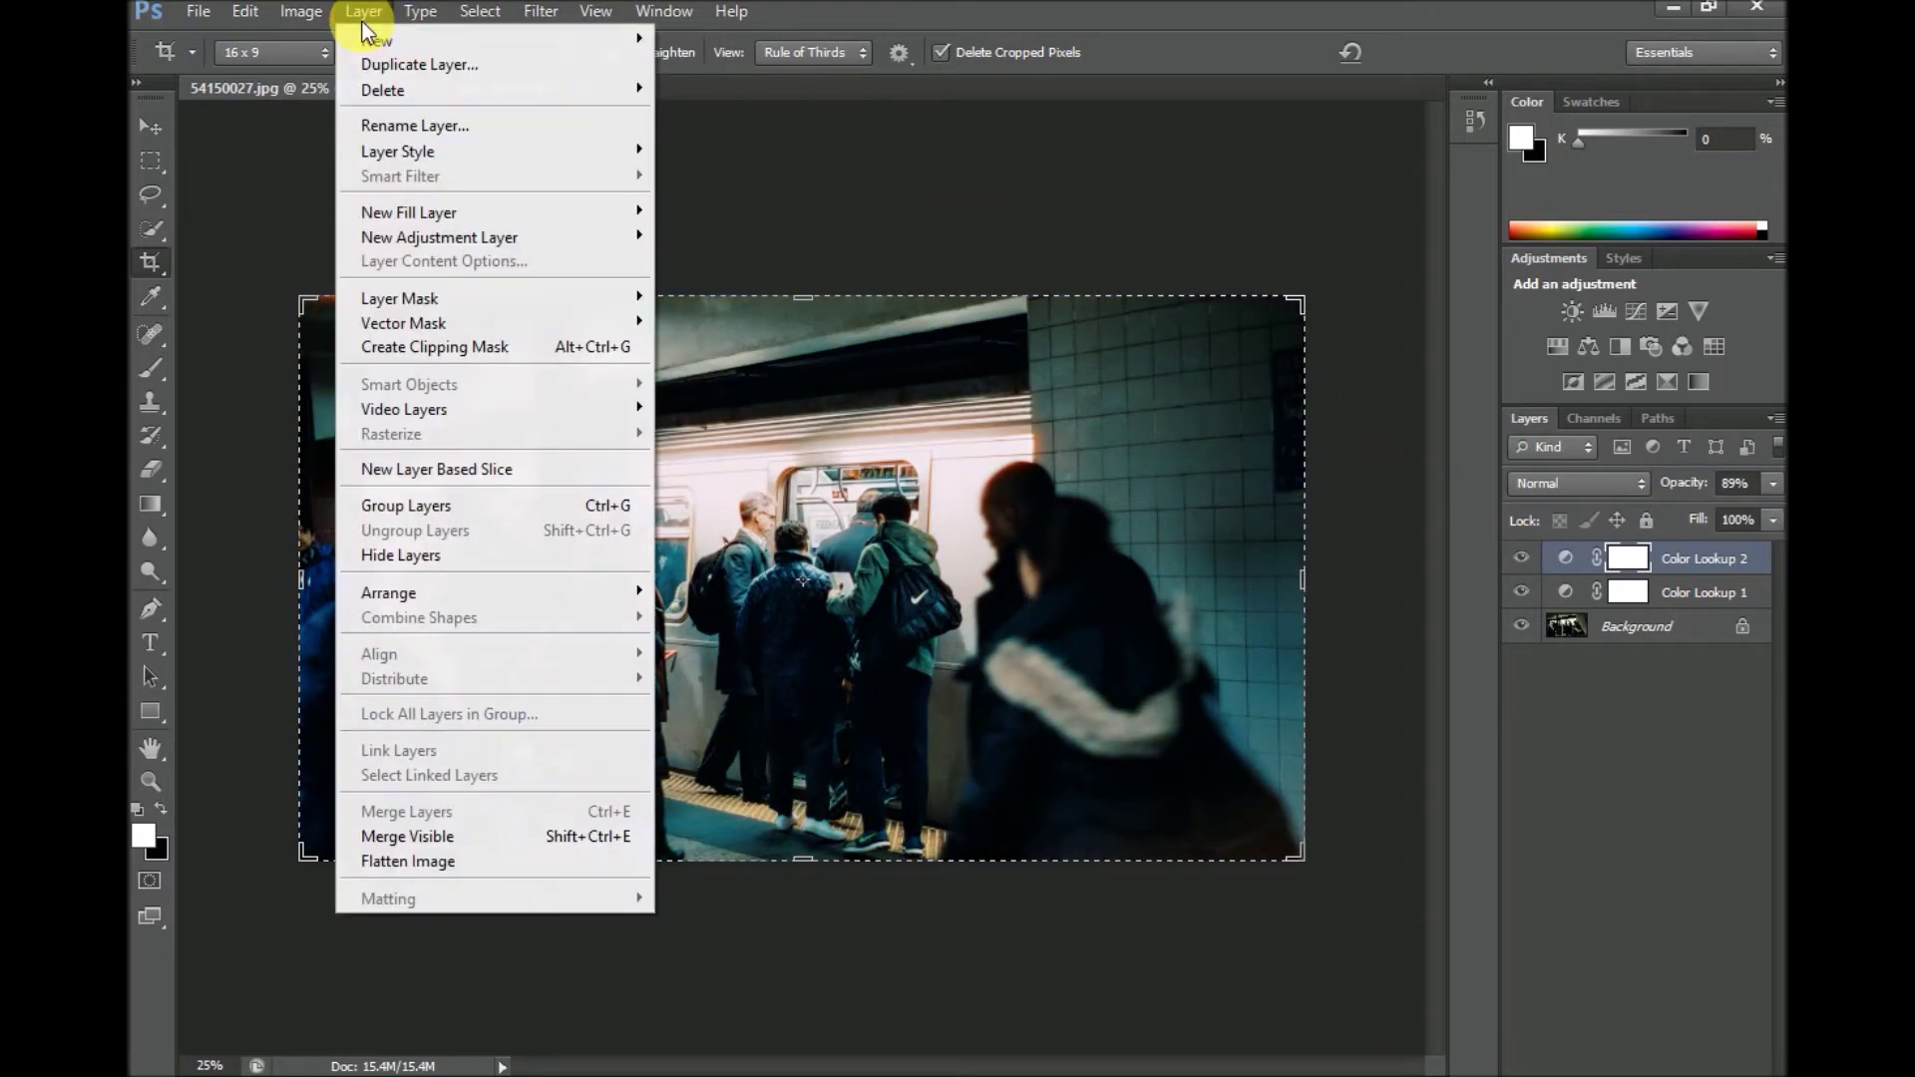
{"action": "left_click", "coordinate": [463, 858]}
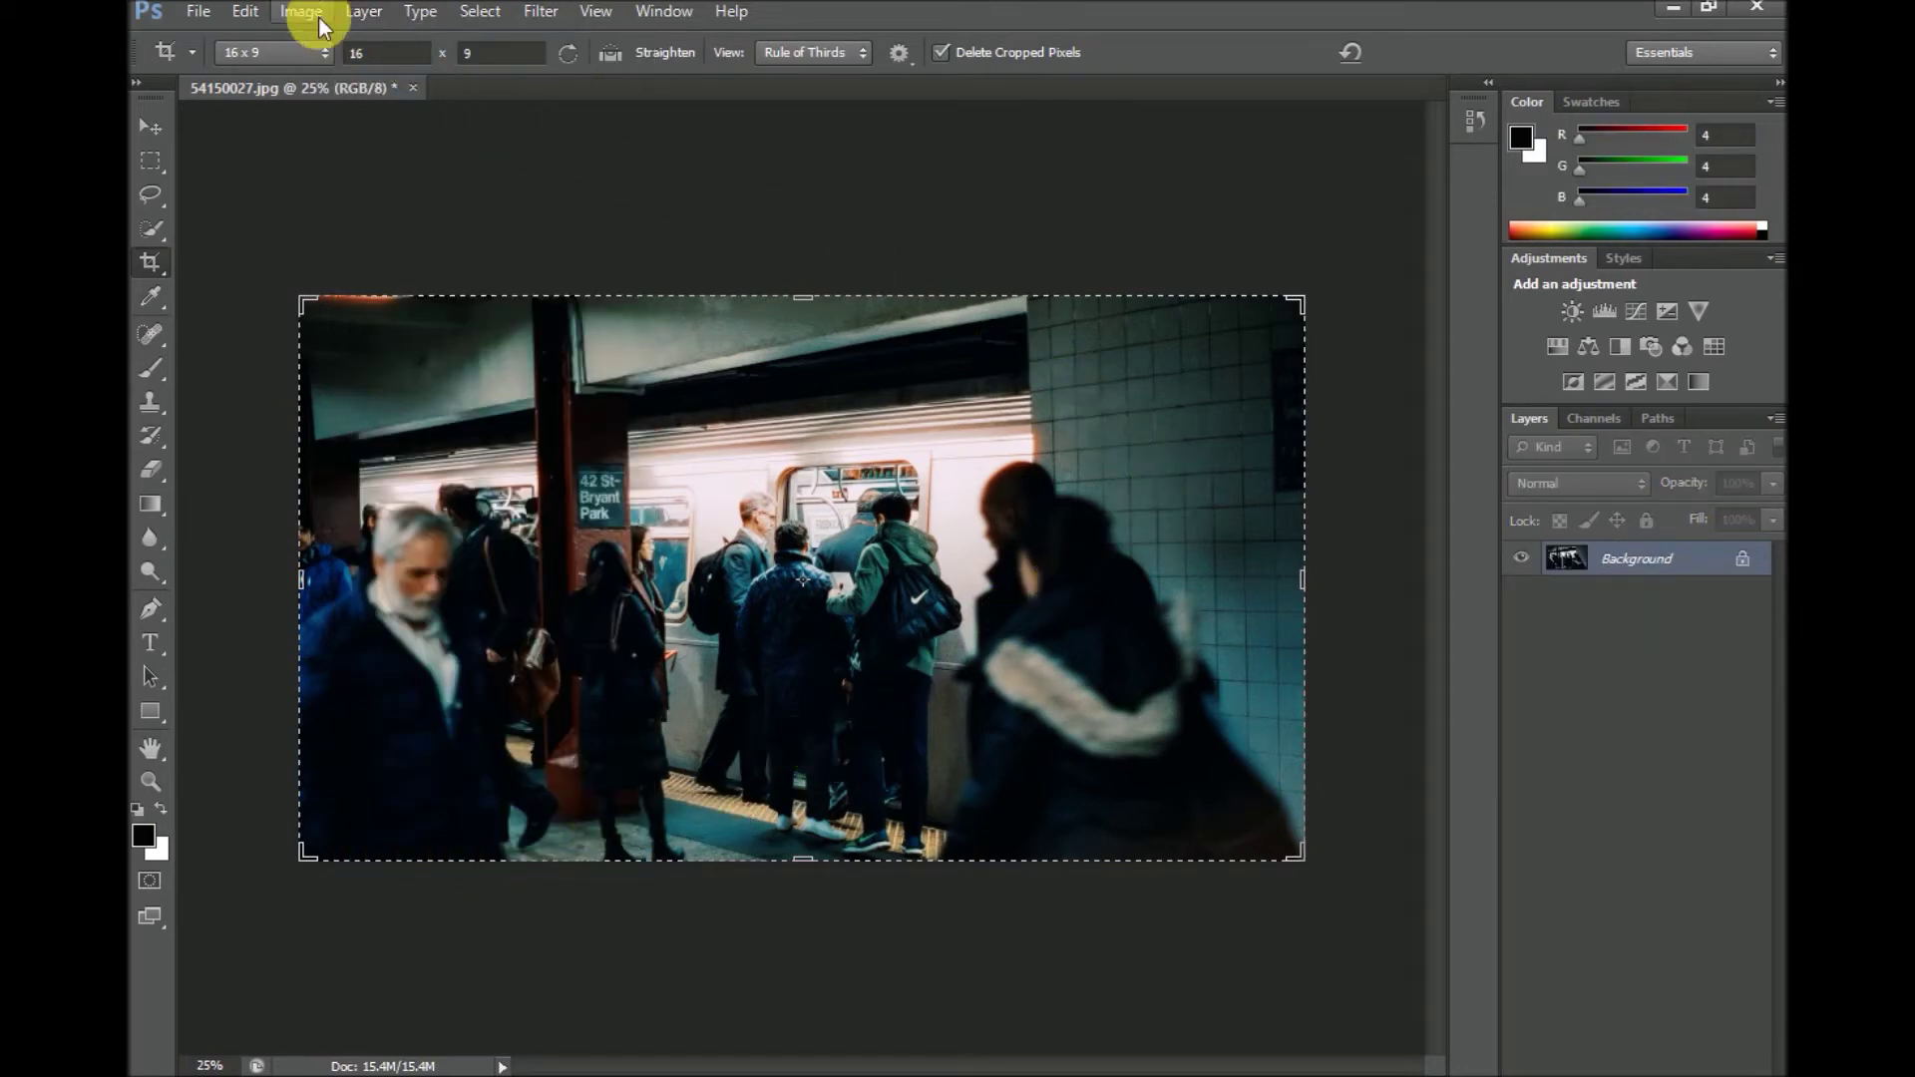
{"action": "left_click", "coordinate": [210, 12]}
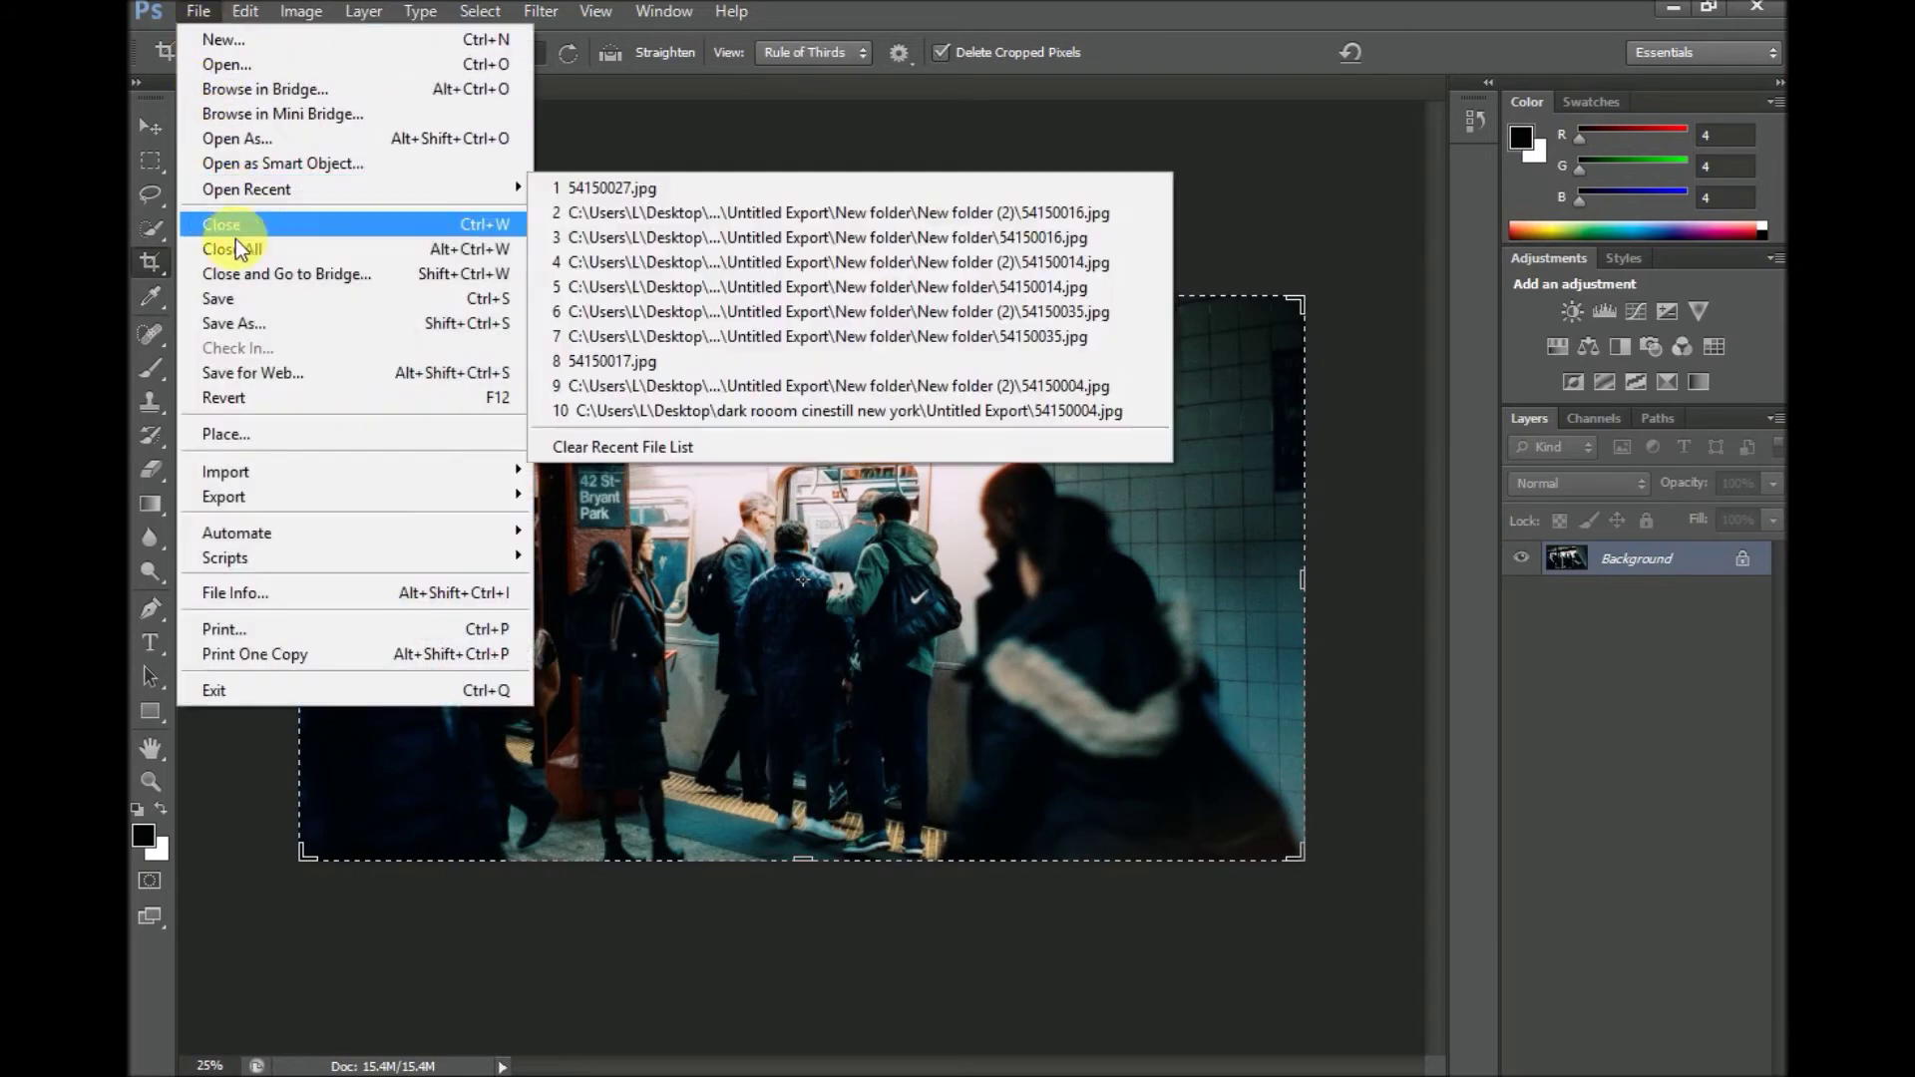
{"action": "left_click", "coordinate": [238, 324]}
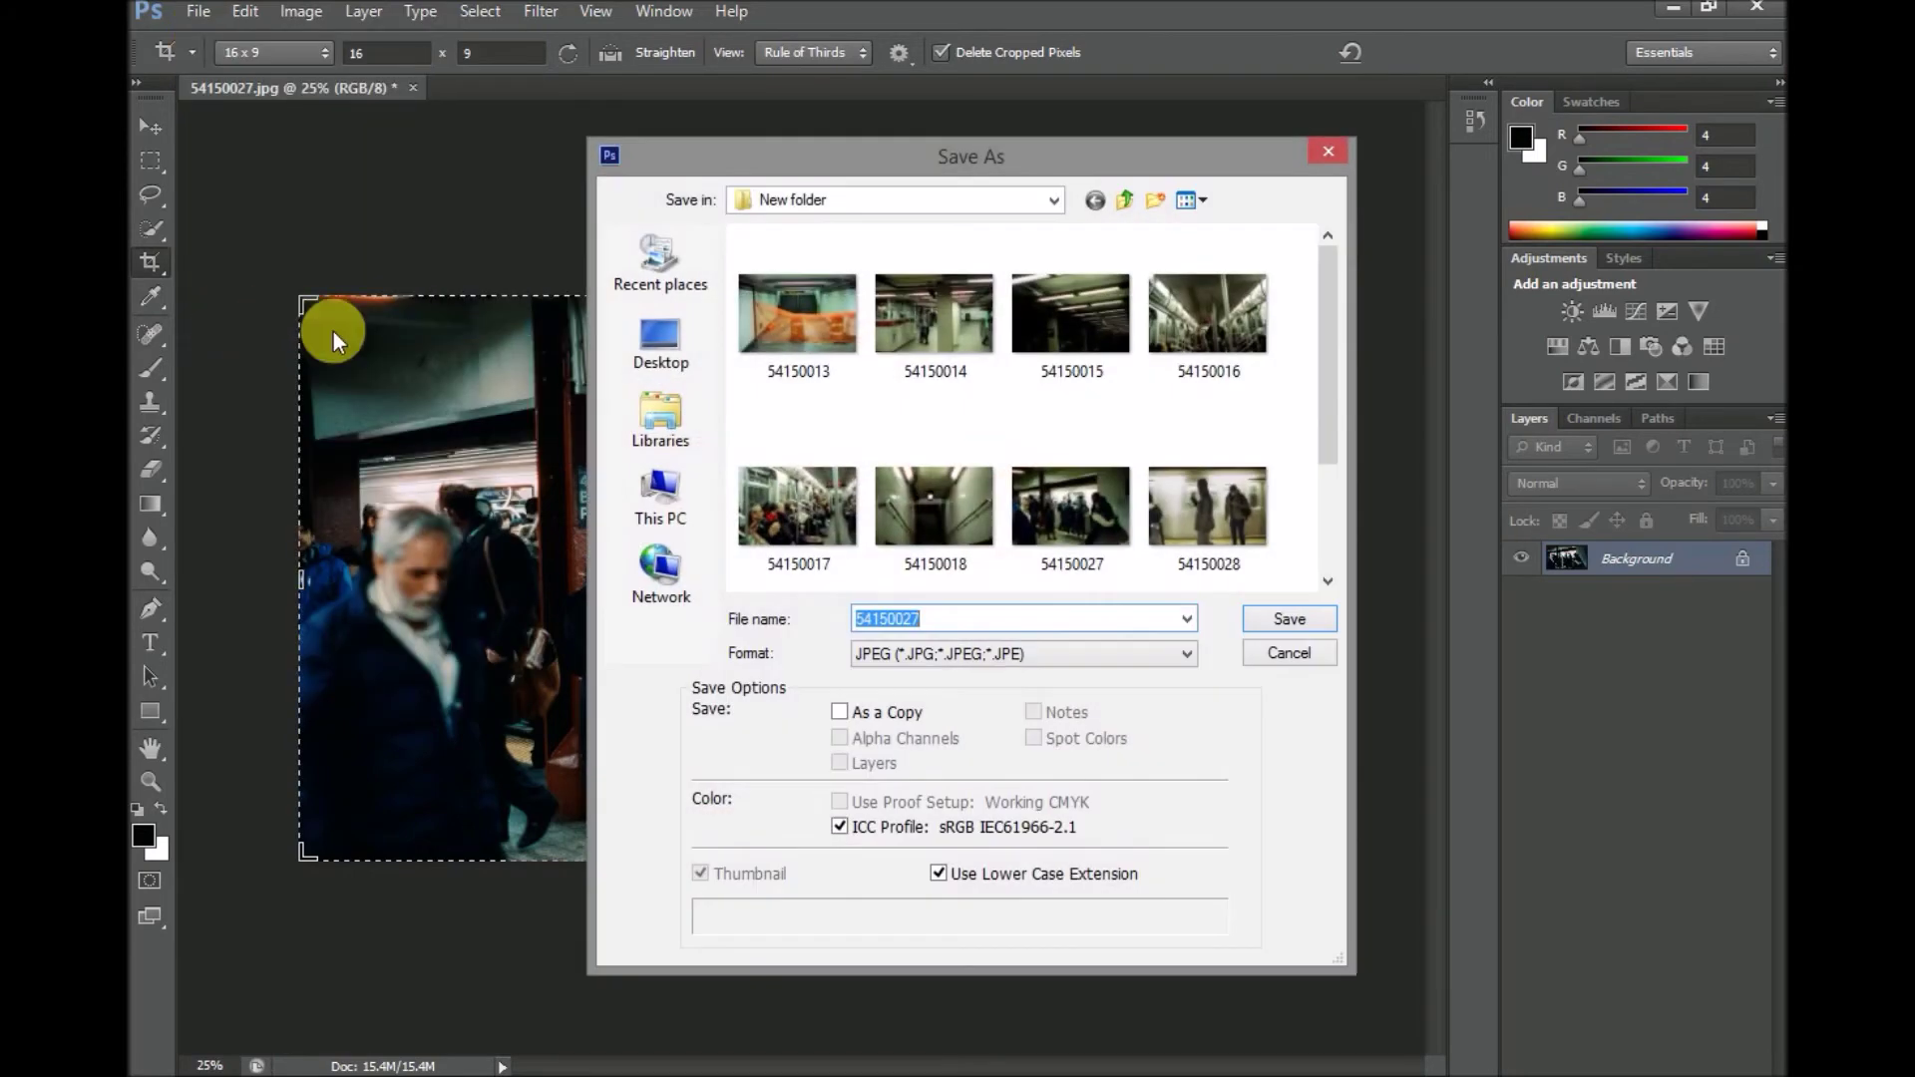
{"action": "left_click", "coordinate": [1122, 203]}
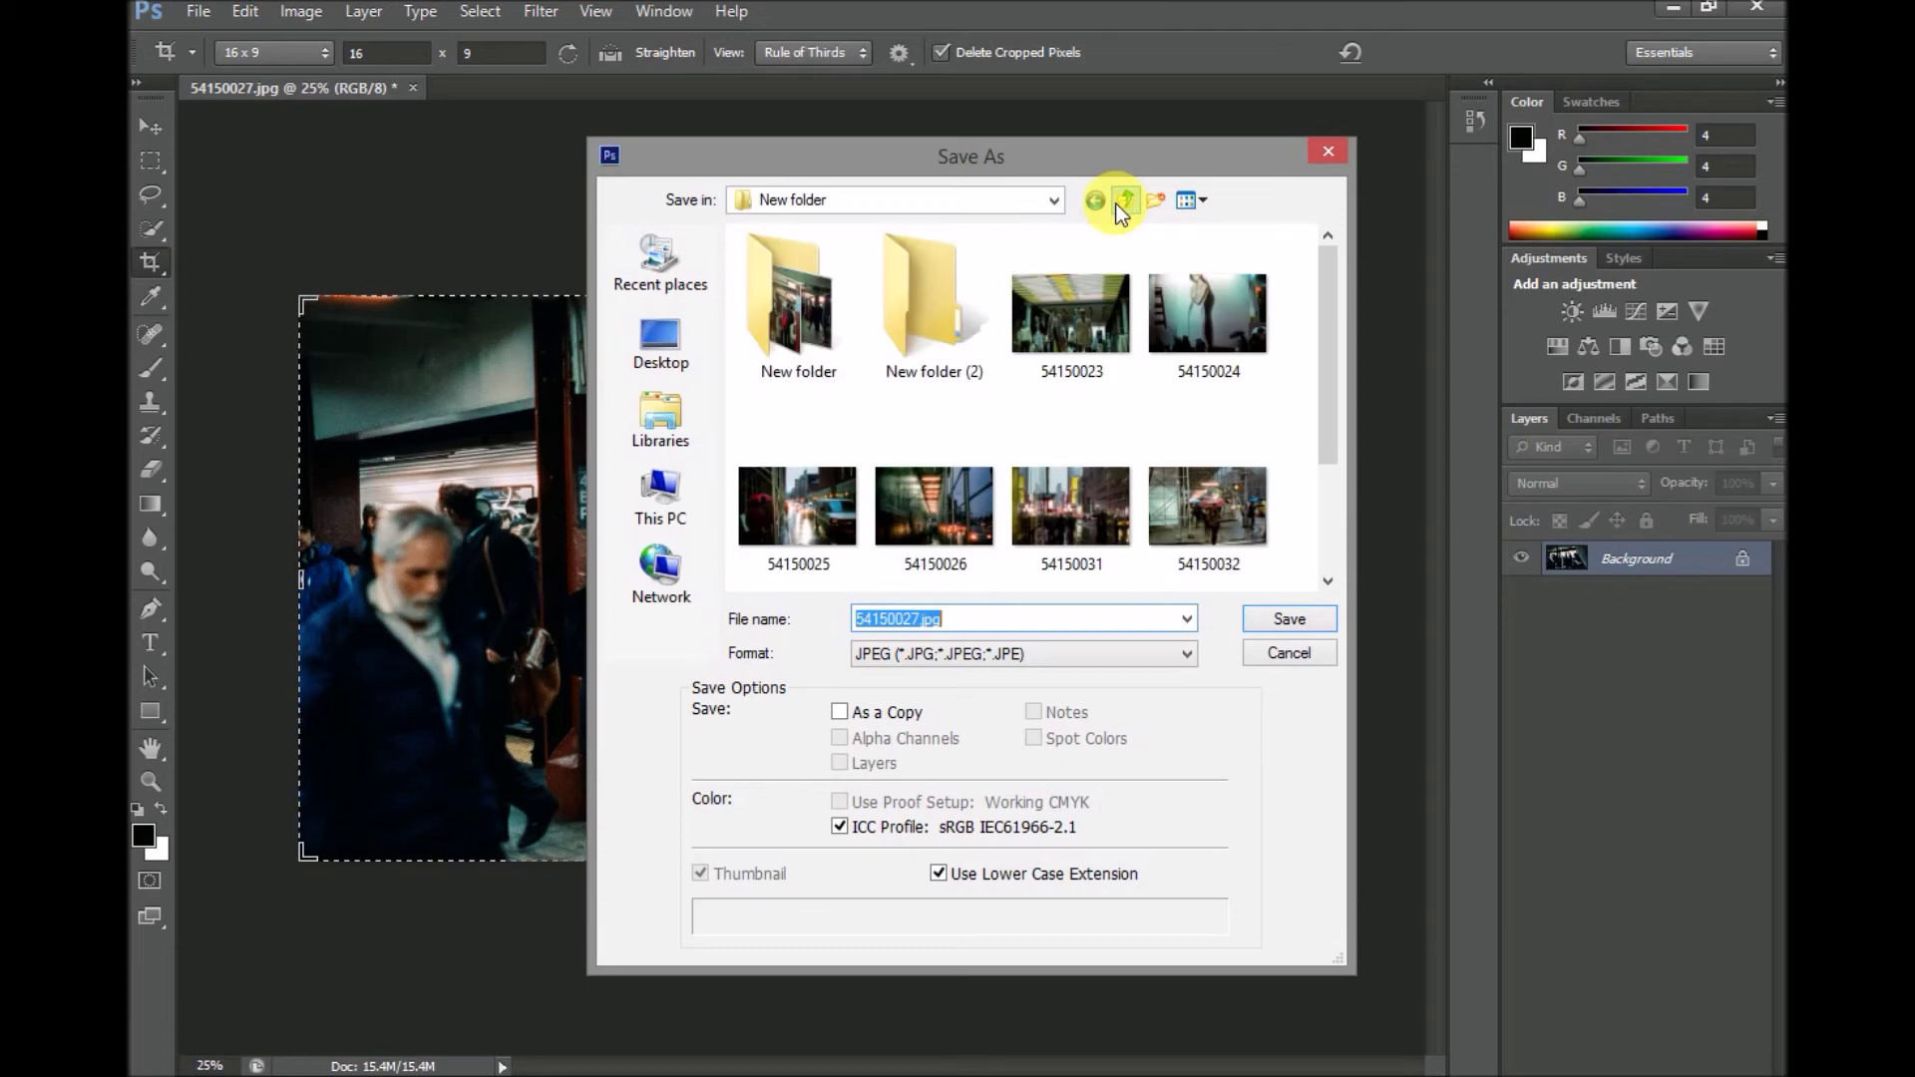
{"action": "double_click", "coordinate": [961, 290]}
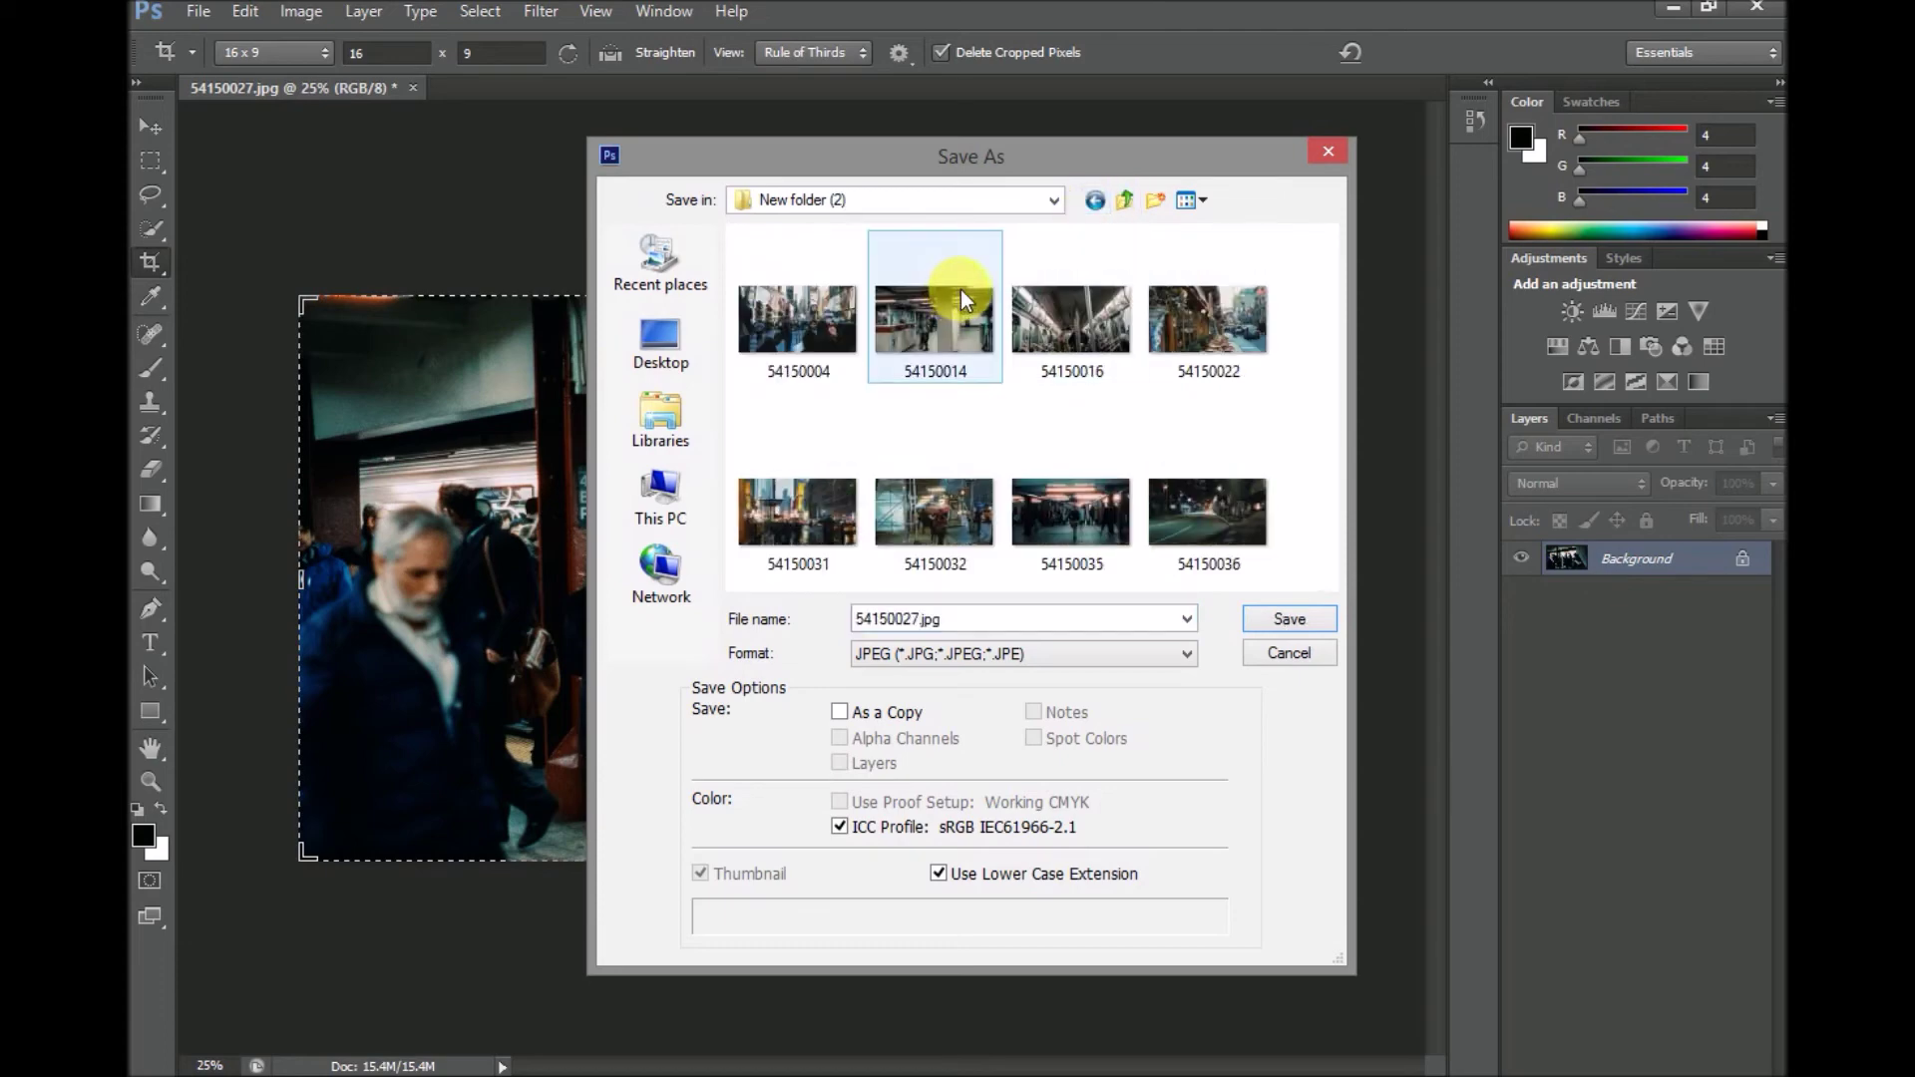
{"action": "left_click", "coordinate": [1297, 620]}
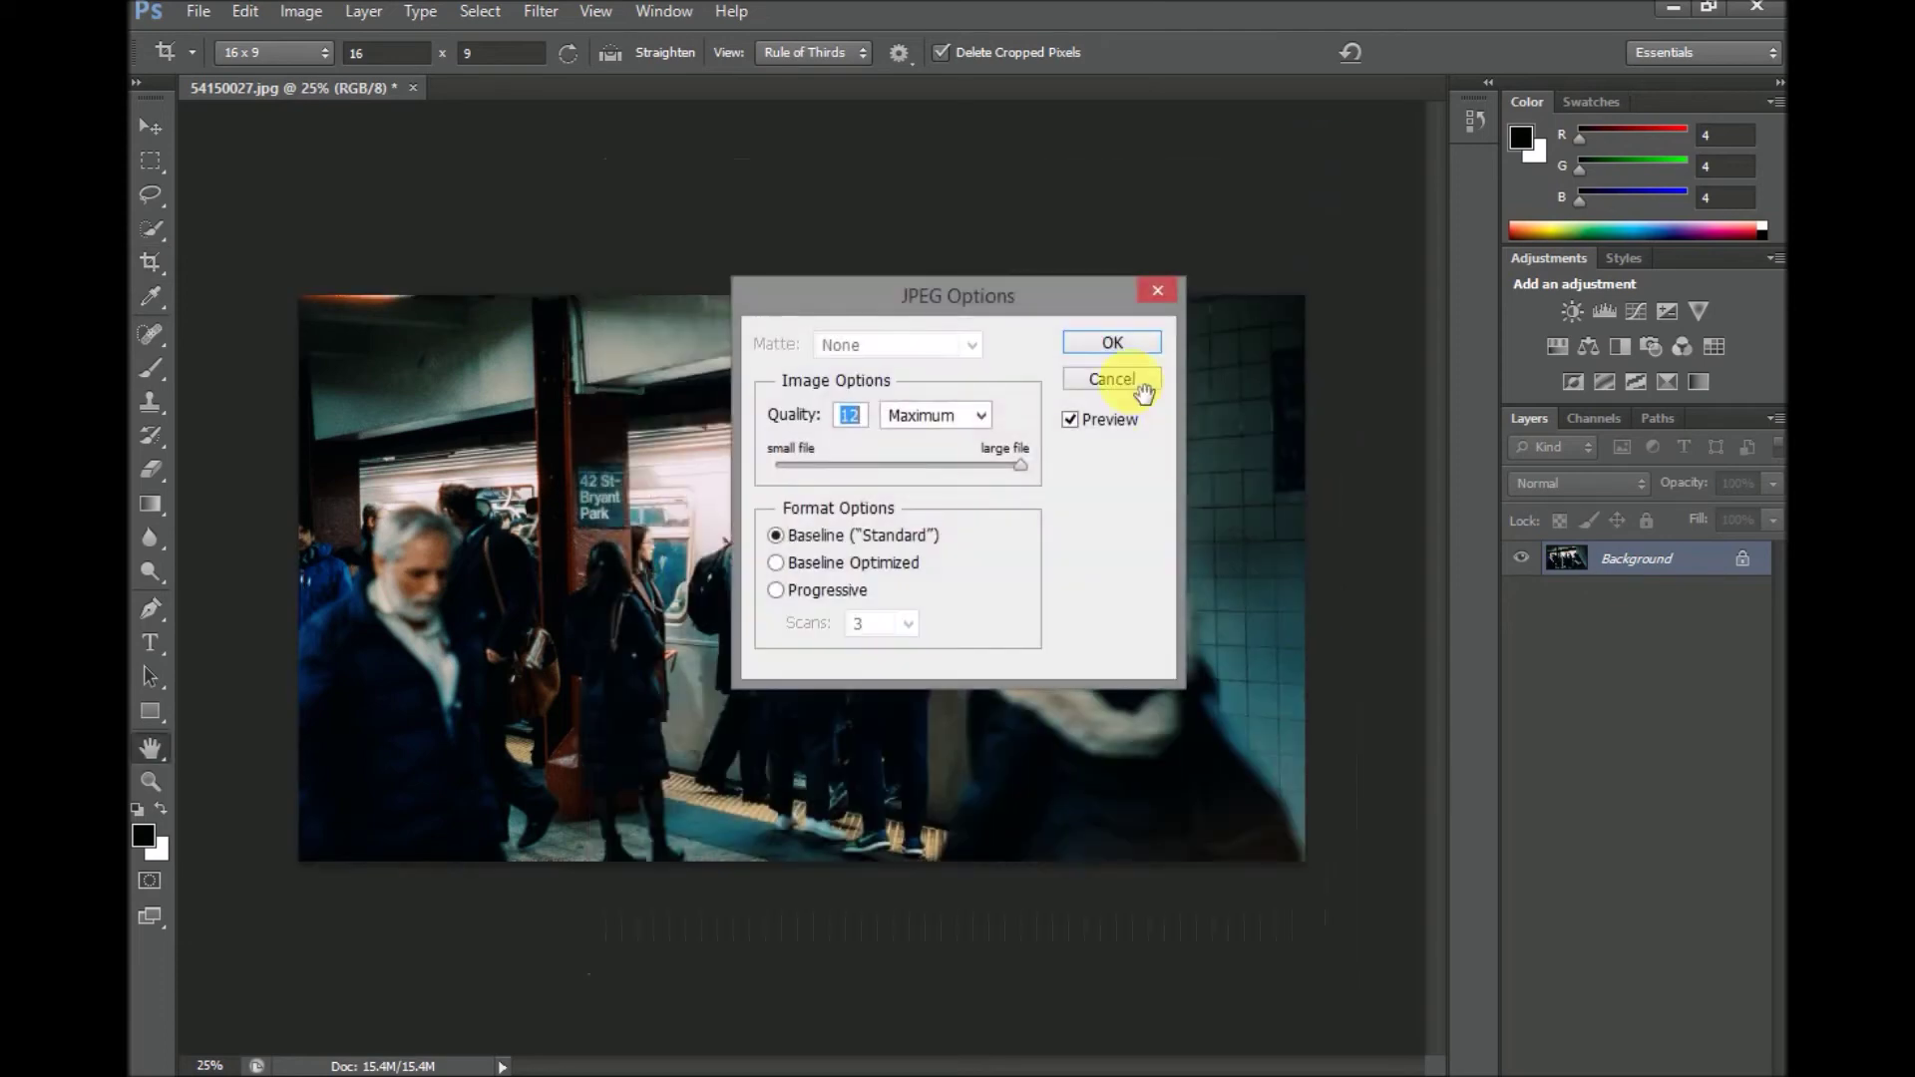
{"action": "left_click", "coordinate": [1127, 346]}
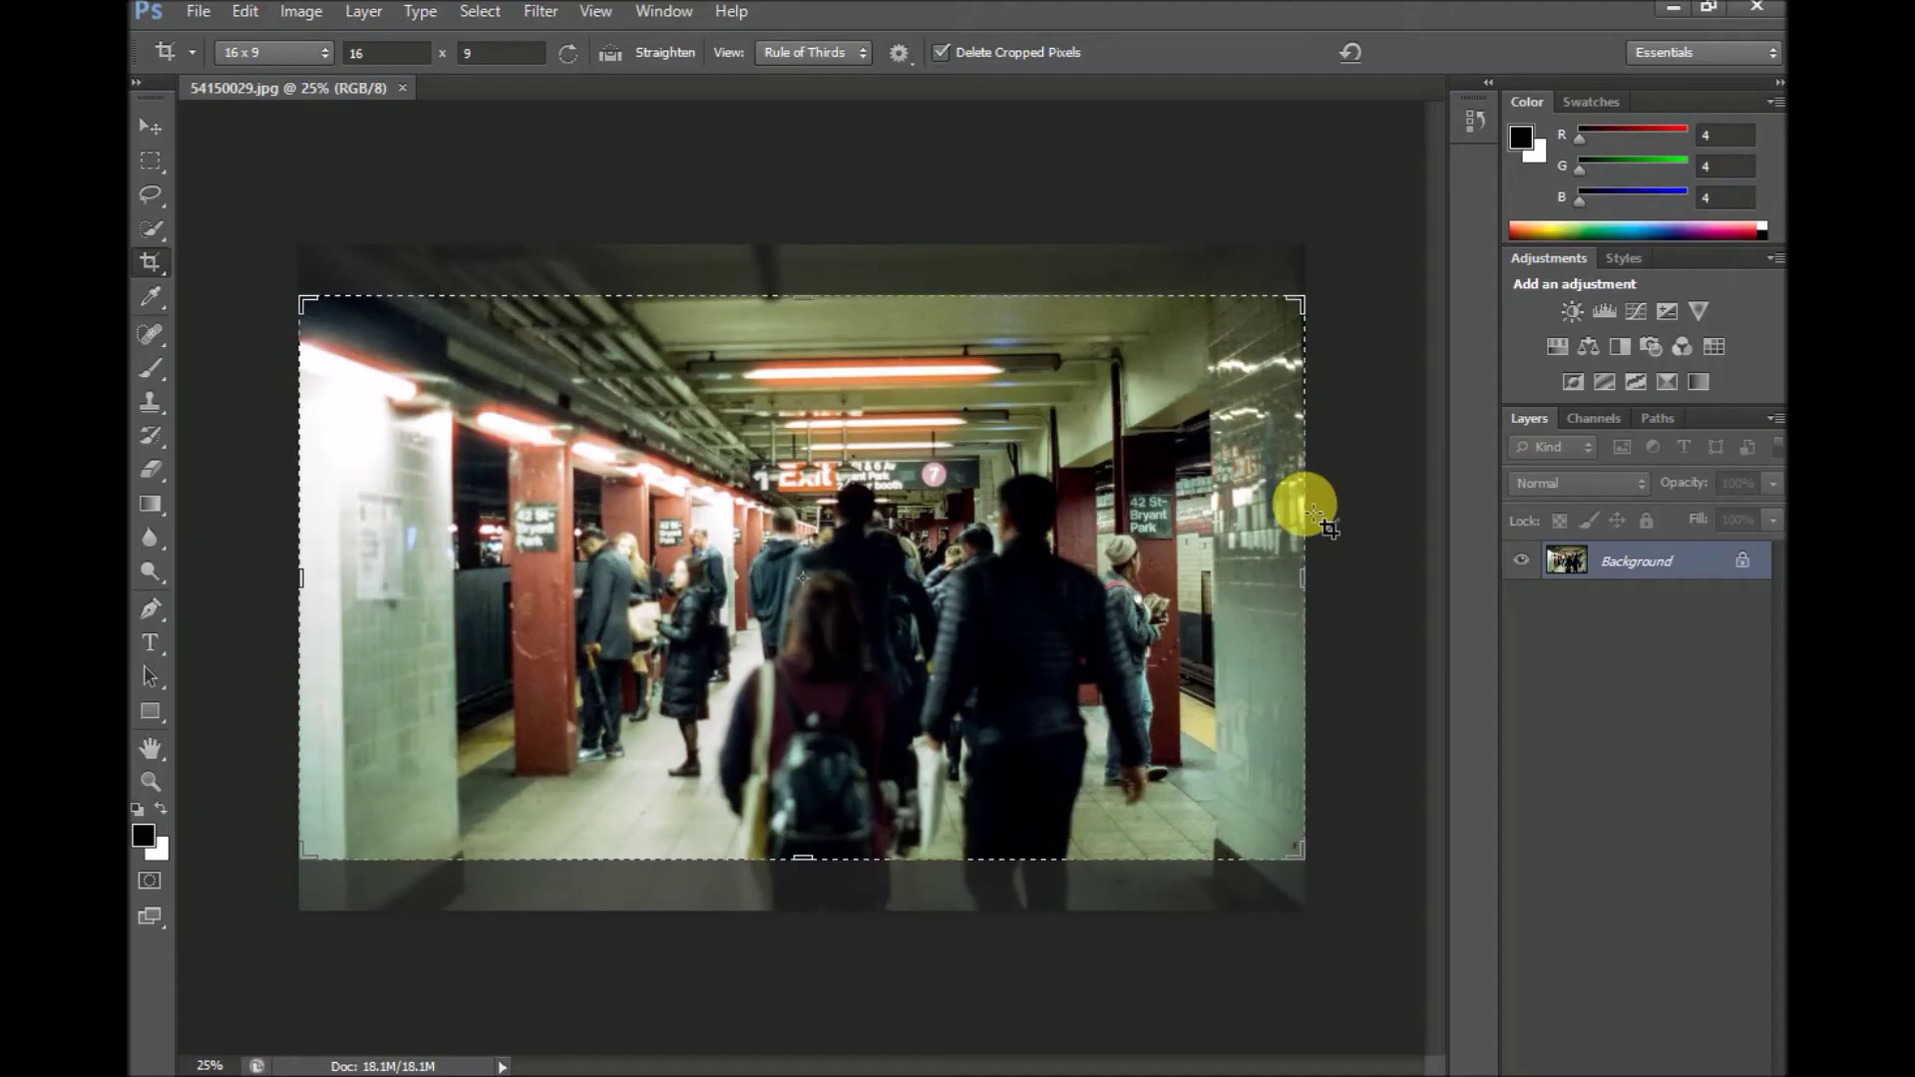
Apply the 16:9 crop to photo 54150029 and add a Color Lookup adjustment layer.
{"action": "key", "text": "Return"}
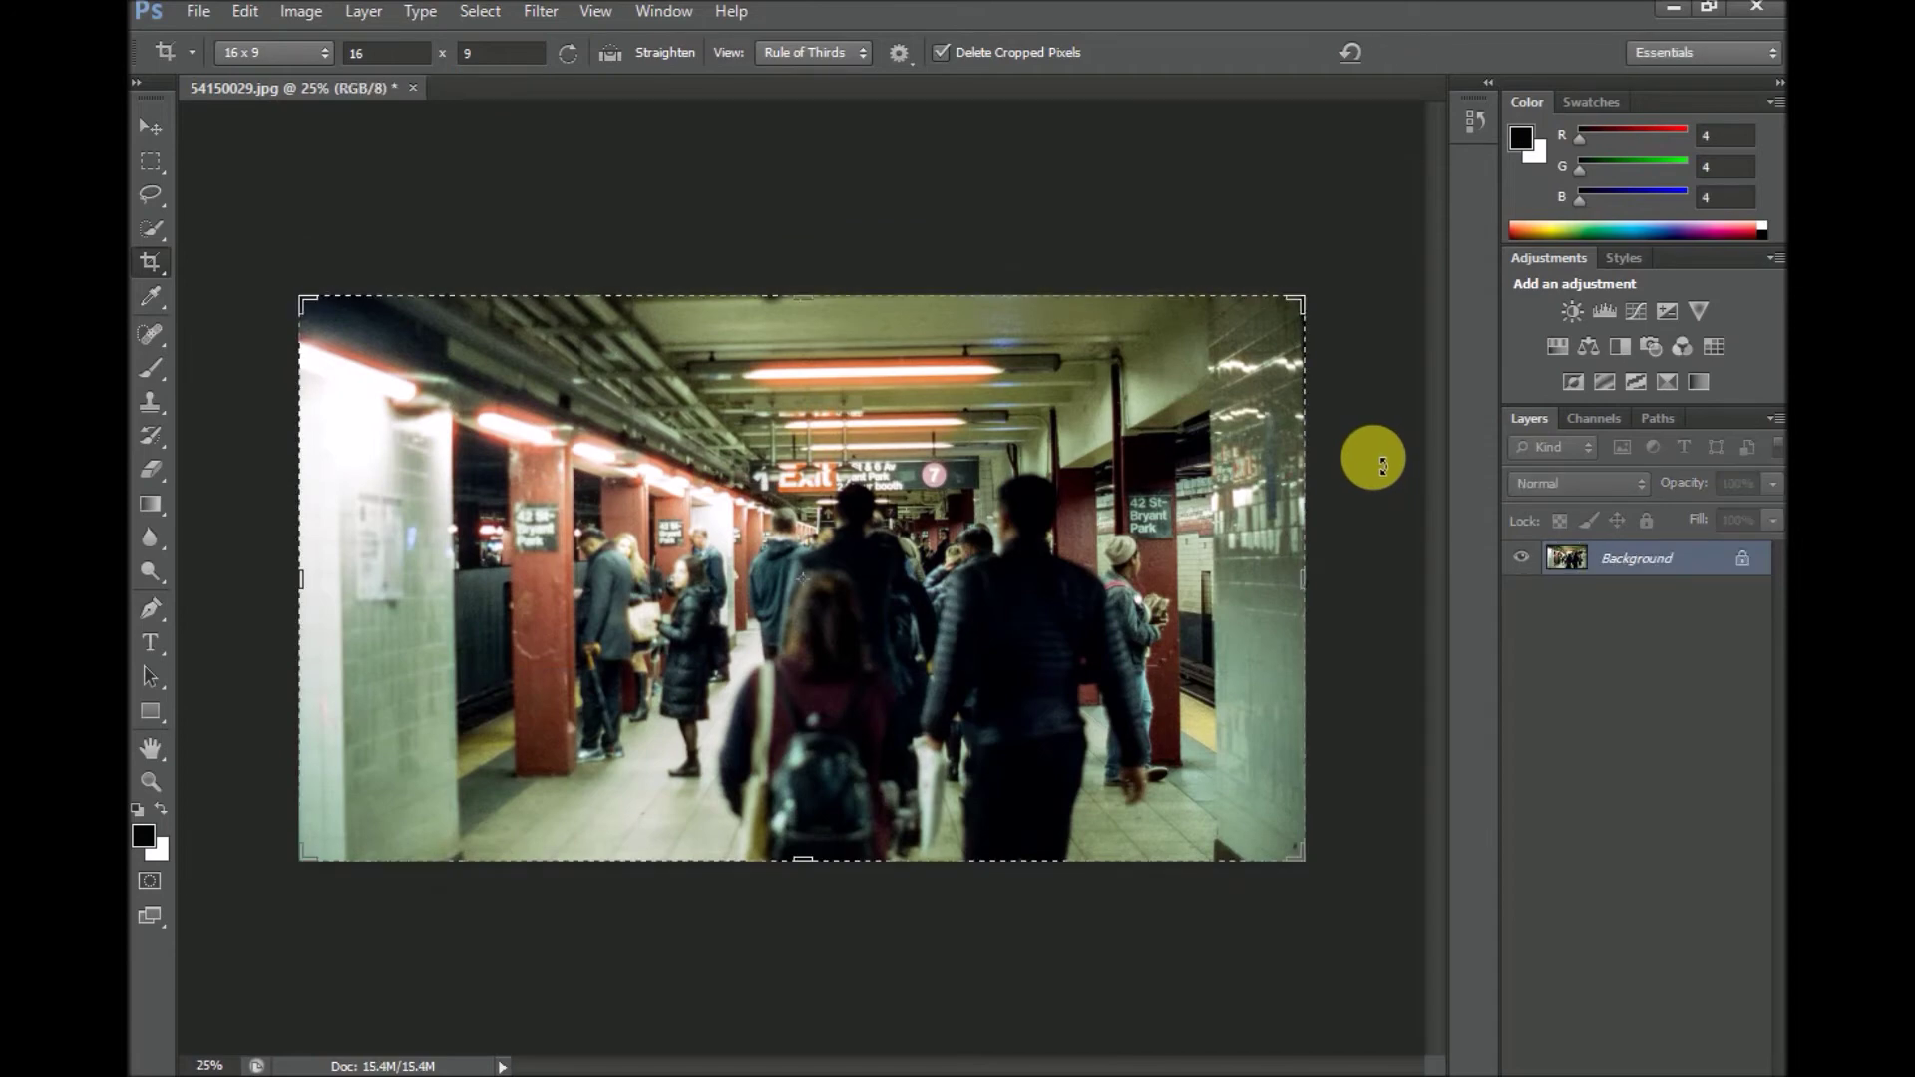
{"action": "left_click", "coordinate": [1719, 354]}
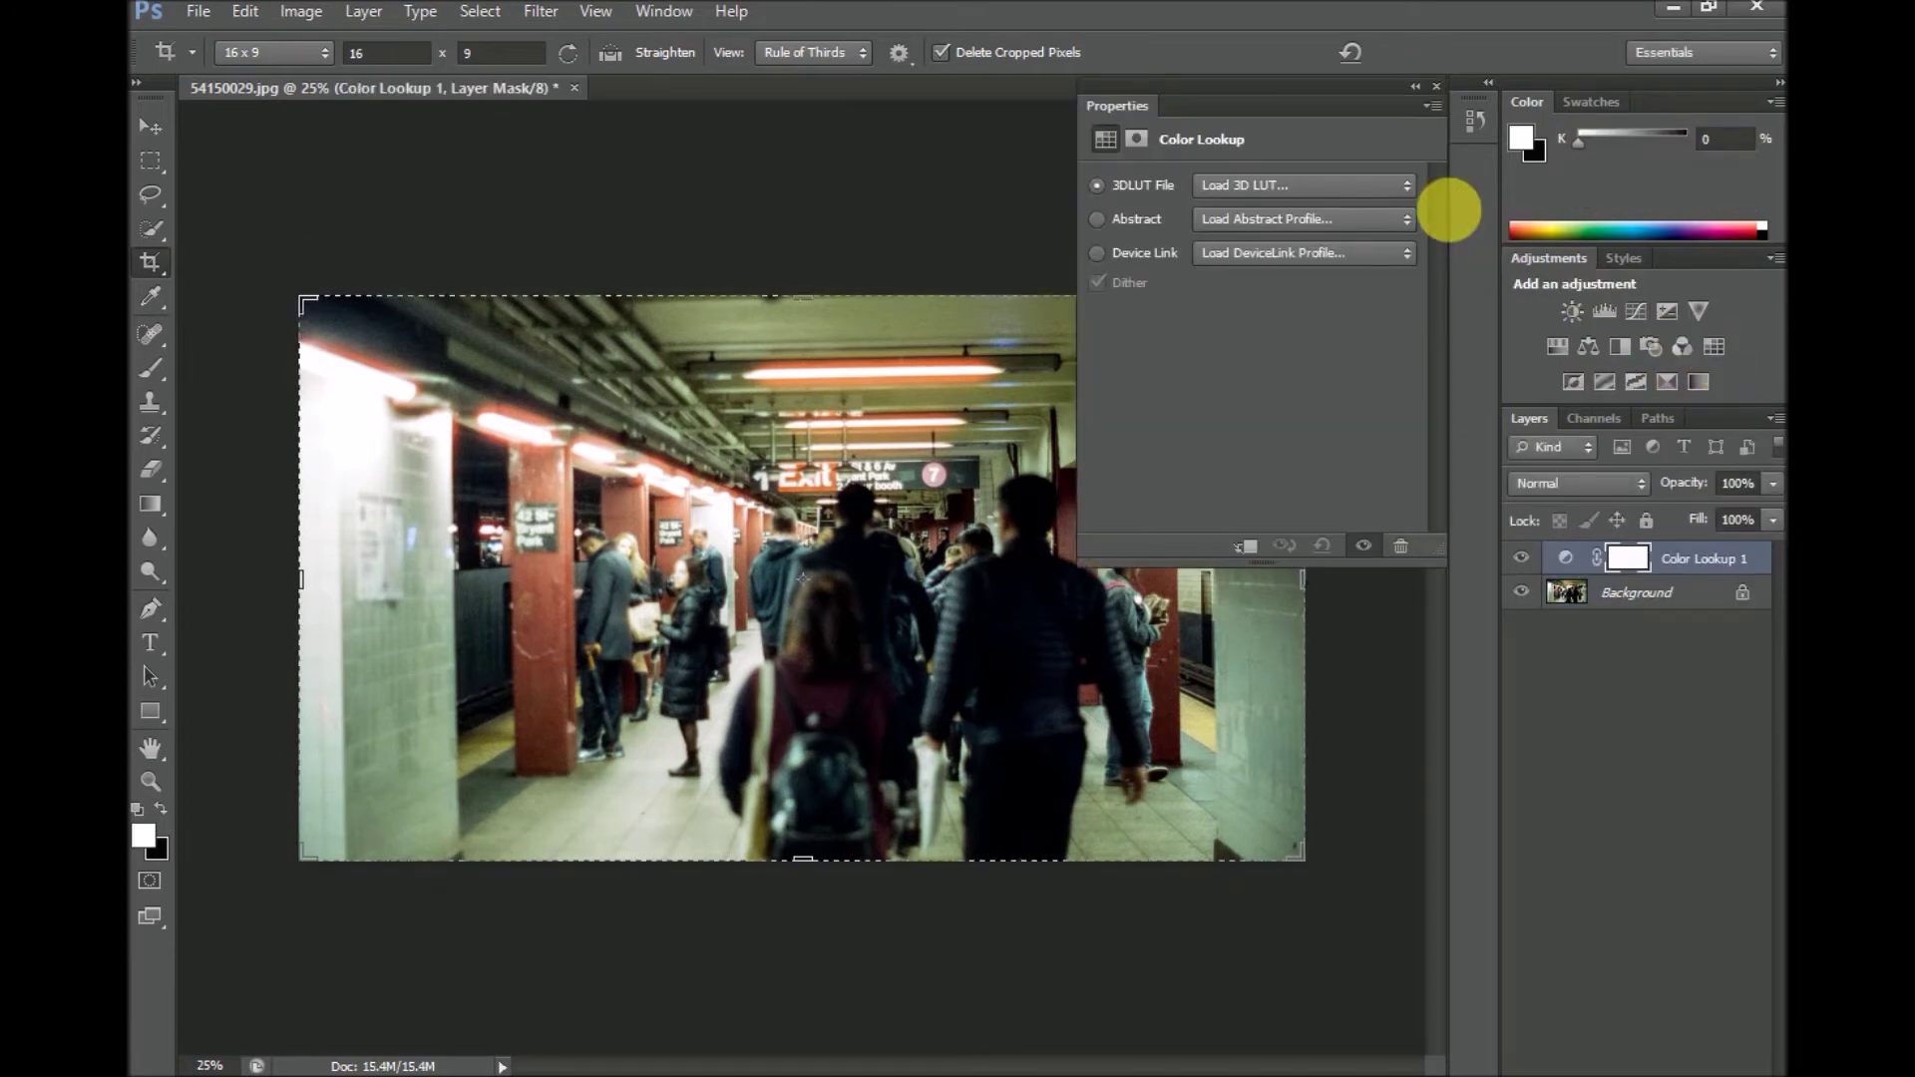
Load the 3DL file U-BMDFILM-4K-ALEXA-LOG-C-LTL from the UTILITY subfolder BMDFilm 4K to Alexa Log-C into Color Lookup 1.
{"action": "left_click", "coordinate": [1407, 187]}
{"action": "left_click", "coordinate": [1387, 212]}
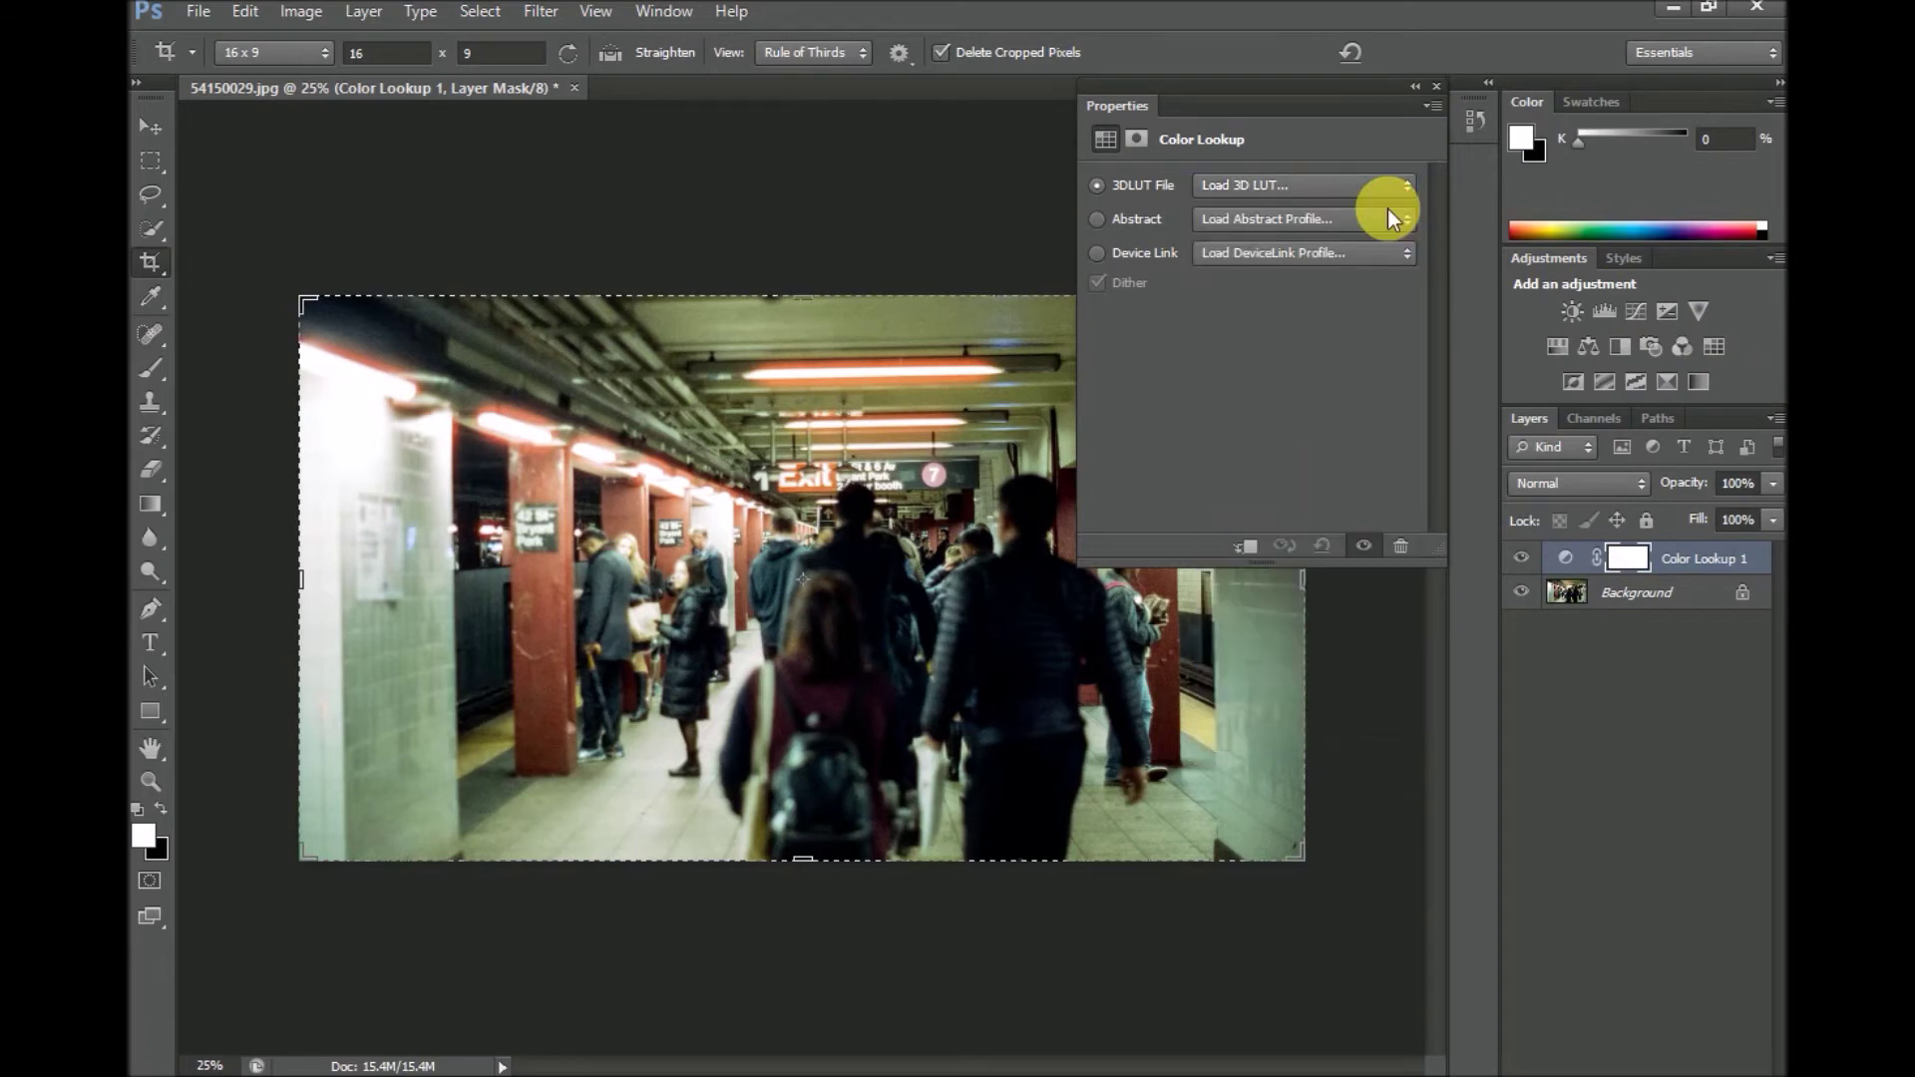
{"action": "left_click", "coordinate": [1131, 199]}
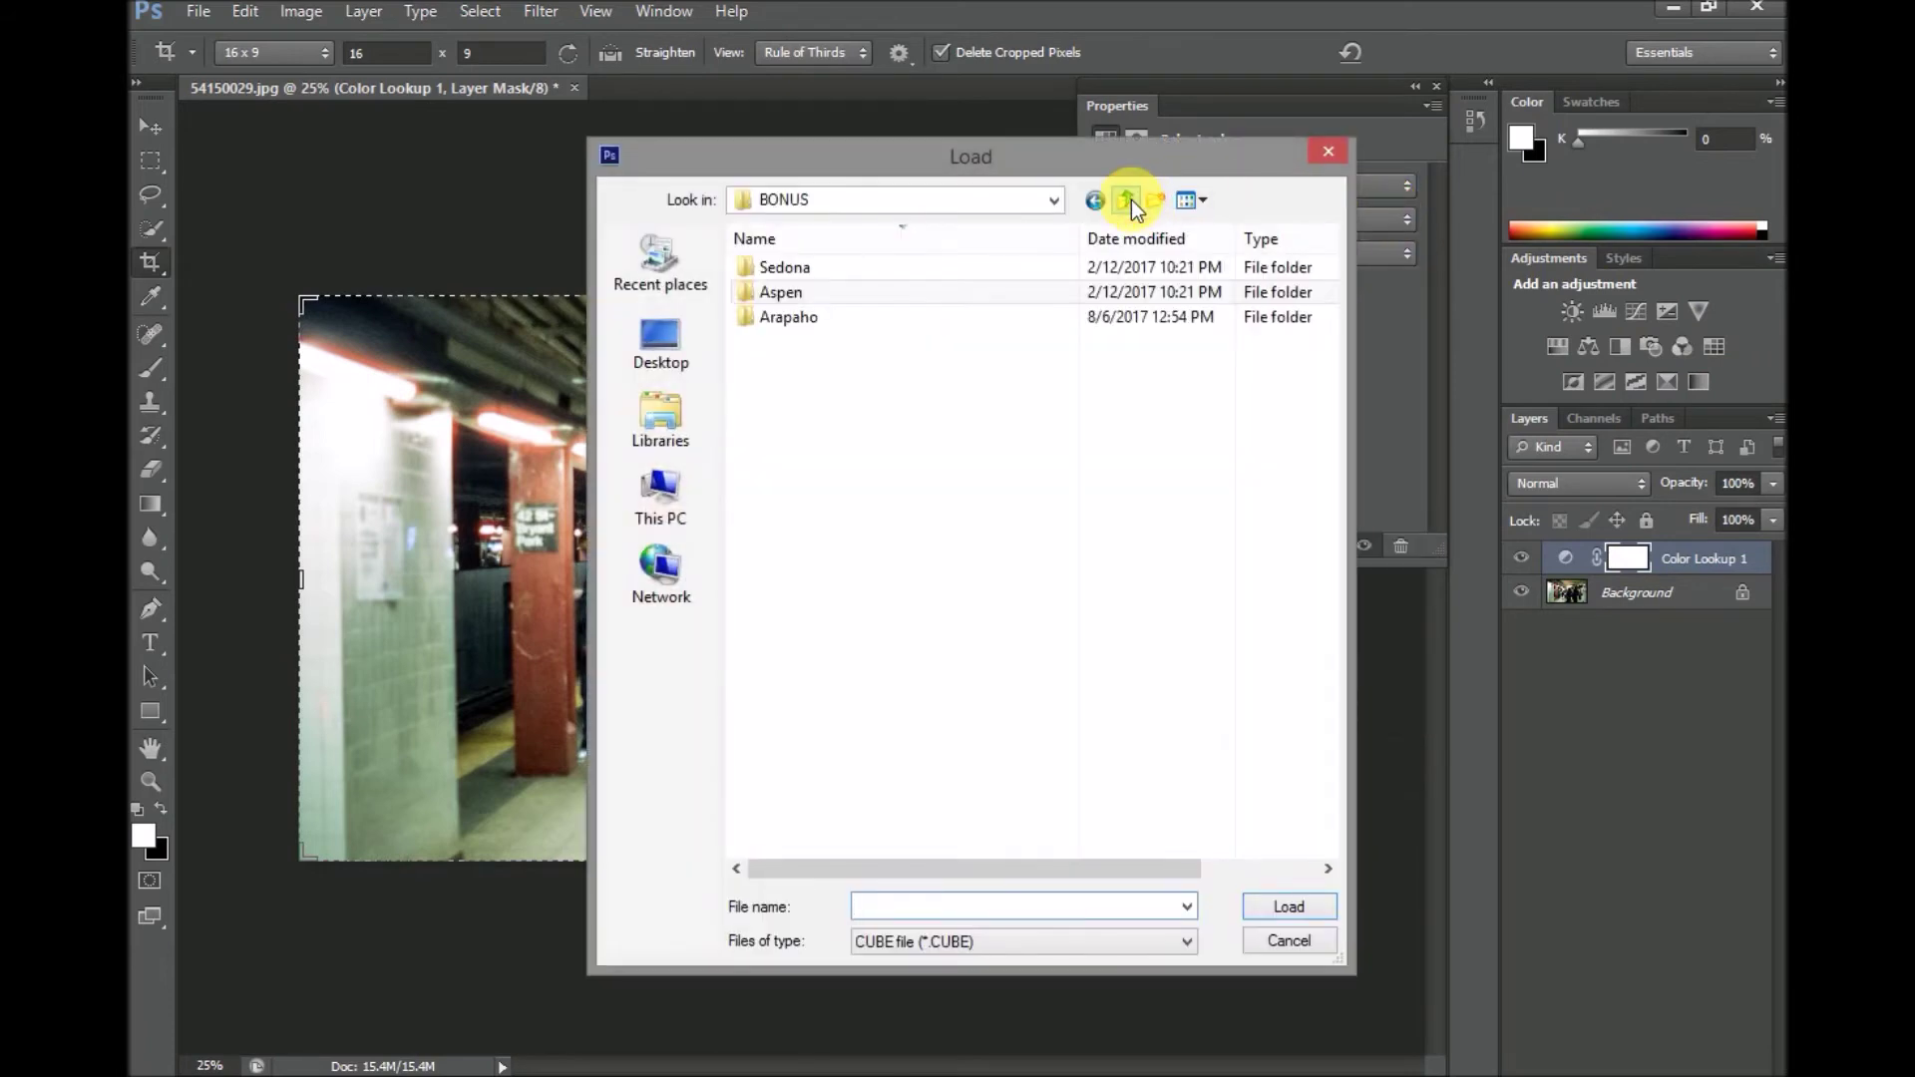
{"action": "left_click", "coordinate": [1131, 200]}
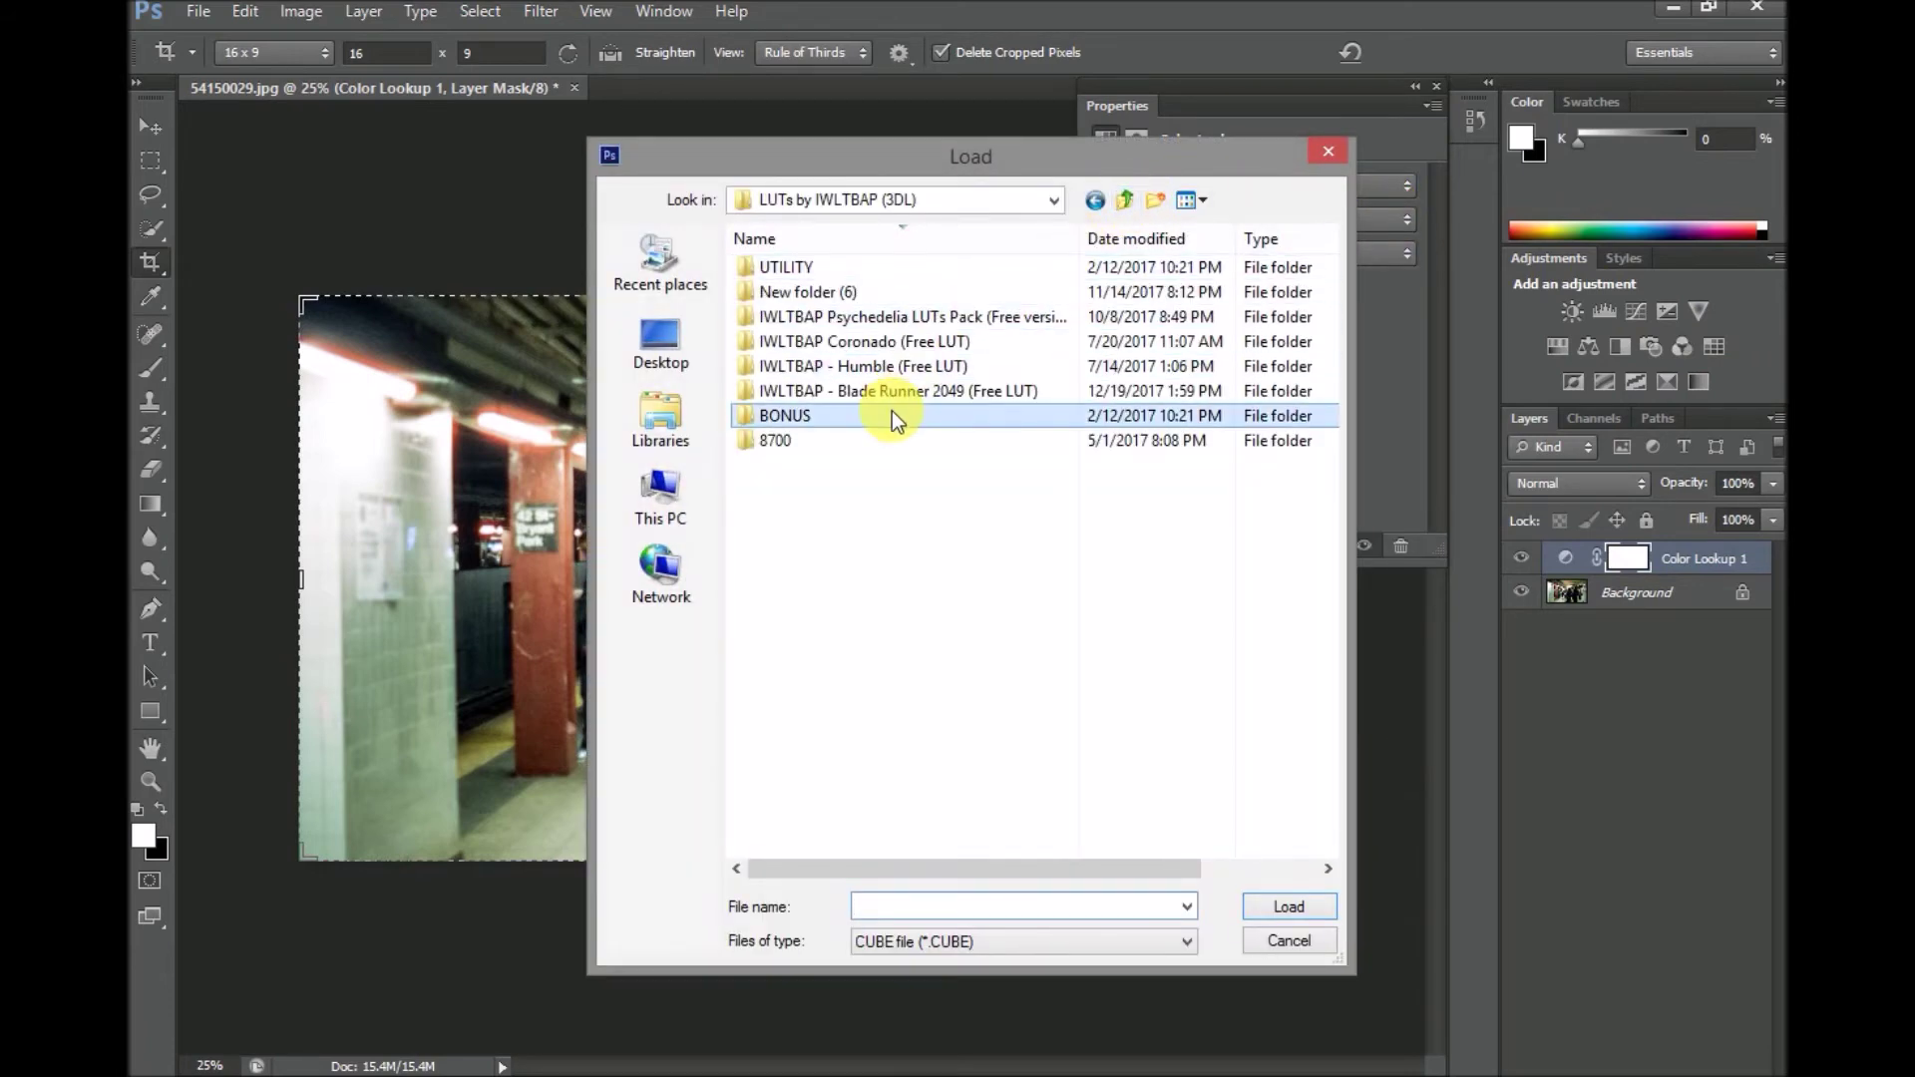
{"action": "double_click", "coordinate": [892, 271]}
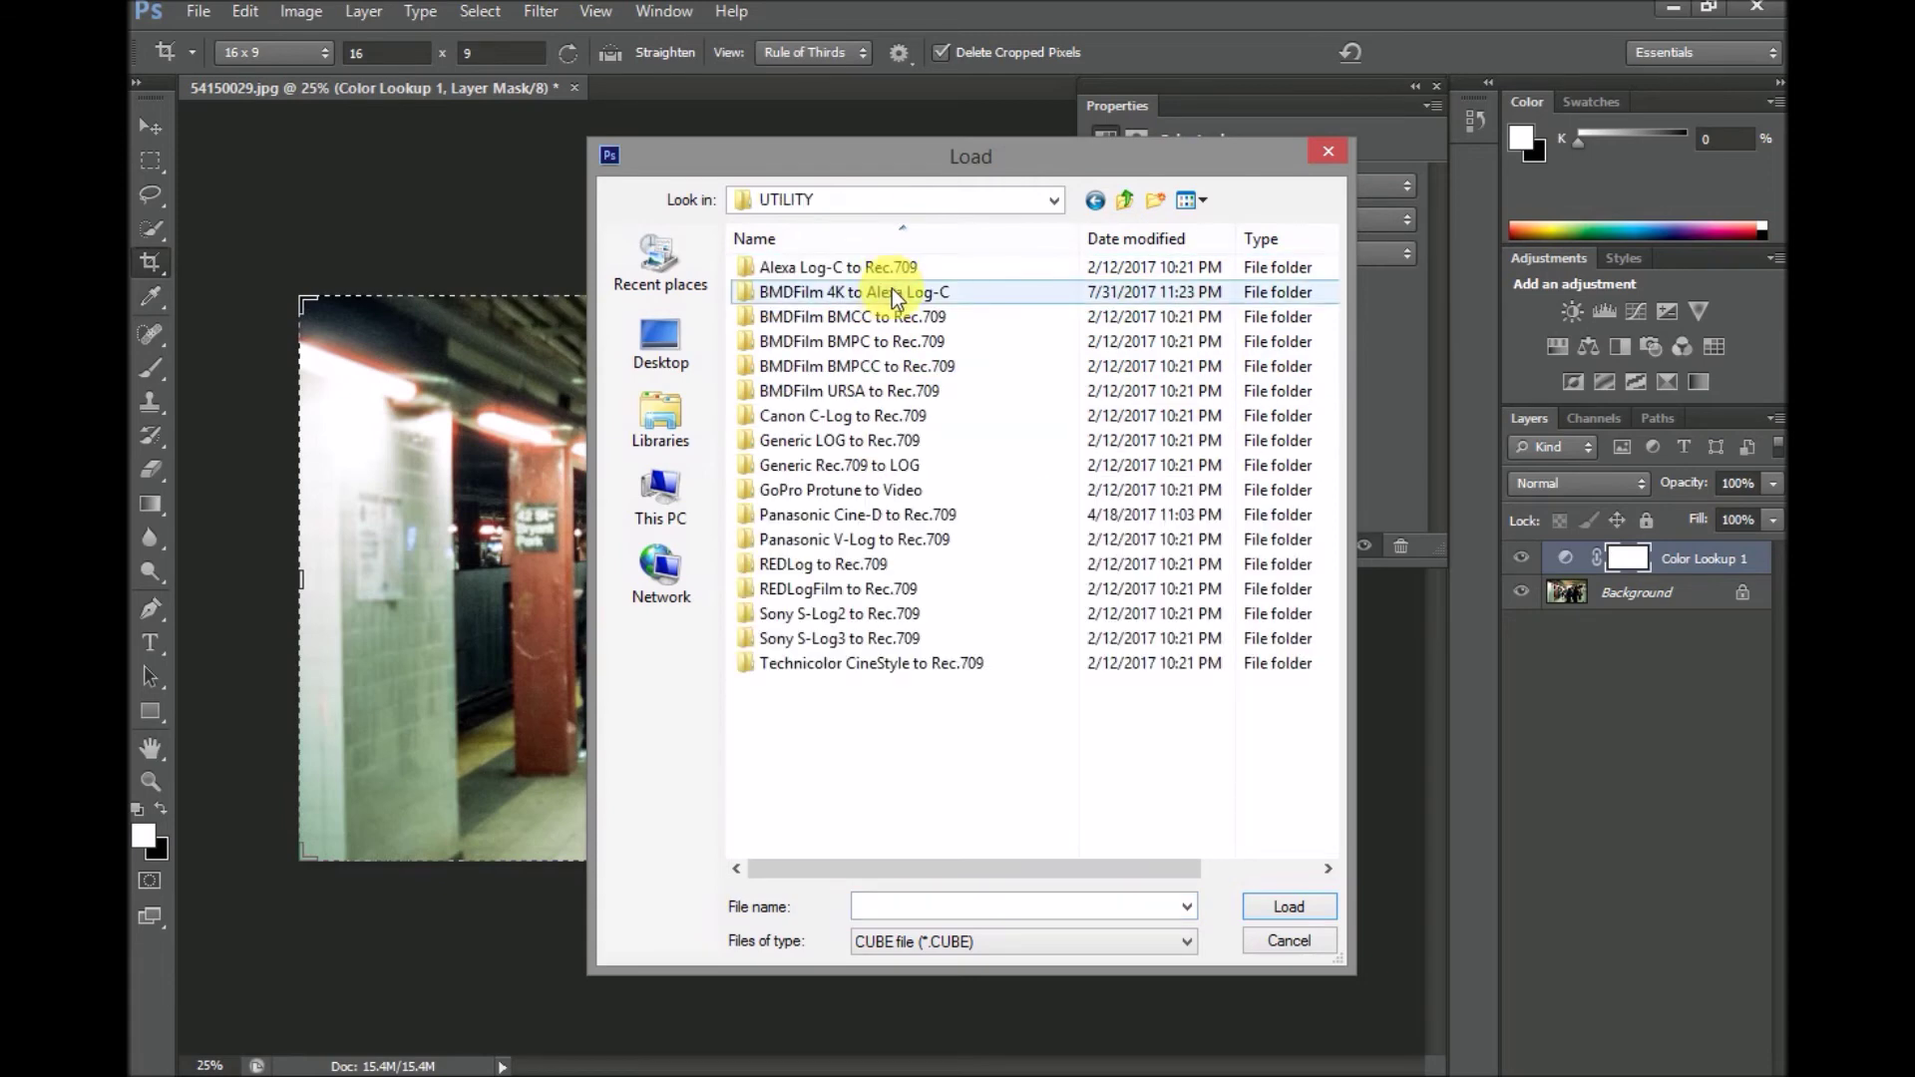
{"action": "double_click", "coordinate": [878, 291]}
{"action": "left_click", "coordinate": [1187, 942]}
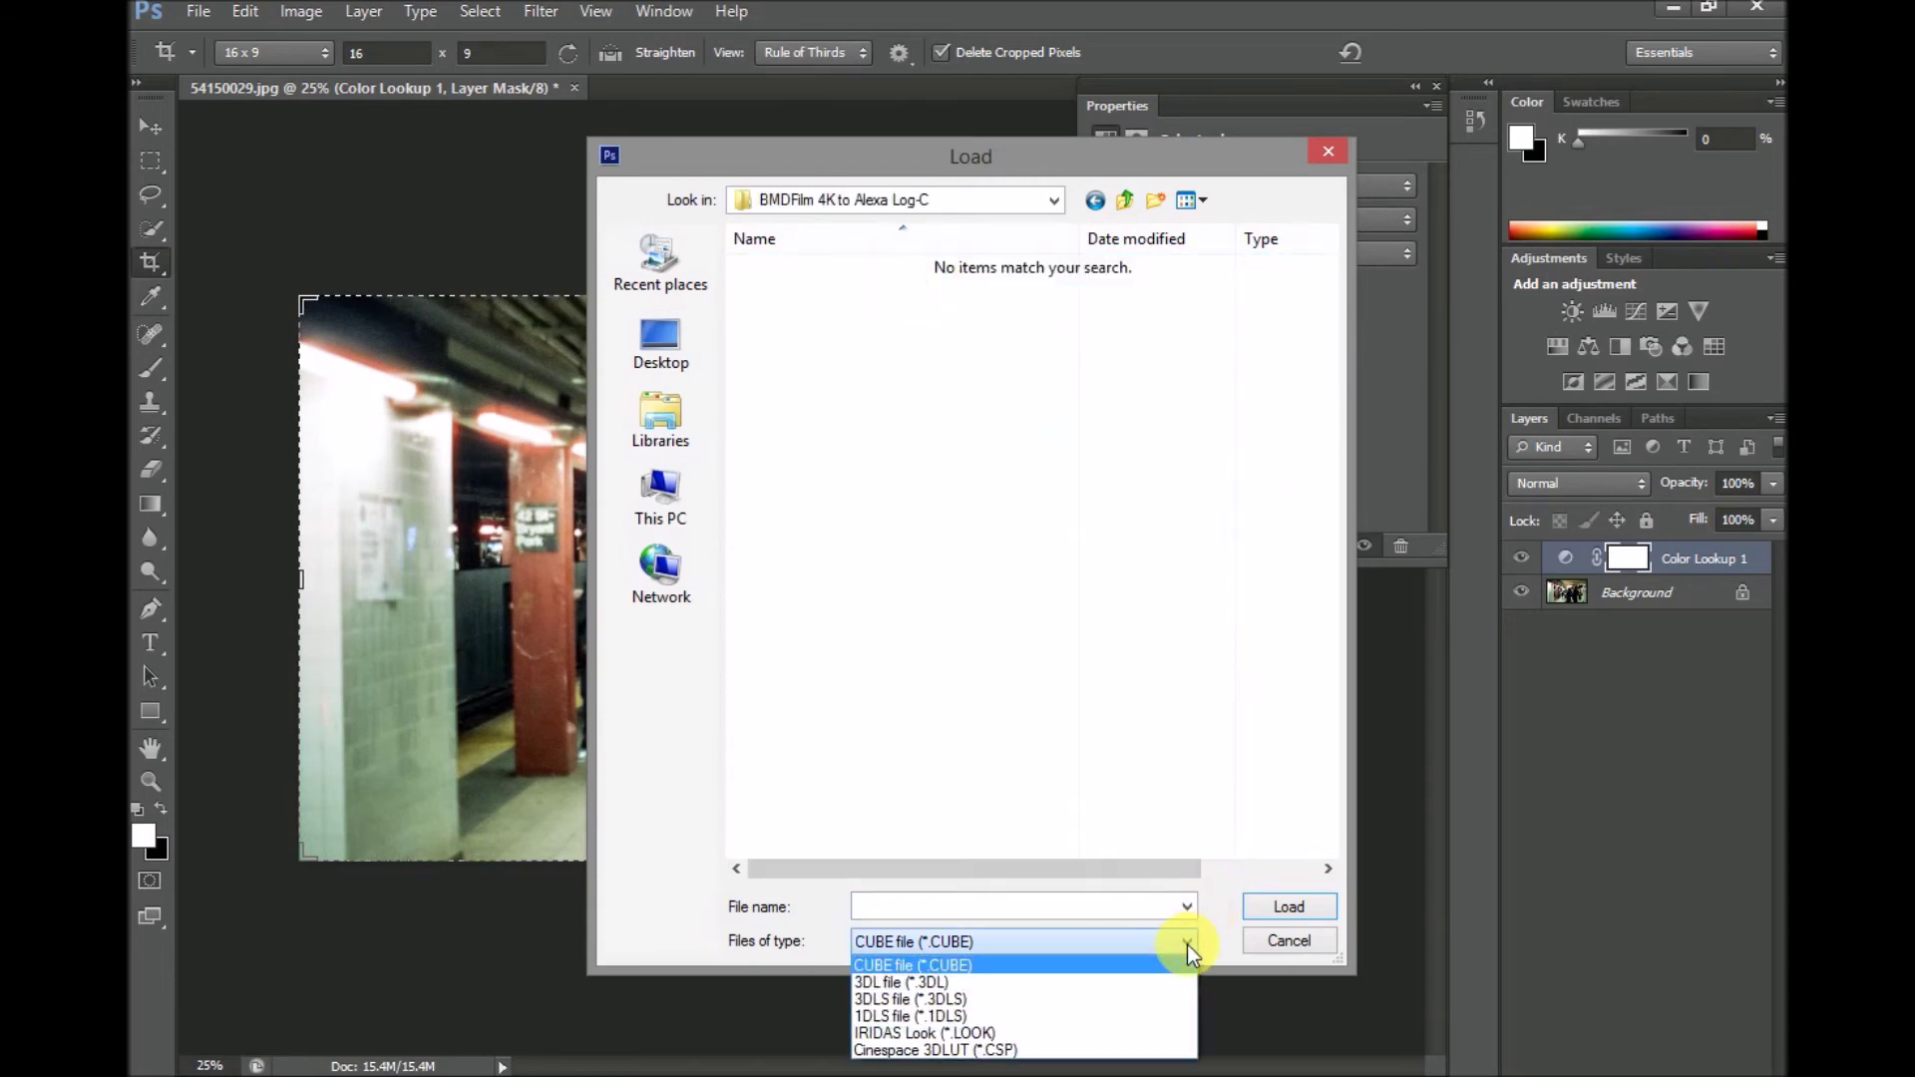
{"action": "left_click", "coordinate": [1127, 980]}
{"action": "left_click", "coordinate": [956, 267]}
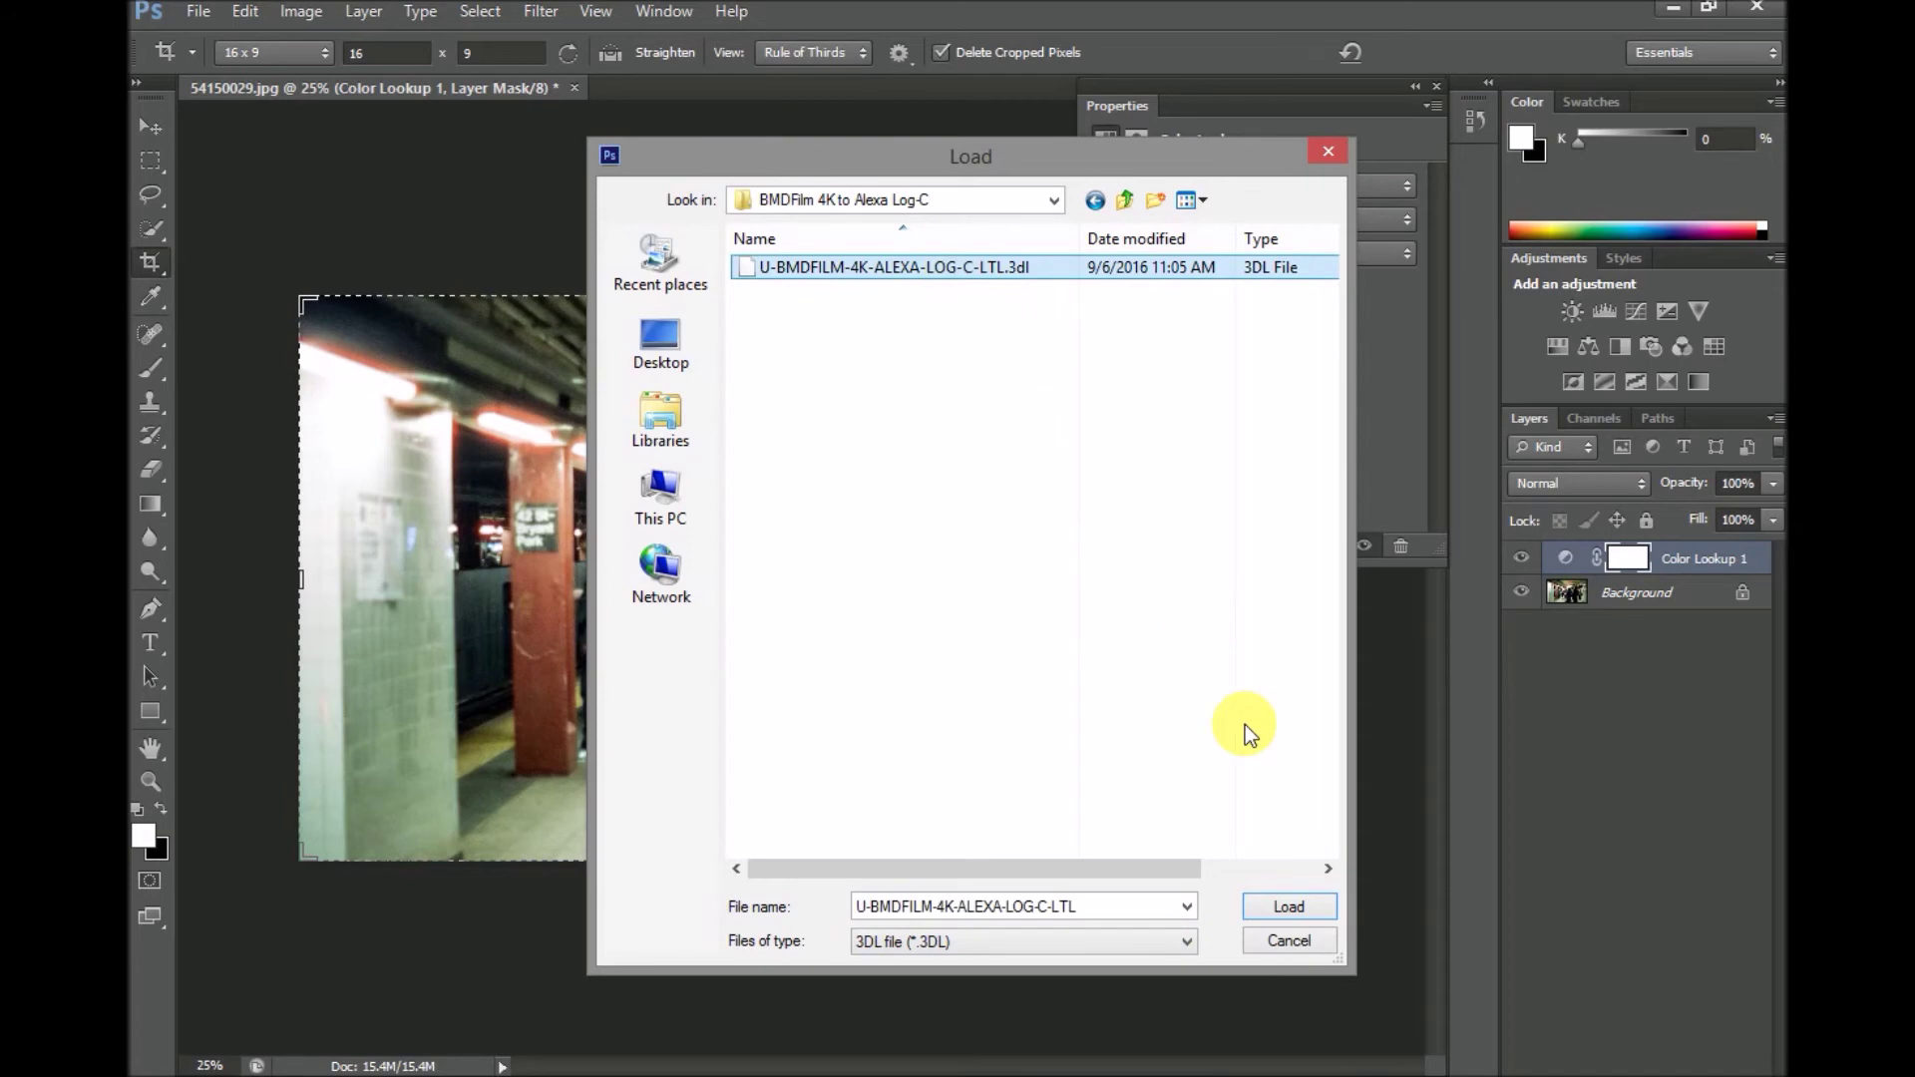
{"action": "left_click", "coordinate": [1289, 907]}
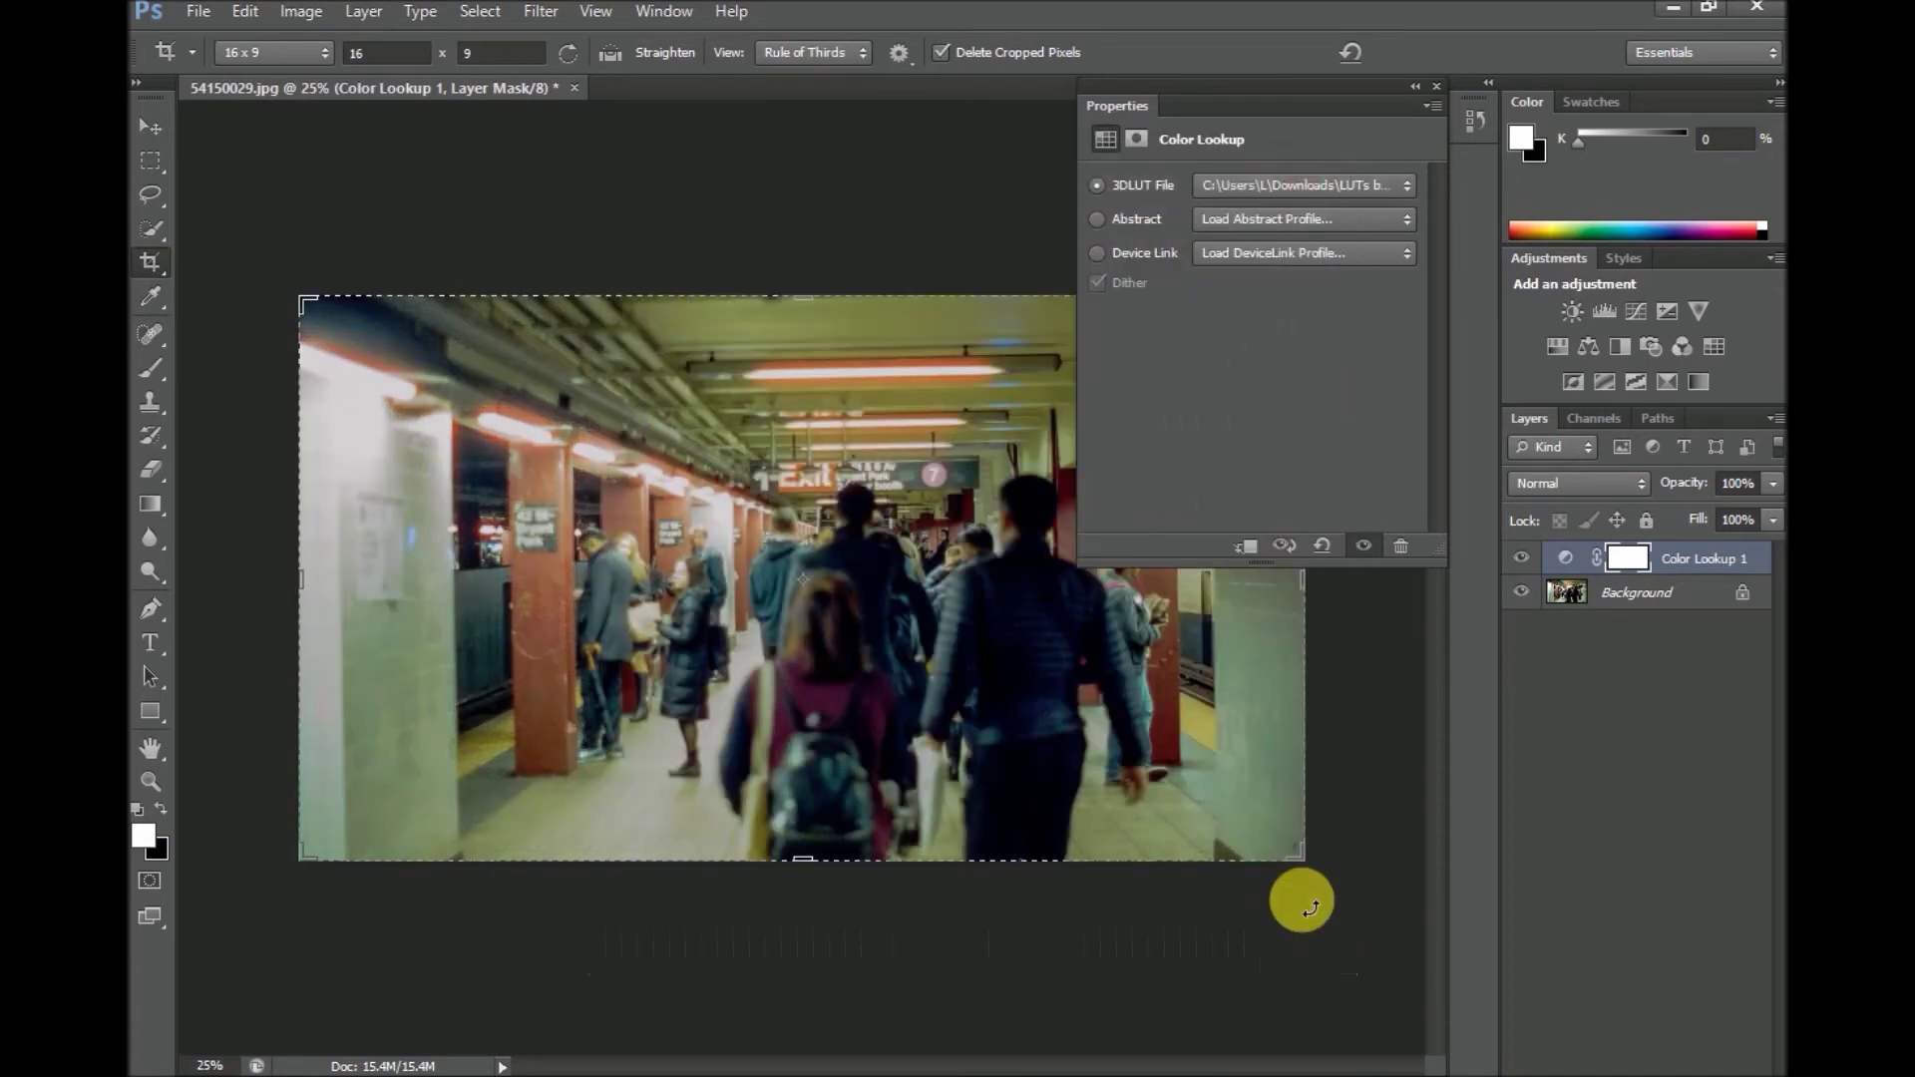
Compare the photo with and without the Alexa Log-C LUT by toggling the visibility of Color Lookup 1, leaving it visible.
{"action": "left_click", "coordinate": [1523, 559]}
{"action": "left_click", "coordinate": [1524, 559]}
{"action": "left_click", "coordinate": [1531, 559]}
{"action": "left_click", "coordinate": [1532, 559]}
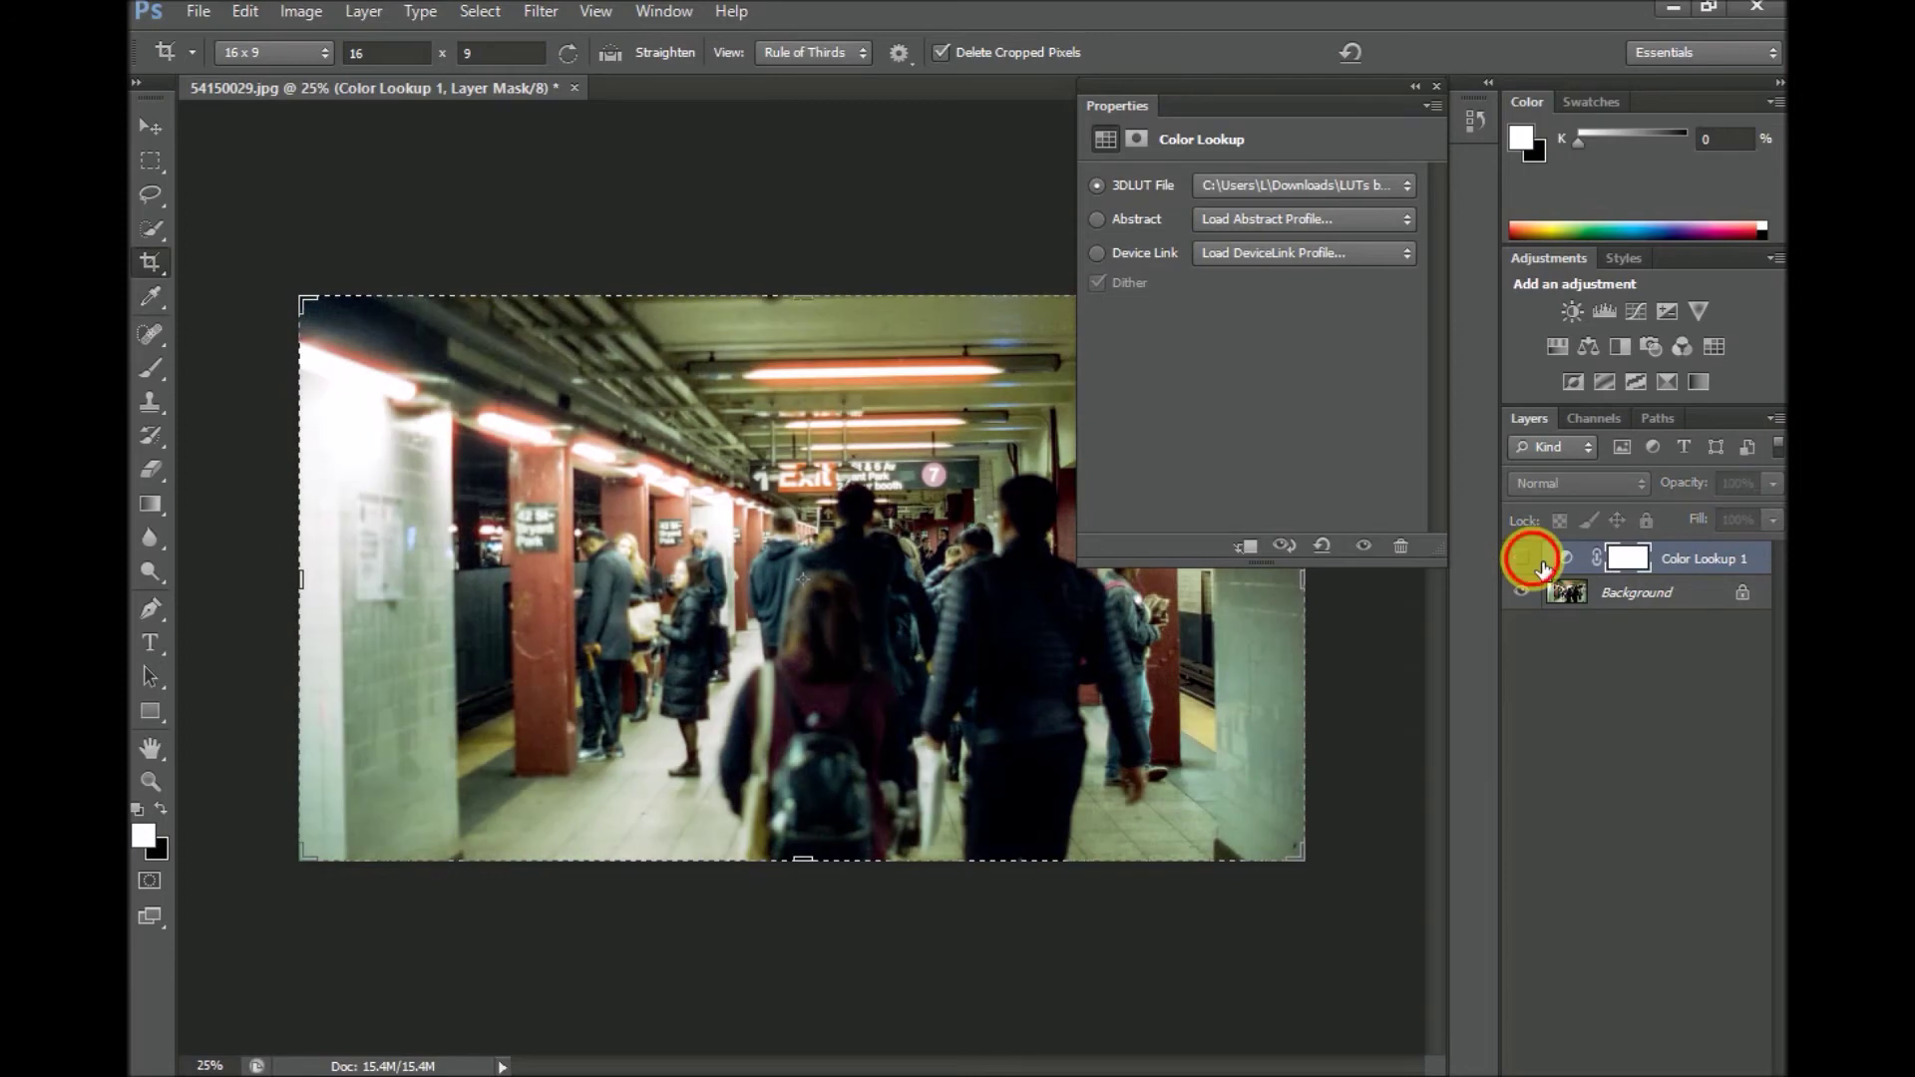
Add a second Color Lookup layer and load IWLTBAP Aspen - Standard.3dl from the Aspen folder in BONUS.
{"action": "left_click", "coordinate": [1715, 348]}
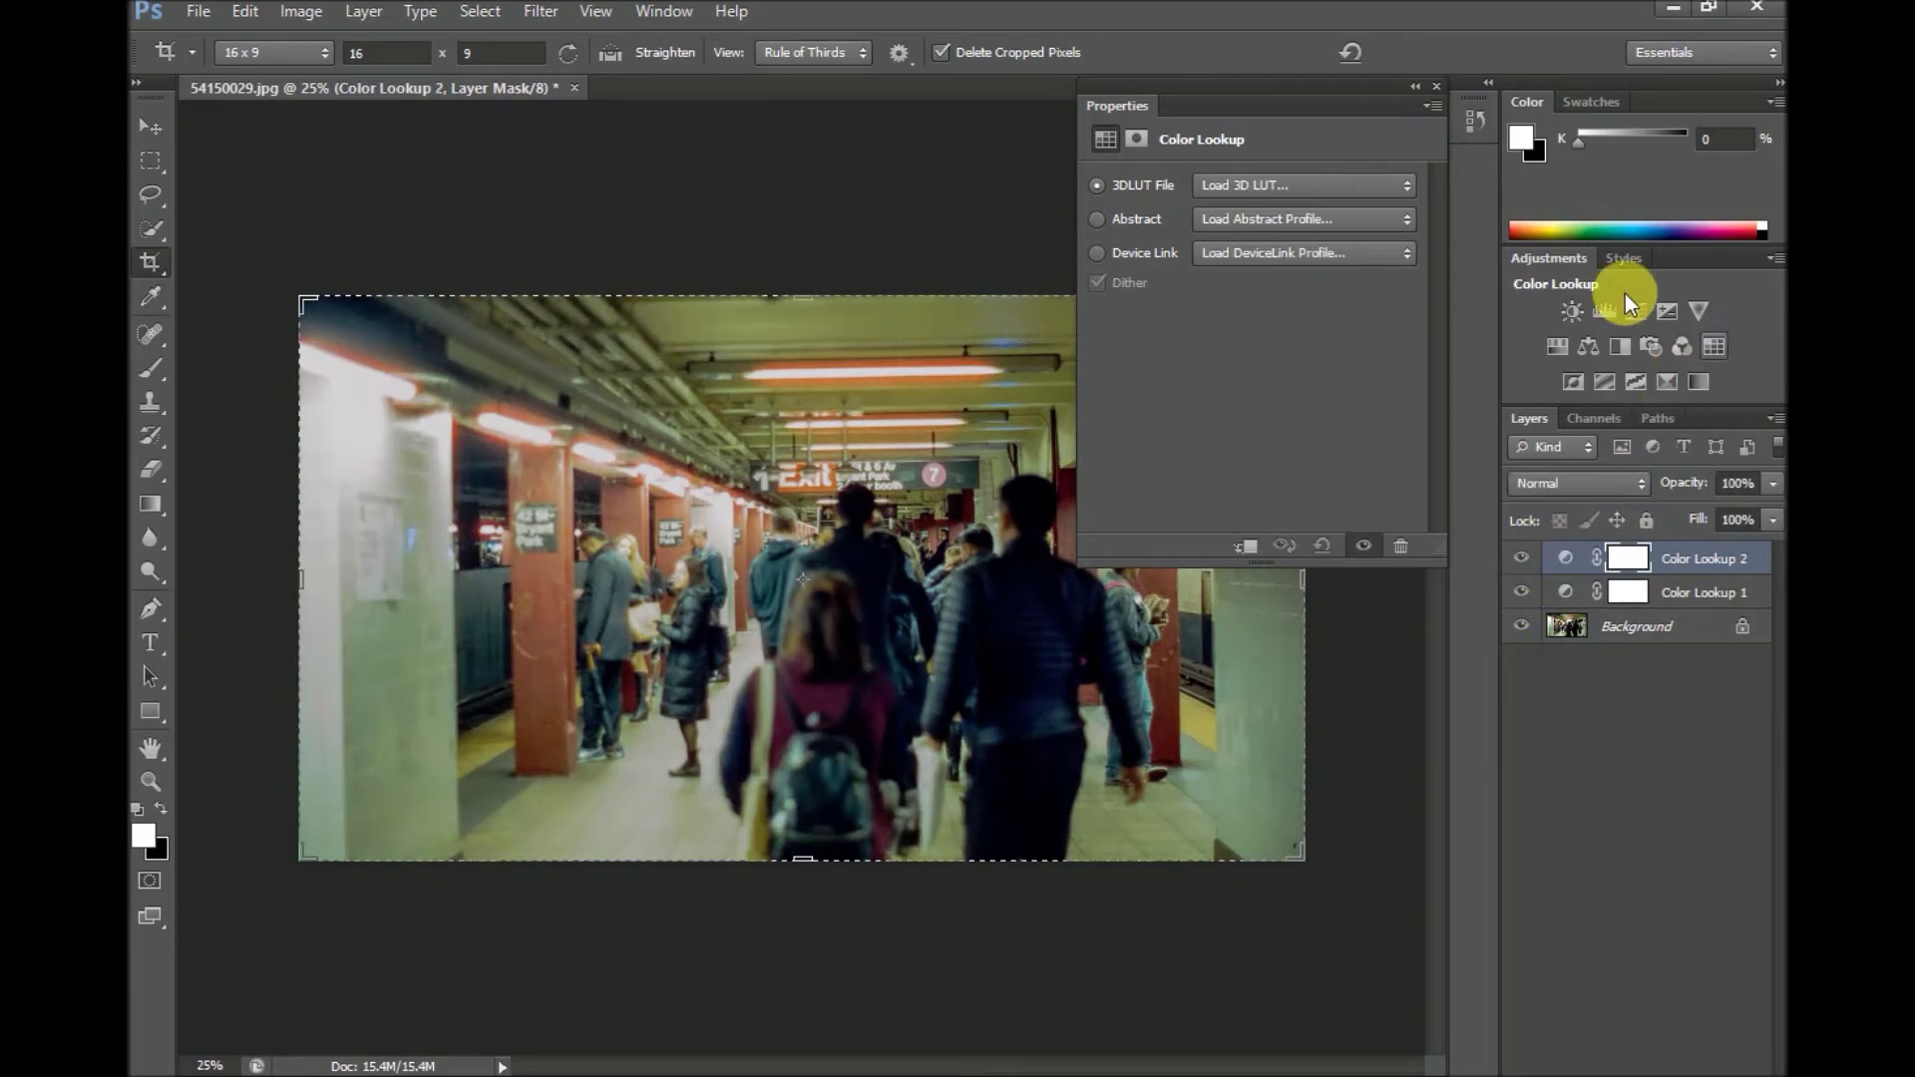
{"action": "left_click", "coordinate": [1406, 186]}
{"action": "left_click", "coordinate": [1397, 212]}
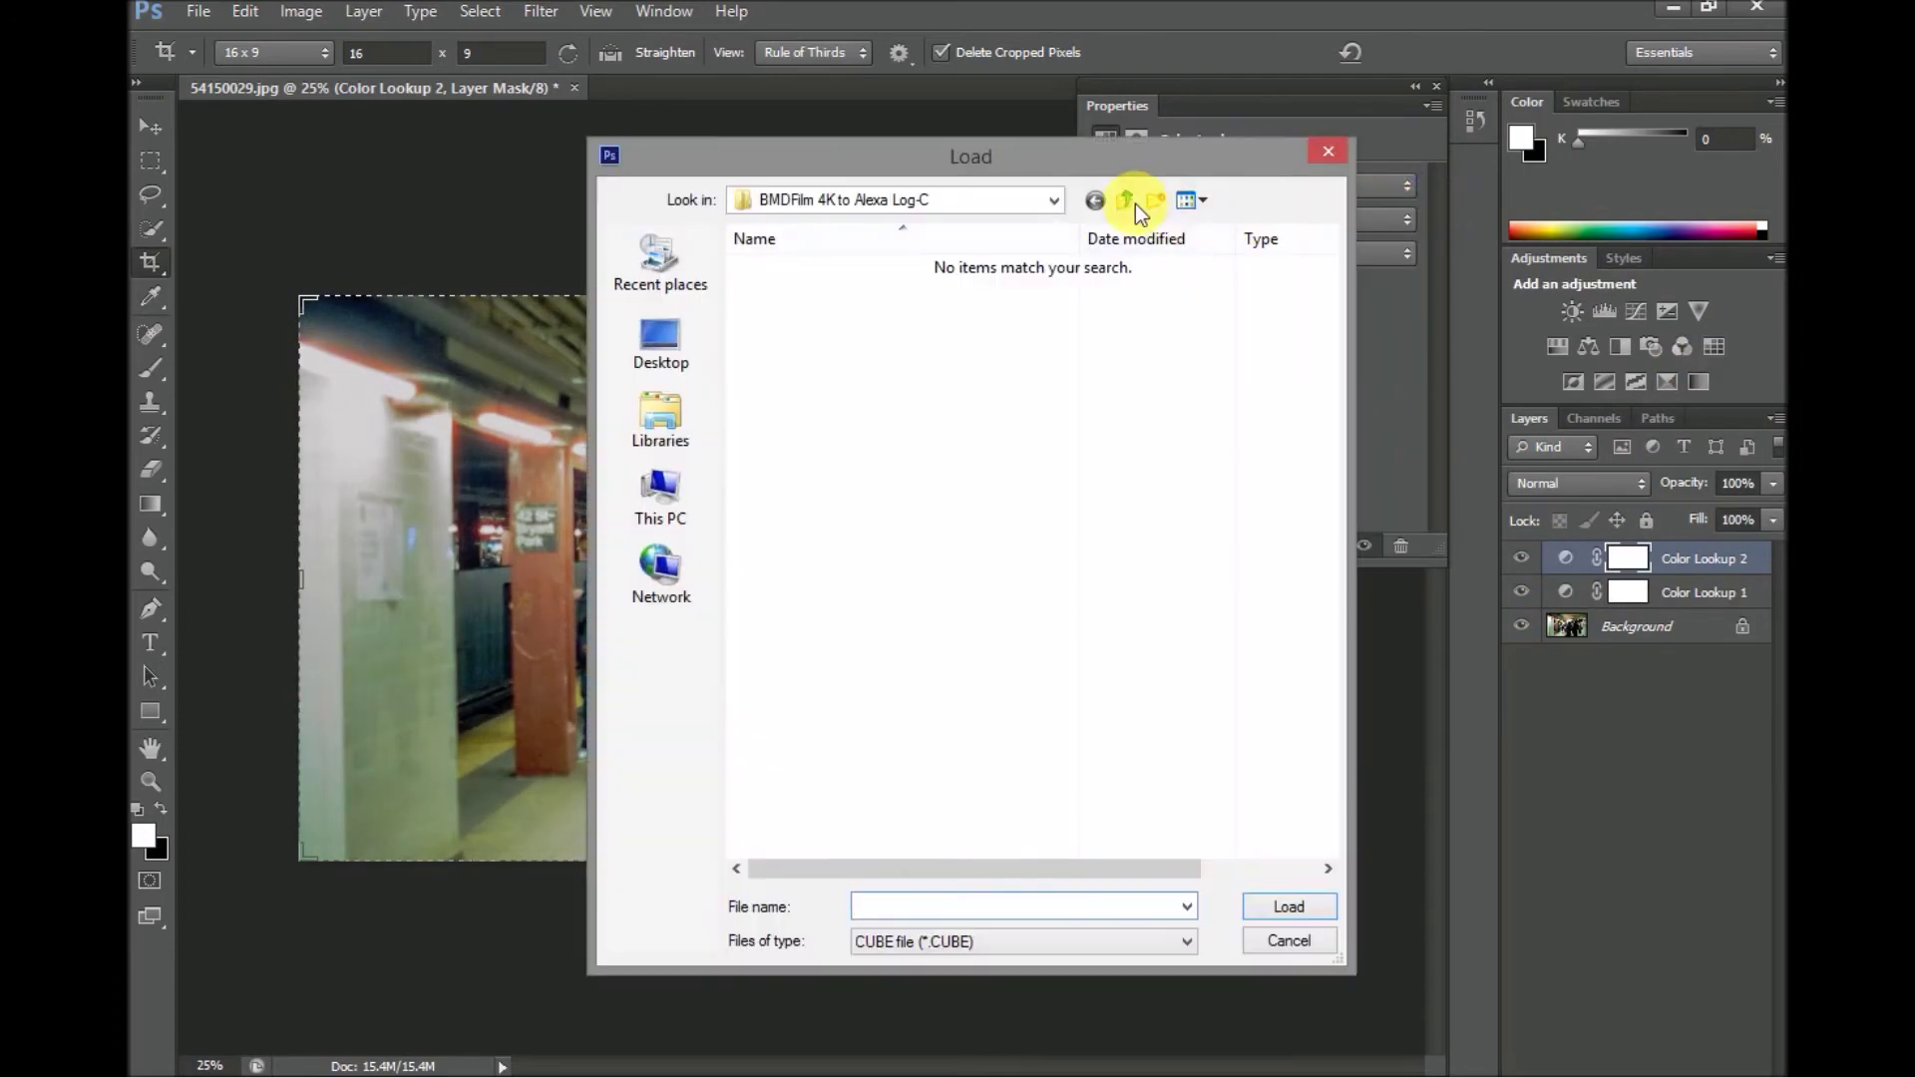
{"action": "left_click", "coordinate": [1125, 203]}
{"action": "left_click", "coordinate": [1126, 203]}
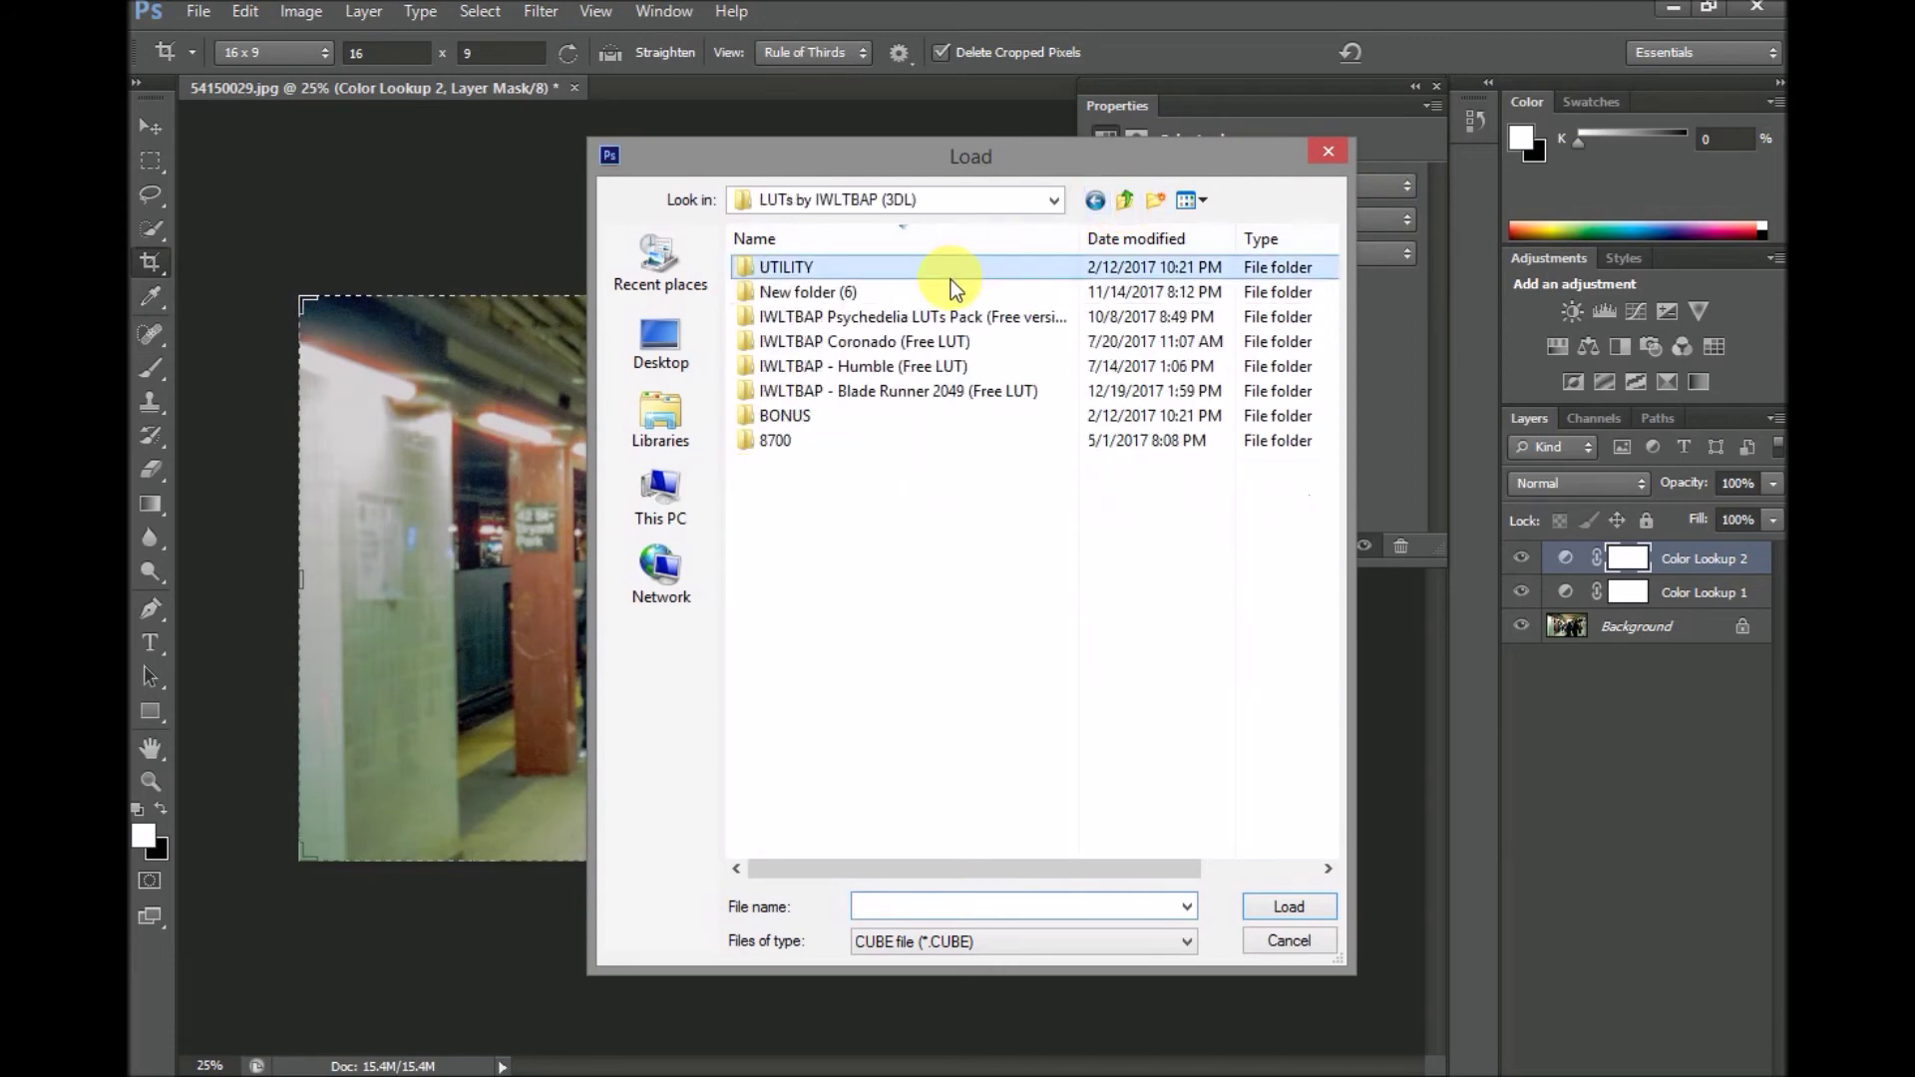
{"action": "double_click", "coordinate": [841, 414]}
{"action": "double_click", "coordinate": [856, 291]}
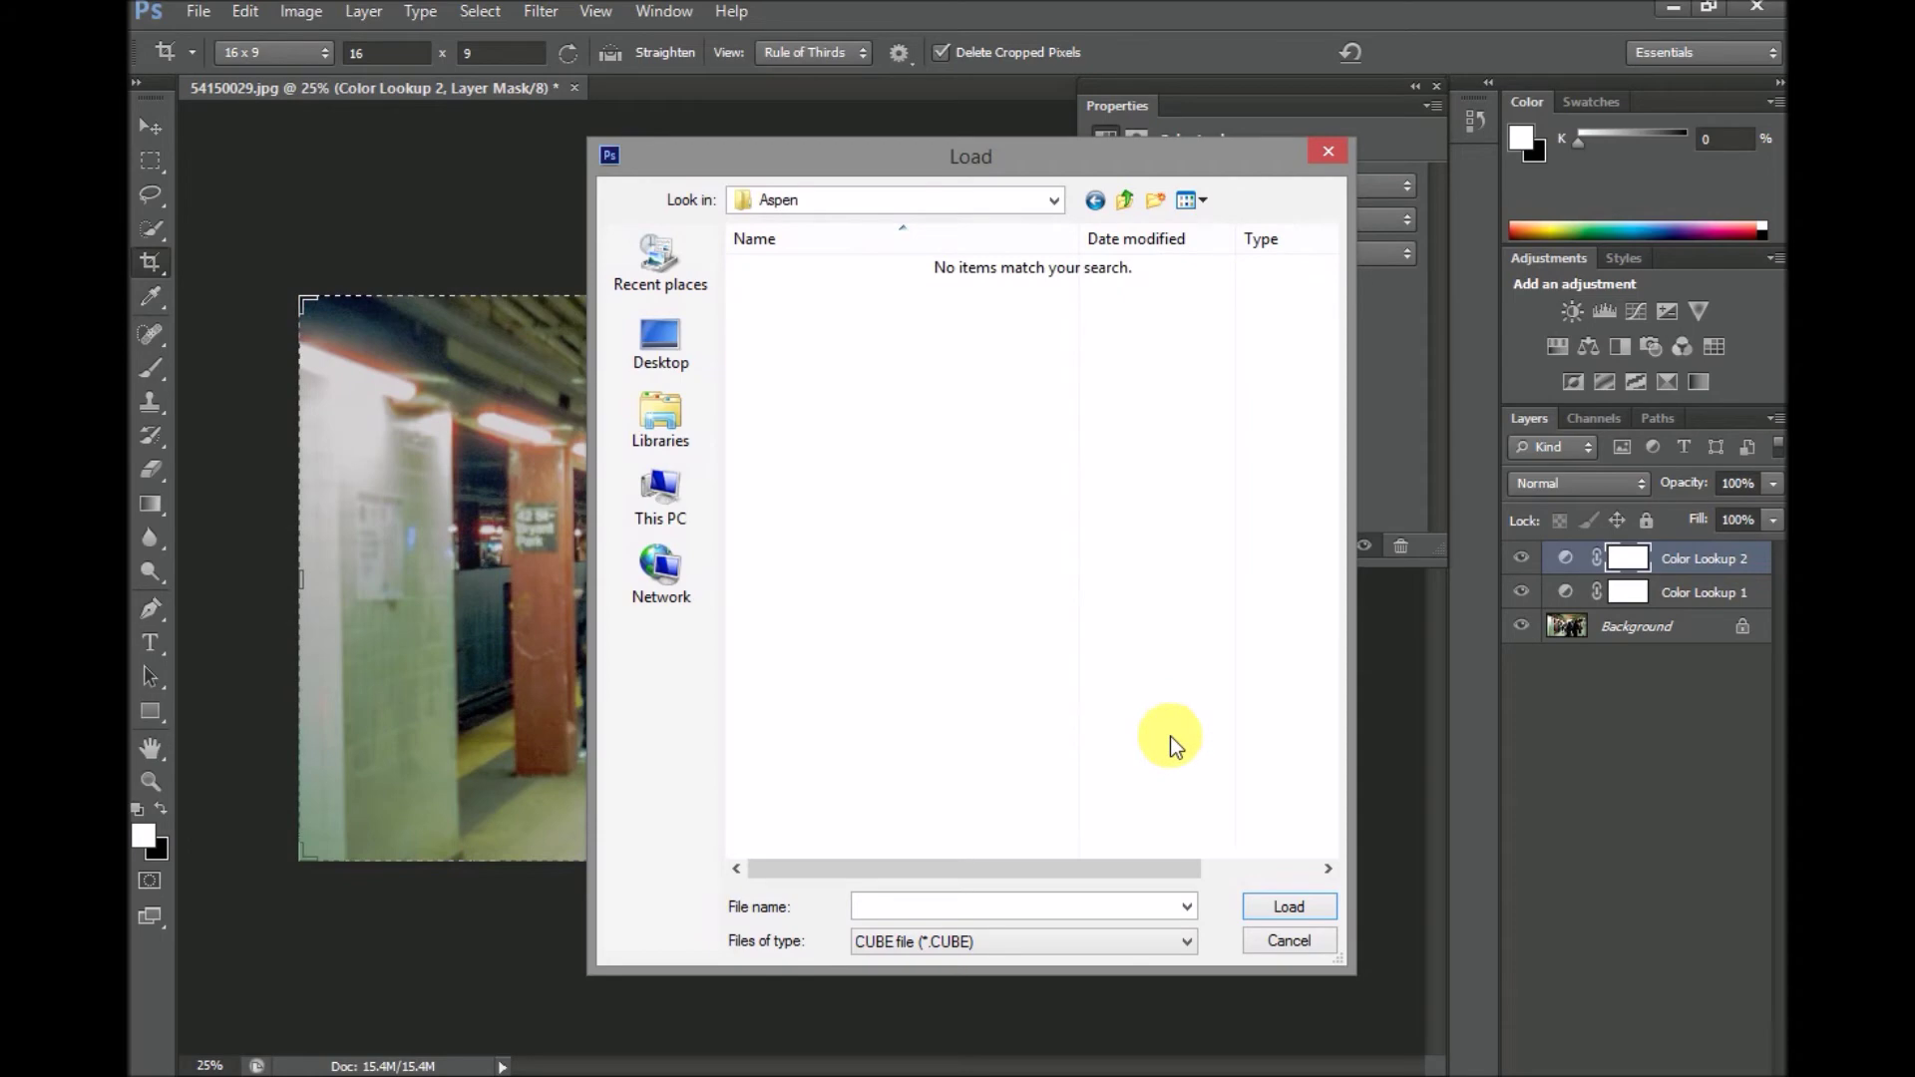
{"action": "left_click", "coordinate": [1189, 948]}
{"action": "left_click", "coordinate": [1116, 979]}
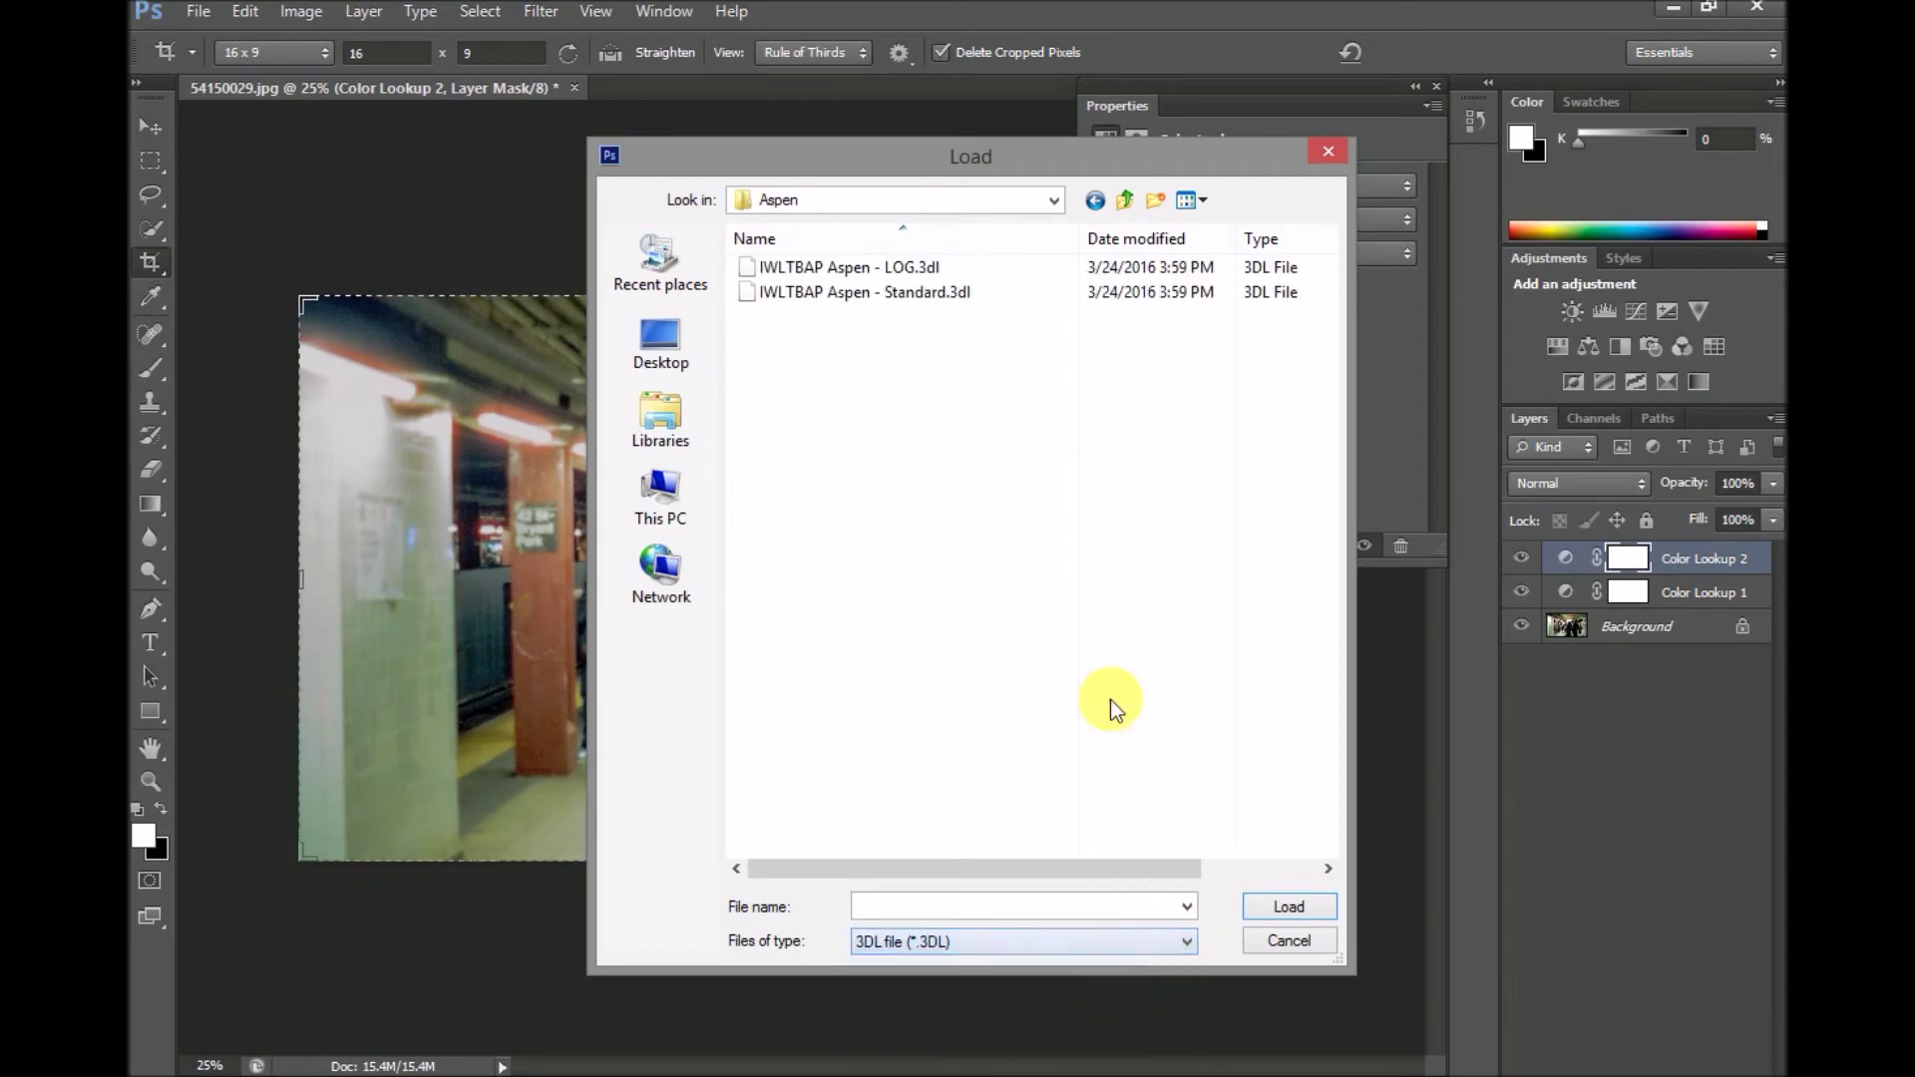
{"action": "left_click", "coordinate": [966, 298]}
{"action": "left_click", "coordinate": [1271, 907]}
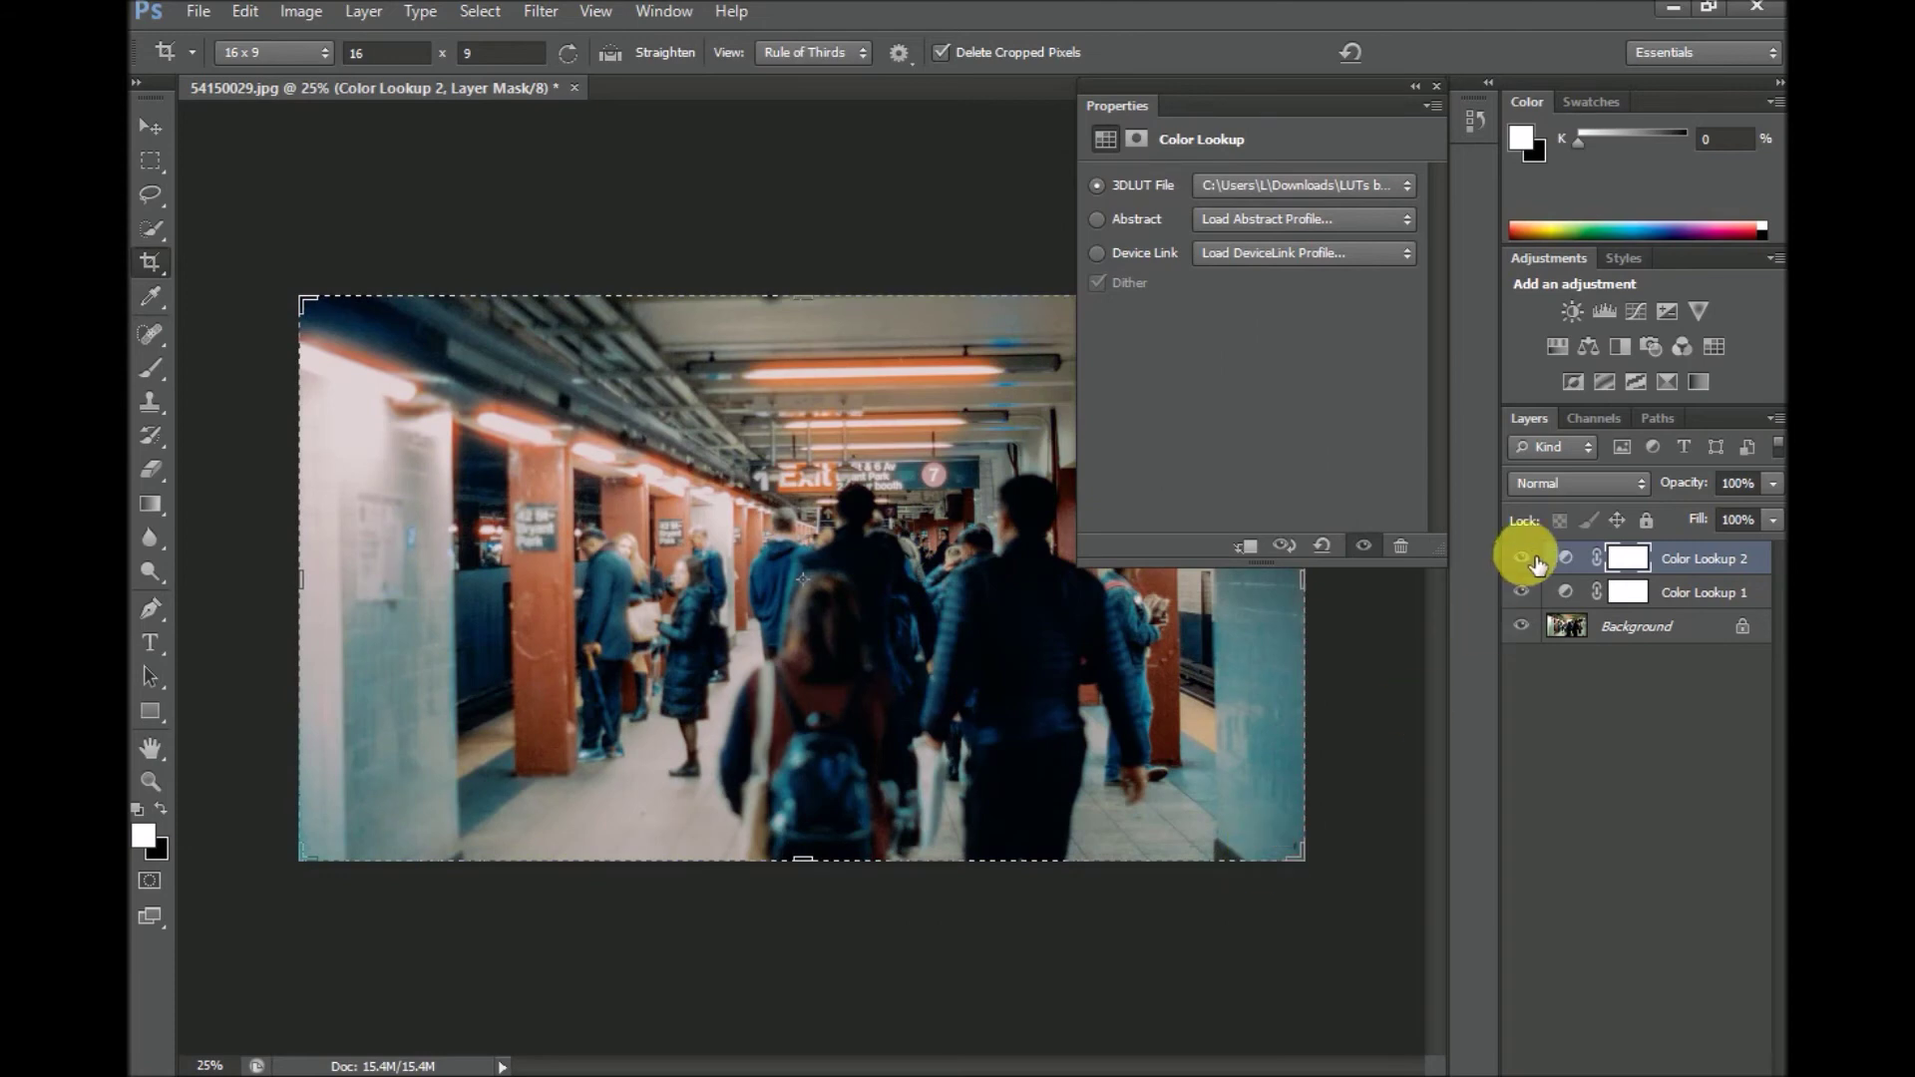
Close the adjustment properties and compare the Aspen look by toggling the visibility of Color Lookup 2, leaving it visible.
{"action": "left_click", "coordinate": [1437, 86]}
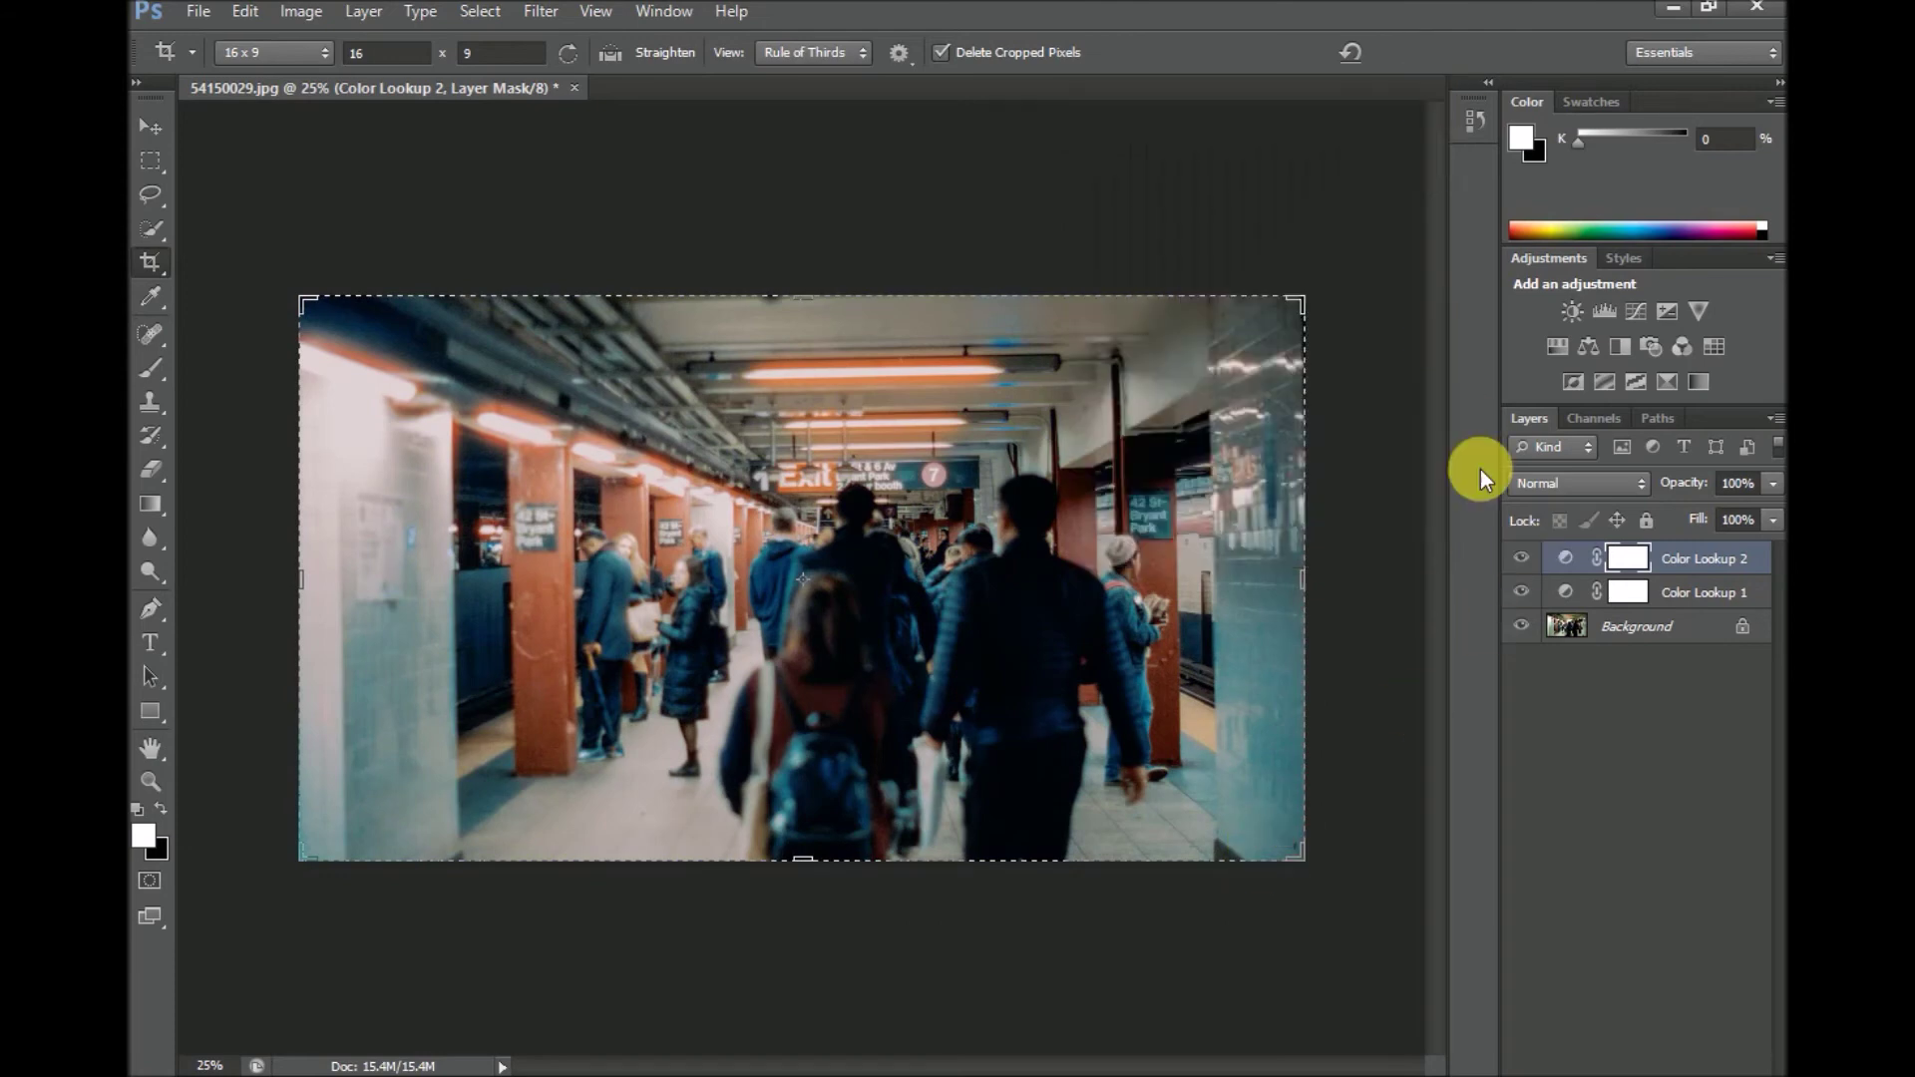
{"action": "left_click", "coordinate": [1522, 559]}
{"action": "left_click", "coordinate": [1522, 558]}
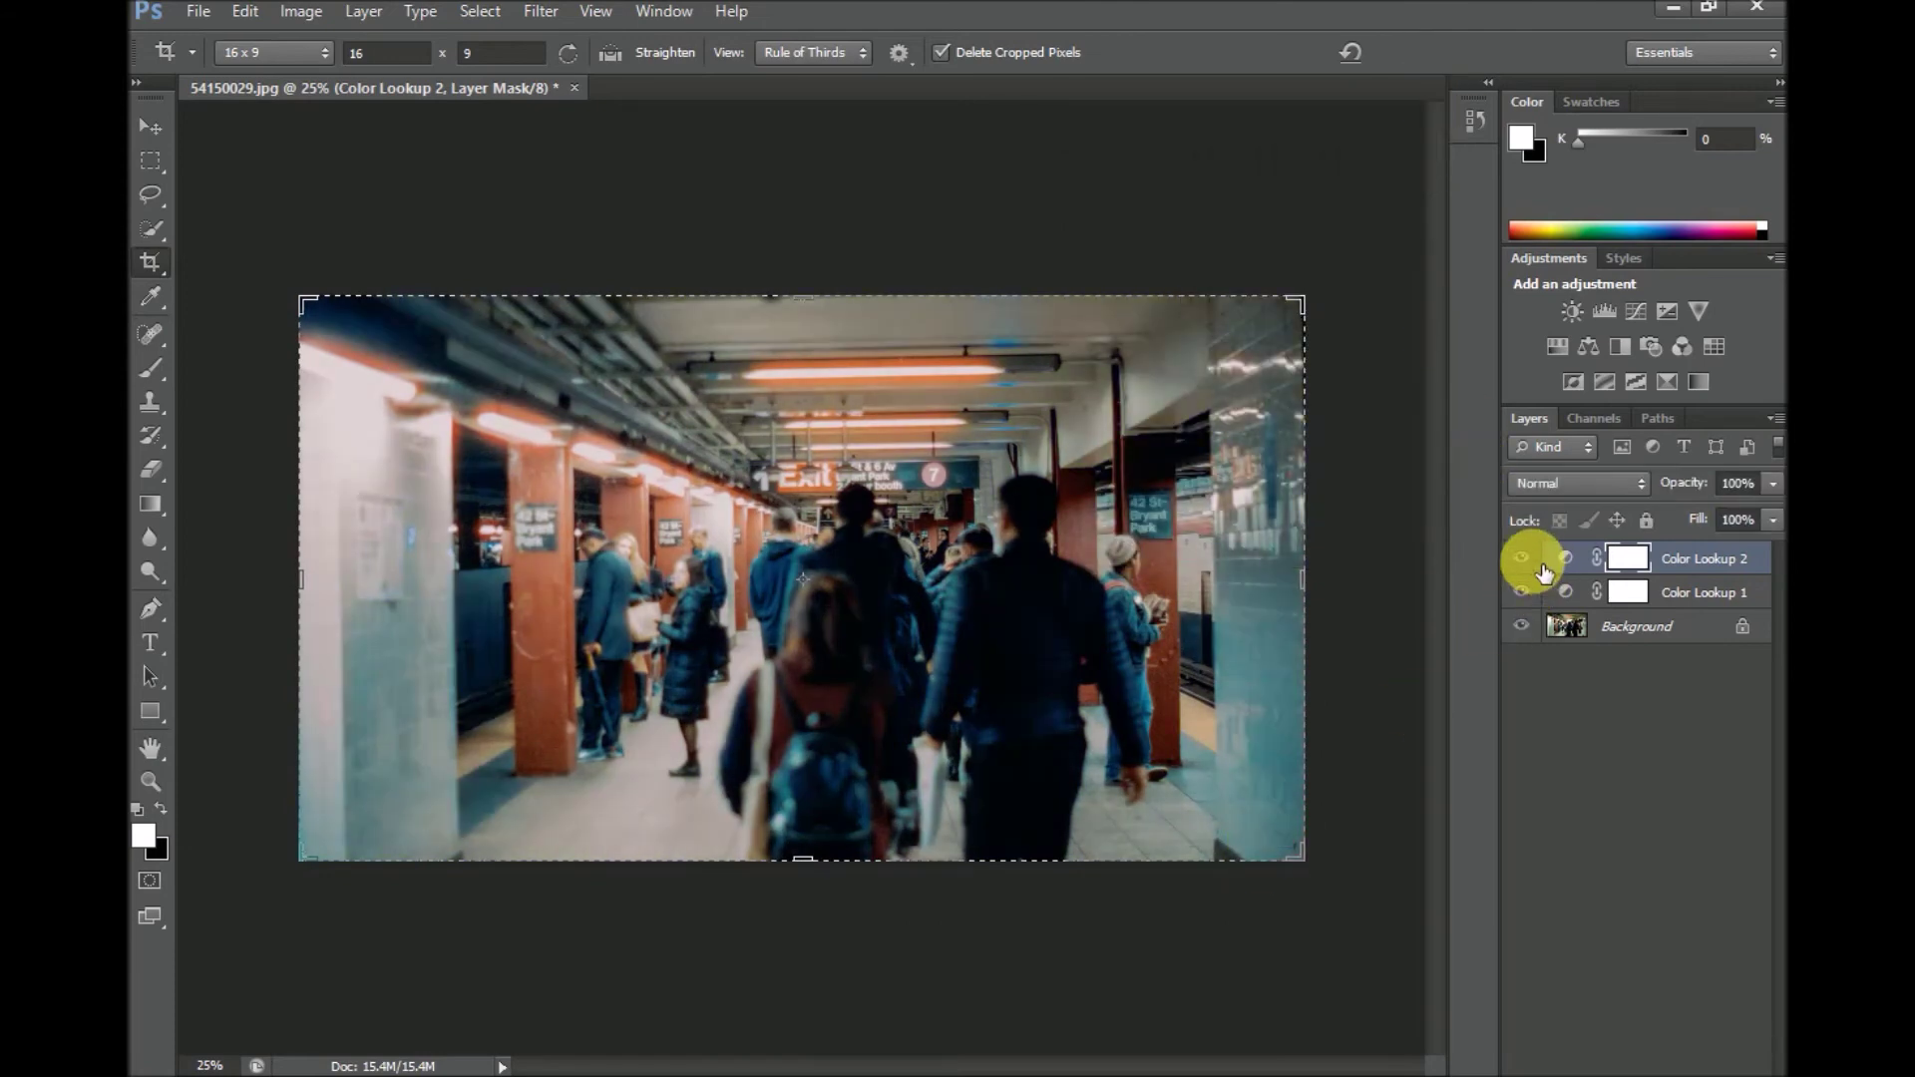
{"action": "left_click", "coordinate": [1522, 558]}
{"action": "left_click", "coordinate": [1523, 558]}
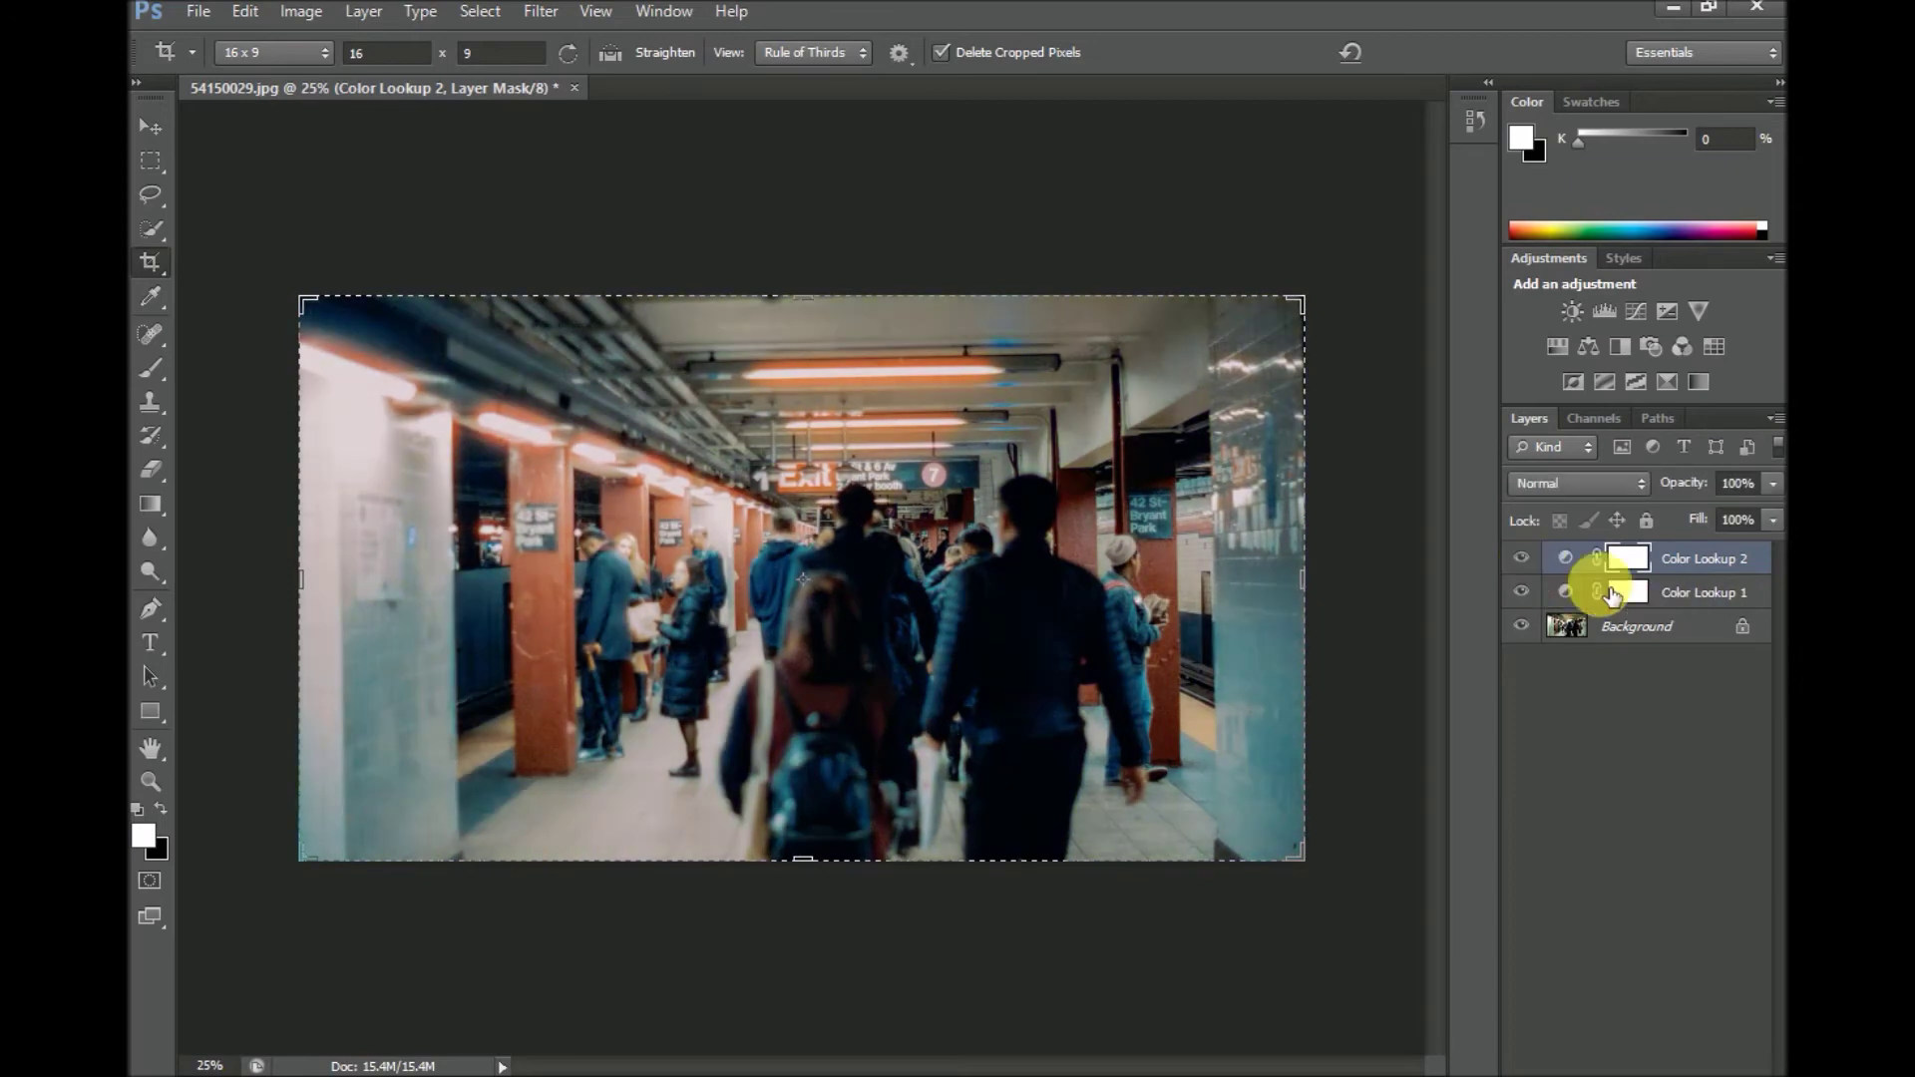
Set the opacity of the Color Lookup 1 layer to 34%.
{"action": "left_click", "coordinate": [1729, 598]}
{"action": "left_click", "coordinate": [1741, 484]}
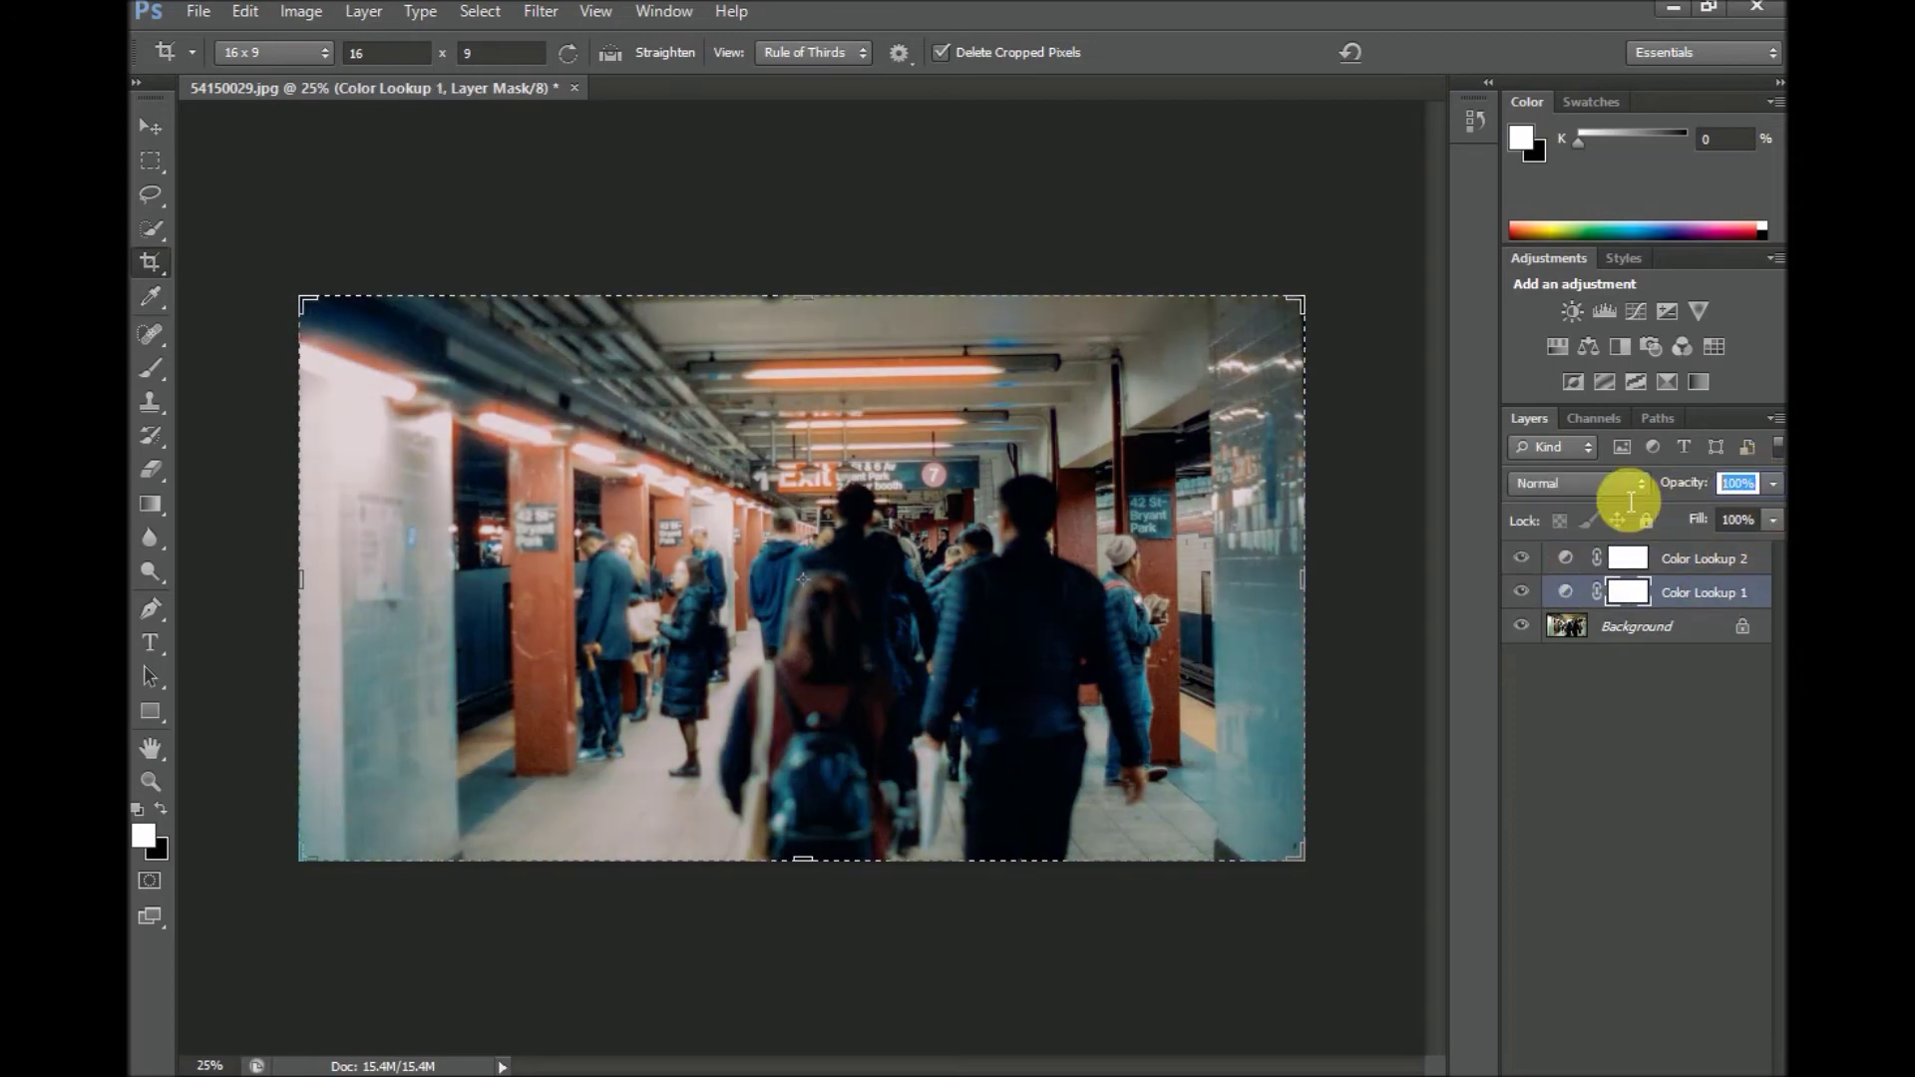
{"action": "type", "text": "34"}
{"action": "key", "text": "Return"}
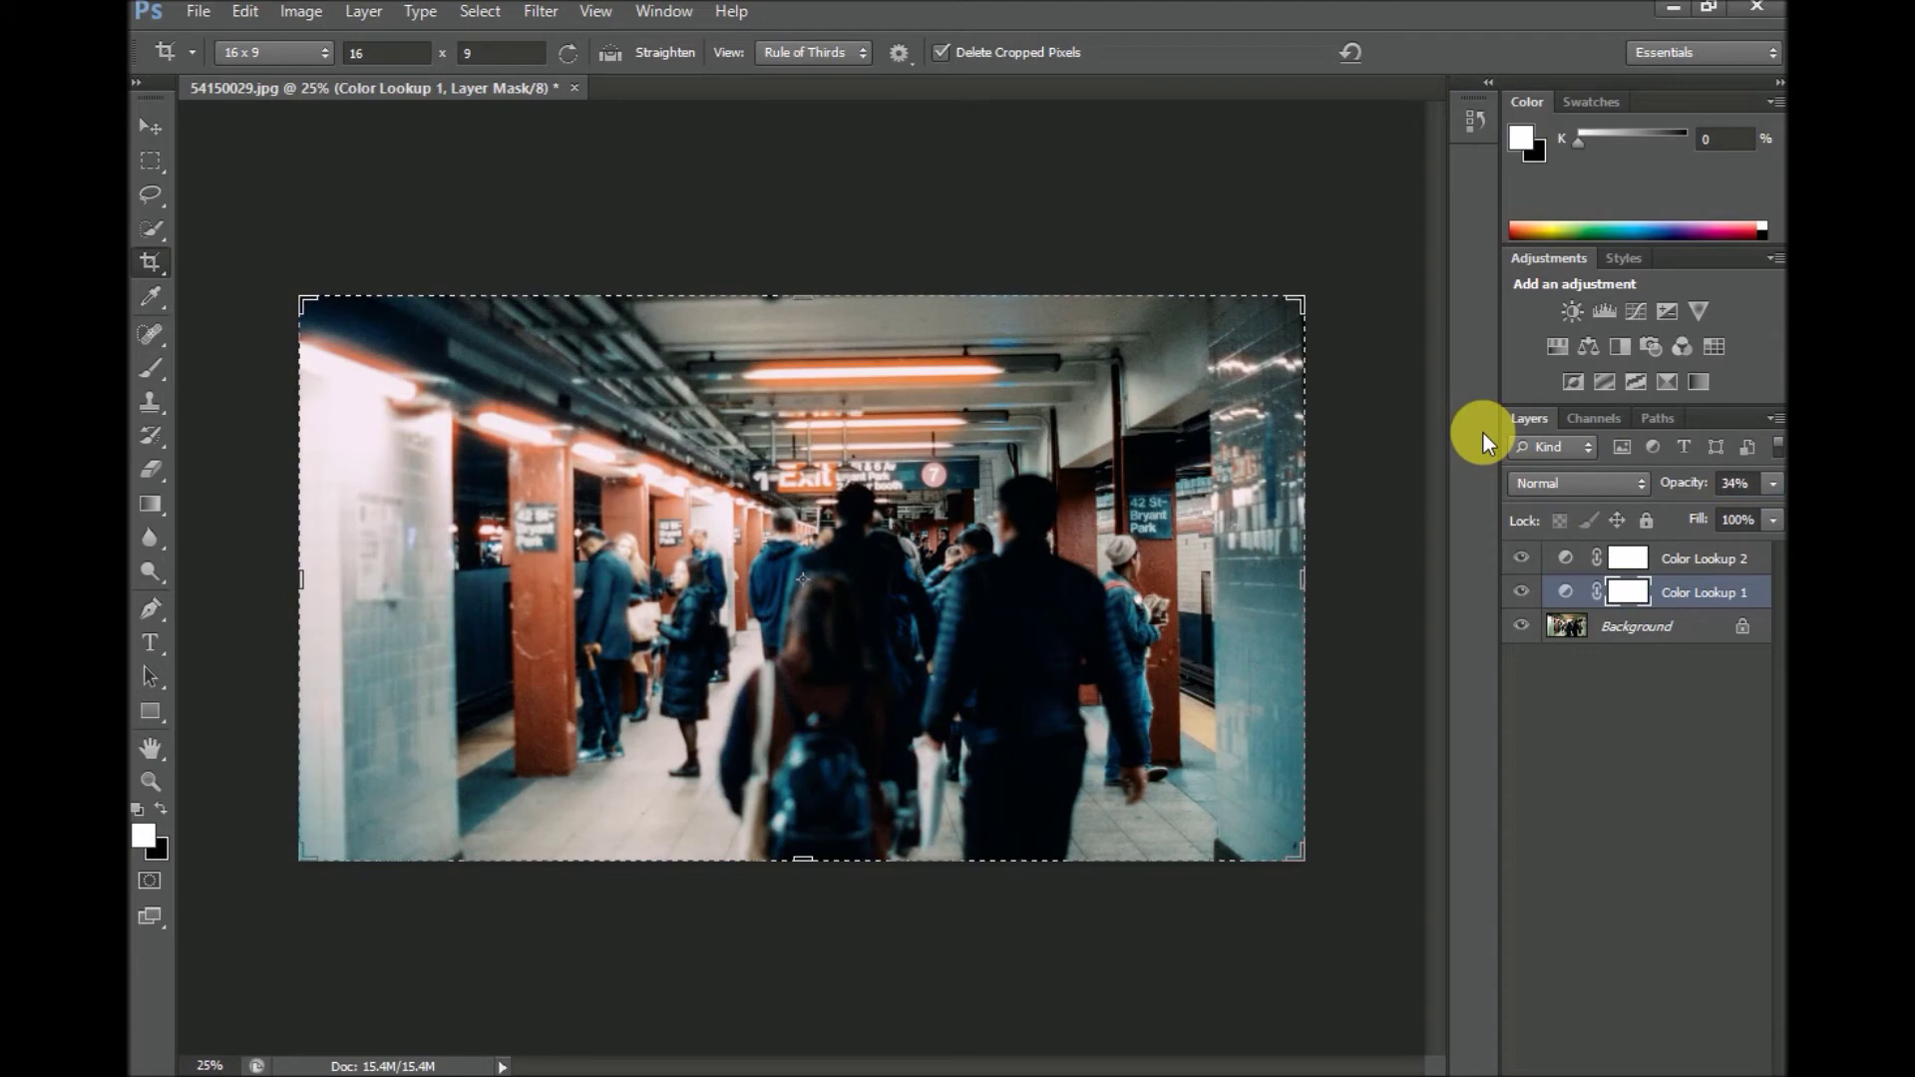
Set the opacity of the Color Lookup 2 layer to 89%.
{"action": "left_click", "coordinate": [1744, 556]}
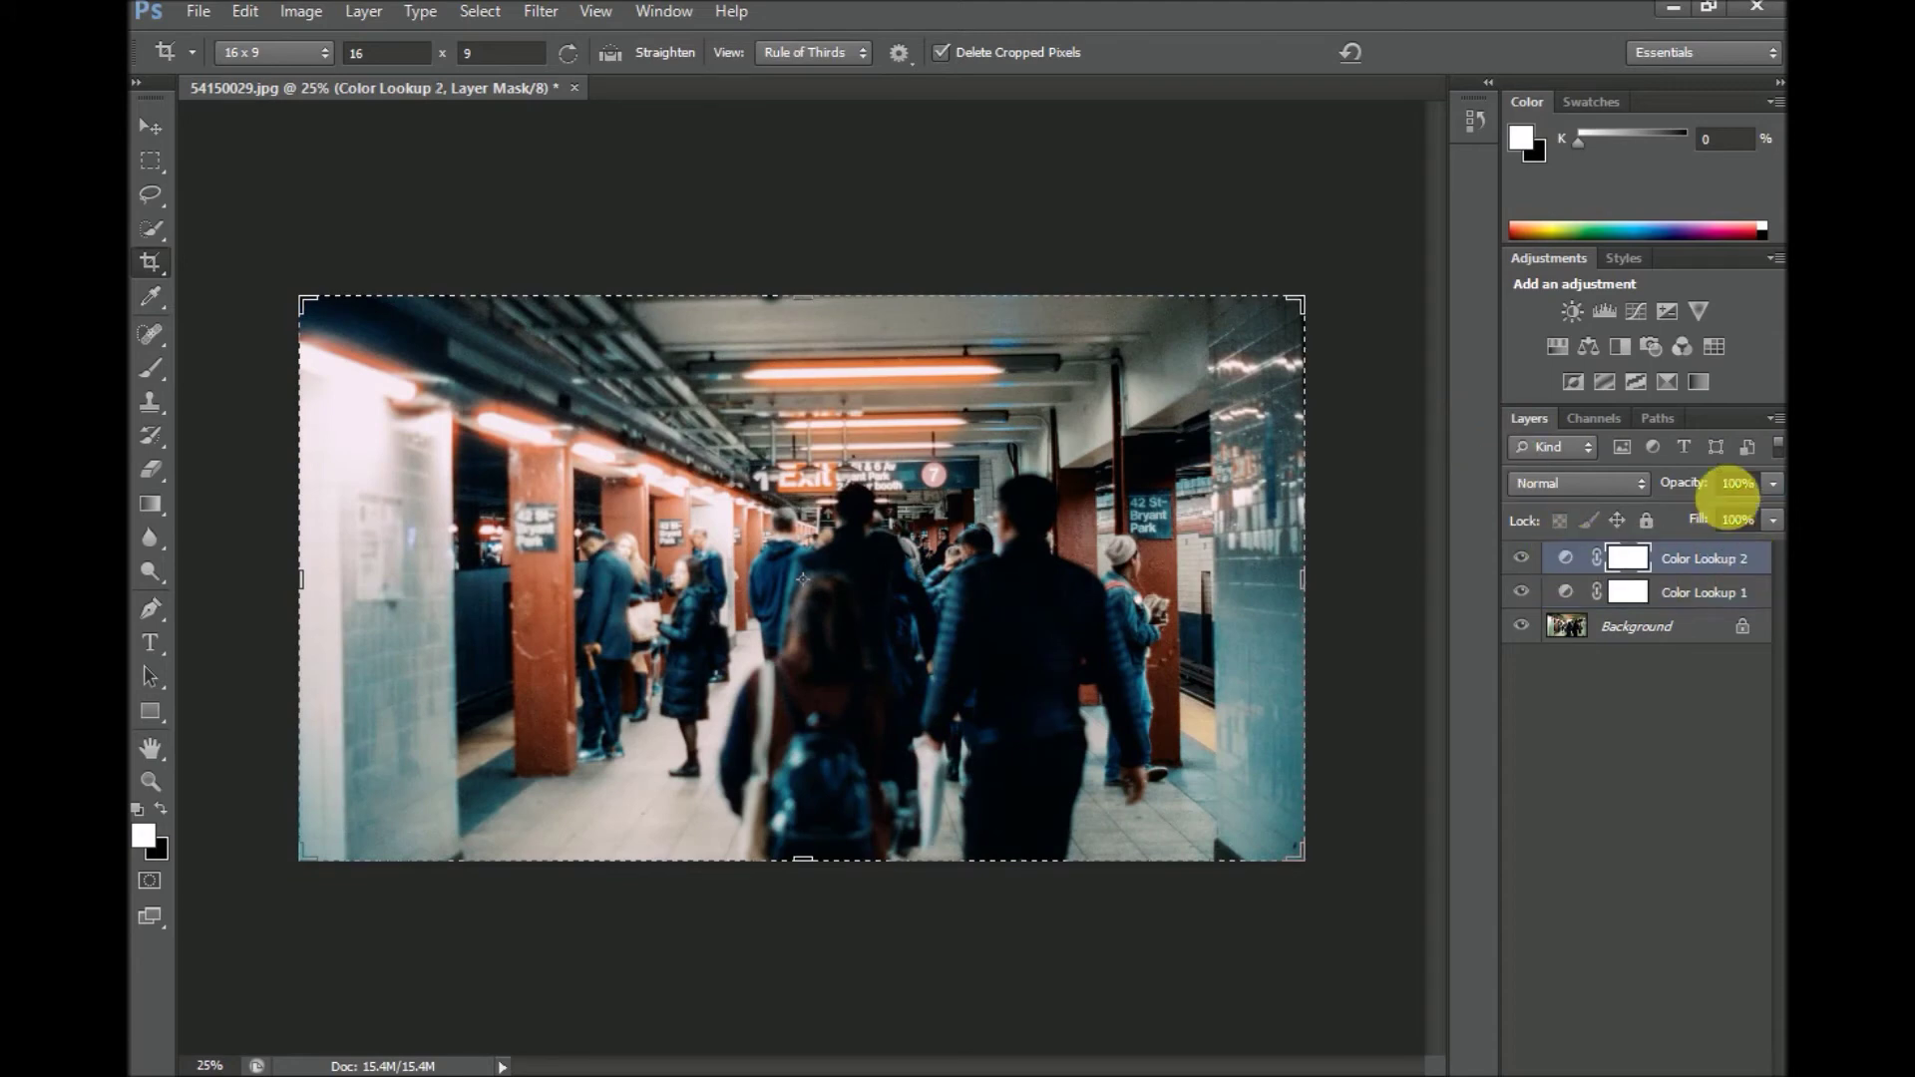
{"action": "left_click", "coordinate": [1758, 487]}
{"action": "type", "text": "89"}
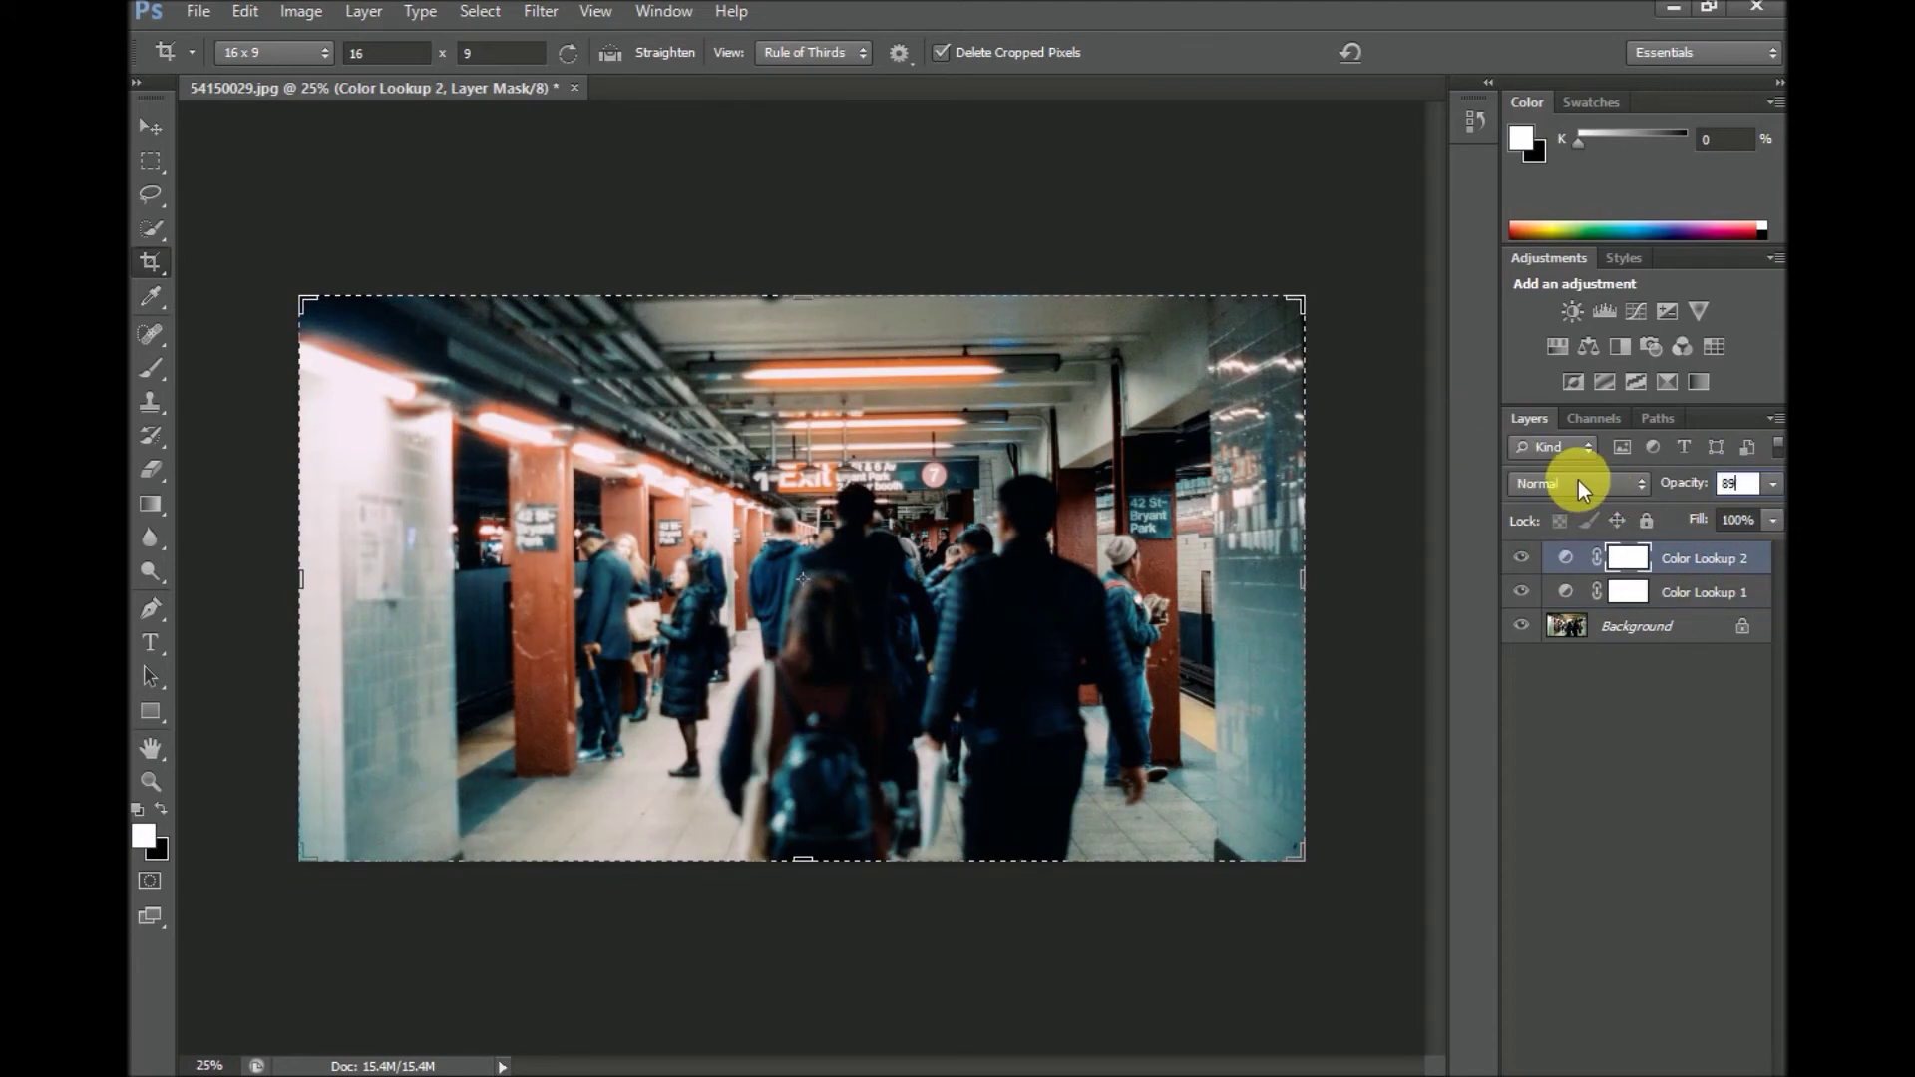
{"action": "key", "text": "Return"}
Check the combined grade by toggling the visibility of Color Lookup 1 and Color Lookup 2, leaving both visible.
{"action": "left_click", "coordinate": [1523, 589]}
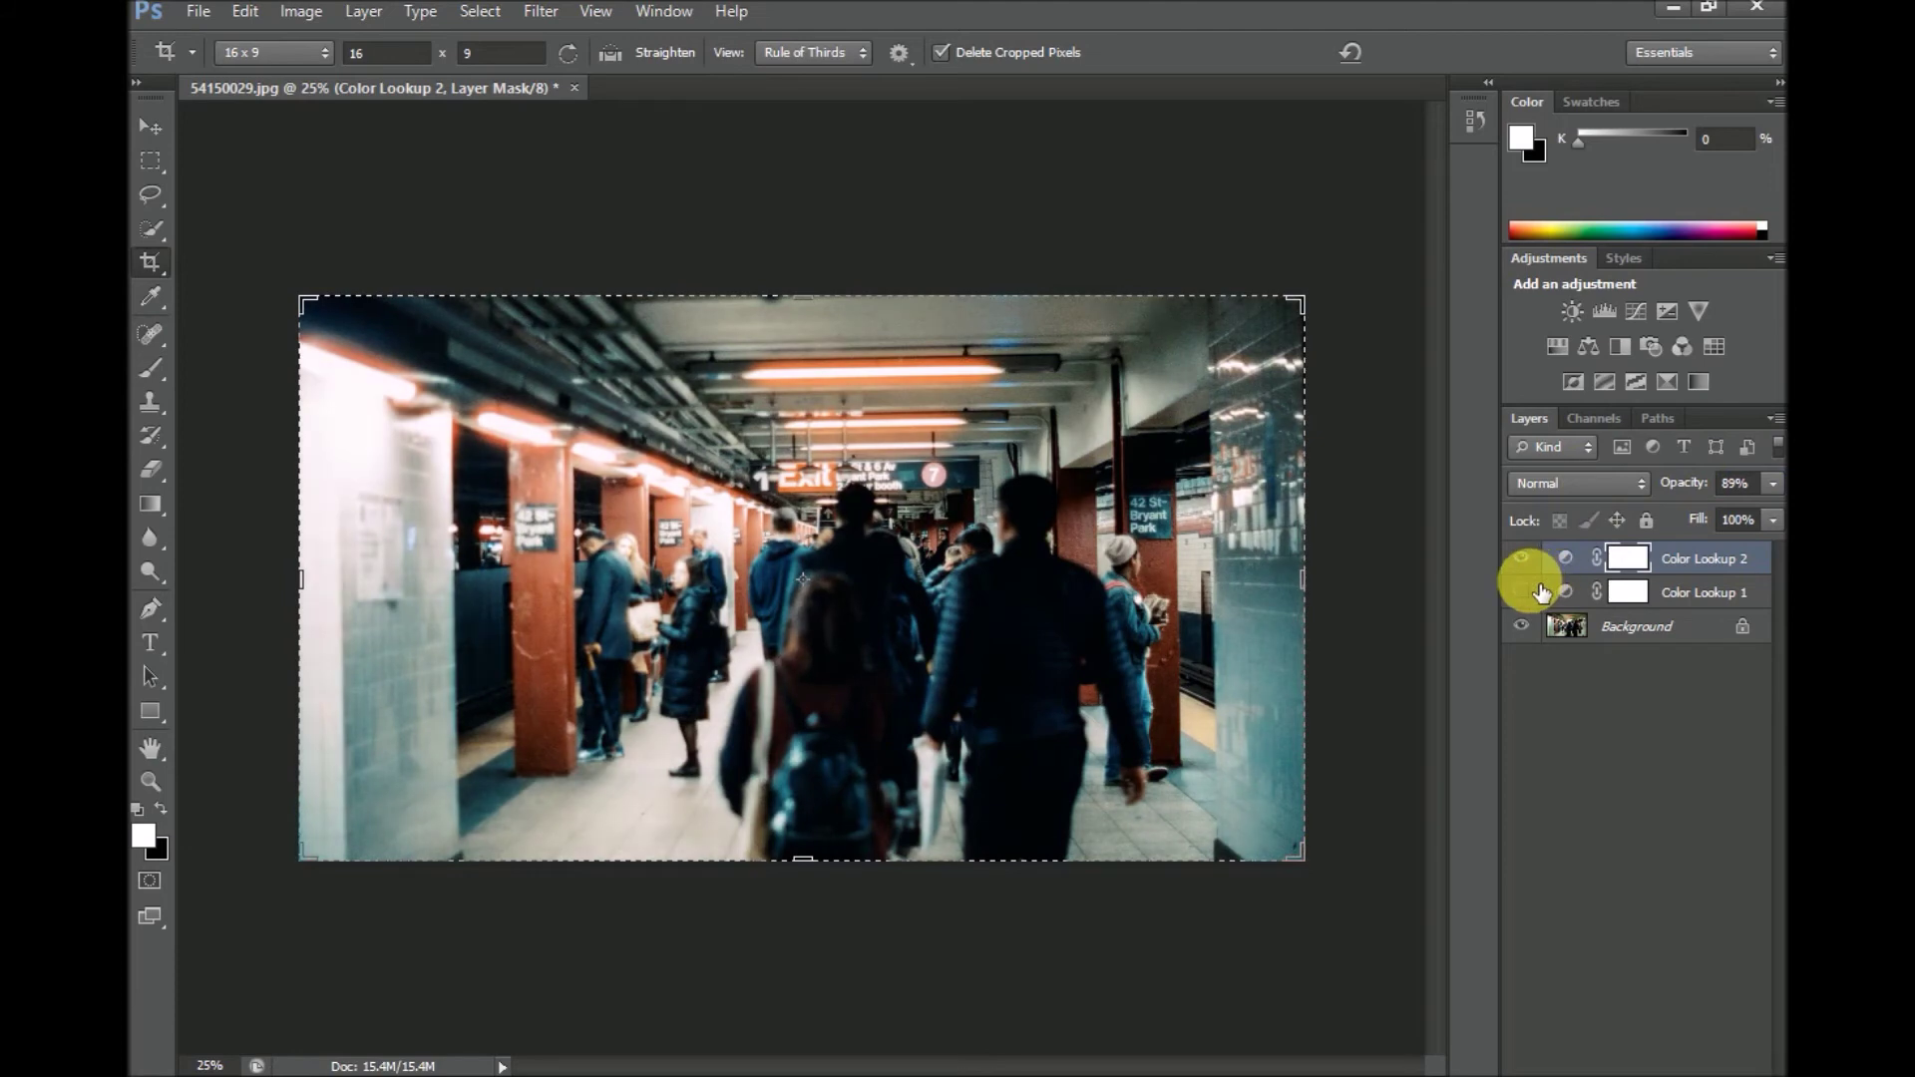
{"action": "left_click", "coordinate": [1524, 592]}
{"action": "left_click", "coordinate": [1524, 561]}
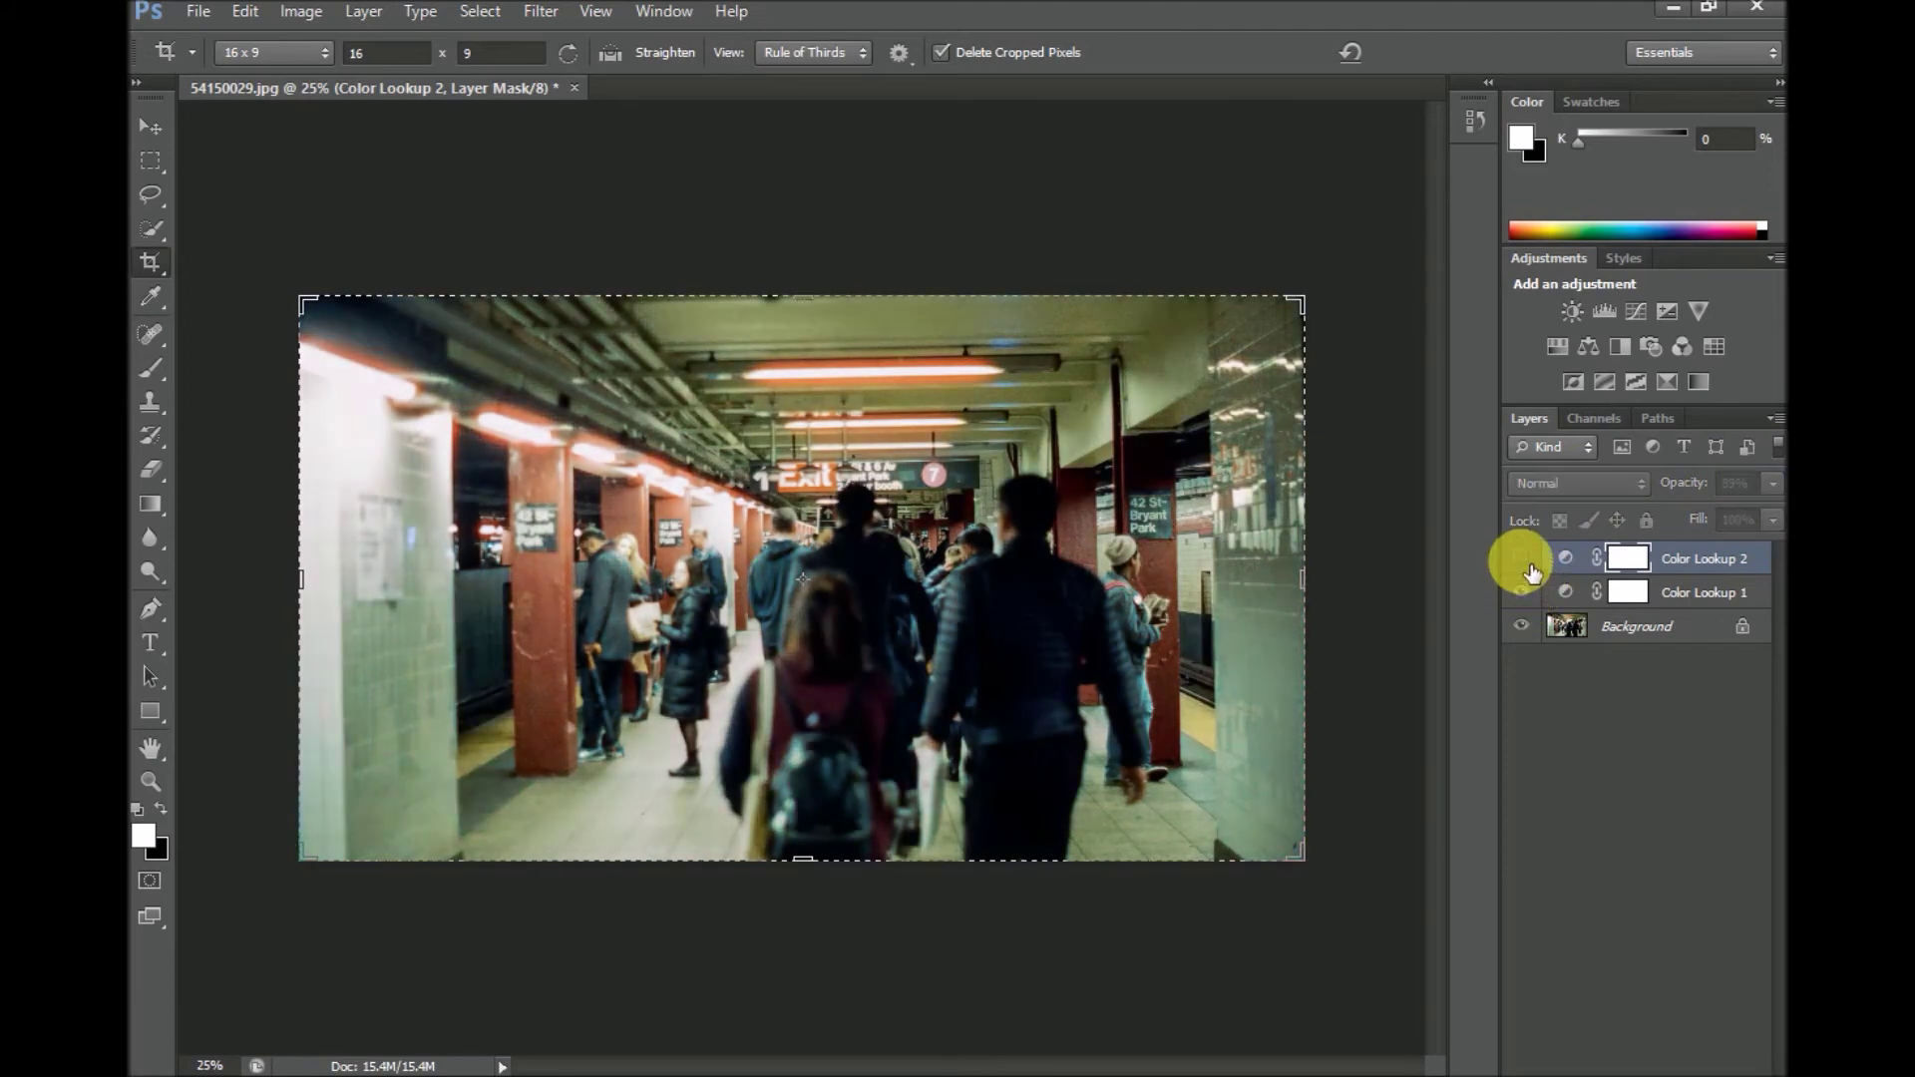
{"action": "left_click", "coordinate": [1531, 565]}
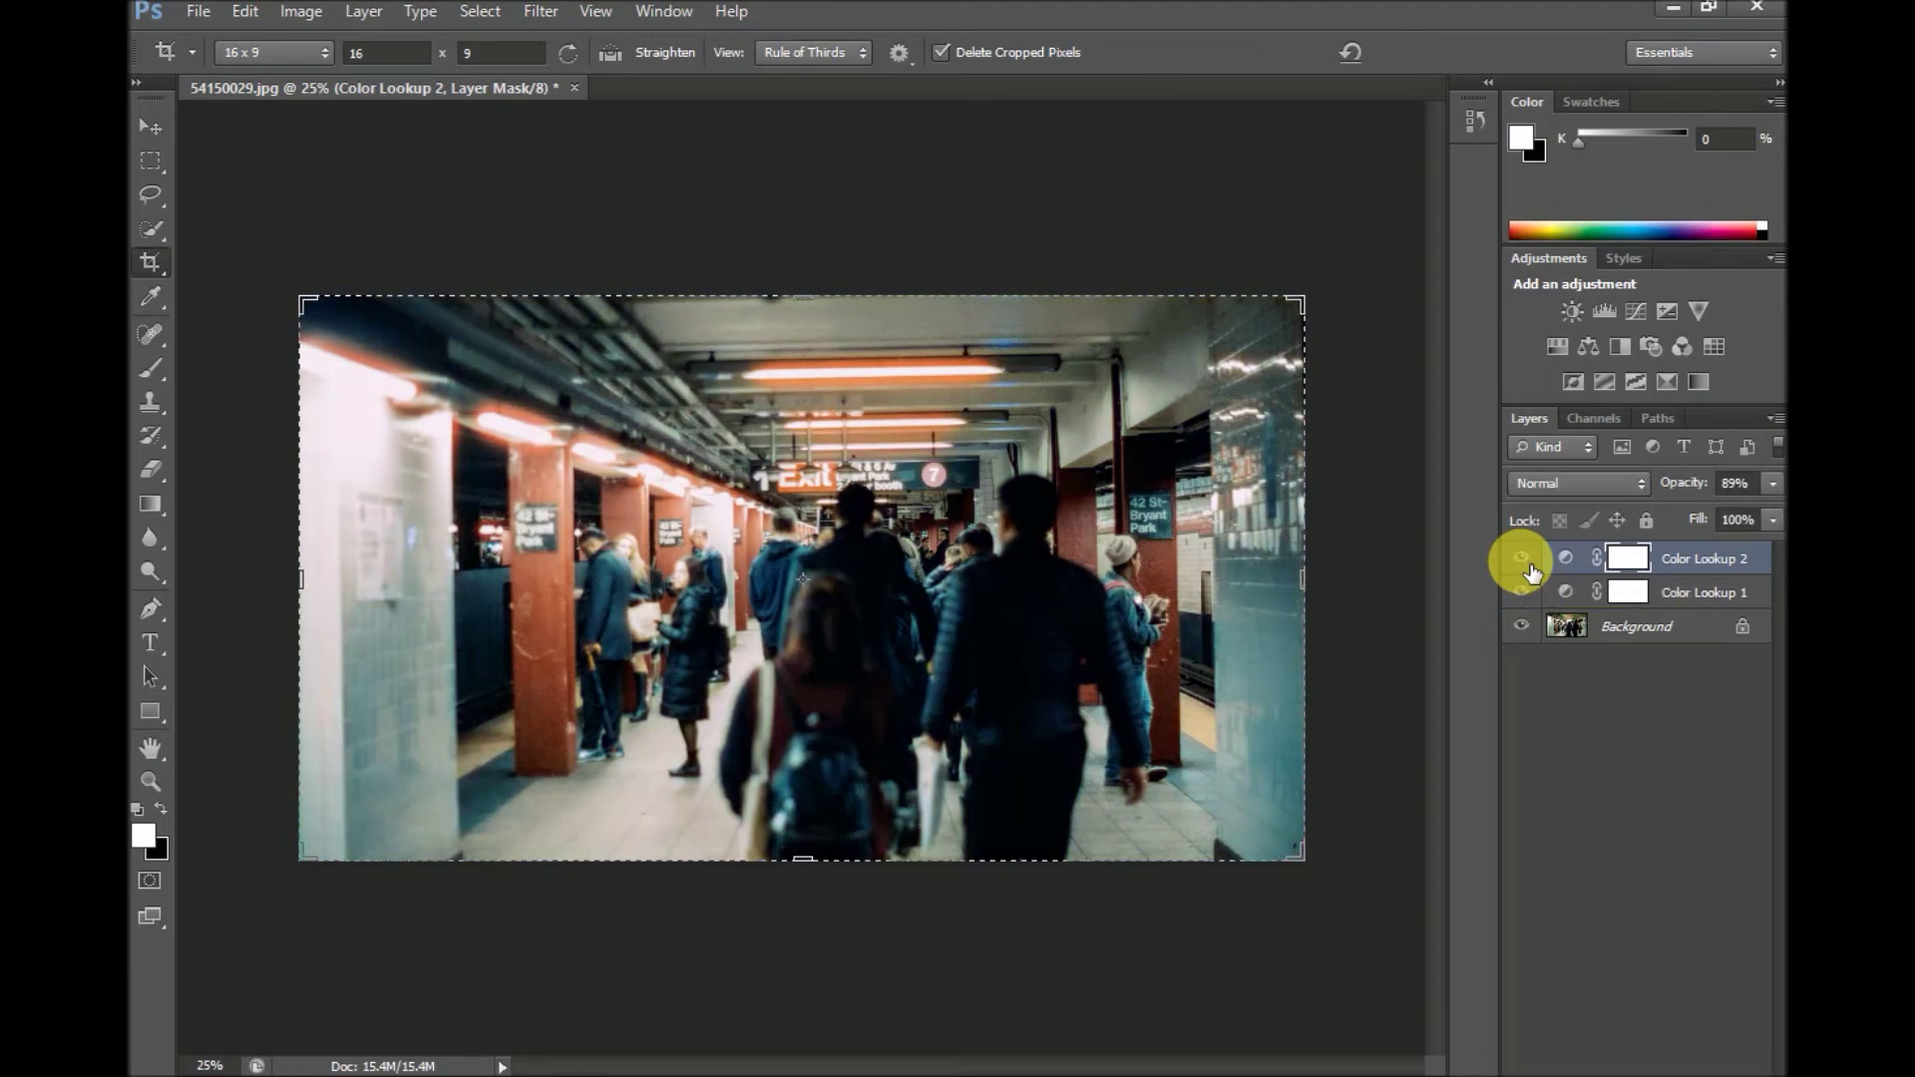
{"action": "left_click", "coordinate": [1526, 563]}
{"action": "left_click", "coordinate": [1529, 564]}
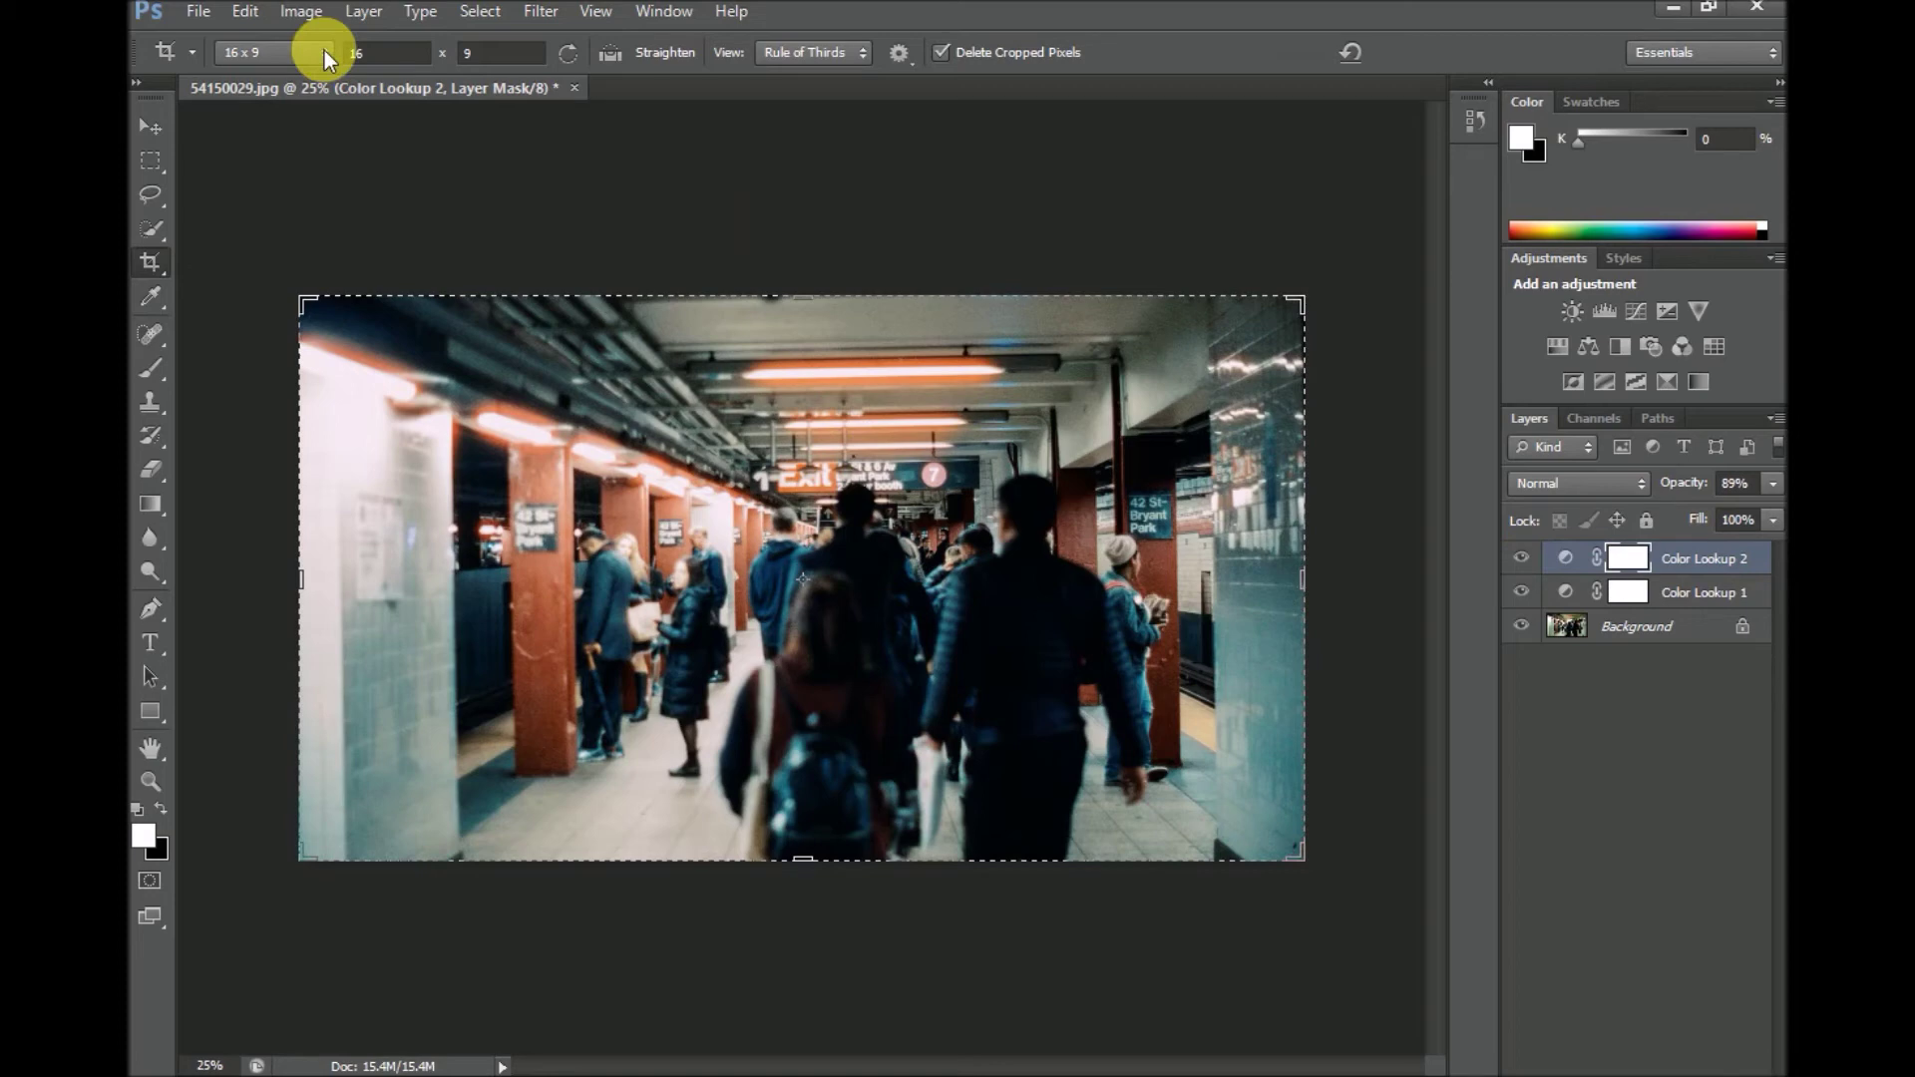
Flatten the image and save it as JPEG 54150029 in New folder (2).
{"action": "left_click", "coordinate": [364, 12]}
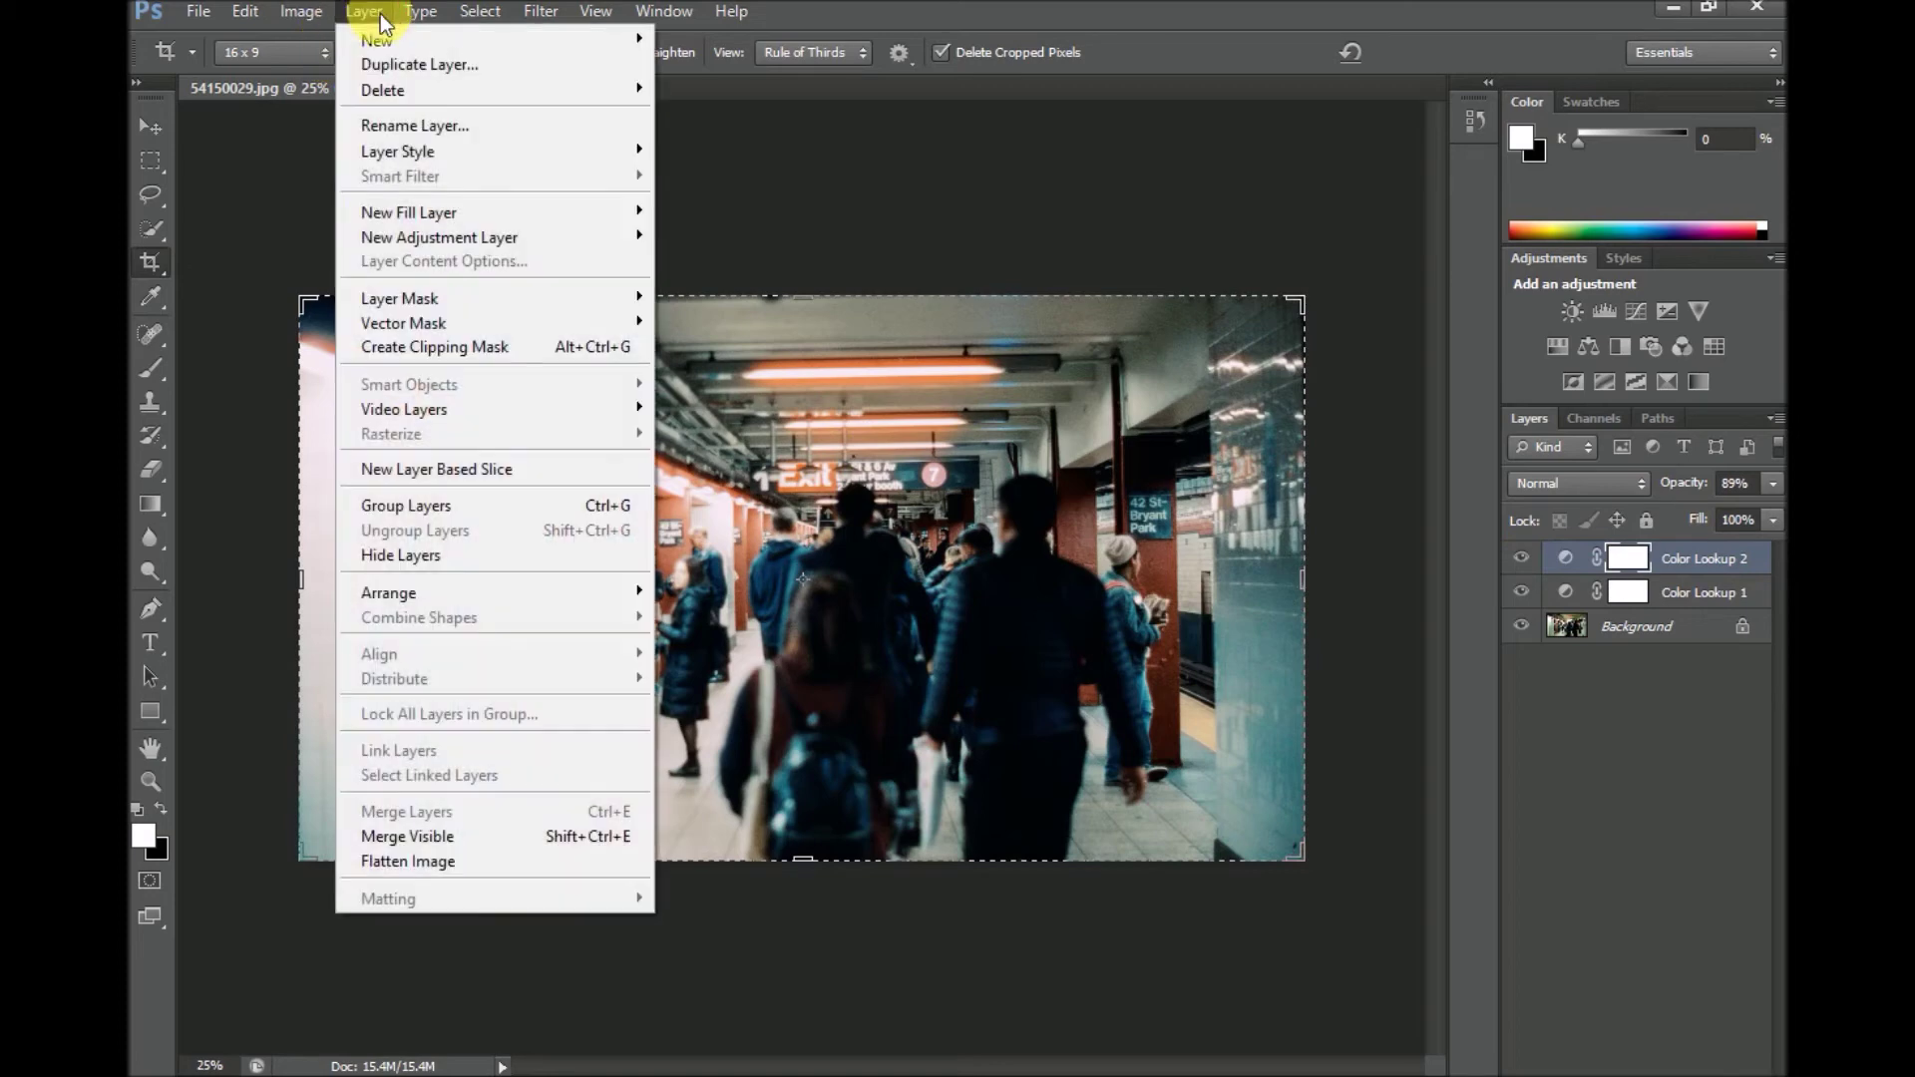
{"action": "left_click", "coordinate": [395, 864]}
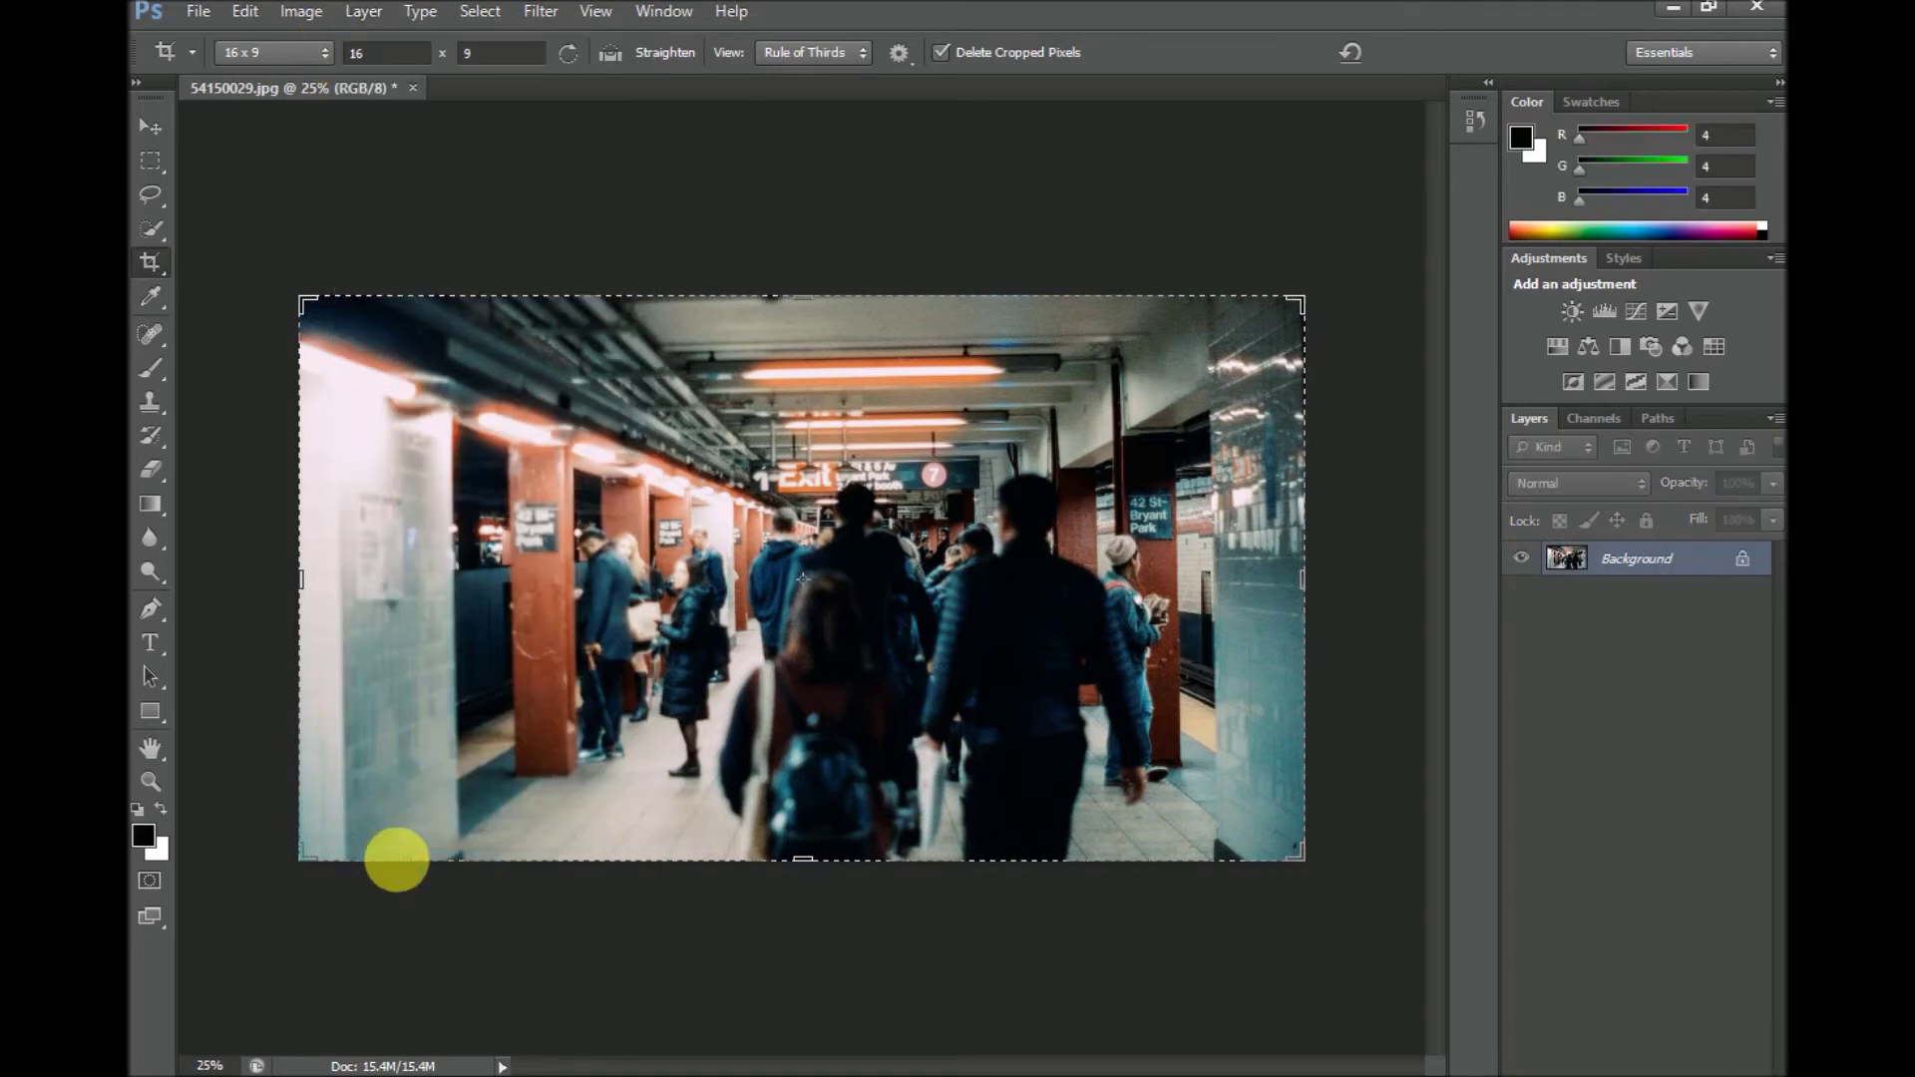
{"action": "left_click", "coordinate": [198, 12]}
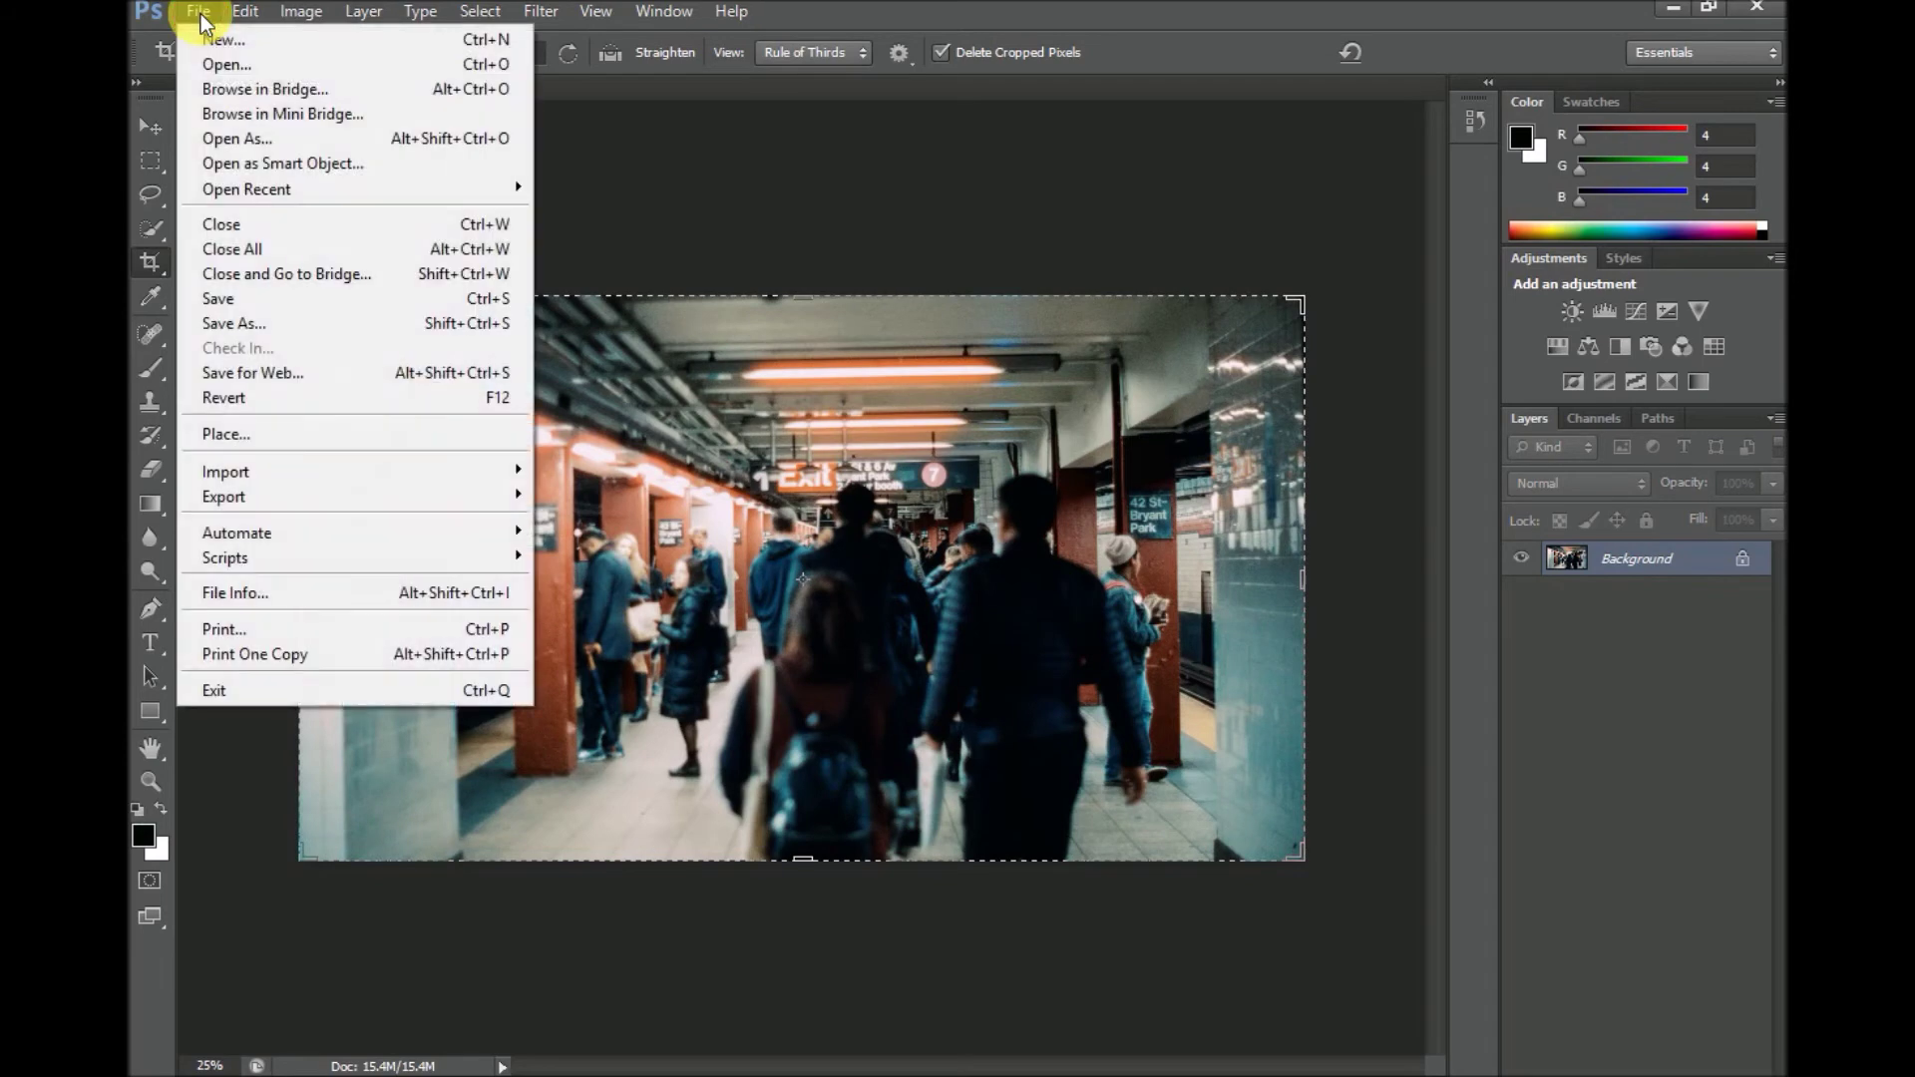
{"action": "left_click", "coordinate": [205, 321]}
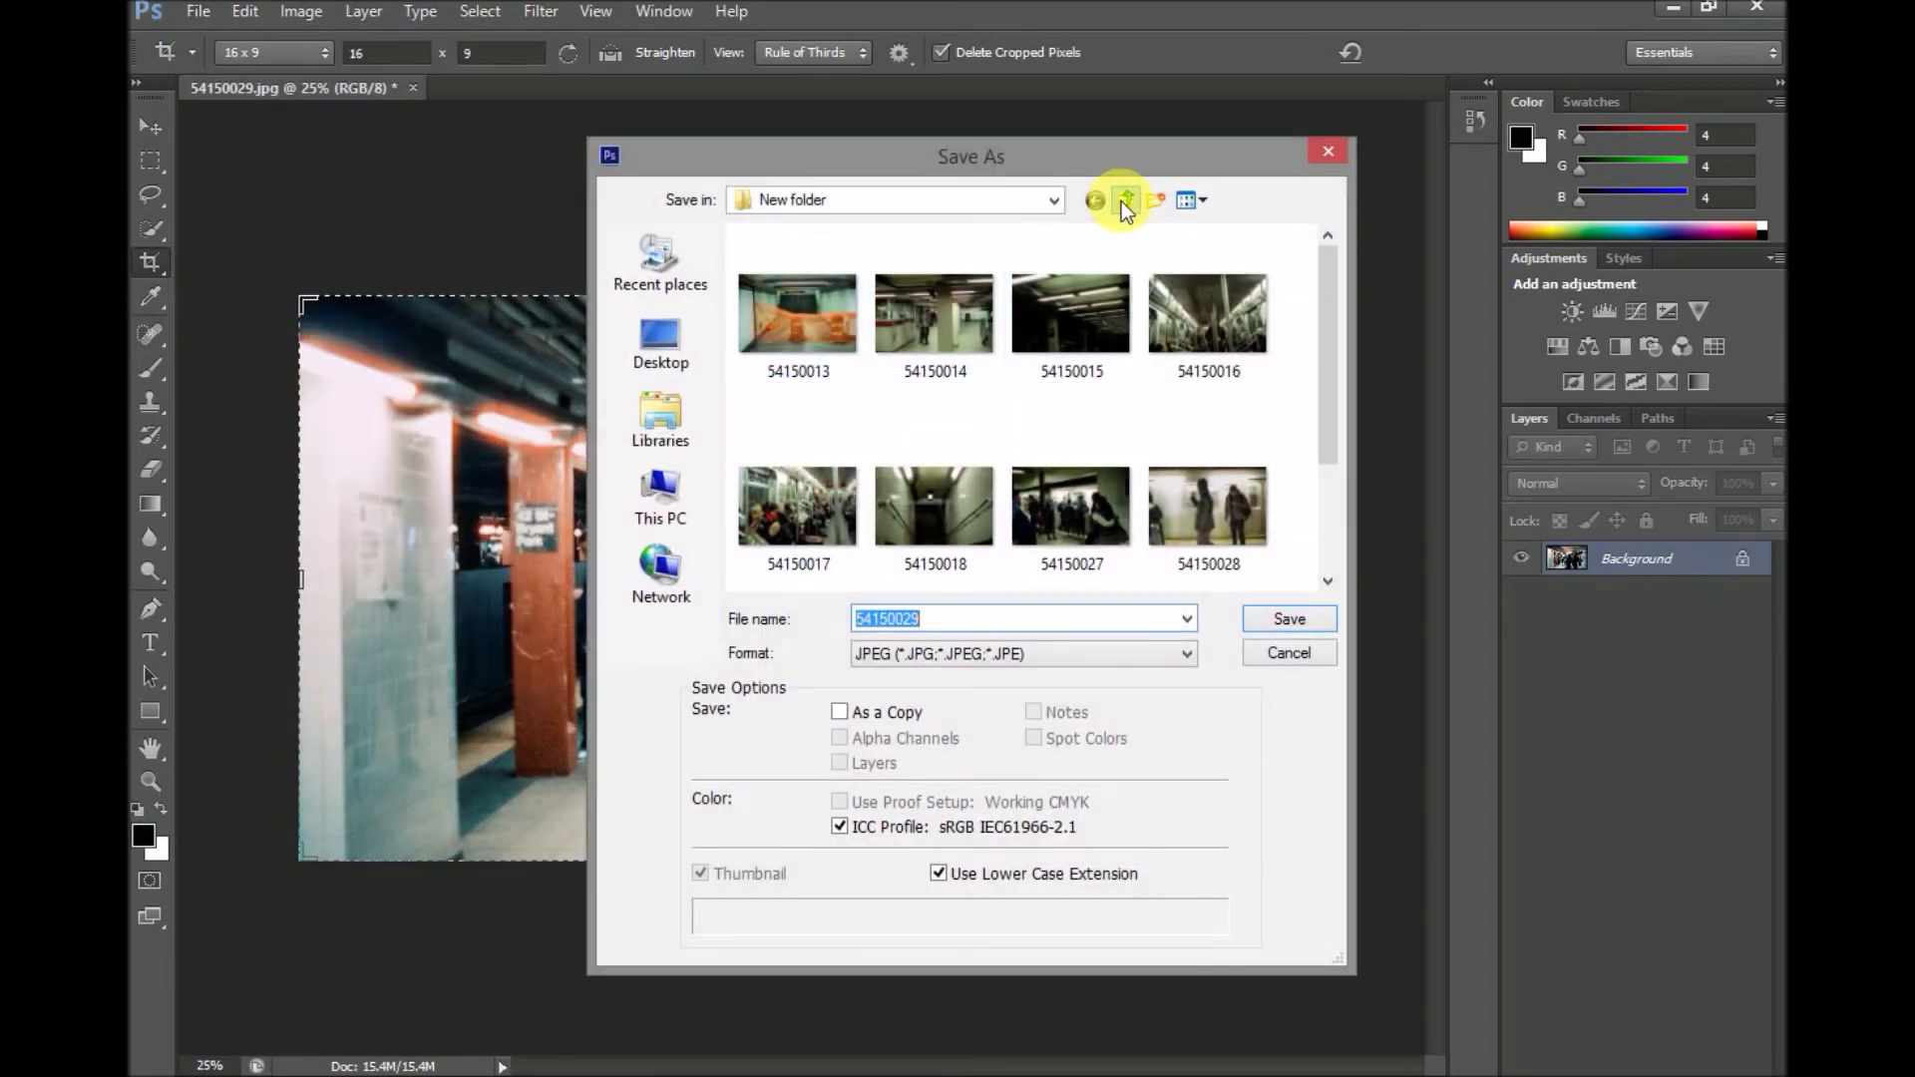
{"action": "left_click", "coordinate": [1125, 204]}
{"action": "double_click", "coordinate": [931, 300]}
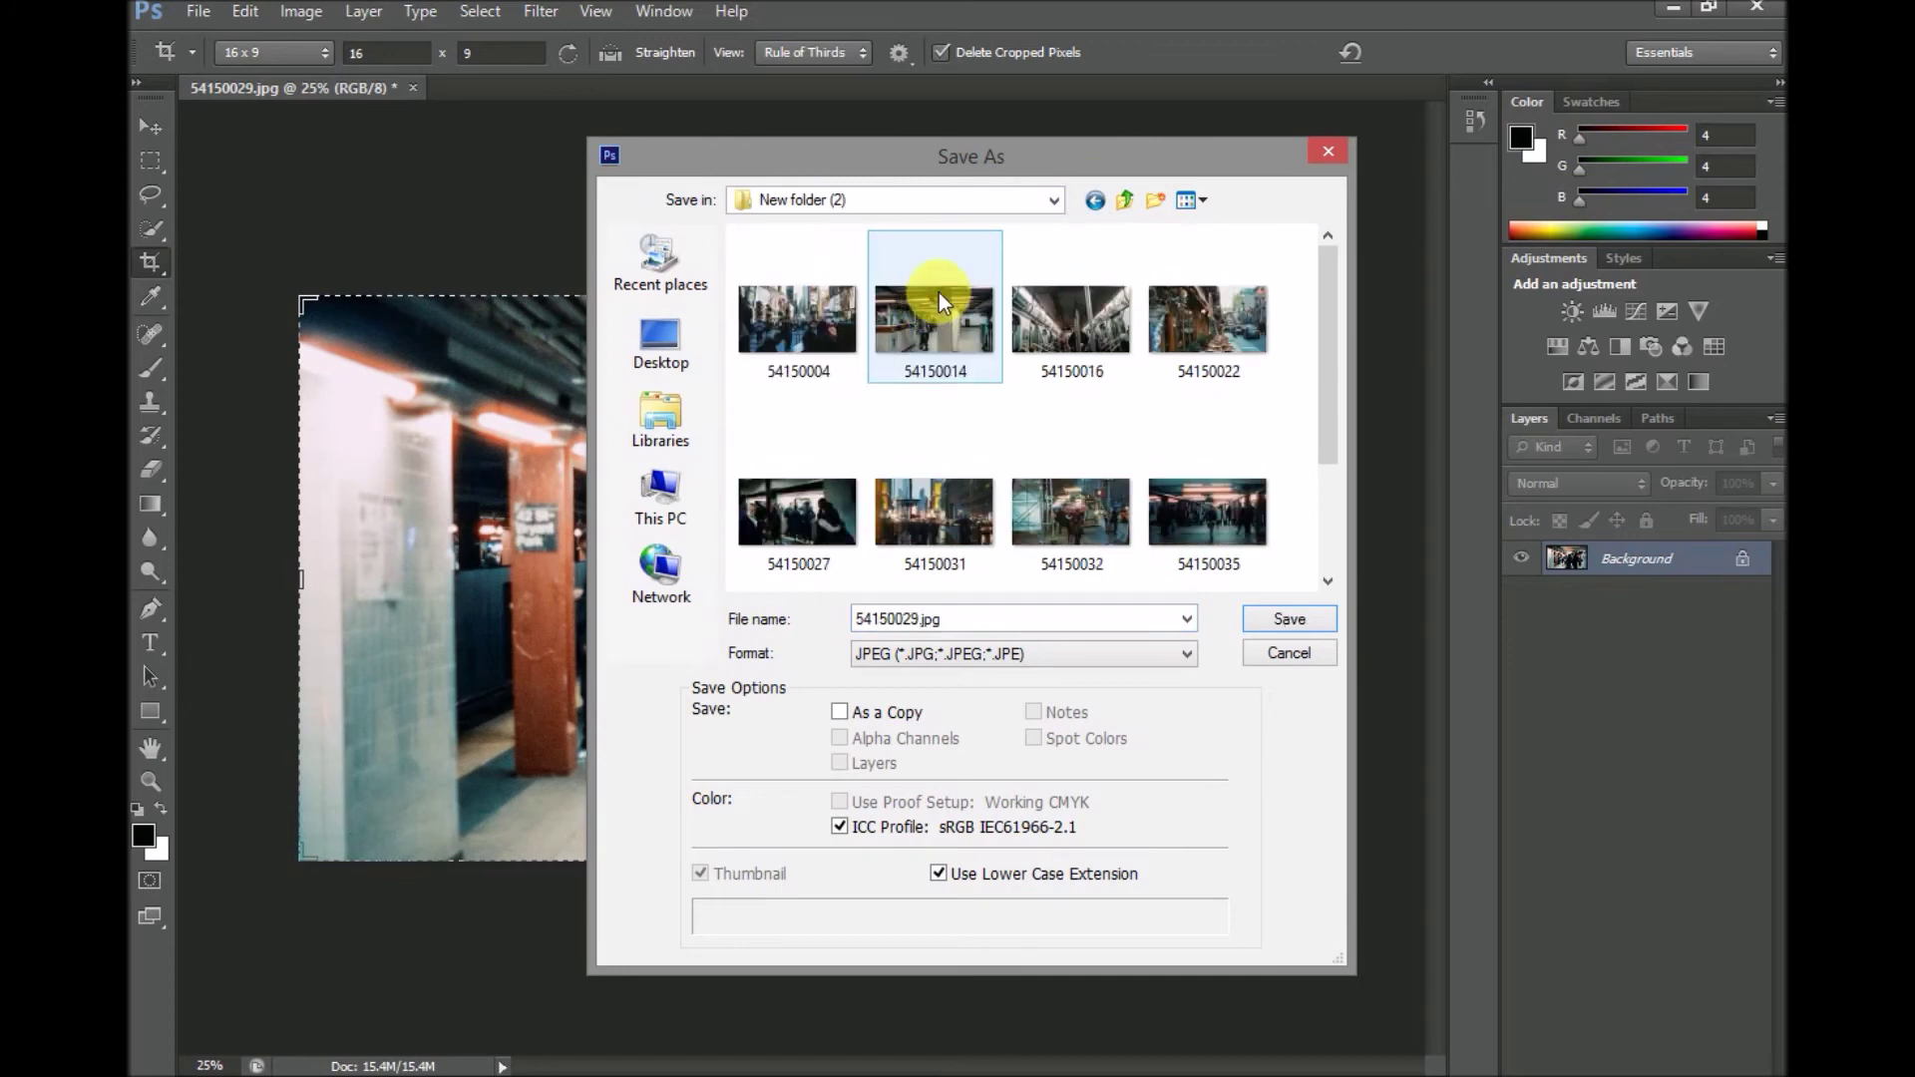
{"action": "left_click", "coordinate": [1298, 618]}
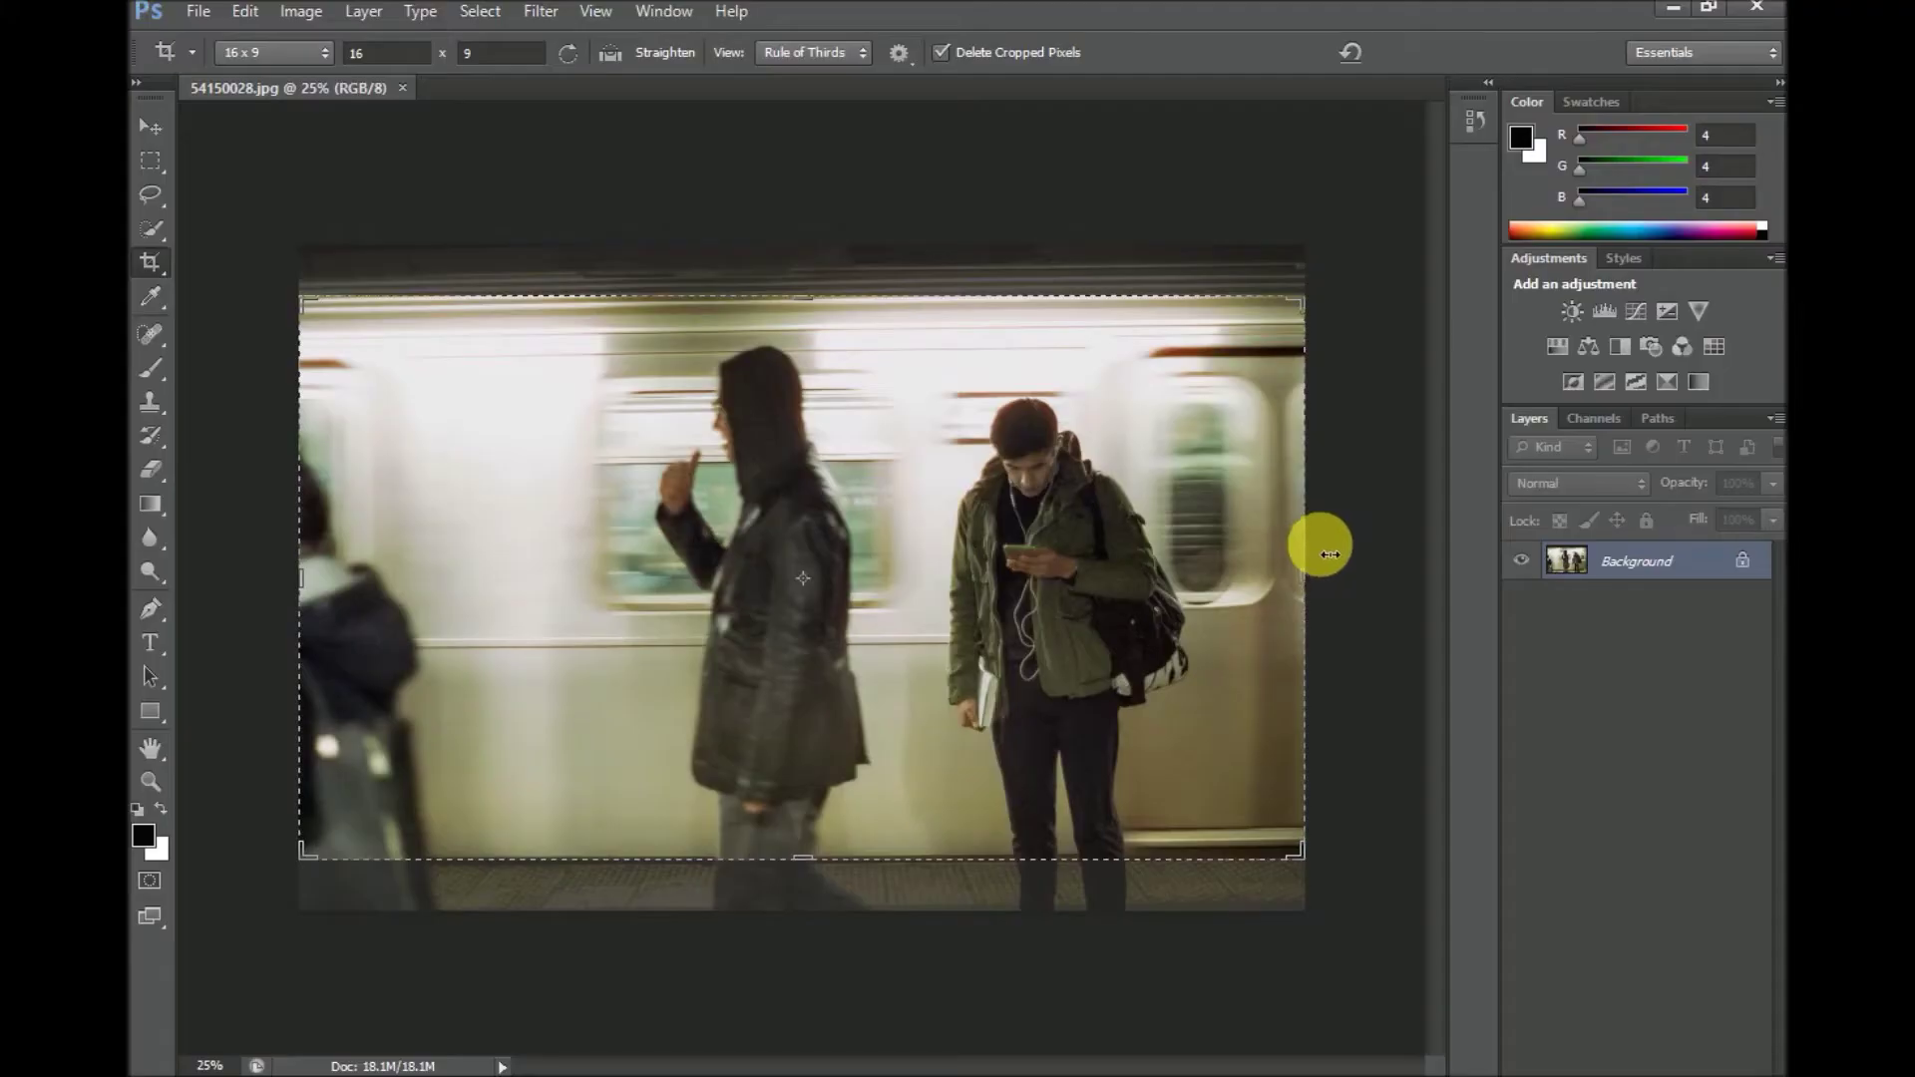
Crop photo 54150028 to the 16:9 frame.
{"action": "left_click", "coordinate": [1300, 516]}
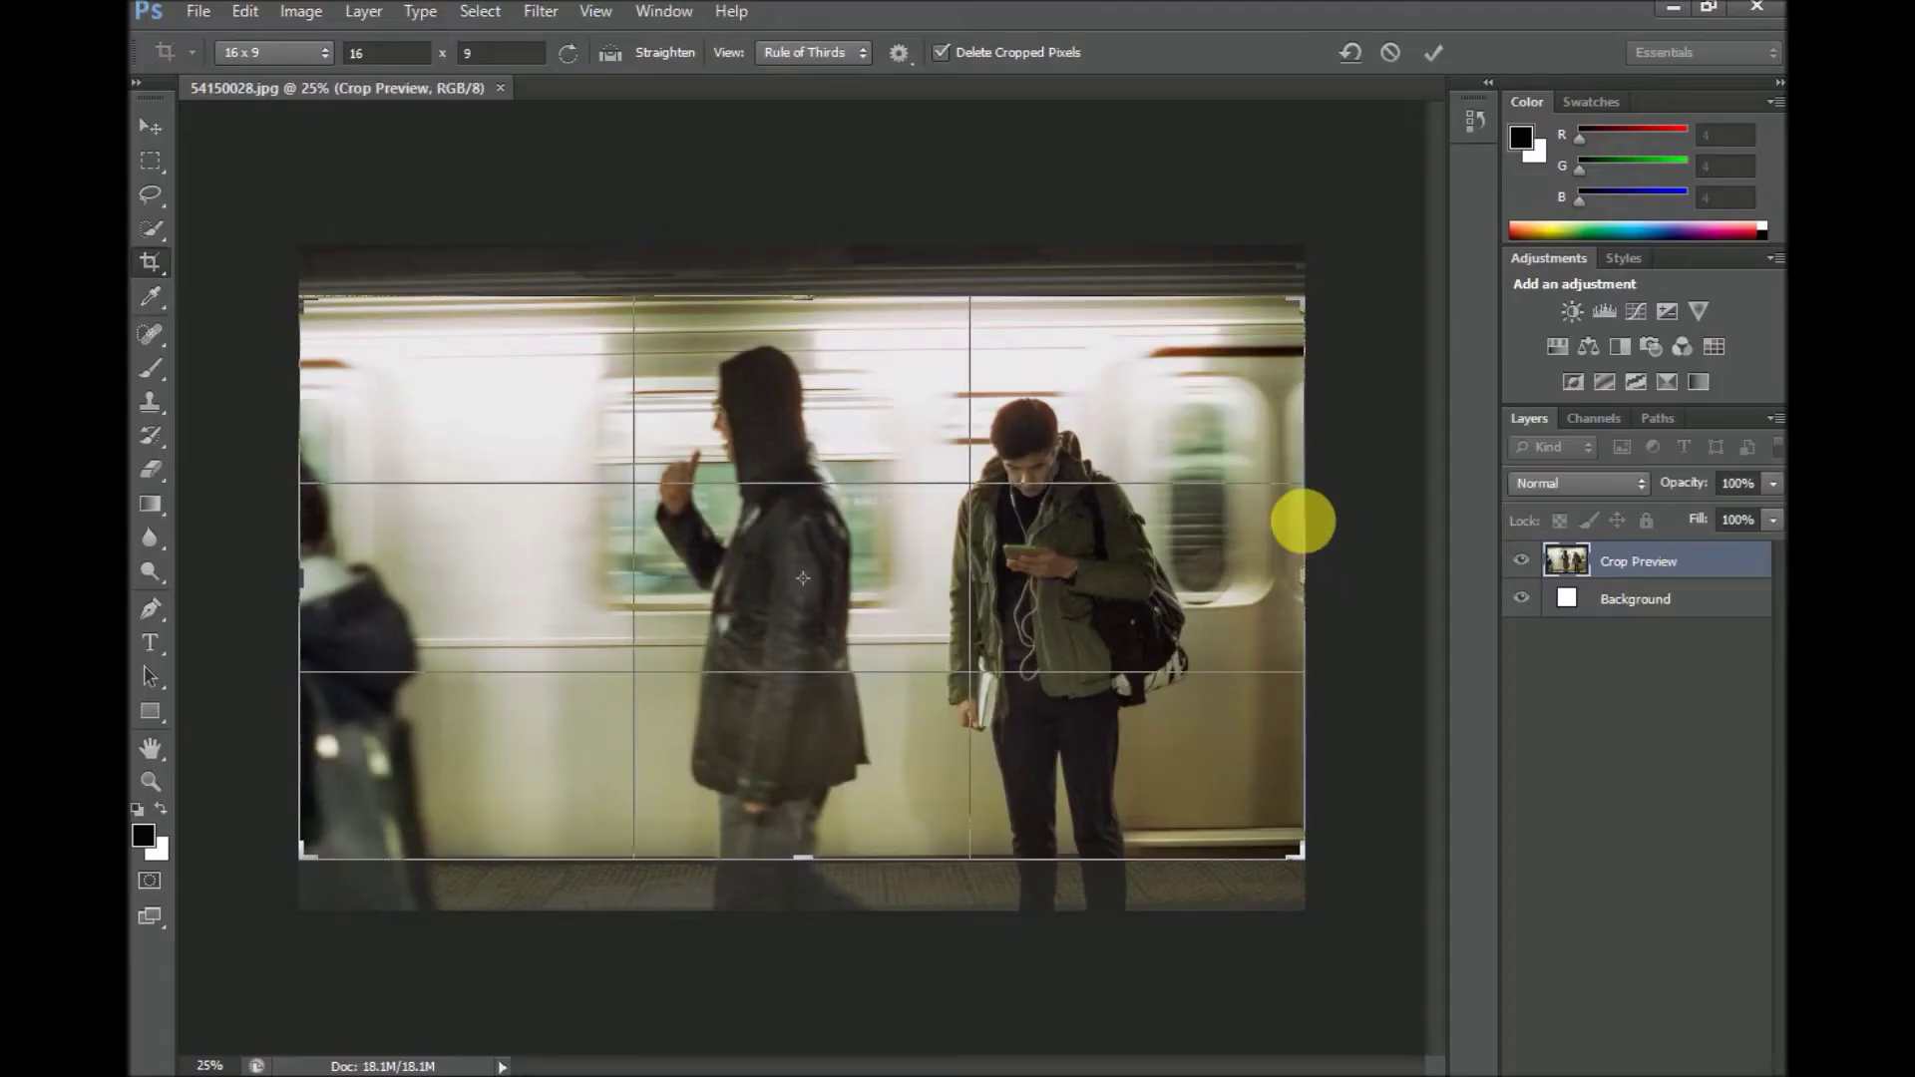
{"action": "key", "text": "Return"}
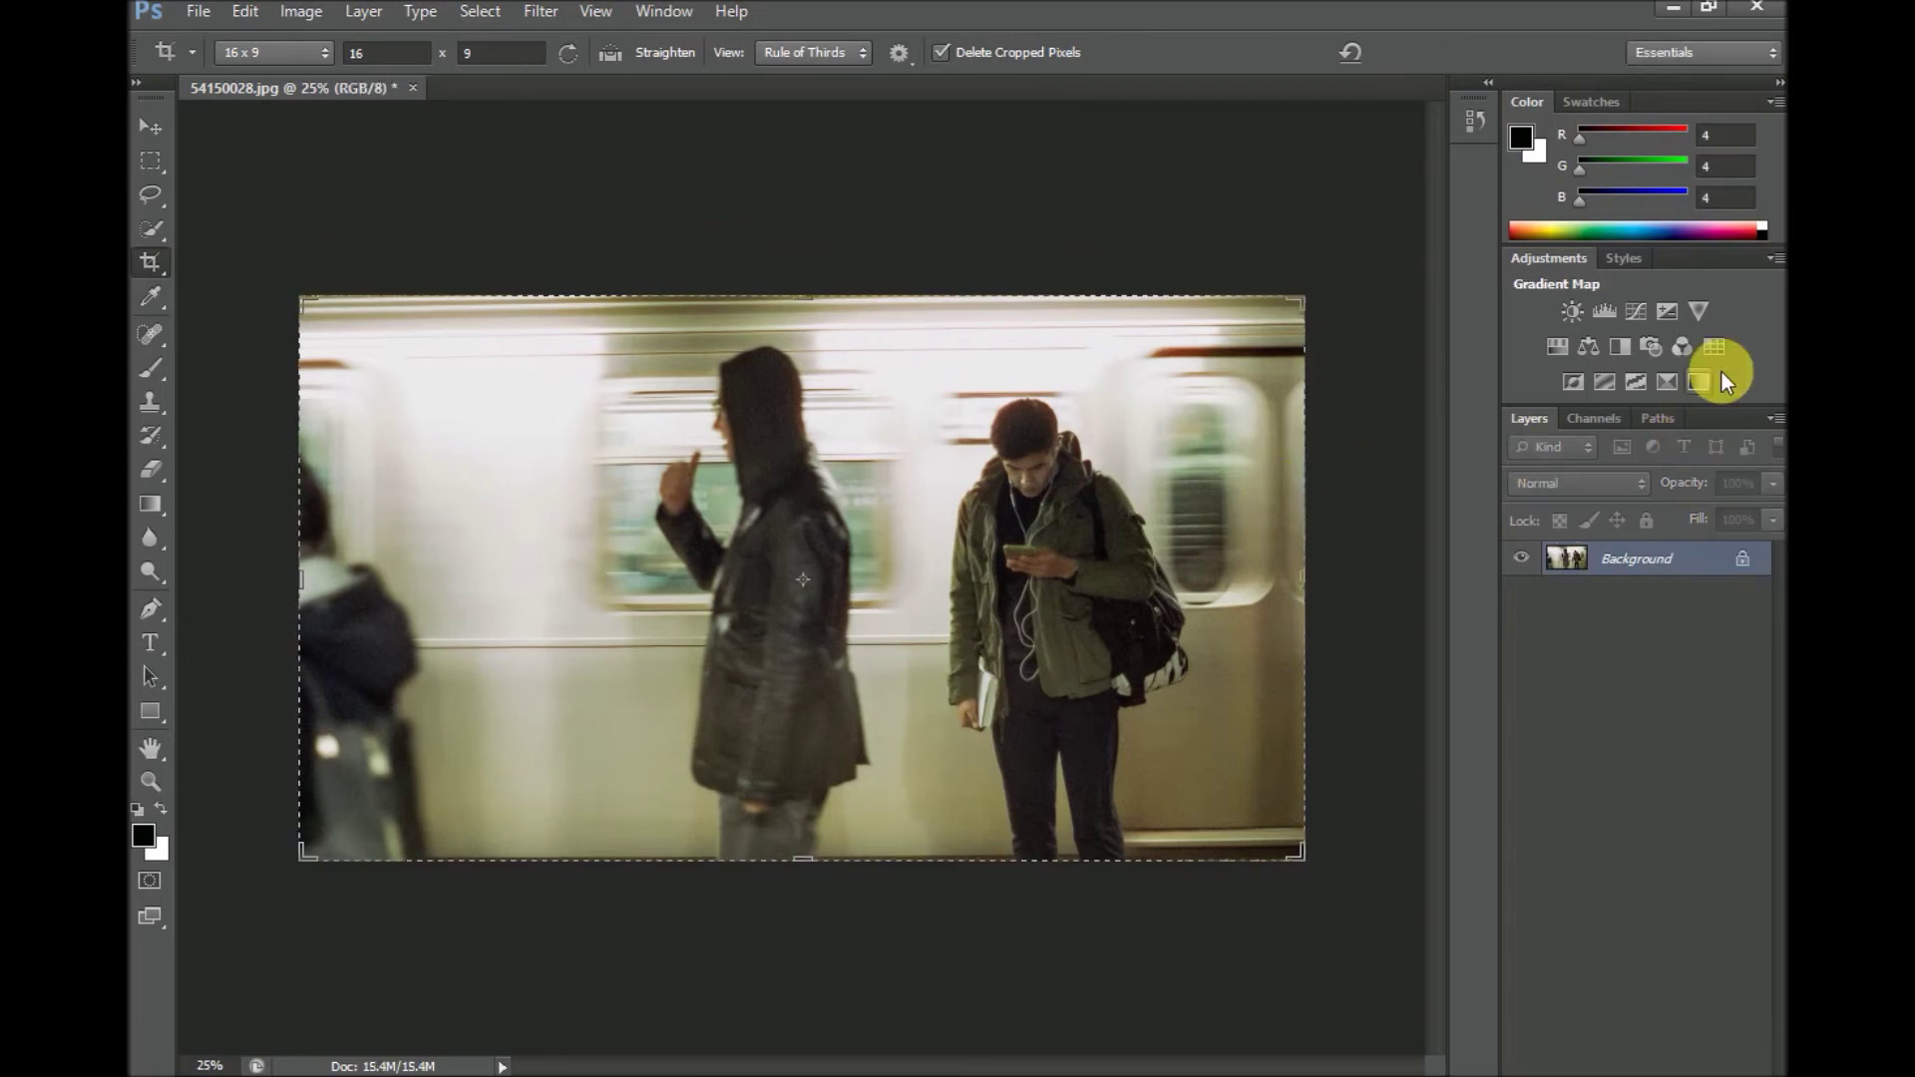
Add a Color Lookup adjustment layer and load the 3DL LUT U-BMDFILM-4K-ALEXA-LOG-C-LTL from the UTILITY folder's BMDFilm 4K to Alexa Log-C subfolder.
{"action": "left_click", "coordinate": [1716, 350]}
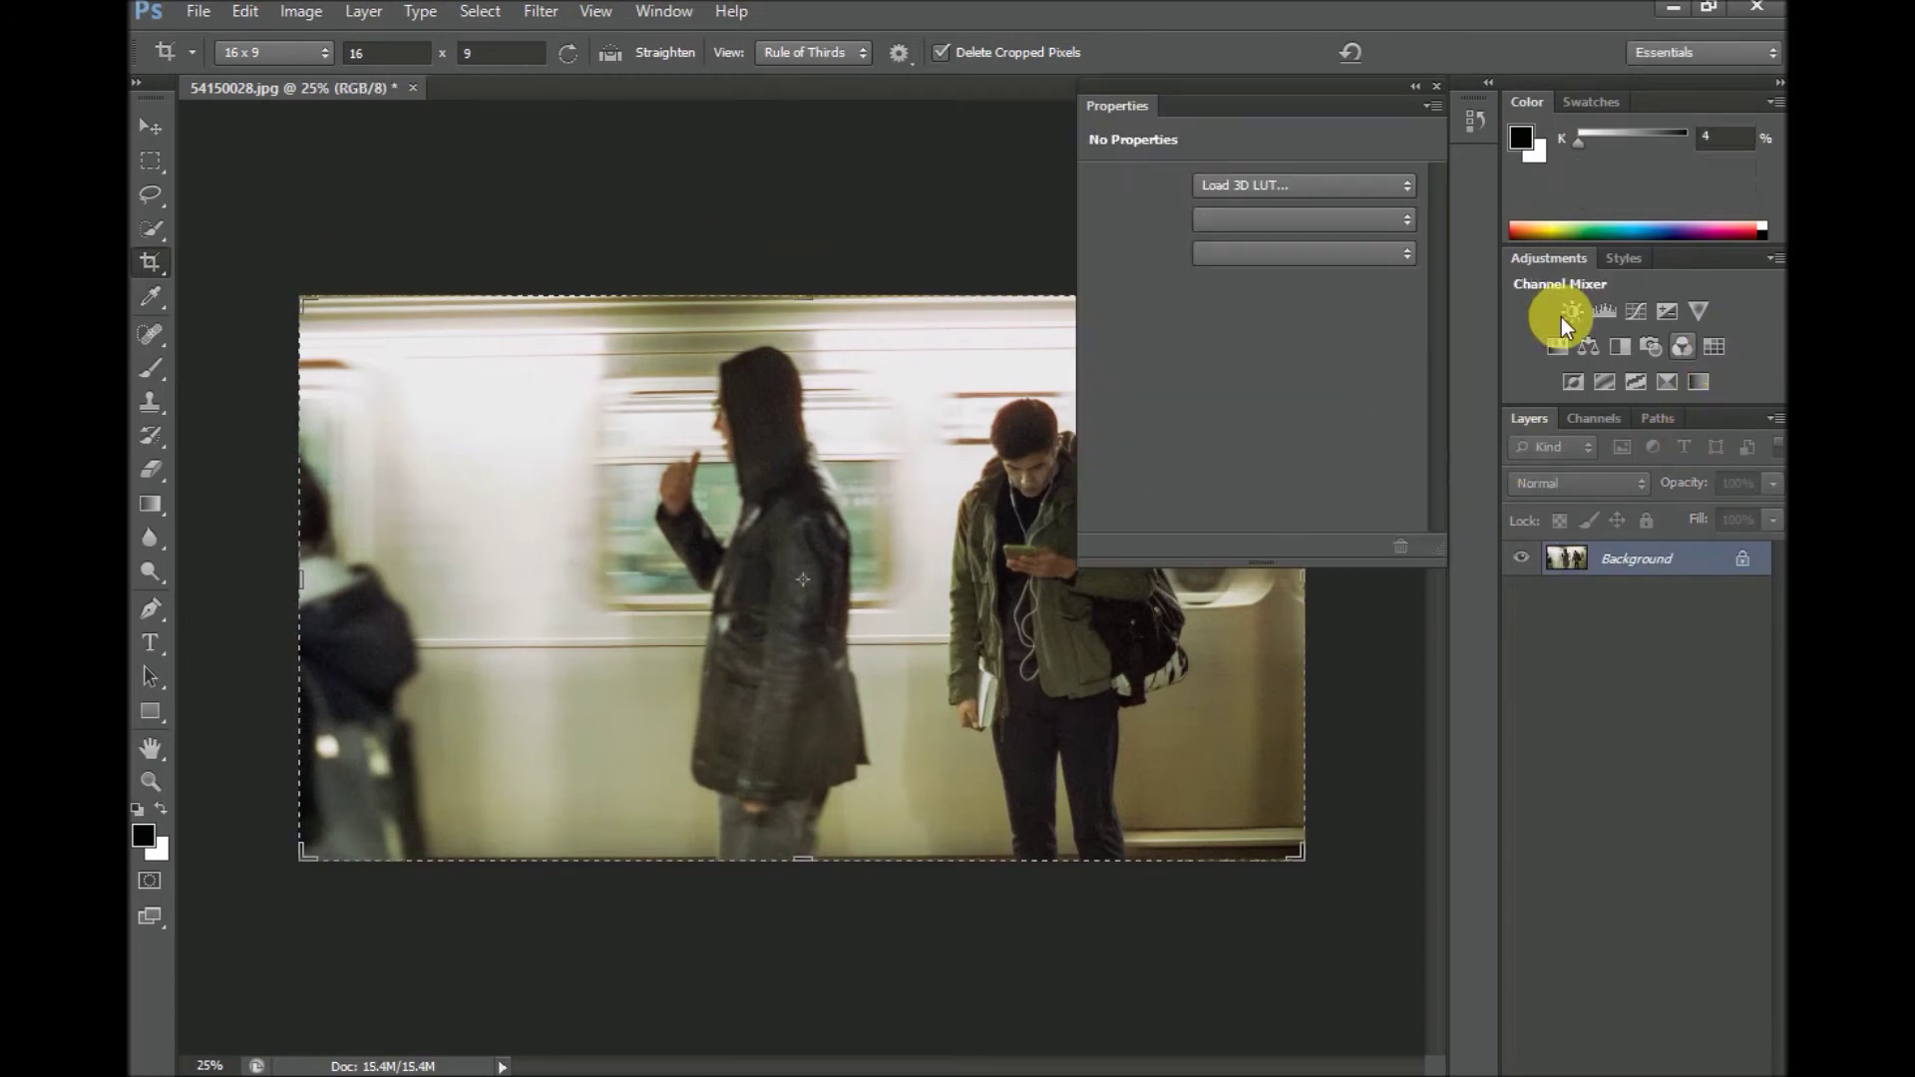
{"action": "left_click", "coordinate": [1408, 180]}
{"action": "left_click", "coordinate": [1333, 200]}
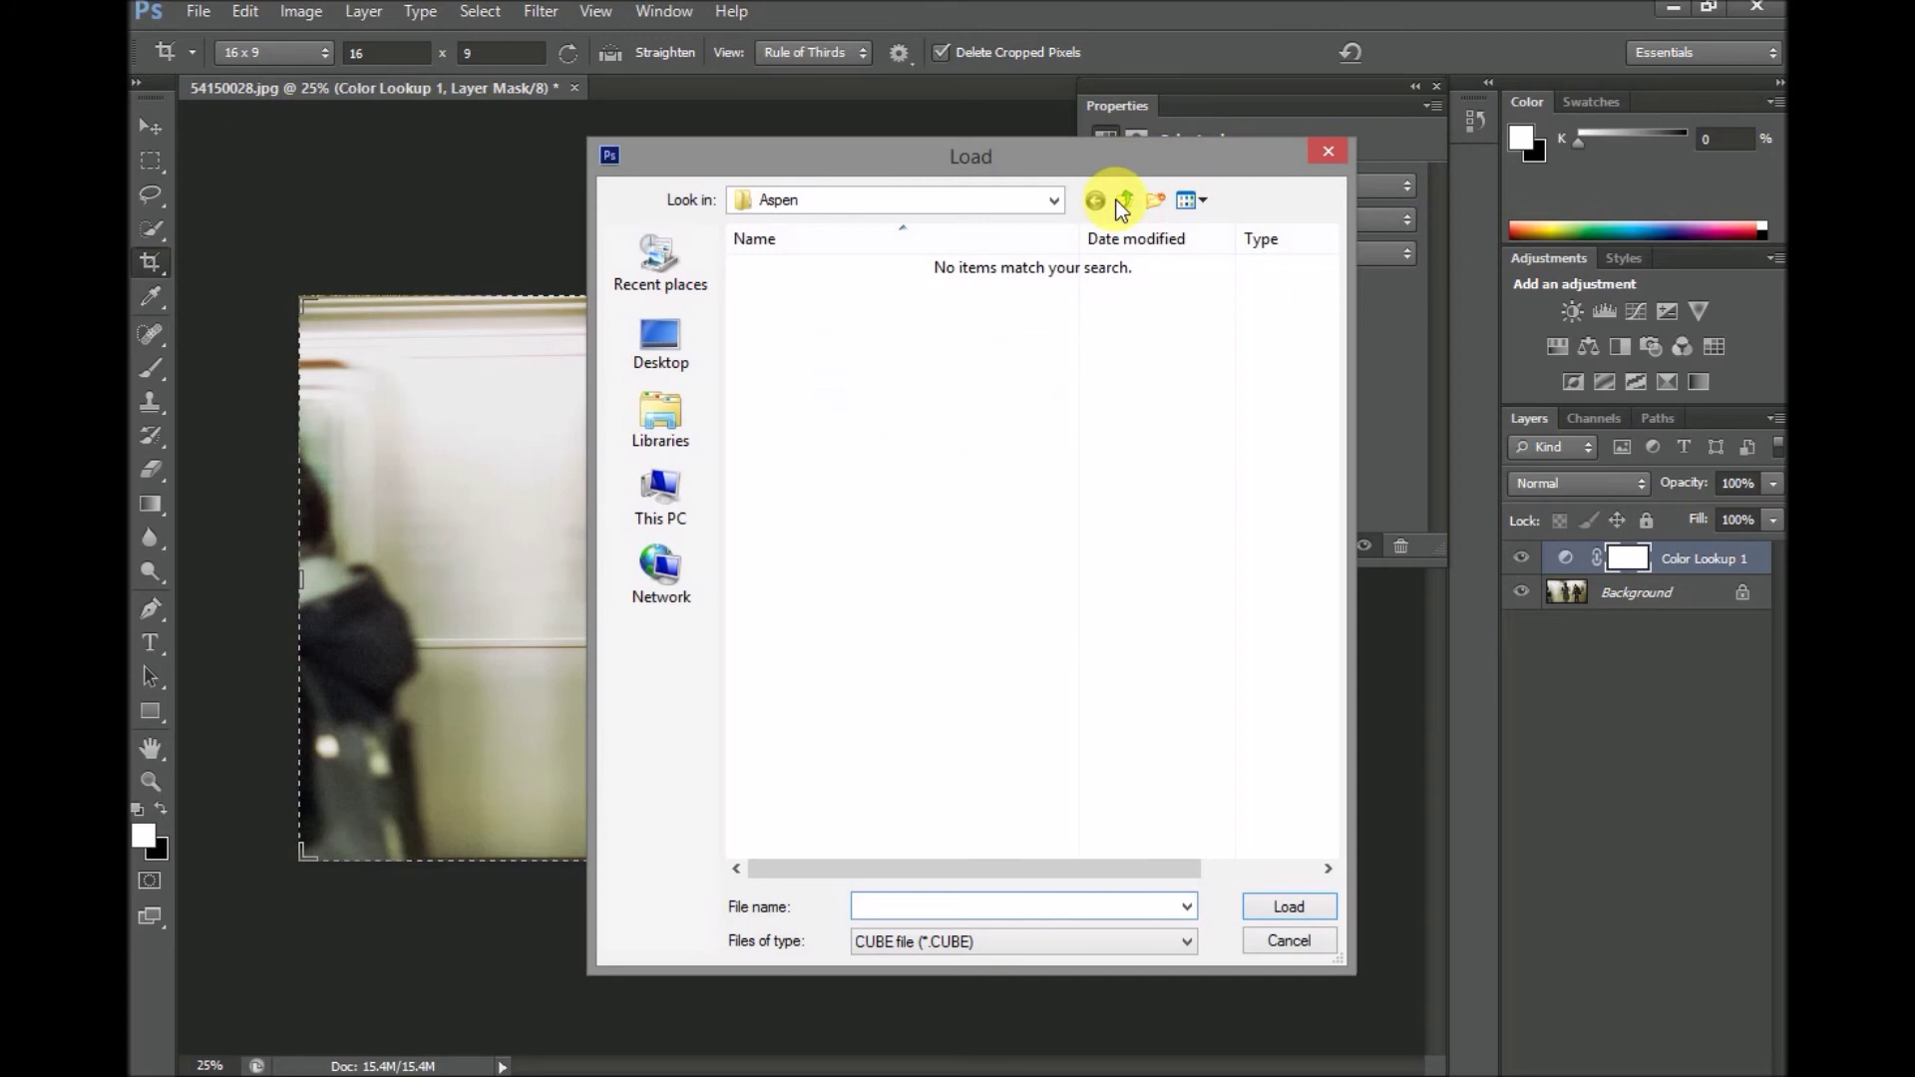
{"action": "left_click", "coordinate": [1125, 203]}
{"action": "left_click", "coordinate": [1127, 205]}
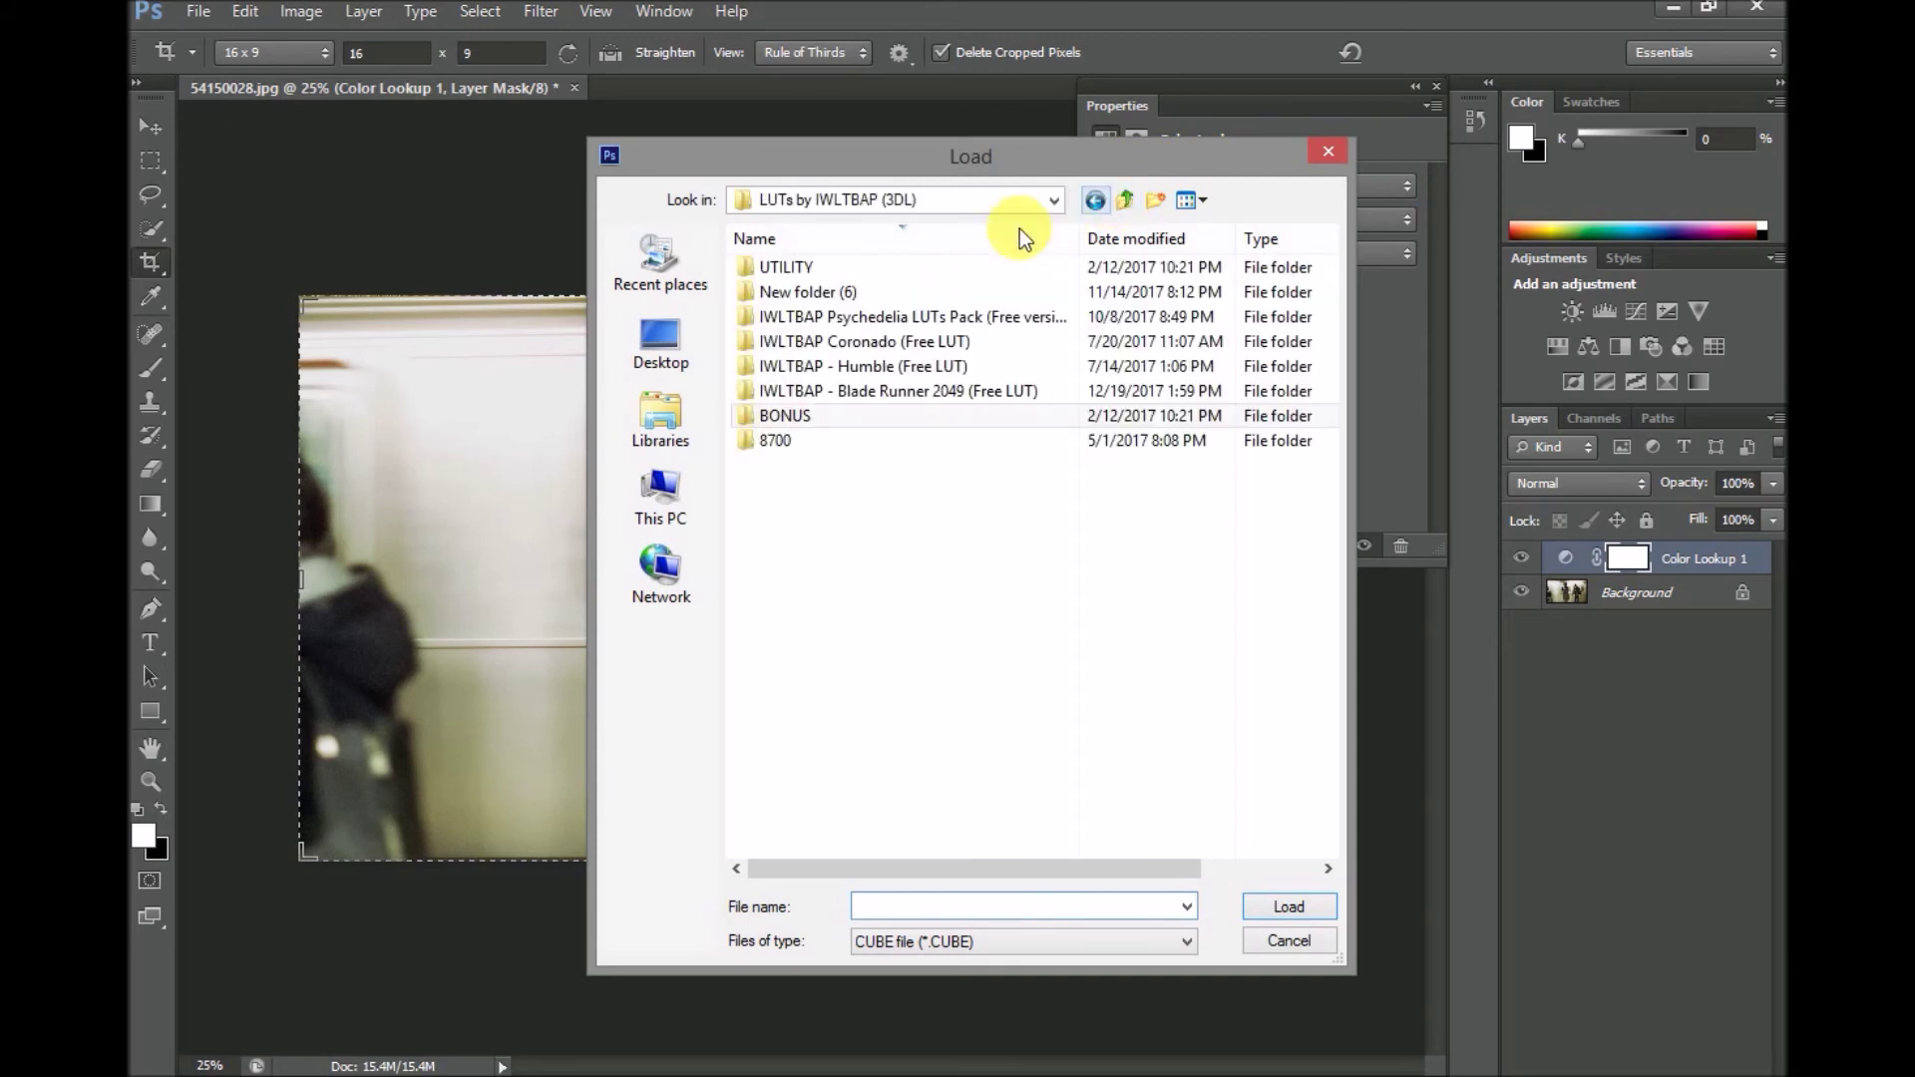
{"action": "double_click", "coordinate": [889, 267]}
{"action": "double_click", "coordinate": [930, 289]}
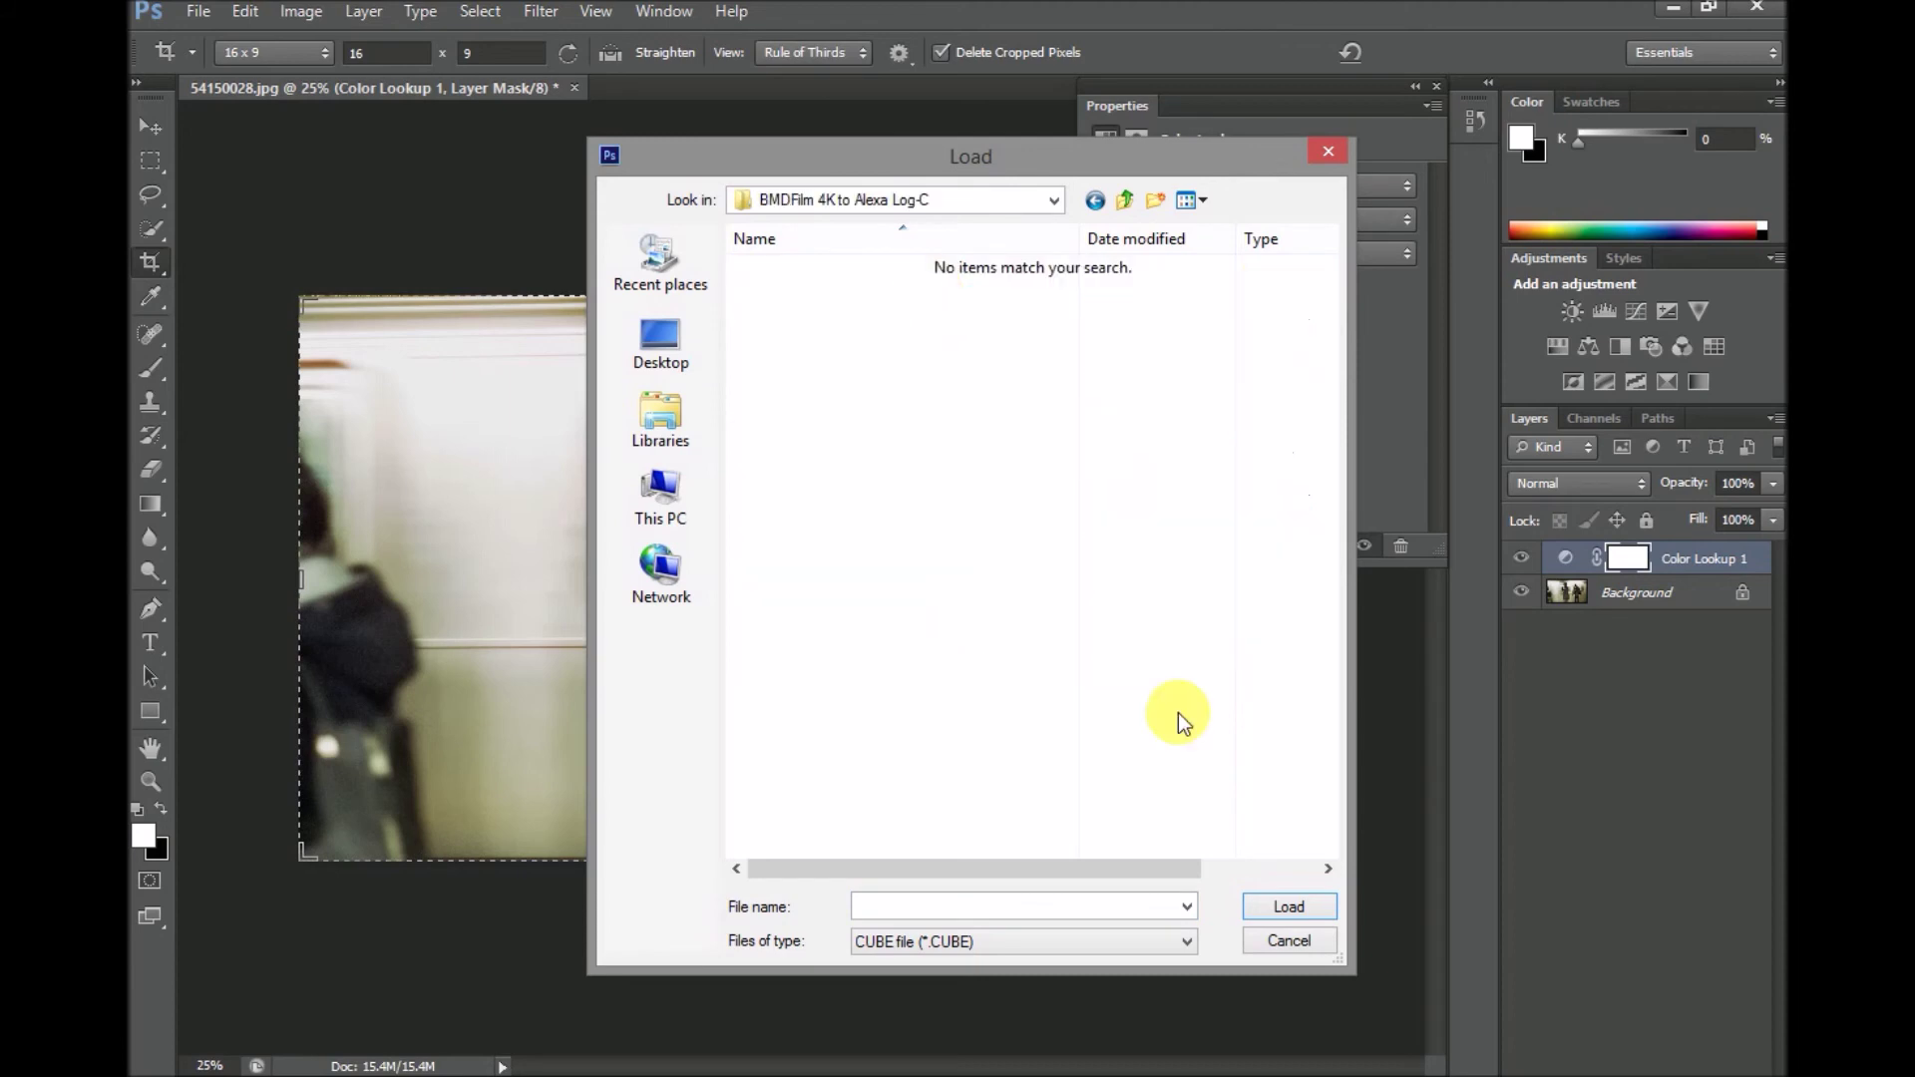
{"action": "left_click", "coordinate": [1182, 940]}
{"action": "left_click", "coordinate": [1074, 982]}
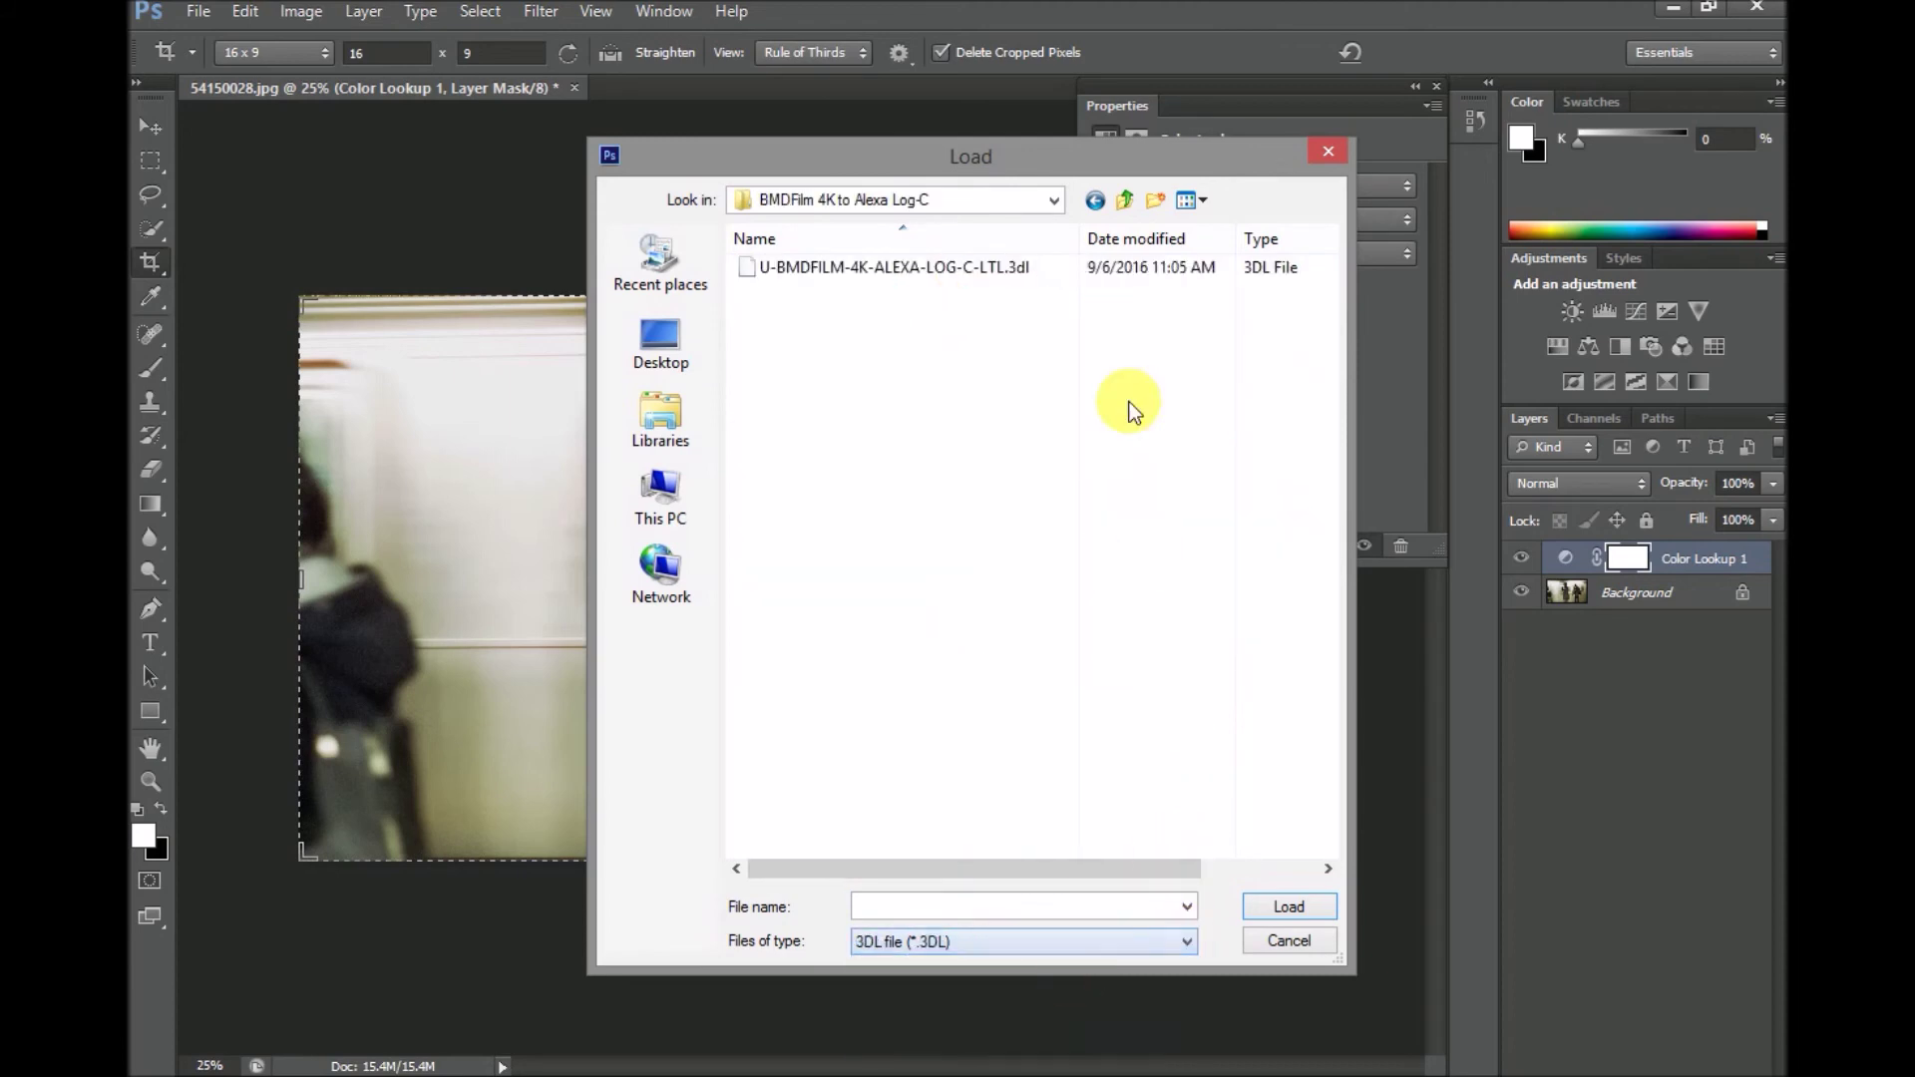
{"action": "left_click", "coordinate": [1075, 272]}
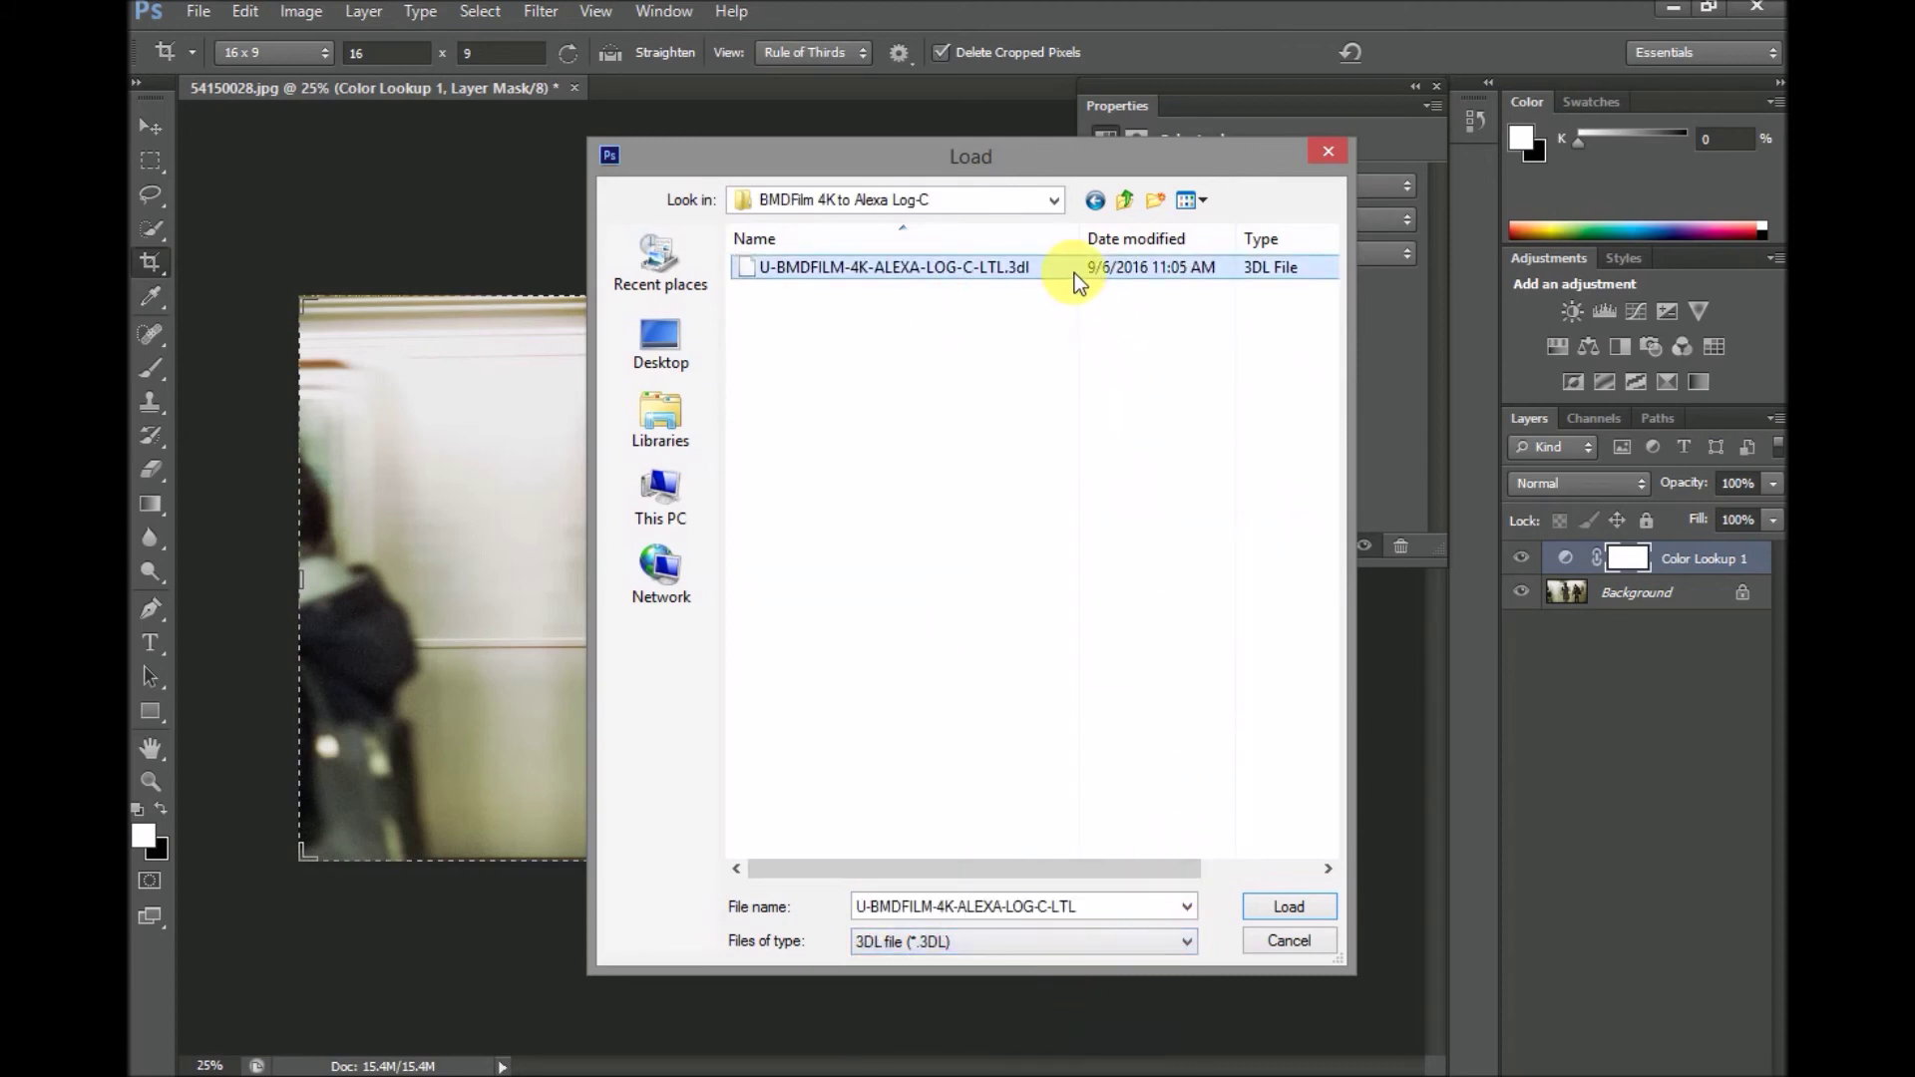
{"action": "left_click", "coordinate": [1289, 907]}
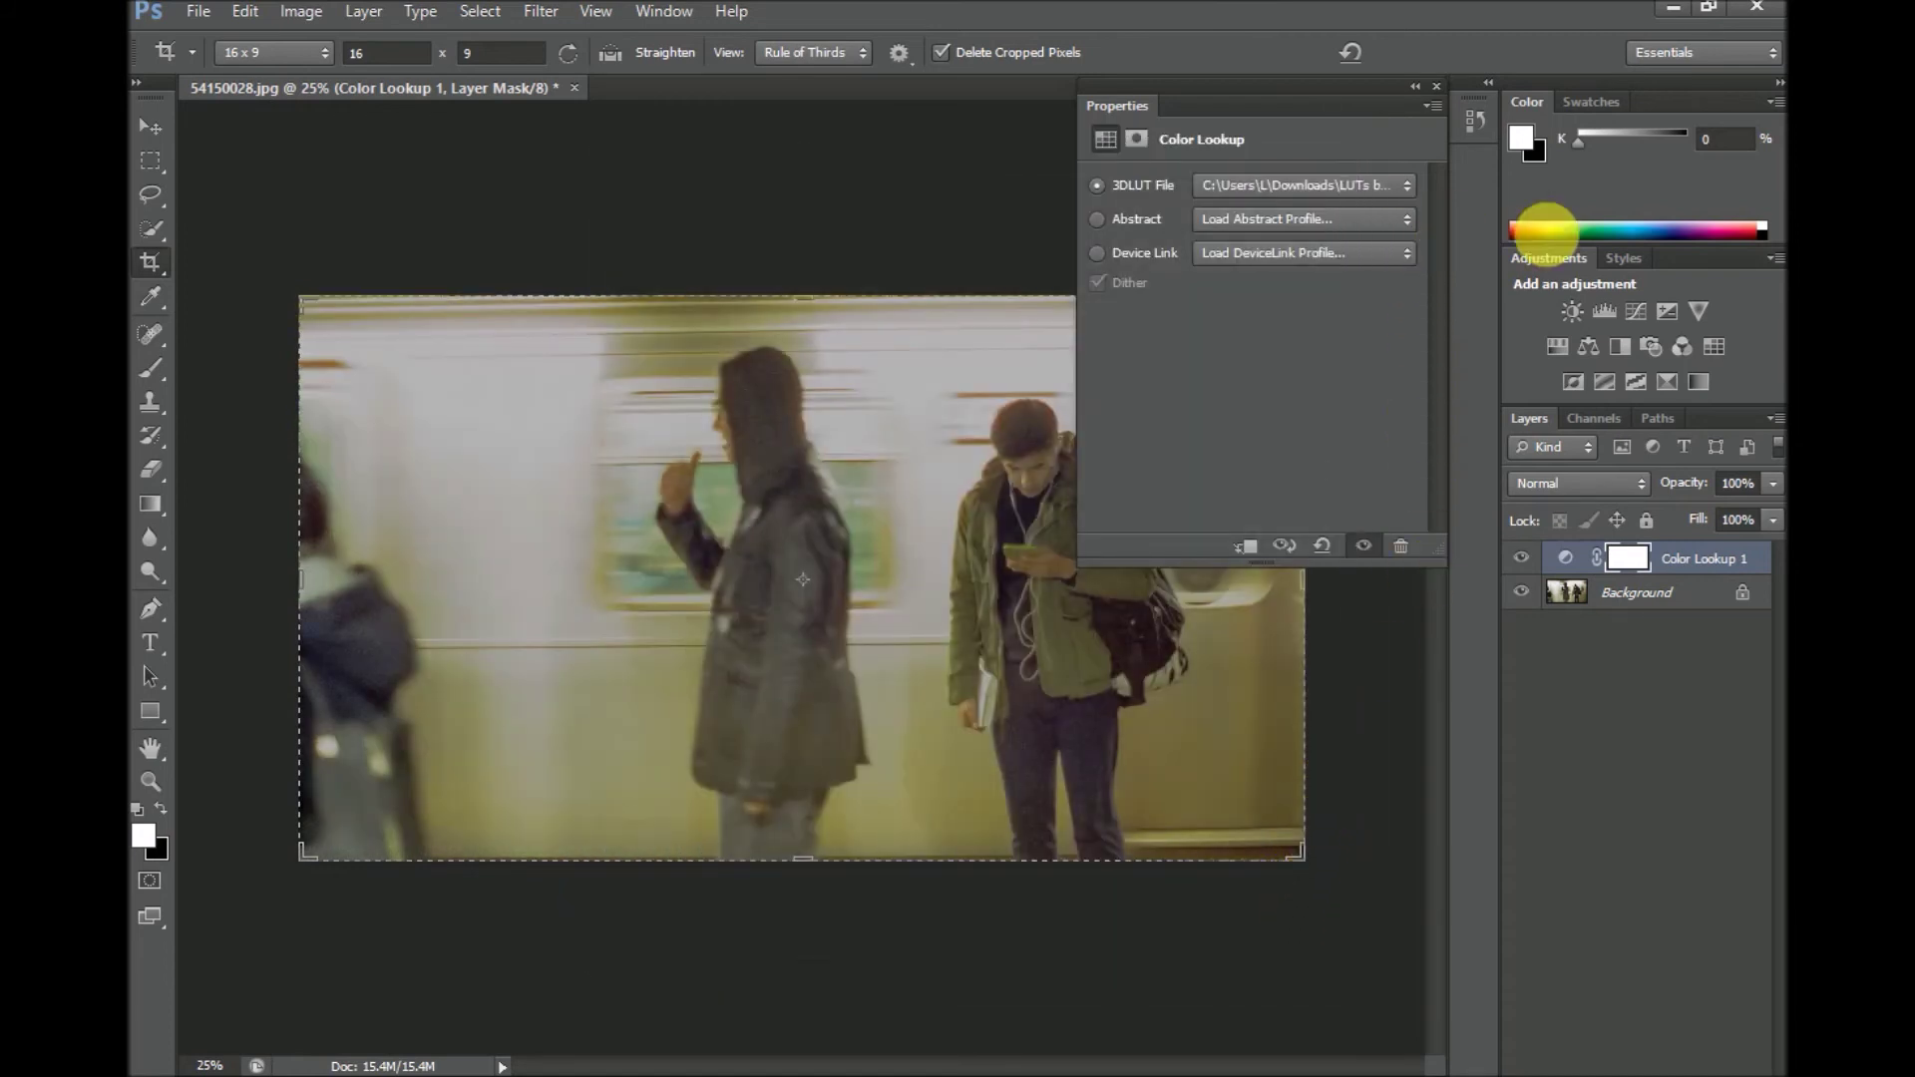
Add a second Color Lookup adjustment layer and load the 3DL LUT from the Aspen folder inside BONUS.
{"action": "left_click", "coordinate": [1712, 347]}
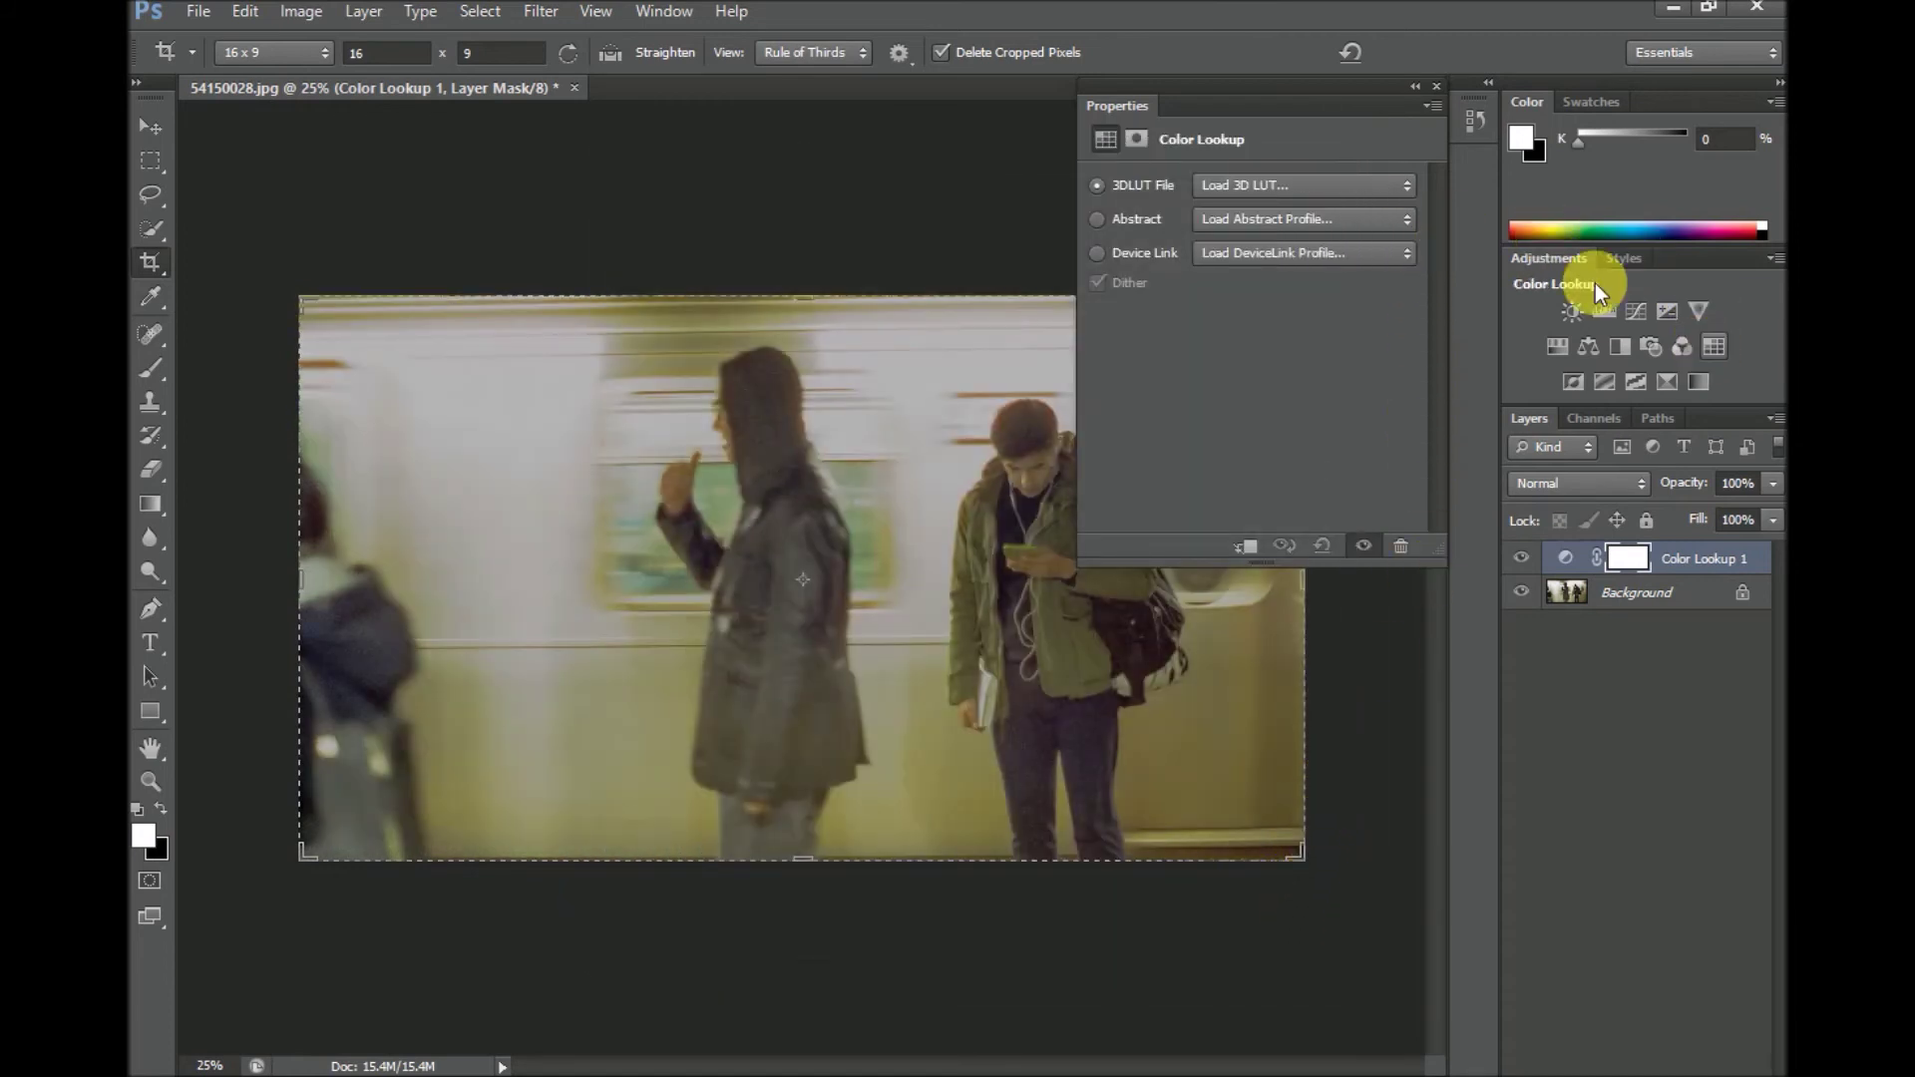
{"action": "left_click", "coordinate": [1409, 184]}
{"action": "left_click", "coordinate": [1383, 210]}
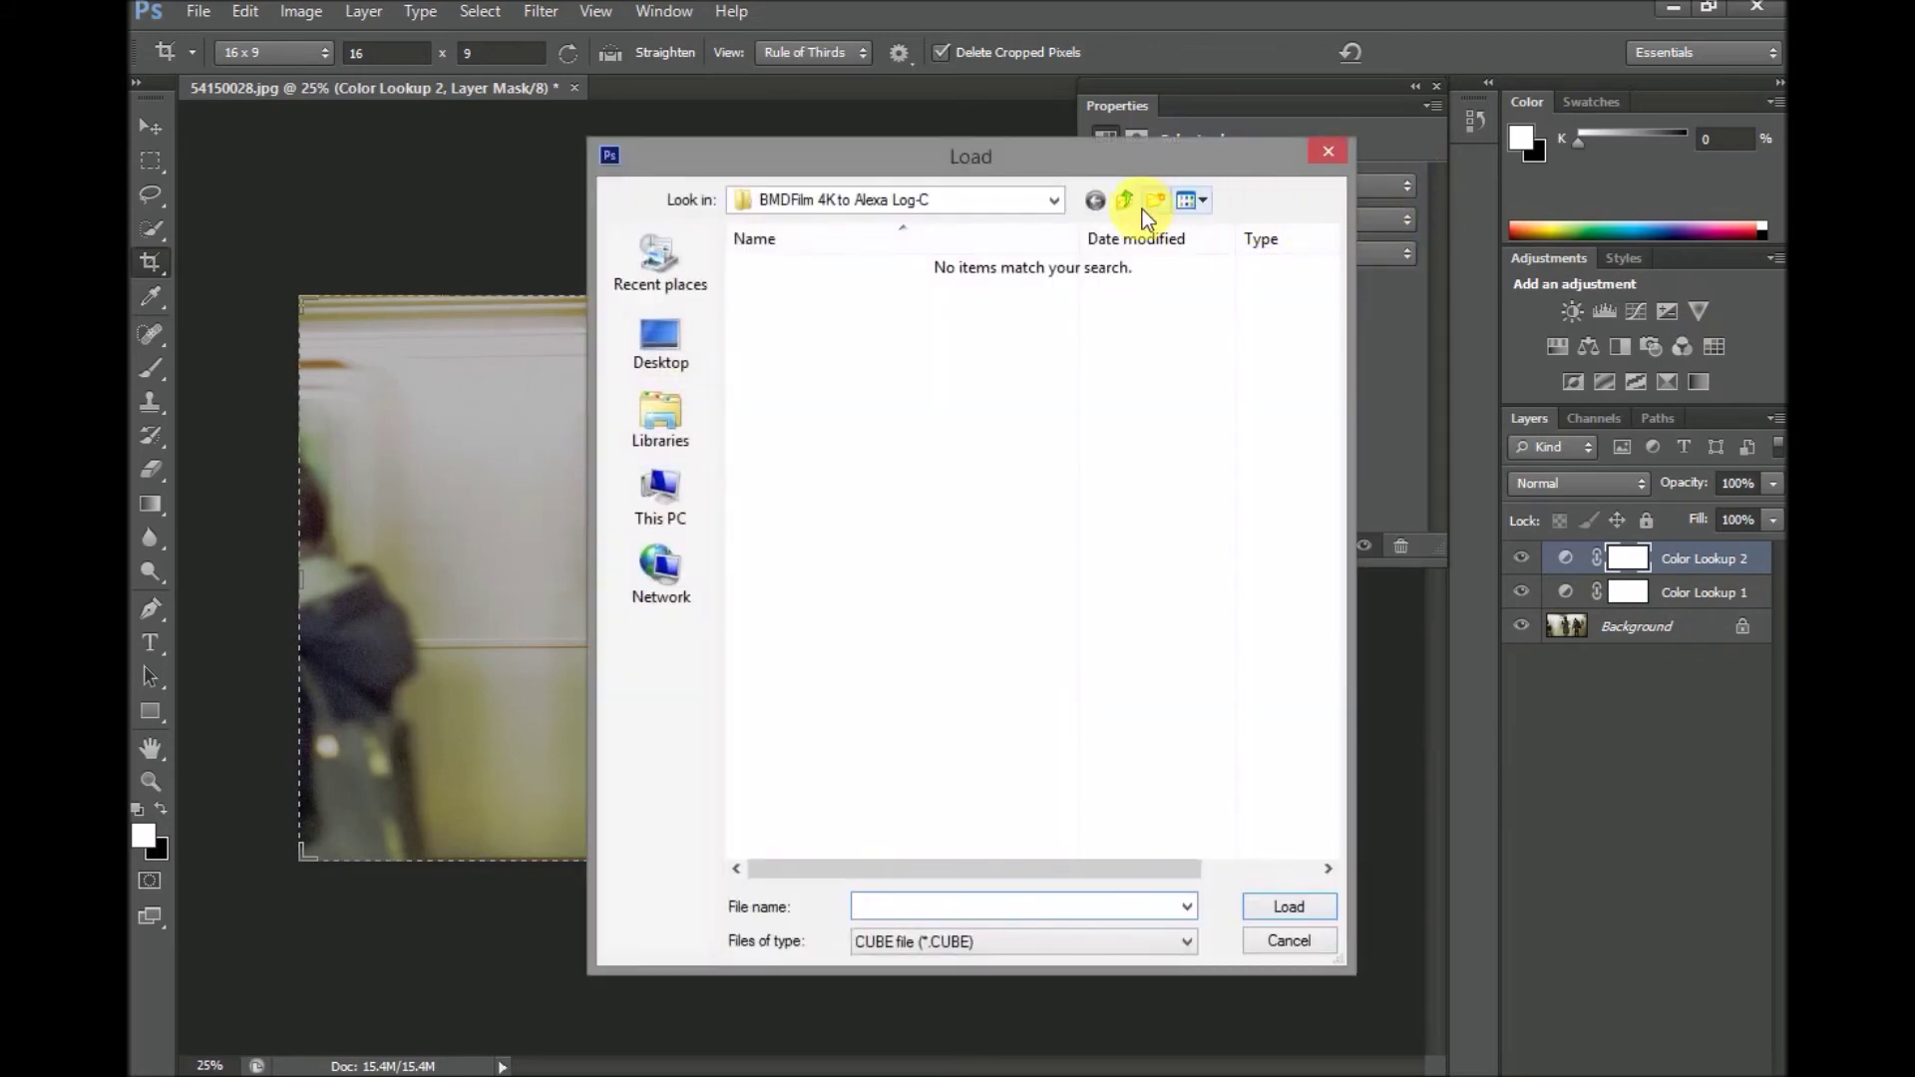
{"action": "left_click", "coordinate": [1124, 200]}
{"action": "left_click", "coordinate": [1124, 200]}
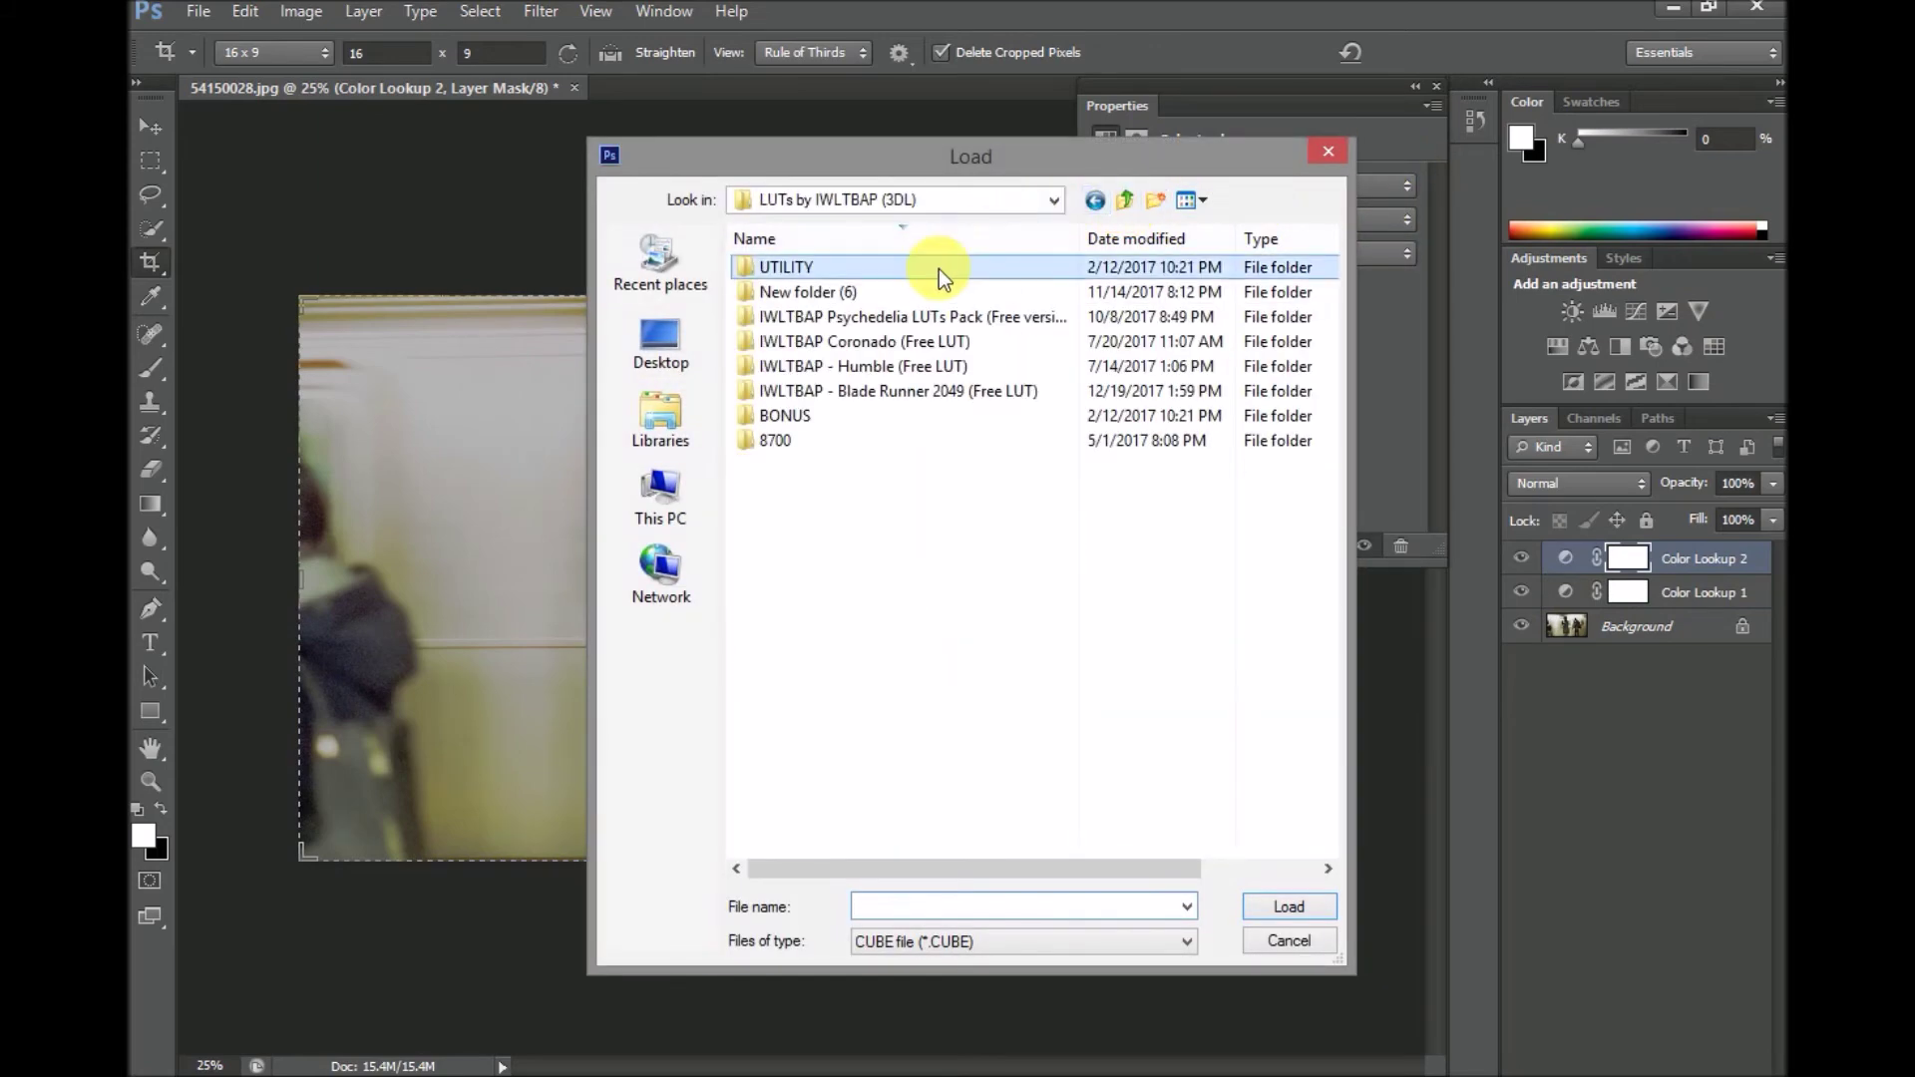
{"action": "double_click", "coordinate": [848, 418]}
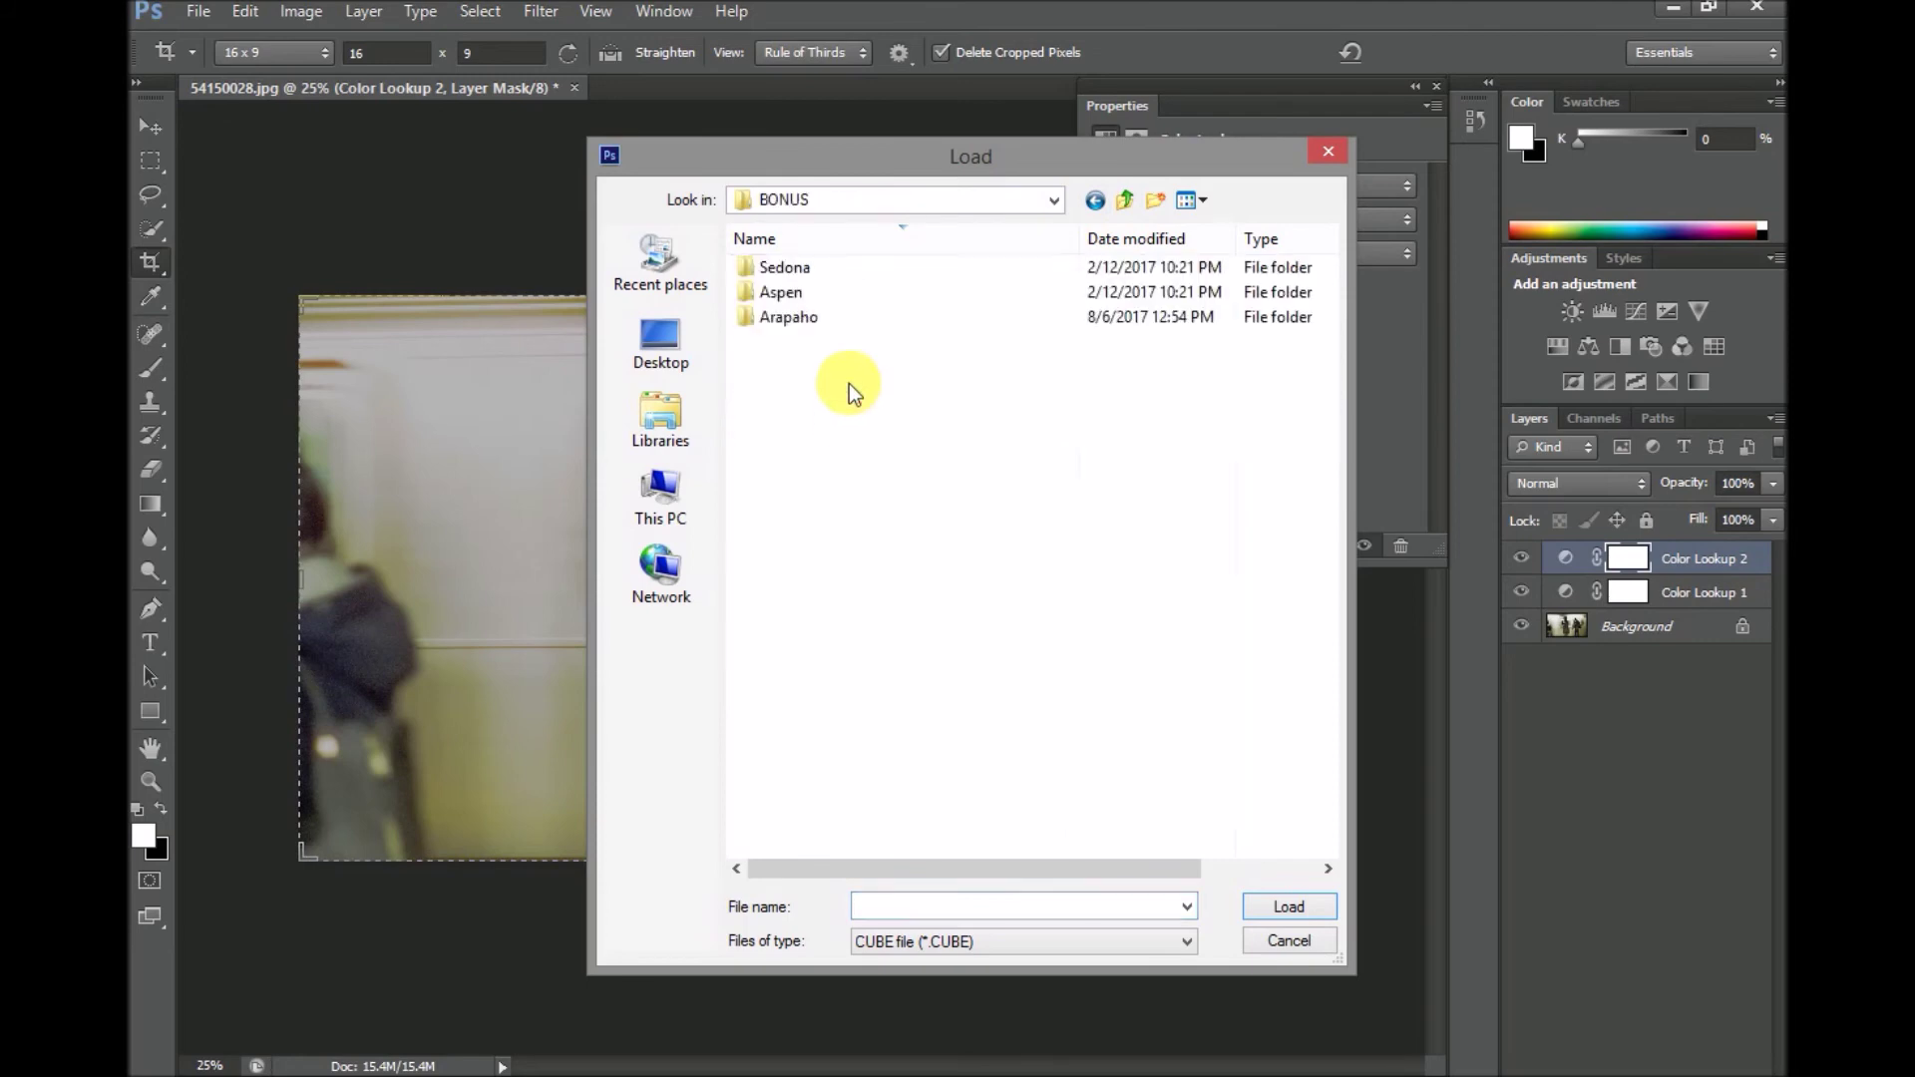
{"action": "double_click", "coordinate": [836, 289]}
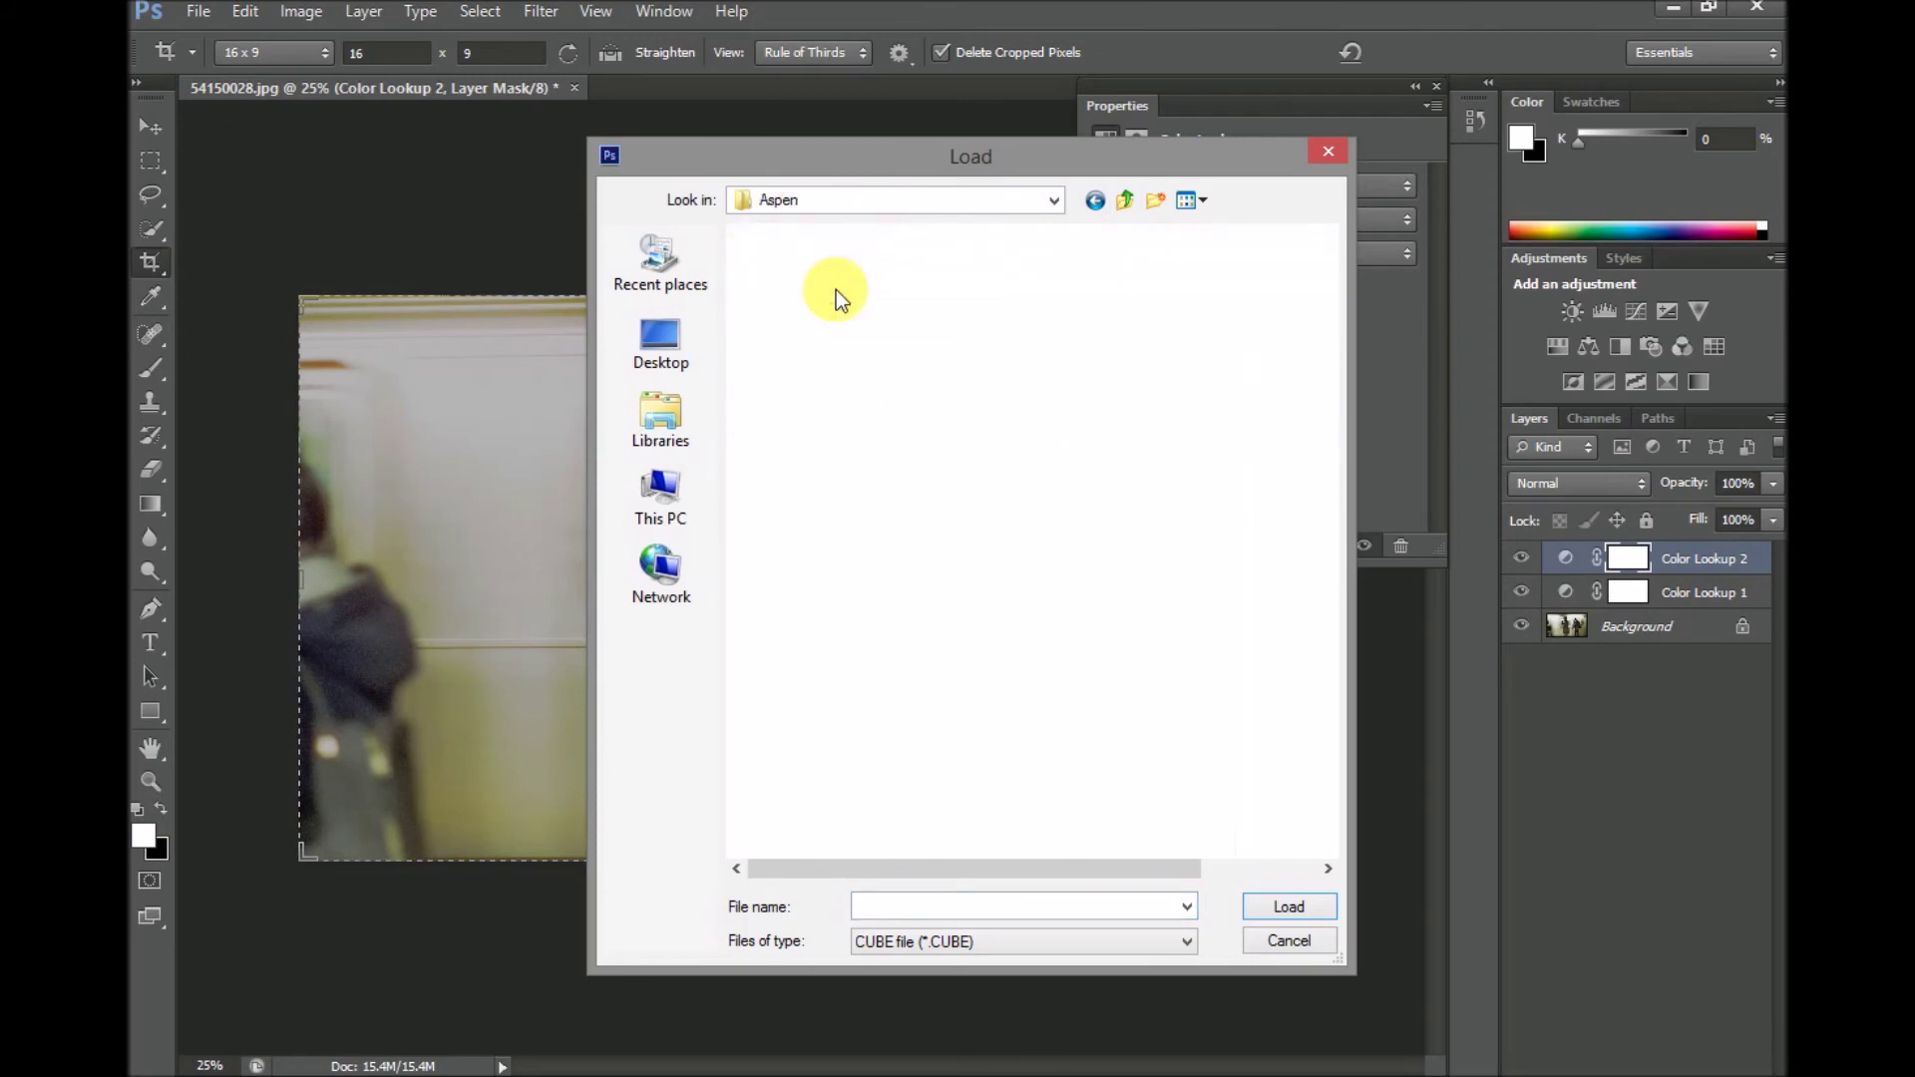
{"action": "left_click", "coordinate": [1187, 943]}
{"action": "left_click", "coordinate": [1117, 983]}
{"action": "left_click", "coordinate": [954, 293]}
{"action": "left_click", "coordinate": [1323, 907]}
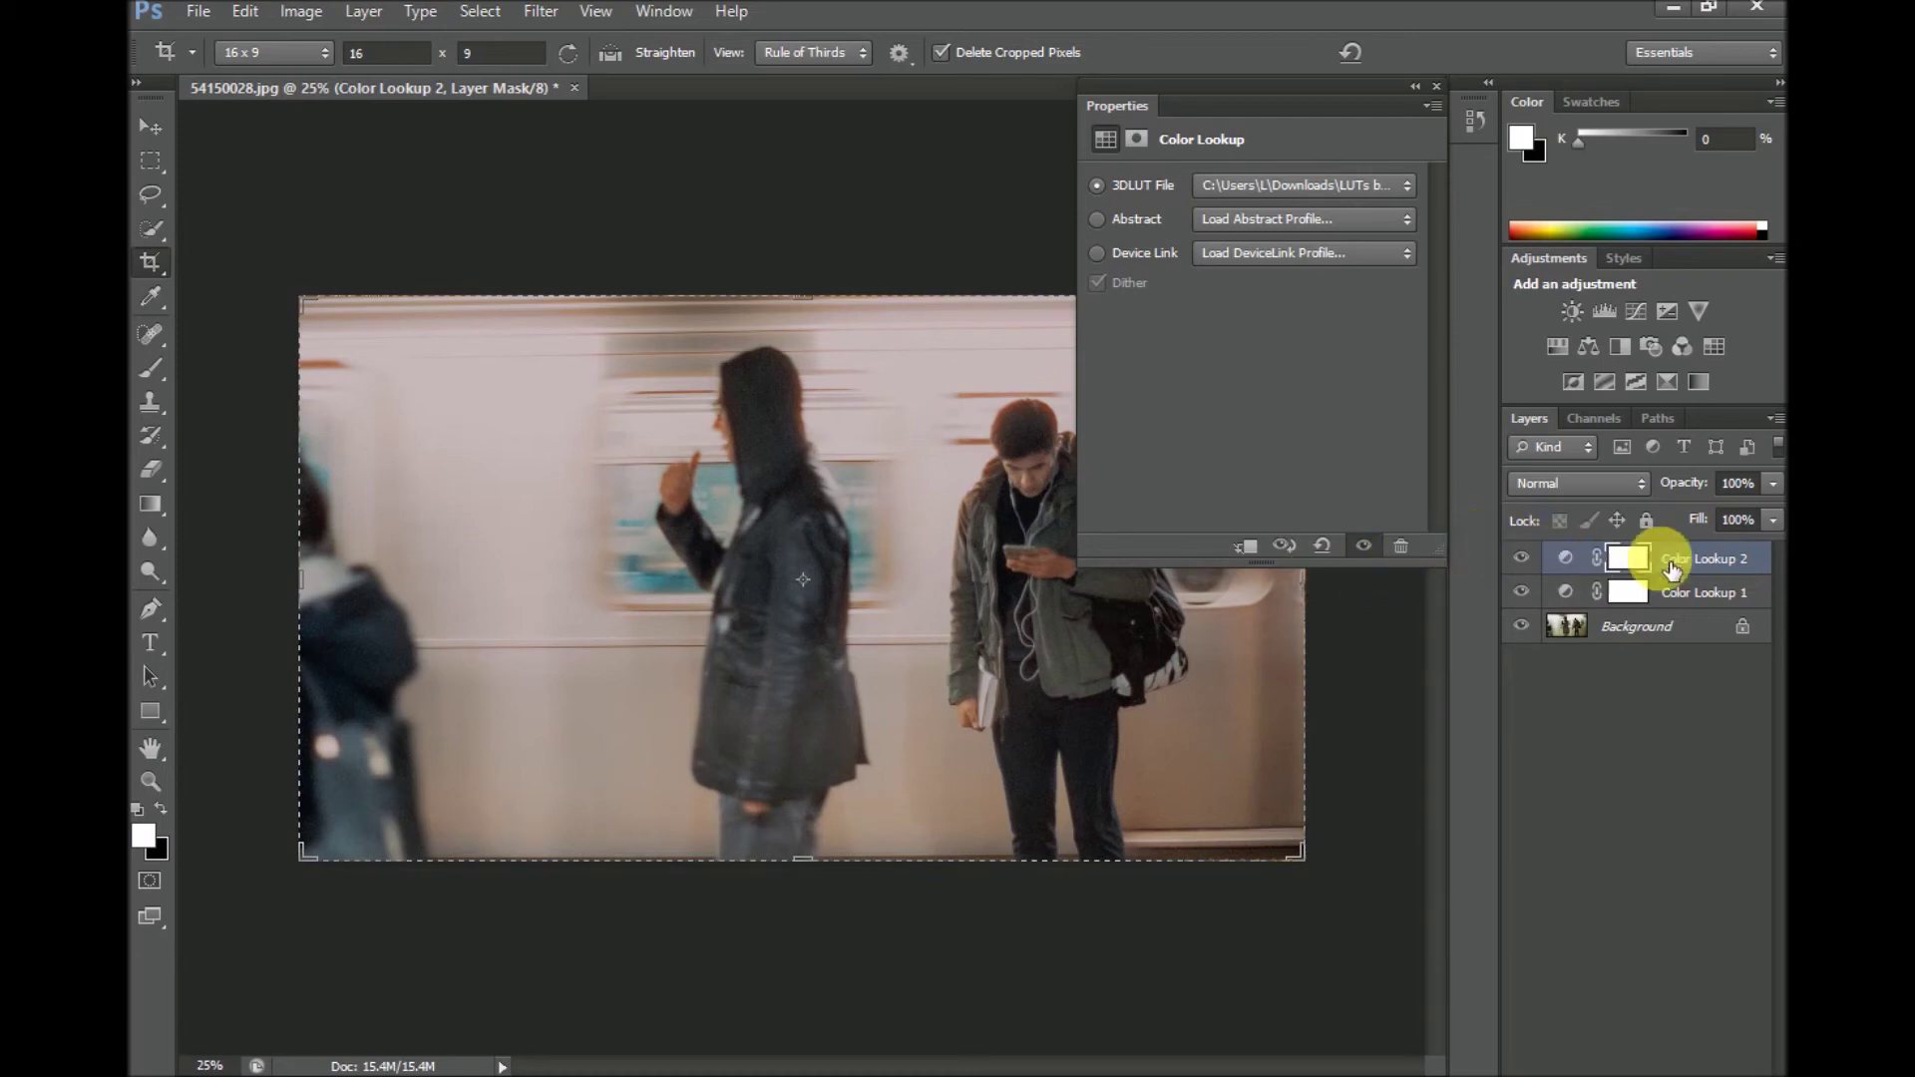
Set the opacity of the Color Lookup 1 layer to 34%.
{"action": "left_click", "coordinate": [1740, 589]}
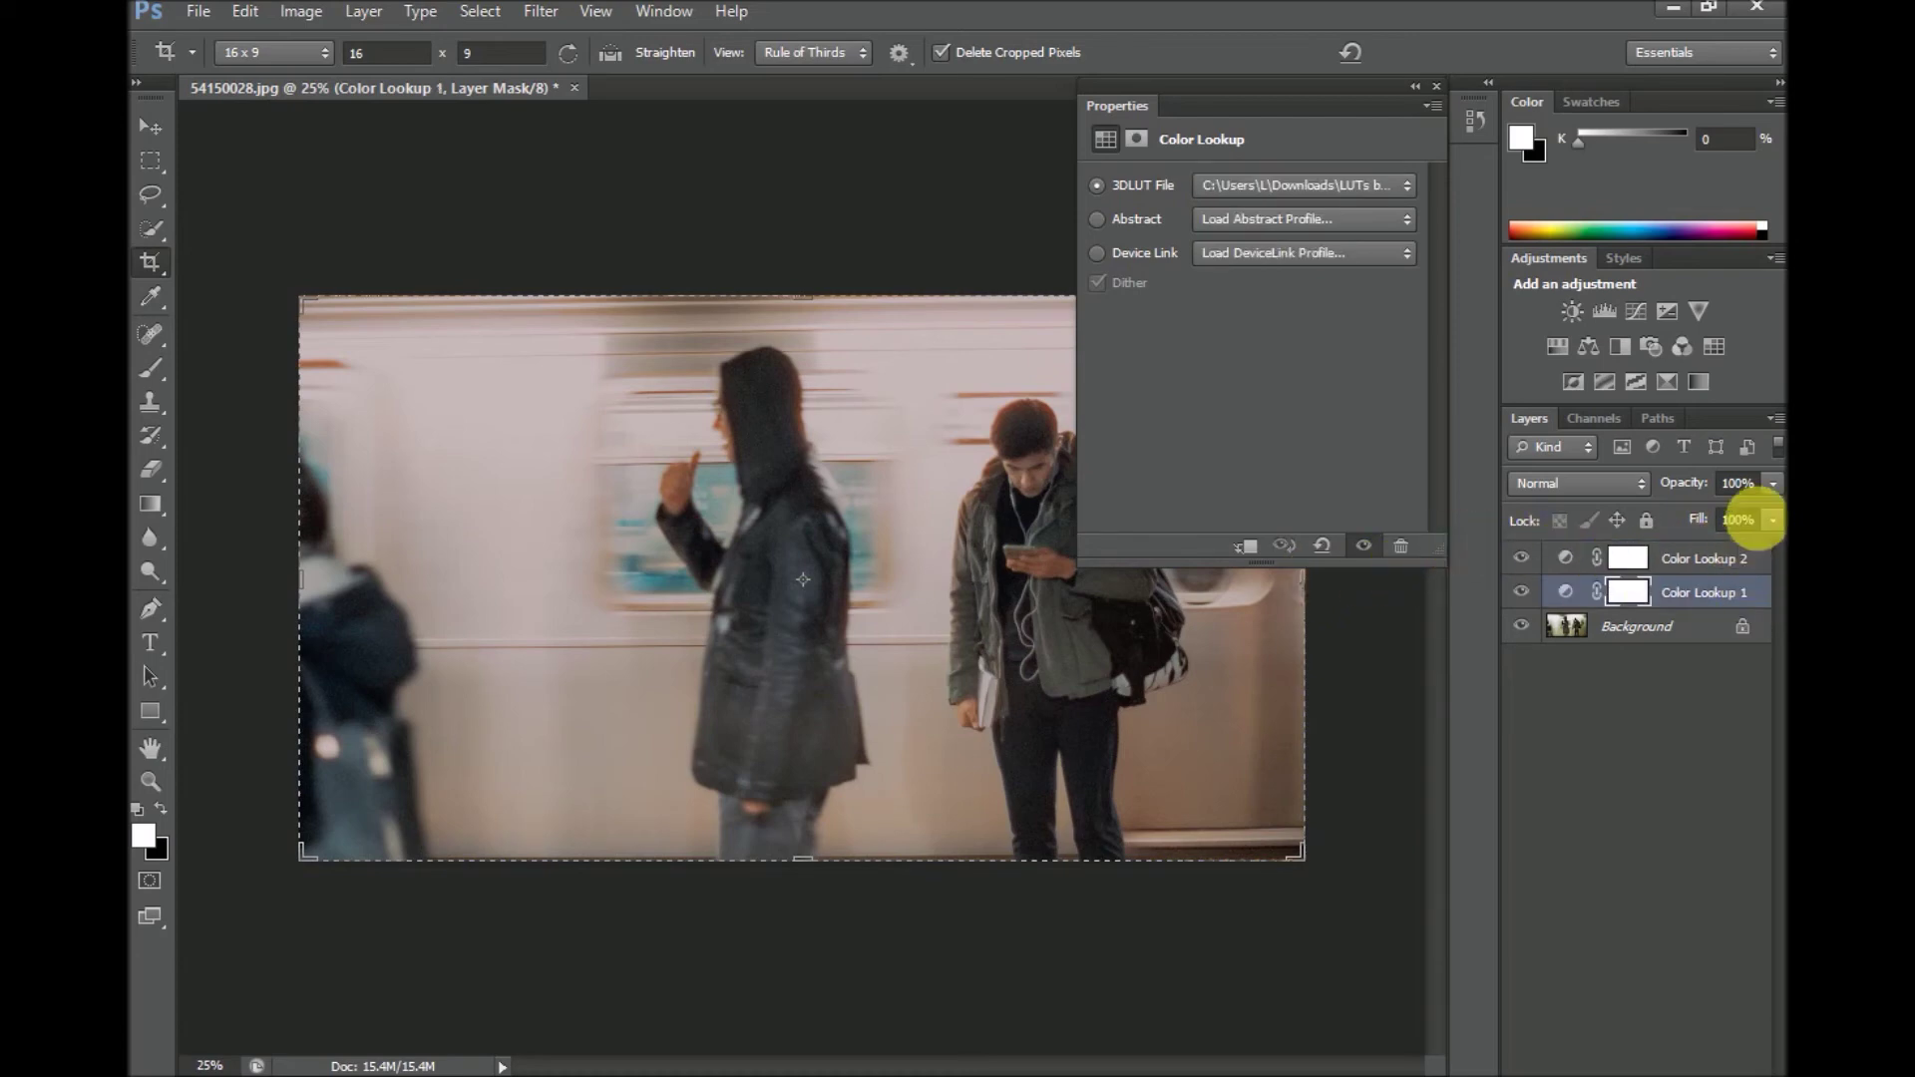
{"action": "left_click", "coordinate": [1761, 483]}
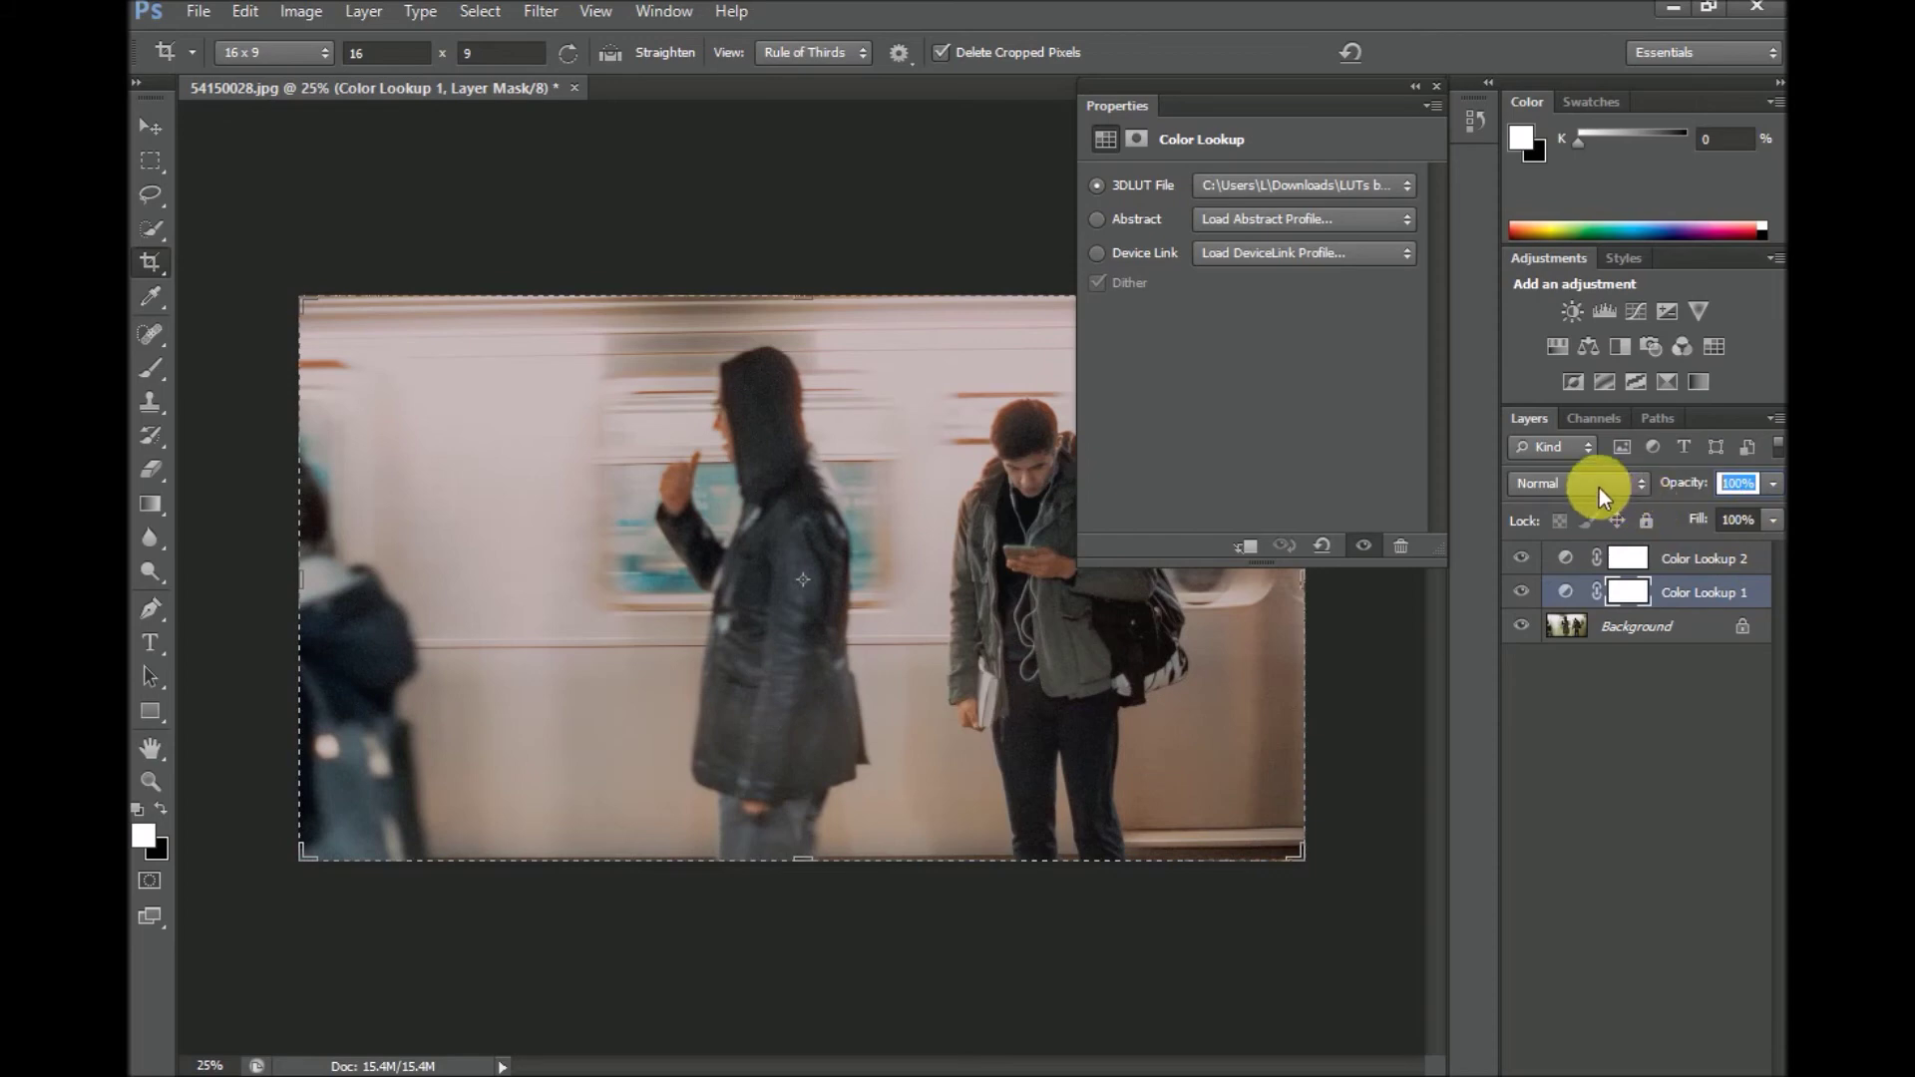
{"action": "type", "text": "89"}
{"action": "key", "text": "BackSpace"}
{"action": "key", "text": "BackSpace"}
{"action": "type", "text": "34"}
{"action": "key", "text": "Return"}
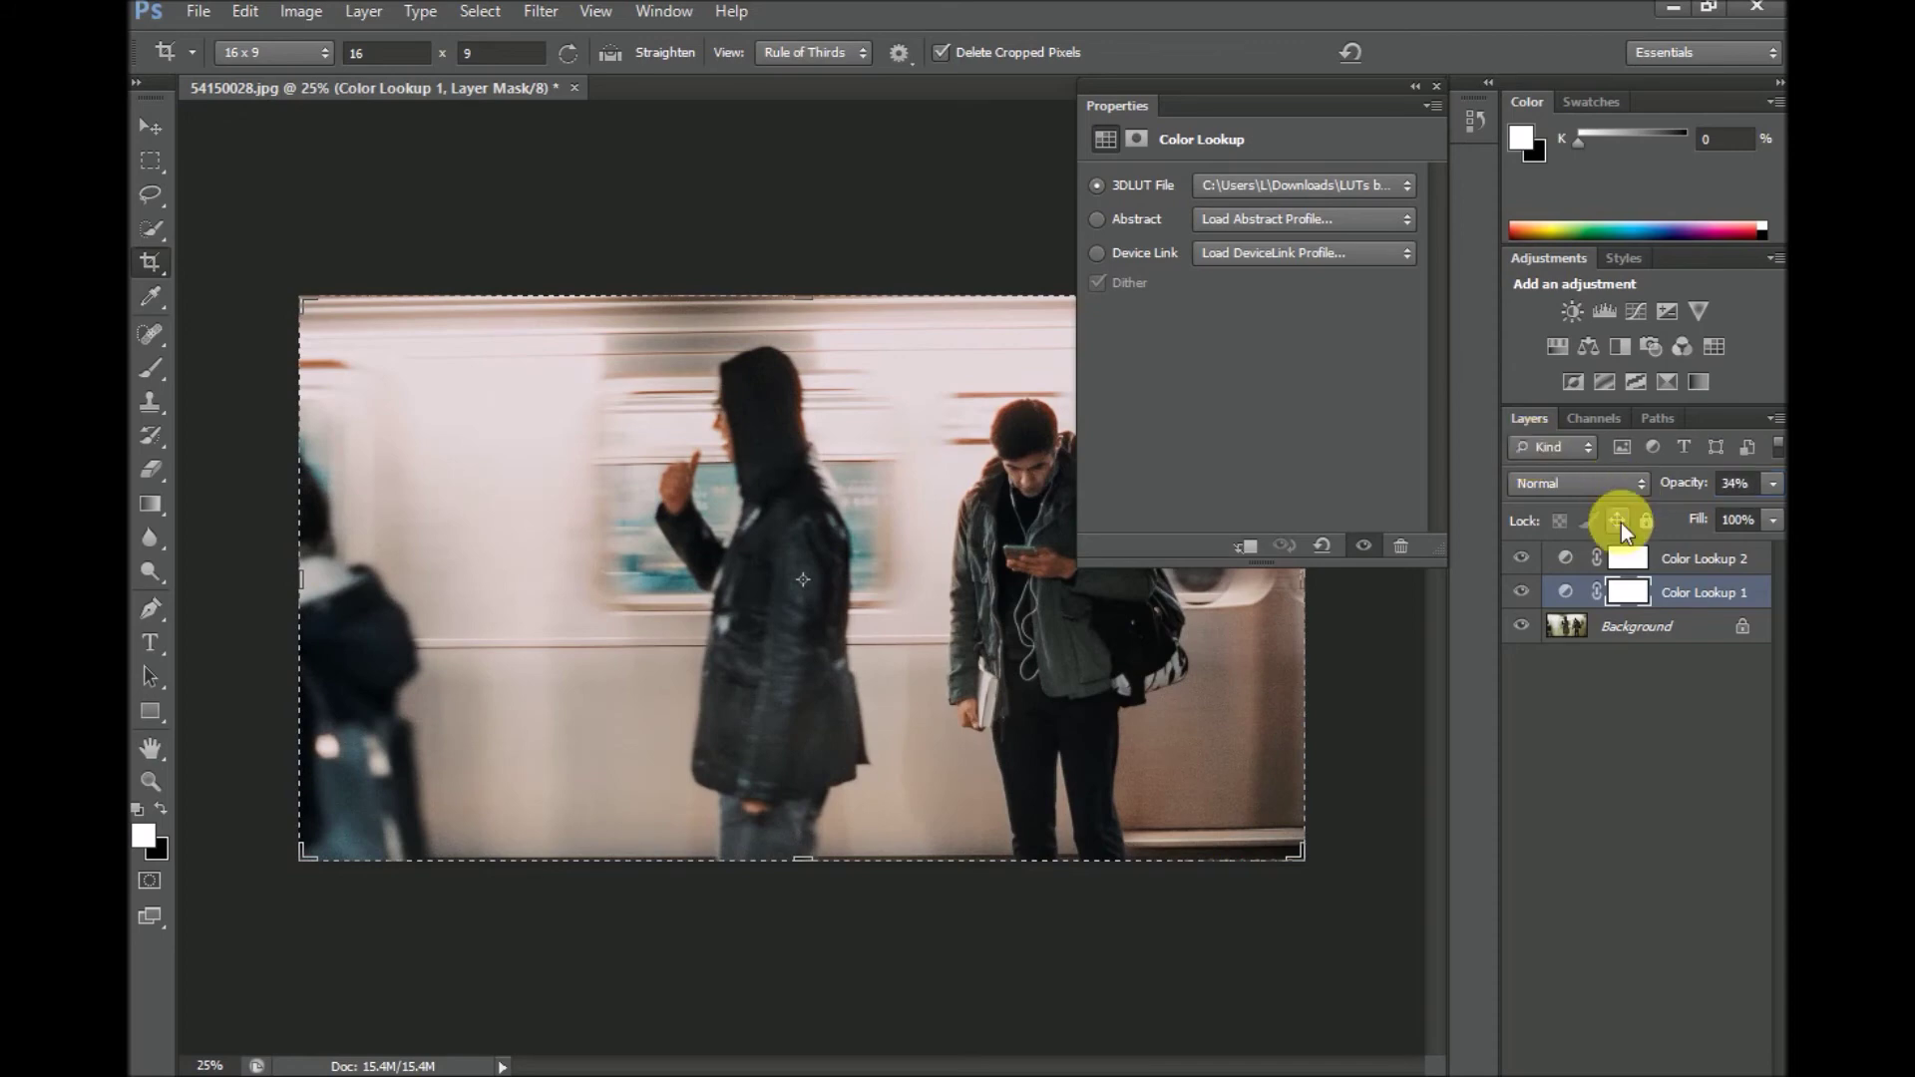
Set the opacity of the Color Lookup 2 layer to 89%.
{"action": "left_click", "coordinate": [1708, 559]}
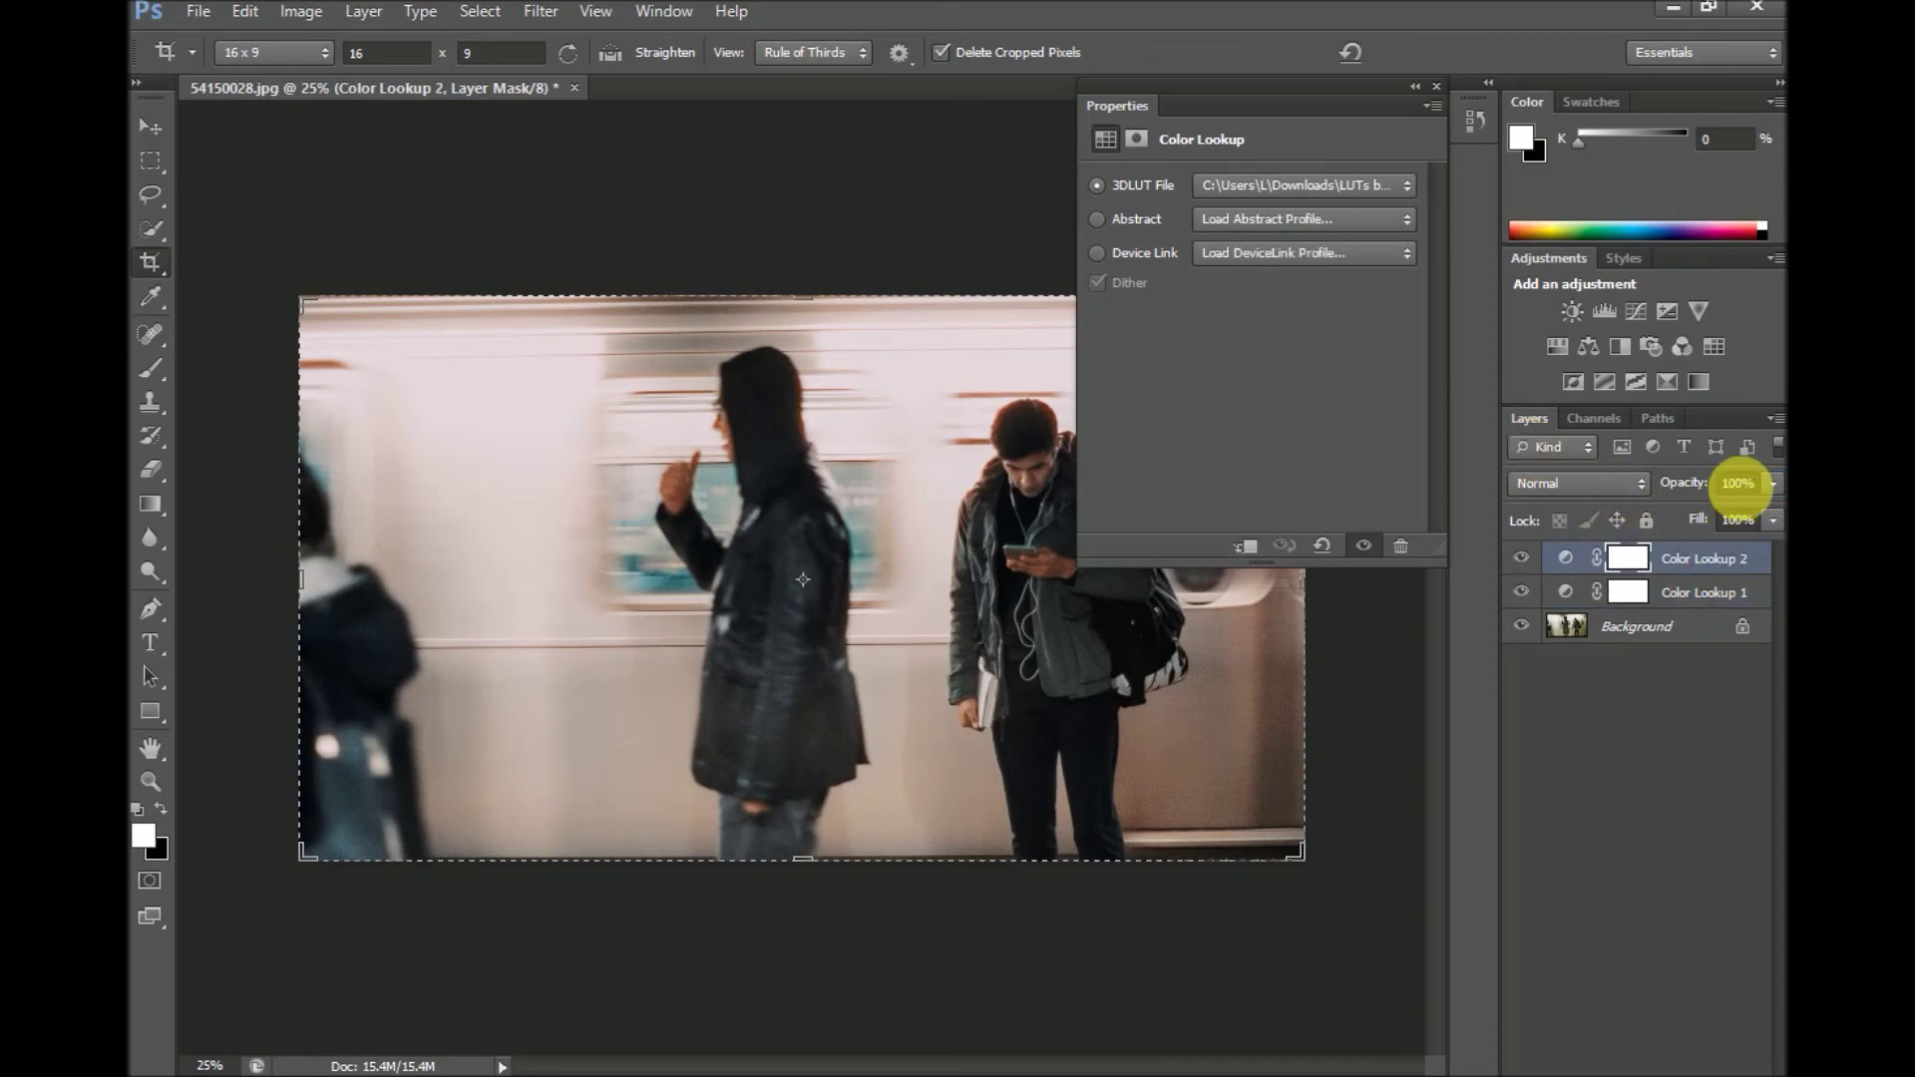
{"action": "left_click", "coordinate": [1741, 484]}
{"action": "type", "text": "89"}
{"action": "key", "text": "Return"}
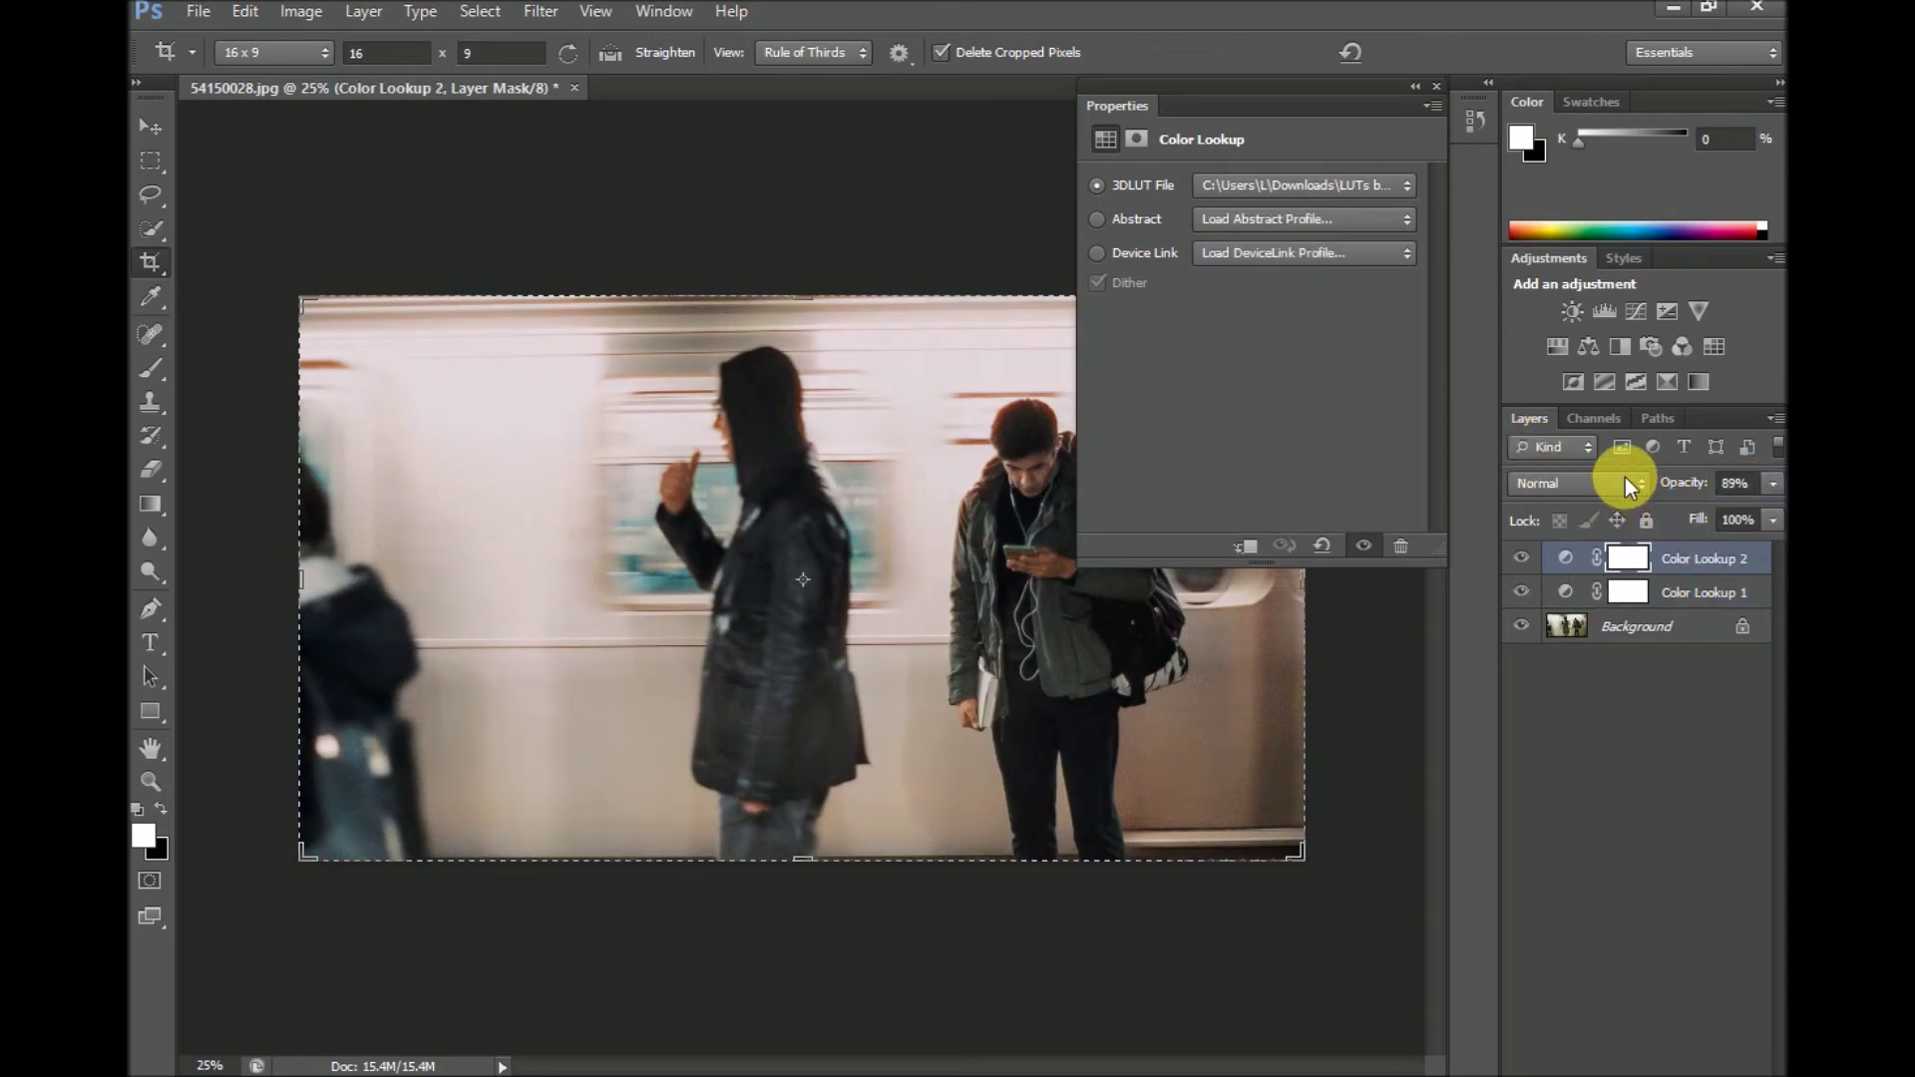
Close the adjustment properties and compare the grade by toggling the visibility of Color Lookup 2 and Color Lookup 1, leaving both visible.
{"action": "left_click", "coordinate": [1435, 88]}
{"action": "left_click", "coordinate": [1525, 559]}
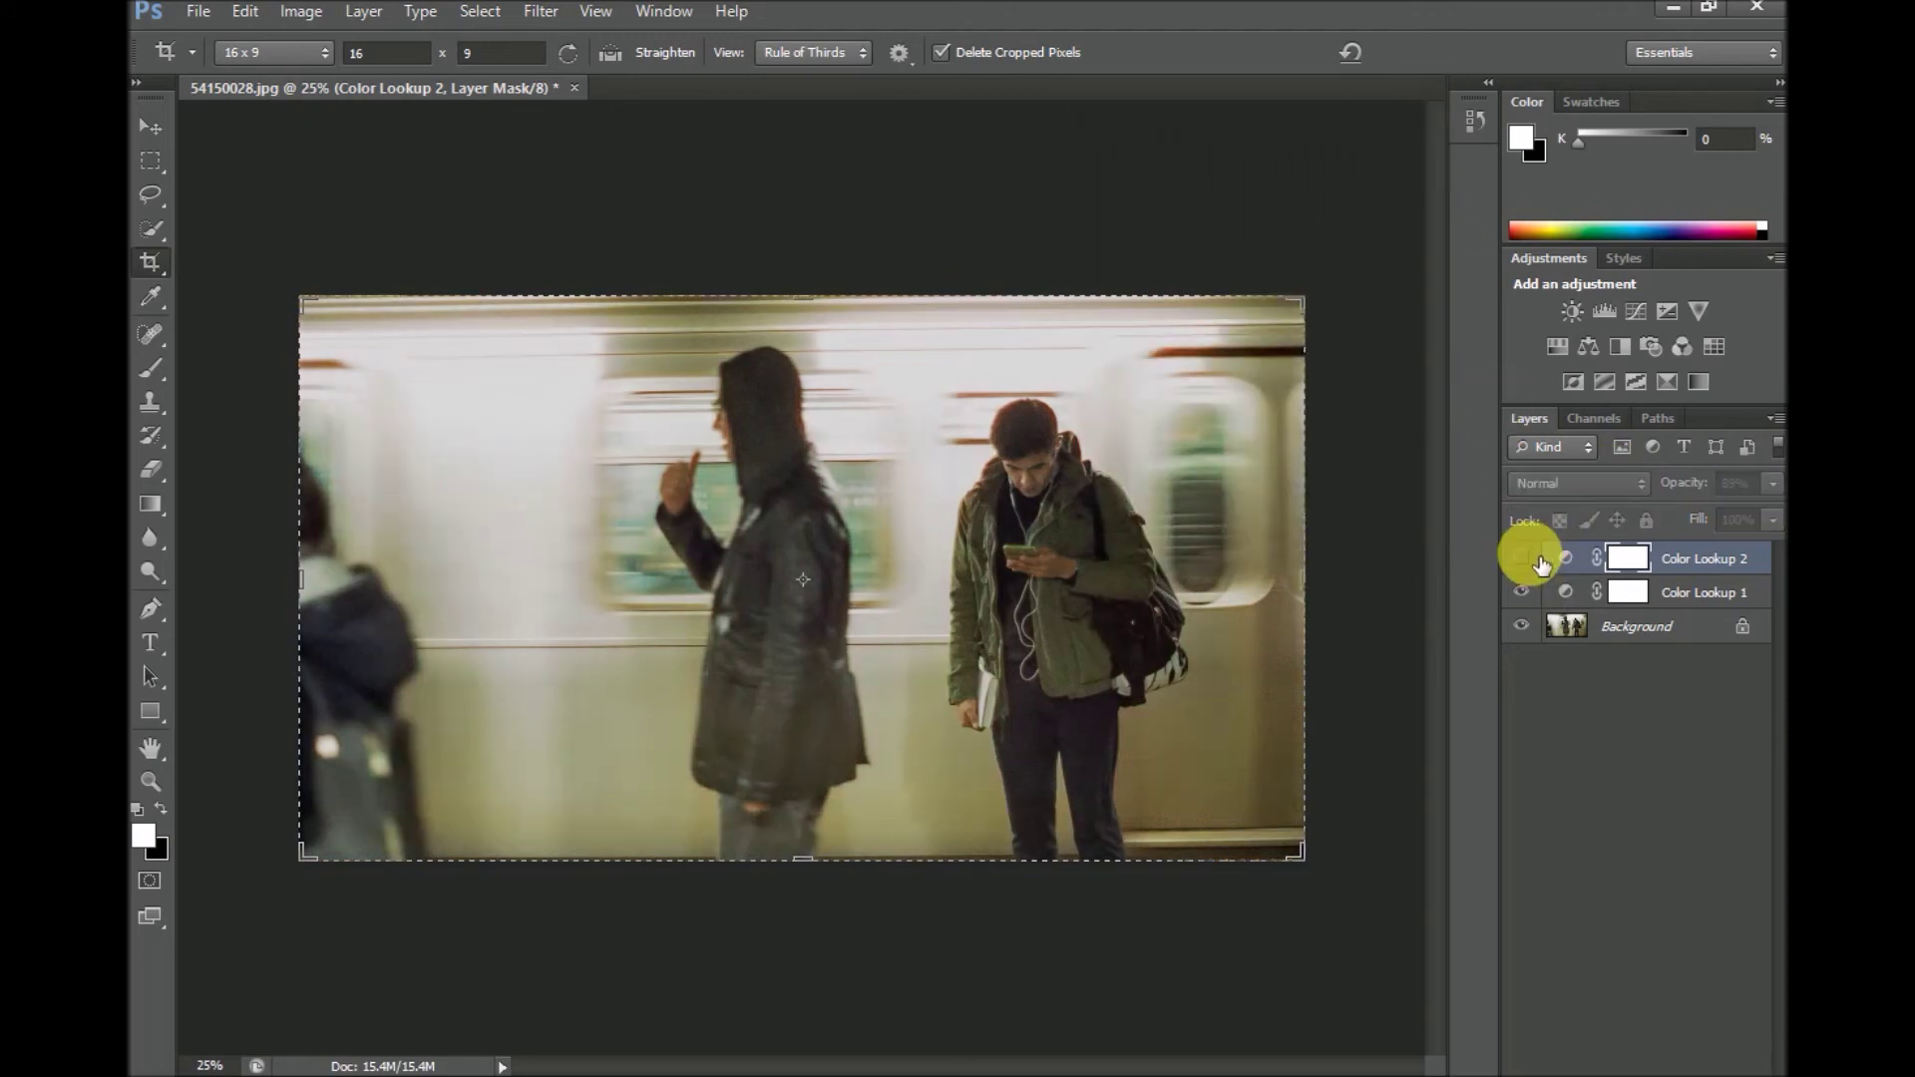
{"action": "left_click", "coordinate": [1524, 559]}
{"action": "left_click", "coordinate": [1524, 559]}
{"action": "left_click", "coordinate": [1531, 558]}
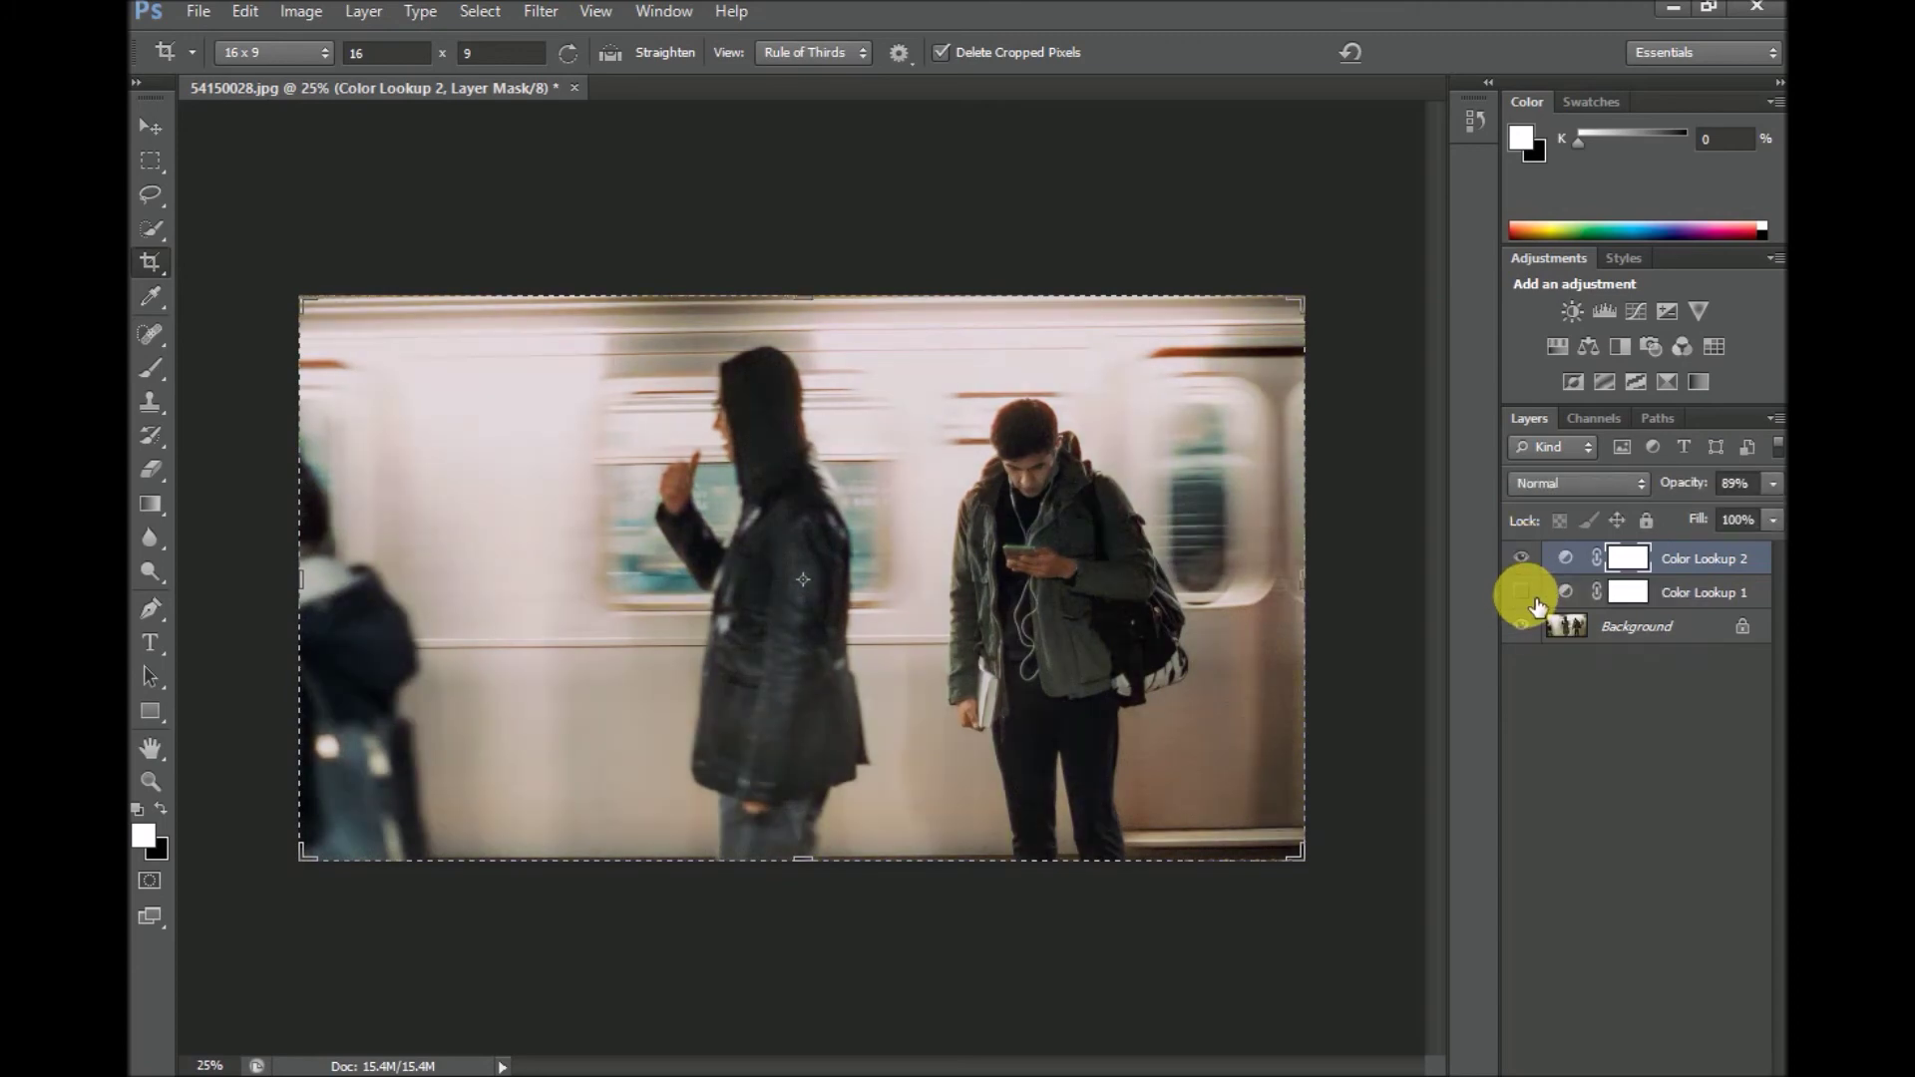
{"action": "left_click", "coordinate": [1523, 592]}
{"action": "left_click", "coordinate": [1535, 599]}
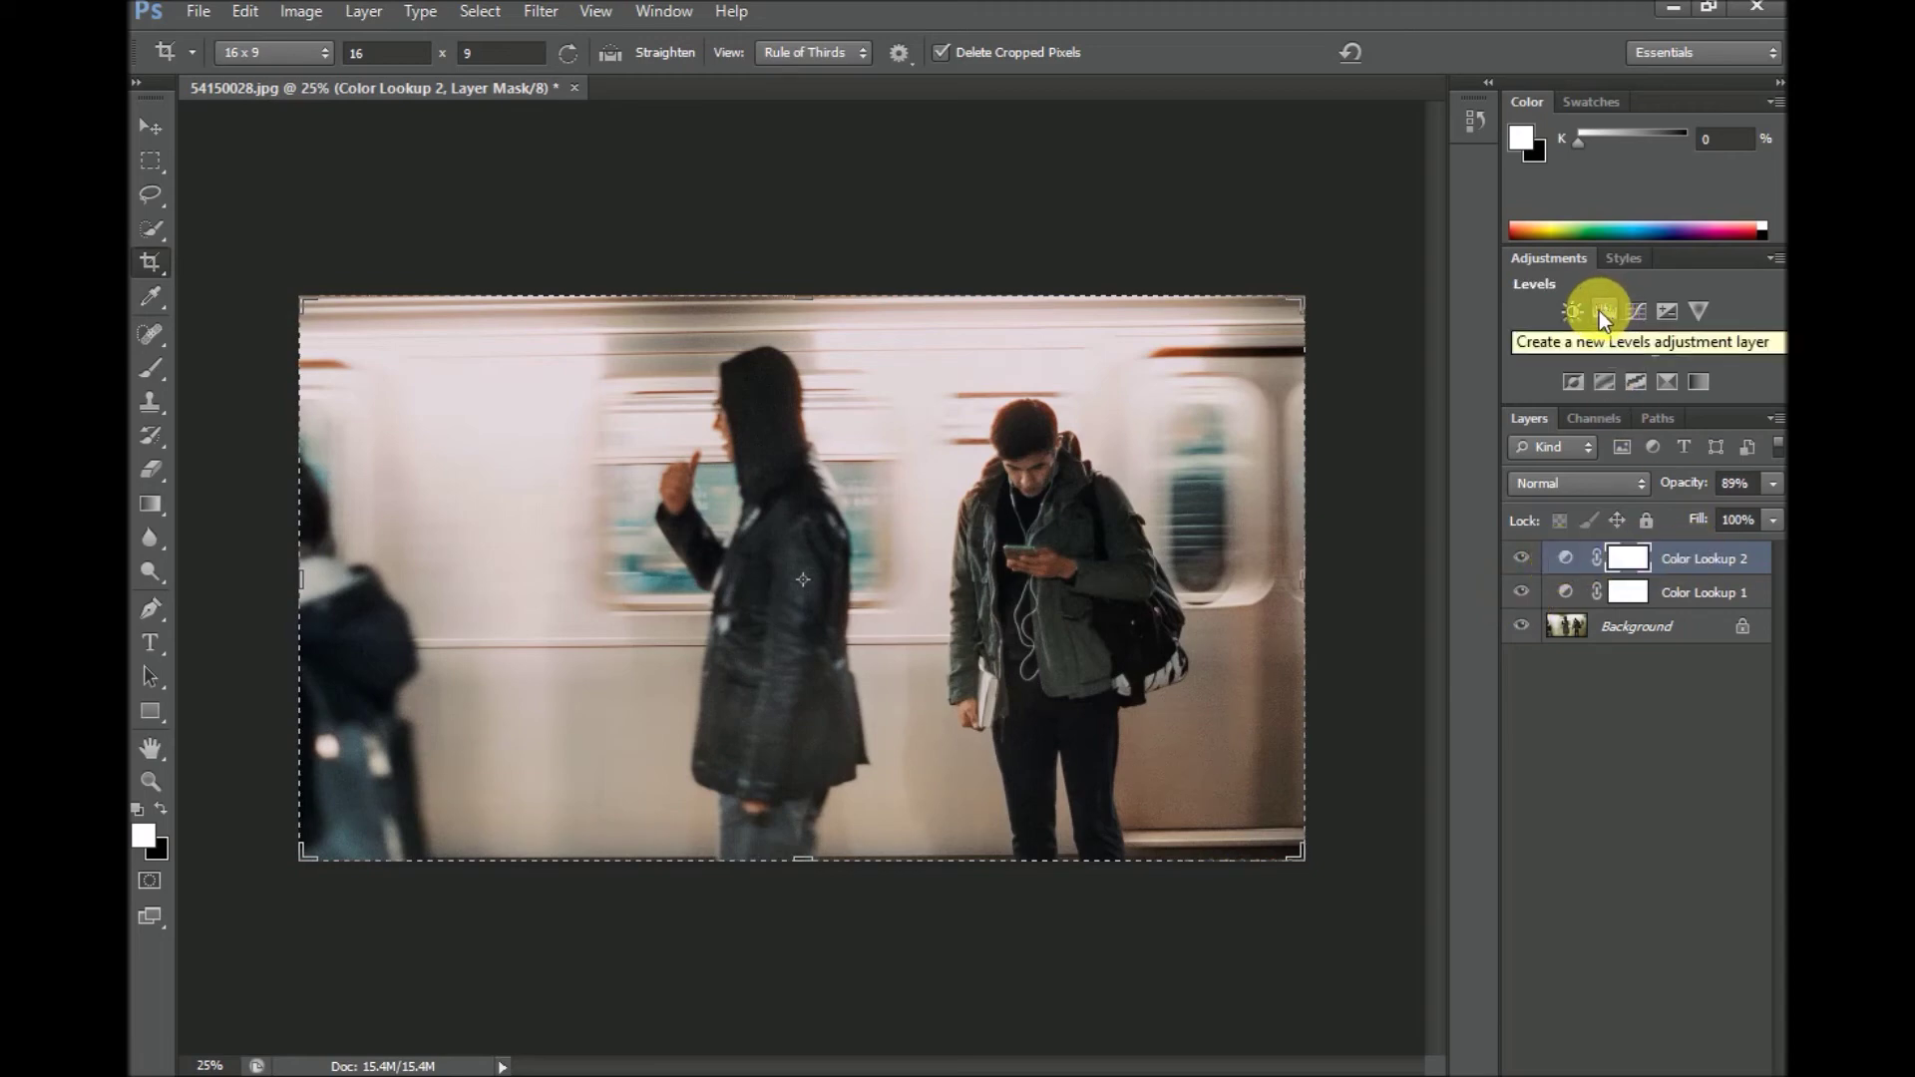
Flatten the image and save it as JPEG 54150028 in New folder (2).
{"action": "left_click", "coordinate": [355, 12]}
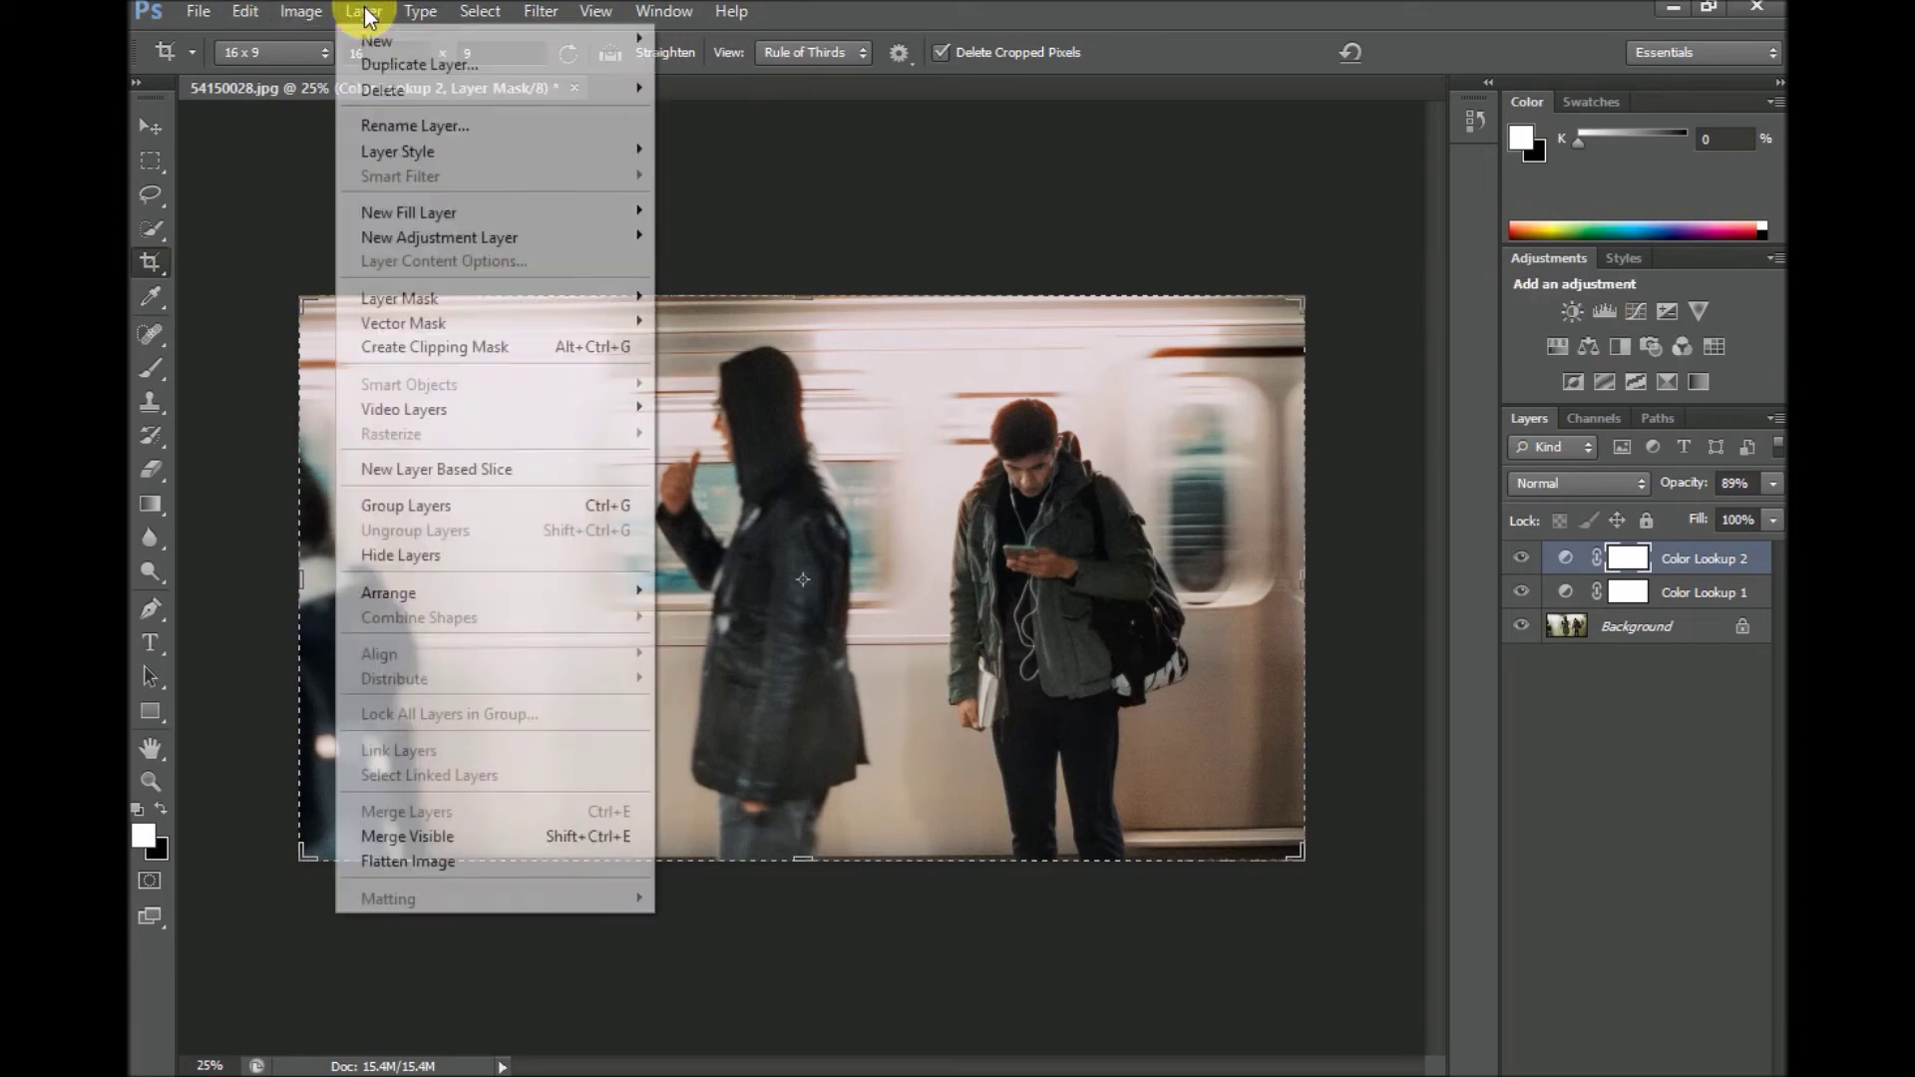
{"action": "left_click", "coordinate": [475, 860]}
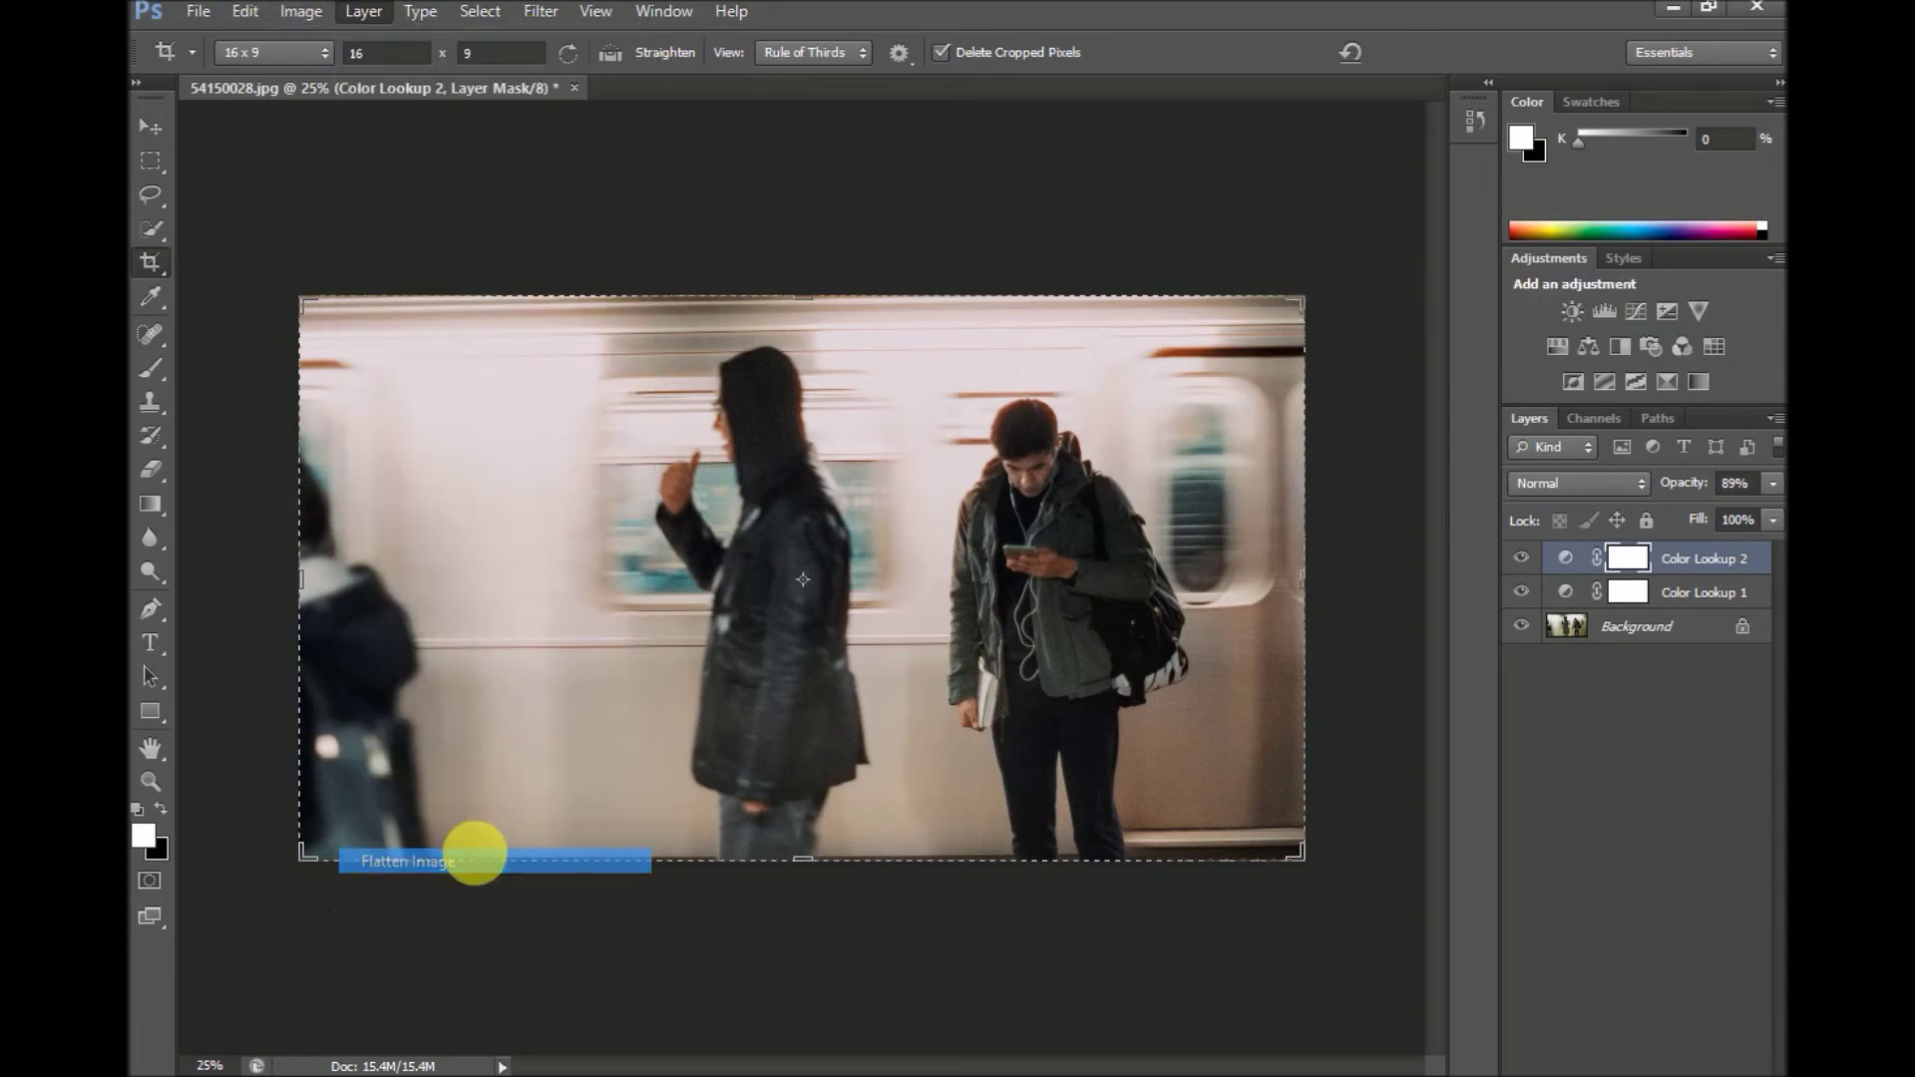
{"action": "left_click", "coordinate": [205, 11]}
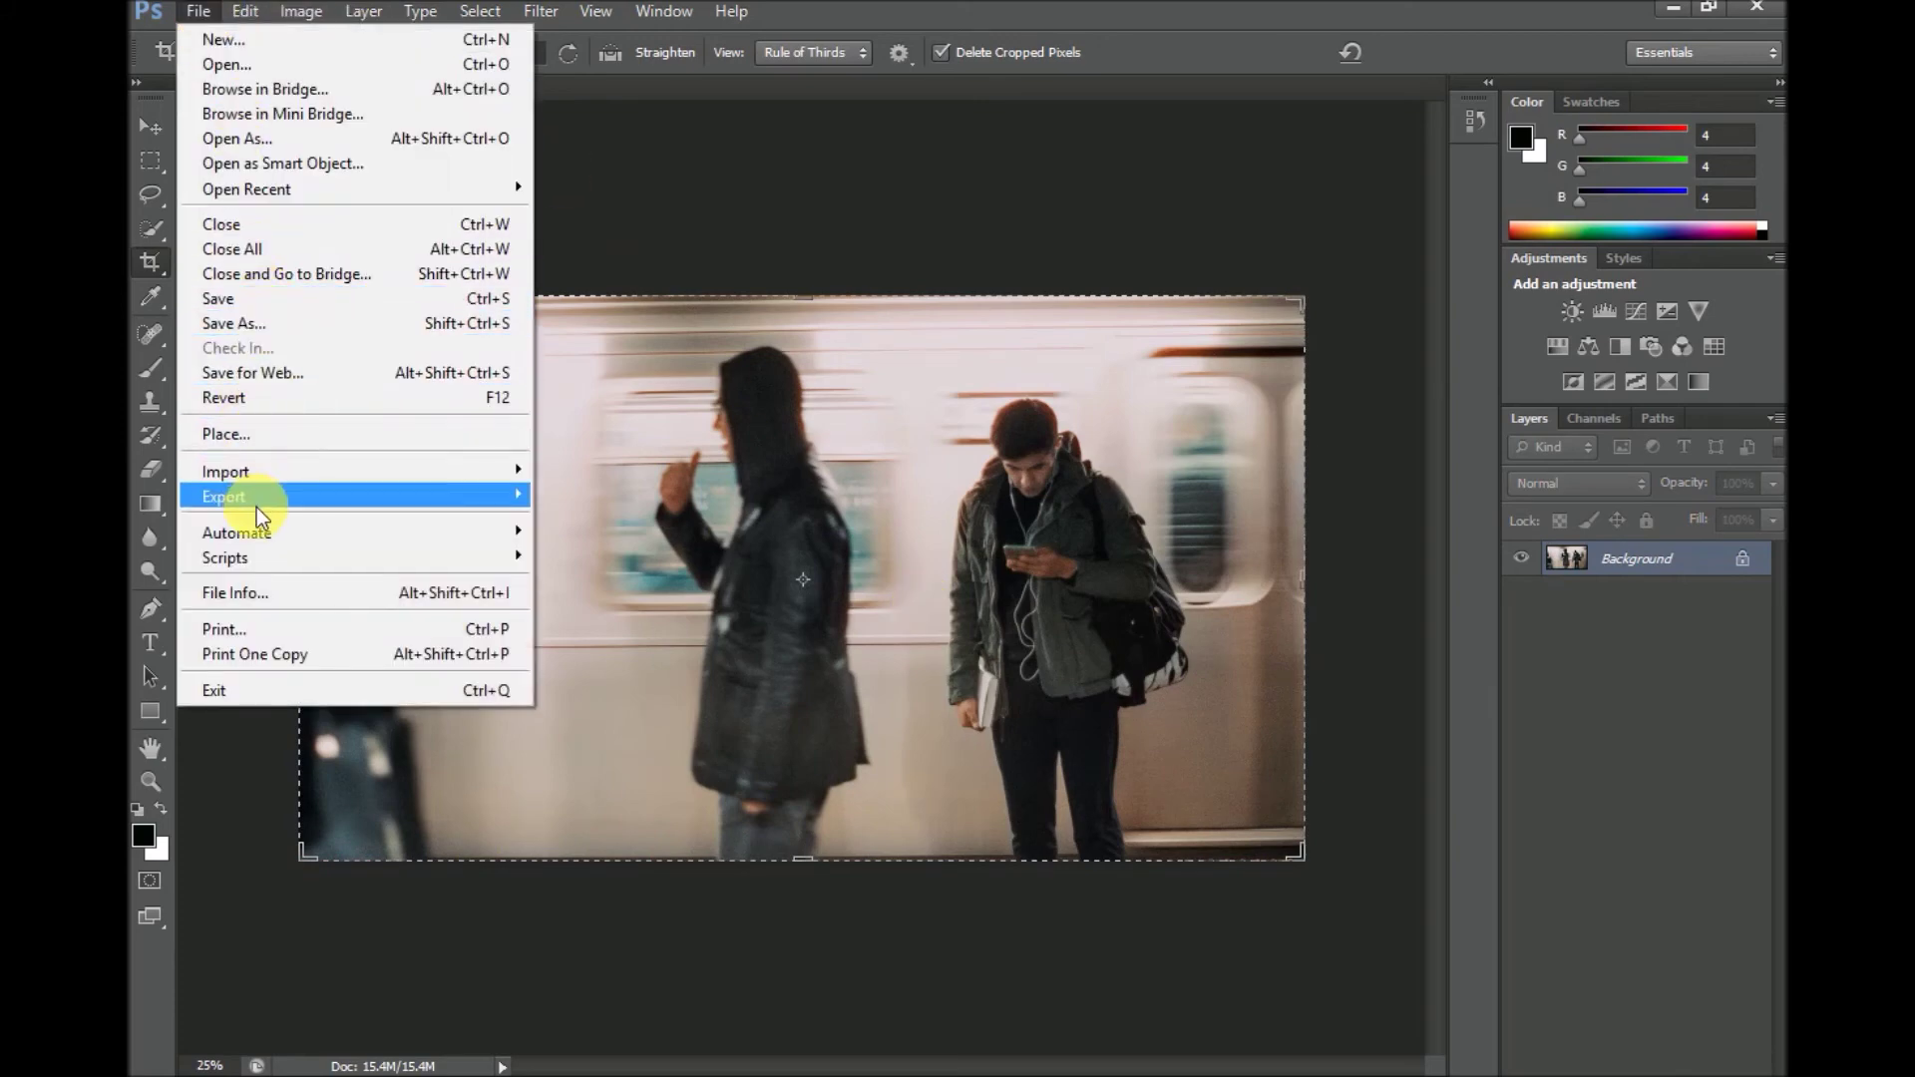
{"action": "mouse_move", "coordinate": [321, 494]}
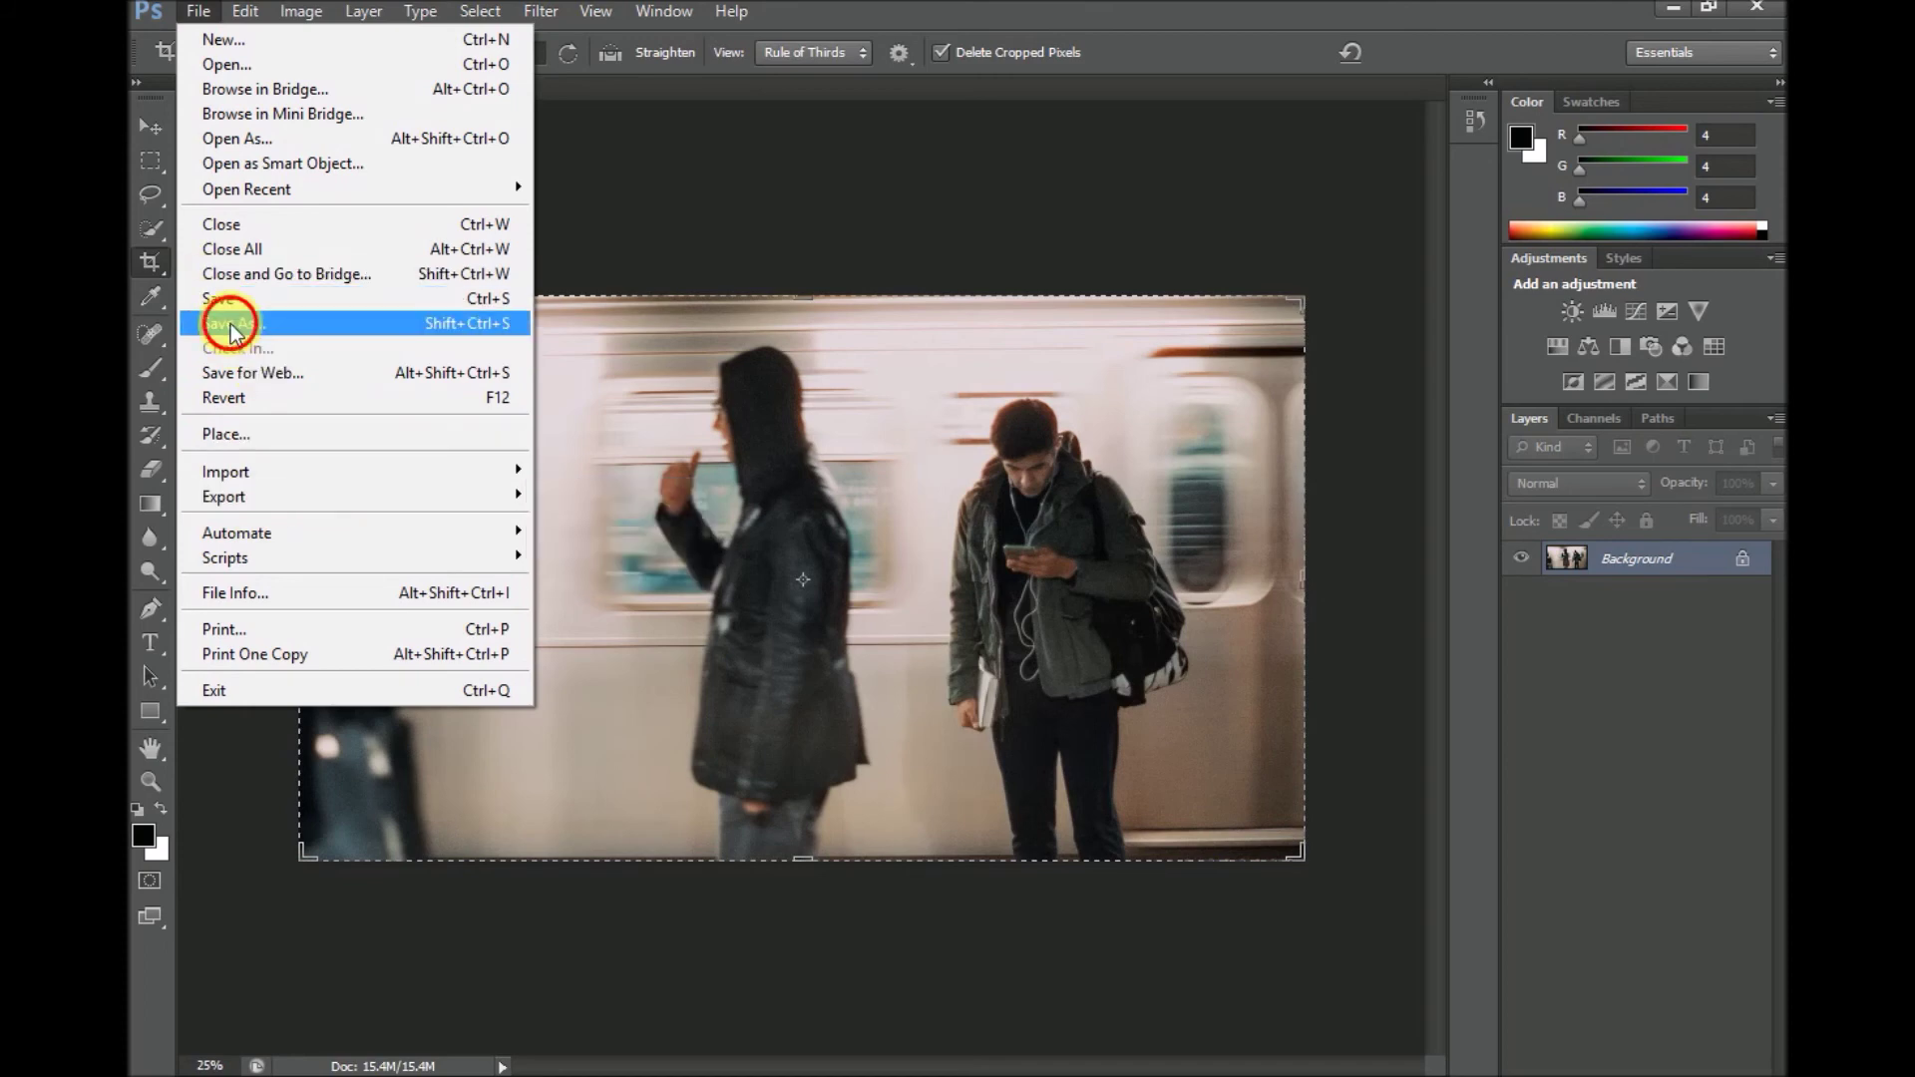
{"action": "left_click", "coordinate": [231, 323]}
{"action": "left_click", "coordinate": [1123, 201]}
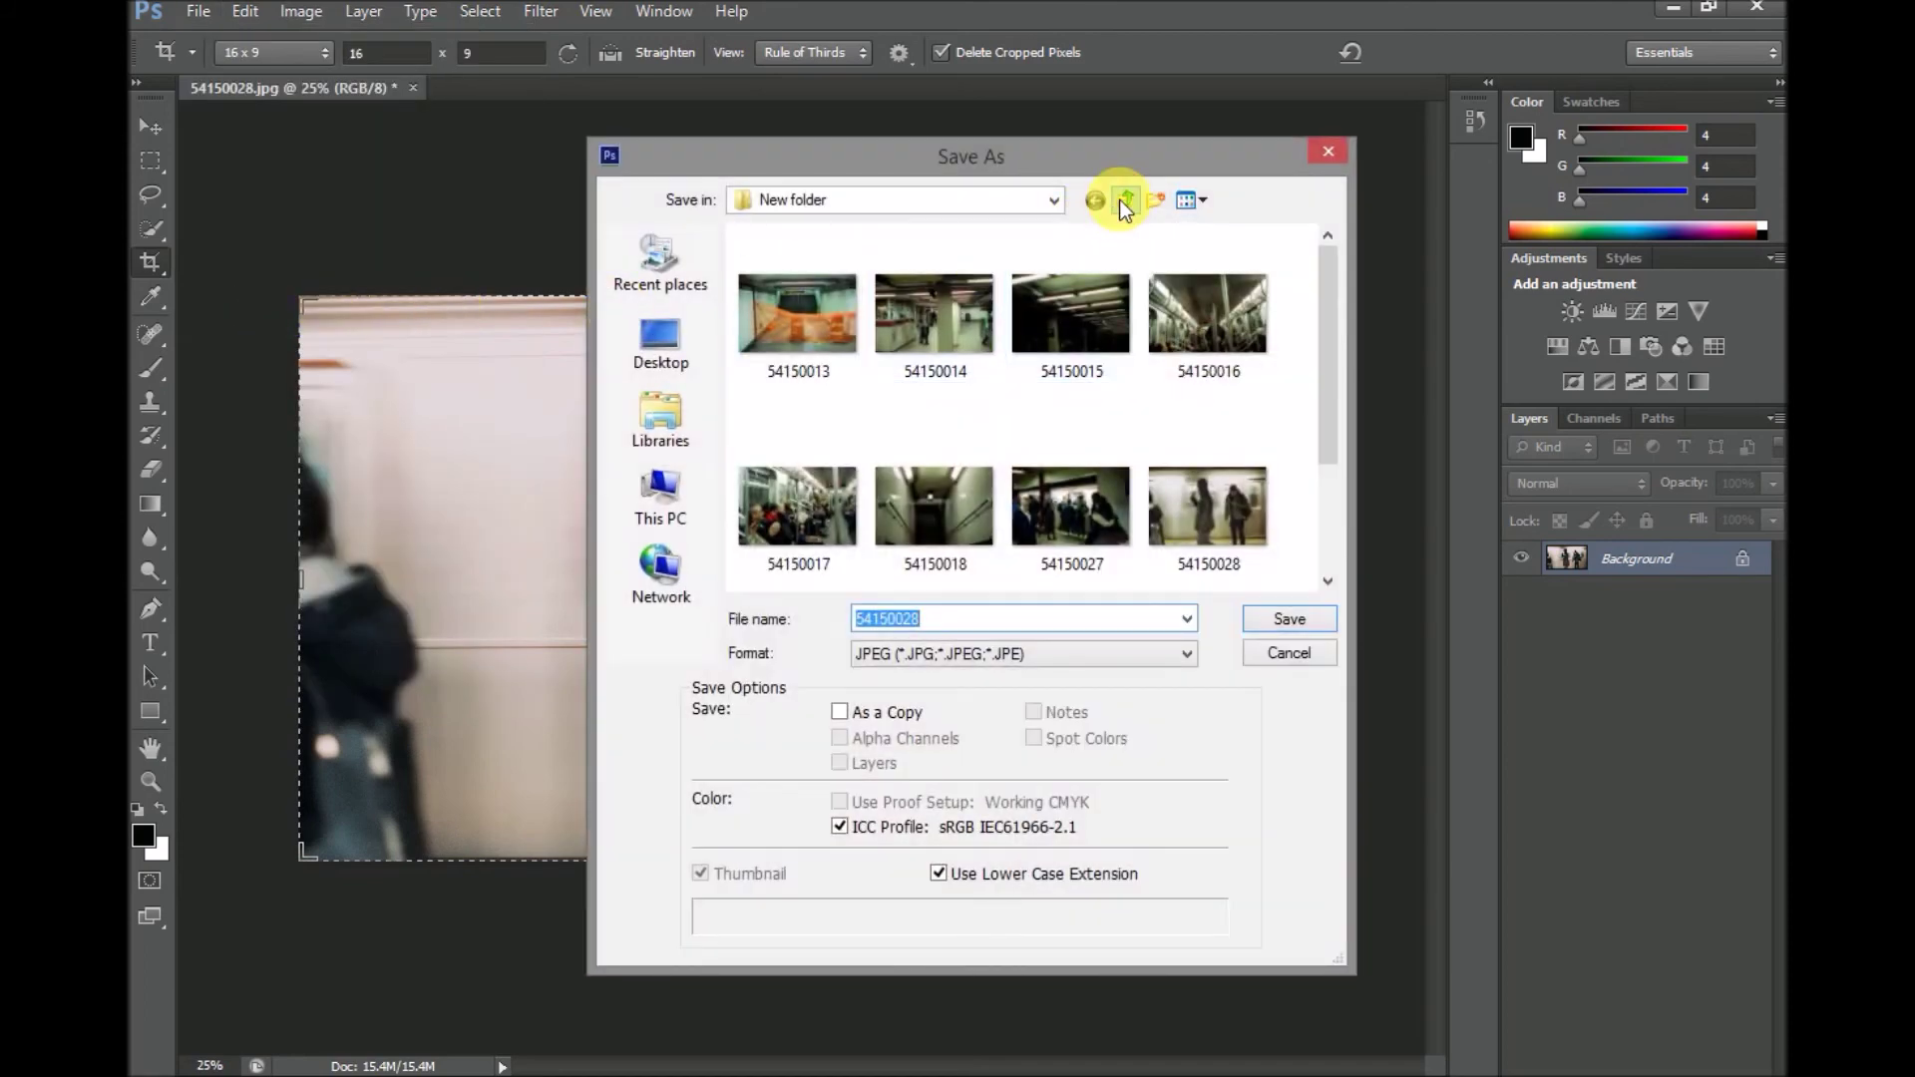
{"action": "double_click", "coordinate": [908, 288]}
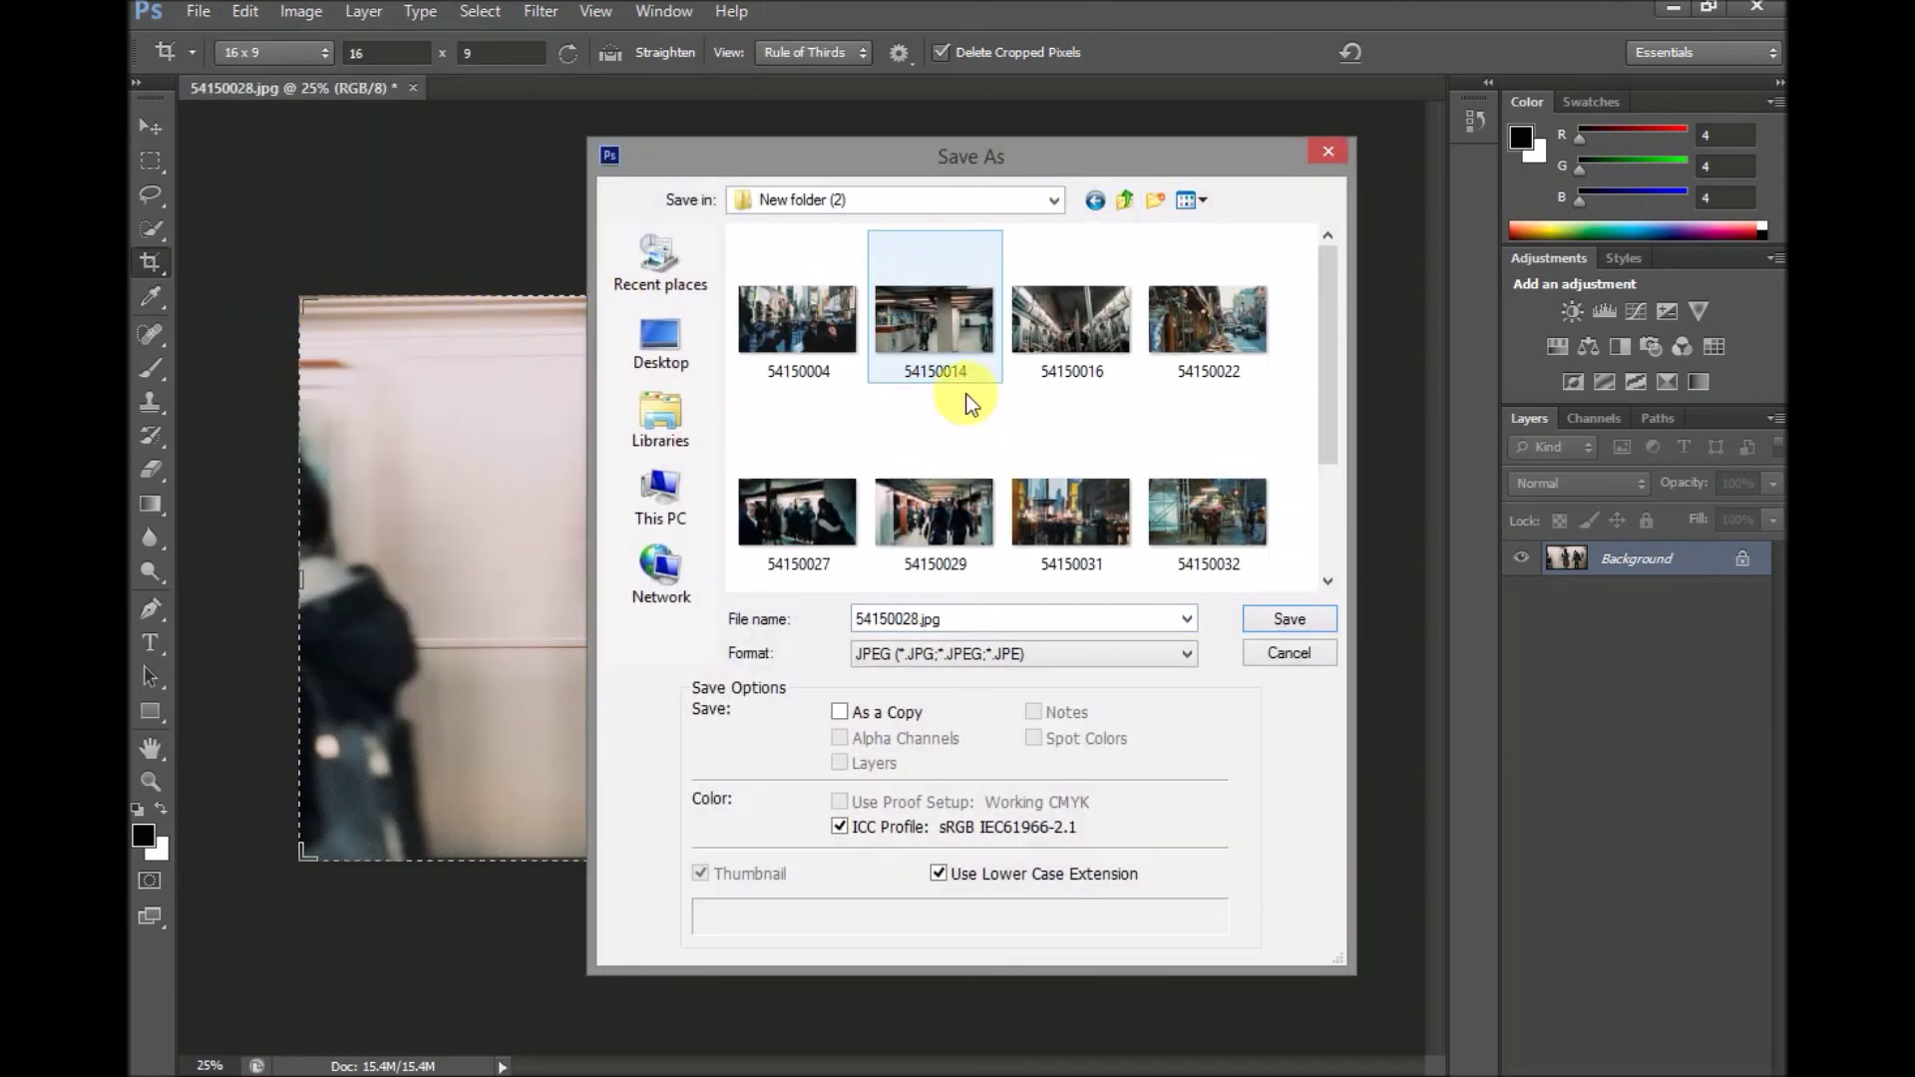
{"action": "left_click", "coordinate": [1297, 624]}
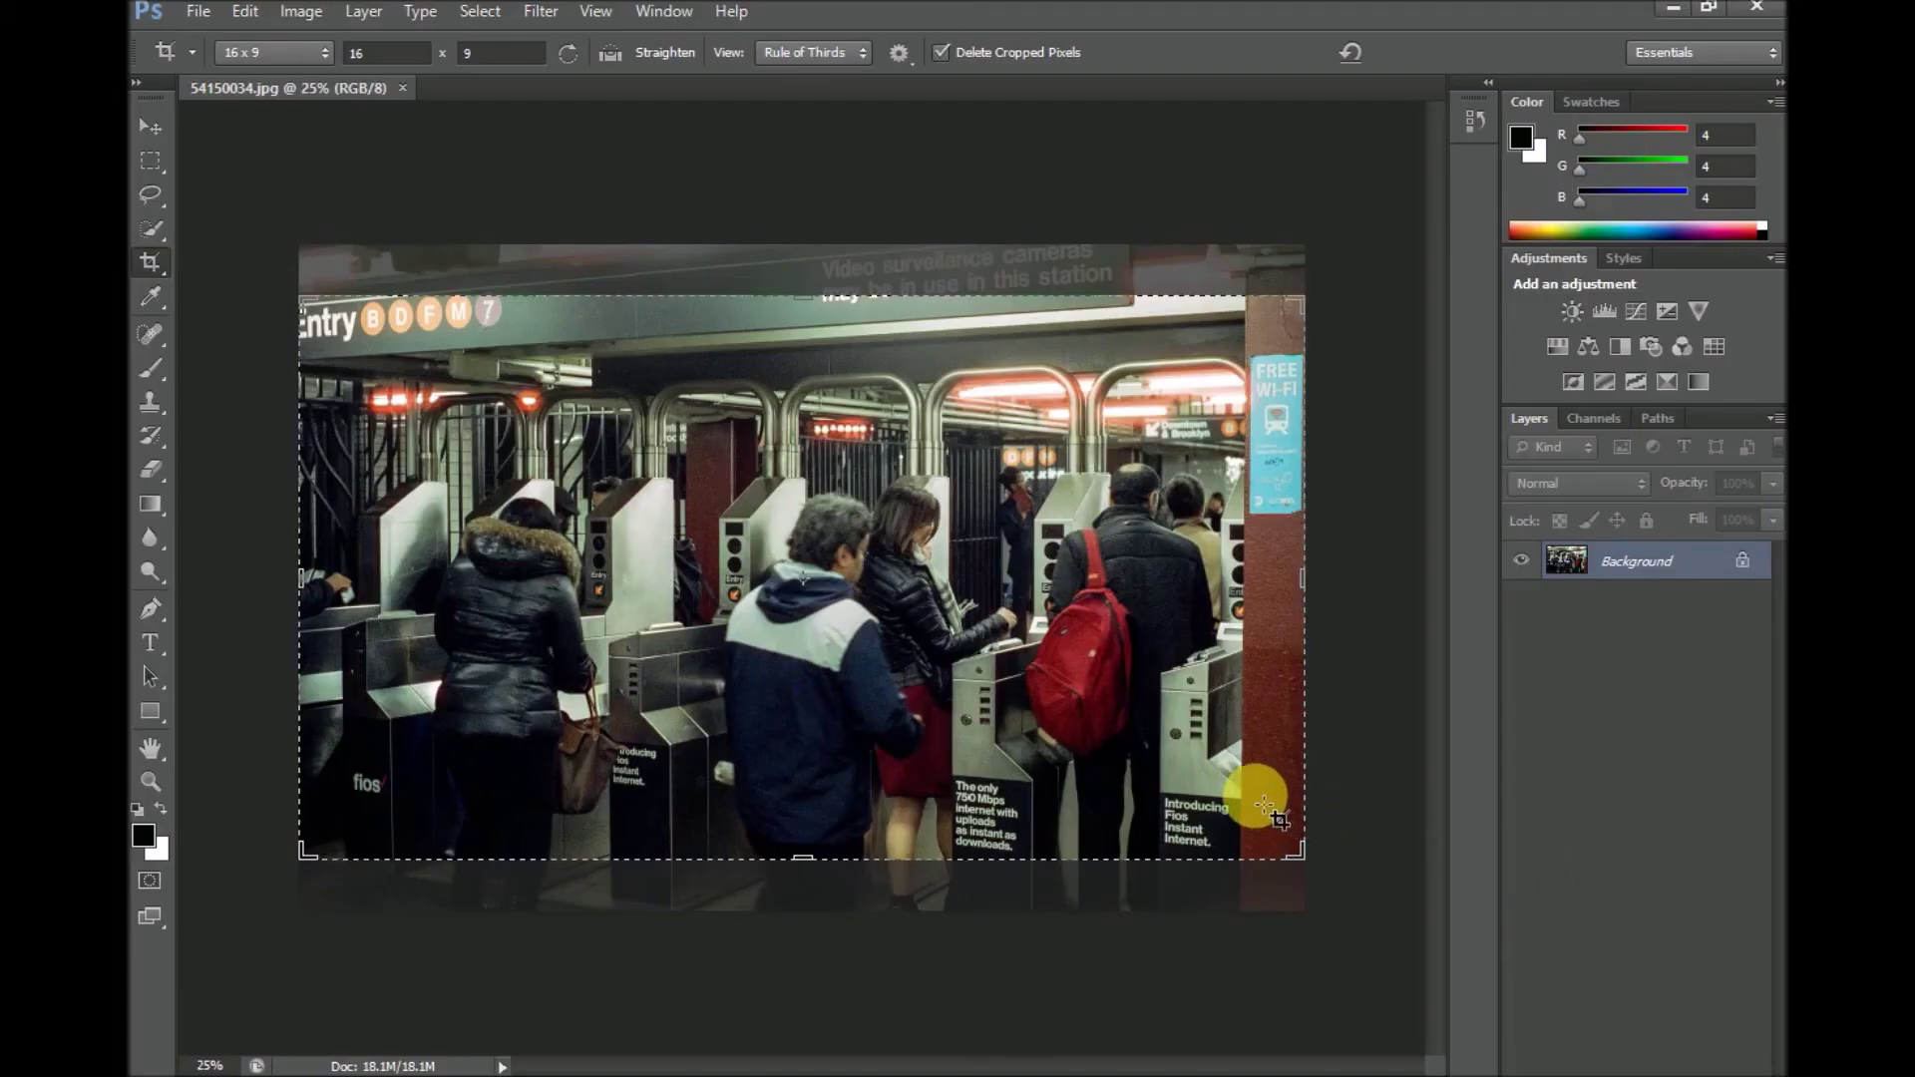
Crop photo 54150034 to the 16:9 frame.
{"action": "double_click", "coordinate": [1137, 733]}
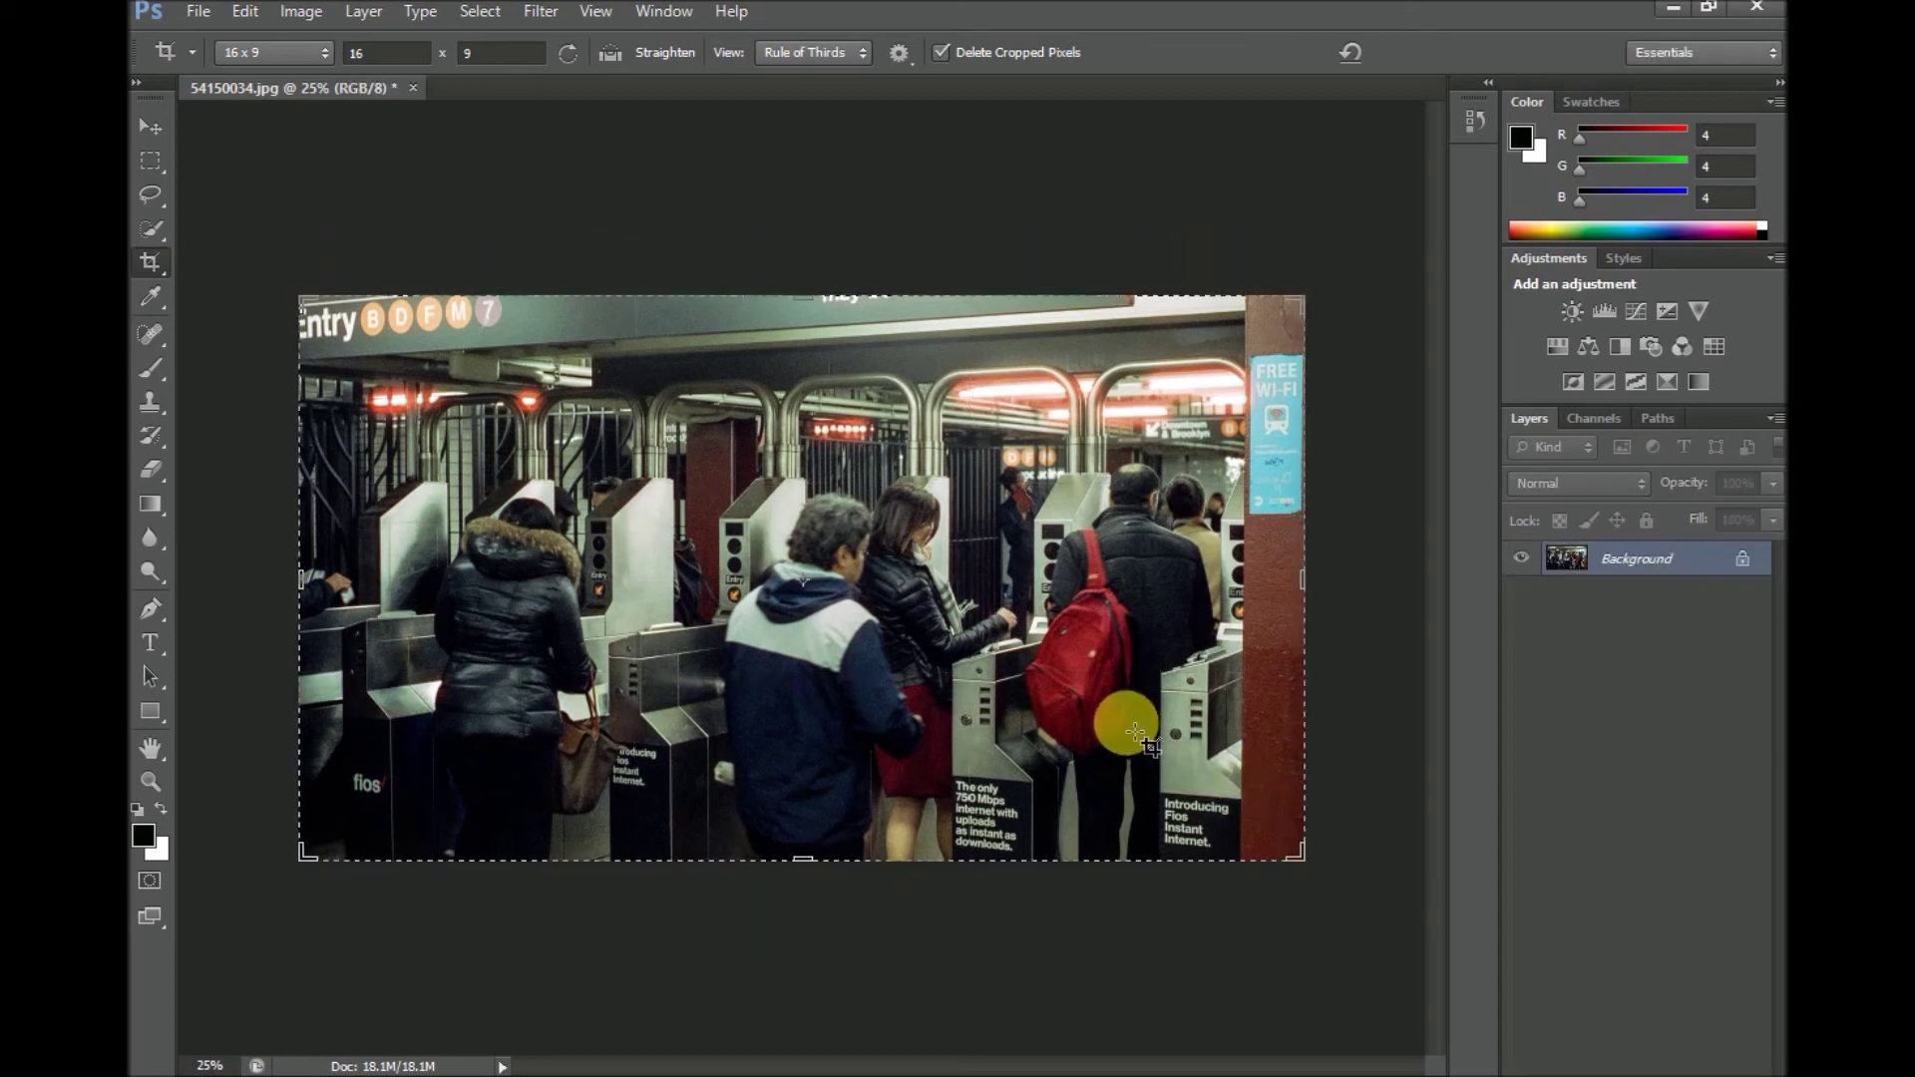
Add a Color Lookup adjustment layer and load the 3DL LUT U-BMDFILM-4K-ALEXA-LOG-C-LTL from the UTILITY folder BMDFilm 4K to Alexa Log-C.
{"action": "left_click", "coordinate": [1722, 360]}
{"action": "left_click", "coordinate": [1405, 184]}
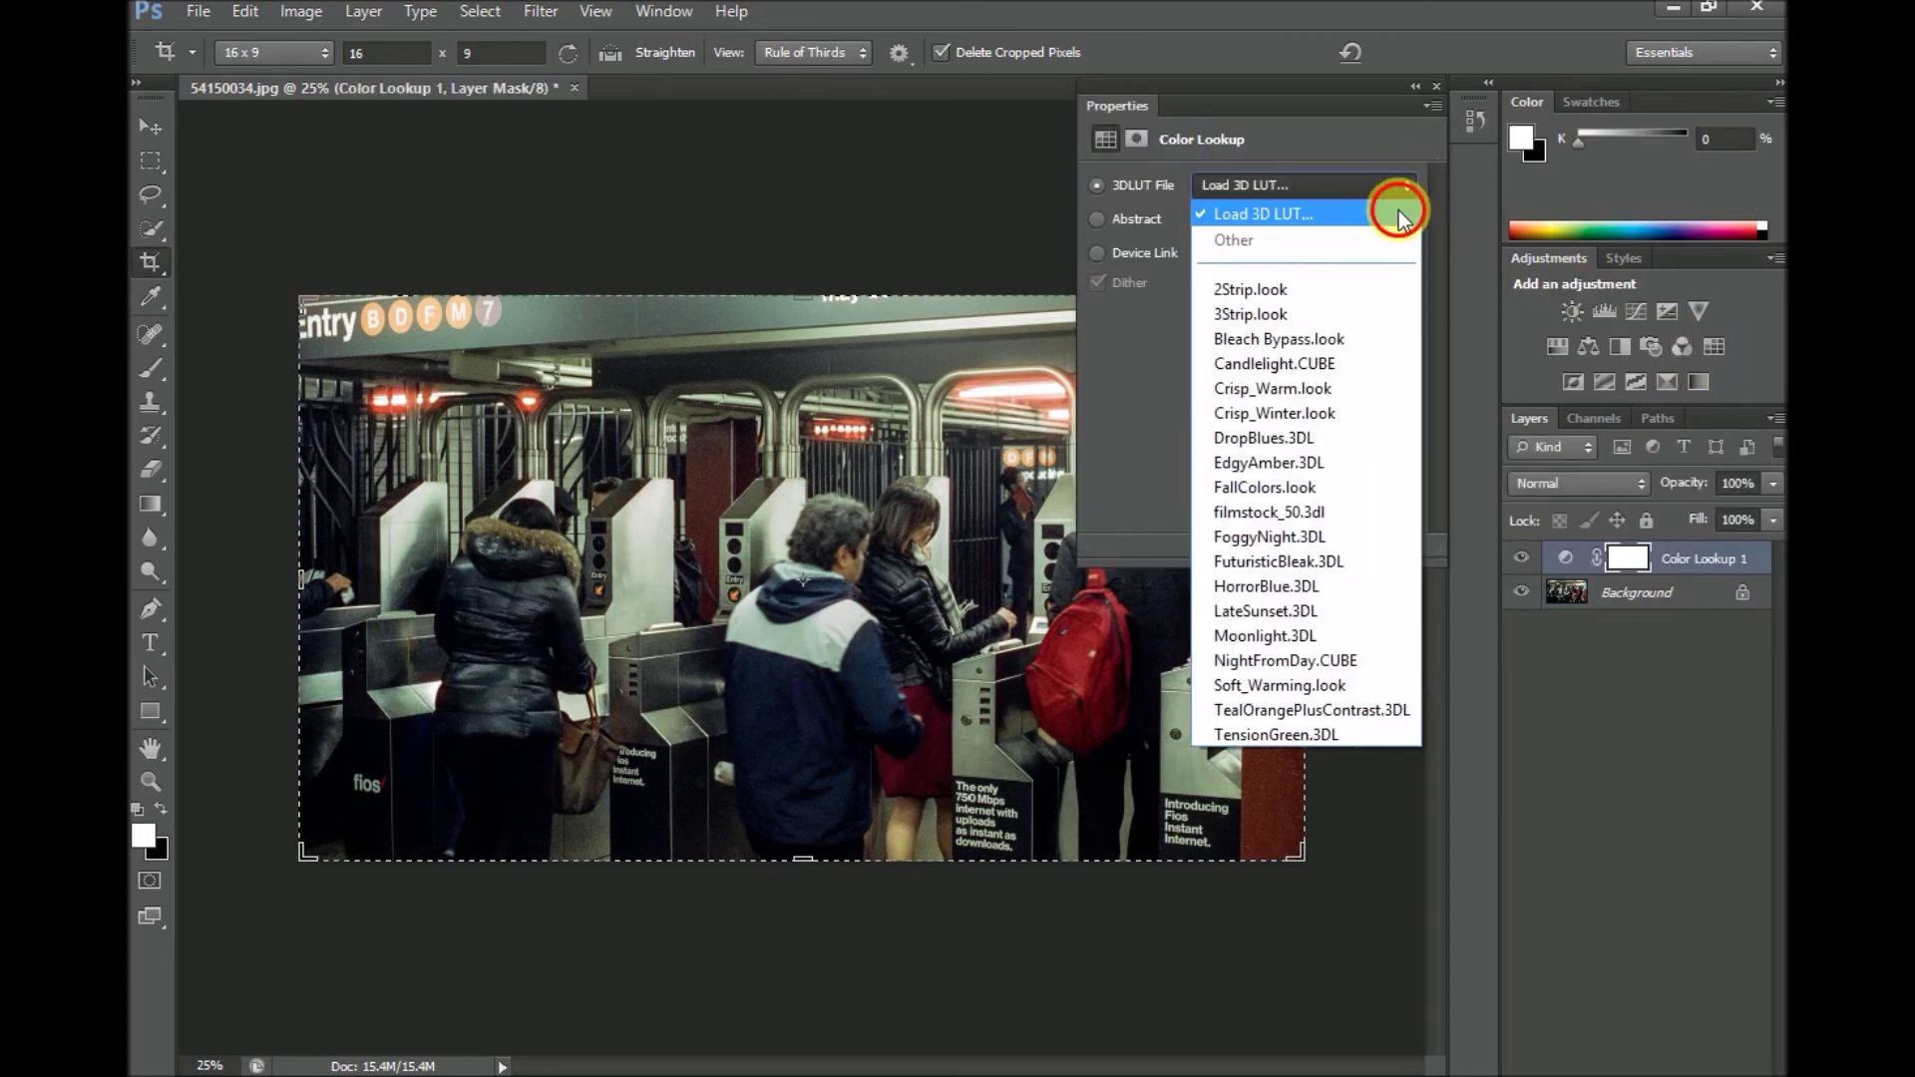
{"action": "left_click", "coordinate": [1397, 215]}
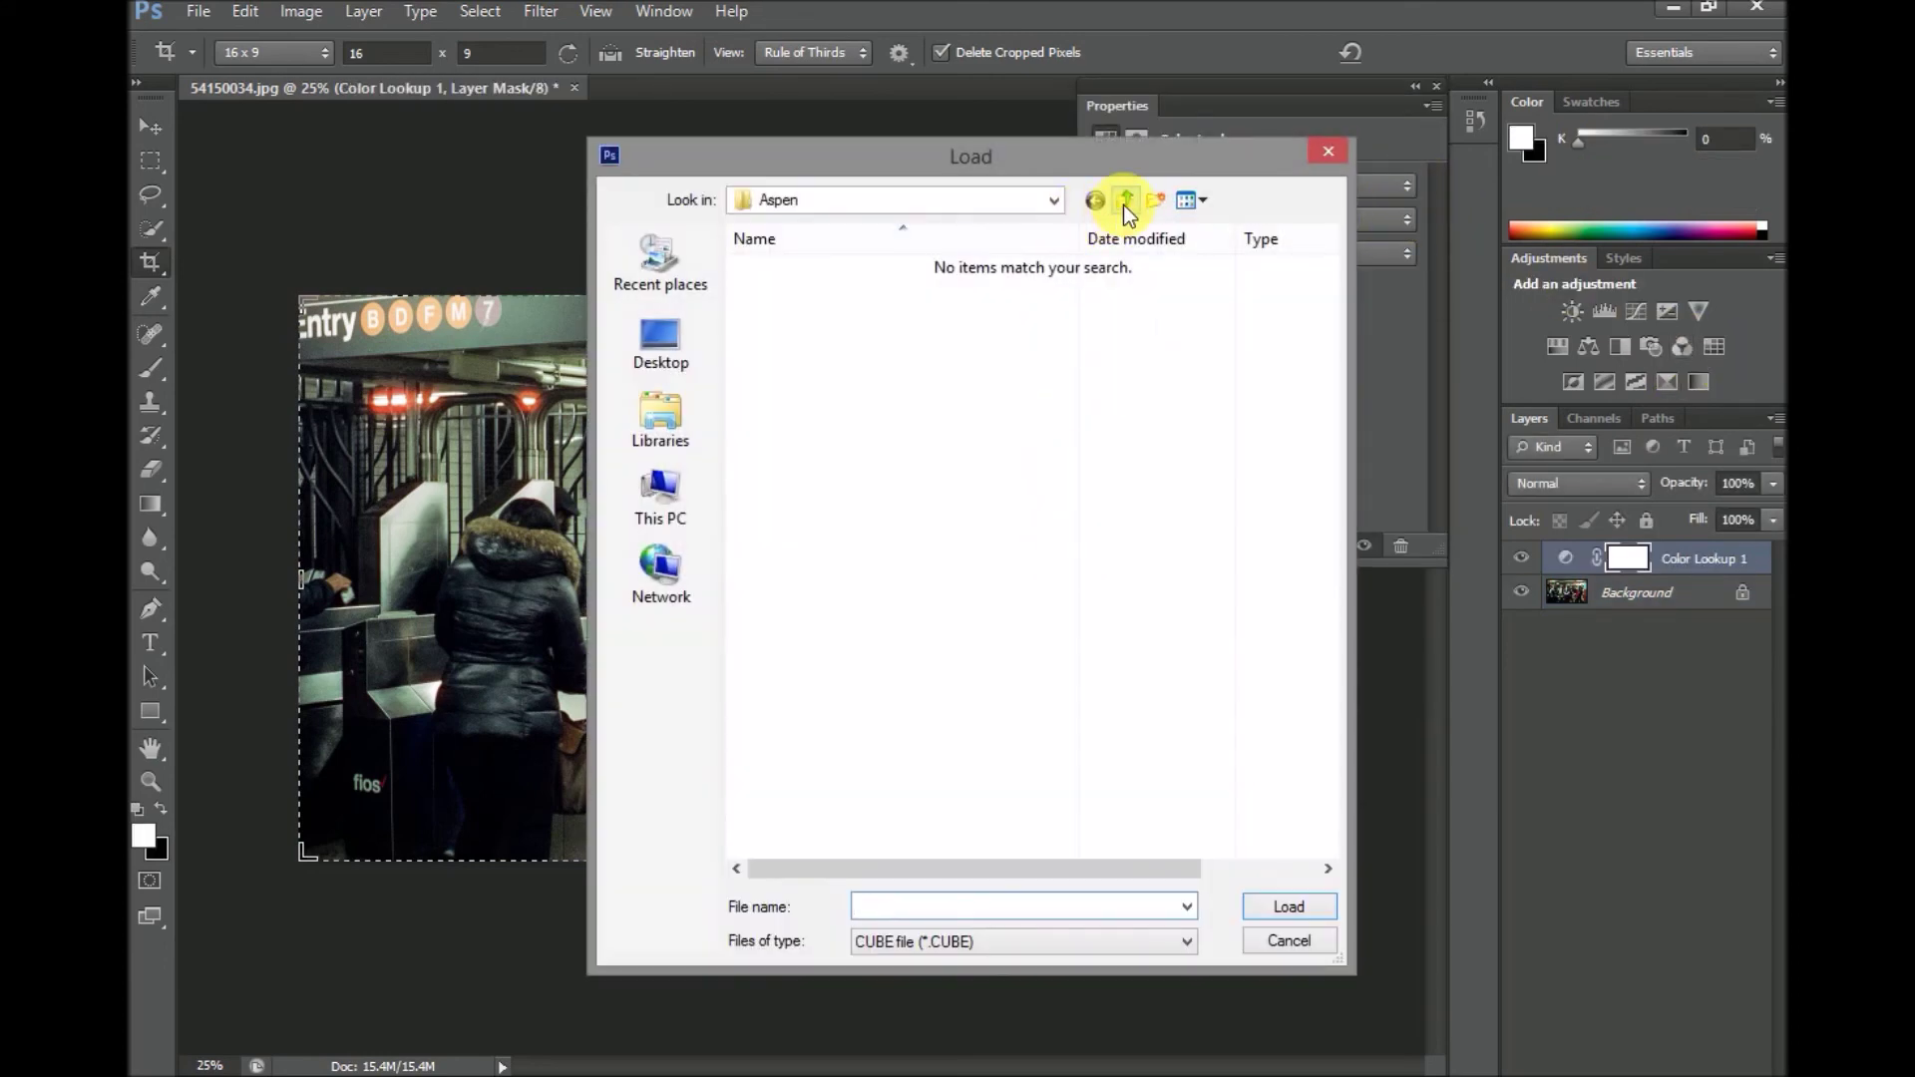
{"action": "left_click", "coordinate": [1126, 204]}
{"action": "left_click", "coordinate": [1126, 206]}
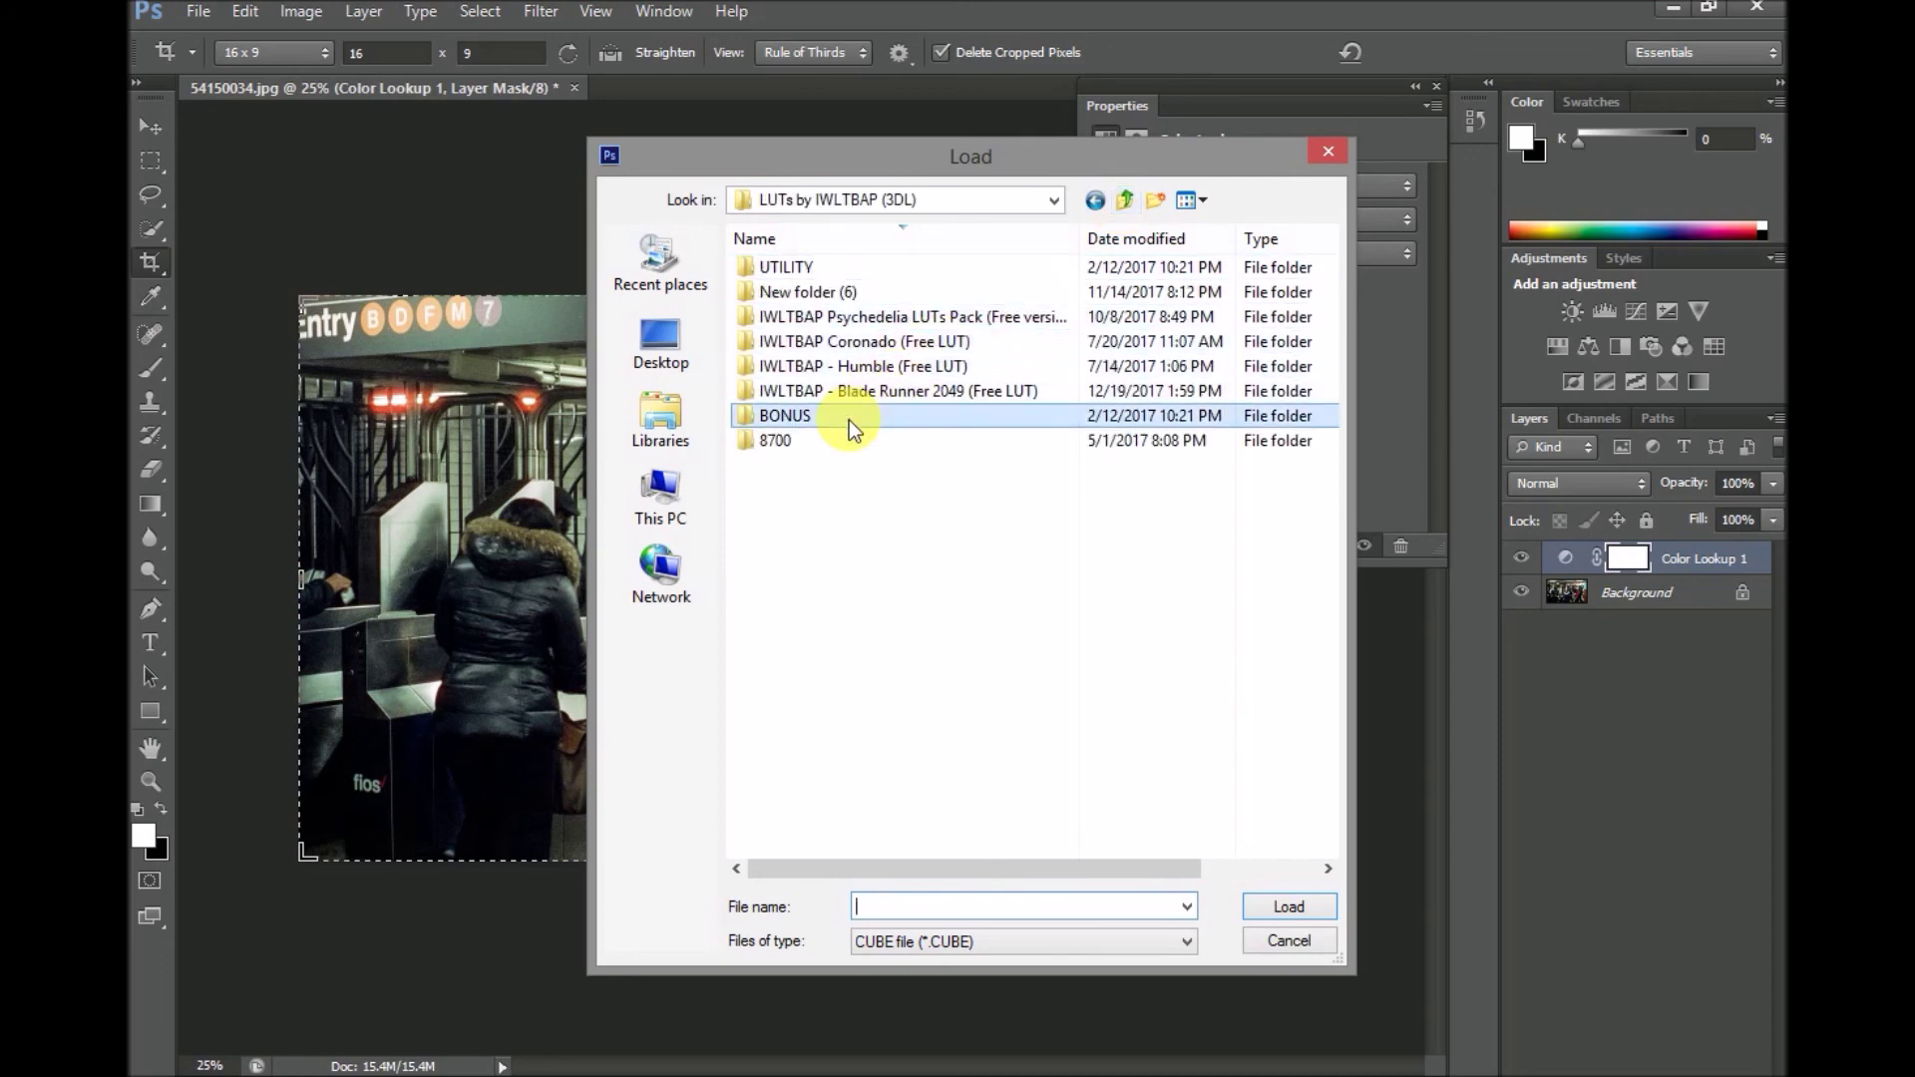
{"action": "double_click", "coordinate": [808, 411]}
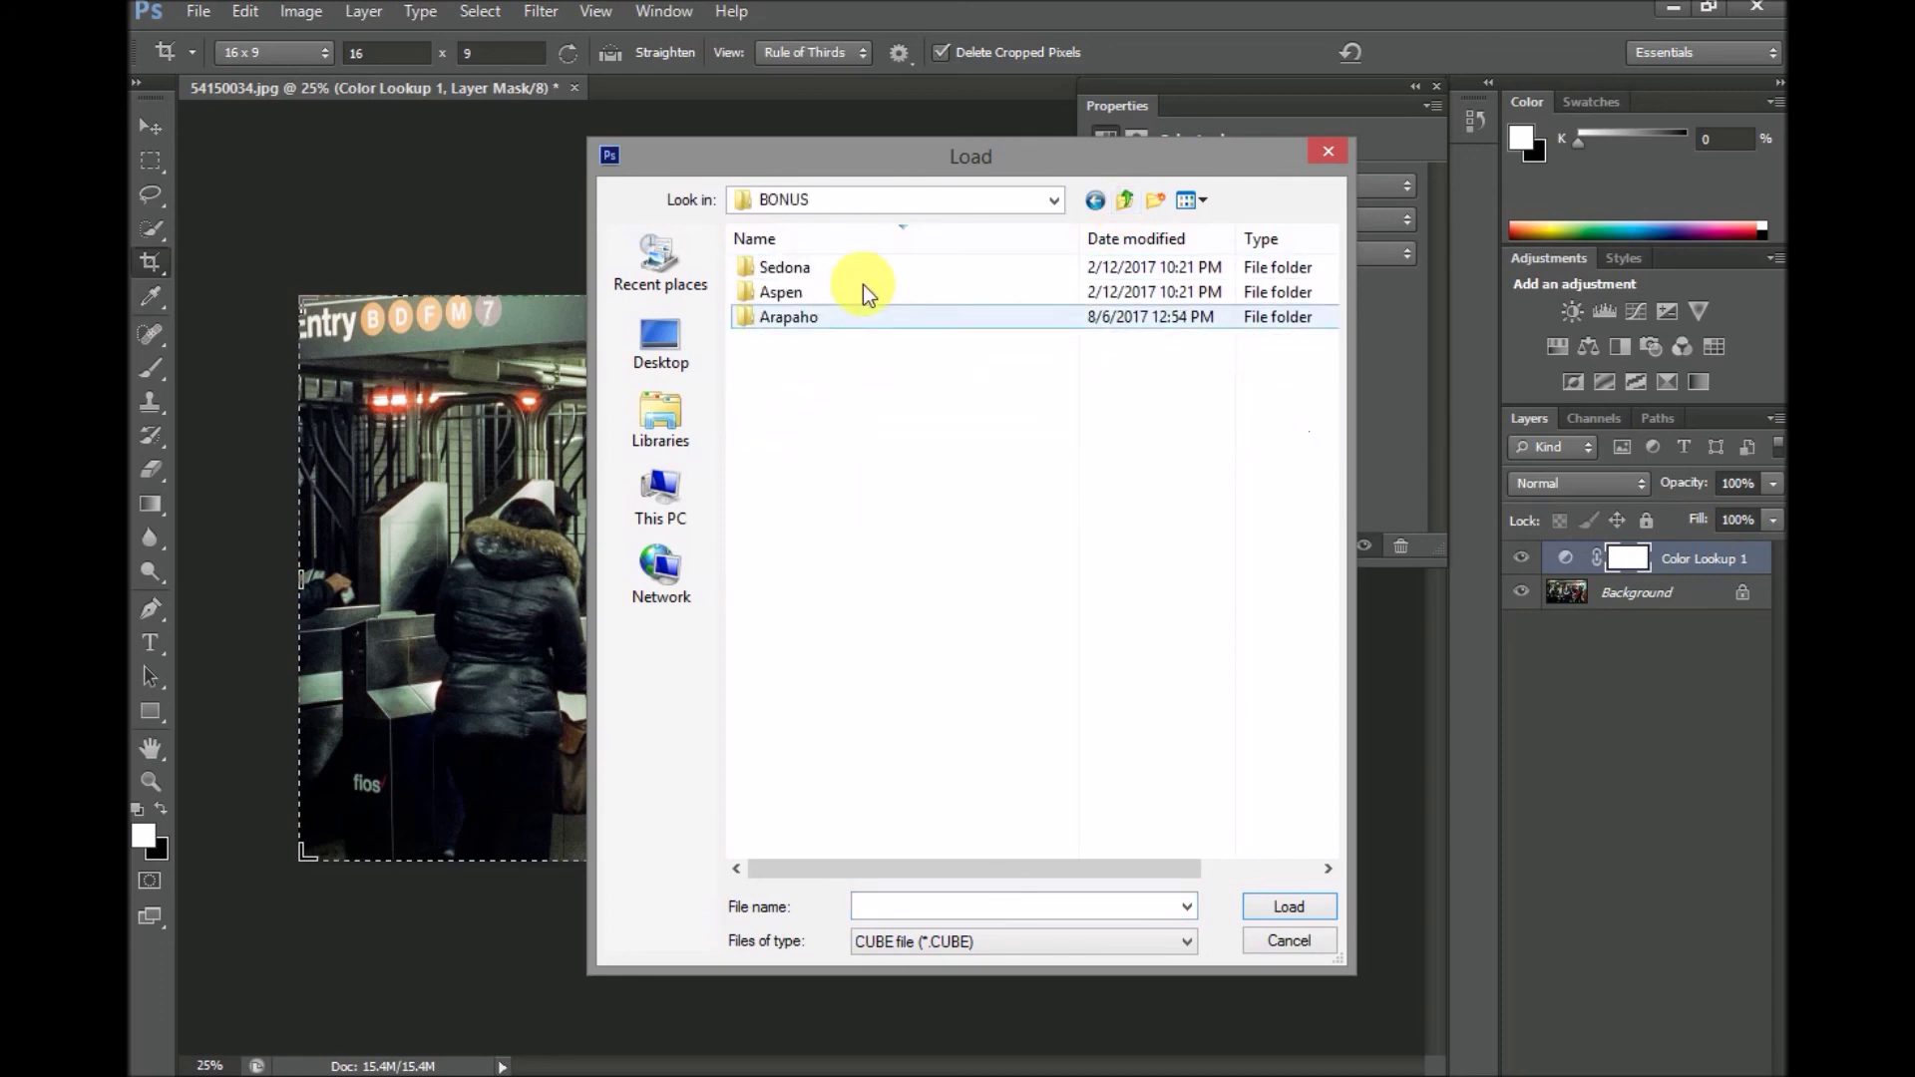
{"action": "left_click", "coordinate": [1124, 198]}
{"action": "double_click", "coordinate": [907, 267]}
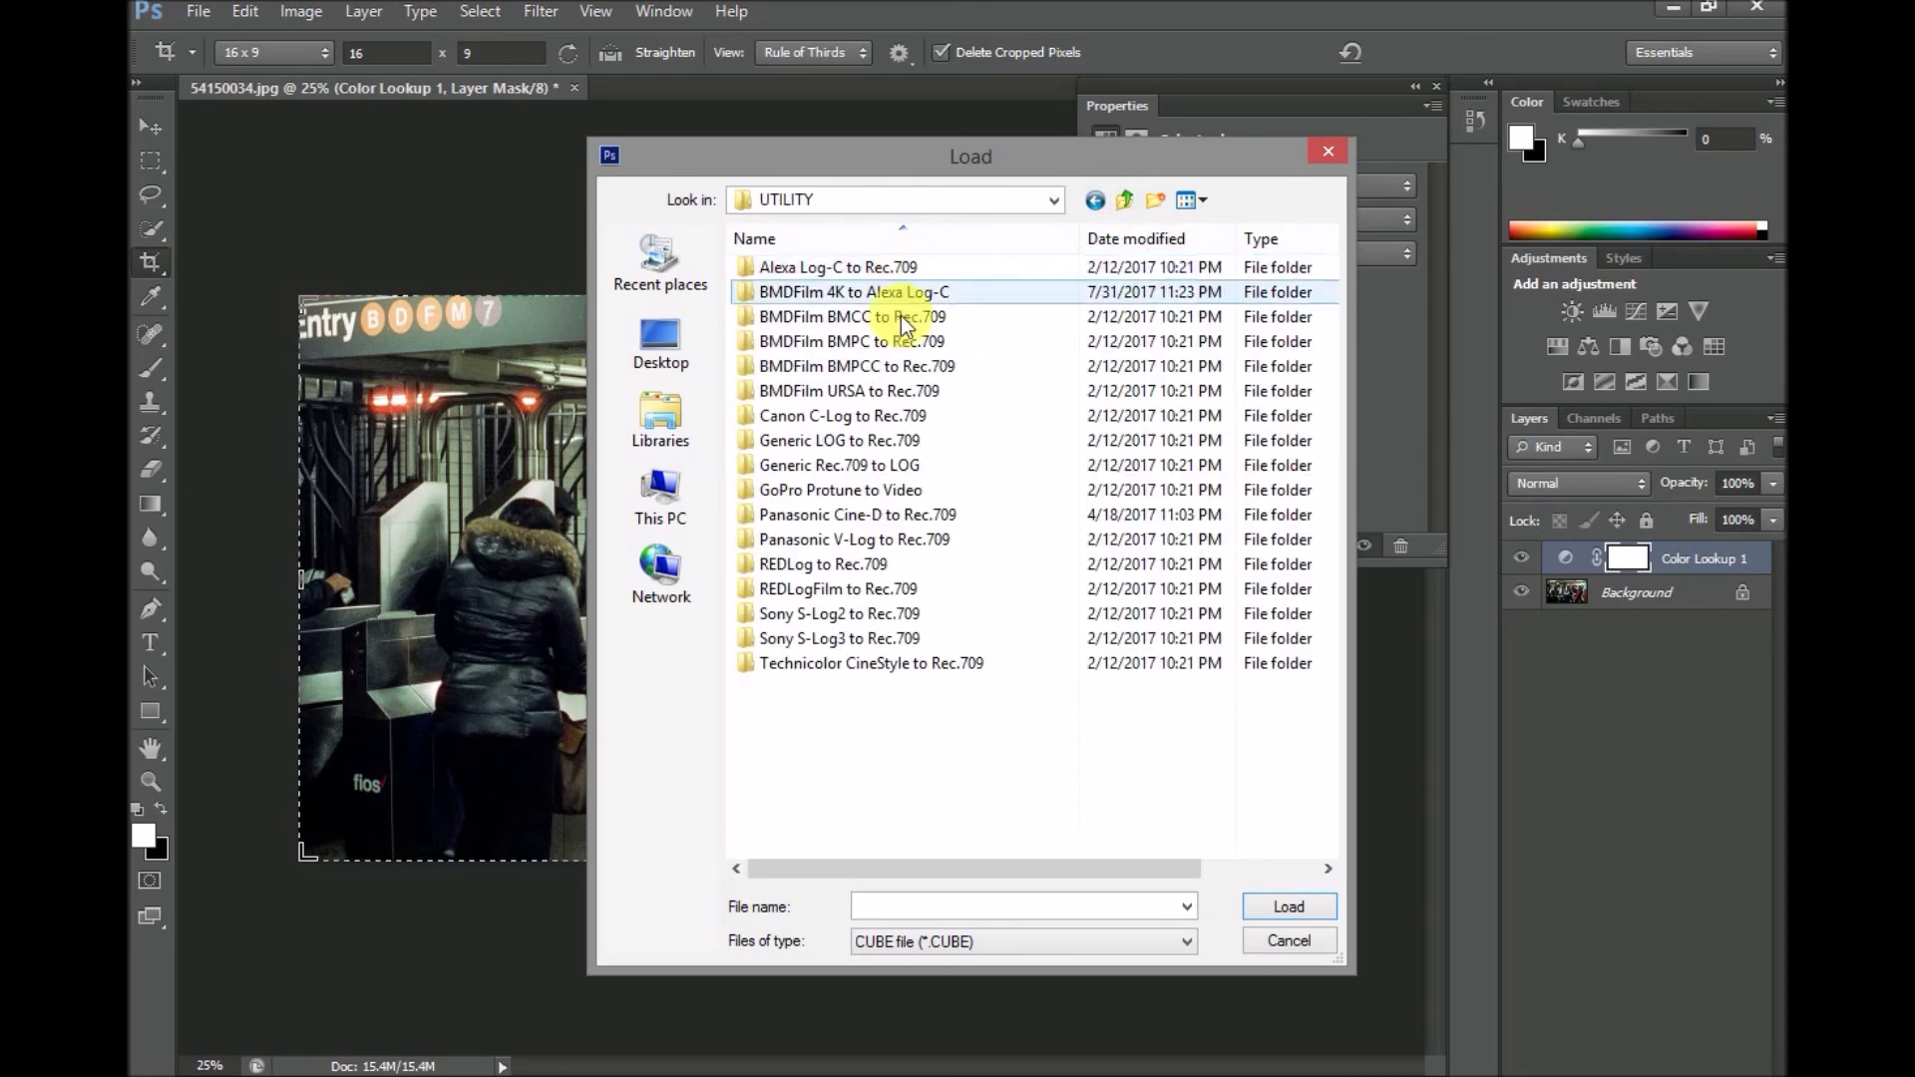
{"action": "double_click", "coordinate": [913, 290]}
{"action": "left_click", "coordinate": [1186, 940]}
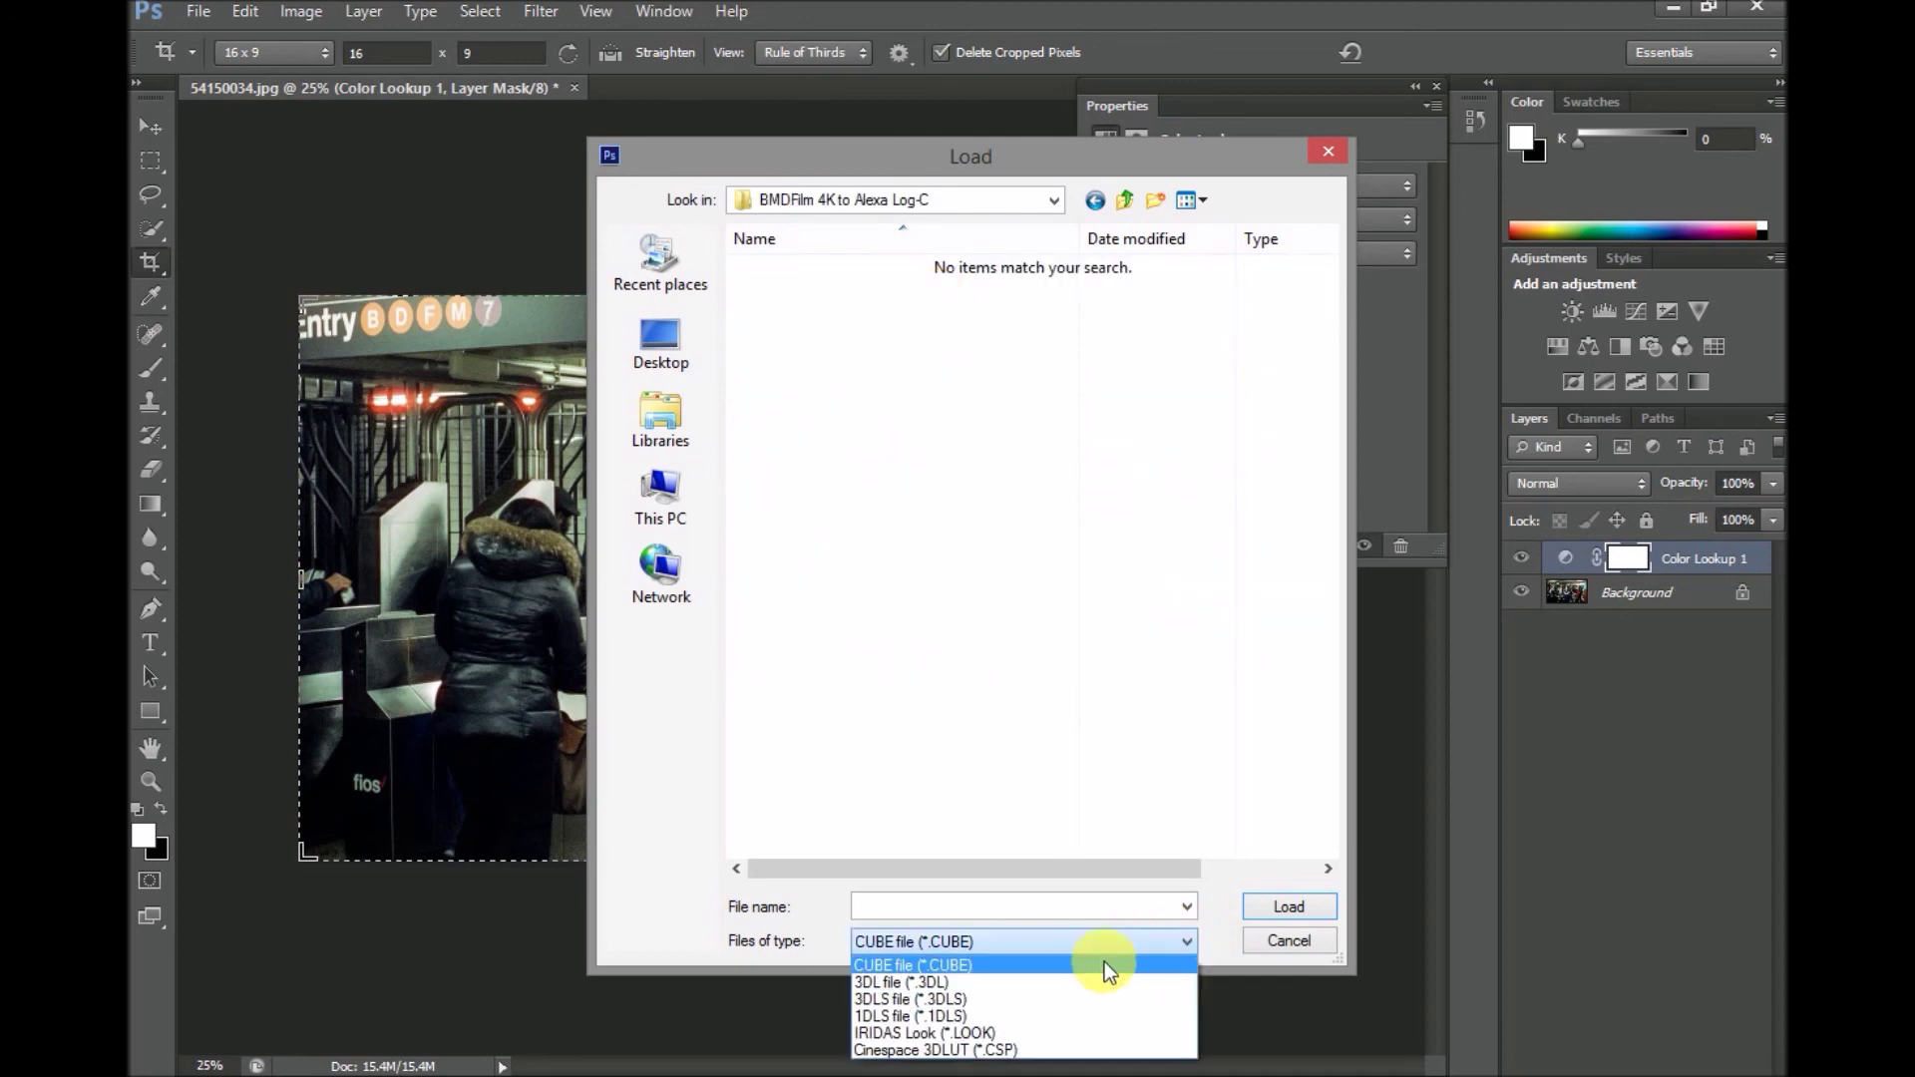
{"action": "left_click", "coordinate": [1080, 975]}
{"action": "left_click", "coordinate": [994, 269]}
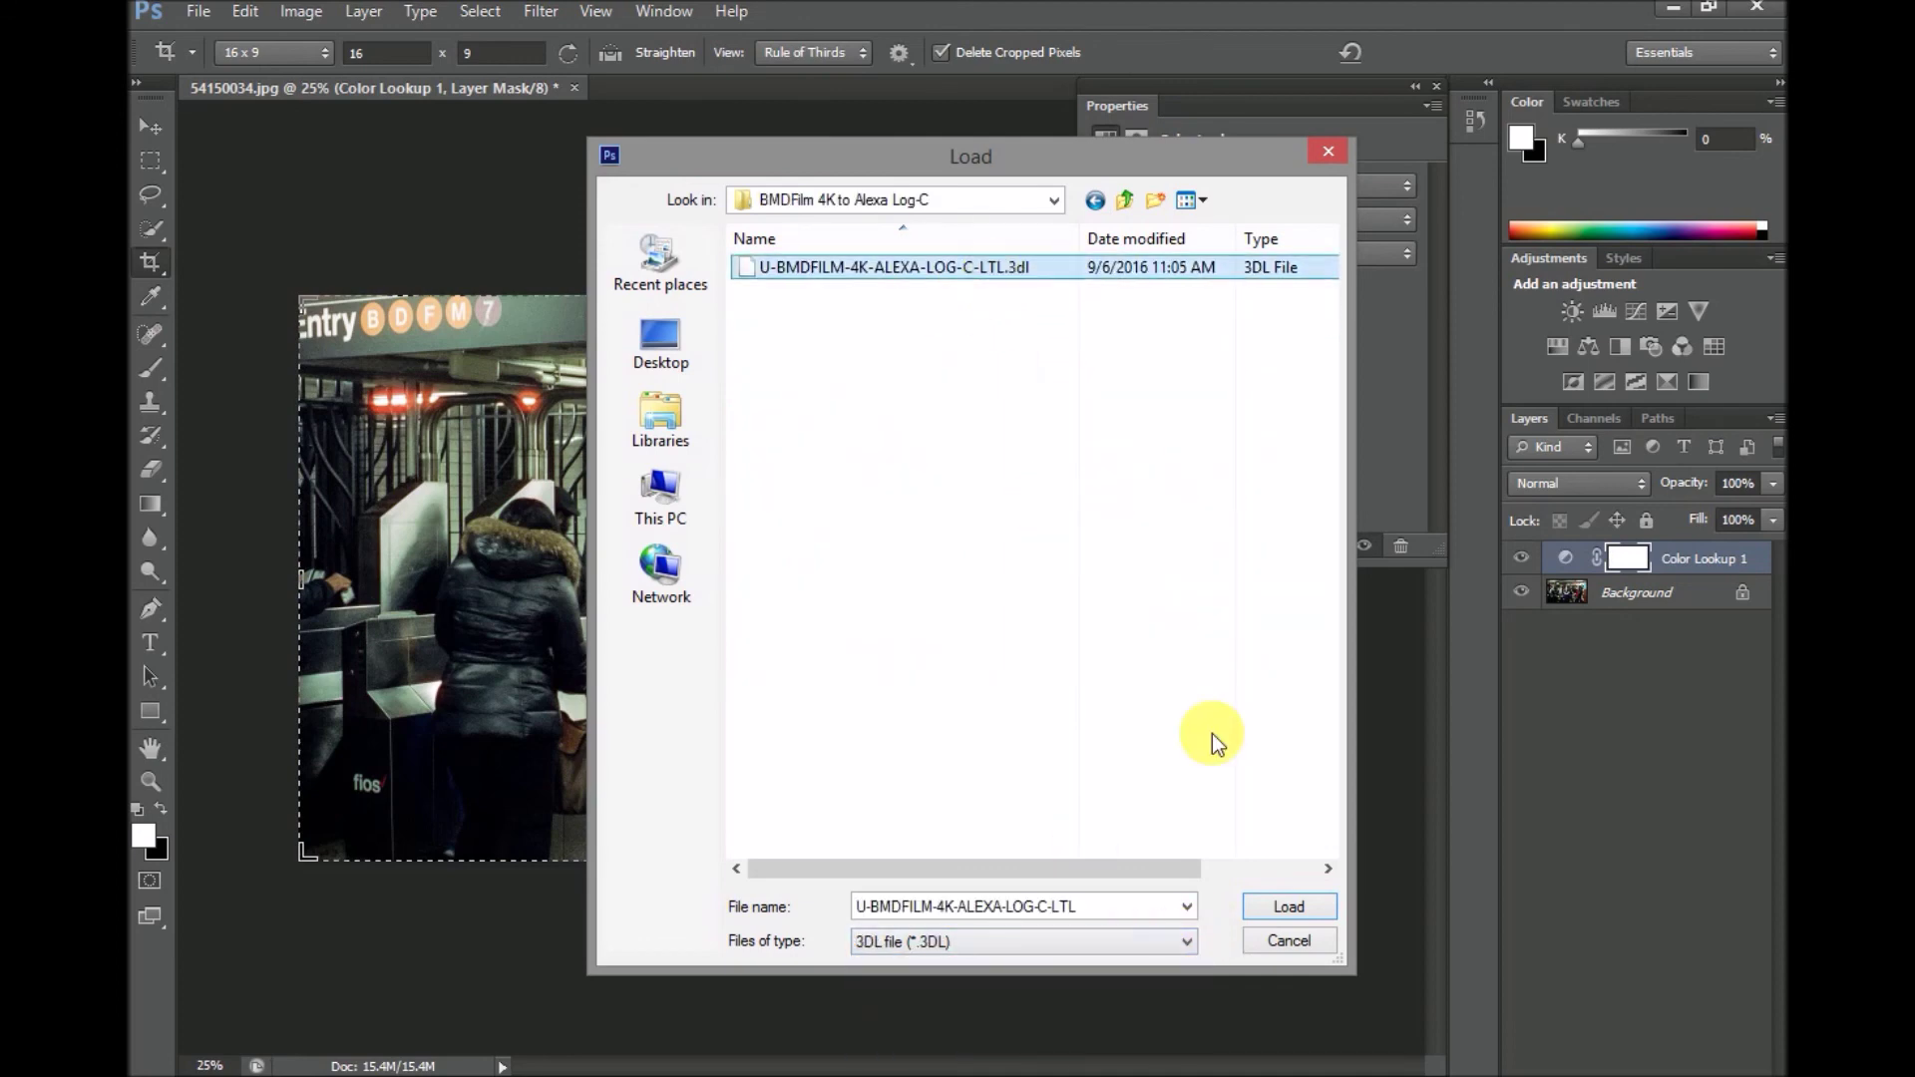
{"action": "left_click", "coordinate": [1287, 906]}
Add a second Color Lookup adjustment layer and load the 3DL LUT IWLTBAP Aspen - Standard from the BONUS folder Aspen.
{"action": "left_click", "coordinate": [1714, 348]}
{"action": "left_click", "coordinate": [1407, 184]}
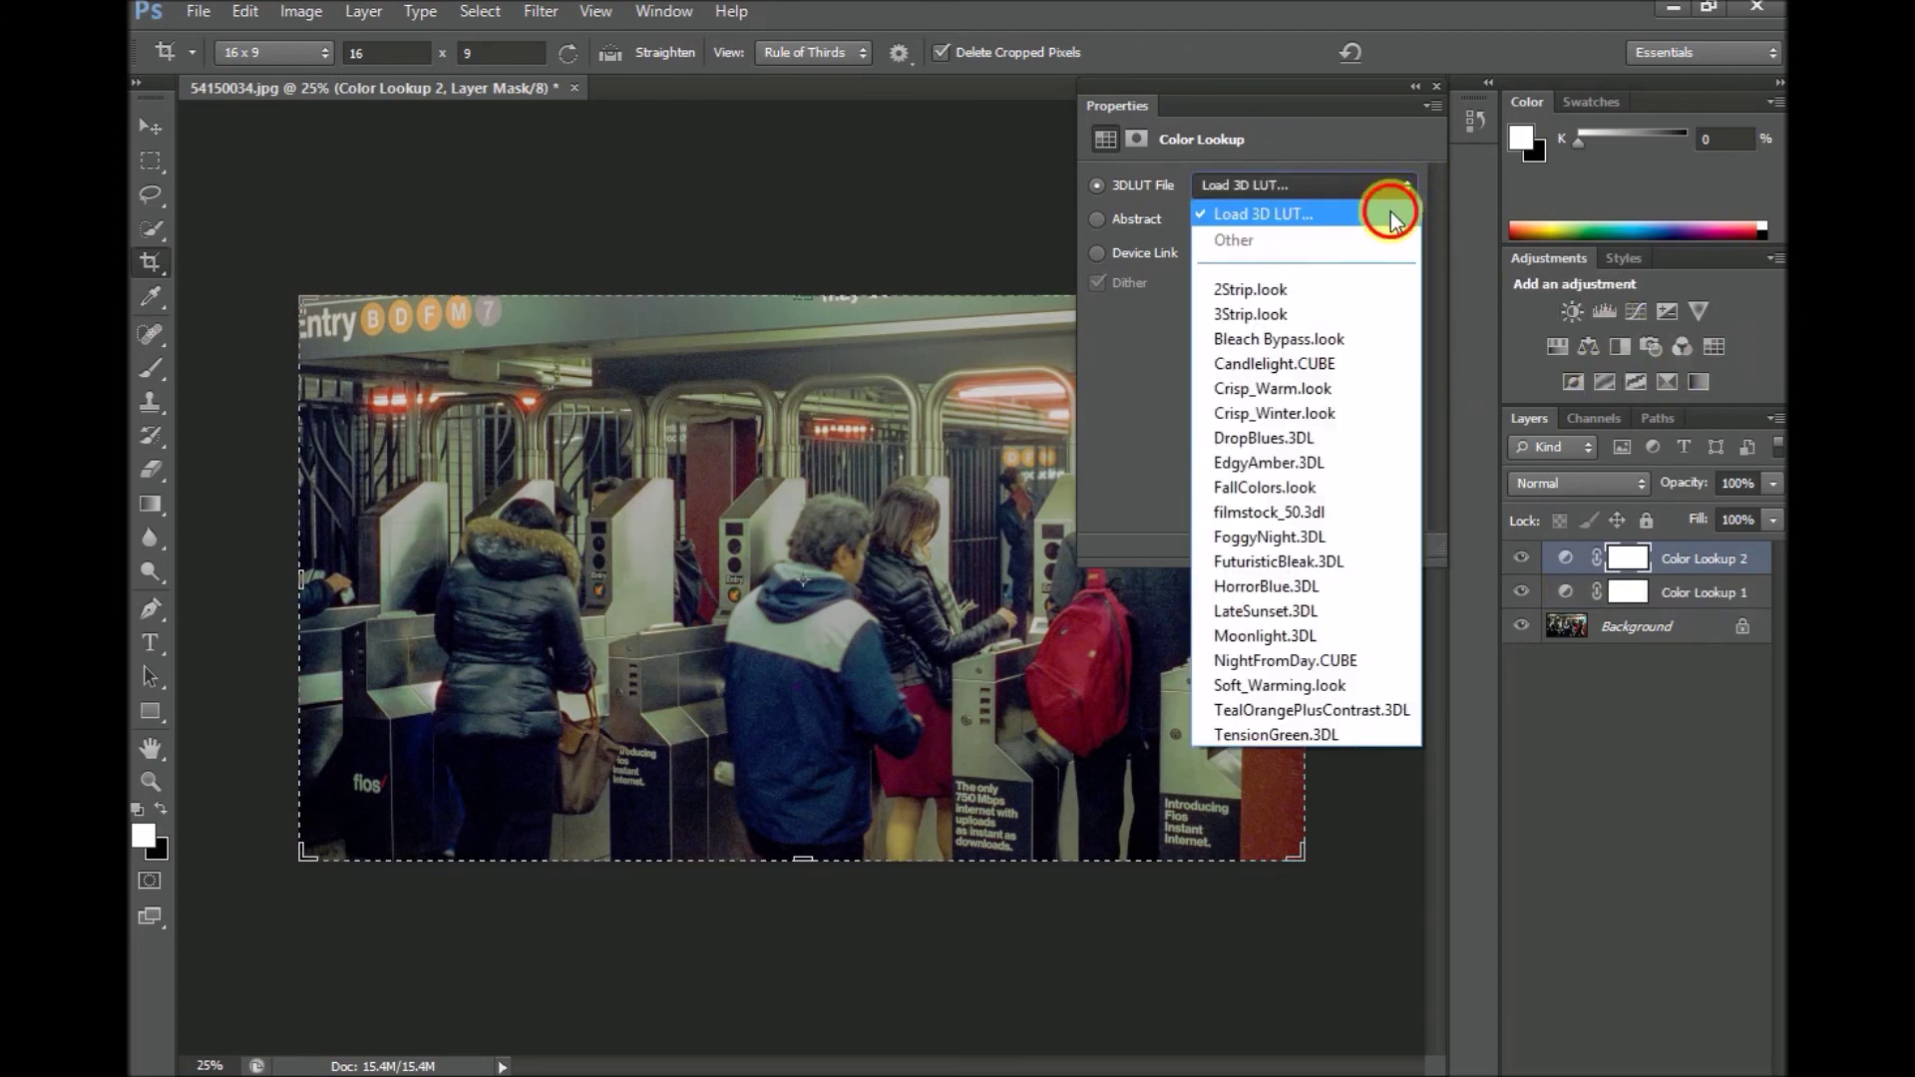
{"action": "left_click", "coordinate": [1384, 202]}
{"action": "left_click", "coordinate": [1127, 199]}
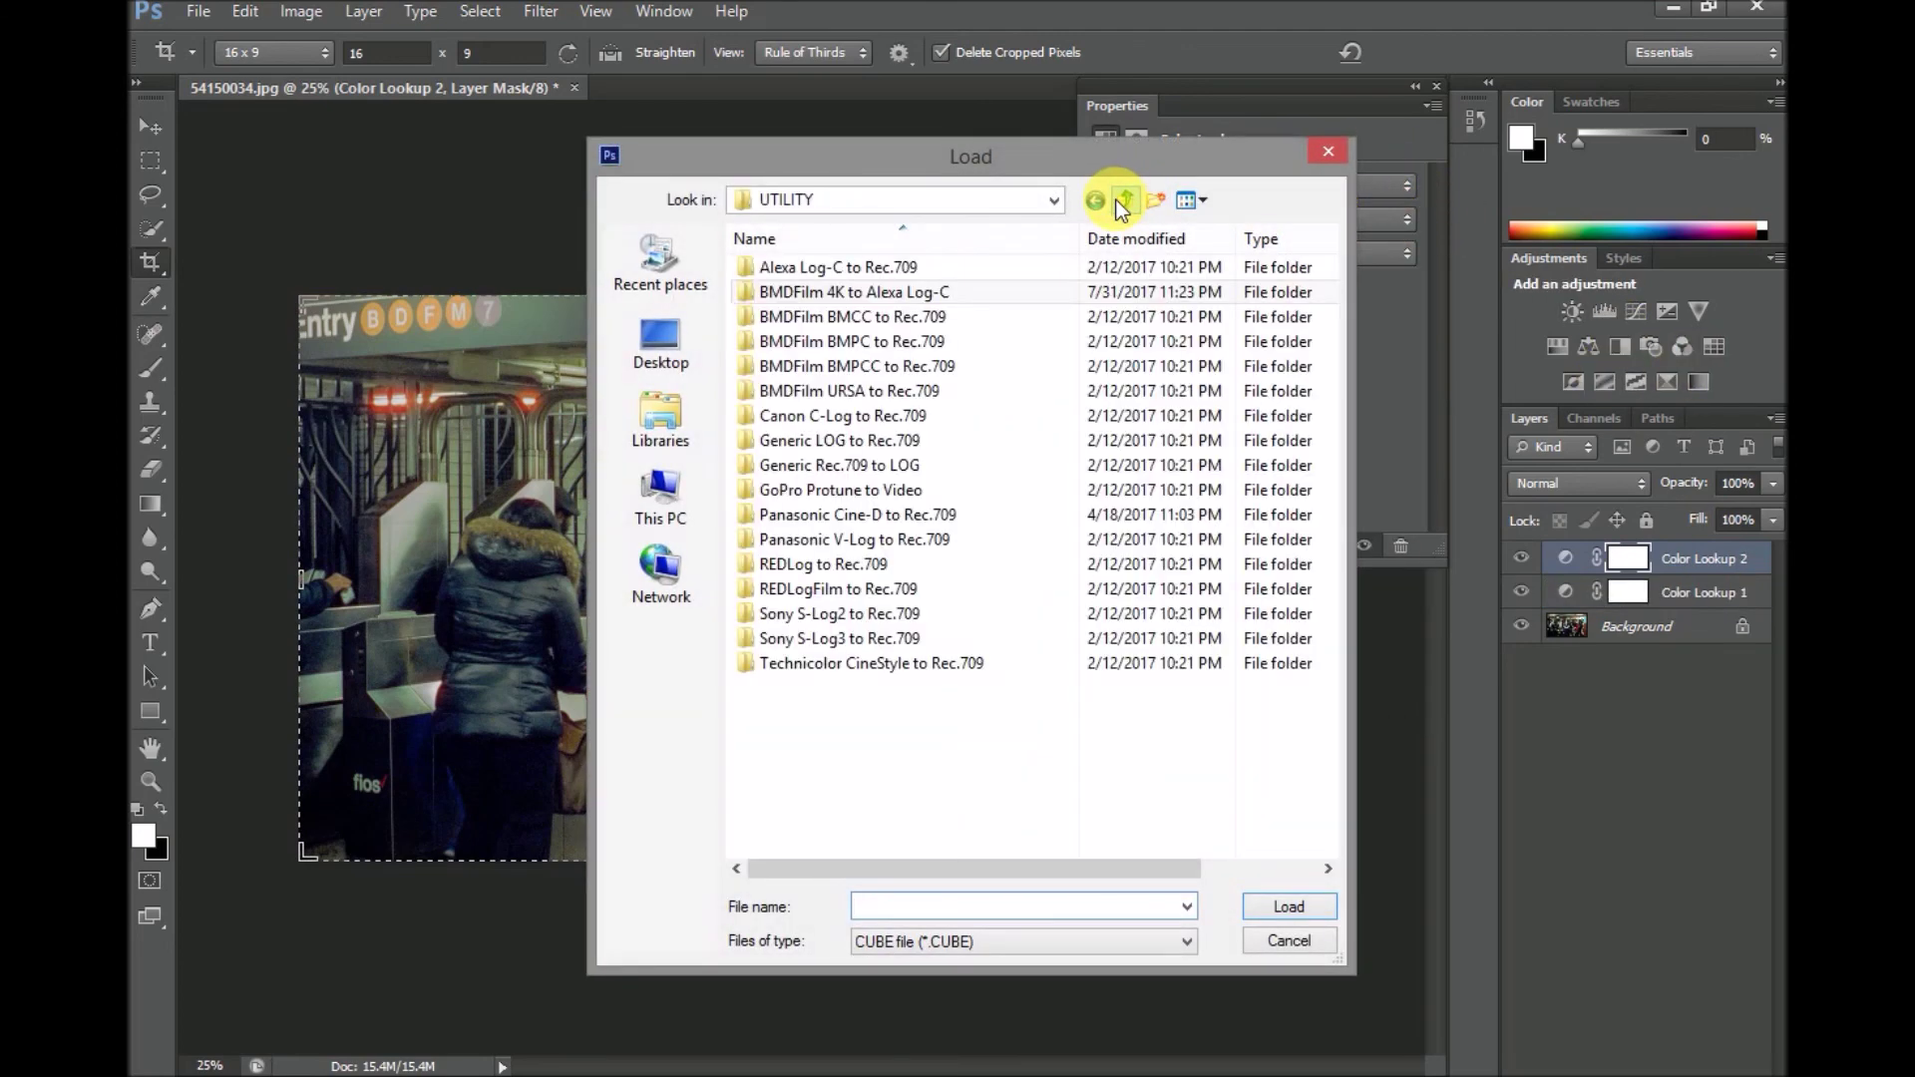
{"action": "left_click", "coordinate": [1127, 198]}
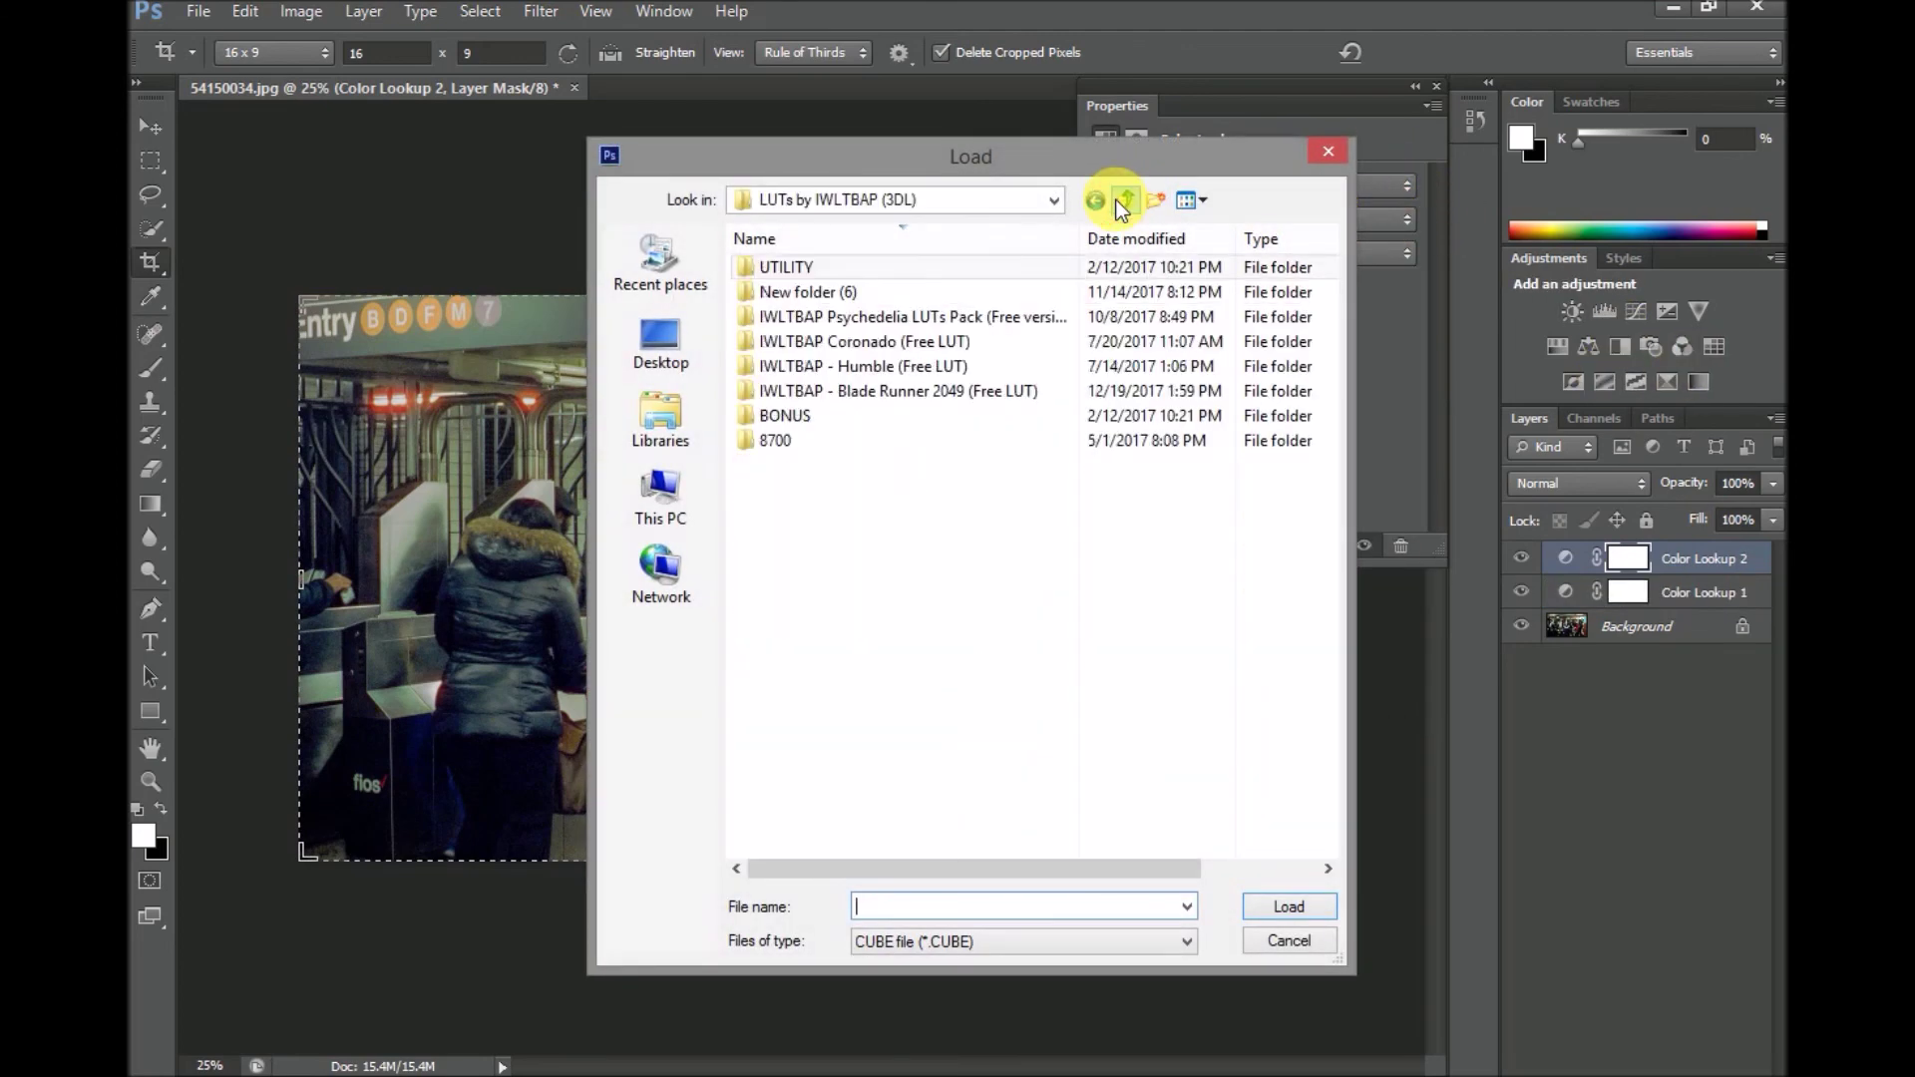
{"action": "left_click", "coordinate": [880, 415]}
{"action": "double_click", "coordinate": [880, 416]}
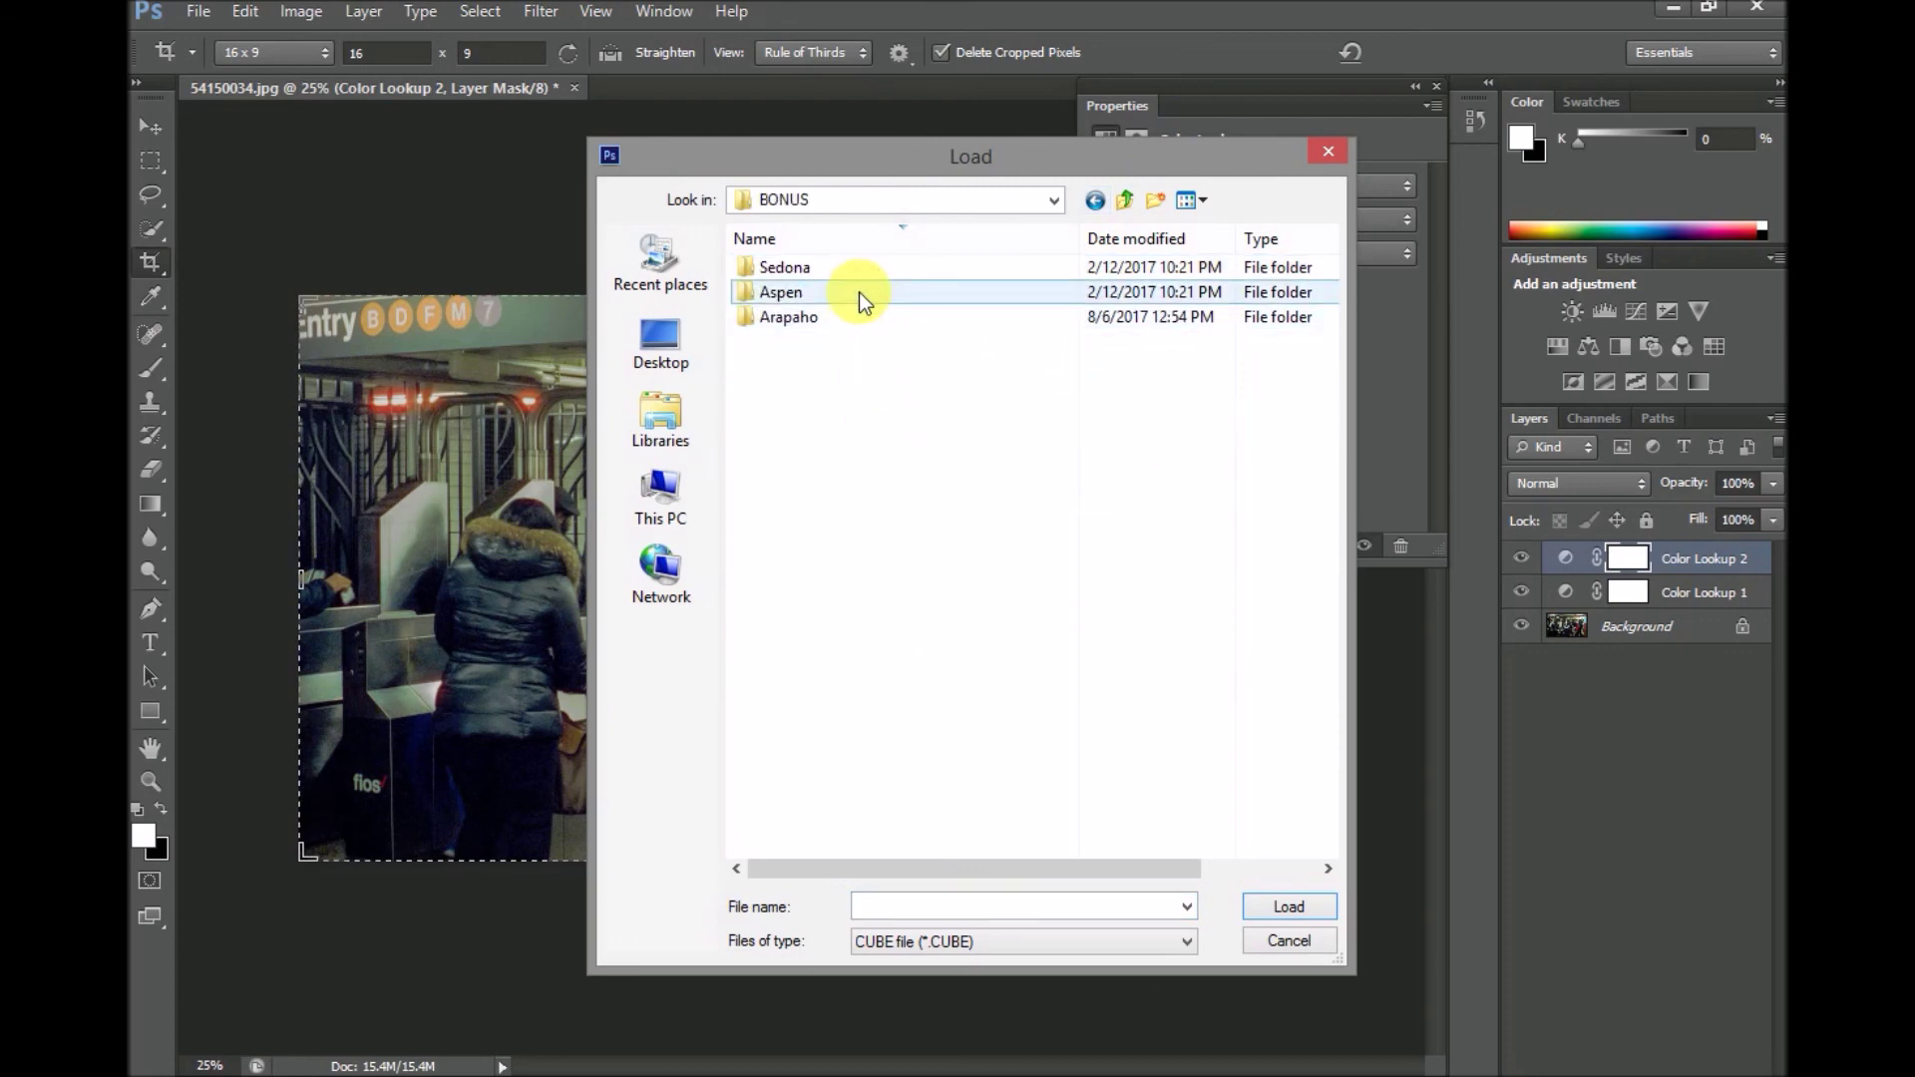
{"action": "double_click", "coordinate": [861, 291]}
{"action": "left_click", "coordinate": [1196, 956]}
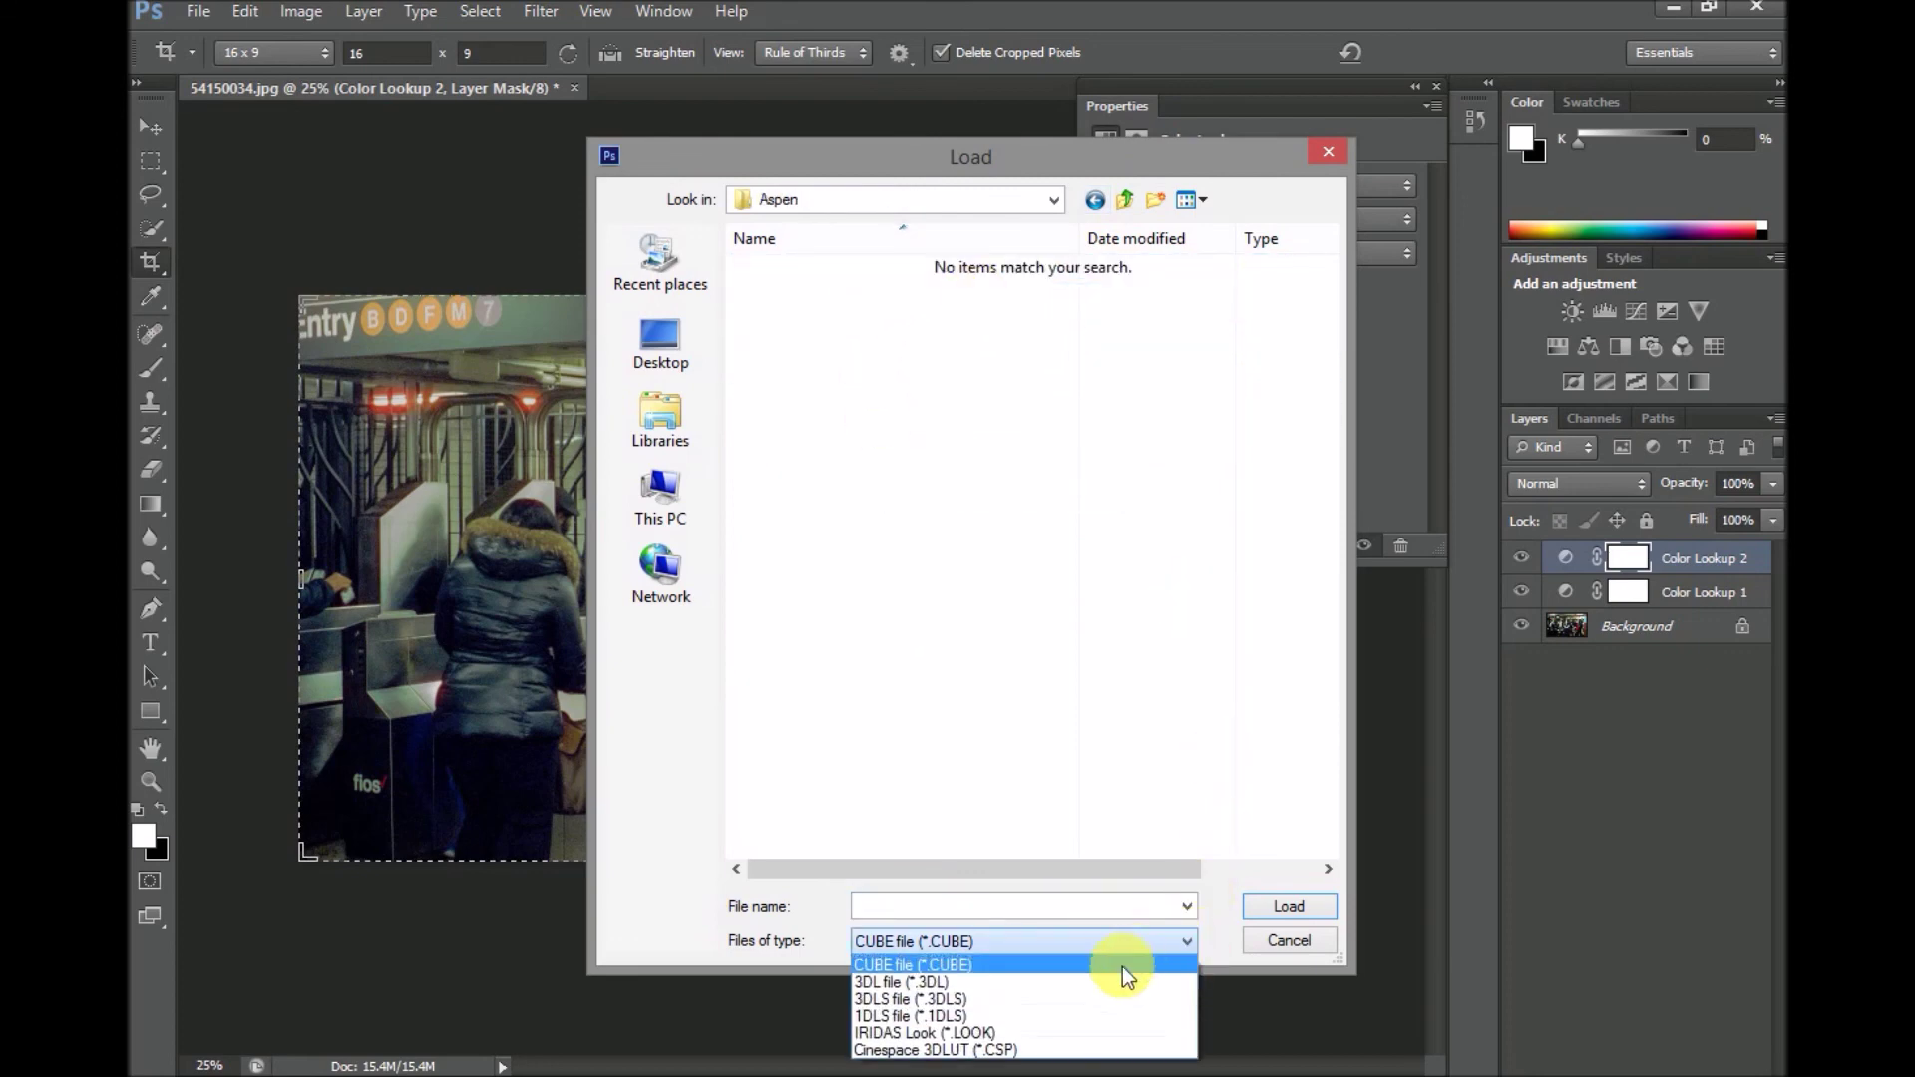
{"action": "left_click", "coordinate": [1111, 979]}
{"action": "left_click", "coordinate": [993, 295]}
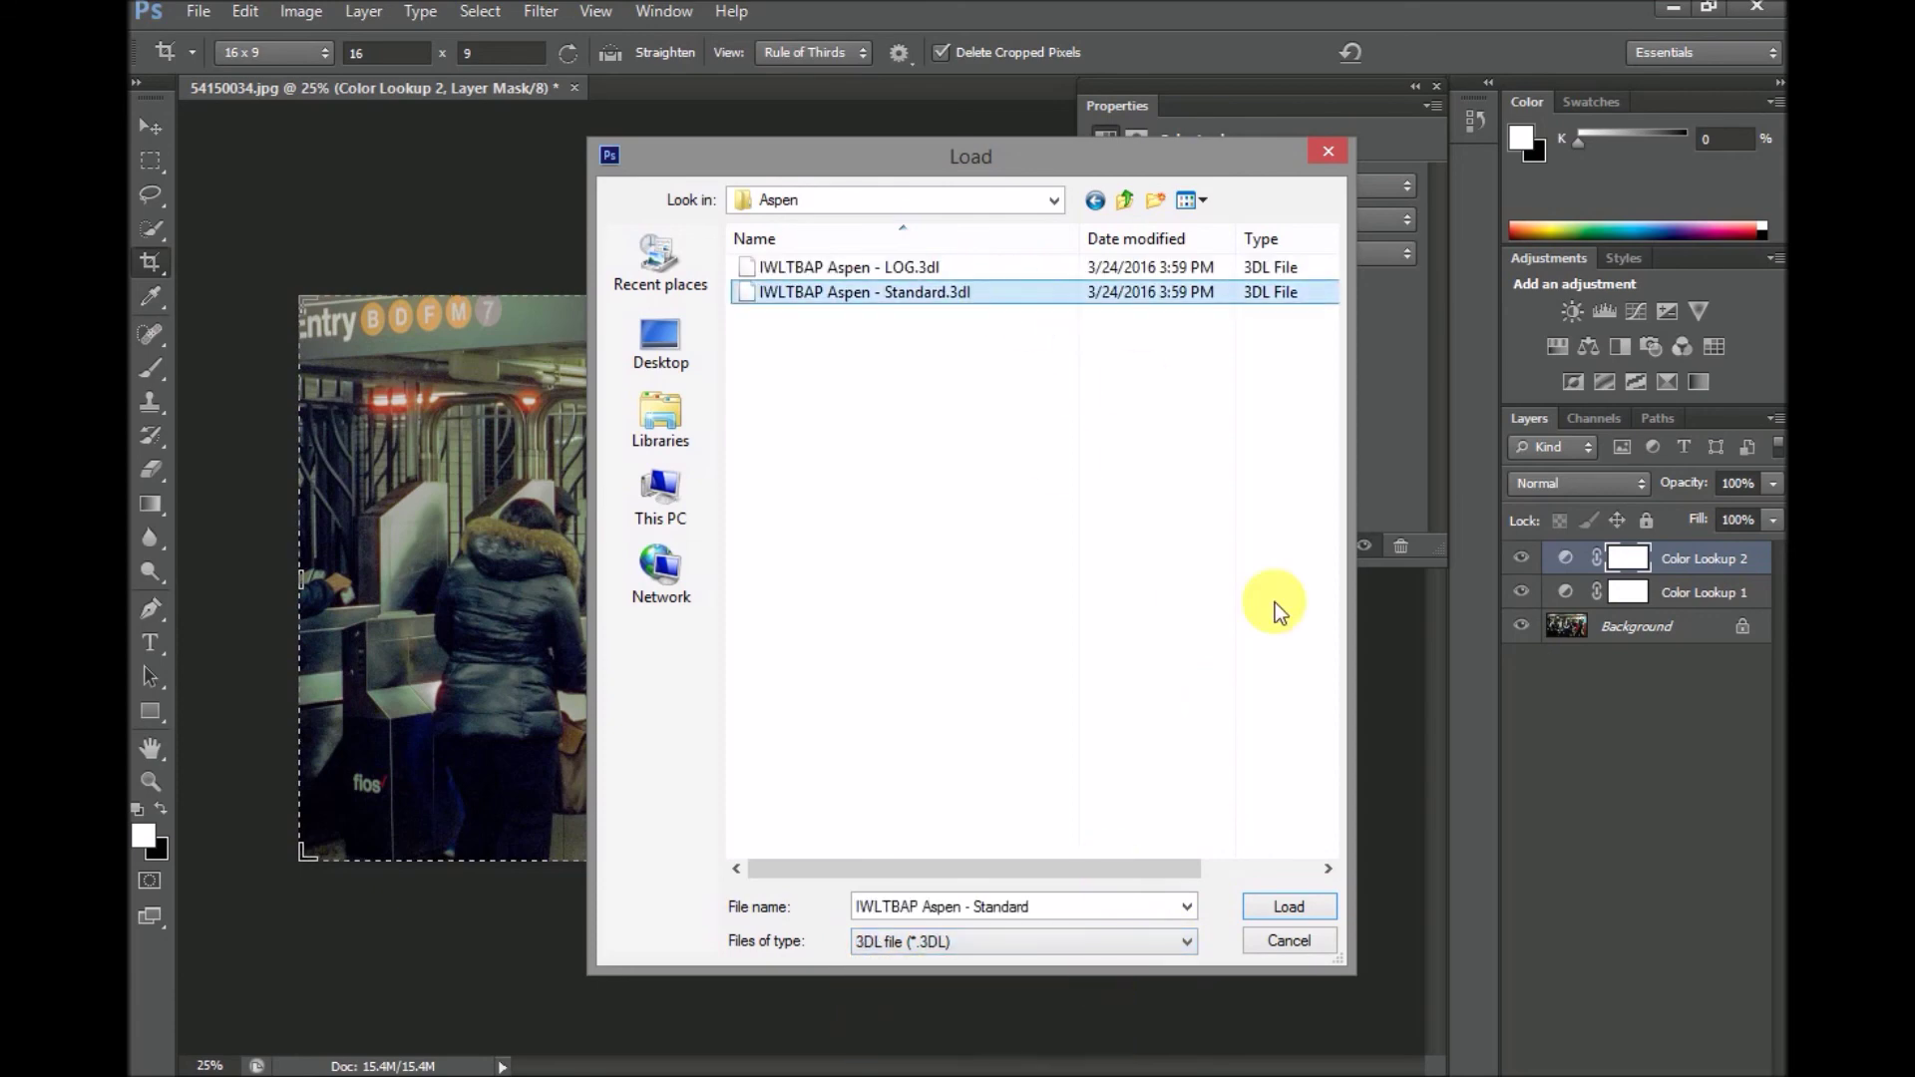
{"action": "left_click", "coordinate": [1287, 906]}
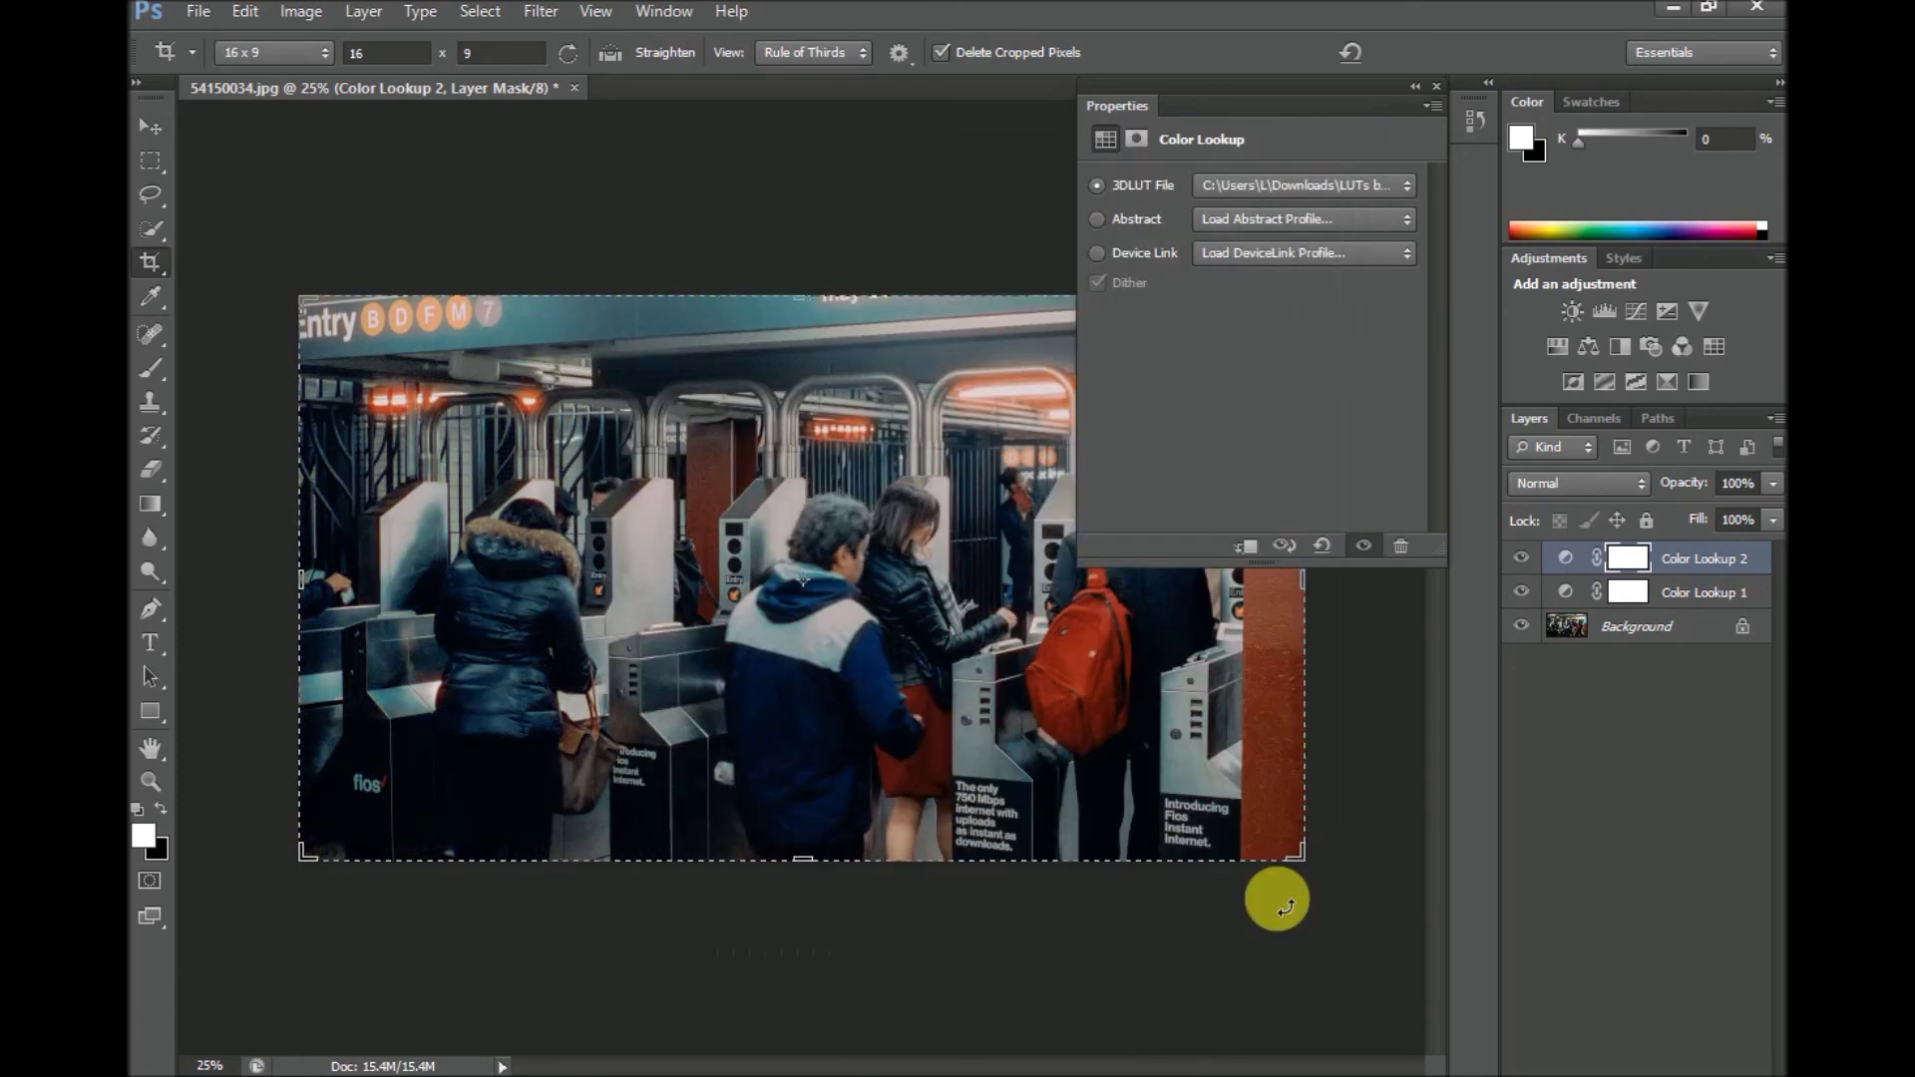
Set the opacity of the Color Lookup 1 layer to 34%.
{"action": "left_click", "coordinate": [1756, 599]}
{"action": "left_click", "coordinate": [1751, 483]}
{"action": "type", "text": "34"}
{"action": "key", "text": "Return"}
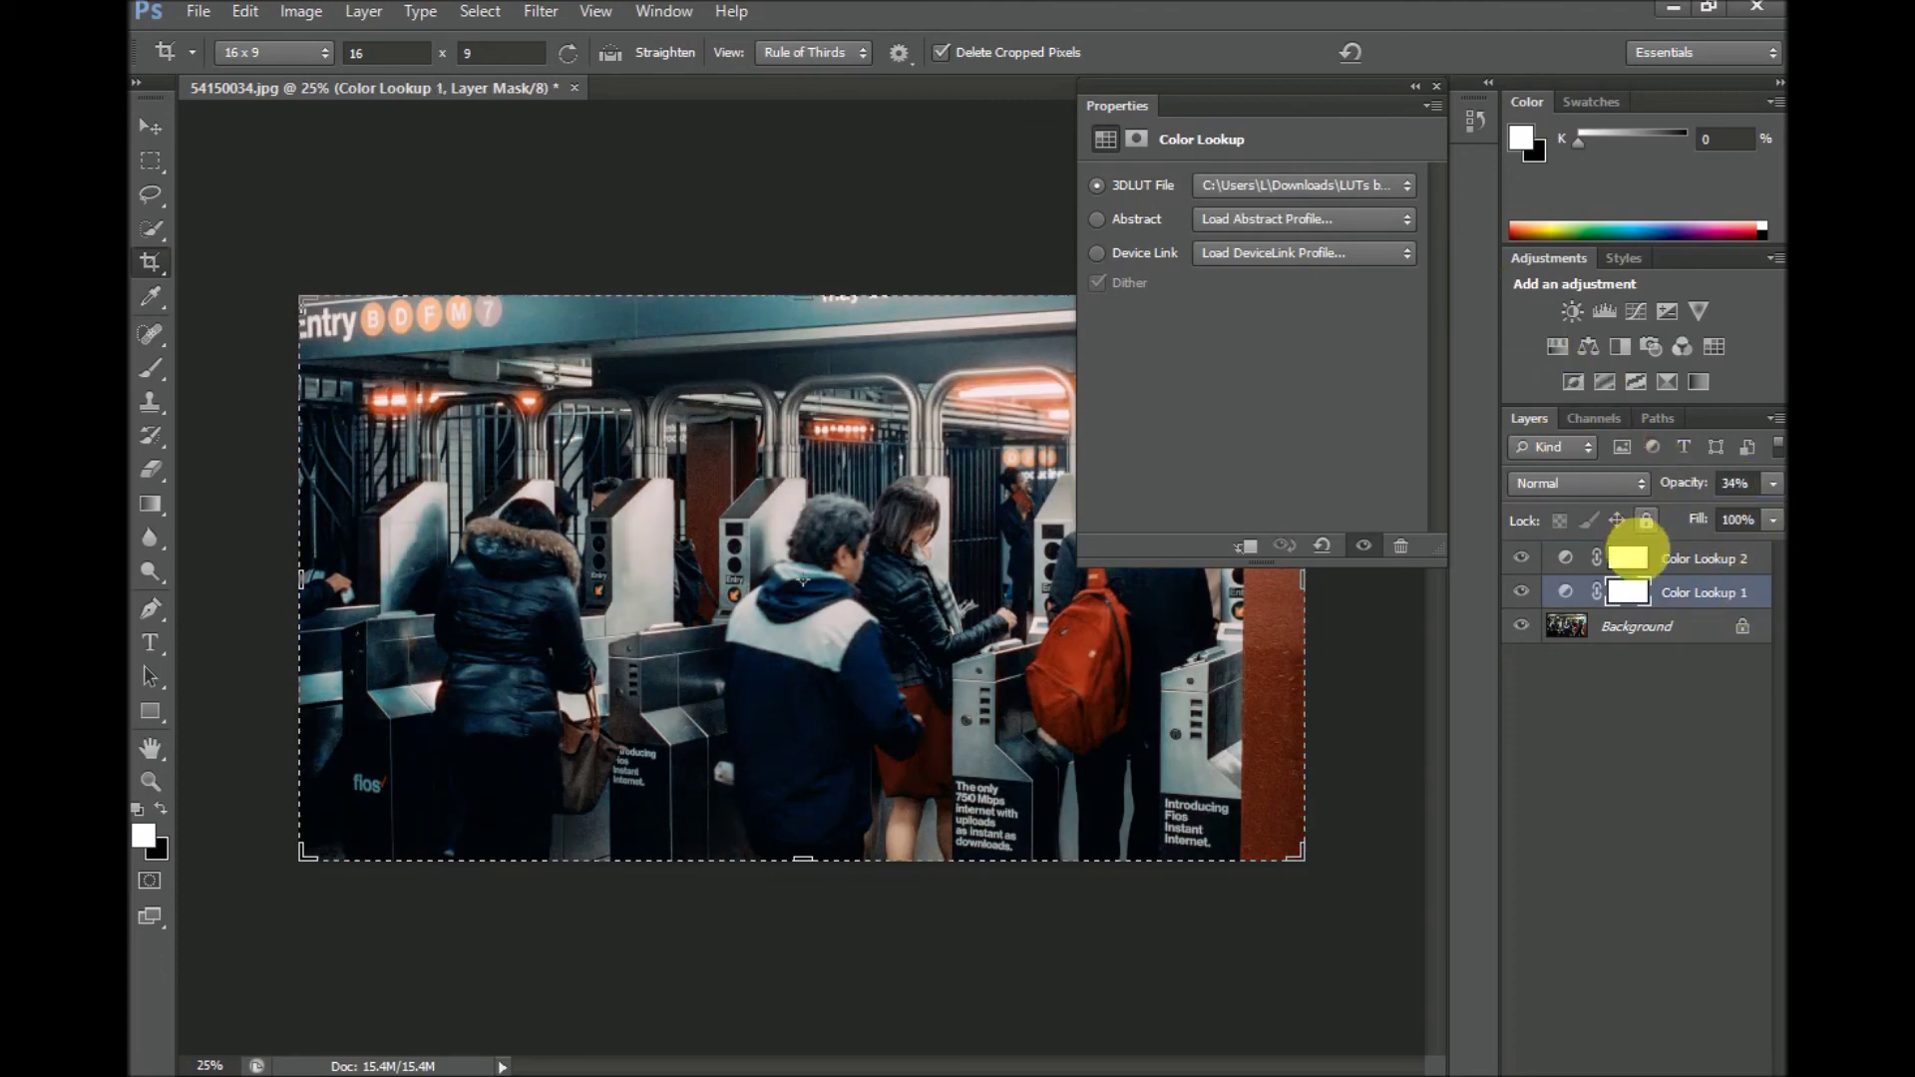
Set the opacity of the Color Lookup 2 layer to 89%.
{"action": "left_click", "coordinate": [1701, 557]}
{"action": "left_click", "coordinate": [1740, 483]}
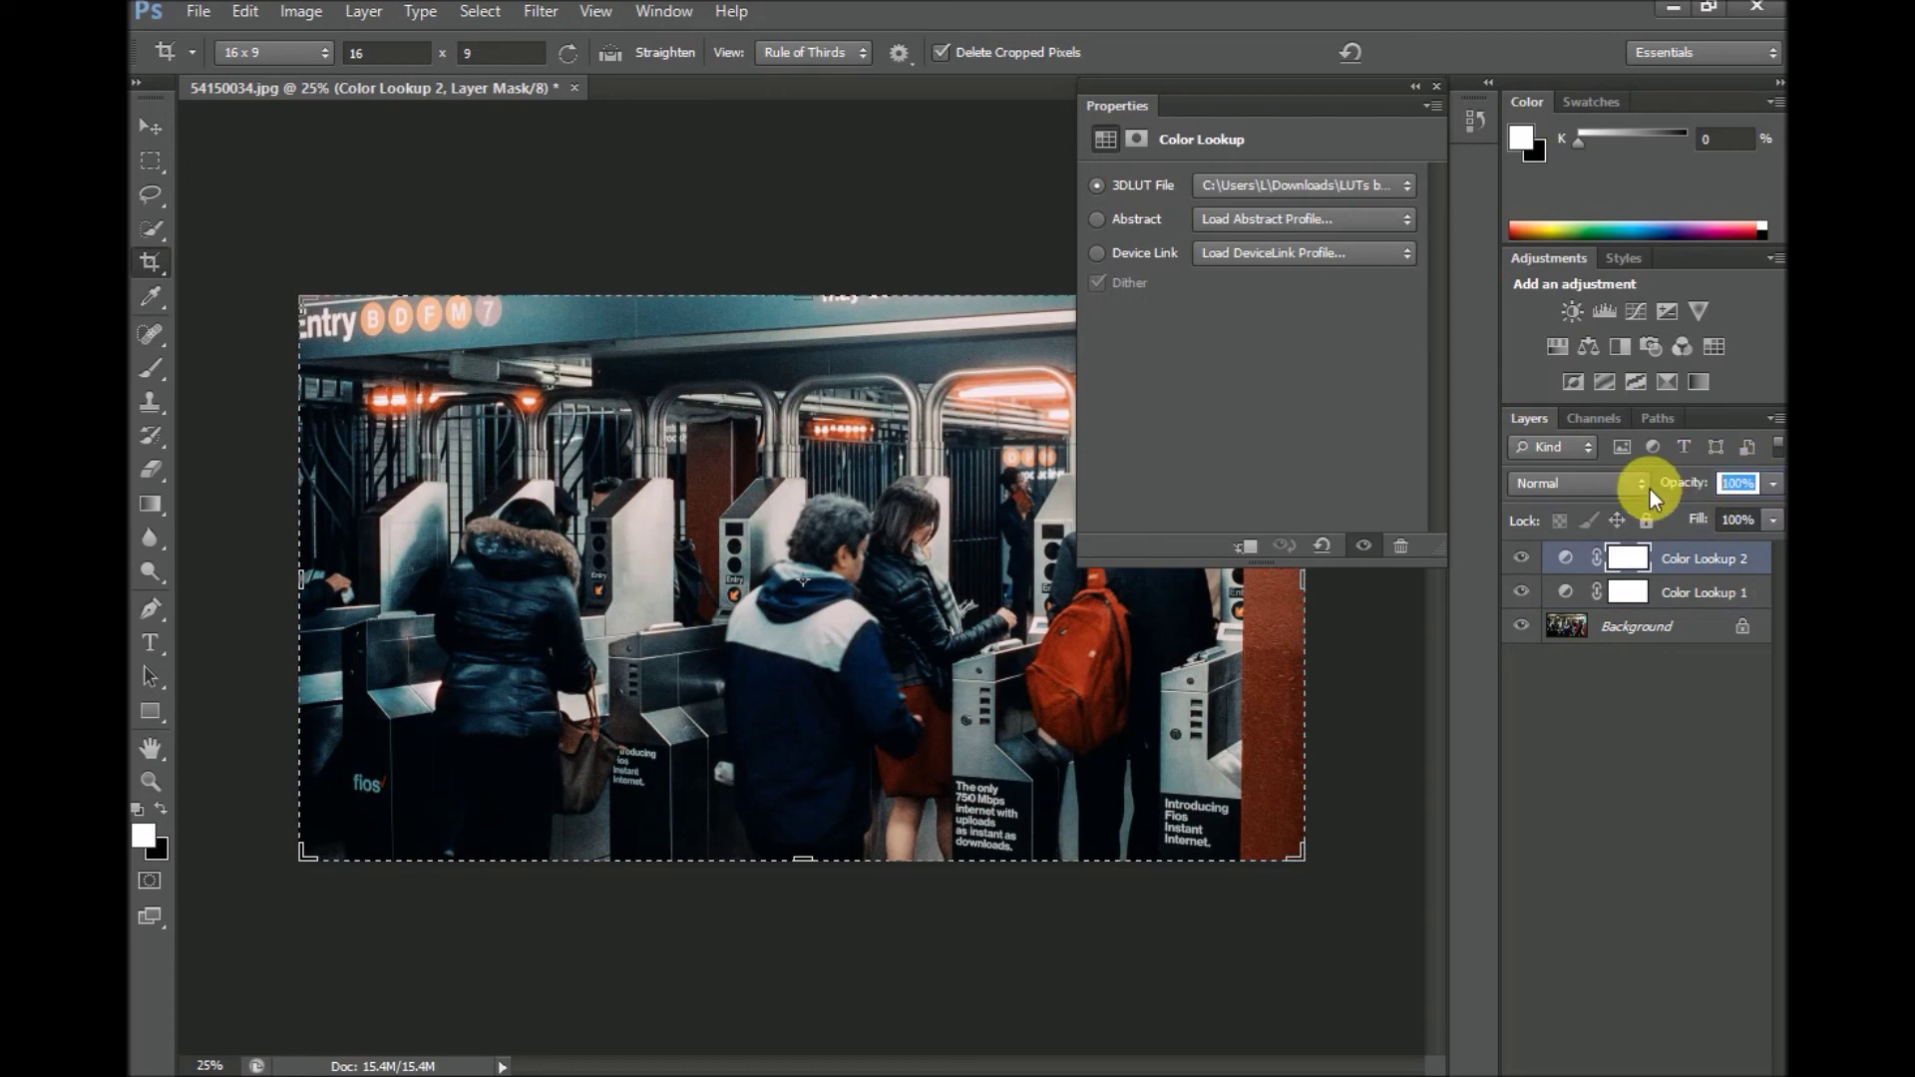
{"action": "type", "text": "89"}
{"action": "key", "text": "Return"}
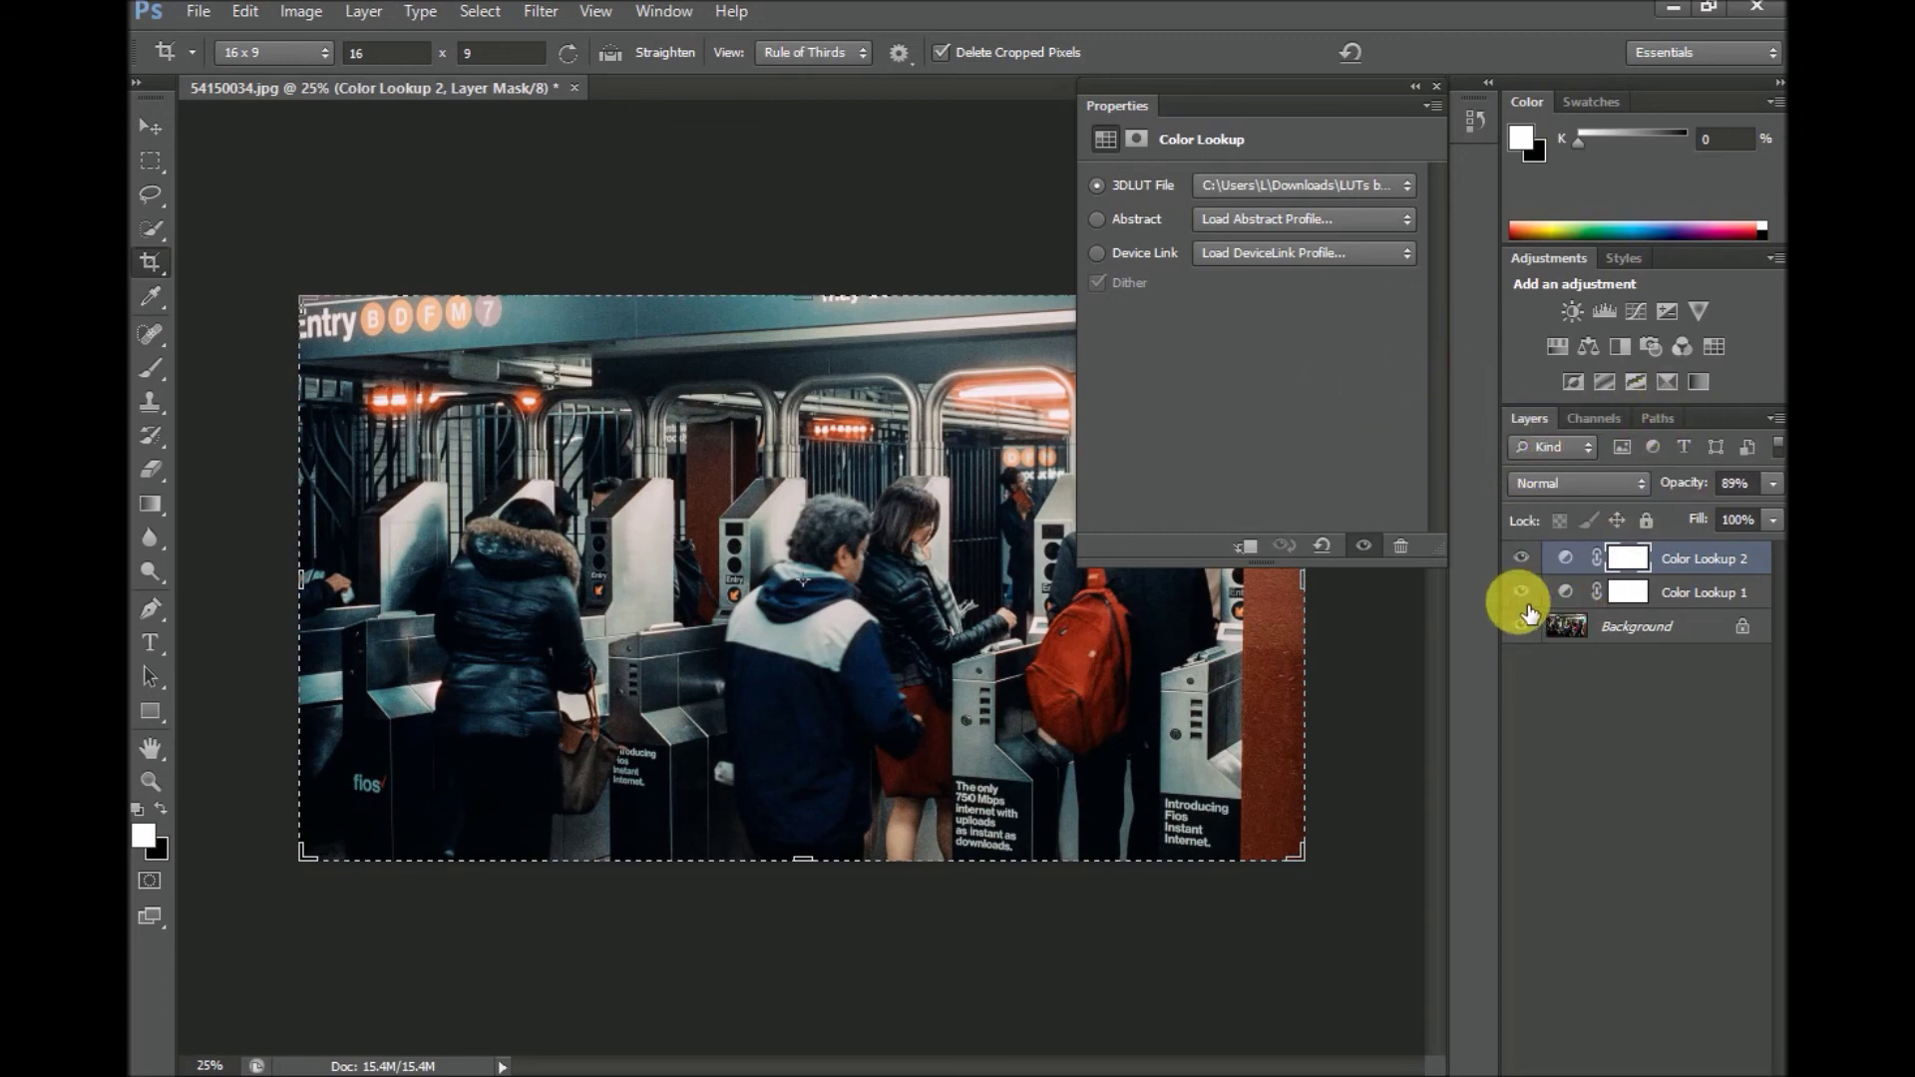
Close the adjustment properties and compare the turnstile photo's grade by toggling the visibility of Color Lookup 2 and Color Lookup 1, leaving both visible.
{"action": "left_click", "coordinate": [1438, 87]}
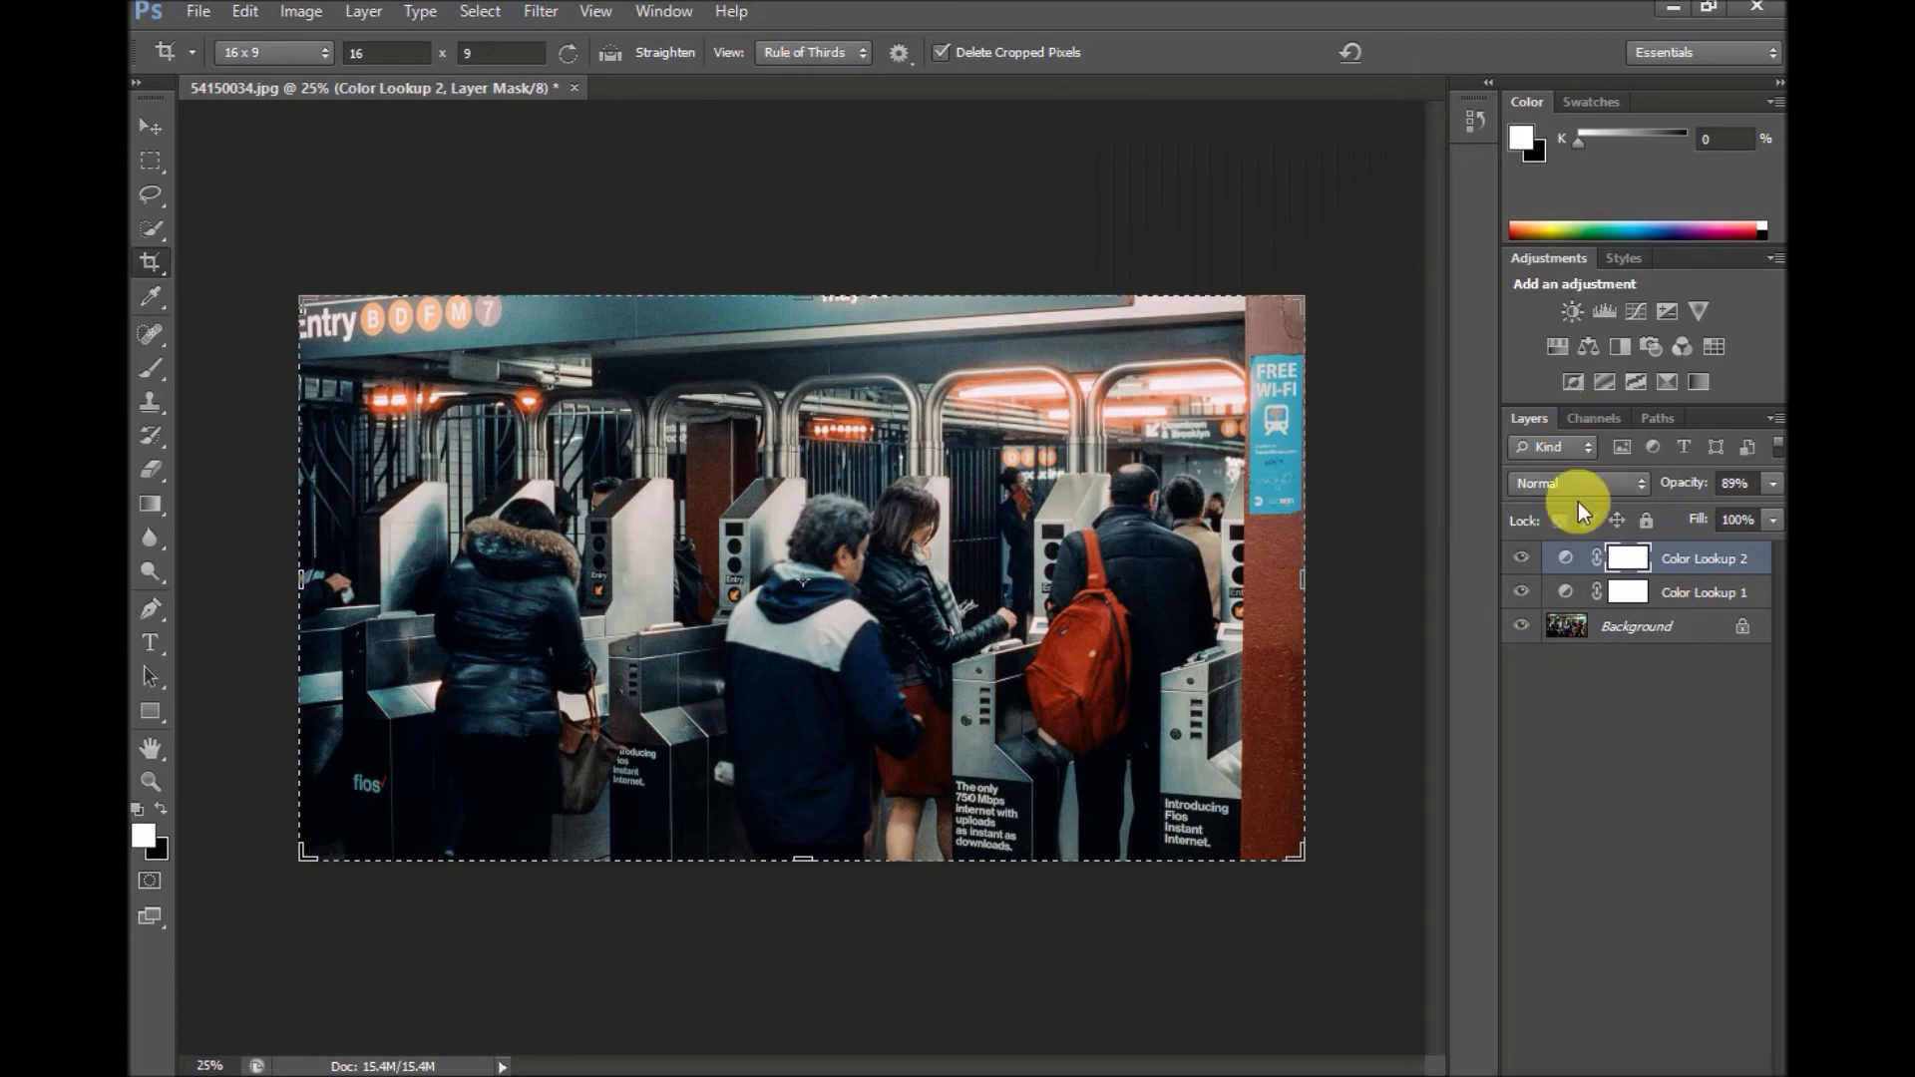
{"action": "left_click", "coordinate": [1522, 559]}
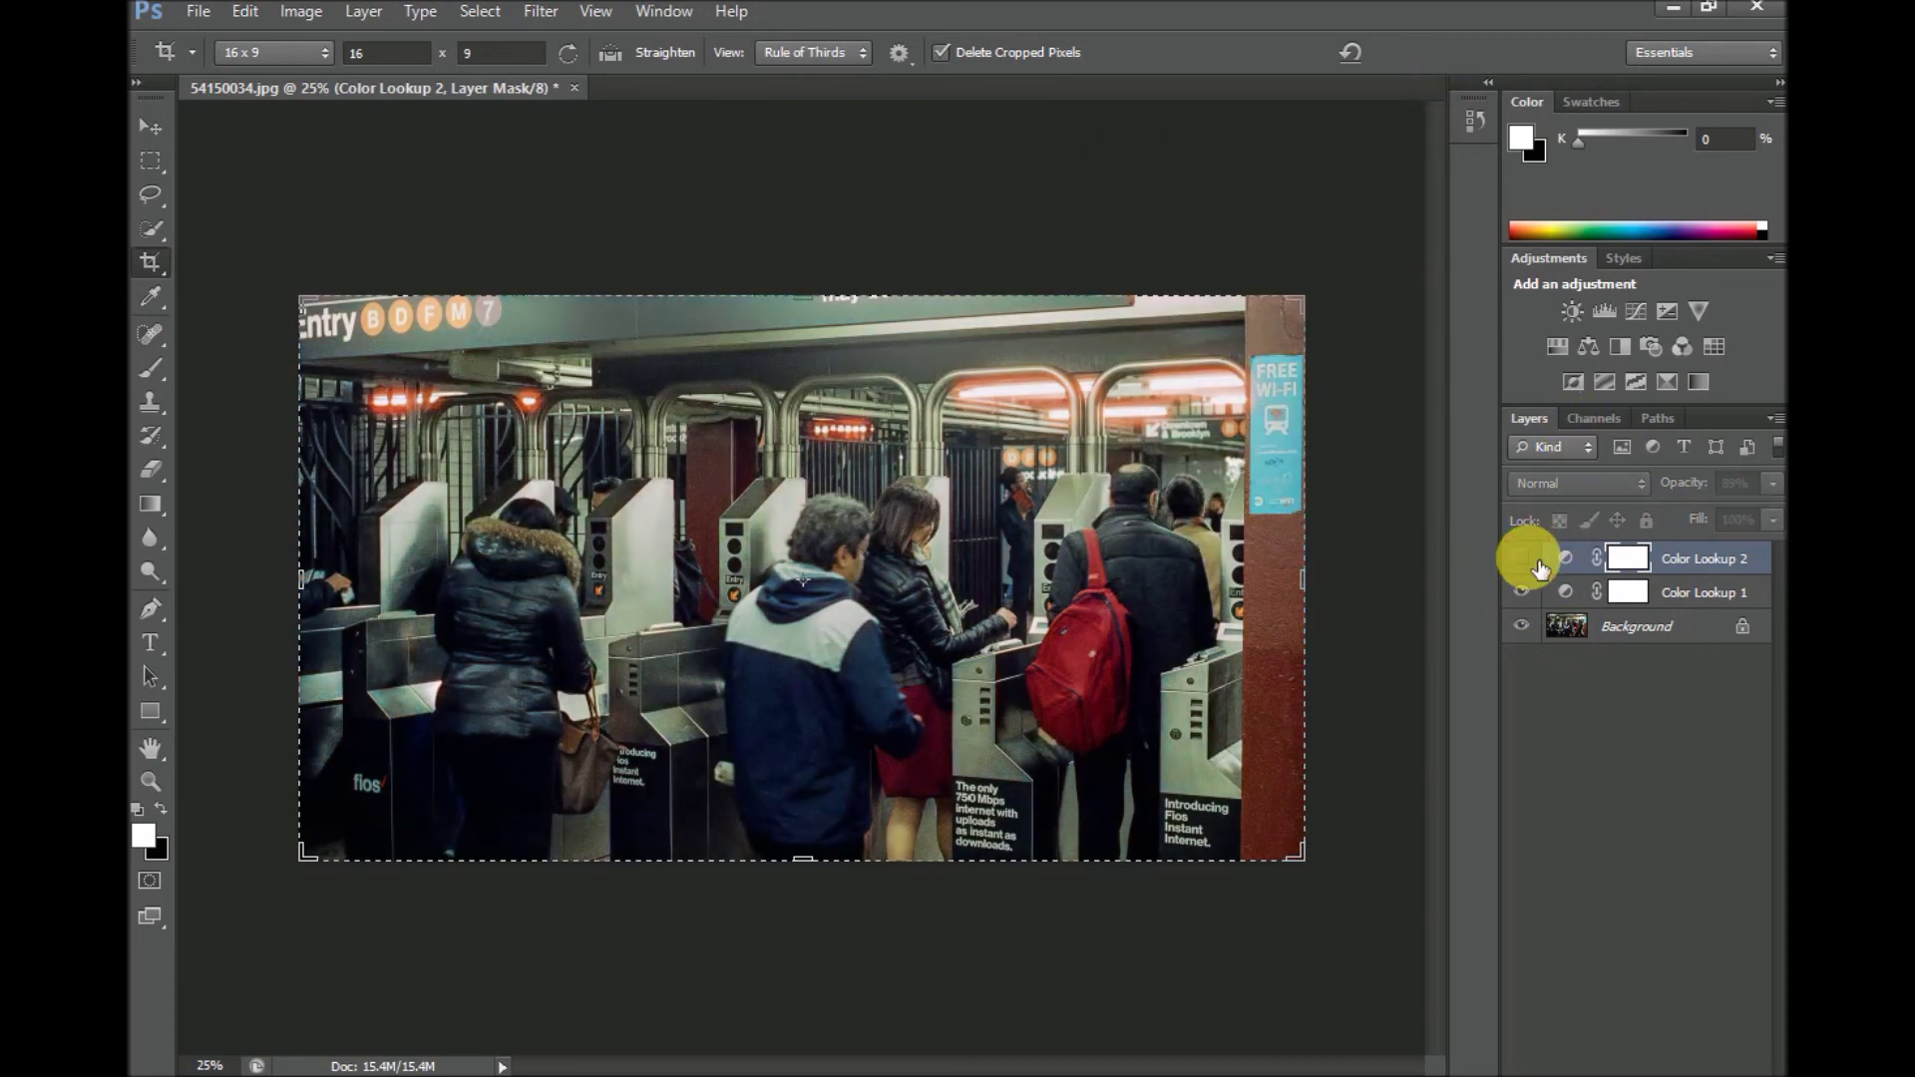
{"action": "left_click", "coordinate": [1522, 559]}
{"action": "left_click", "coordinate": [1523, 558]}
{"action": "left_click", "coordinate": [1523, 558]}
{"action": "left_click", "coordinate": [1522, 593]}
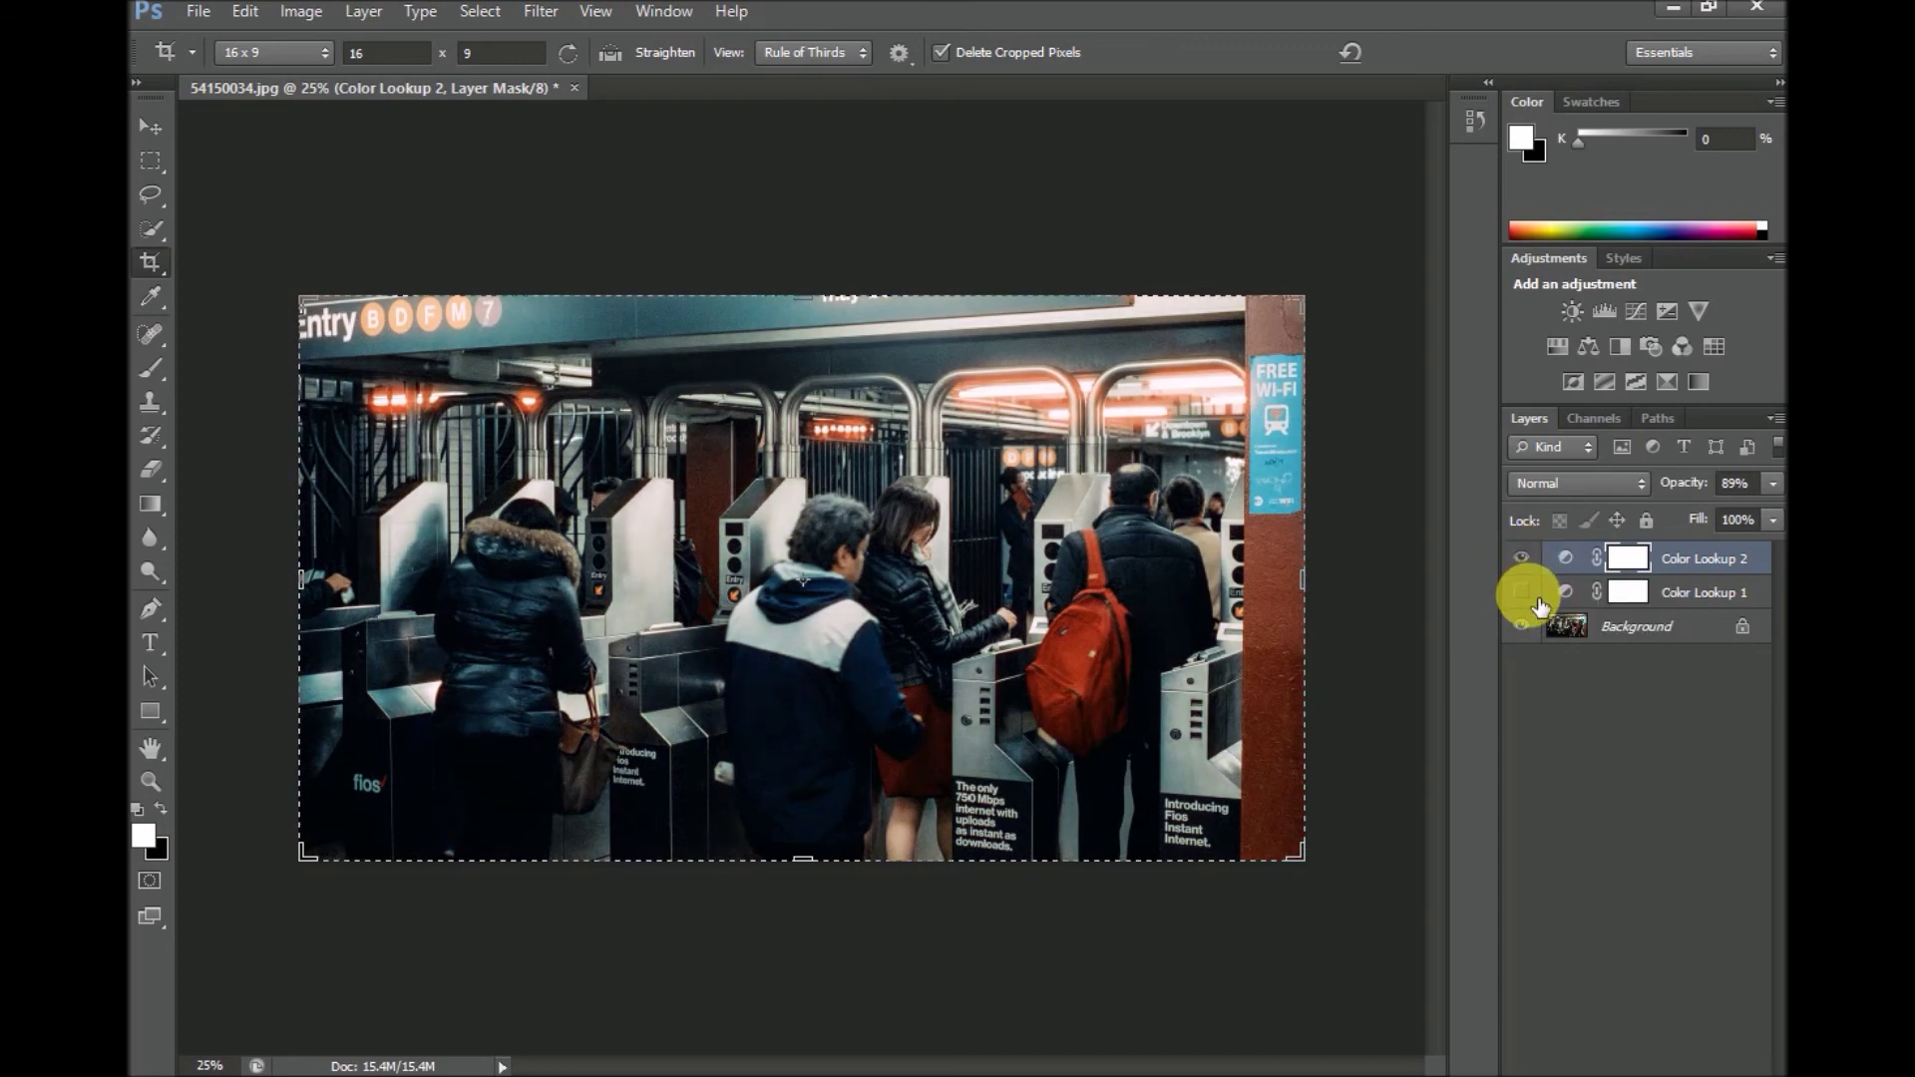
{"action": "left_click", "coordinate": [1526, 595]}
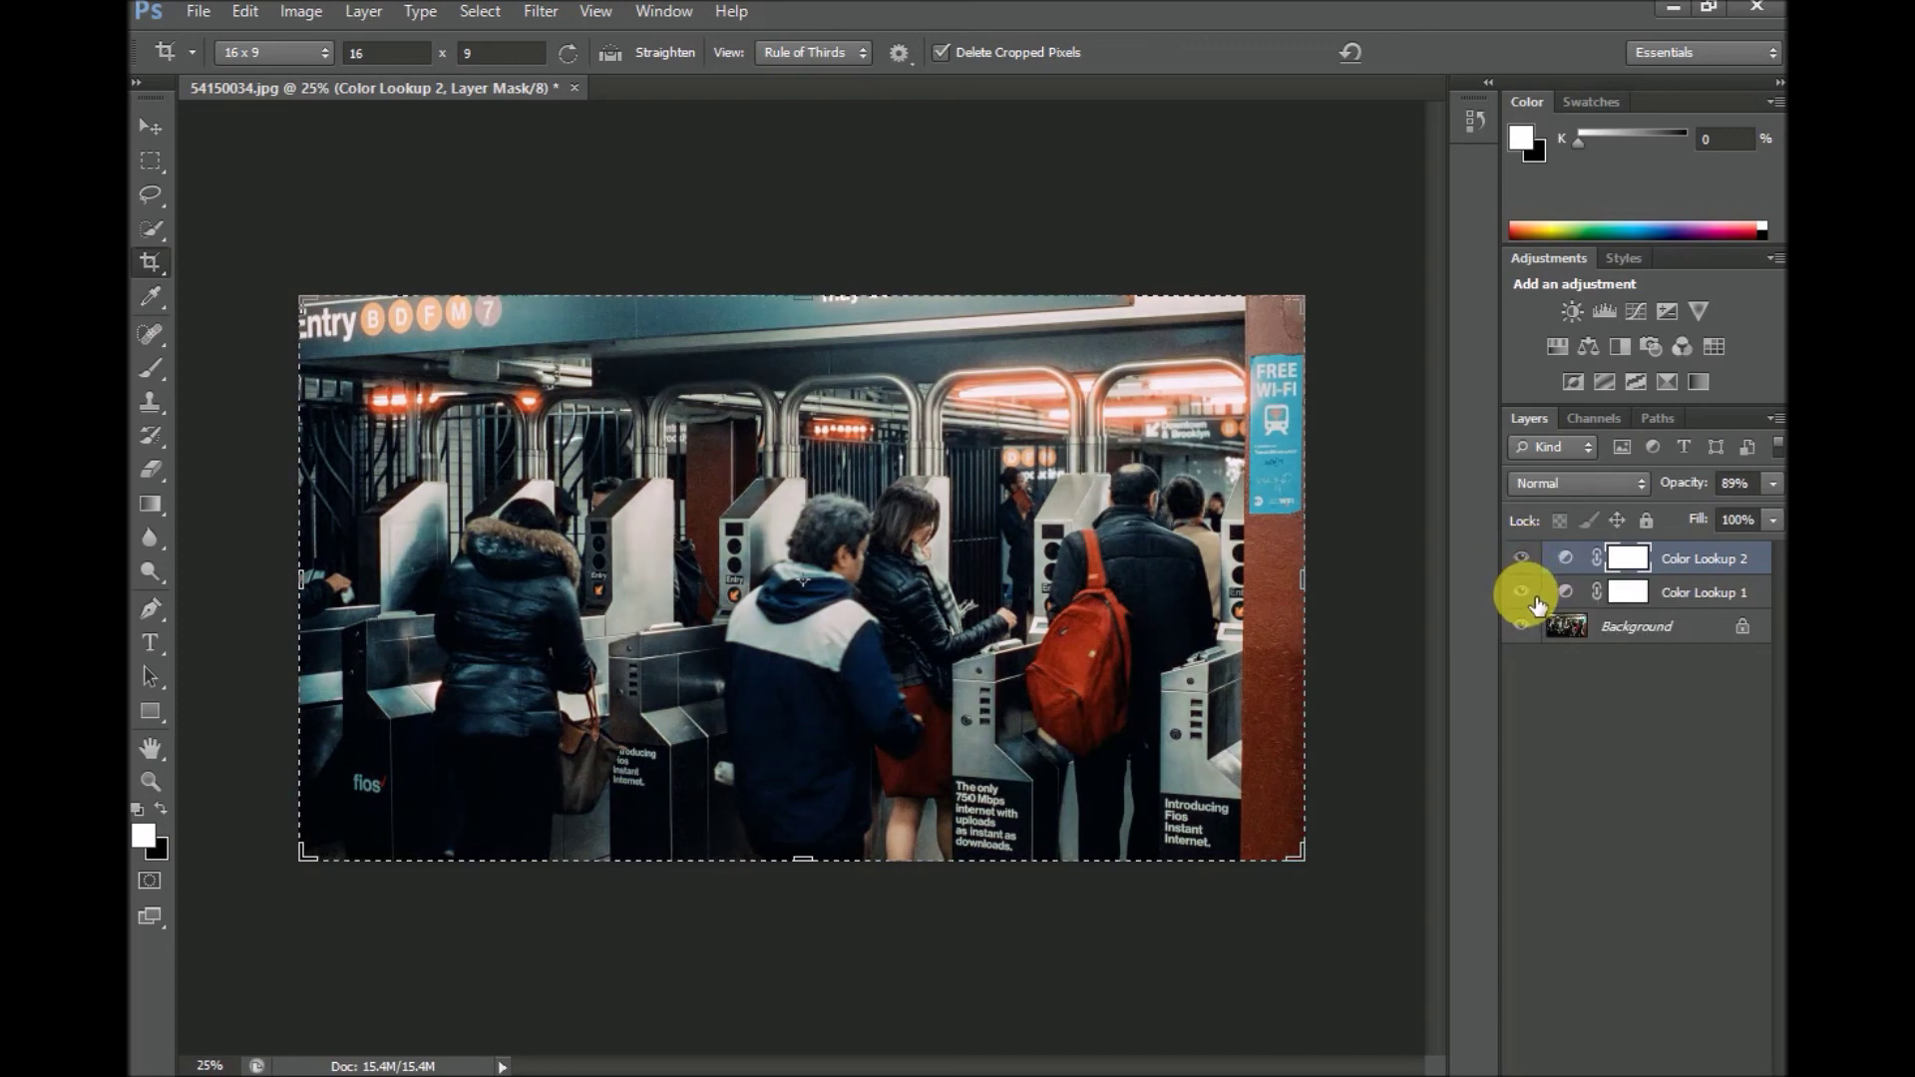
Flatten the image and save it as JPEG 54150034 in New folder (2).
{"action": "left_click", "coordinate": [365, 12]}
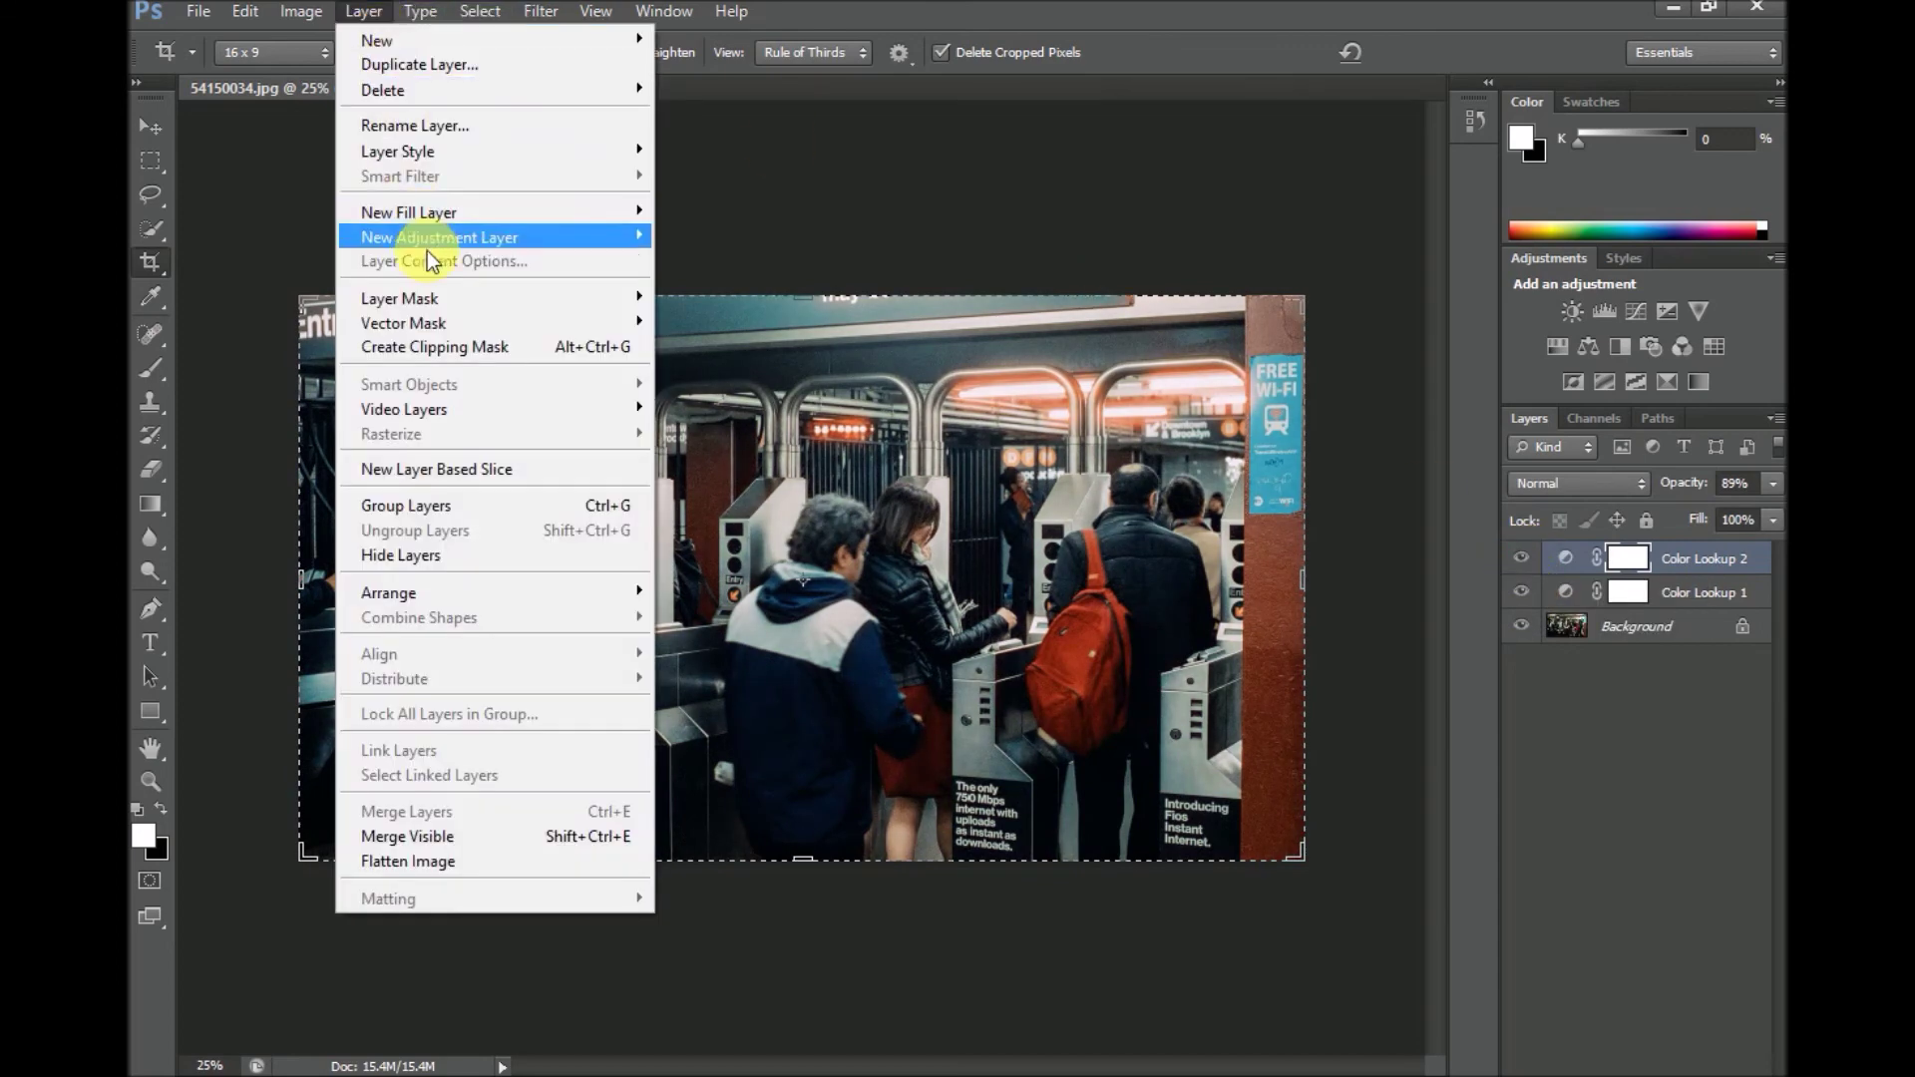
{"action": "left_click", "coordinate": [441, 842]}
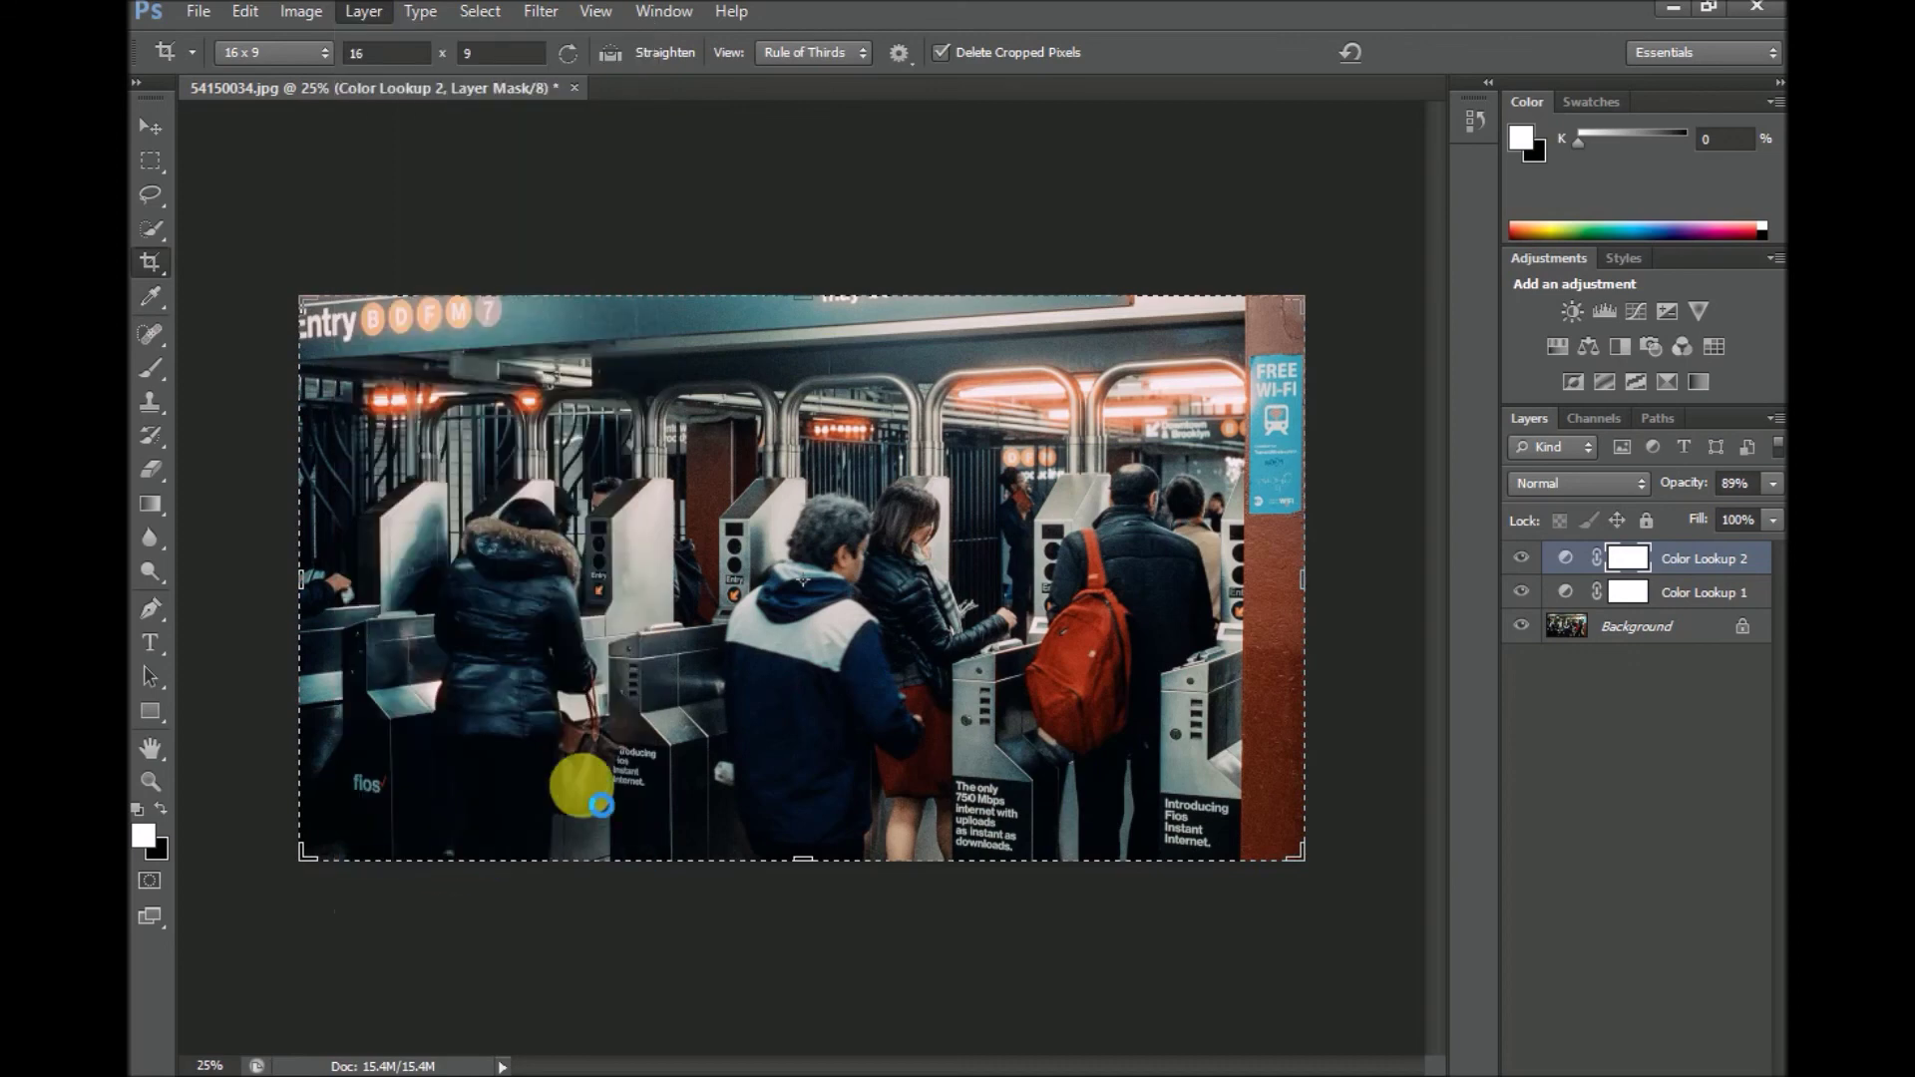
{"action": "left_click", "coordinate": [199, 12]}
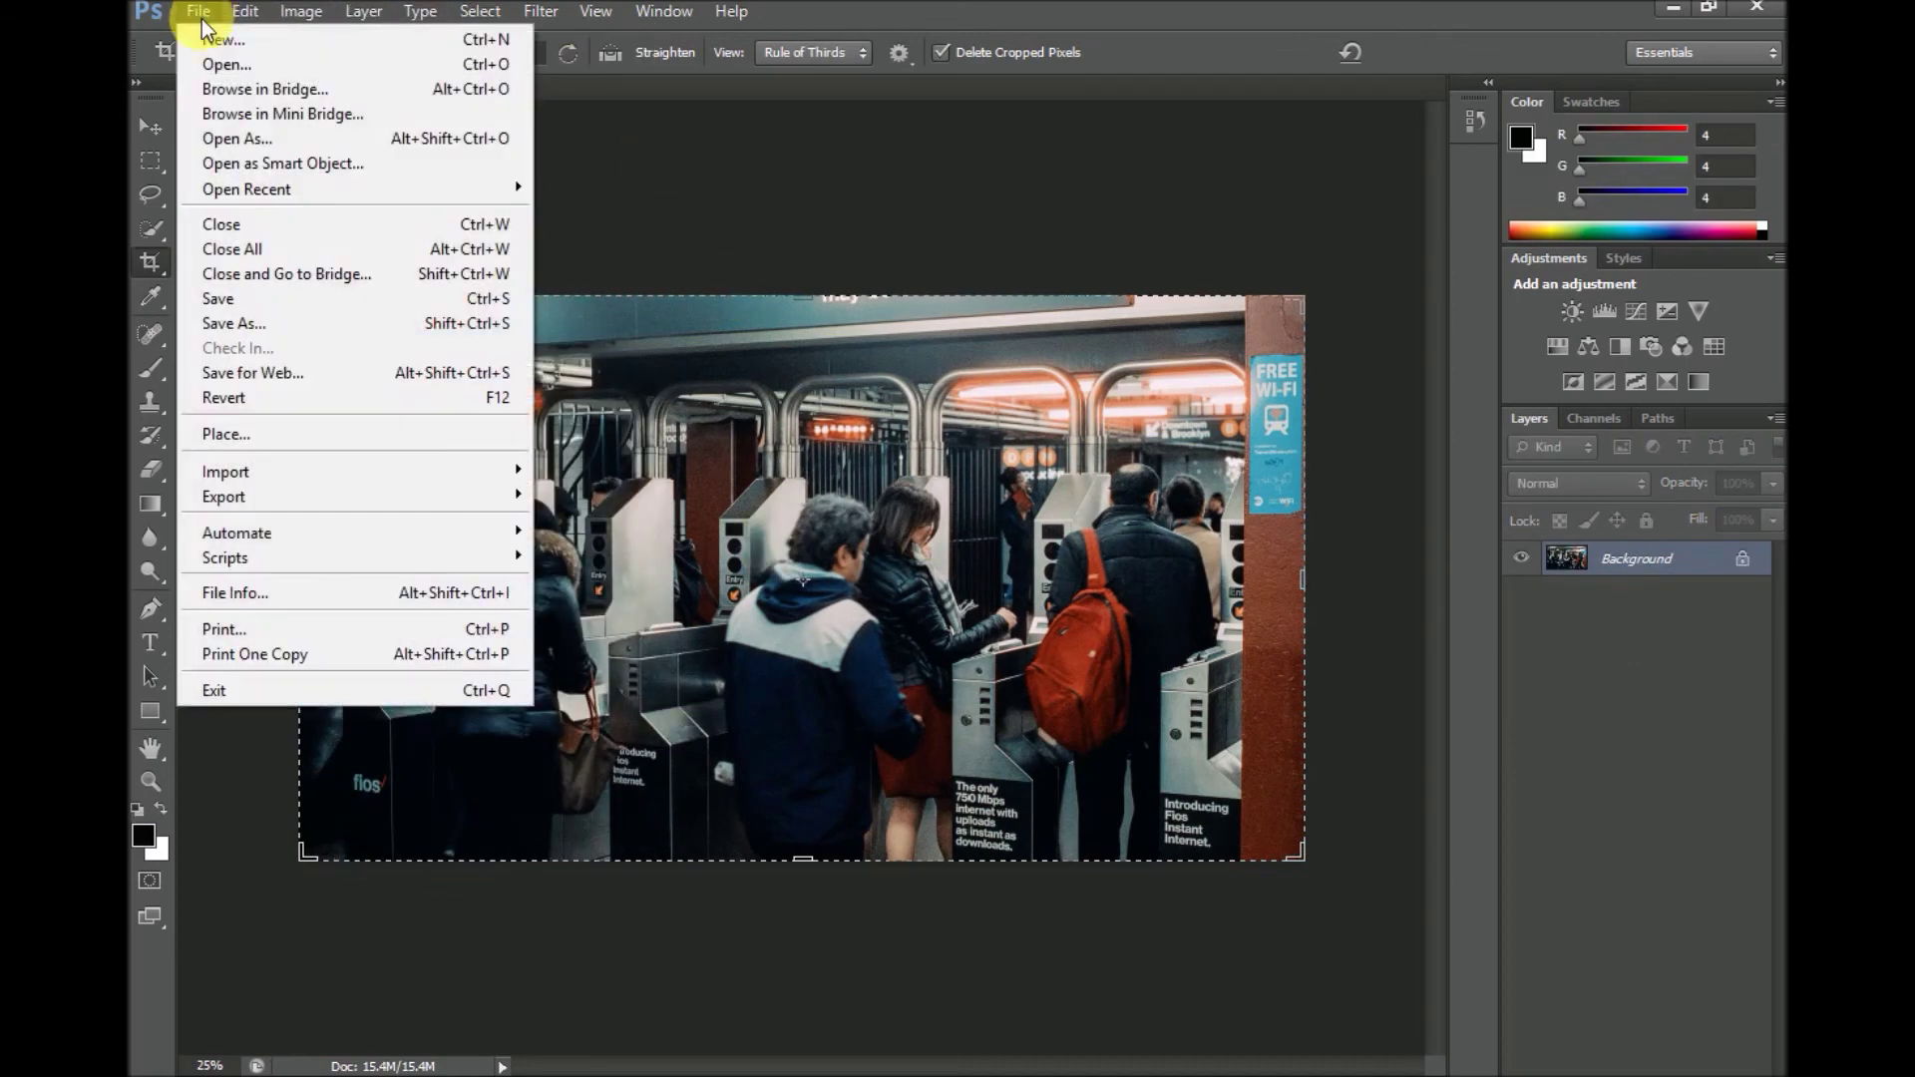
{"action": "left_click", "coordinate": [210, 323]}
{"action": "left_click", "coordinate": [1127, 203]}
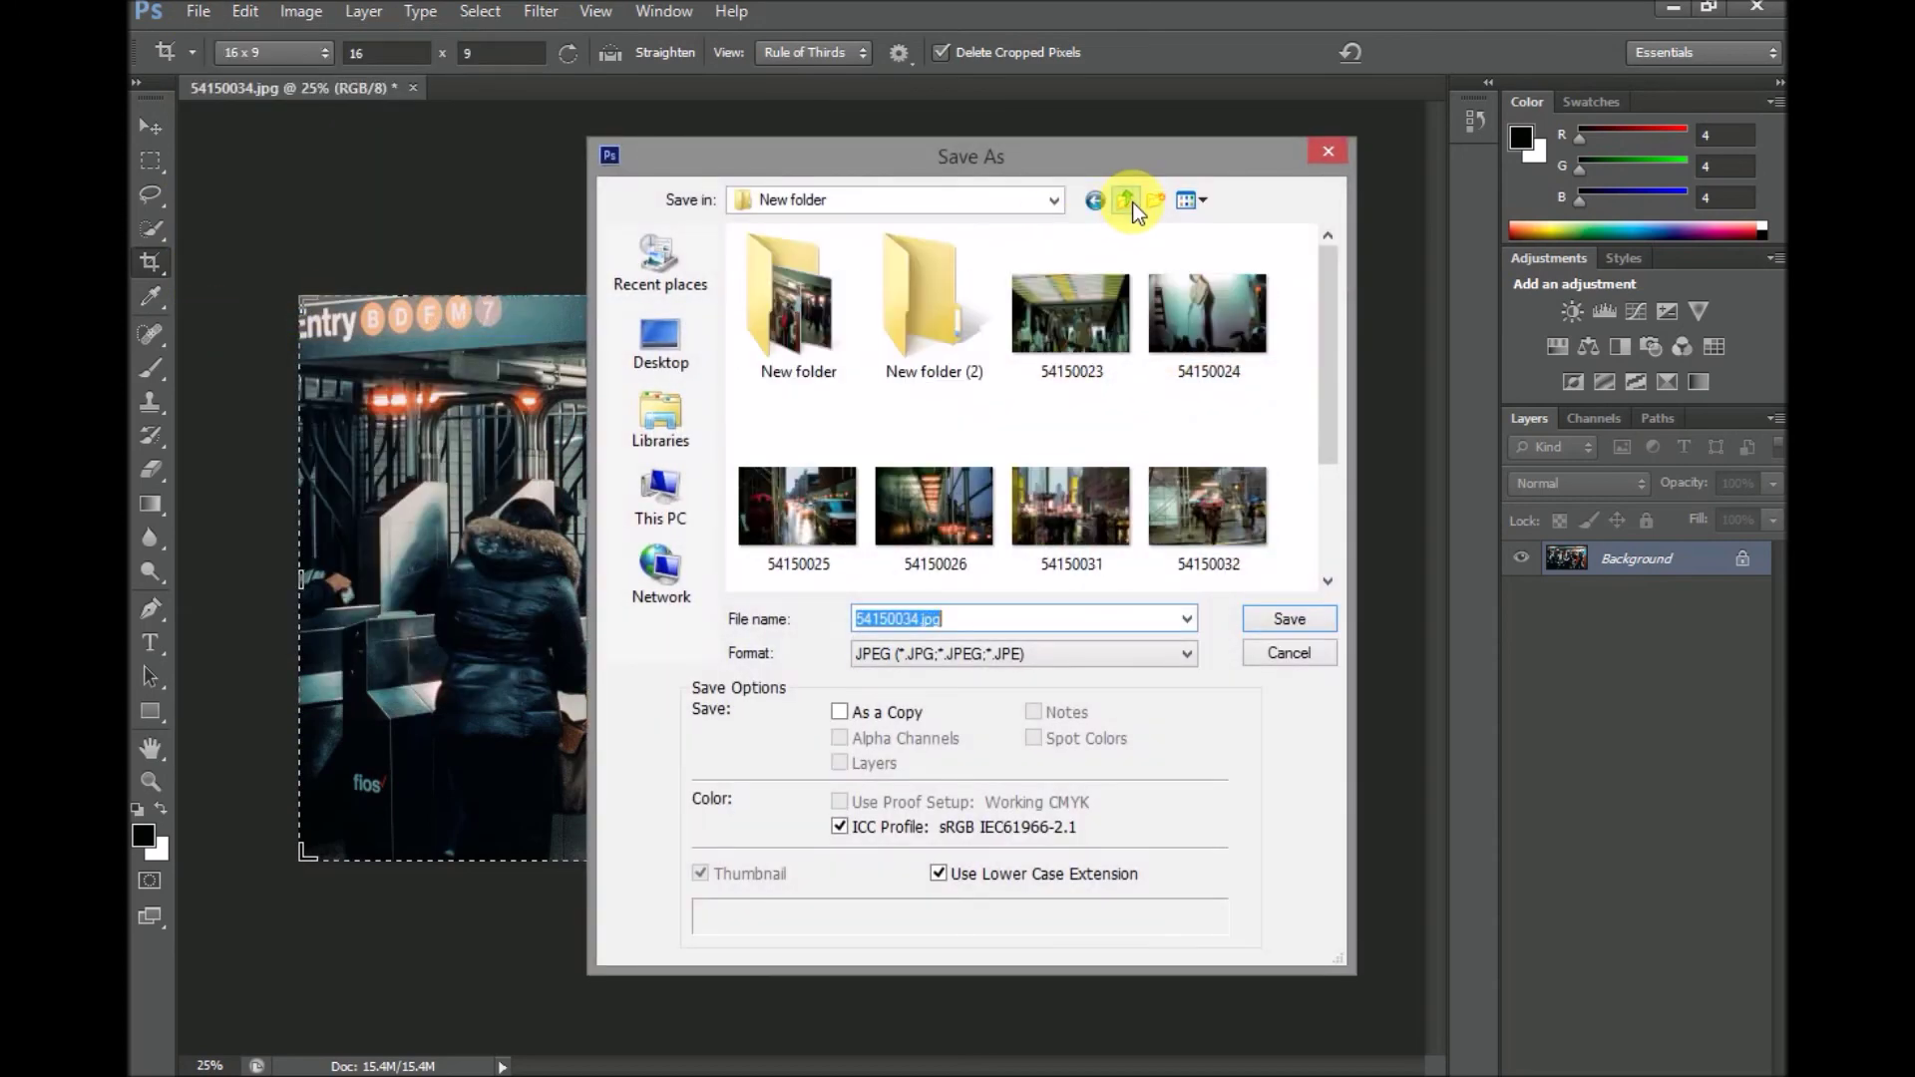
{"action": "double_click", "coordinate": [949, 309]}
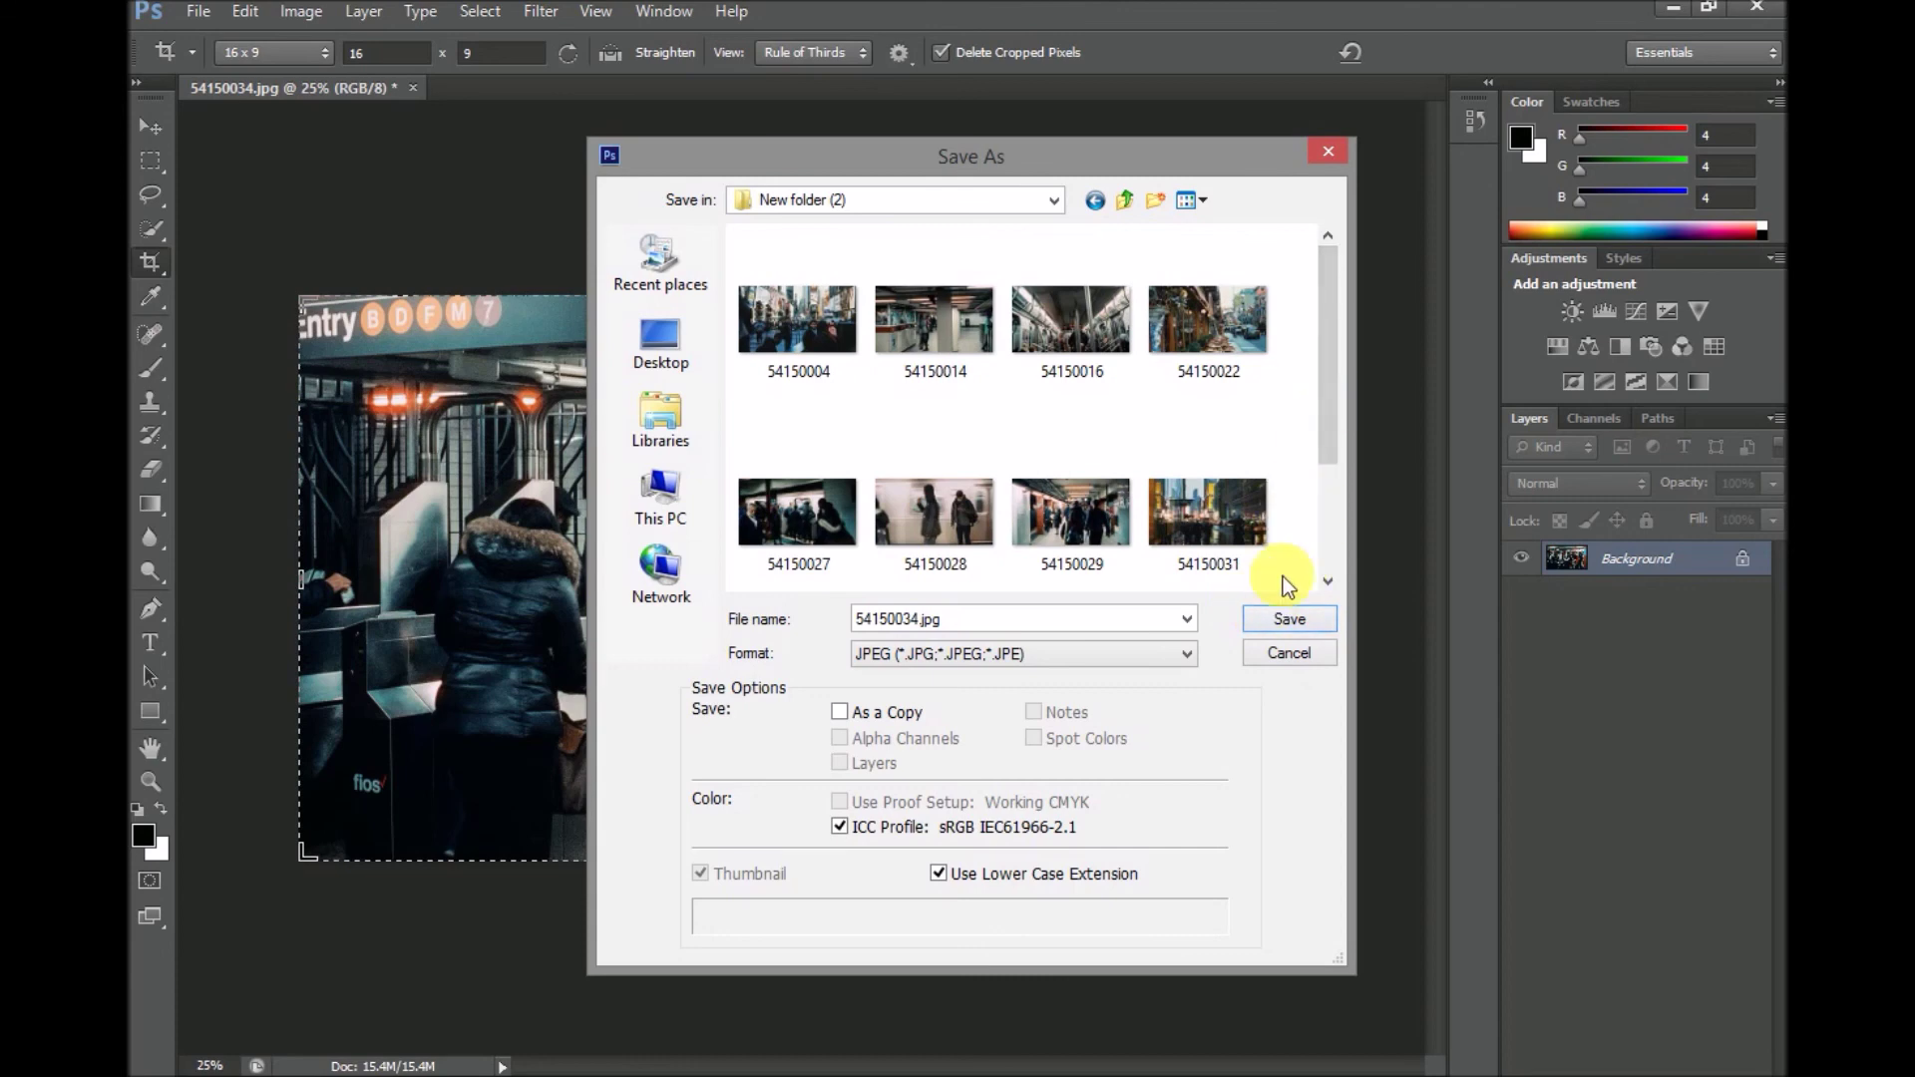
{"action": "left_click", "coordinate": [1284, 615]}
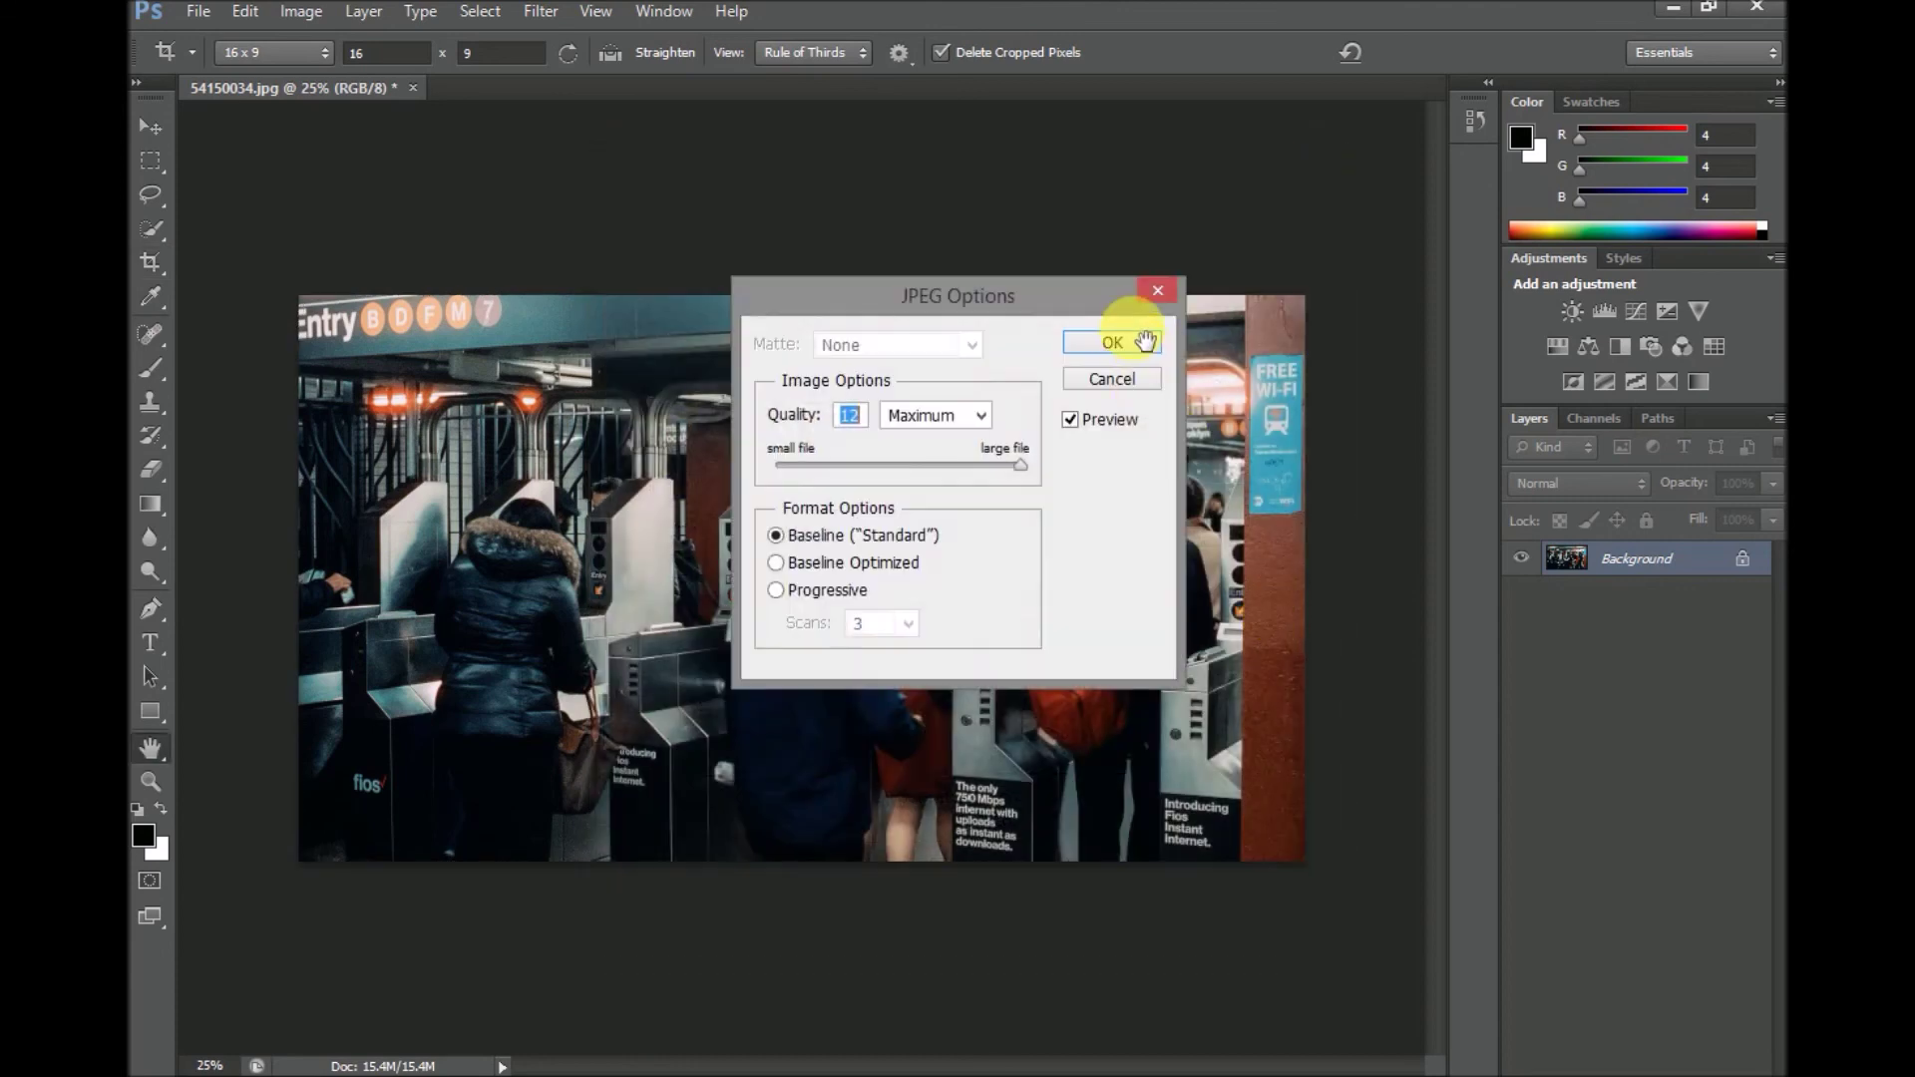